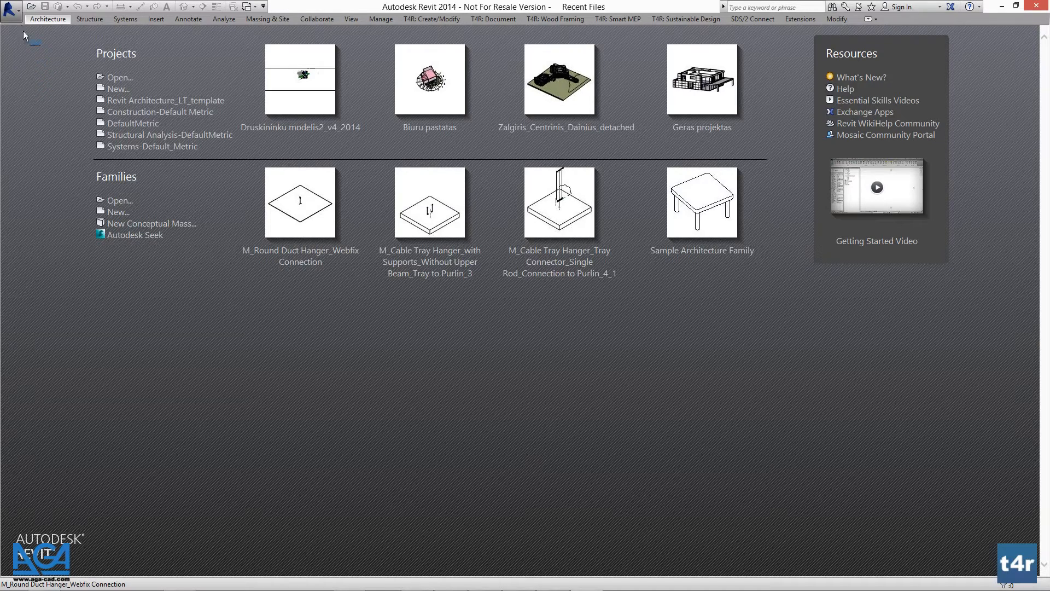
# - Create a new family from the Metric Generic Model face based.rft template
pyautogui.click(10, 9)
pyautogui.moveTo(71, 56)
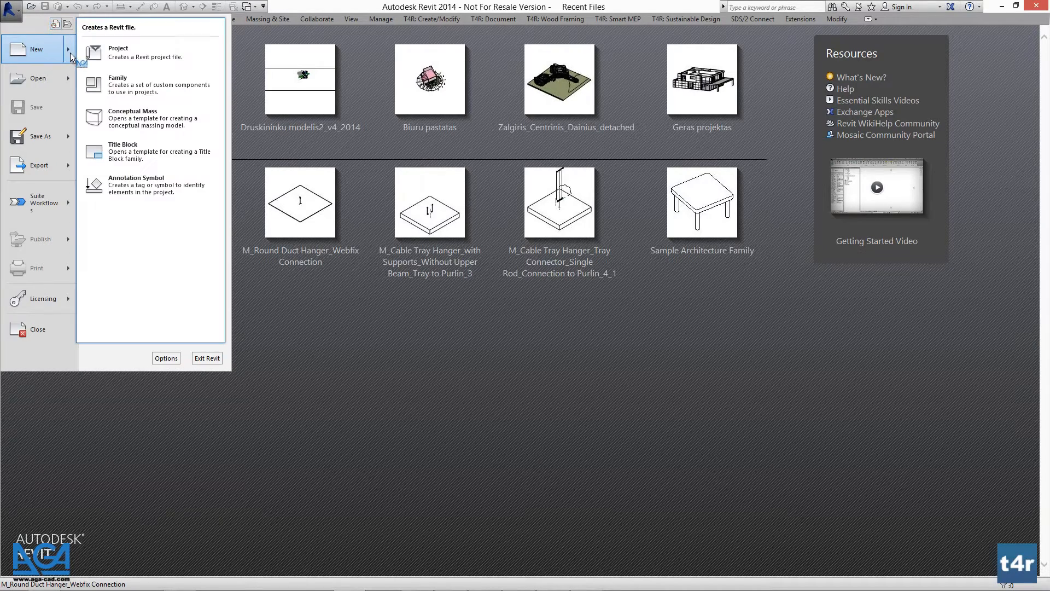
pyautogui.click(104, 87)
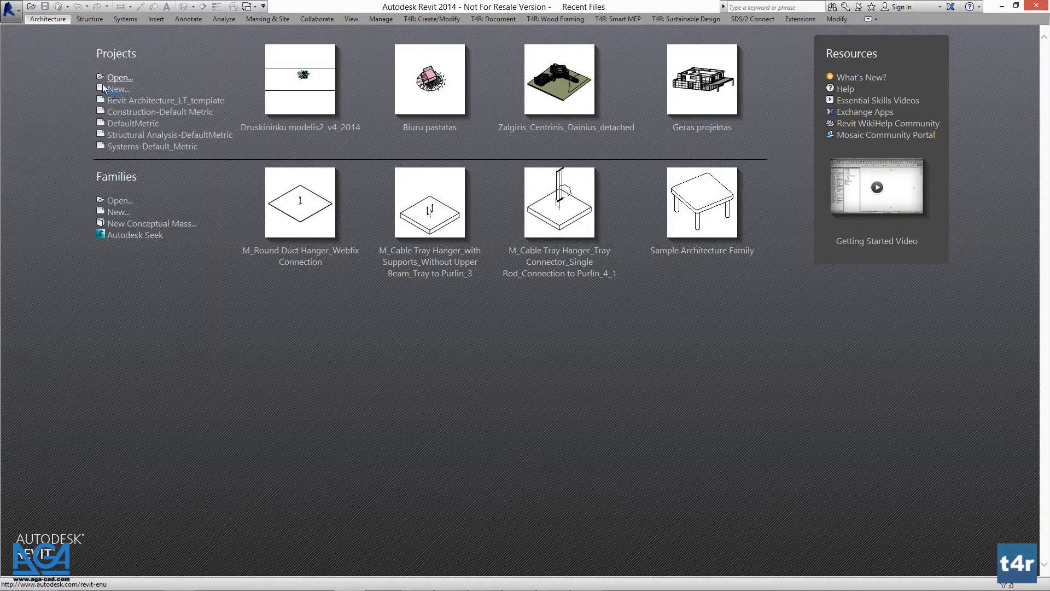
pyautogui.scroll(-1, 557, 119)
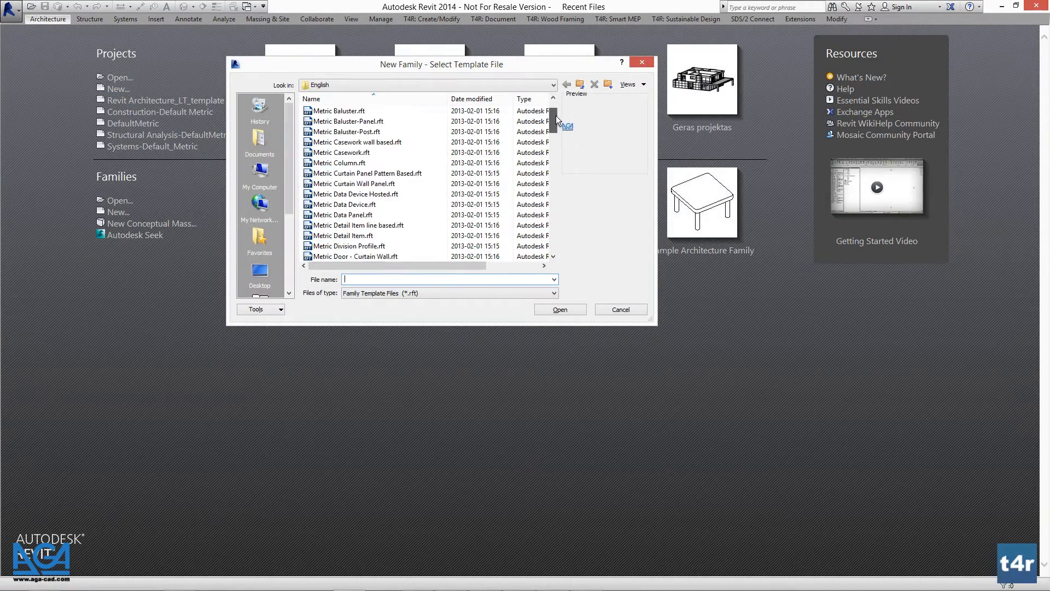
pyautogui.moveTo(557, 120); pyautogui.dragTo(556, 164)
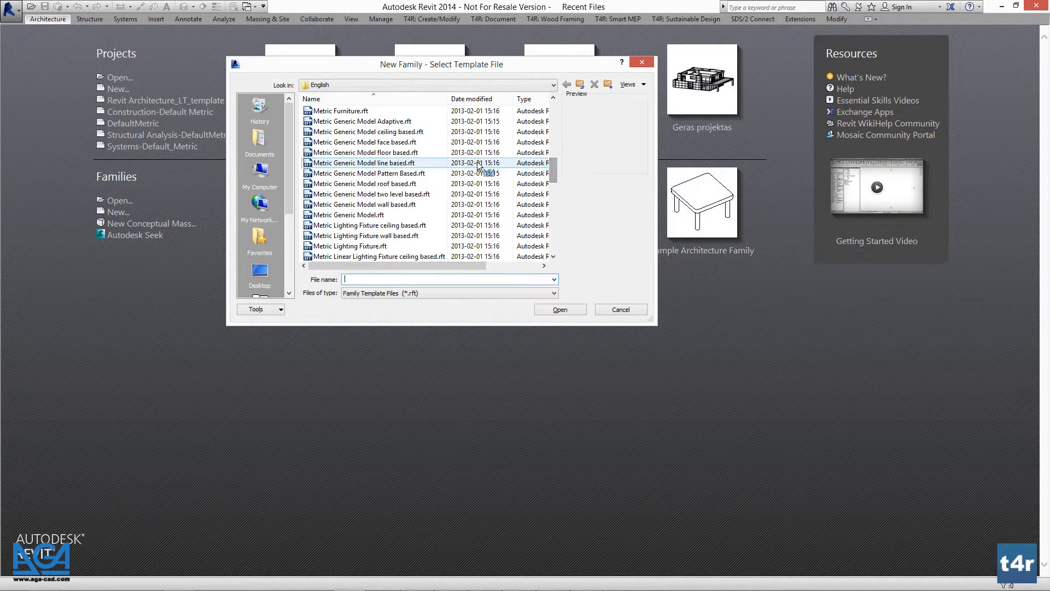
pyautogui.click(383, 143)
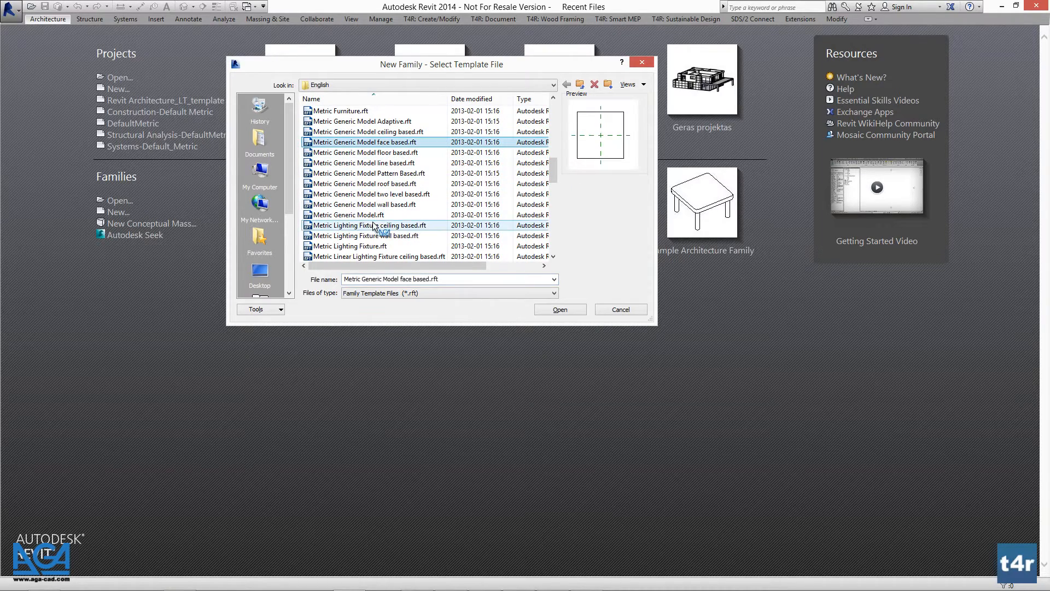
pyautogui.click(560, 310)
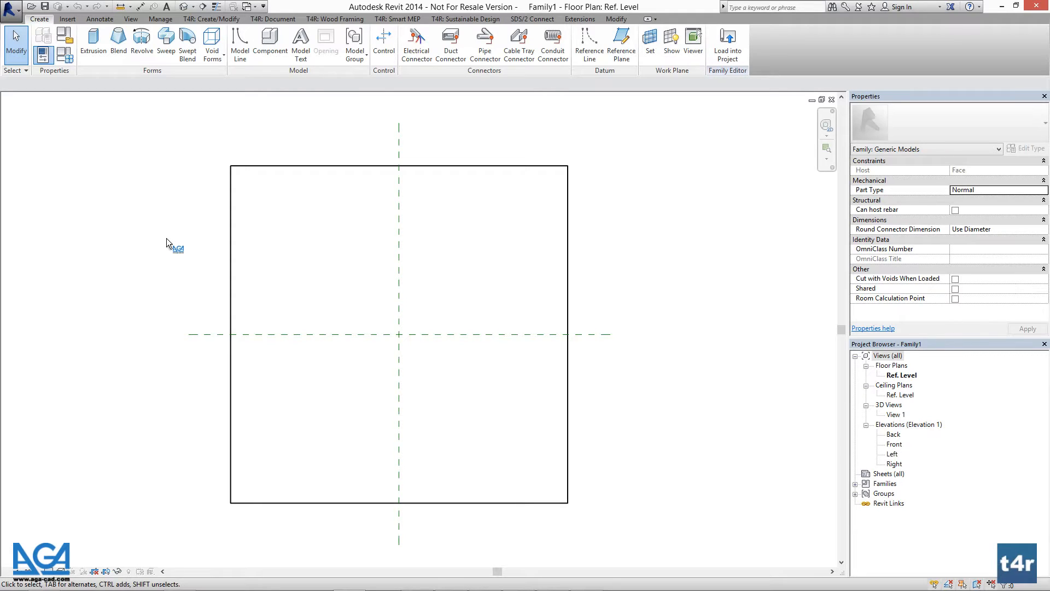
# - Start loading a family and examine the parts available in the Metric Hanger Parts folder, in the details view and as thumbnails
pyautogui.moveTo(159, 244); pyautogui.dragTo(177, 242, button='middle')
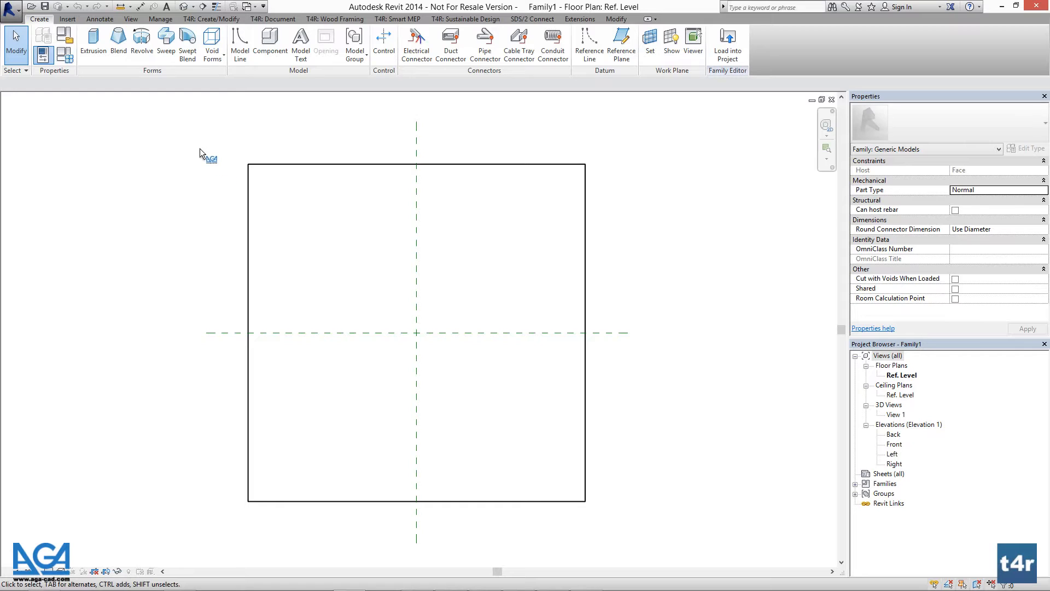
pyautogui.click(68, 20)
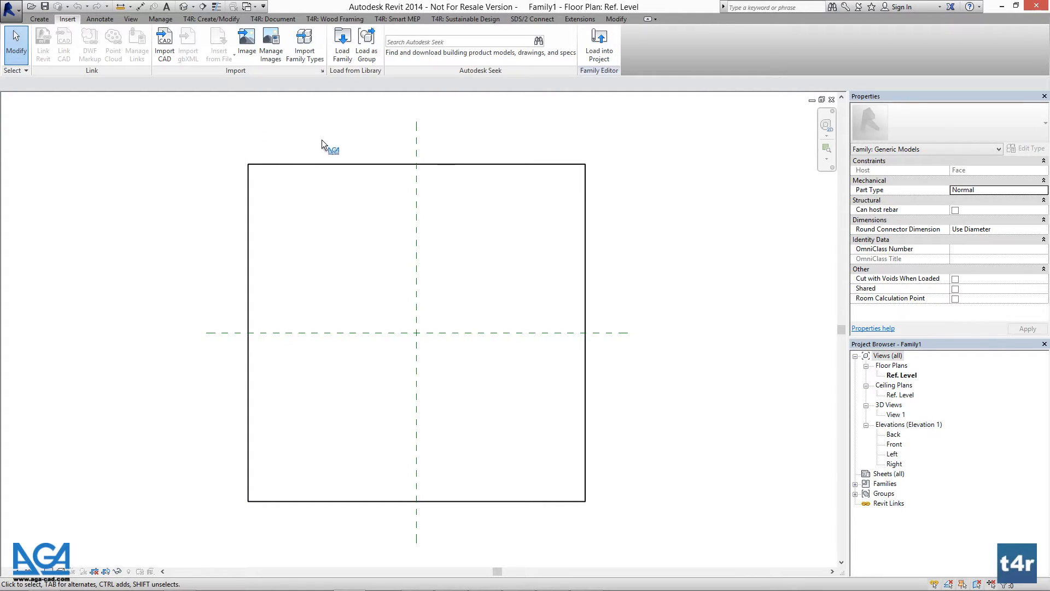
pyautogui.click(340, 62)
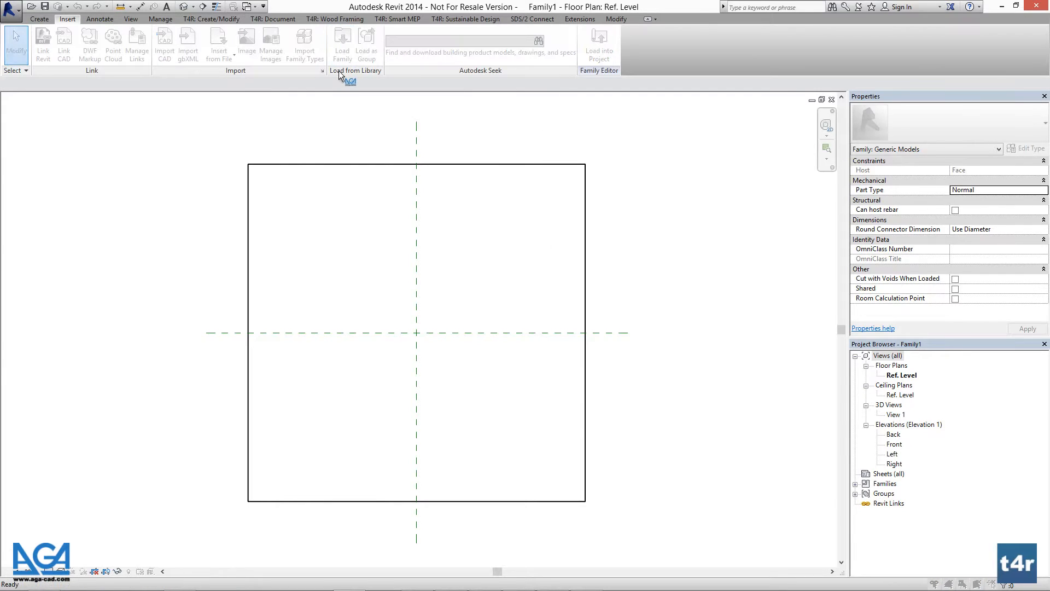
pyautogui.moveTo(610, 136); pyautogui.dragTo(403, 133)
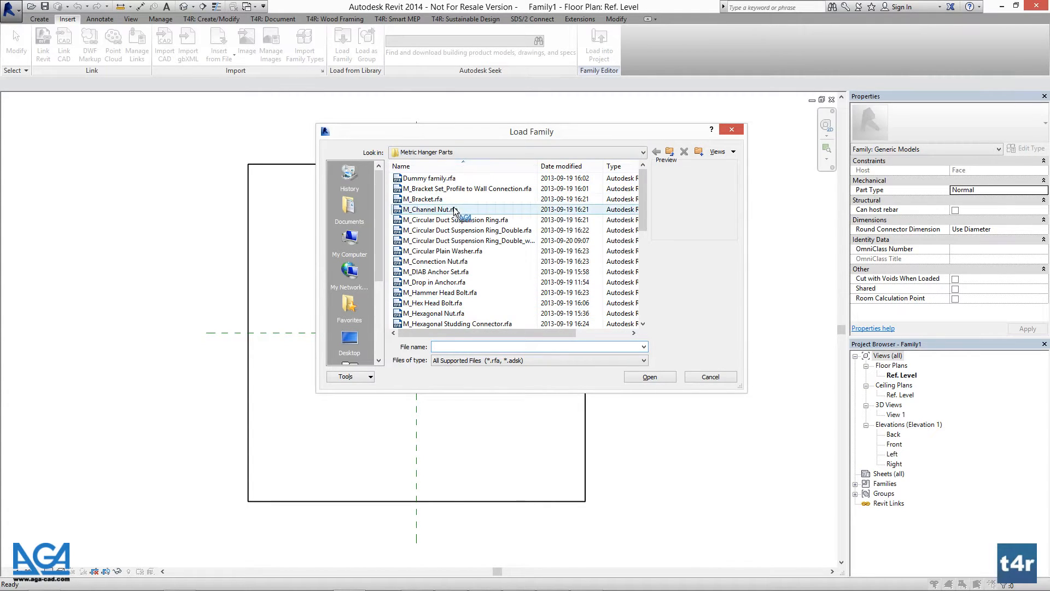
pyautogui.moveTo(645, 183); pyautogui.dragTo(641, 235)
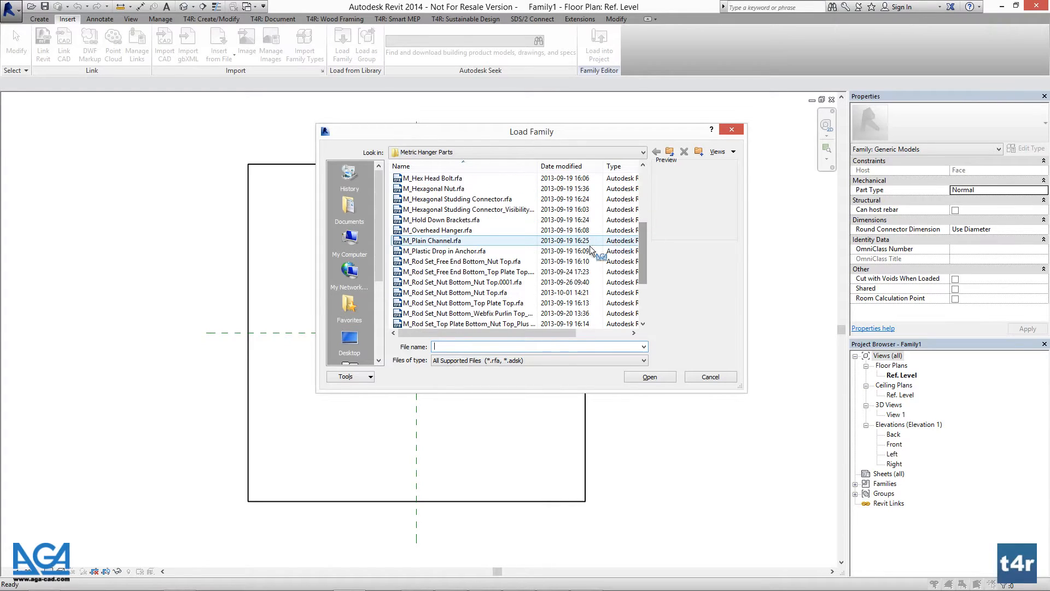
pyautogui.scroll(-2, 473, 287)
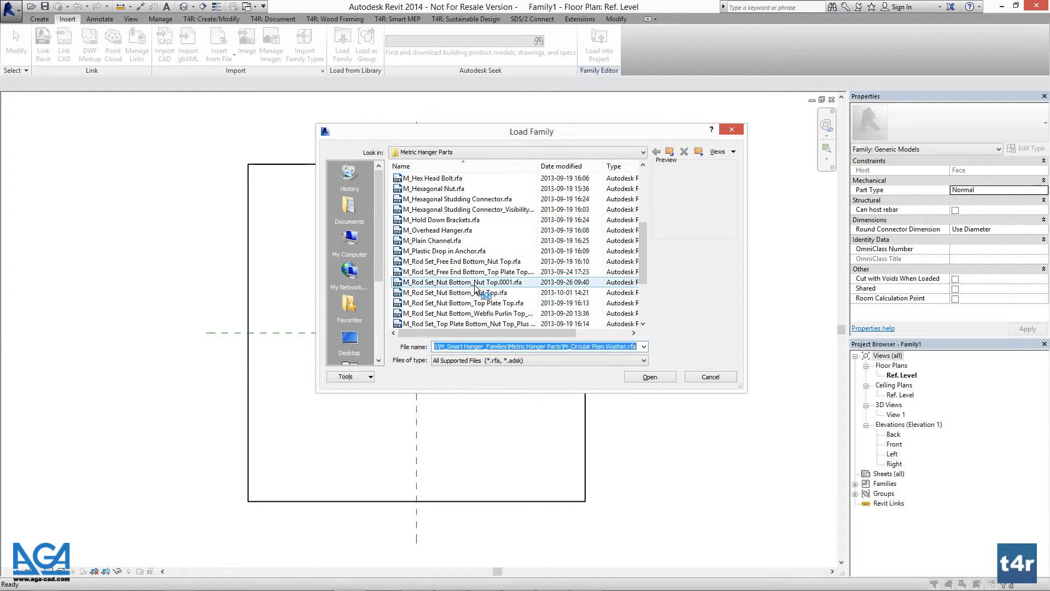
pyautogui.moveTo(644, 230); pyautogui.dragTo(644, 261)
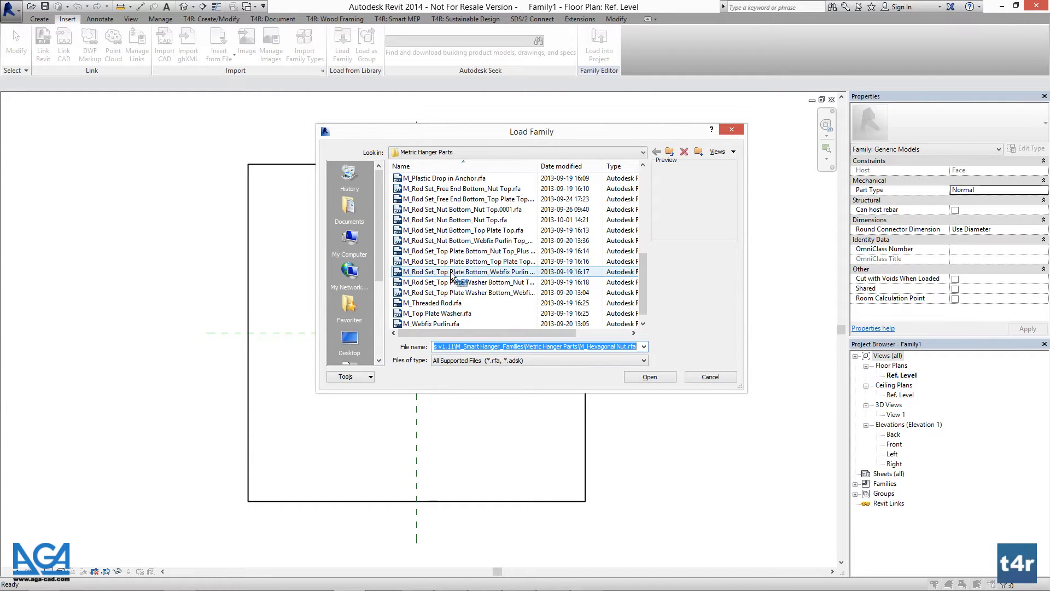
pyautogui.click(451, 273)
pyautogui.click(440, 264)
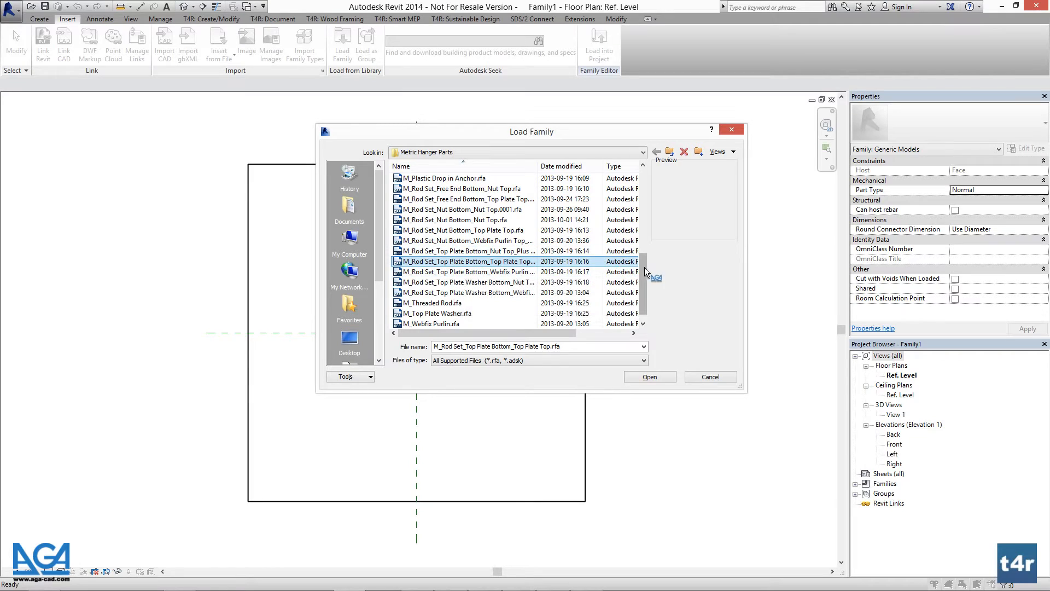
pyautogui.scroll(1, 646, 264)
pyautogui.click(728, 152)
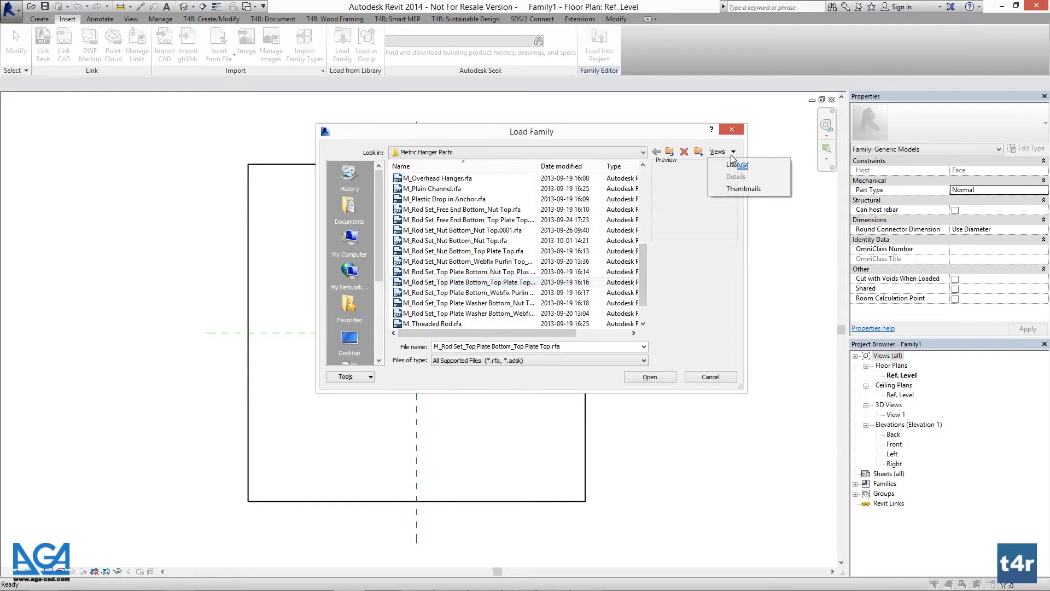
pyautogui.click(739, 189)
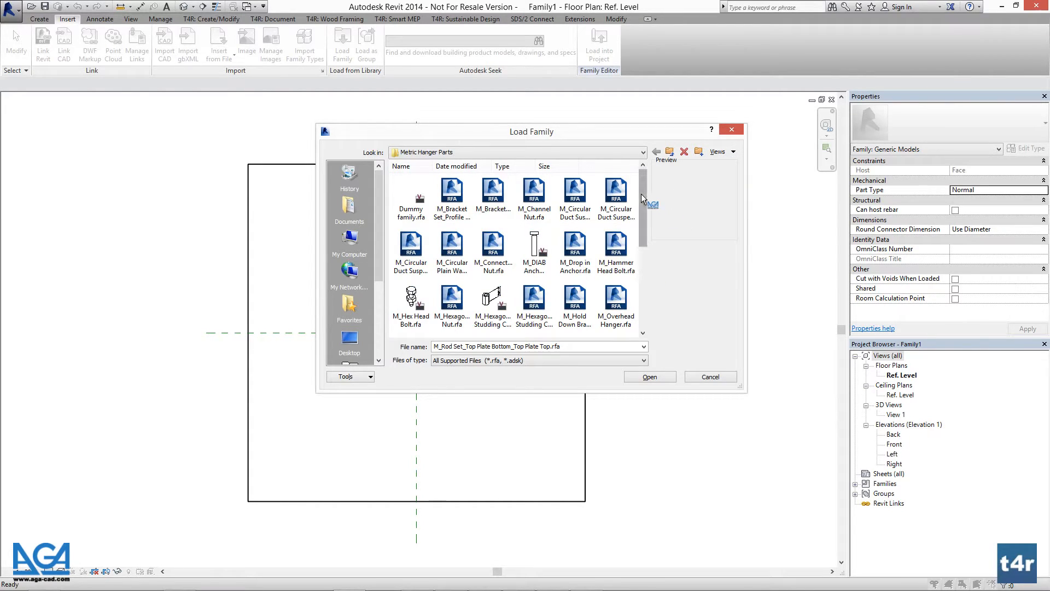
pyautogui.moveTo(644, 186)
pyautogui.mouseDown()
pyautogui.moveTo(651, 267)
pyautogui.moveTo(645, 183)
pyautogui.mouseUp()
# - Look through the Imperial Hanger Parts folder of the Smart Hanger Families v1.11 library, and return to Metric Hanger Parts
pyautogui.click(669, 152)
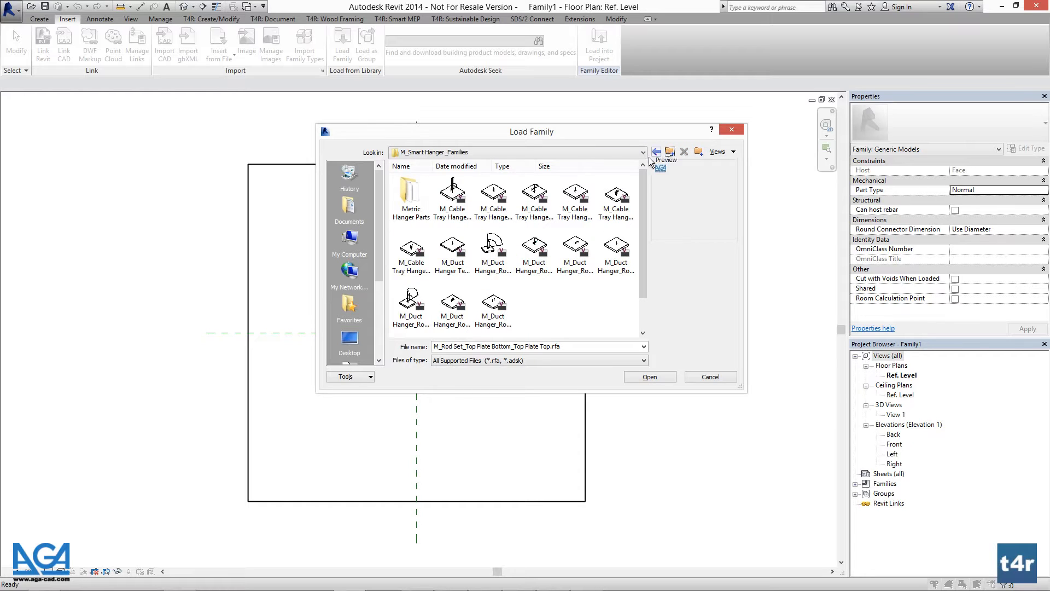
pyautogui.click(670, 152)
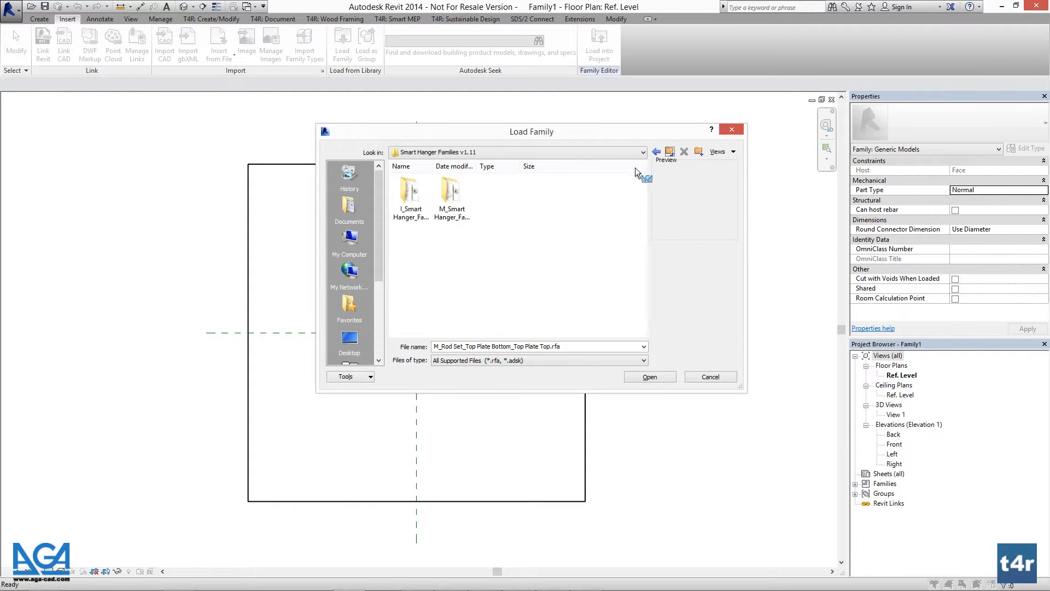
pyautogui.doubleClick(414, 197)
pyautogui.doubleClick(416, 197)
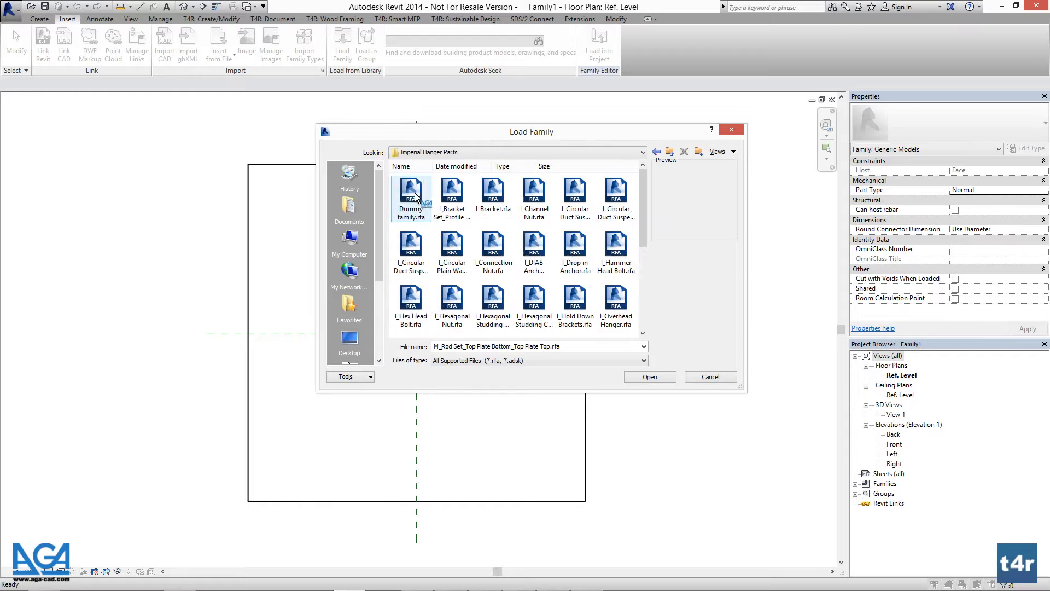
pyautogui.moveTo(643, 185)
pyautogui.mouseDown()
pyautogui.moveTo(637, 234)
pyautogui.moveTo(644, 183)
pyautogui.mouseUp()
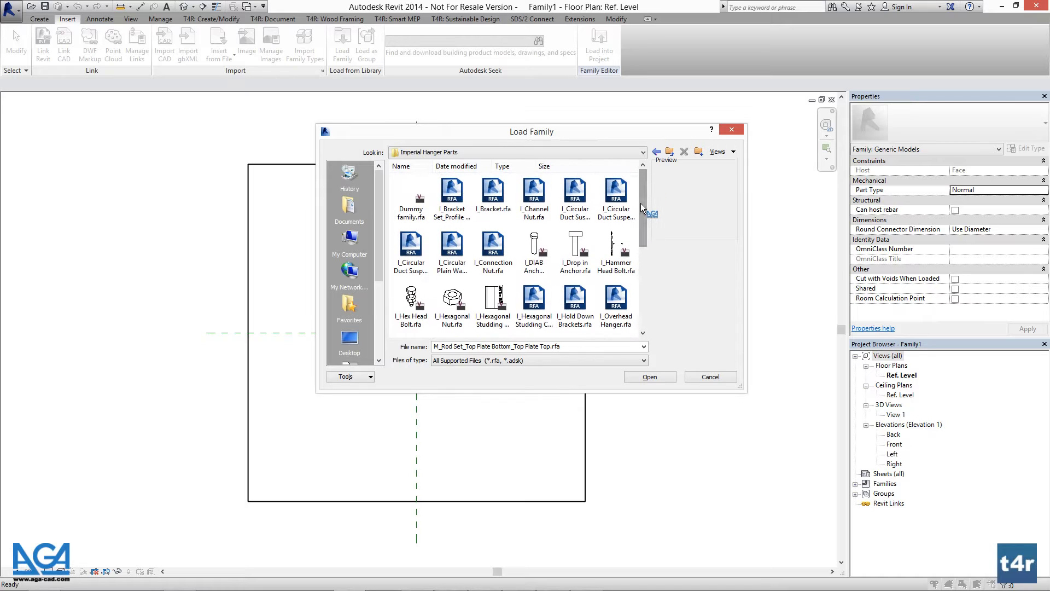
pyautogui.click(670, 152)
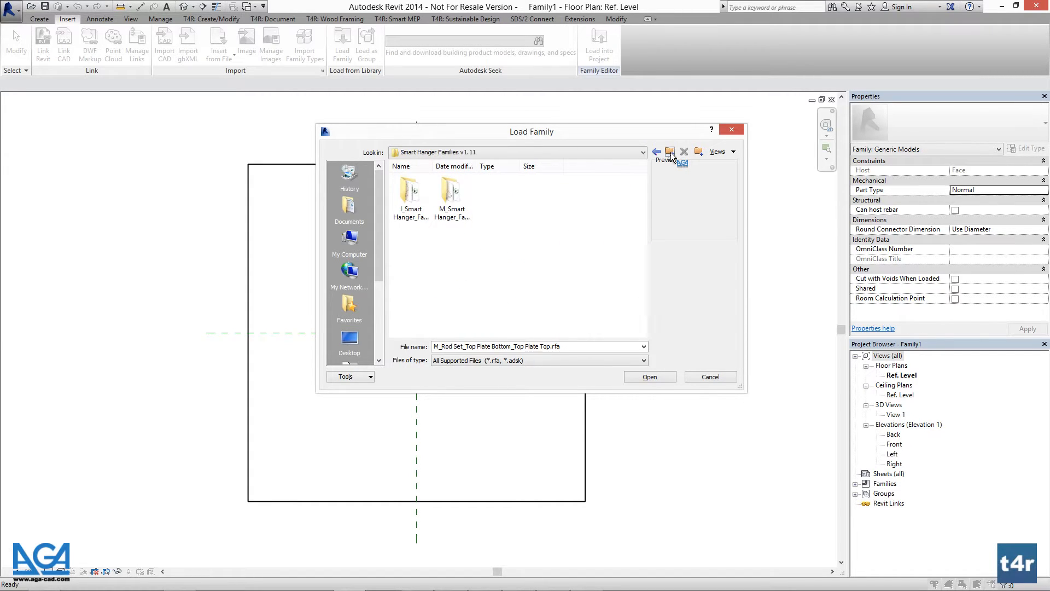
pyautogui.doubleClick(452, 197)
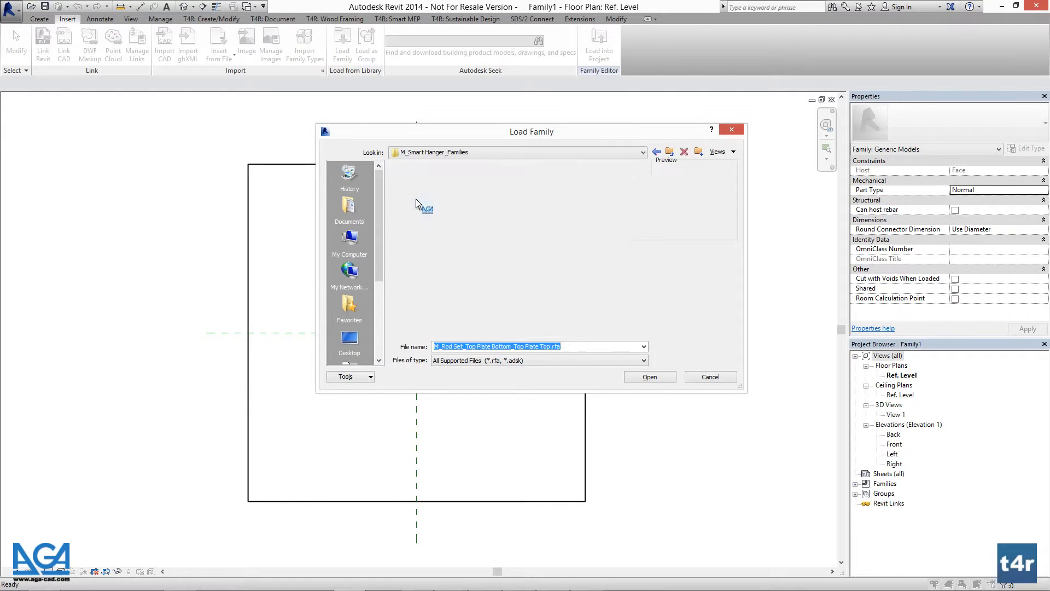
pyautogui.doubleClick(416, 204)
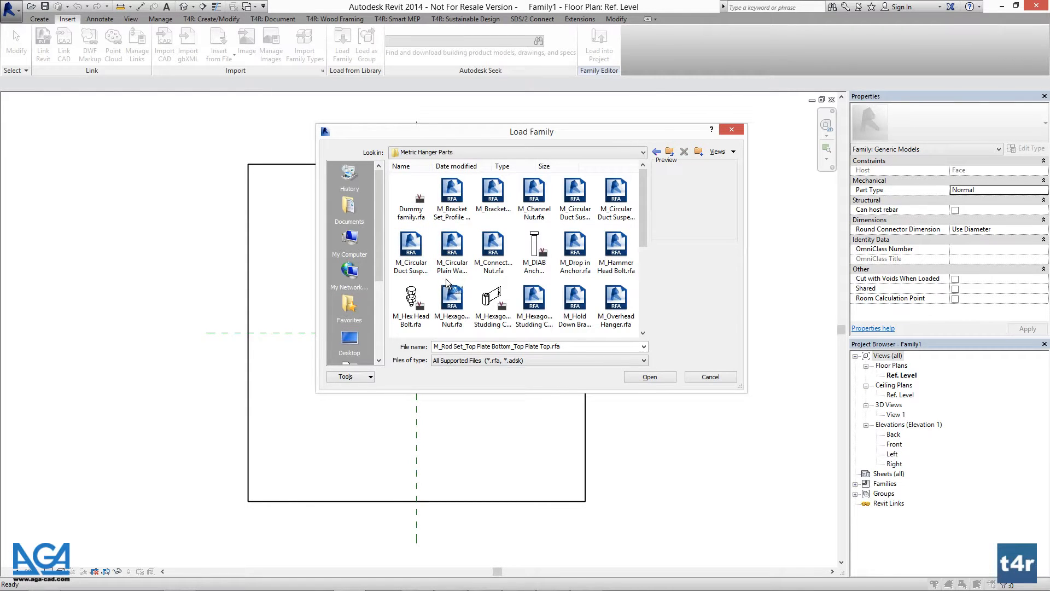
pyautogui.moveTo(644, 181)
pyautogui.mouseDown()
pyautogui.moveTo(645, 207)
pyautogui.moveTo(643, 181)
pyautogui.mouseUp()
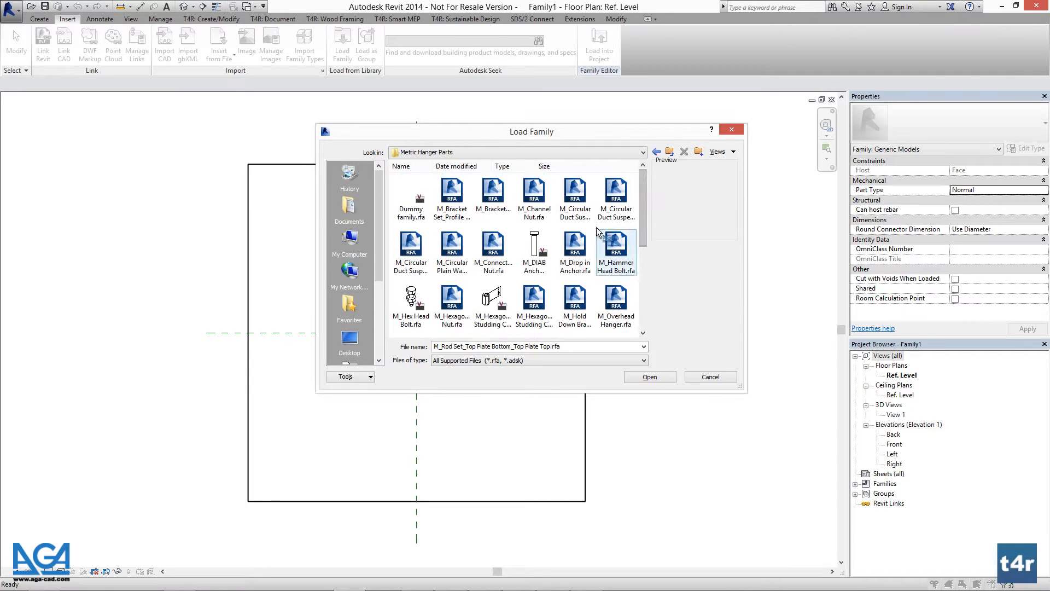
# - Load the M_Circular Duct Suspension Ring_Double_with Bolts, M_Threaded Rod and M_Webfix Purlin families using the list view
pyautogui.click(574, 197)
pyautogui.click(733, 152)
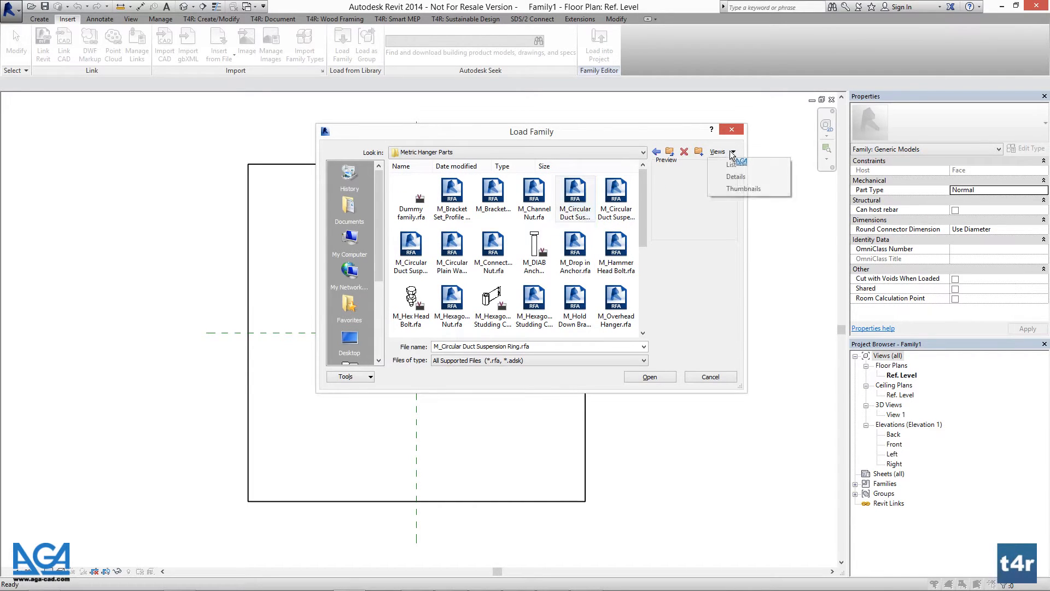
pyautogui.click(733, 166)
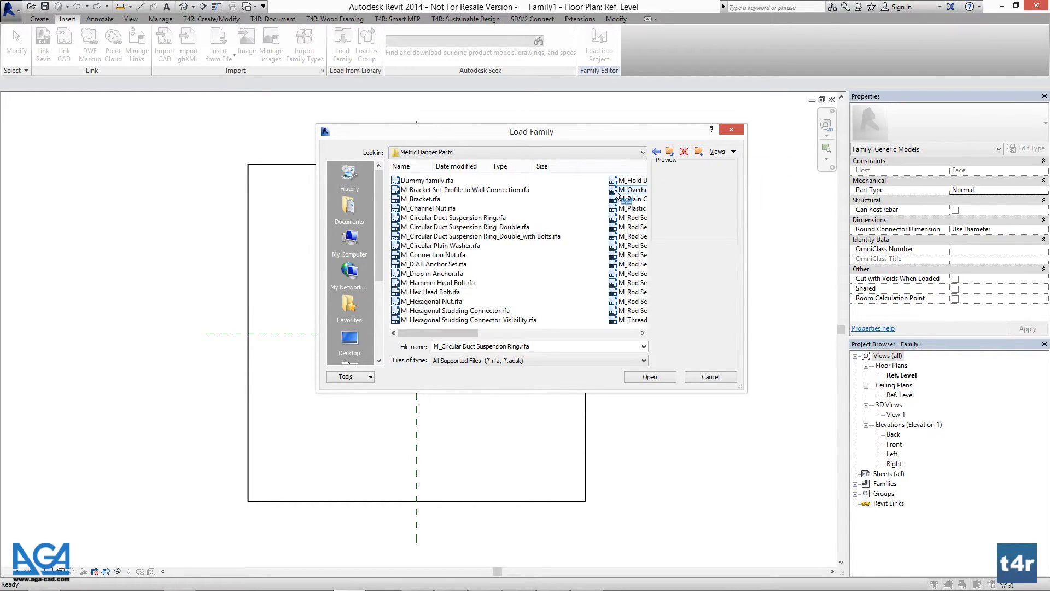
pyautogui.click(425, 237)
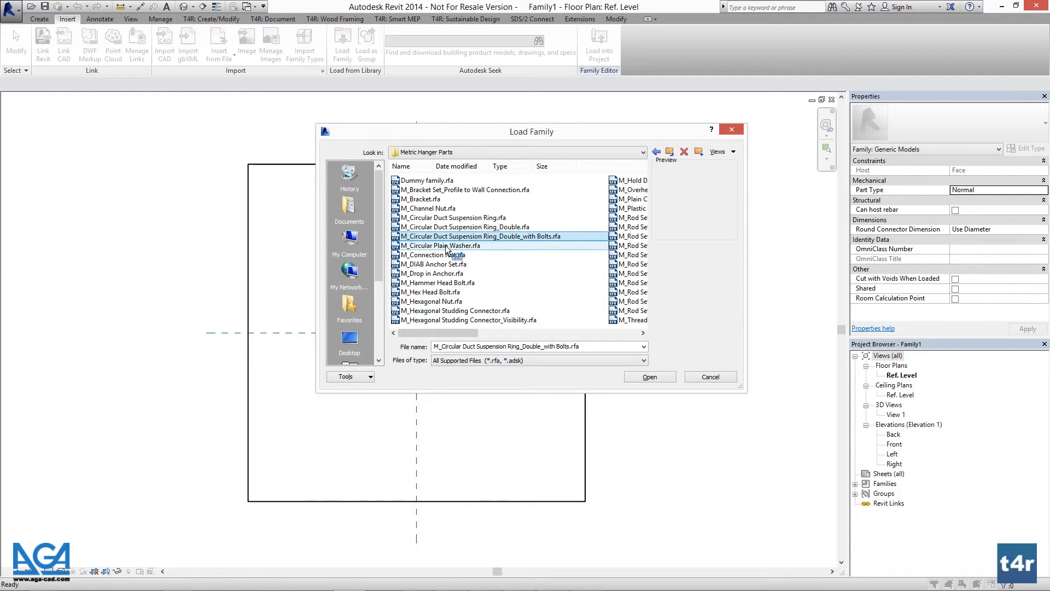
pyautogui.moveTo(452, 331); pyautogui.dragTo(514, 329)
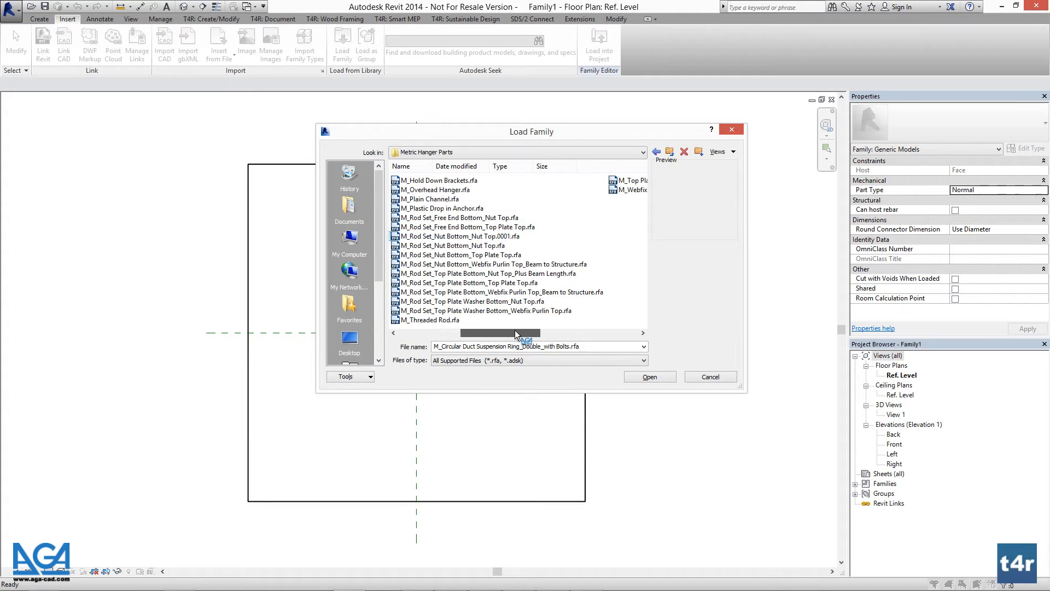
pyautogui.keyDown('ctrl'); pyautogui.click(430, 320); pyautogui.keyUp('ctrl')
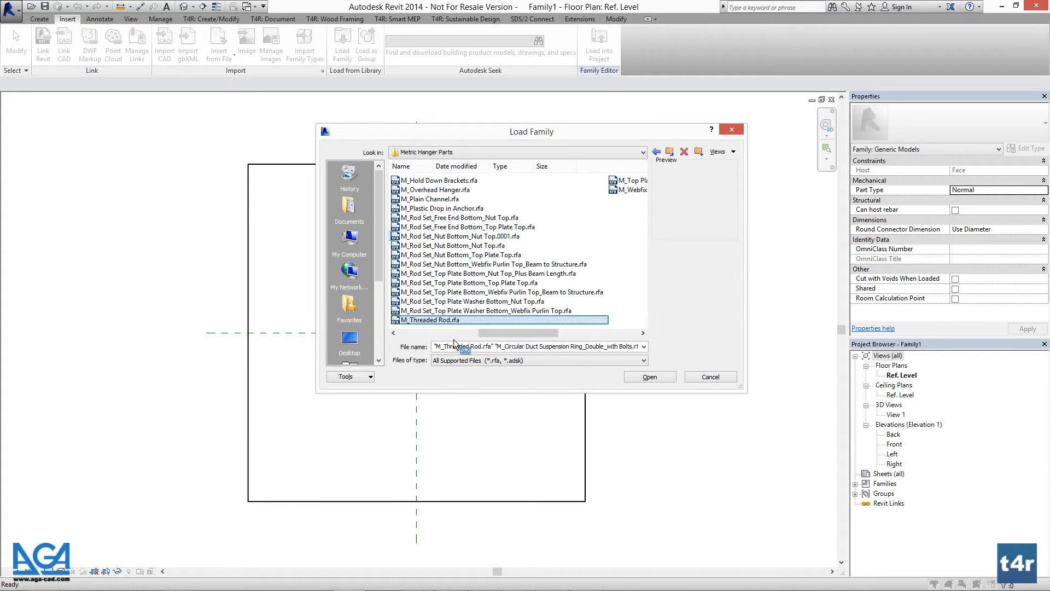
pyautogui.moveTo(539, 332); pyautogui.dragTo(560, 331)
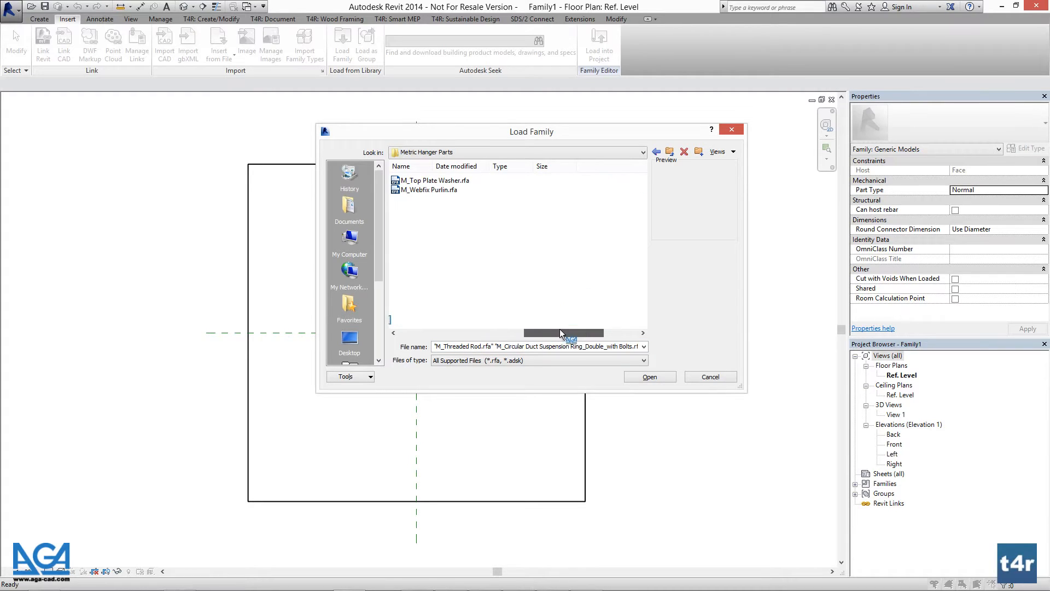
pyautogui.keyDown('ctrl'); pyautogui.click(432, 191); pyautogui.keyUp('ctrl')
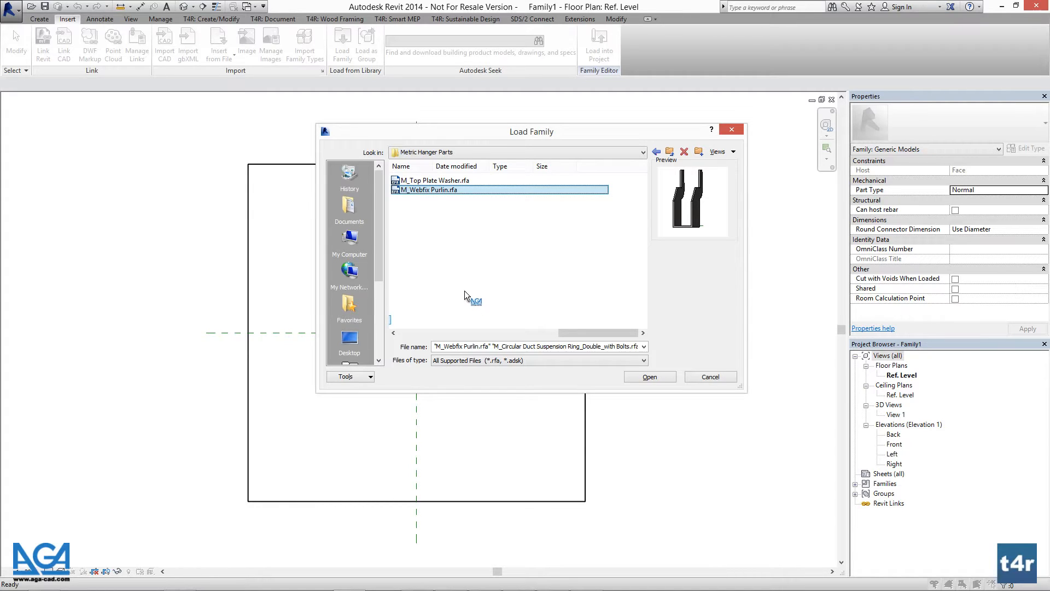
pyautogui.click(648, 376)
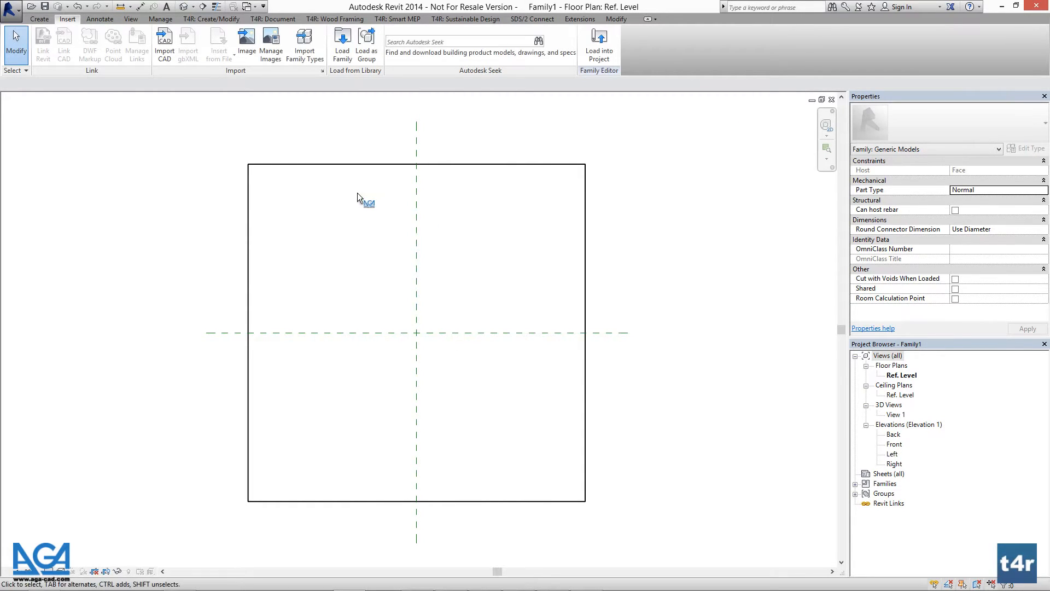
# - Place one DRSN M10 instance of M_Circular Duct Suspension Ring_Double_with Bolts on the host face, near the reference plane intersection in the Ref. Level plan
pyautogui.moveTo(361, 247); pyautogui.dragTo(381, 231, button='middle')
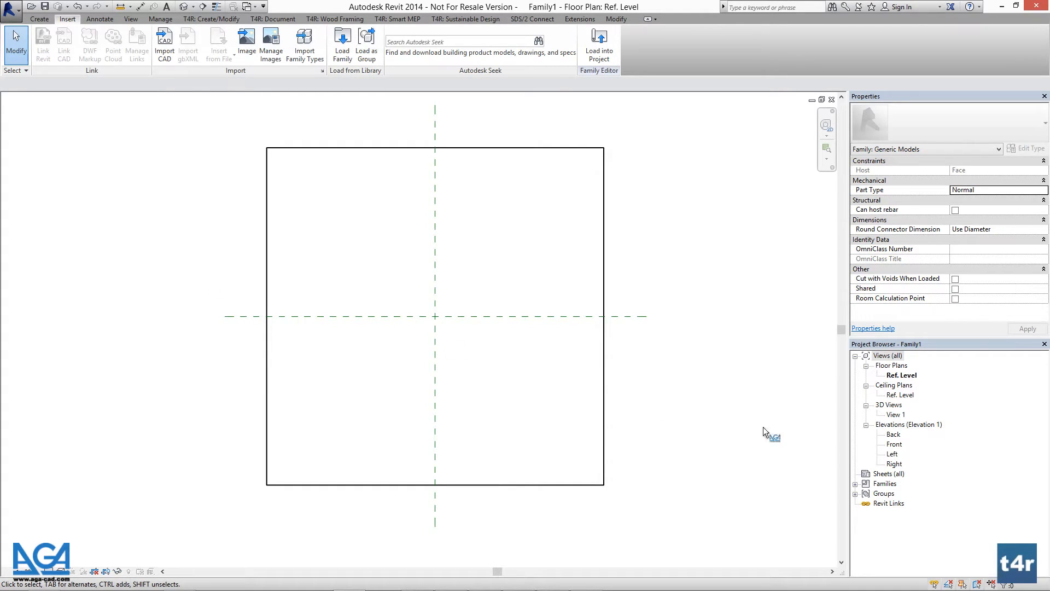
pyautogui.click(854, 483)
pyautogui.click(866, 503)
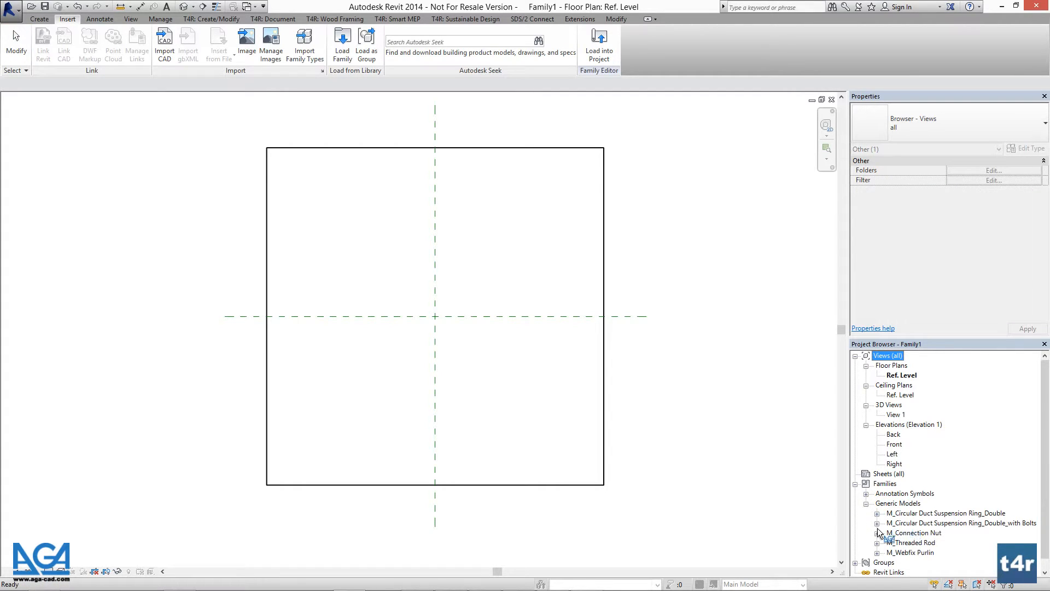
pyautogui.click(877, 523)
pyautogui.click(909, 534)
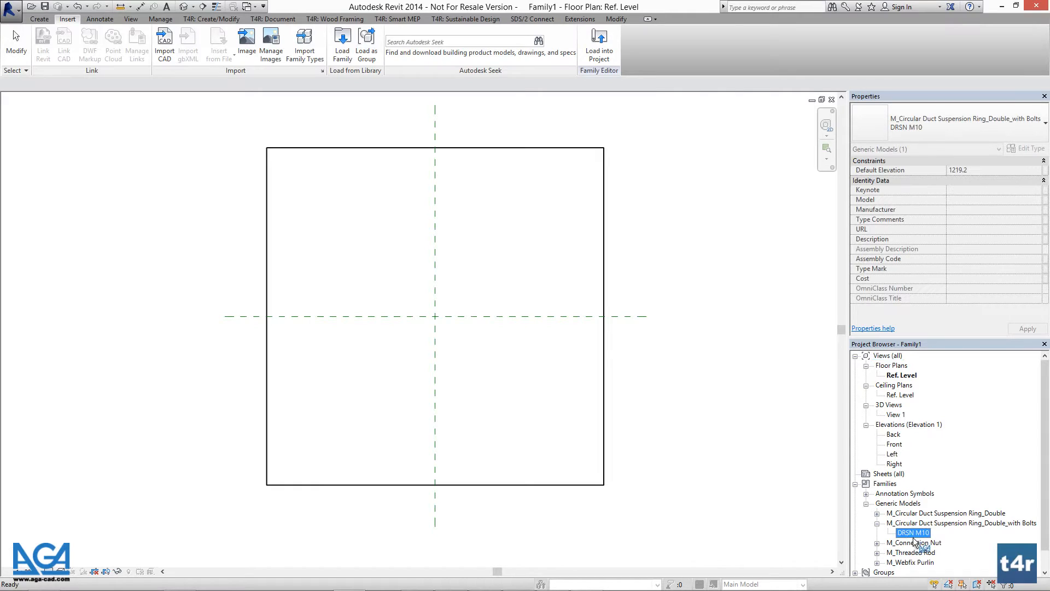
pyautogui.moveTo(891, 538); pyautogui.dragTo(461, 273)
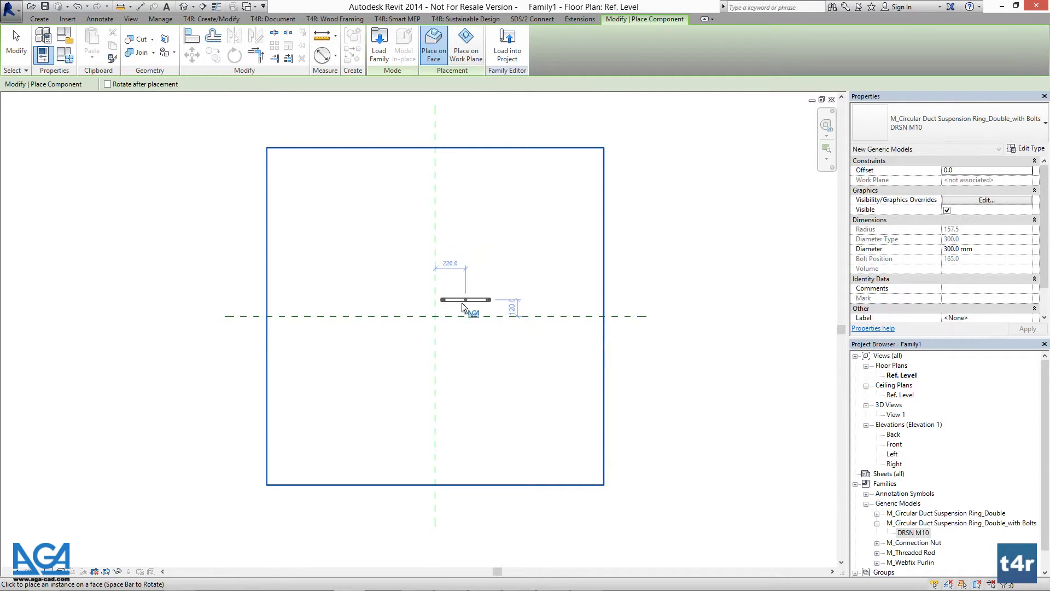
pyautogui.scroll(4, 459, 309)
pyautogui.scroll(4, 460, 310)
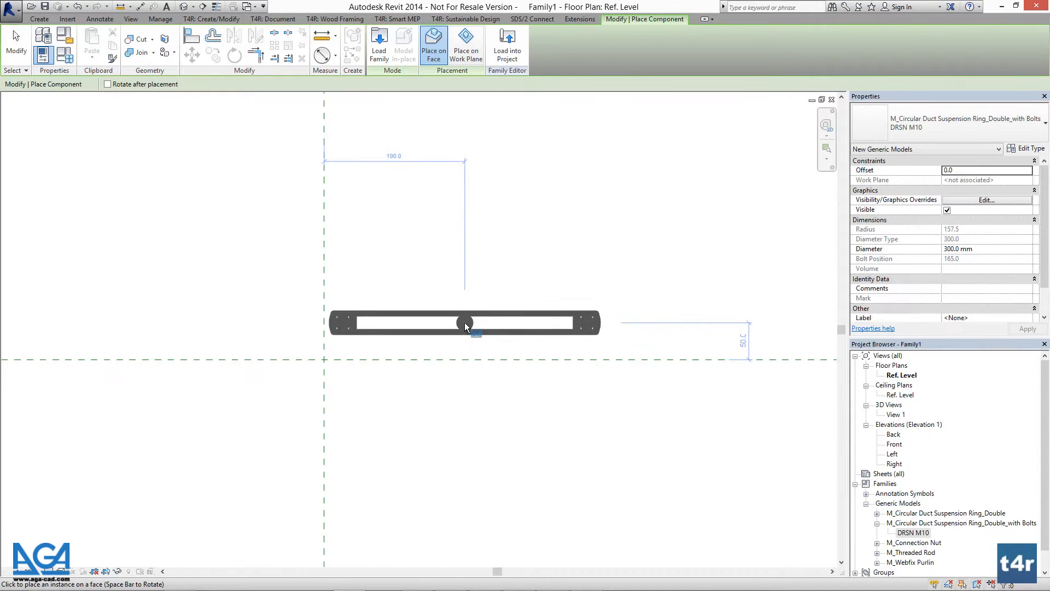
pyautogui.click(460, 333)
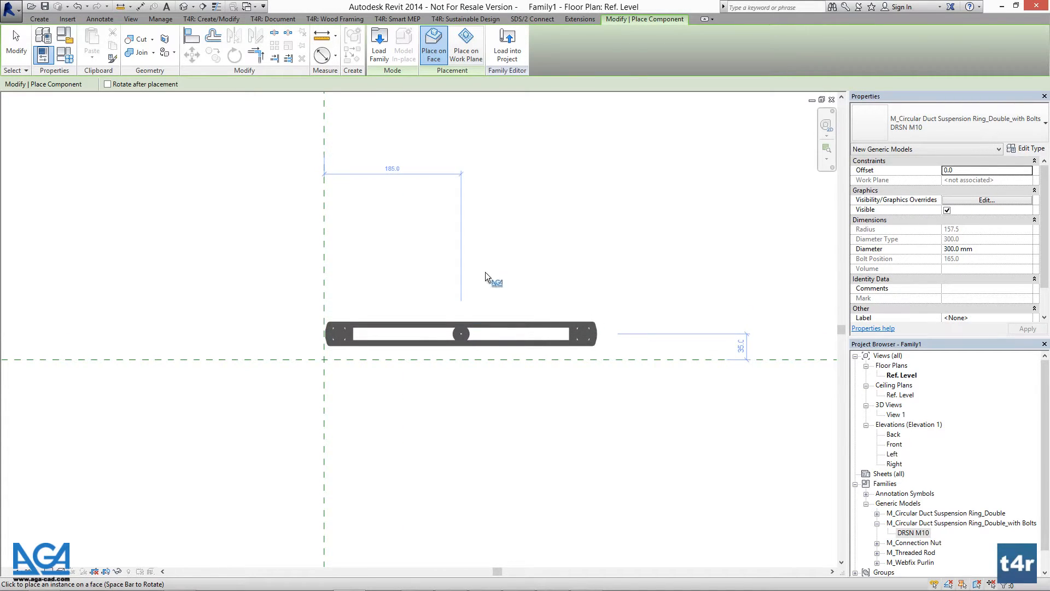
pyautogui.press('Escape')
pyautogui.press('Escape')
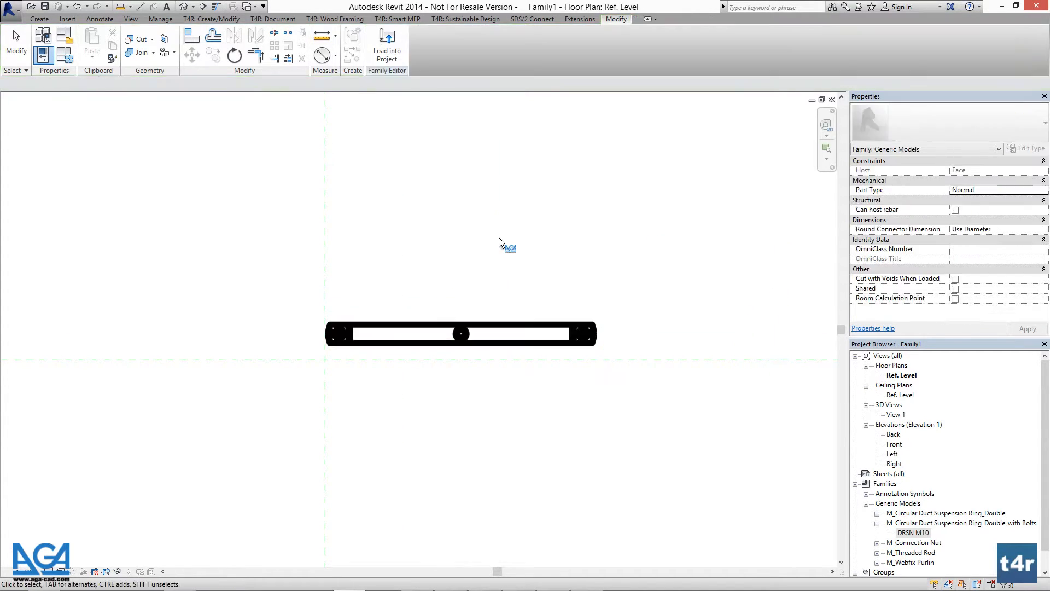
# - Display the plan with thin lines so the suspension ring's edges can be picked
pyautogui.moveTo(494, 264); pyautogui.dragTo(488, 253, button='middle')
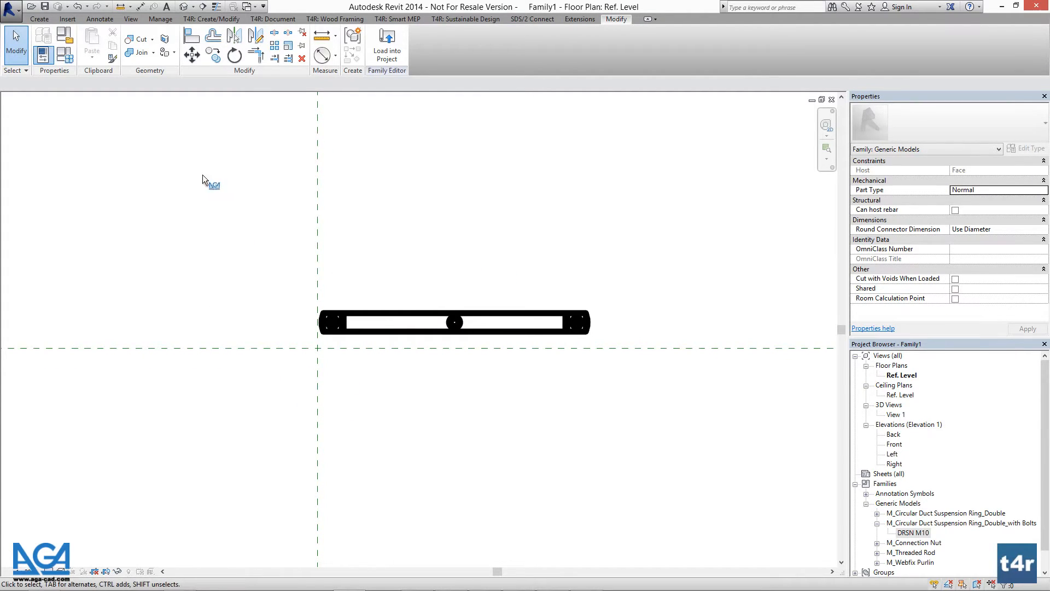
pyautogui.click(216, 7)
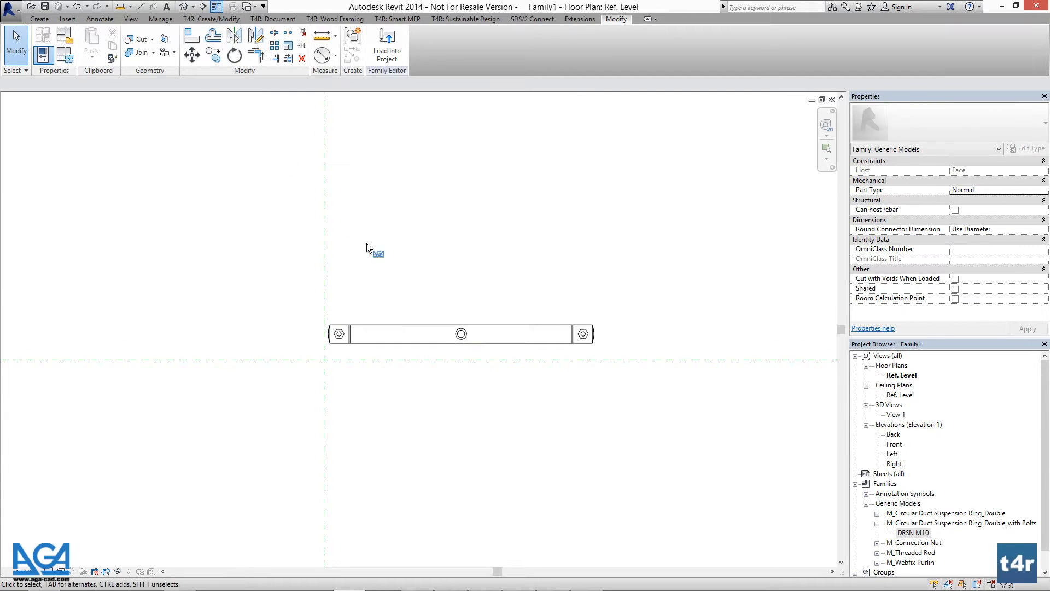
pyautogui.moveTo(414, 298); pyautogui.dragTo(408, 298, button='middle')
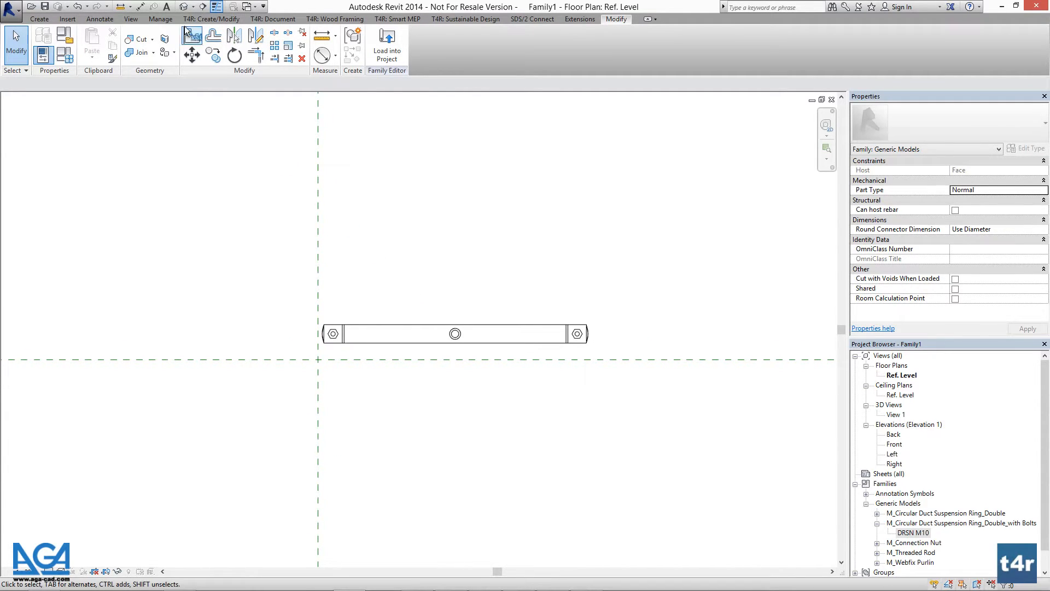
# - Align the suspension ring's centre with the vertical and horizontal reference planes, and lock the alignment to the horizontal plane
pyautogui.press('a')
pyautogui.press('l')
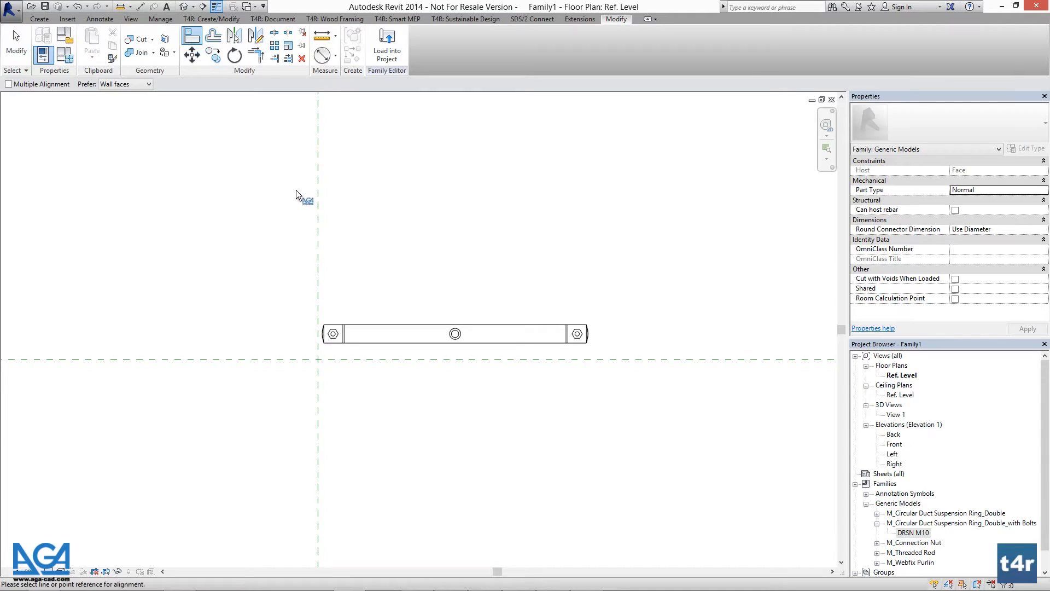
pyautogui.click(317, 219)
pyautogui.click(455, 334)
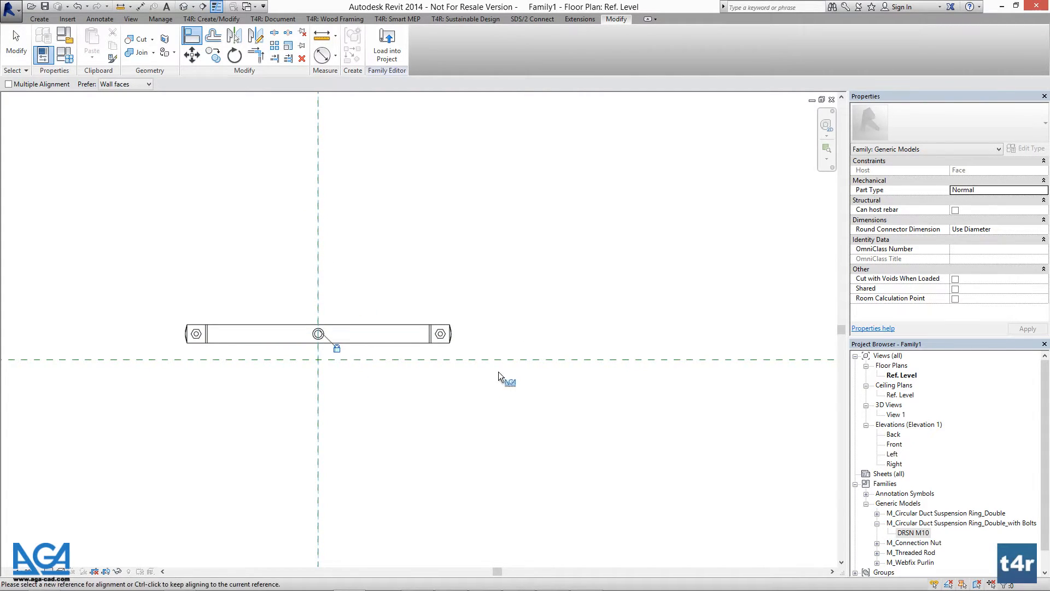
pyautogui.click(516, 359)
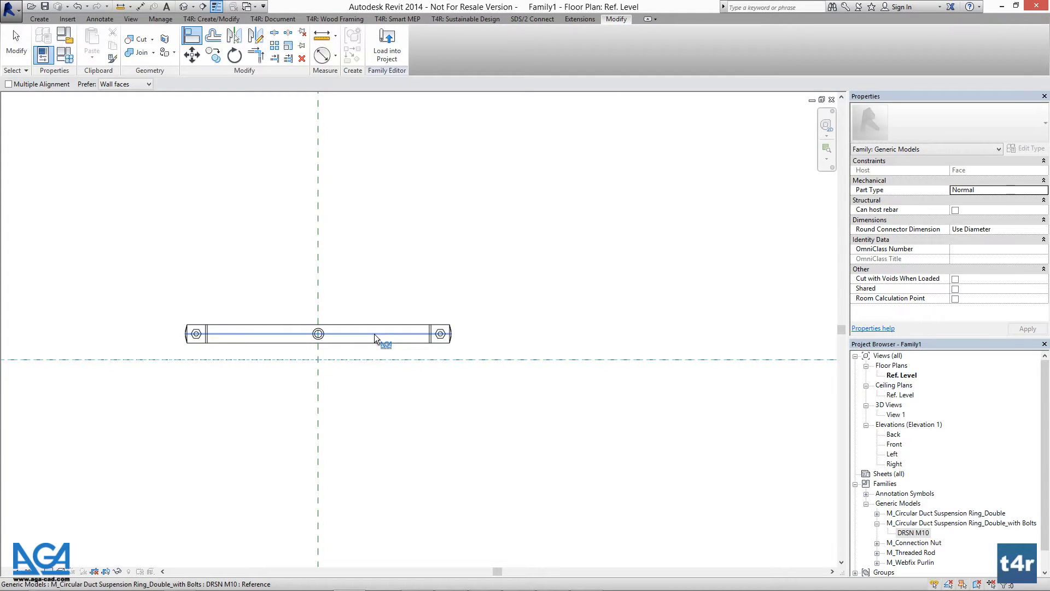
pyautogui.click(374, 334)
pyautogui.click(398, 379)
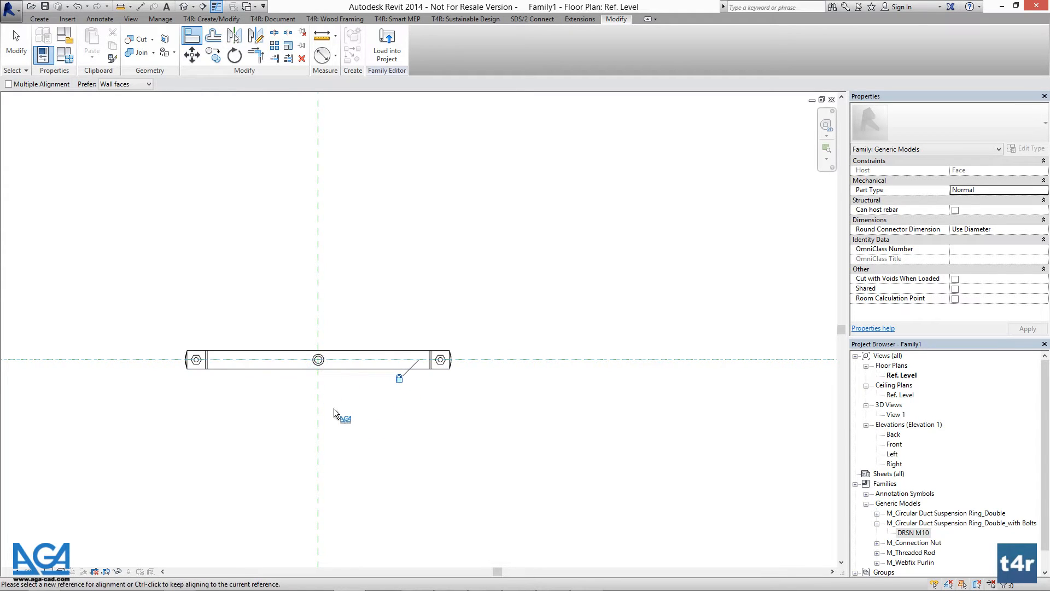
# - Examine the placed suspension ring, its top nut and its side bolts in the default 3D view with the host extrusion selected
pyautogui.click(183, 8)
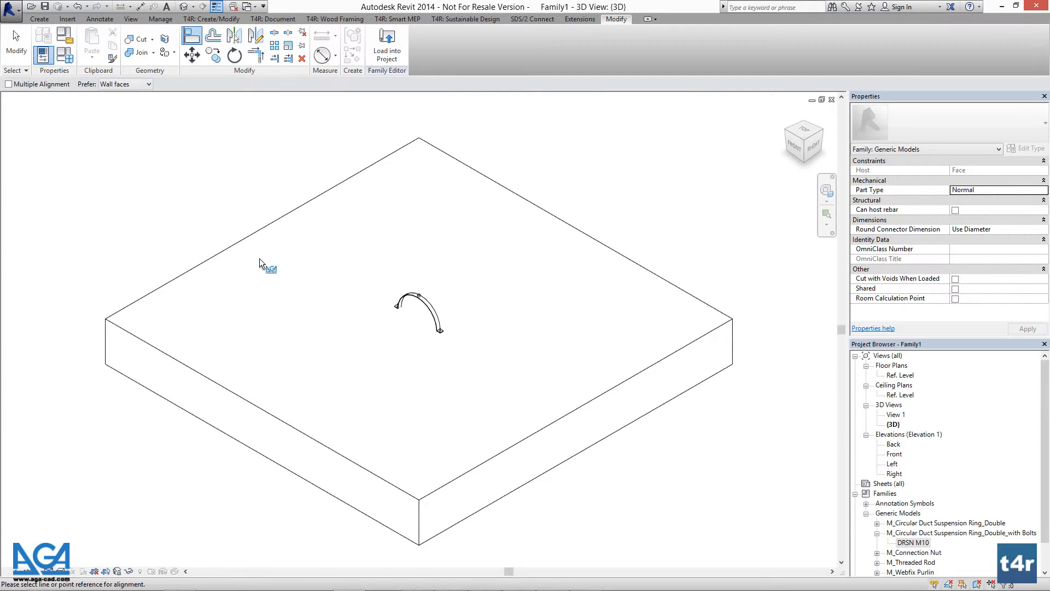
pyautogui.keyDown('shift'); pyautogui.moveTo(206, 336); pyautogui.dragTo(269, 313, button='middle'); pyautogui.keyUp('shift')
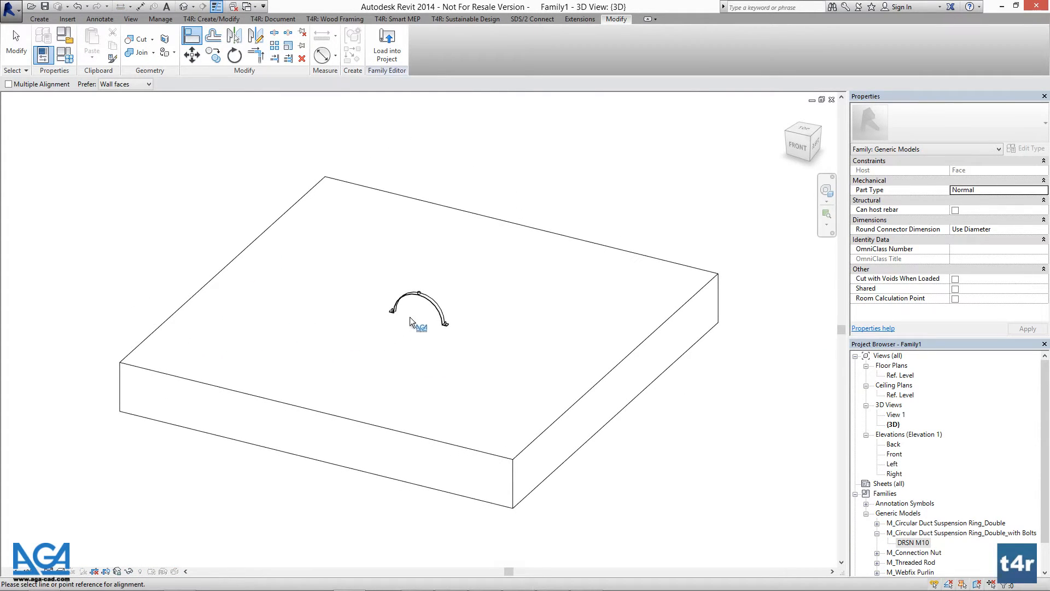
pyautogui.scroll(4, 420, 319)
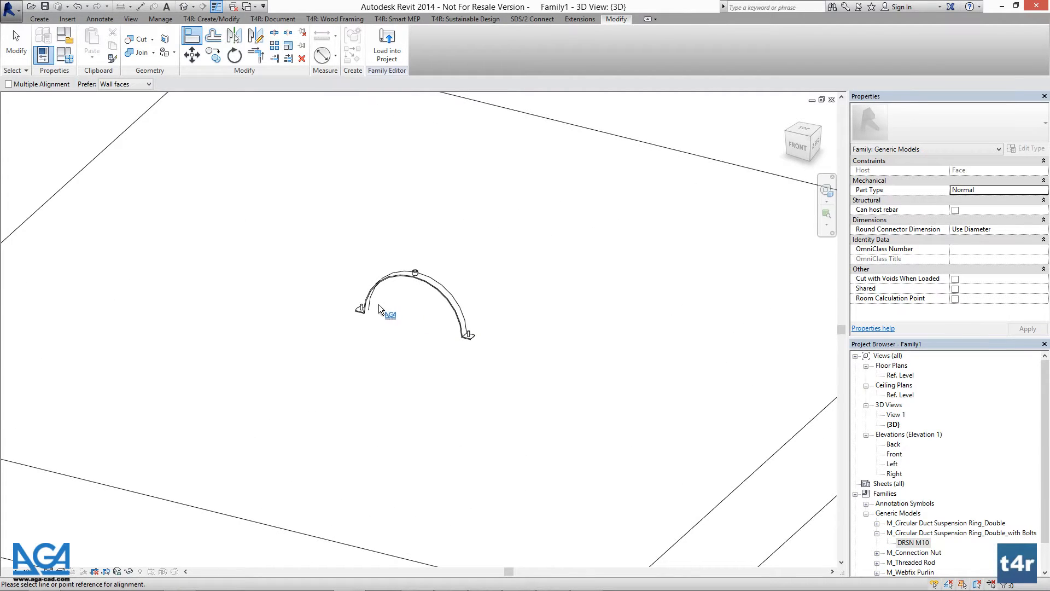
pyautogui.press('Escape')
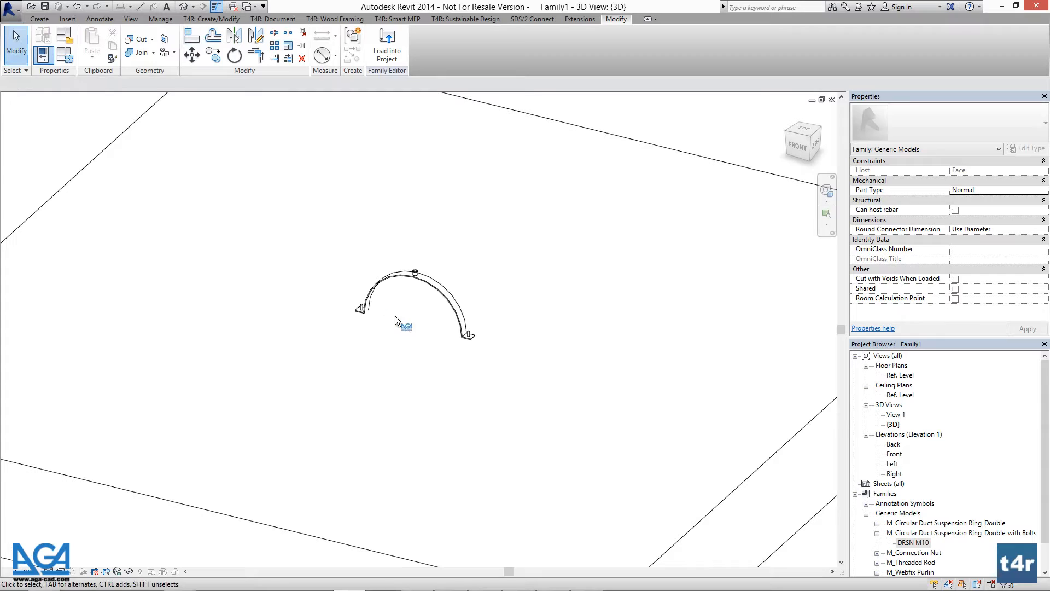
pyautogui.click(554, 123)
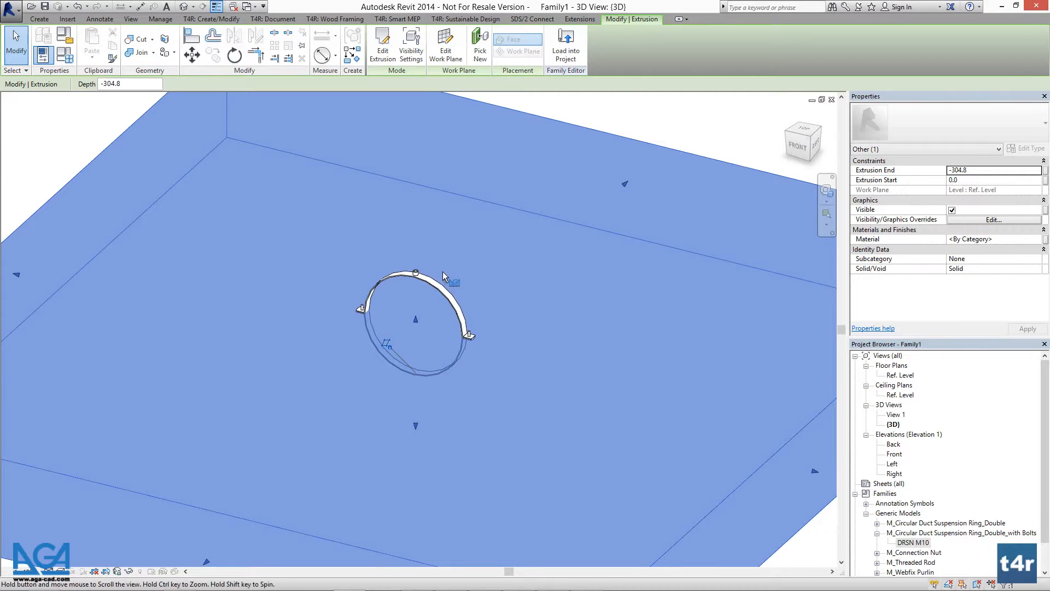
pyautogui.keyDown('shift'); pyautogui.moveTo(435, 277); pyautogui.dragTo(458, 219, button='middle'); pyautogui.keyUp('shift')
pyautogui.scroll(3, 419, 261)
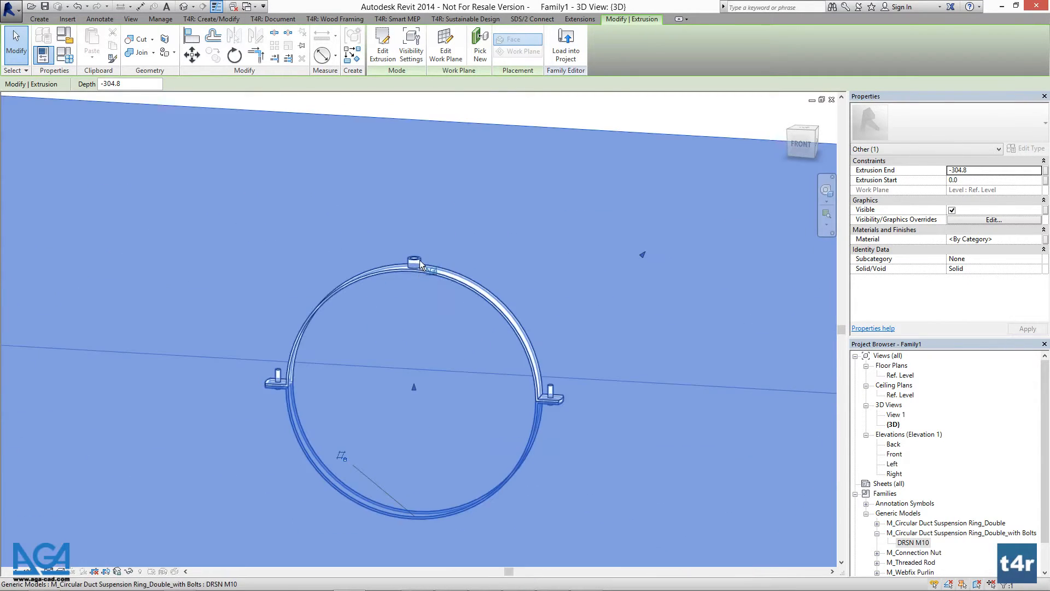
pyautogui.scroll(2, 418, 260)
pyautogui.keyDown('shift'); pyautogui.moveTo(403, 284); pyautogui.dragTo(352, 337, button='middle'); pyautogui.keyUp('shift')
pyautogui.scroll(3, 415, 255)
pyautogui.scroll(-1, 408, 425)
pyautogui.scroll(-2, 363, 300)
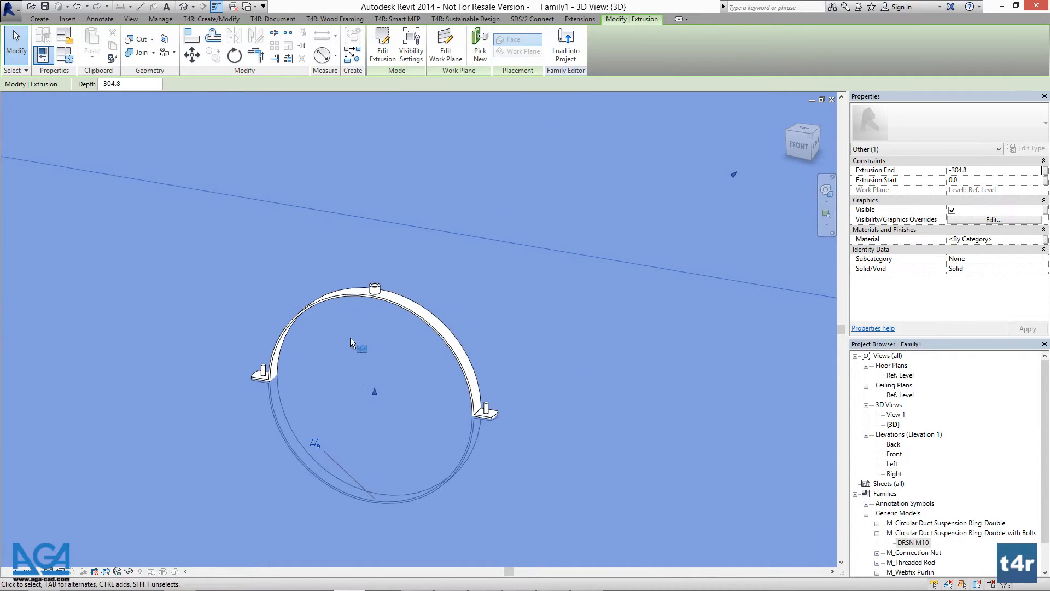
# - Start adding a shared parameter in the family types and open the list for choosing one
pyautogui.click(64, 56)
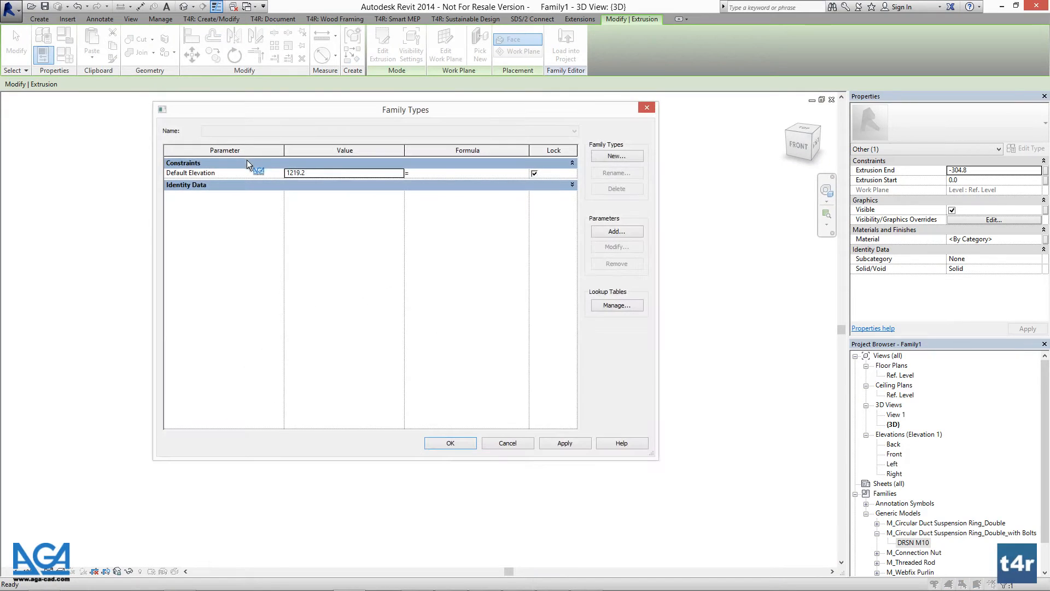
pyautogui.moveTo(463, 103); pyautogui.dragTo(812, 127)
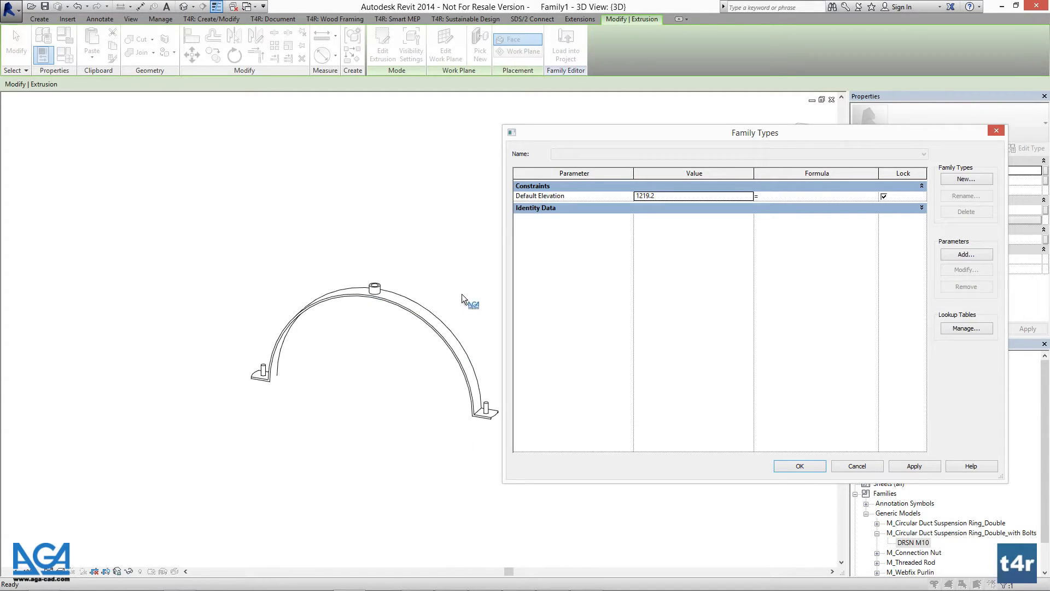
pyautogui.click(956, 255)
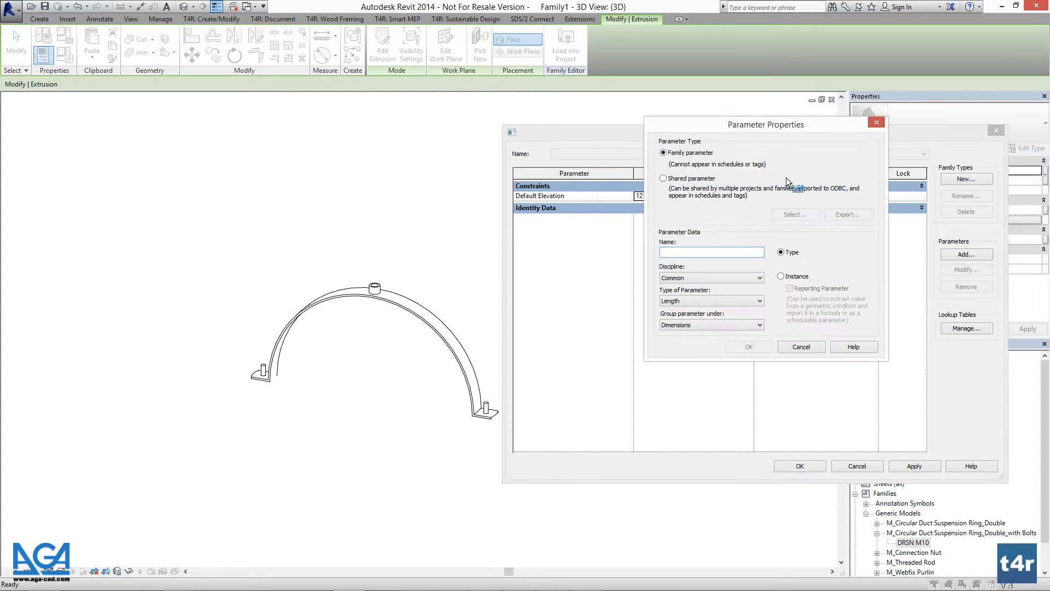
pyautogui.moveTo(757, 130); pyautogui.dragTo(204, 61)
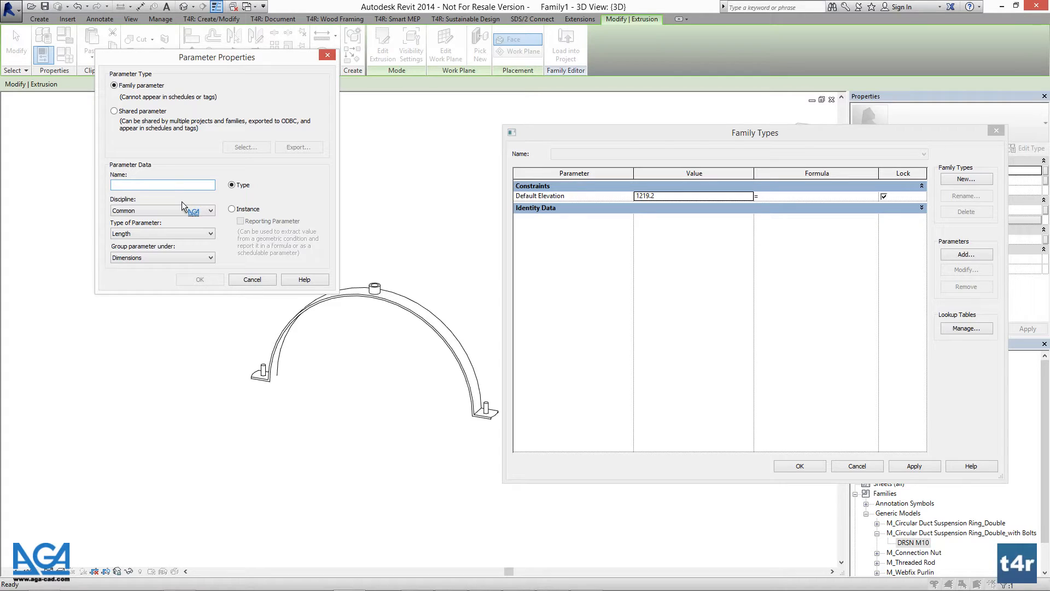
pyautogui.click(114, 111)
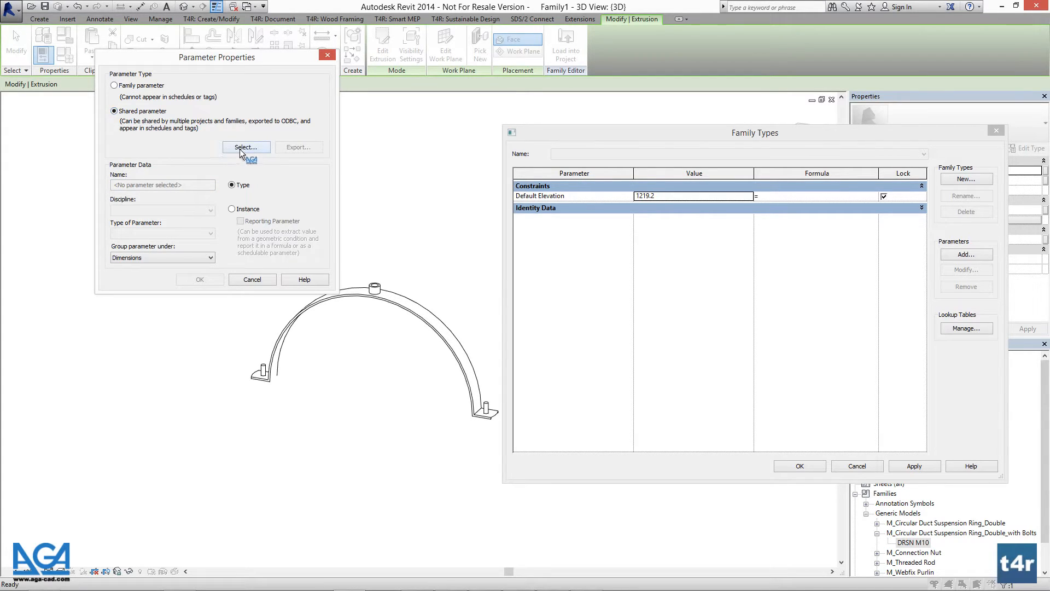
pyautogui.click(245, 147)
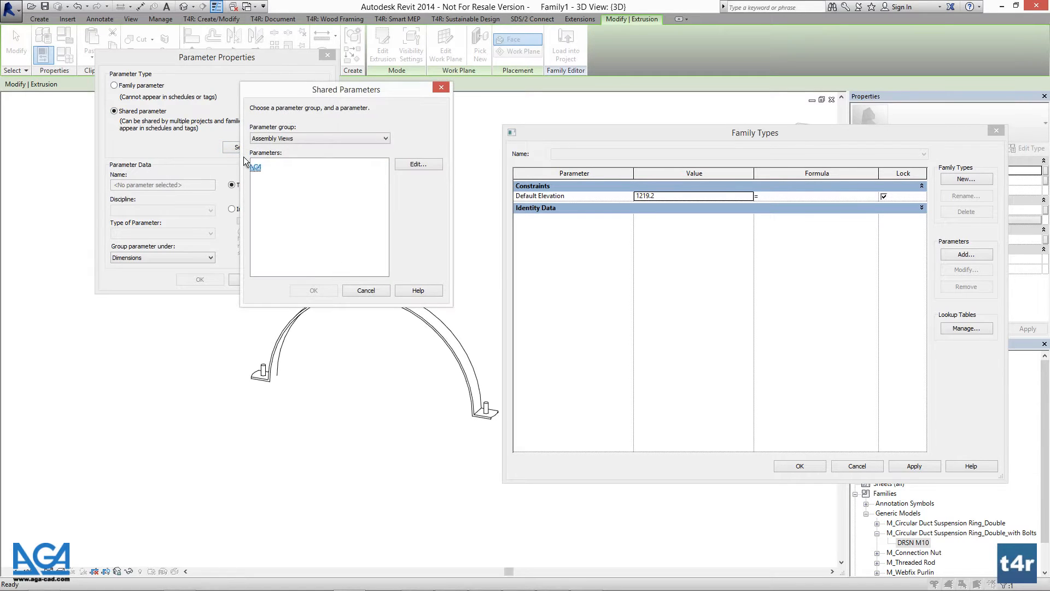
# - Start browsing for another shared parameter file and go to the folder C:\ProgramData\tools4revit
pyautogui.click(416, 165)
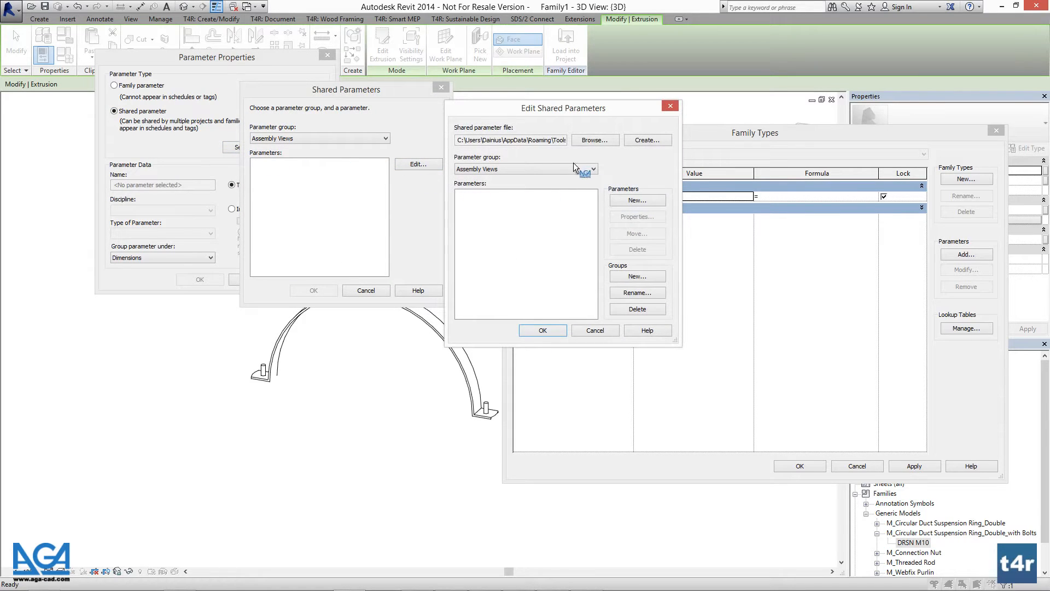
pyautogui.click(591, 140)
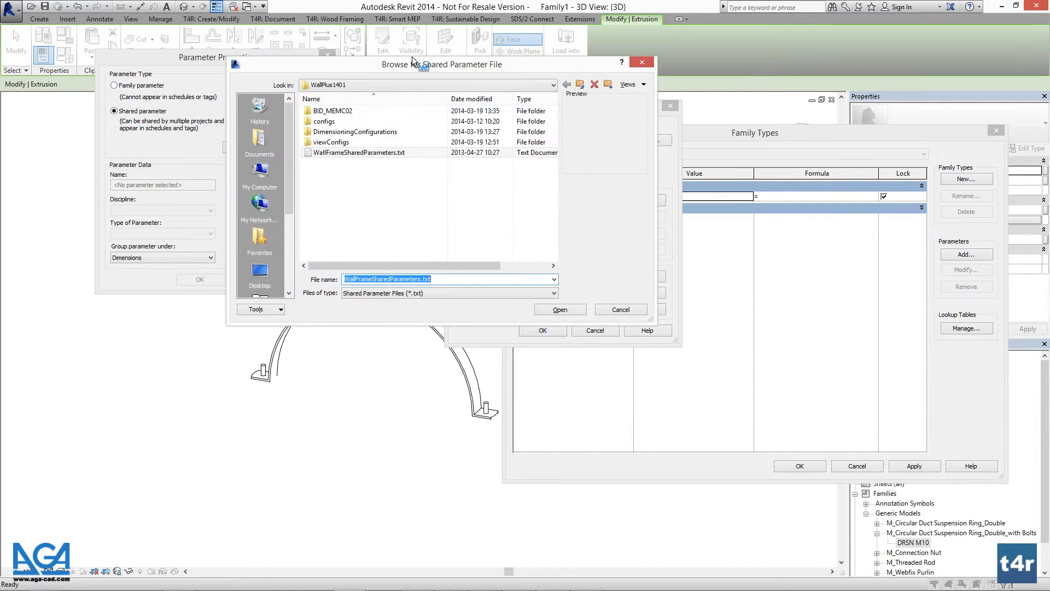
pyautogui.moveTo(413, 60); pyautogui.dragTo(443, 116)
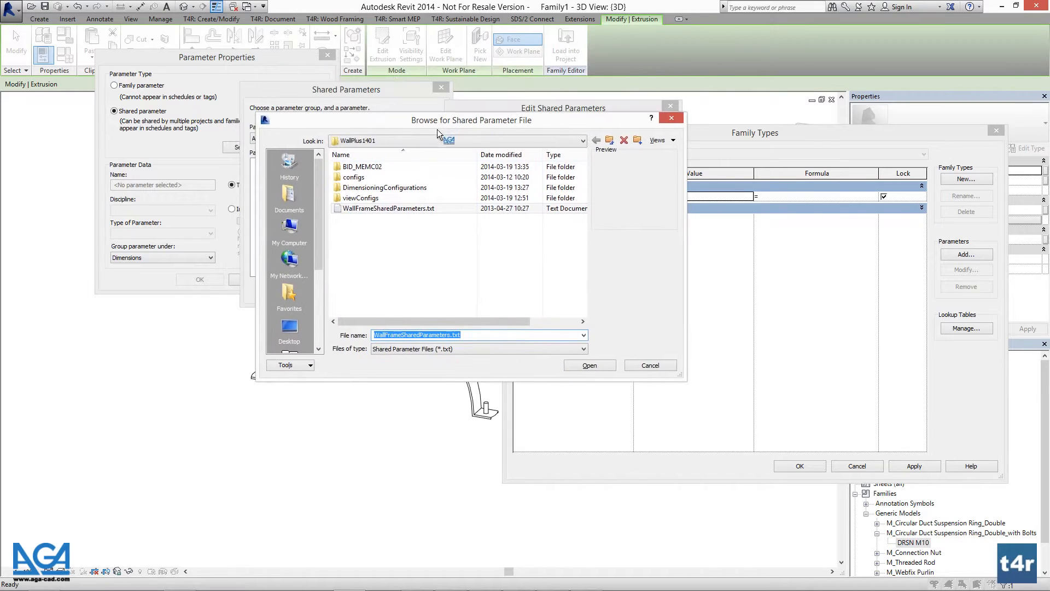
pyautogui.click(300, 323)
pyautogui.doubleClick(357, 212)
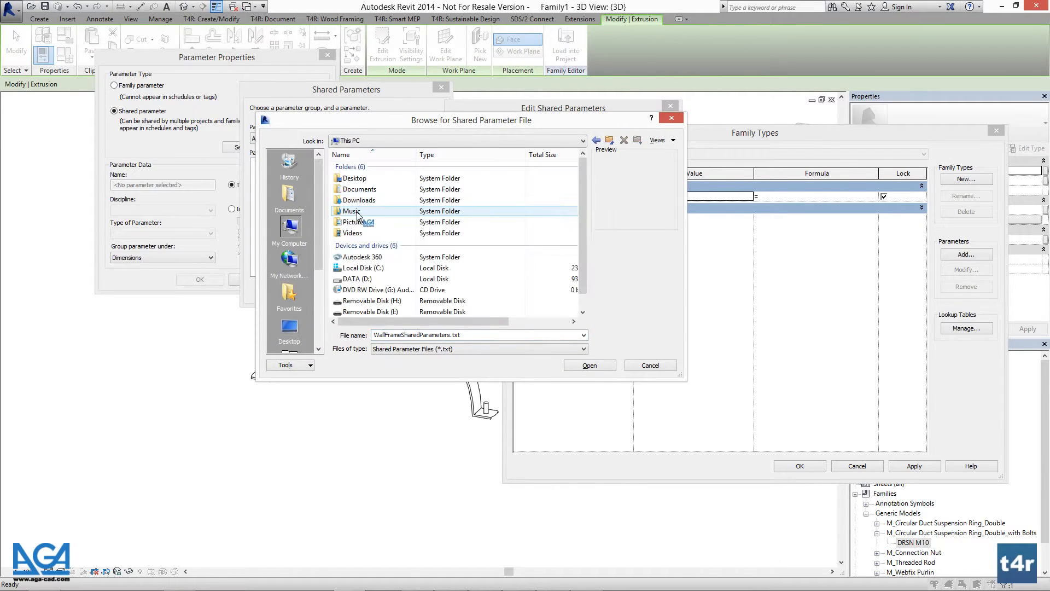
pyautogui.doubleClick(366, 268)
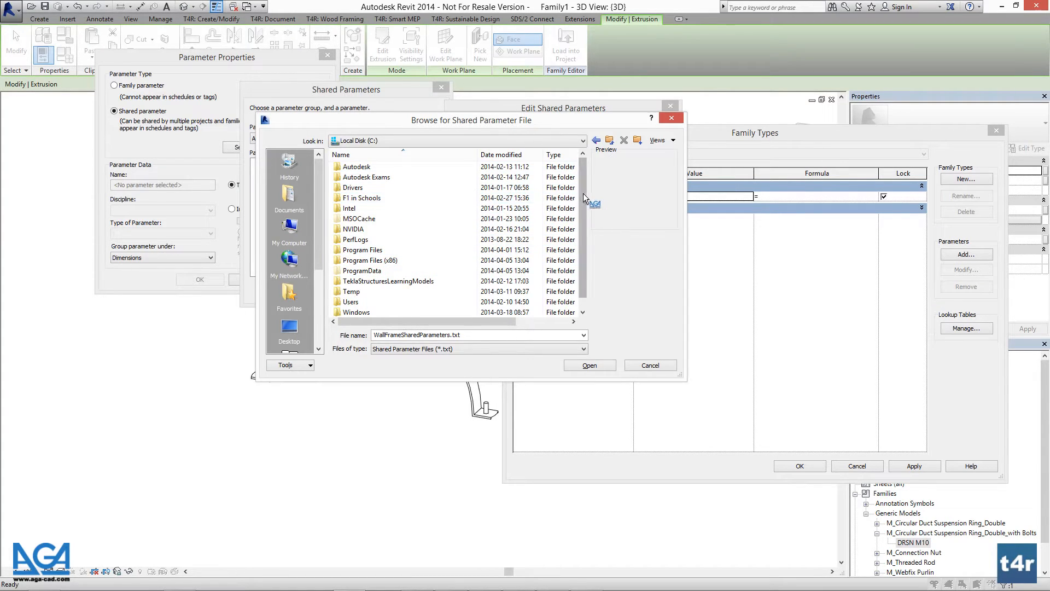
pyautogui.moveTo(585, 197); pyautogui.dragTo(584, 207)
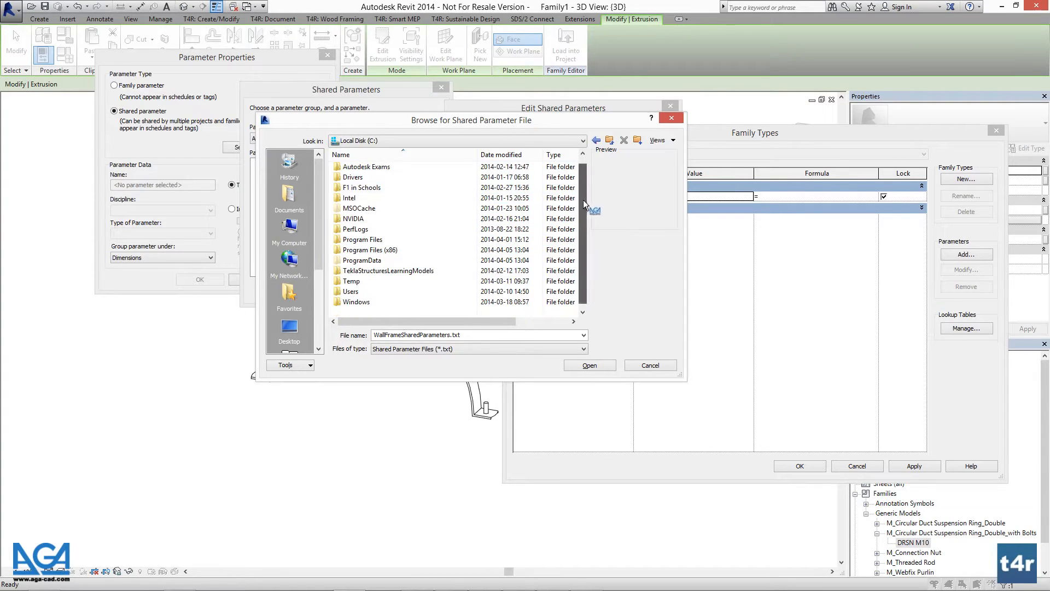
pyautogui.doubleClick(379, 261)
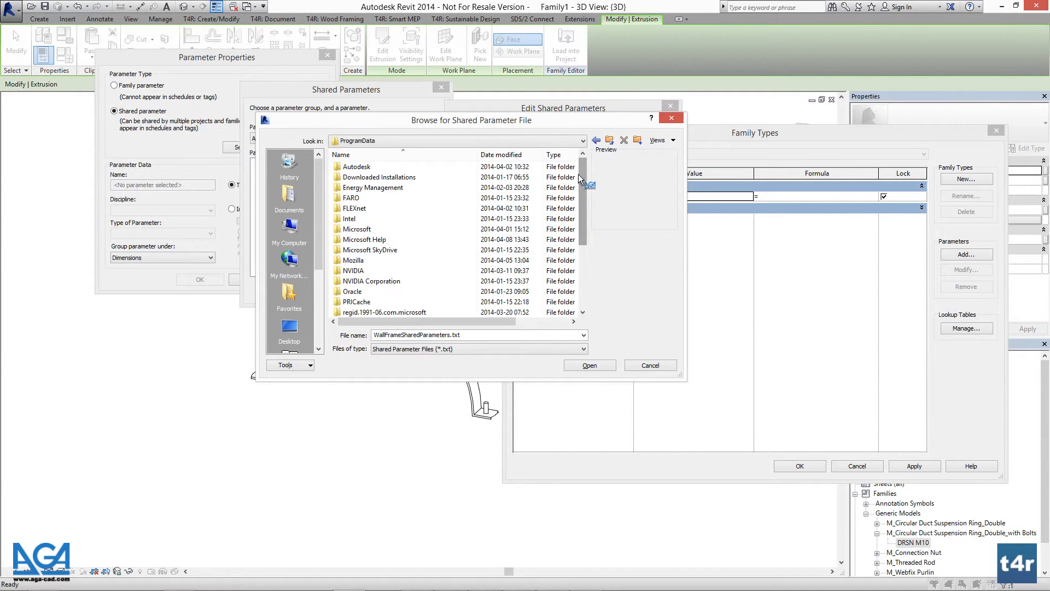
pyautogui.moveTo(582, 174); pyautogui.dragTo(576, 238)
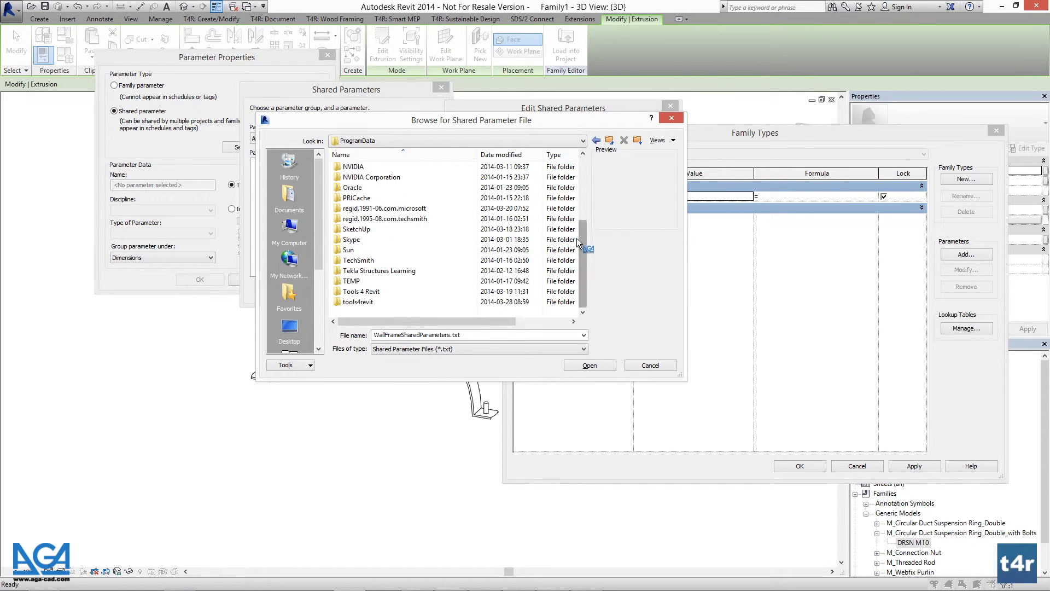
pyautogui.doubleClick(411, 302)
# - Load T4R_Hangers_Sharedparameters.txt from the Metric Library inside the Smart Hangers 2013 folder as the shared parameter file
pyautogui.scroll(-8, 404, 284)
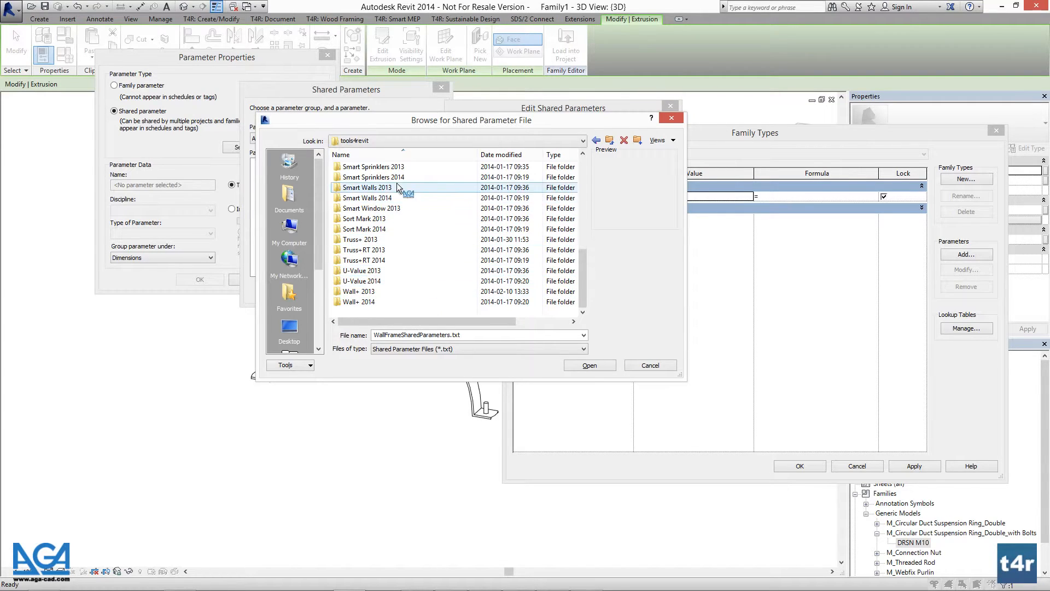
pyautogui.moveTo(584, 261); pyautogui.dragTo(584, 246)
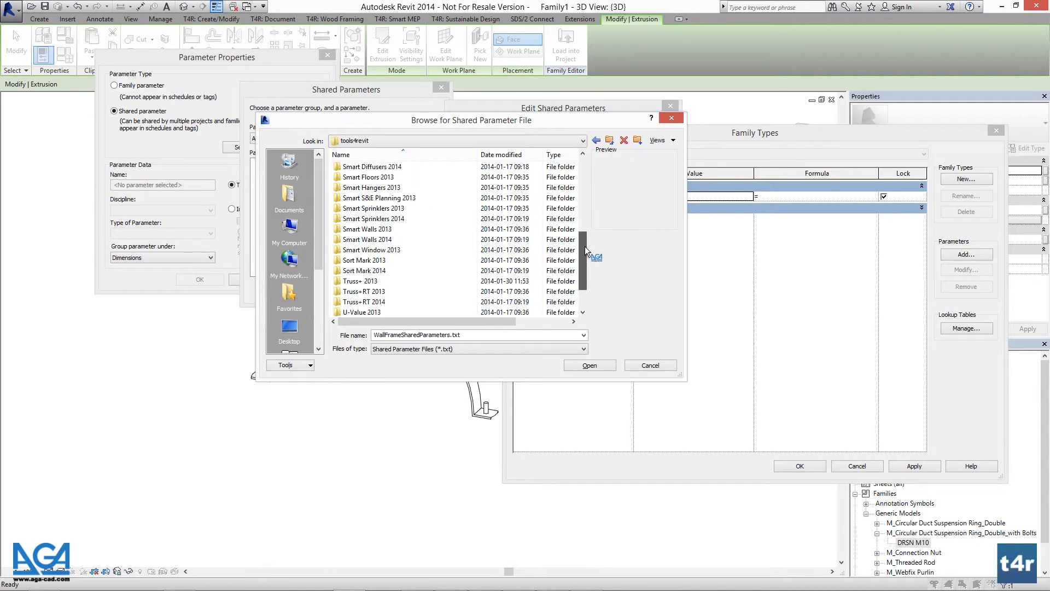
pyautogui.doubleClick(396, 188)
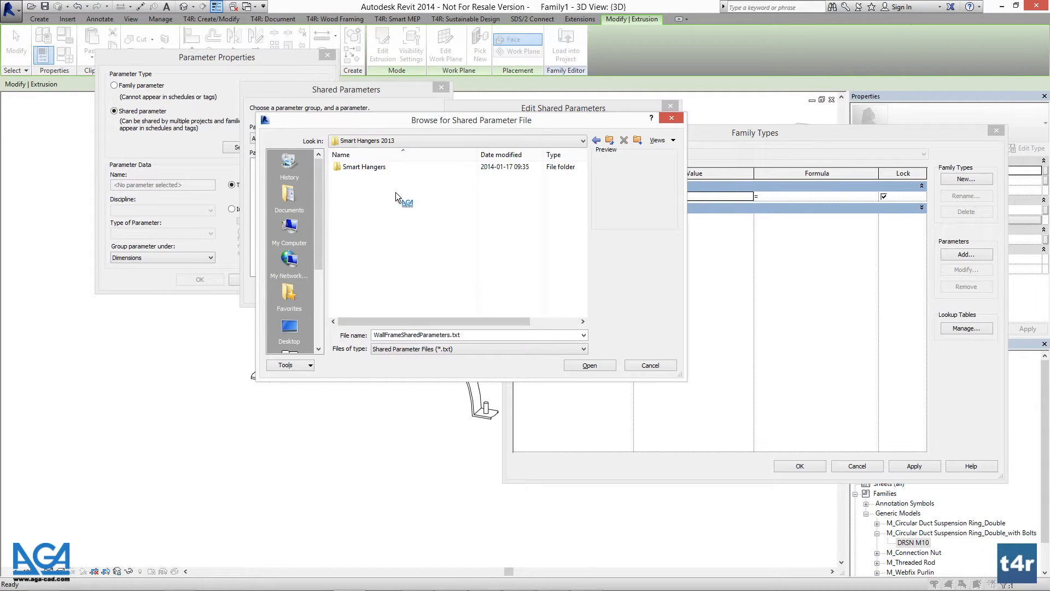
pyautogui.doubleClick(376, 167)
pyautogui.doubleClick(367, 178)
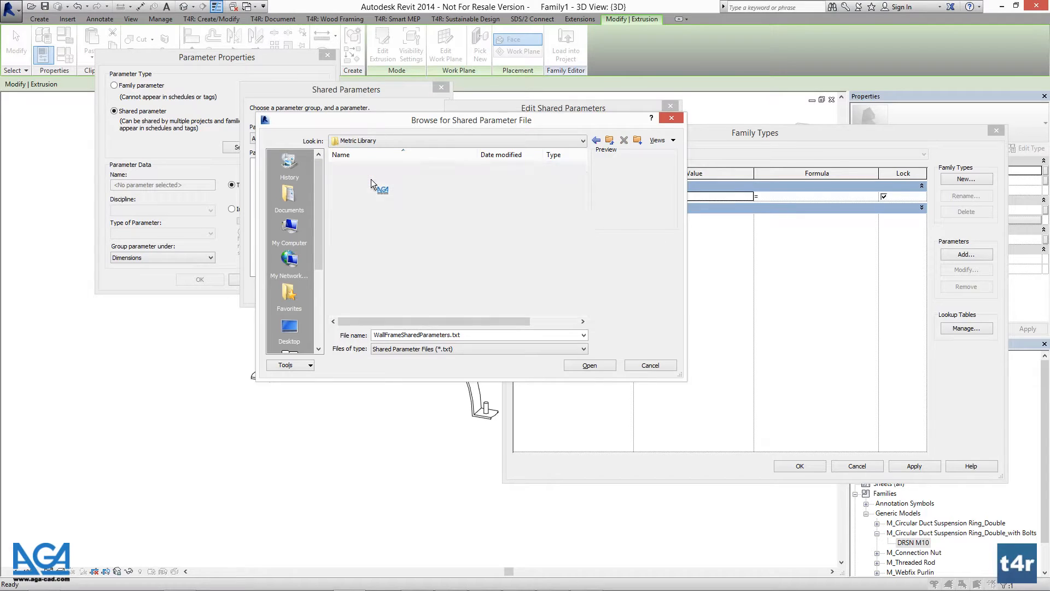
pyautogui.click(369, 167)
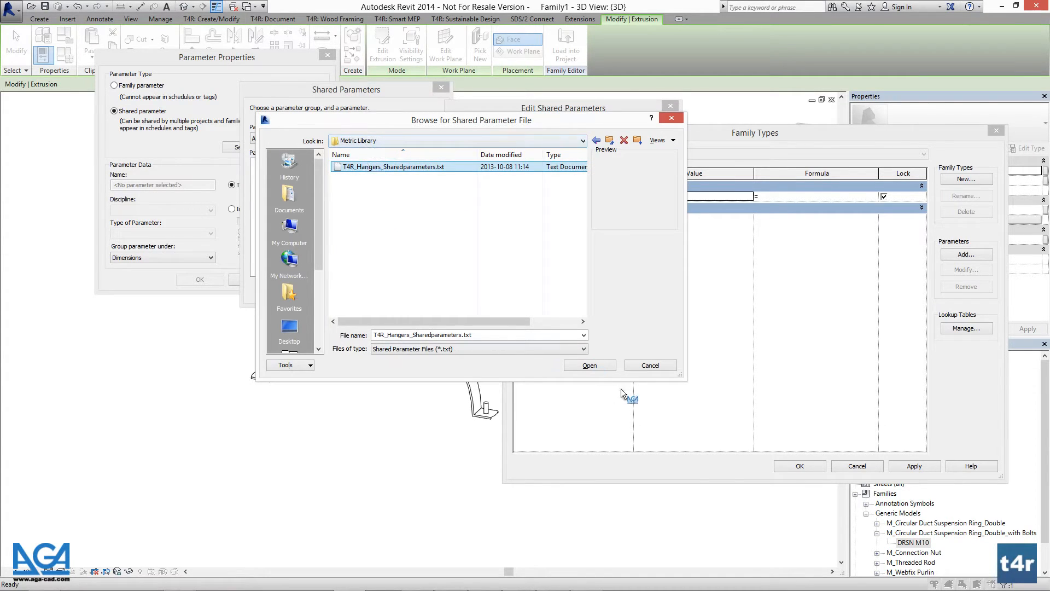
pyautogui.click(589, 366)
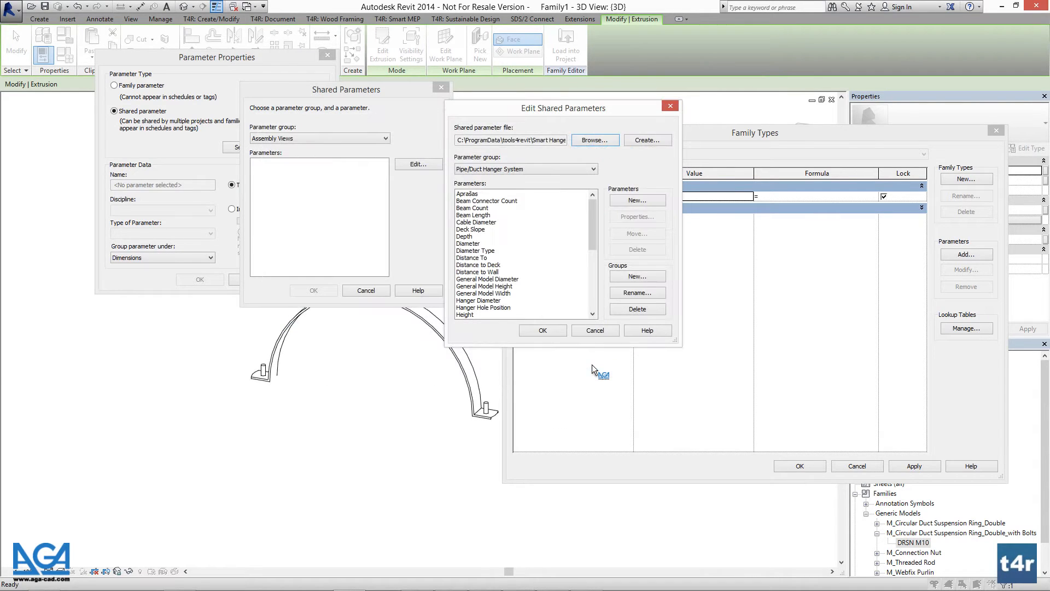
# - Accept the loaded parameter file and choose Diameter from the Pipe/Duct Hanger System group as the shared parameter
pyautogui.moveTo(589, 211)
pyautogui.mouseDown()
pyautogui.moveTo(585, 247)
pyautogui.moveTo(580, 201)
pyautogui.mouseUp()
pyautogui.click(468, 243)
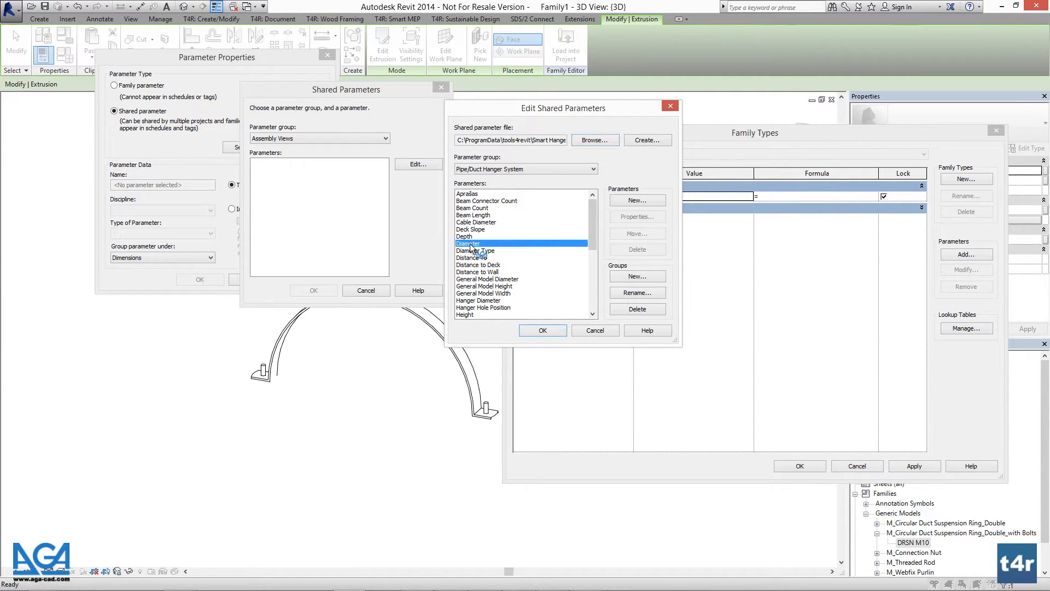
pyautogui.click(542, 331)
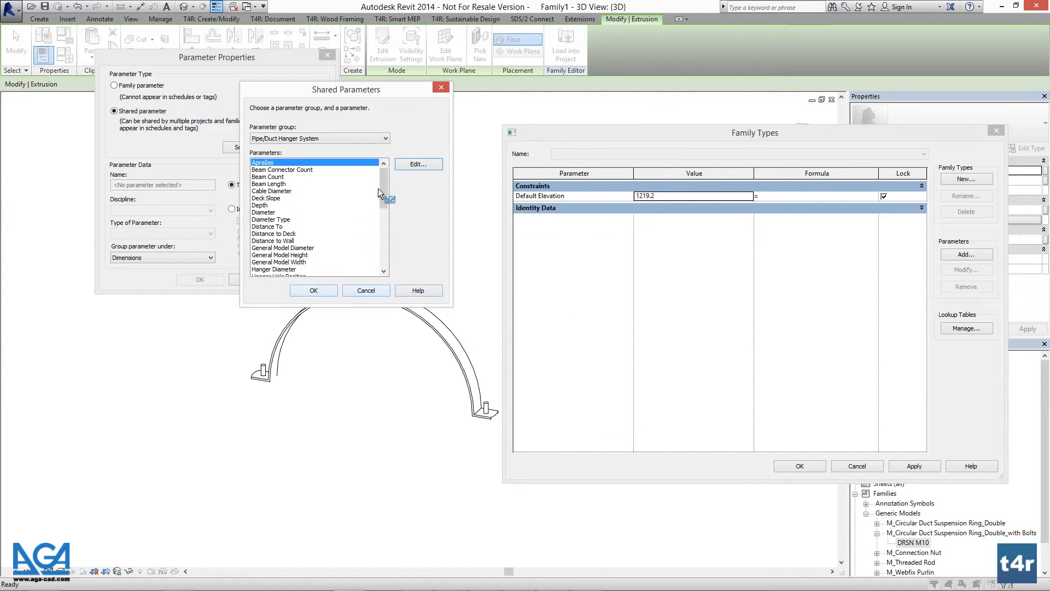
pyautogui.click(265, 213)
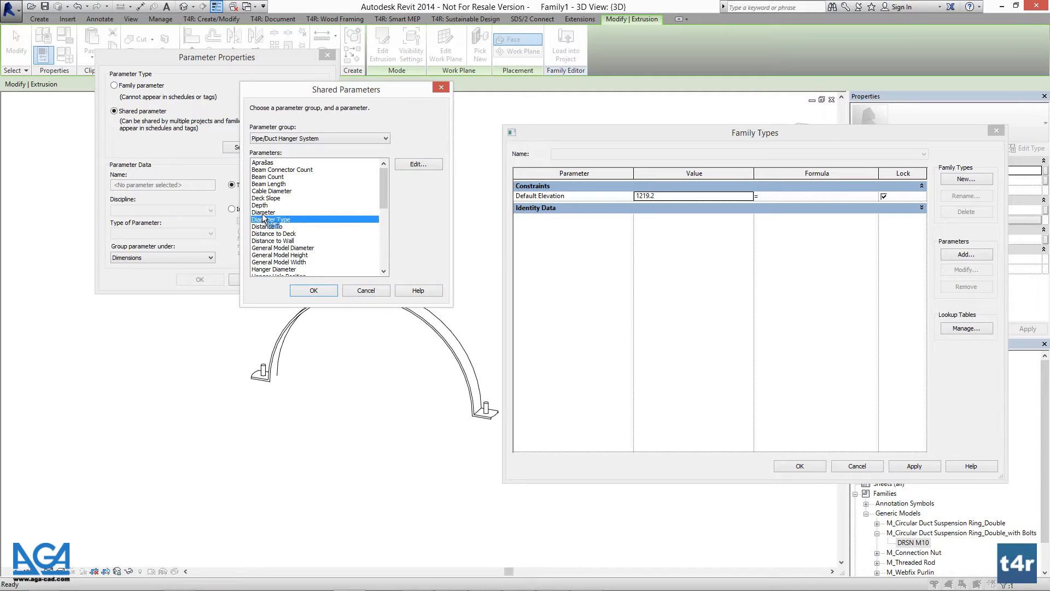
pyautogui.click(306, 288)
# - Group the Diameter parameter under Model Properties, make it an instance parameter and add it to the family
pyautogui.moveTo(212, 58); pyautogui.dragTo(274, 133)
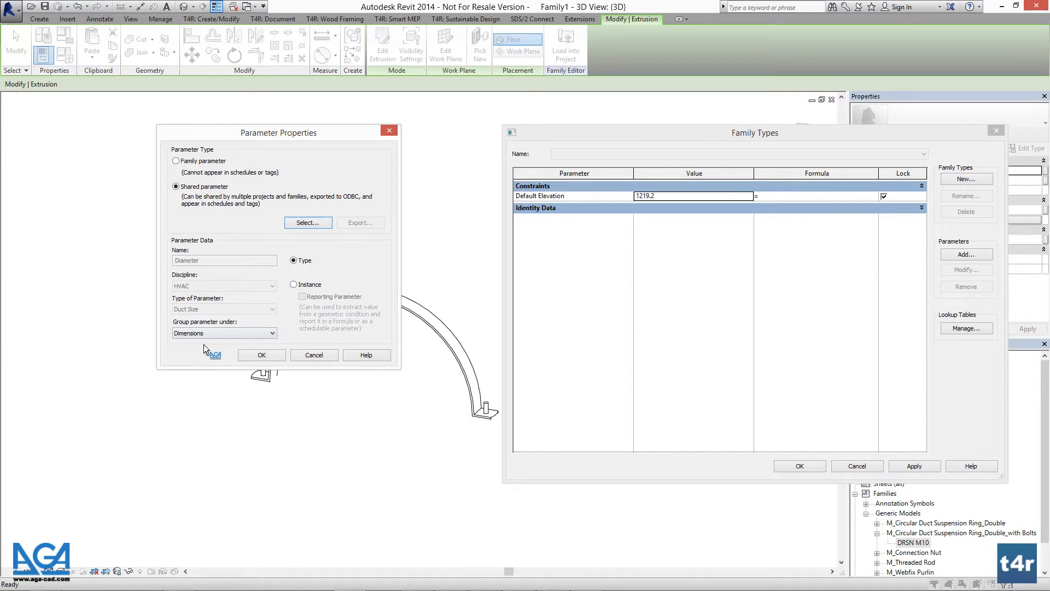
pyautogui.moveTo(241, 139); pyautogui.dragTo(237, 135)
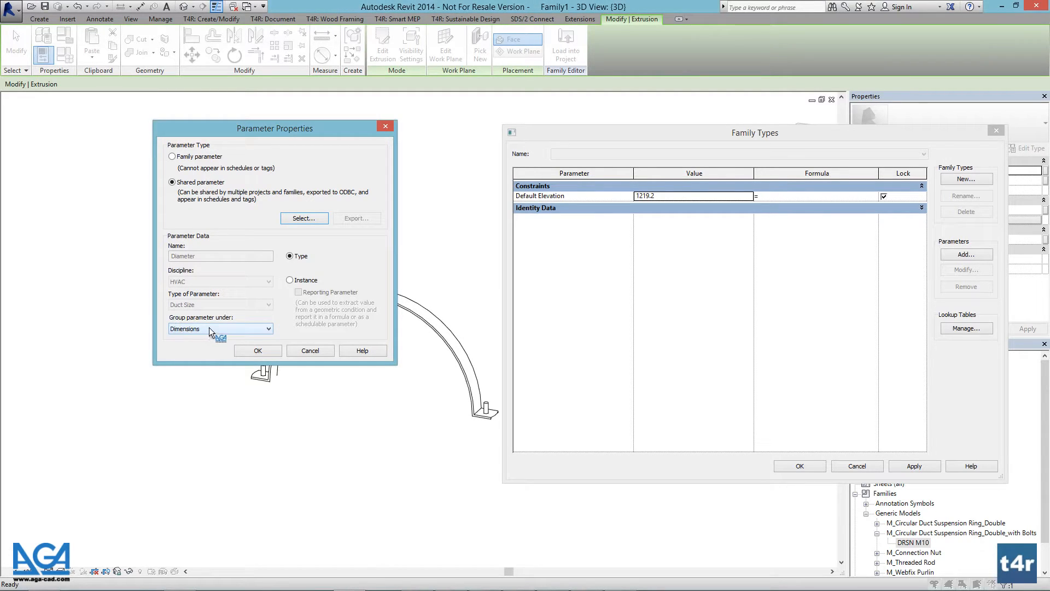
pyautogui.click(209, 327)
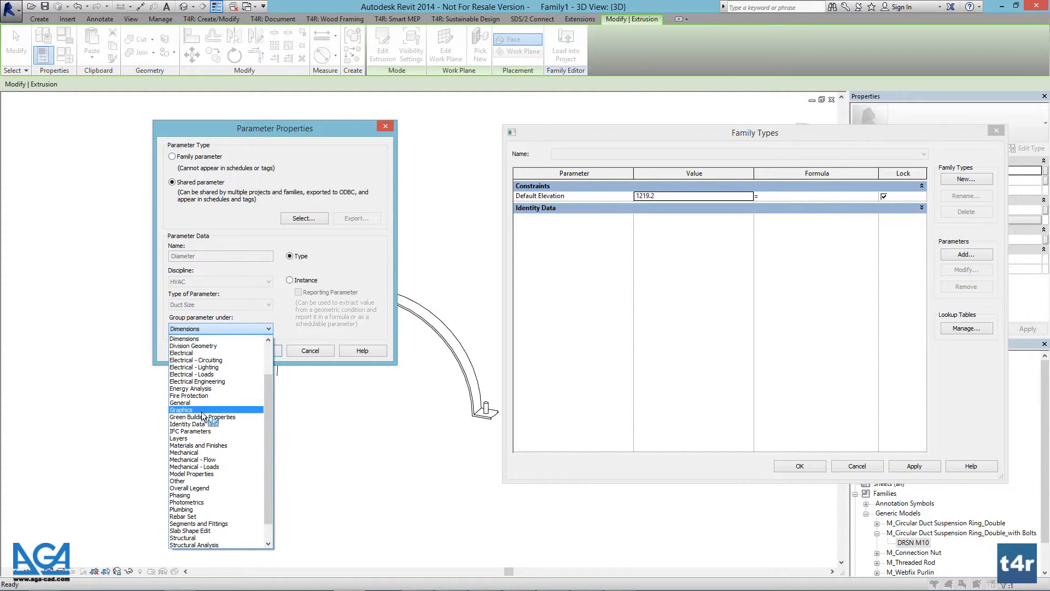
pyautogui.click(208, 475)
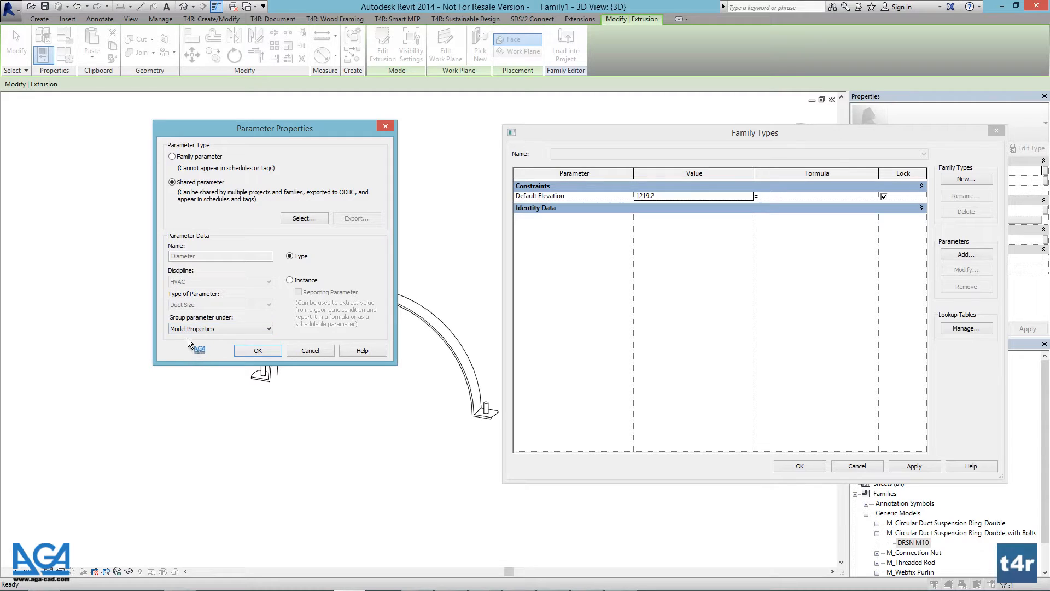
pyautogui.click(290, 280)
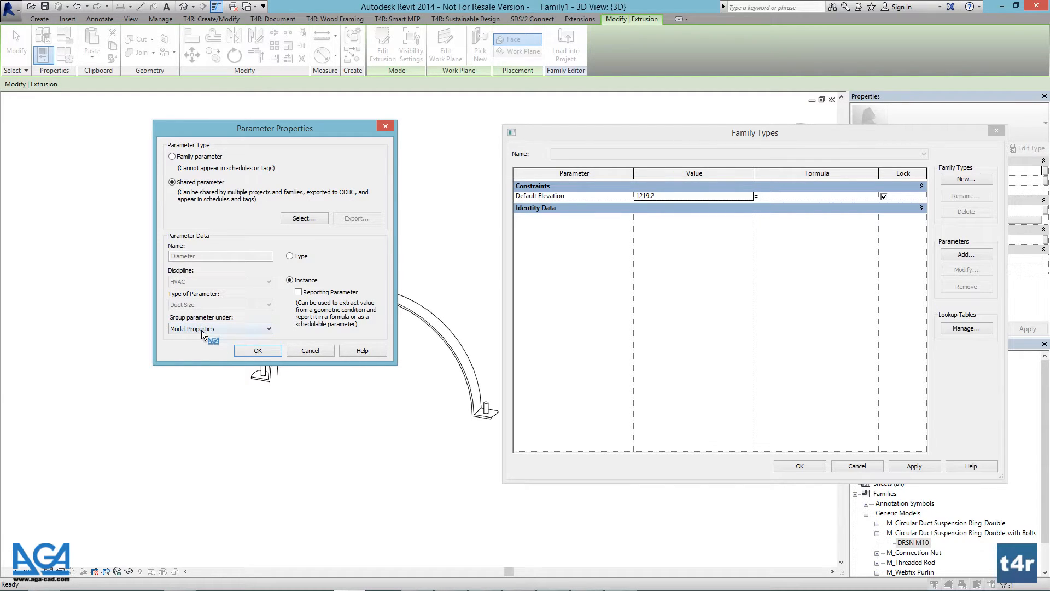
pyautogui.click(249, 352)
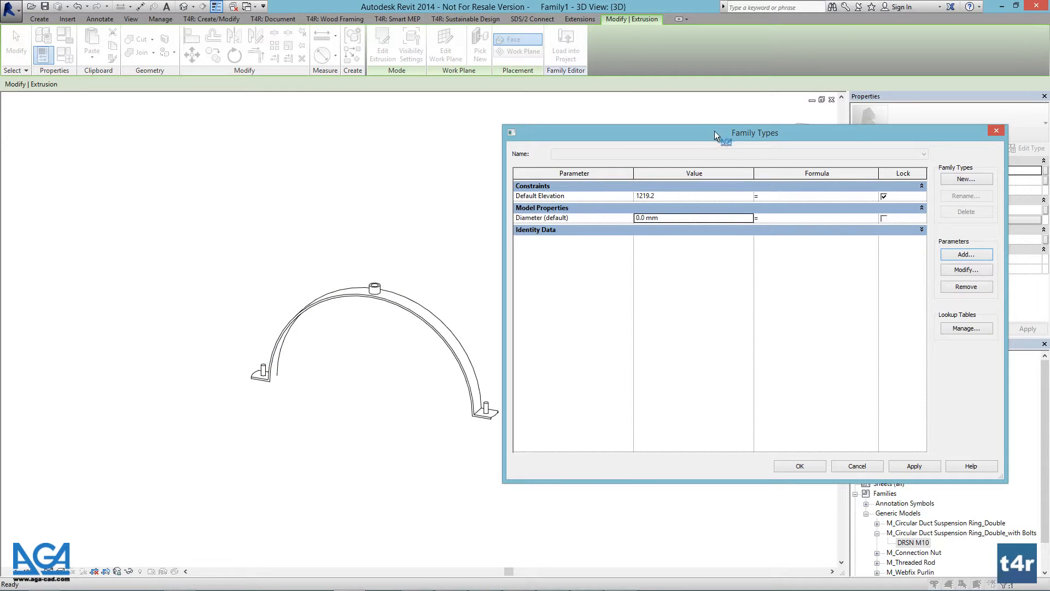
# - Set the Diameter parameter's value to 300 mm in the family types
pyautogui.moveTo(714, 134); pyautogui.dragTo(494, 136)
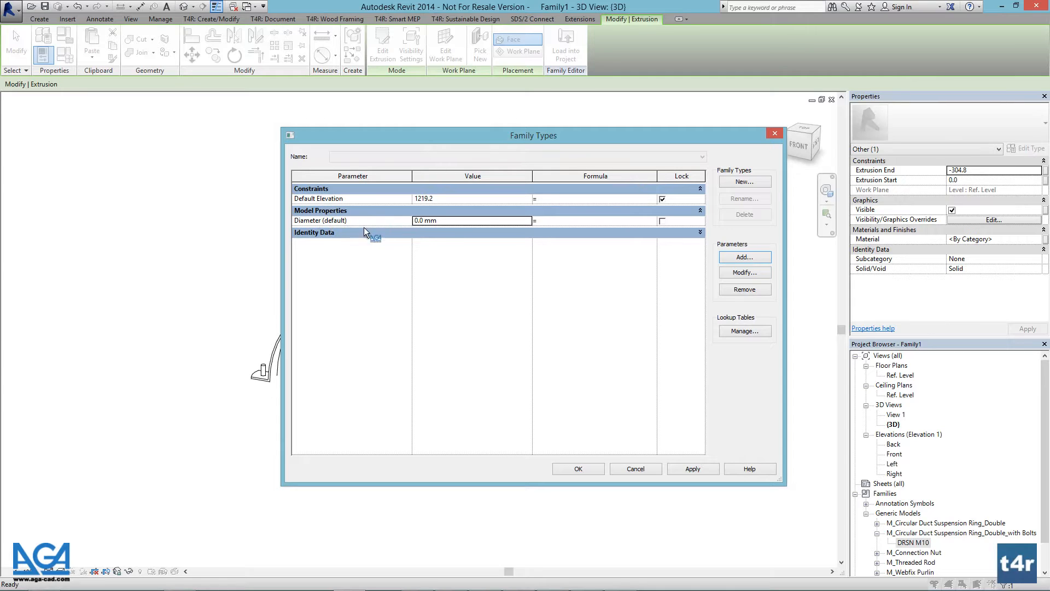
pyautogui.click(449, 221)
pyautogui.click(456, 221)
pyautogui.write('300')
pyautogui.click(598, 313)
# - Add an instance family parameter of type Length named Suspension Ring Offset, grouped under Dimensions
pyautogui.click(740, 259)
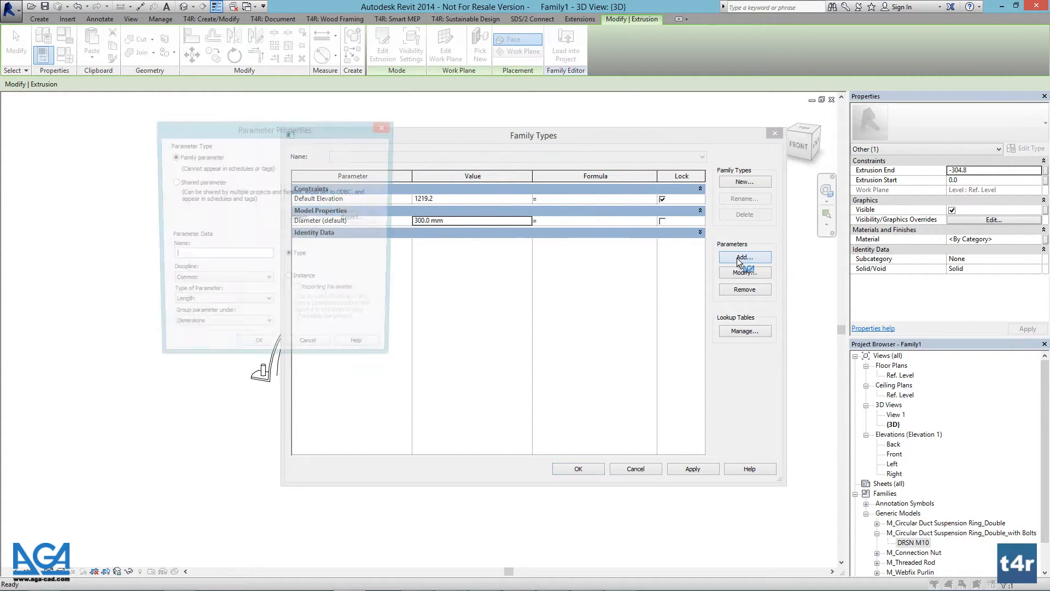
pyautogui.click(289, 280)
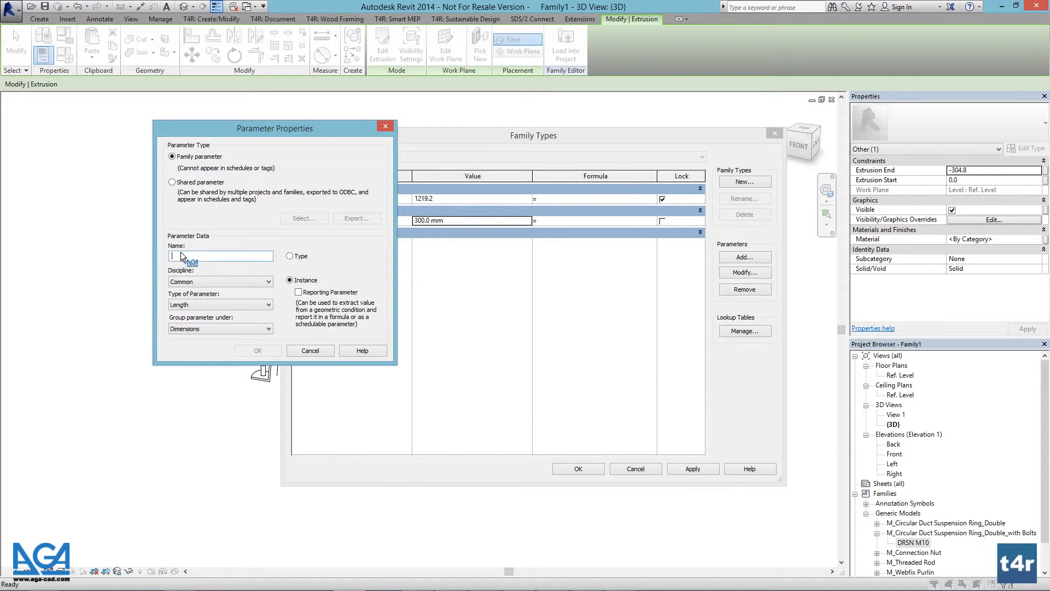
pyautogui.moveTo(212, 131); pyautogui.dragTo(324, 204)
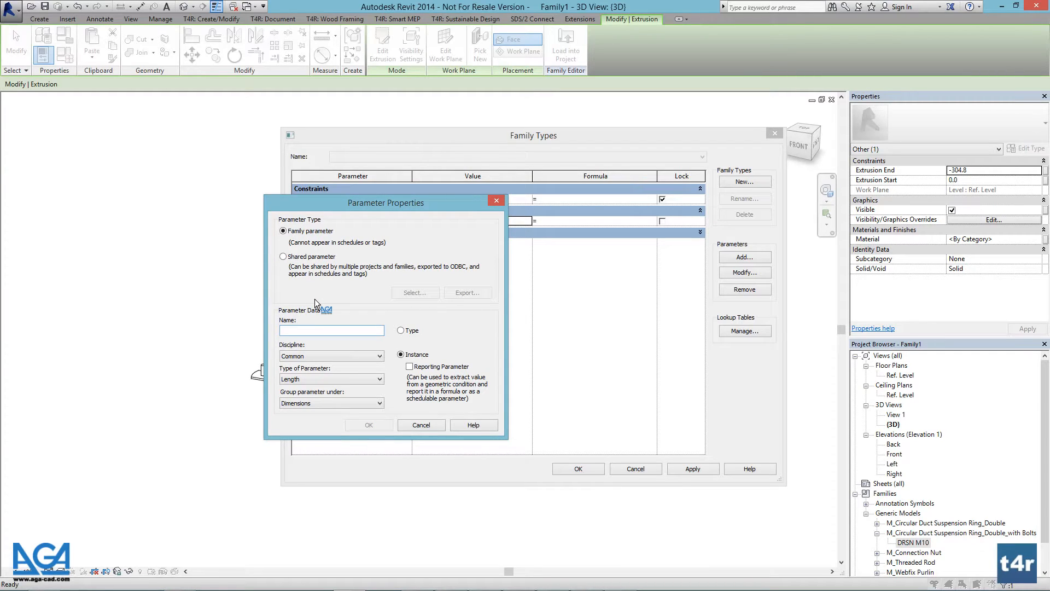
pyautogui.write('sUSPE')
pyautogui.press('BackSpace')
pyautogui.press('BackSpace')
pyautogui.press('BackSpace')
pyautogui.write('Suspension Ring Offset')
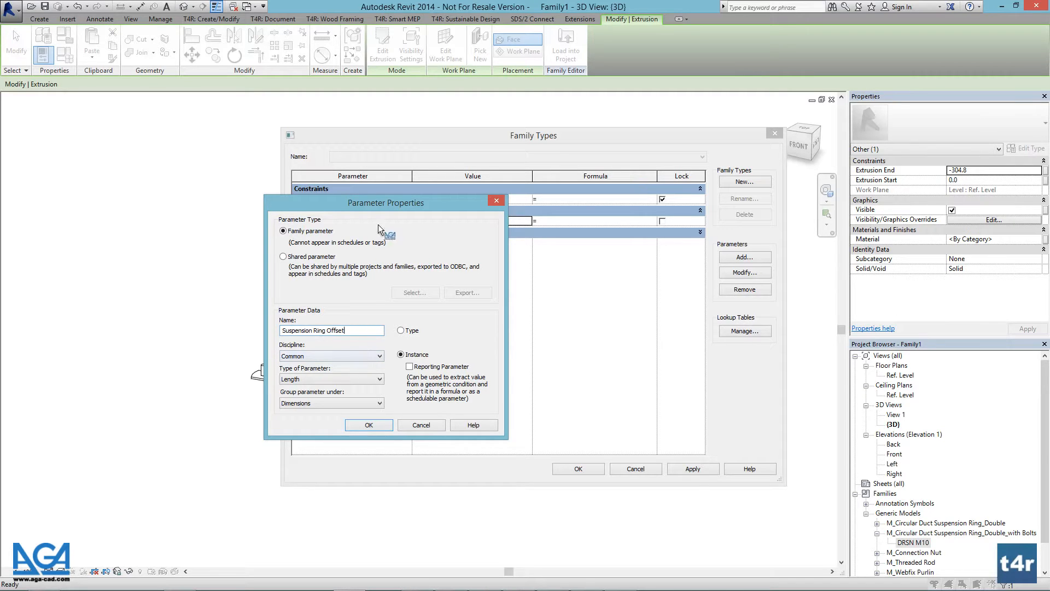
pyautogui.moveTo(360, 203); pyautogui.dragTo(162, 179)
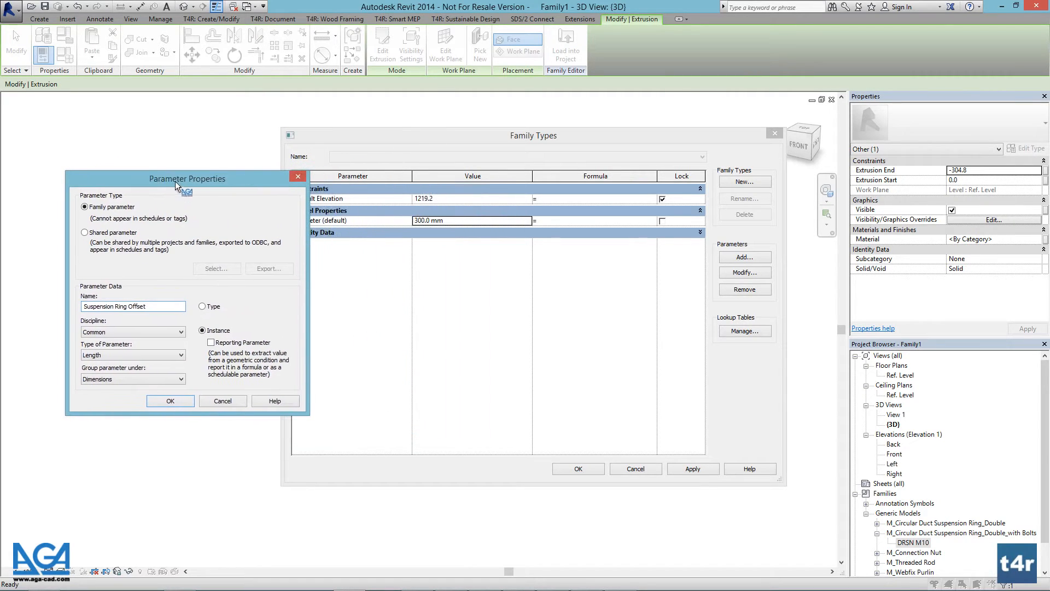
pyautogui.click(160, 399)
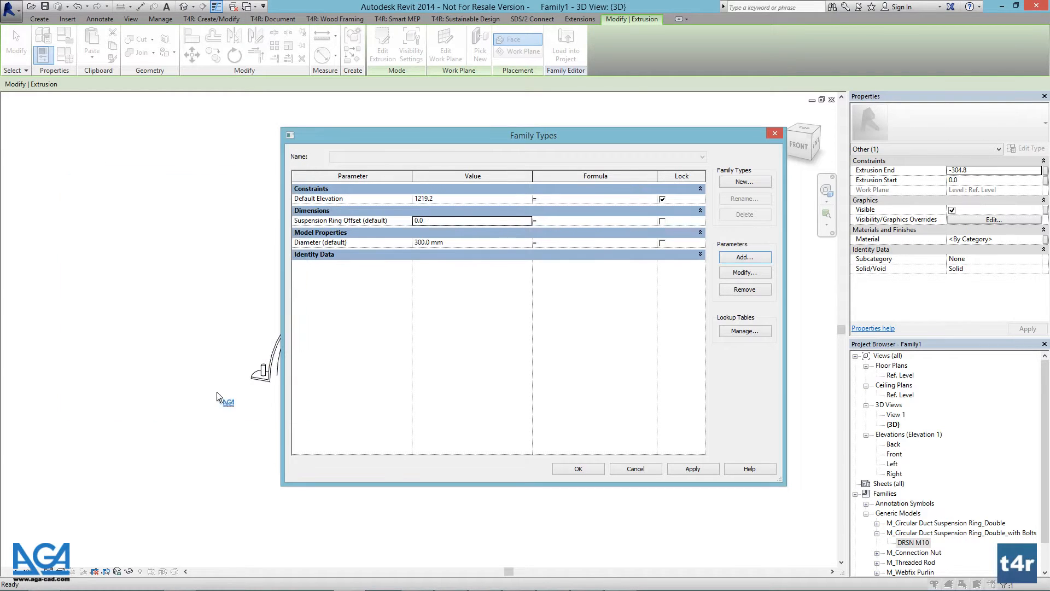
# - Give Suspension Ring Offset the formula -Diameter / 2 and apply the family type changes
pyautogui.click(553, 221)
pyautogui.click(566, 245)
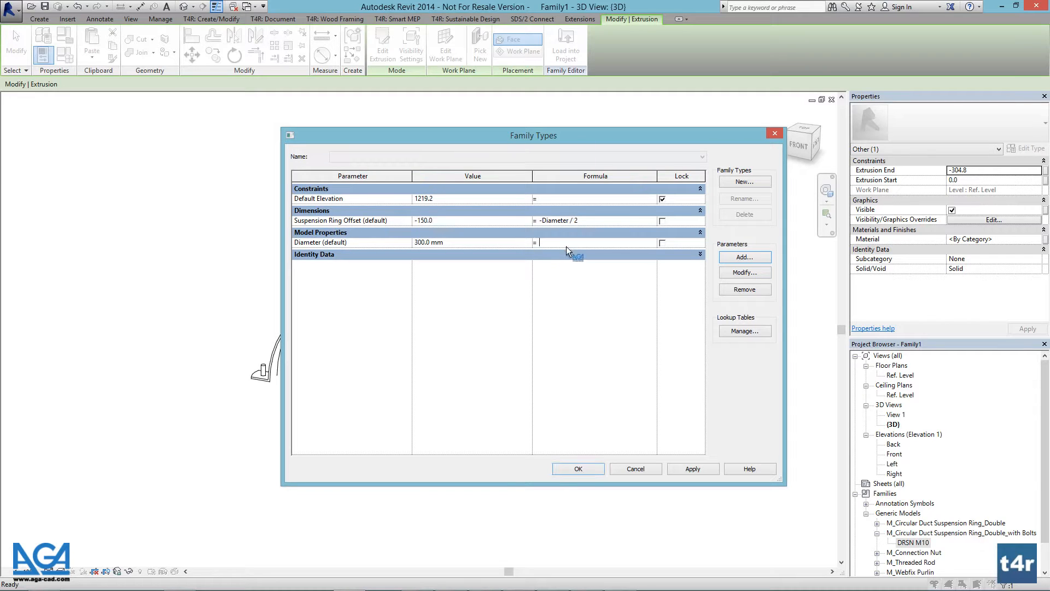
pyautogui.click(692, 469)
pyautogui.click(578, 470)
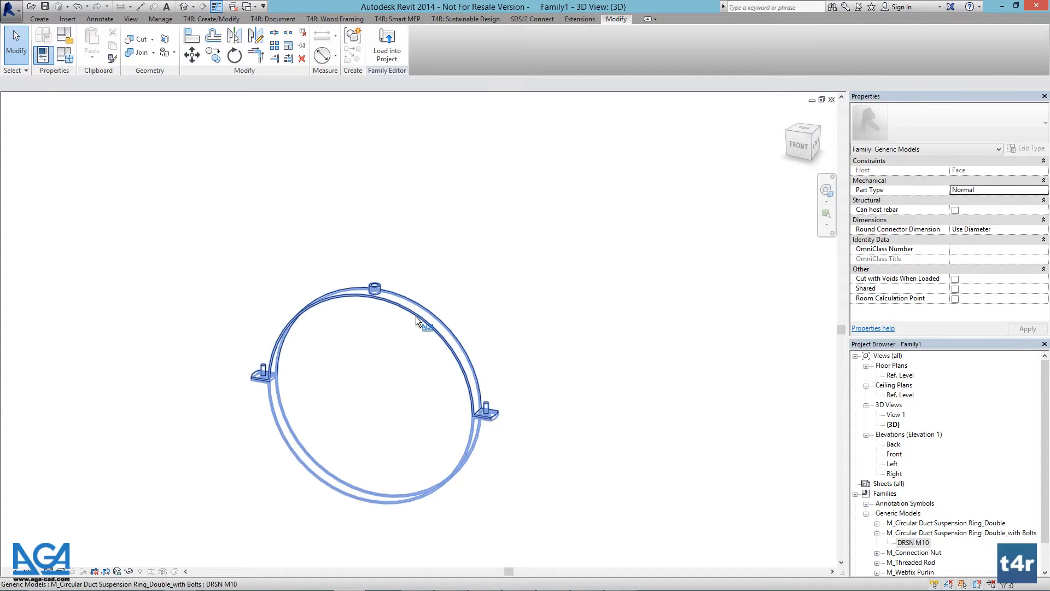
# - Associate the Offset of the upper suspension ring with bolts with the Suspension Ring Offset family parameter
pyautogui.click(416, 316)
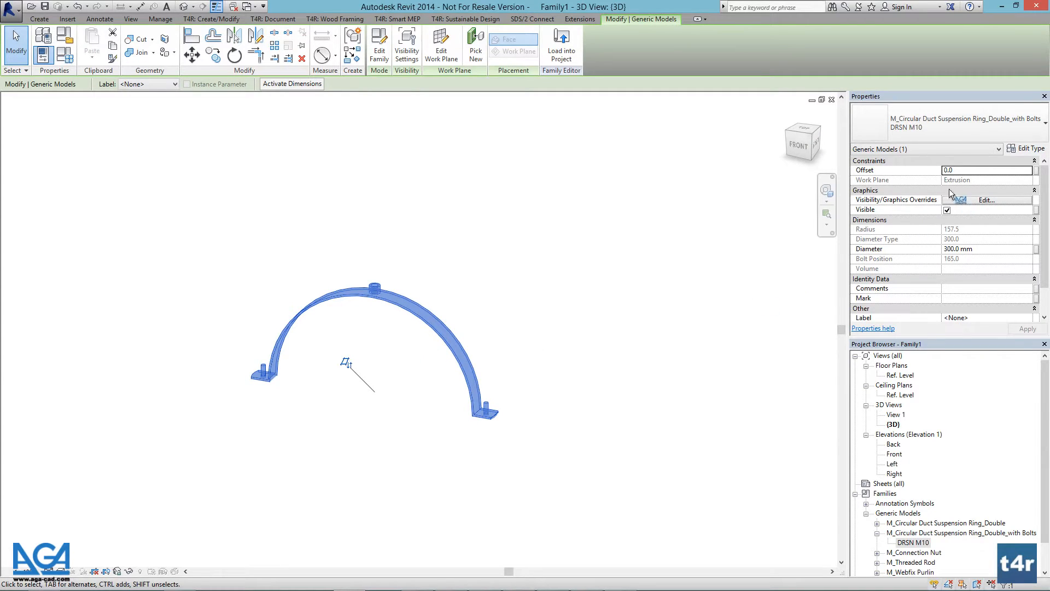
pyautogui.click(1036, 170)
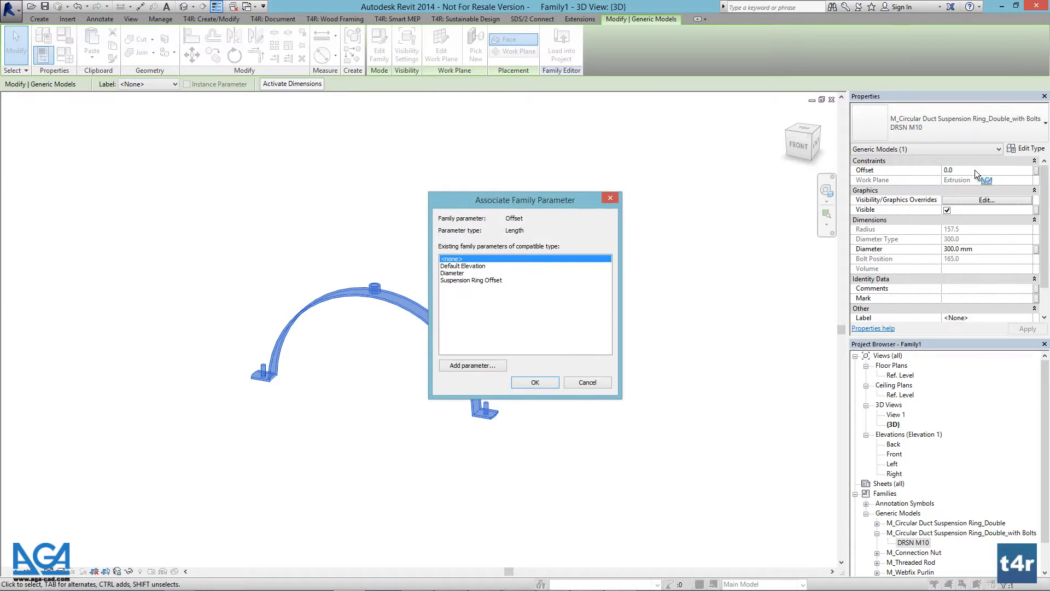
pyautogui.click(503, 280)
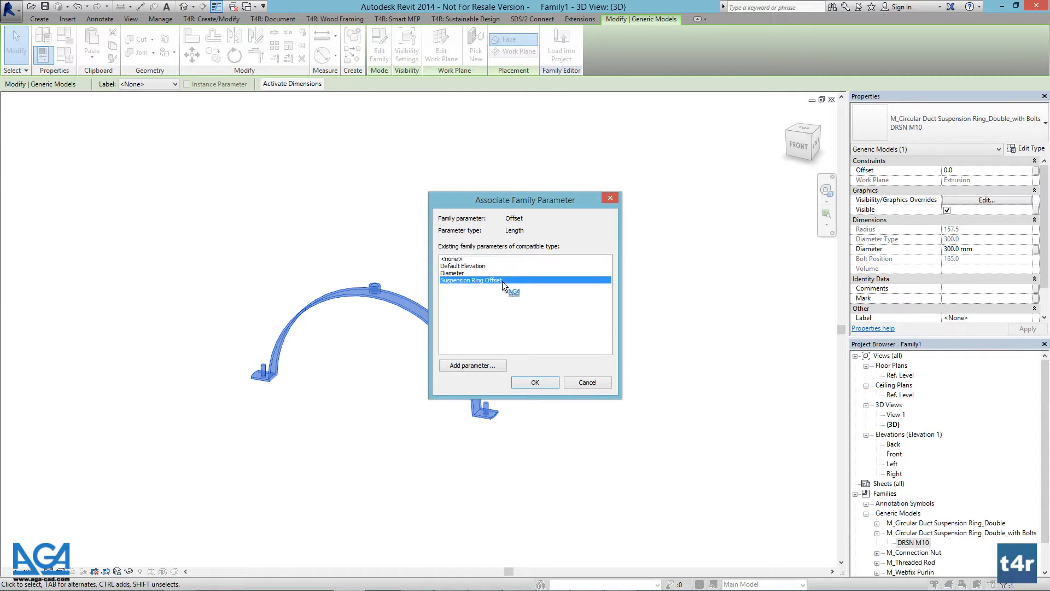
pyautogui.click(535, 383)
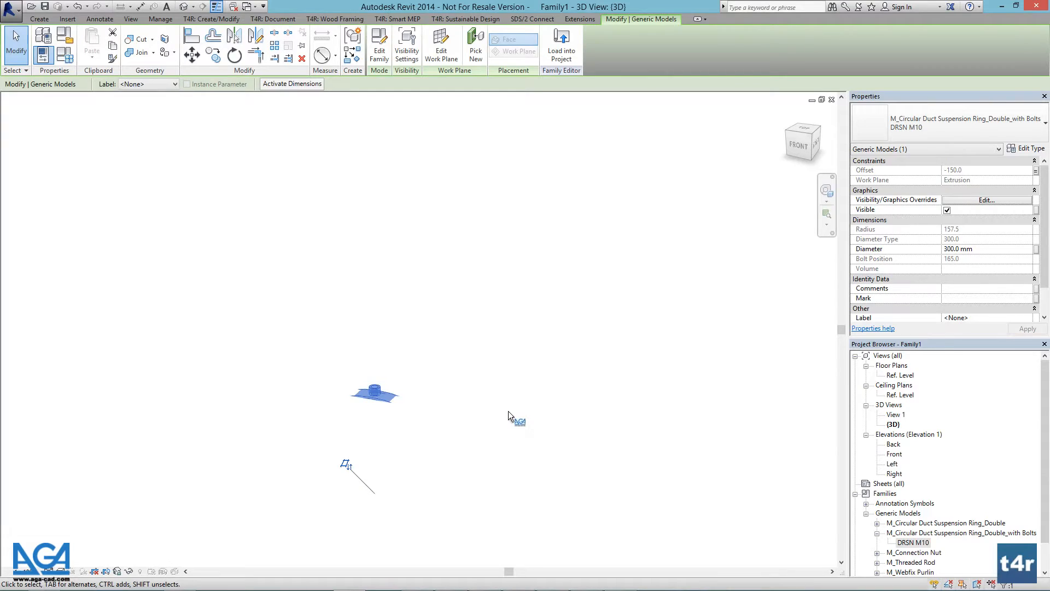
pyautogui.click(335, 421)
pyautogui.scroll(4, 362, 415)
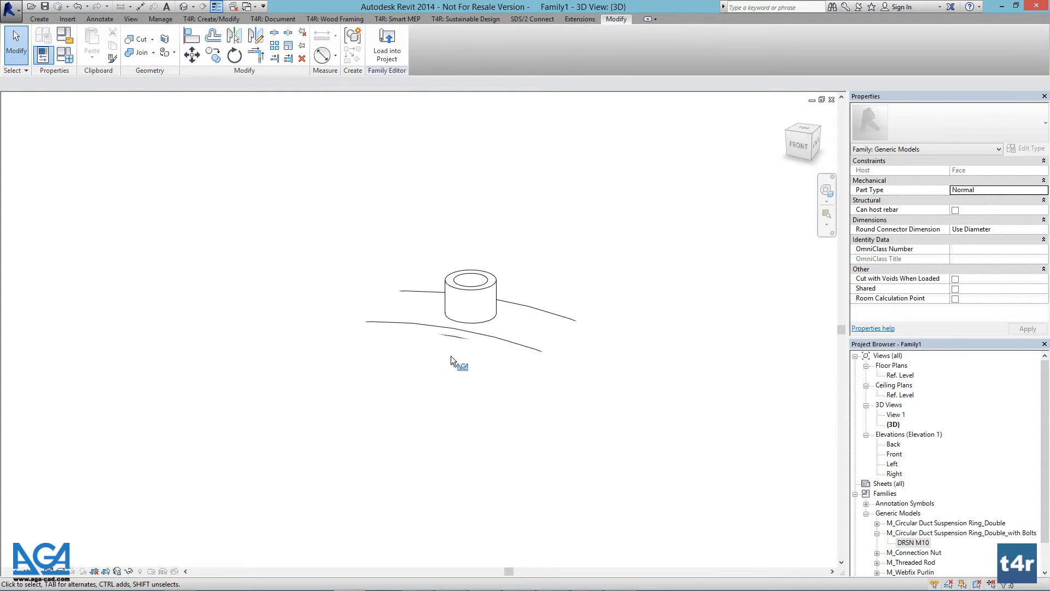
pyautogui.scroll(-6, 451, 356)
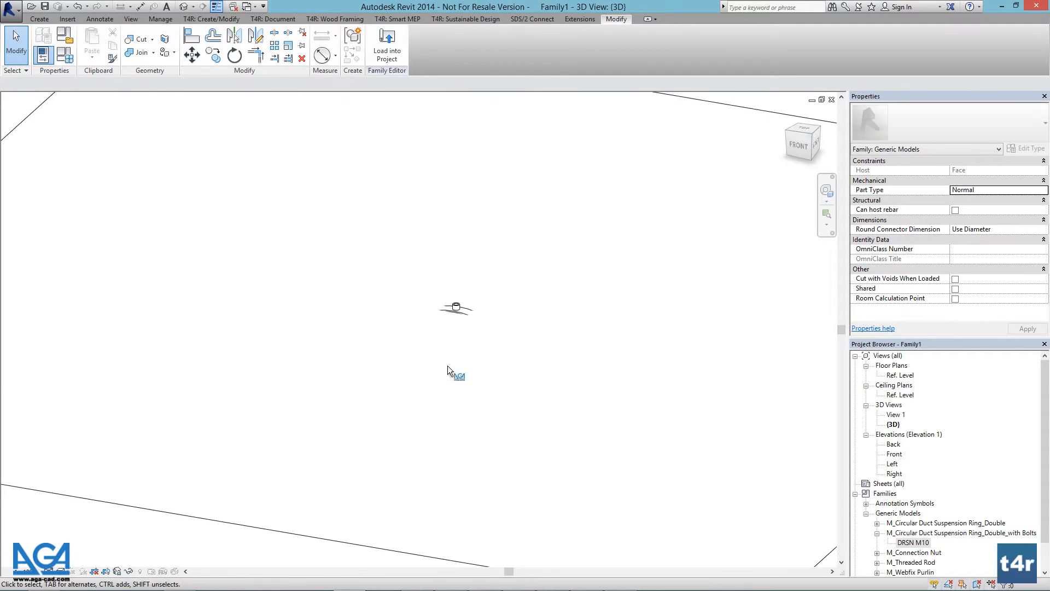
pyautogui.click(646, 504)
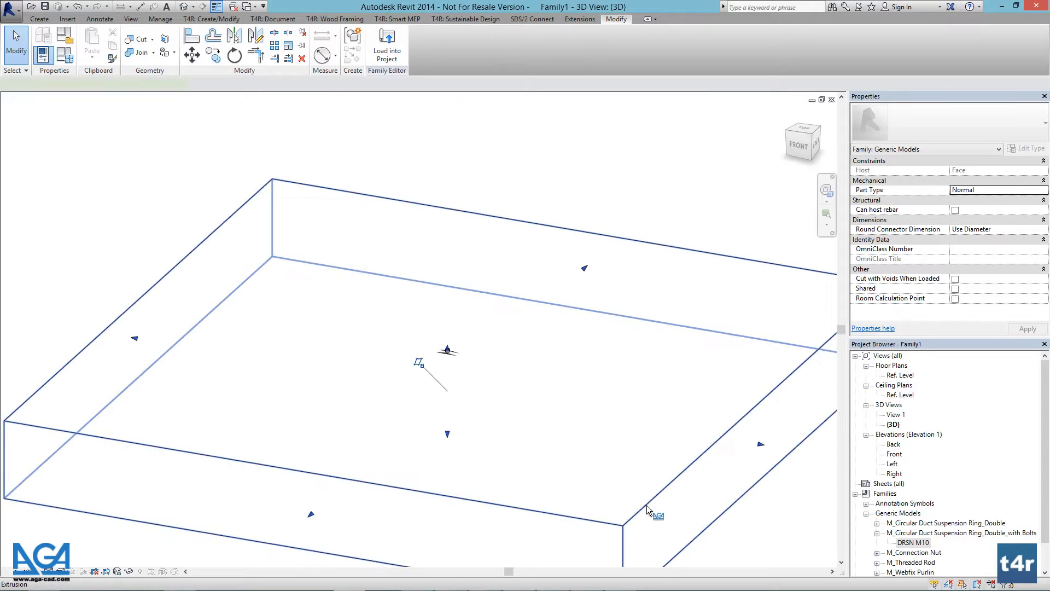
pyautogui.click(646, 504)
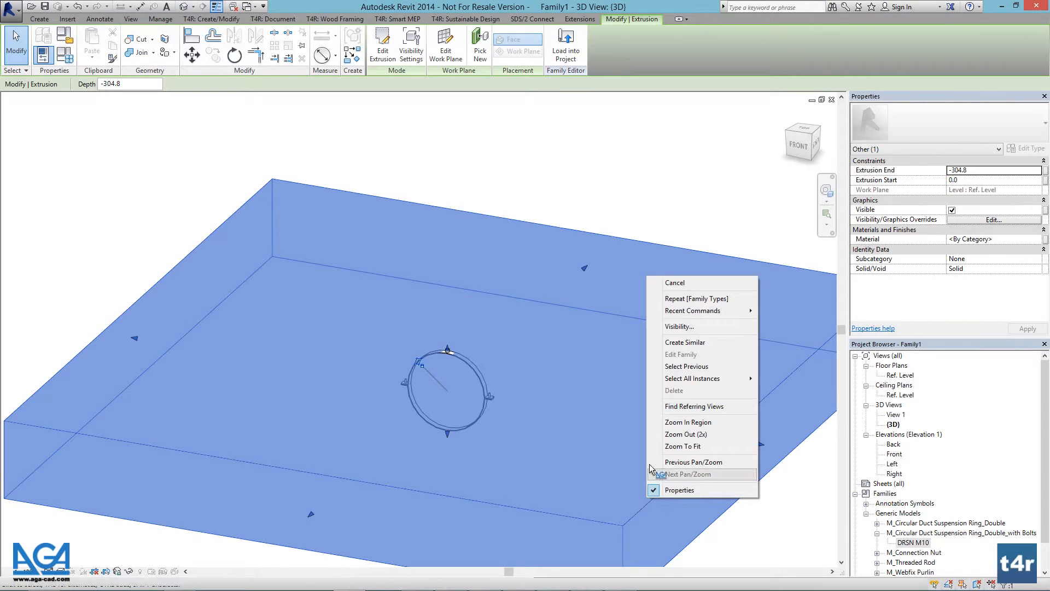
pyautogui.click(399, 454)
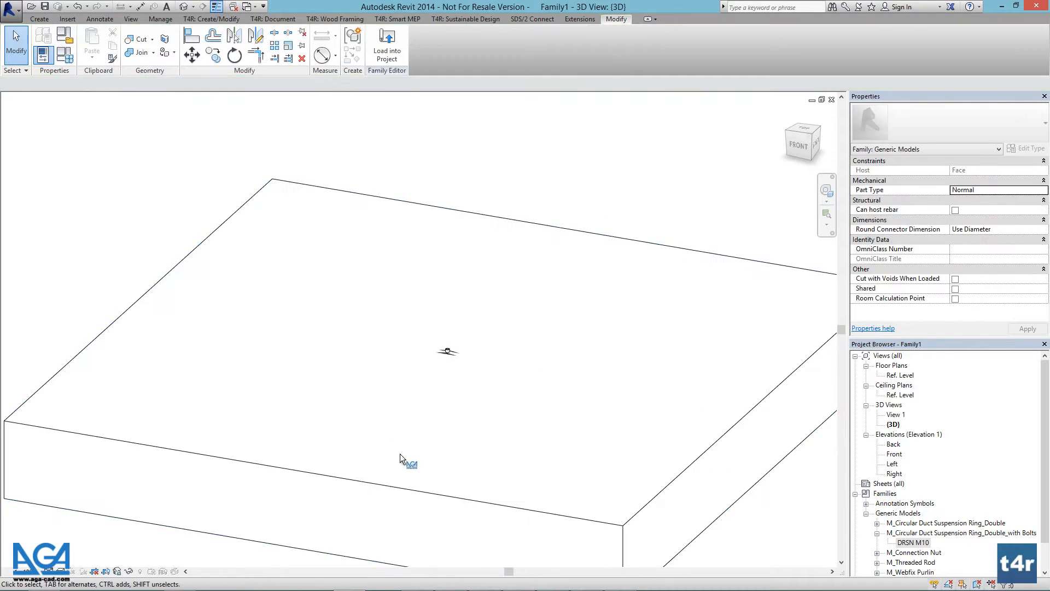
pyautogui.click(405, 488)
pyautogui.moveTo(429, 495); pyautogui.dragTo(422, 462, button='middle')
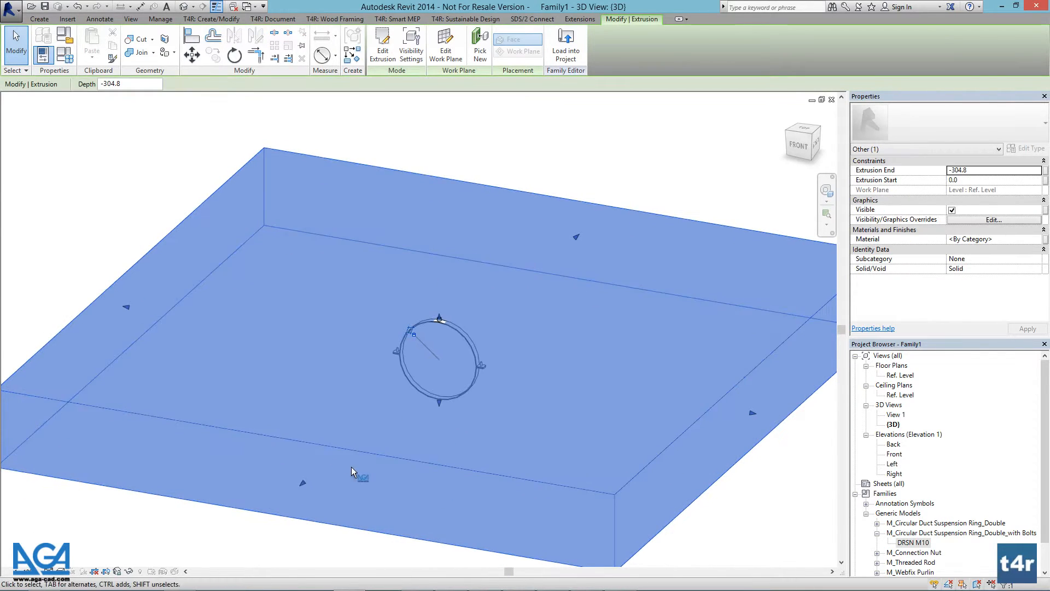
pyautogui.click(139, 525)
# - Set the 3D view's visual style to Wireframe to reveal the suspension ring inside the host extrusion
pyautogui.click(60, 571)
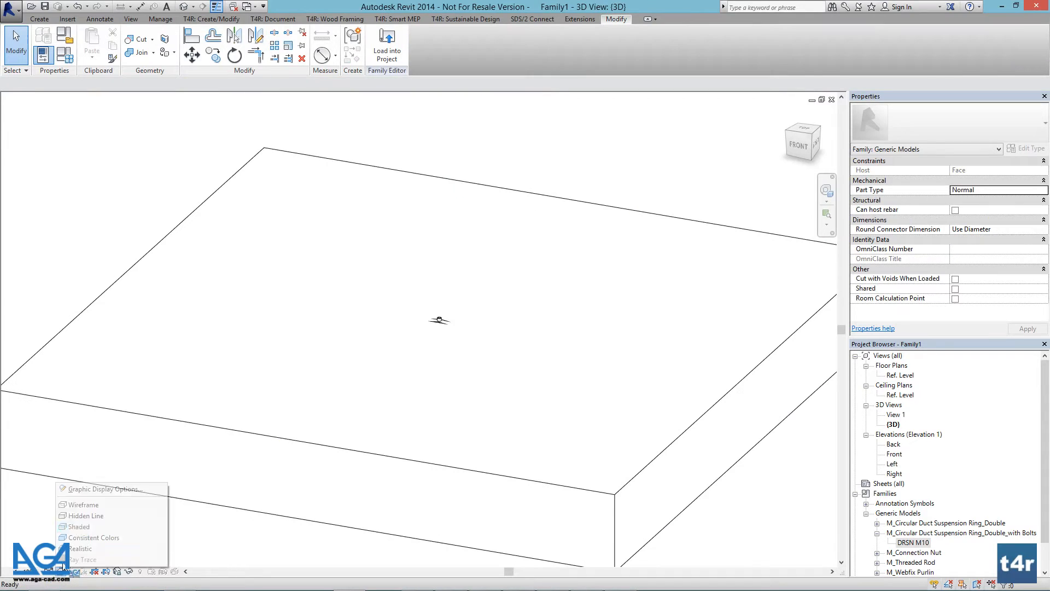
pyautogui.click(78, 516)
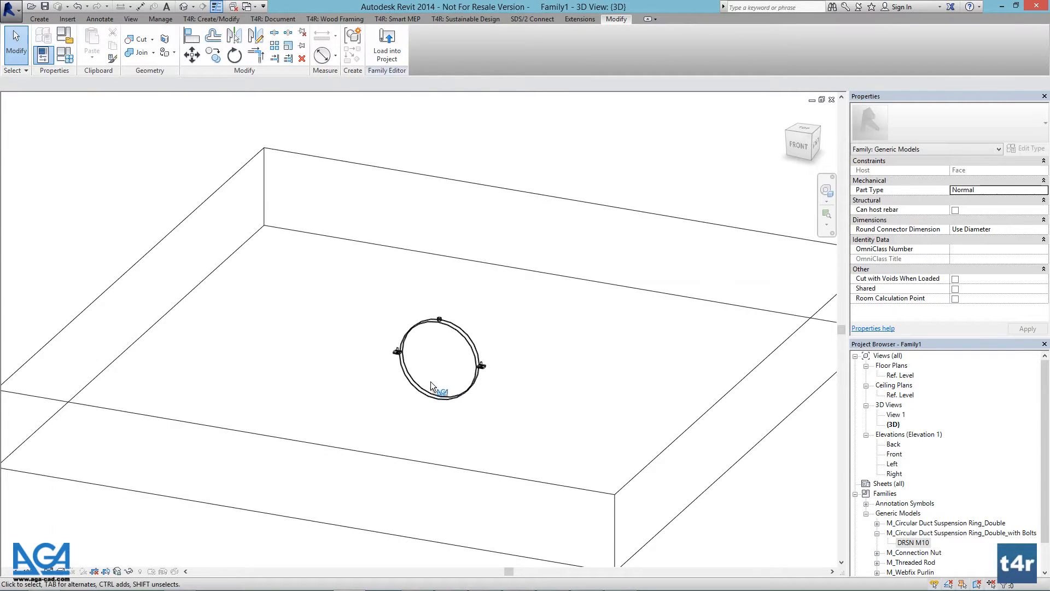
pyautogui.keyDown('shift'); pyautogui.moveTo(528, 440); pyautogui.dragTo(465, 333, button='middle'); pyautogui.keyUp('shift')
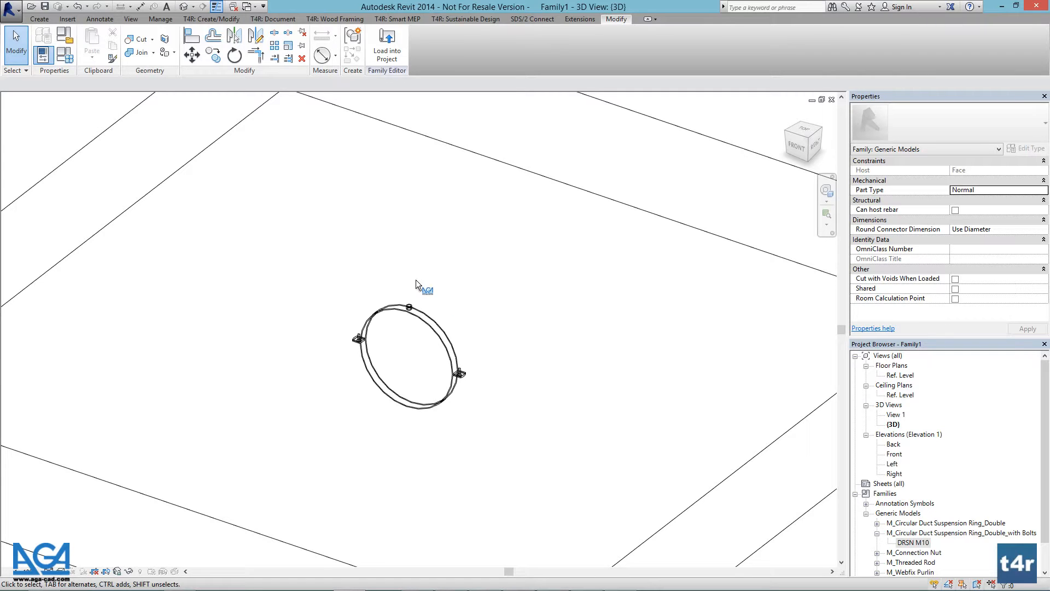
# - In the Ref. Level floor plan, place an OSB - 10 threaded rod on the work plane about 30 mm from both center reference planes
pyautogui.doubleClick(900, 375)
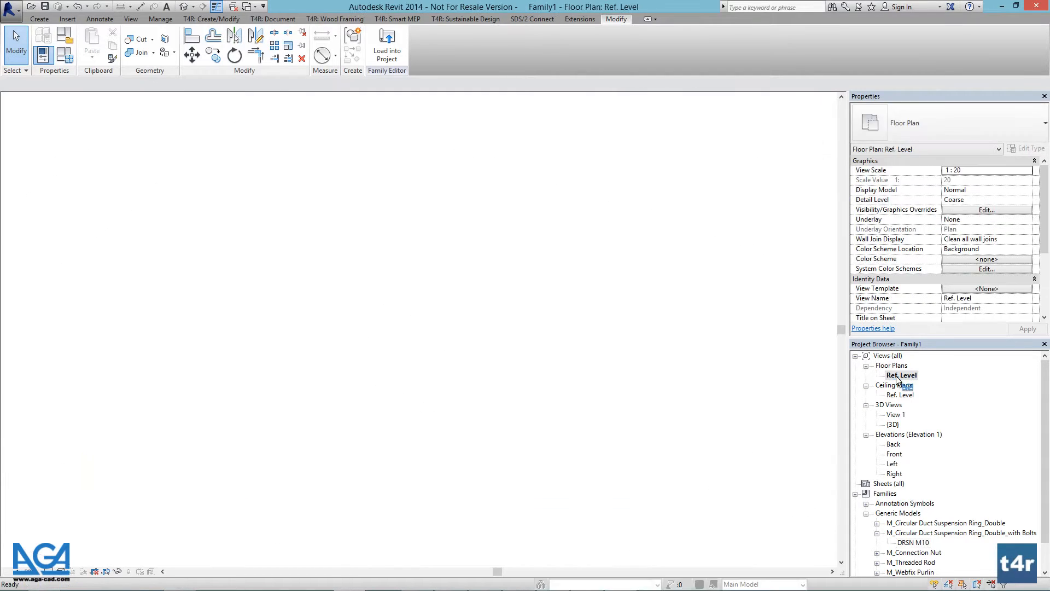
pyautogui.click(902, 524)
pyautogui.scroll(-1, 905, 528)
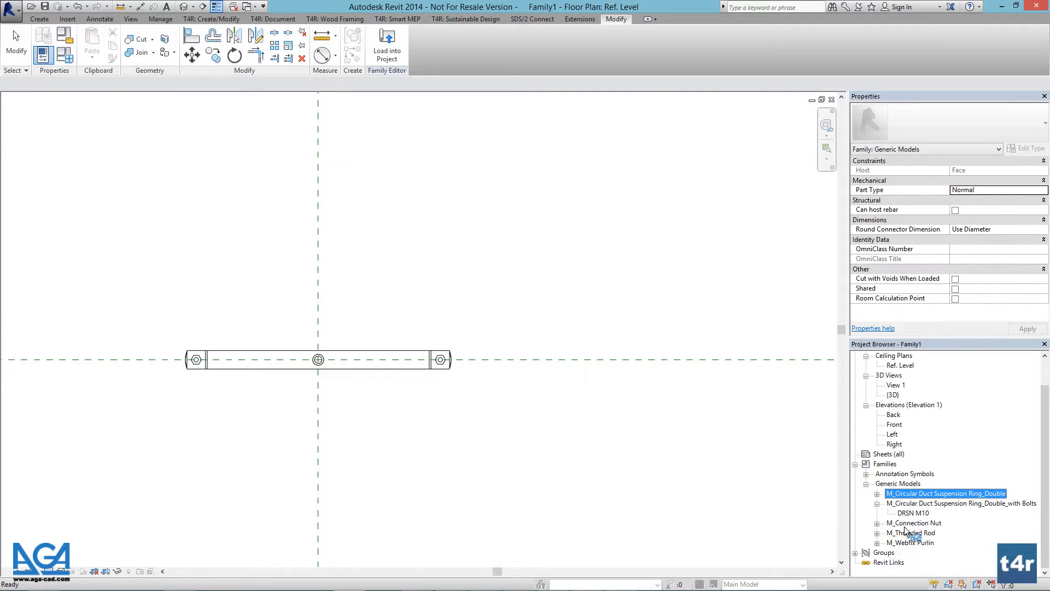
pyautogui.click(877, 532)
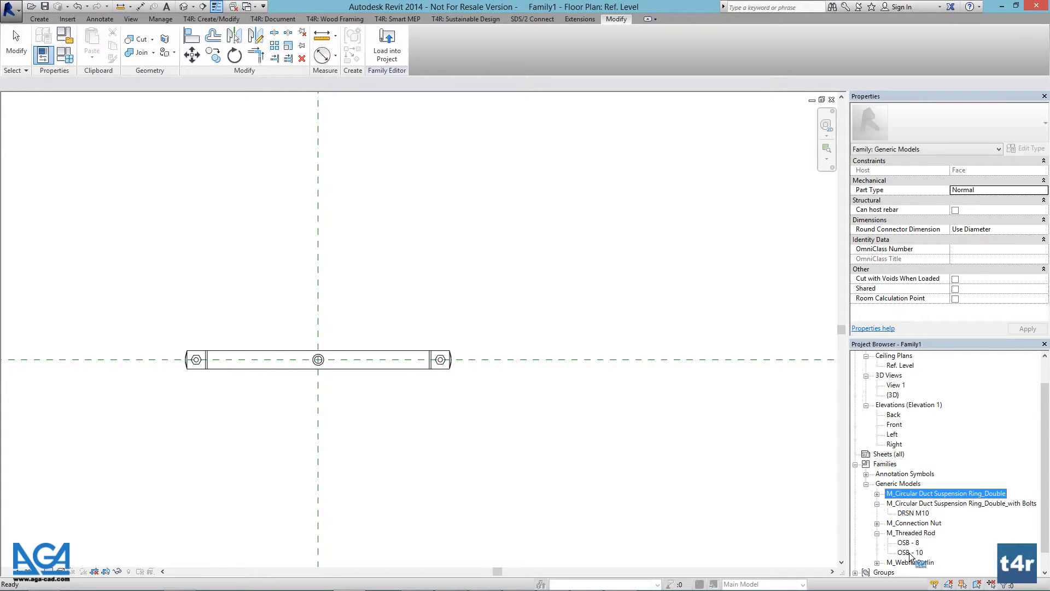
pyautogui.click(909, 552)
pyautogui.moveTo(921, 554); pyautogui.dragTo(386, 328)
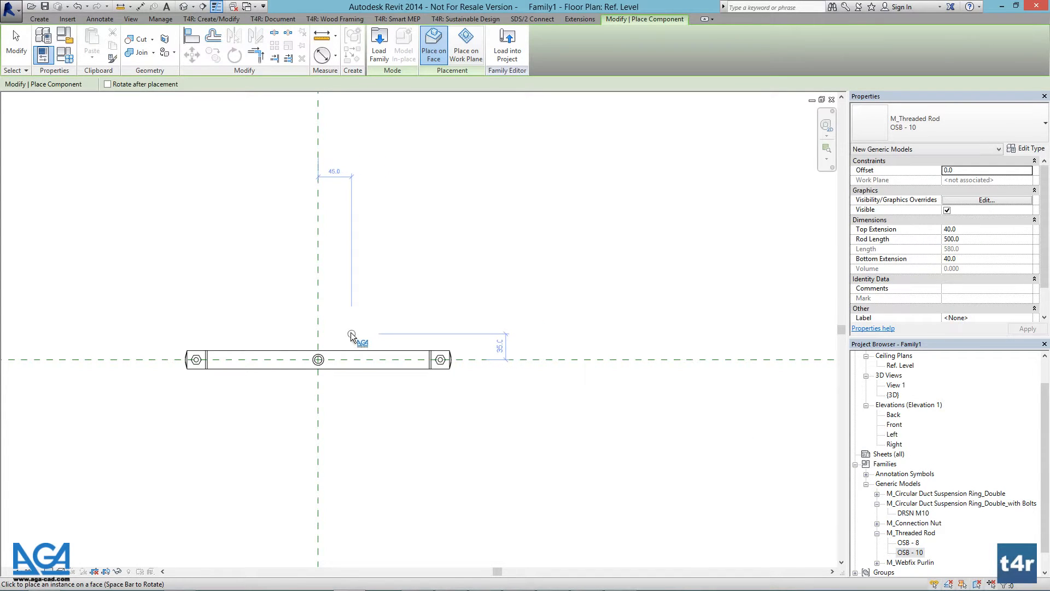
pyautogui.click(464, 61)
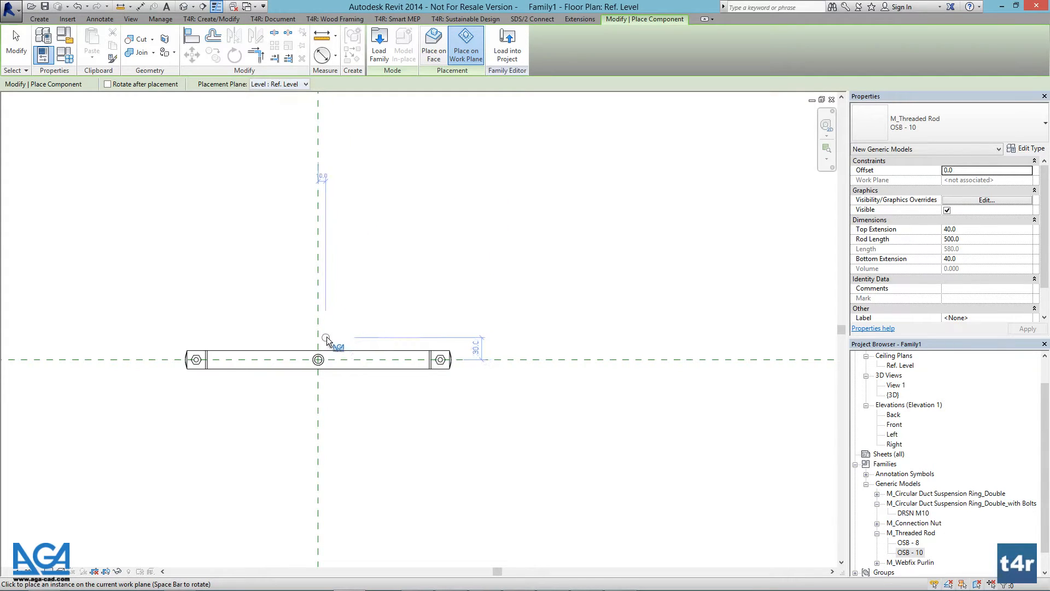
pyautogui.click(343, 337)
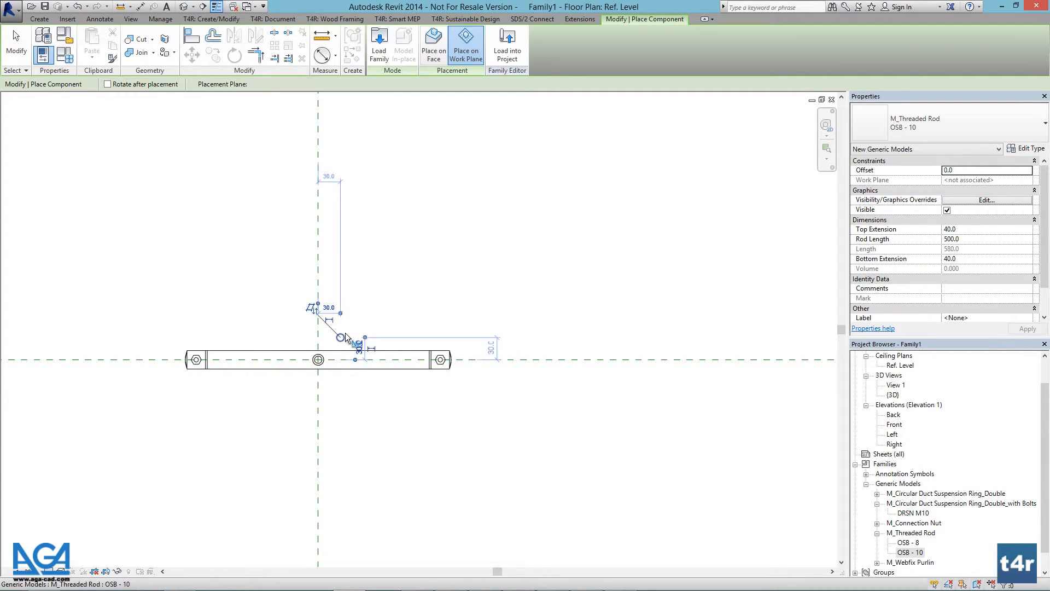
pyautogui.press('Escape')
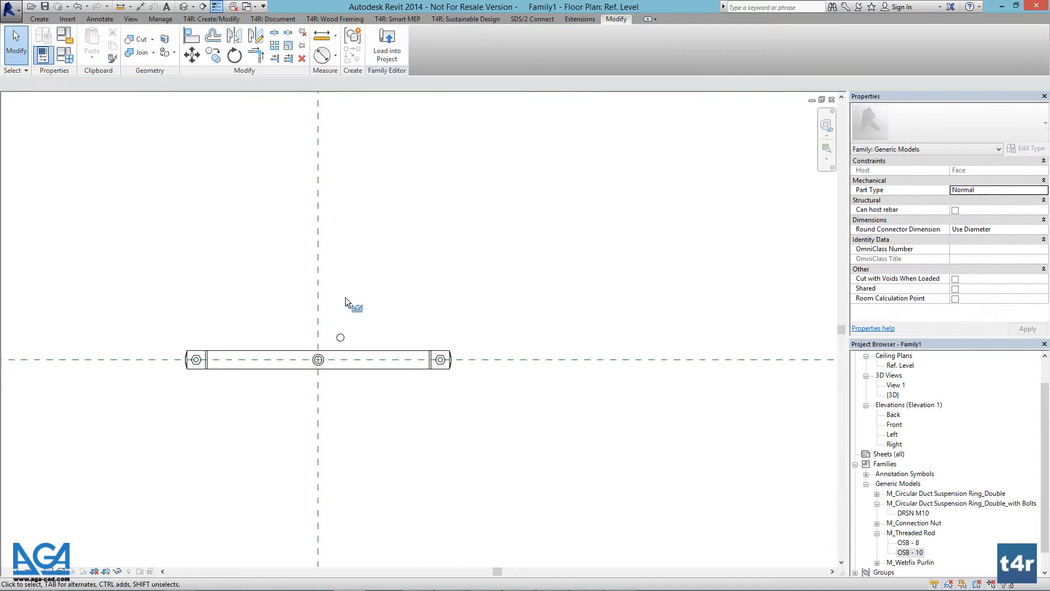
# - Align the threaded rod with both center reference planes so it sits at the middle of the suspension ring
pyautogui.press('a')
pyautogui.press('l')
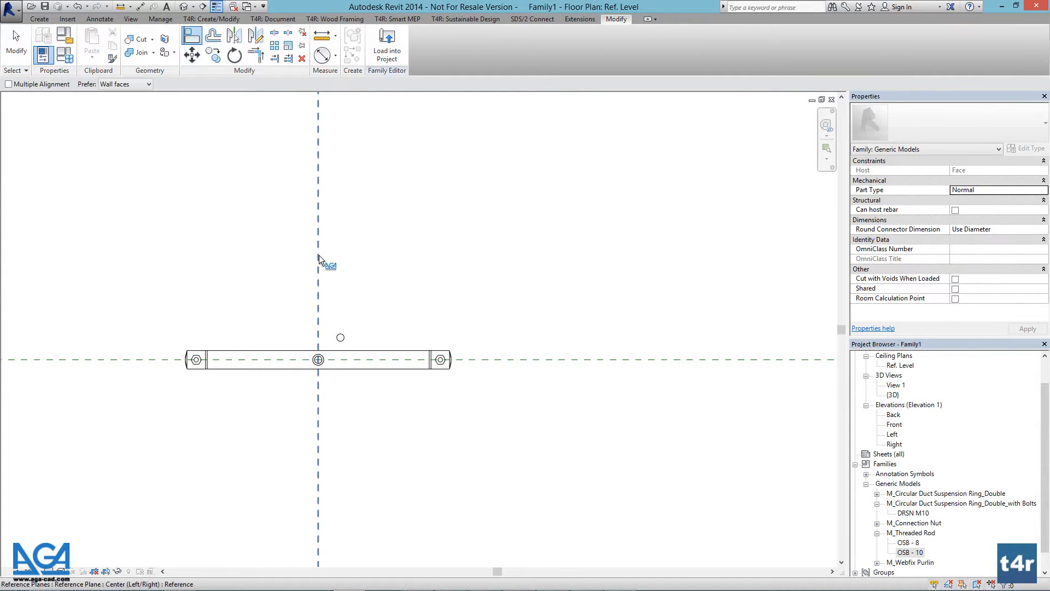
pyautogui.click(340, 338)
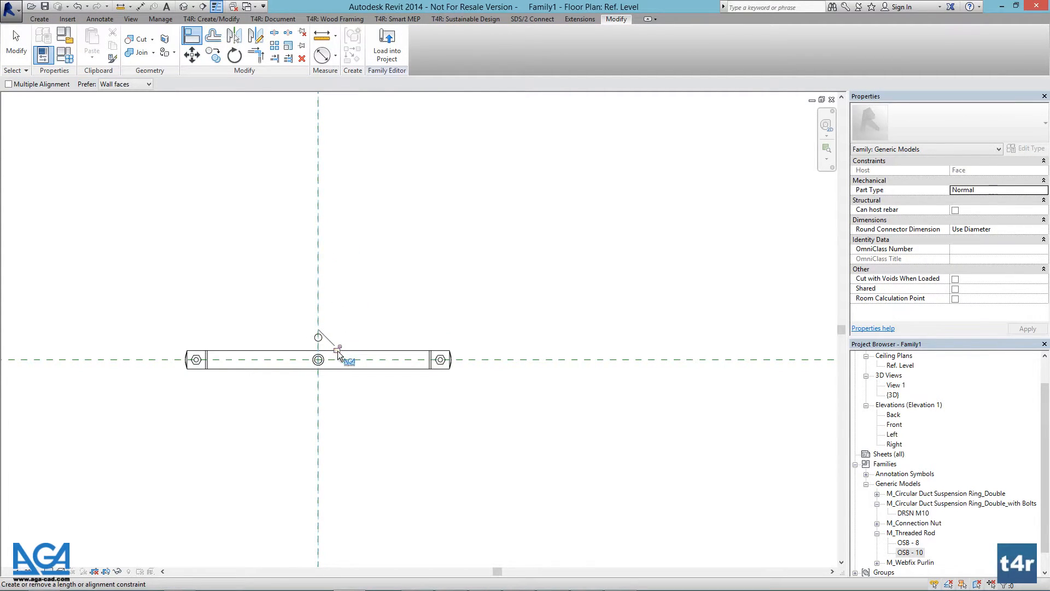
pyautogui.click(475, 360)
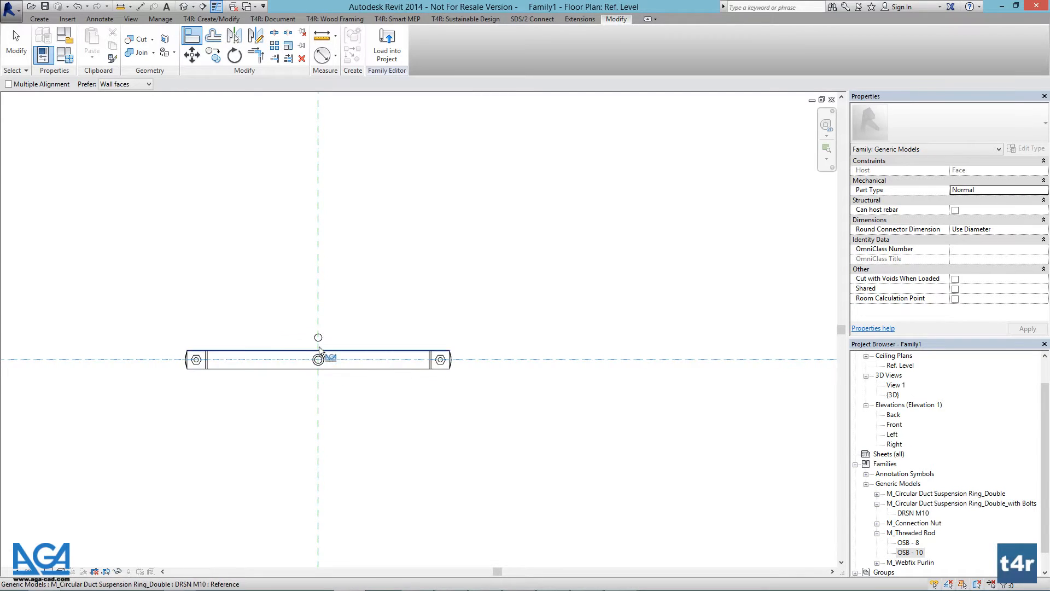
pyautogui.click(353, 359)
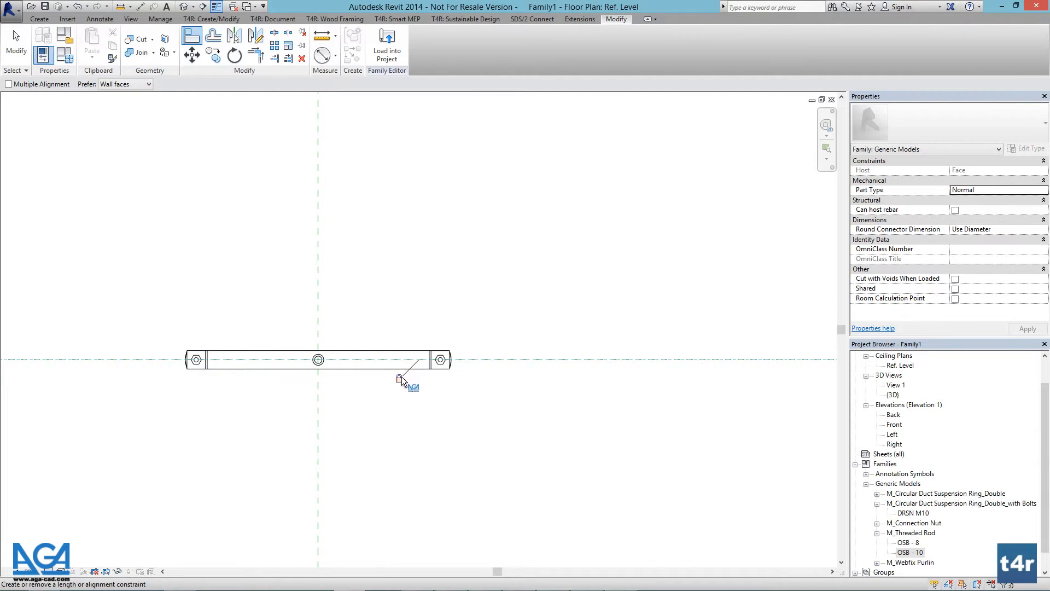
# - In the 3D view, remove the threaded rod's Bottom Extension so the rod ends at the Ref. Level plane
pyautogui.click(184, 7)
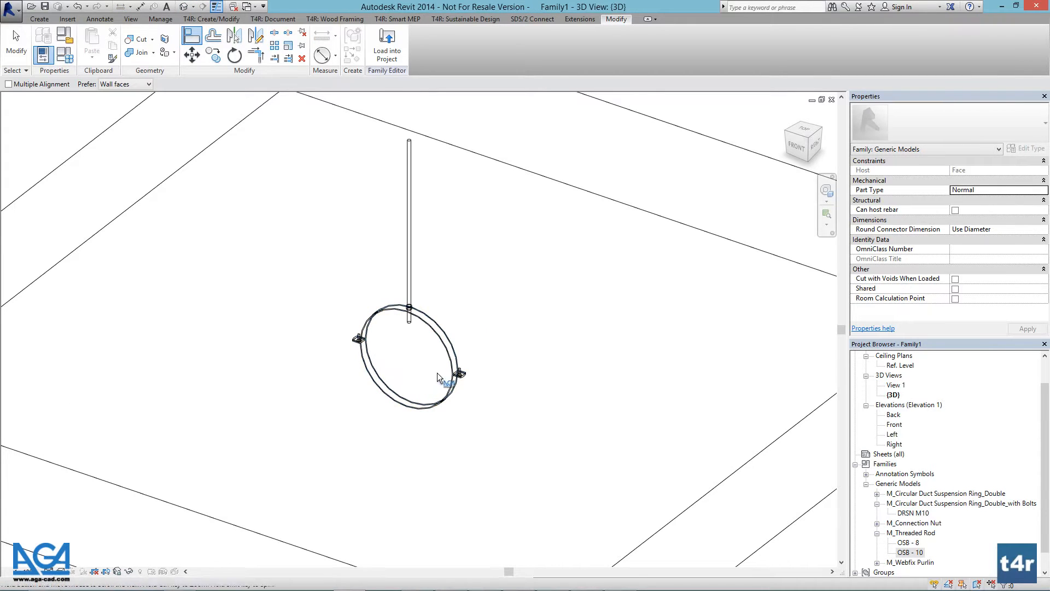
pyautogui.moveTo(438, 372)
pyautogui.keyDown('shift'); pyautogui.mouseDown(button='middle')
pyautogui.moveTo(454, 336)
pyautogui.moveTo(510, 307)
pyautogui.moveTo(468, 350)
pyautogui.moveTo(389, 353)
pyautogui.moveTo(450, 366)
pyautogui.mouseUp(button='middle'); pyautogui.keyUp('shift')
pyautogui.press('Escape')
pyautogui.scroll(5, 409, 285)
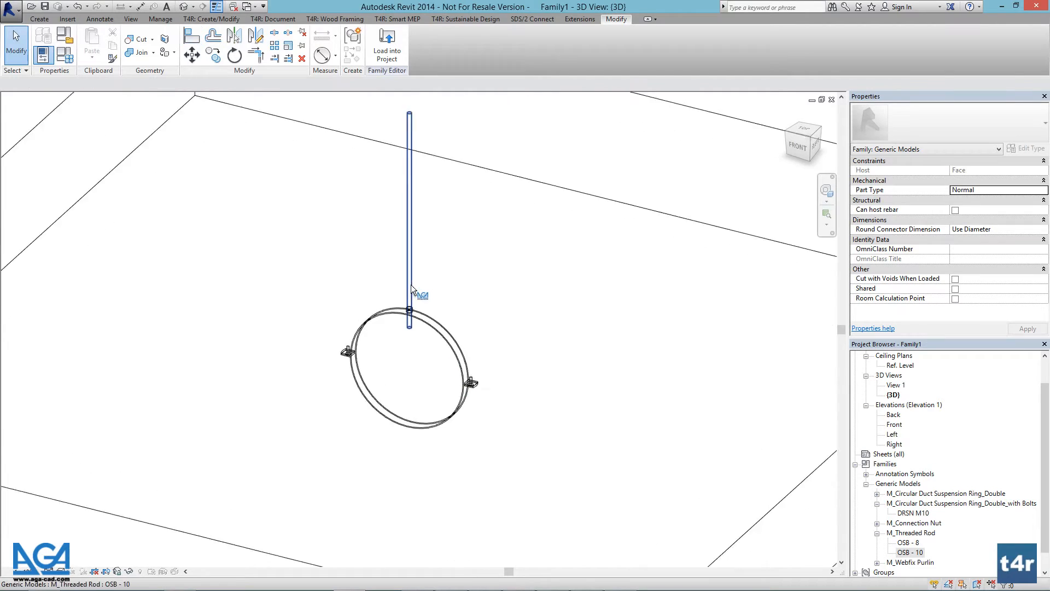
pyautogui.scroll(2, 426, 382)
pyautogui.scroll(-3, 424, 408)
pyautogui.click(411, 396)
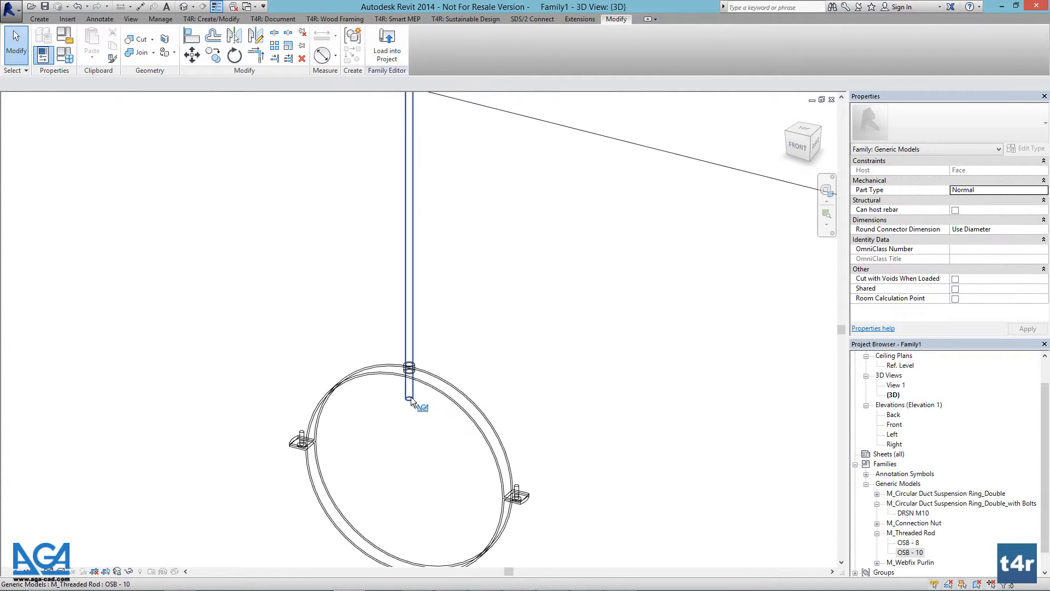
pyautogui.click(411, 392)
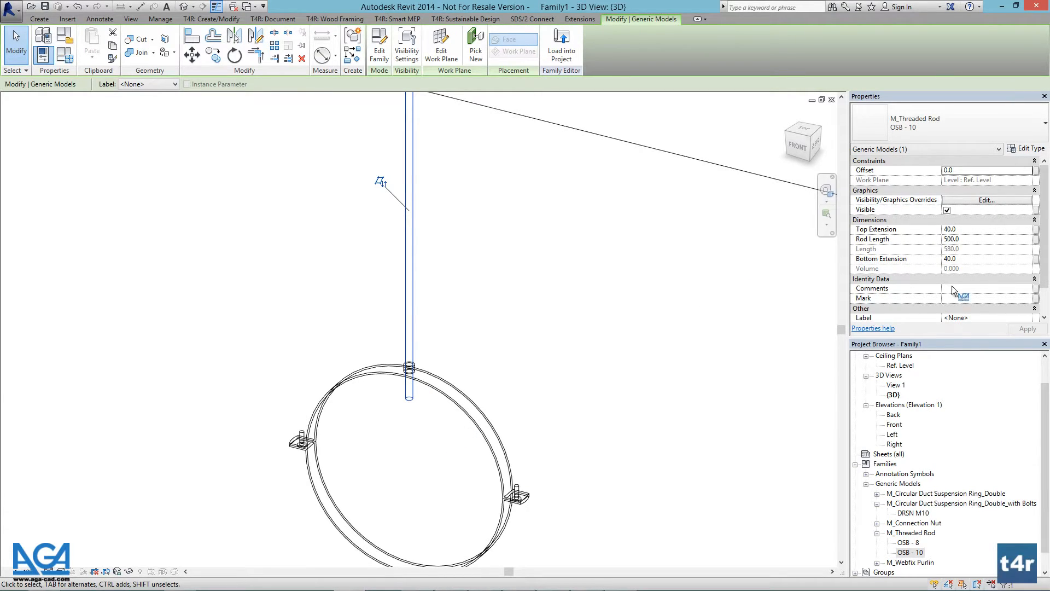
pyautogui.scroll(-3, 608, 320)
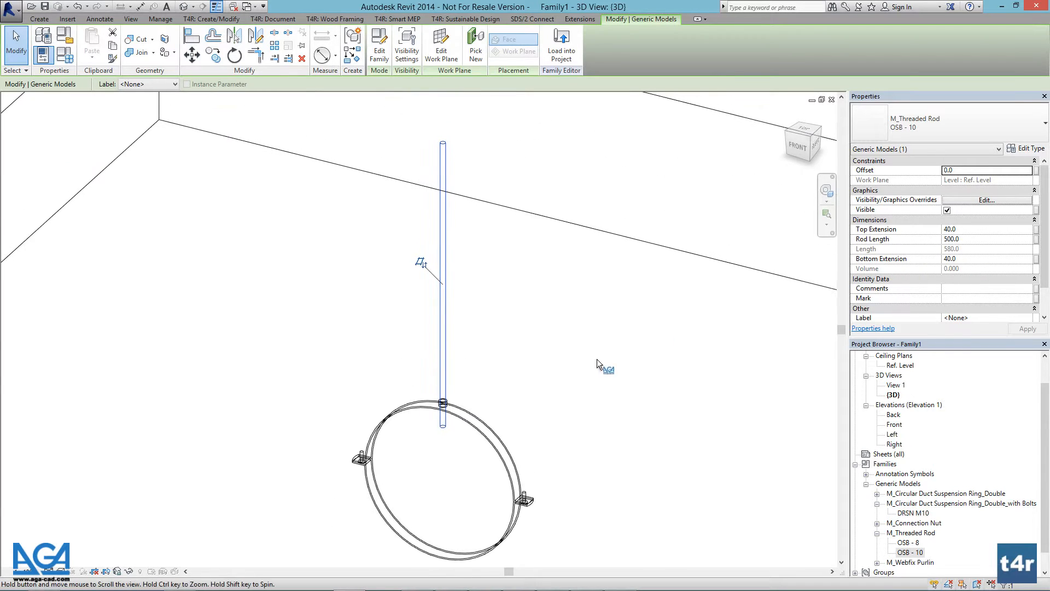
pyautogui.click(965, 261)
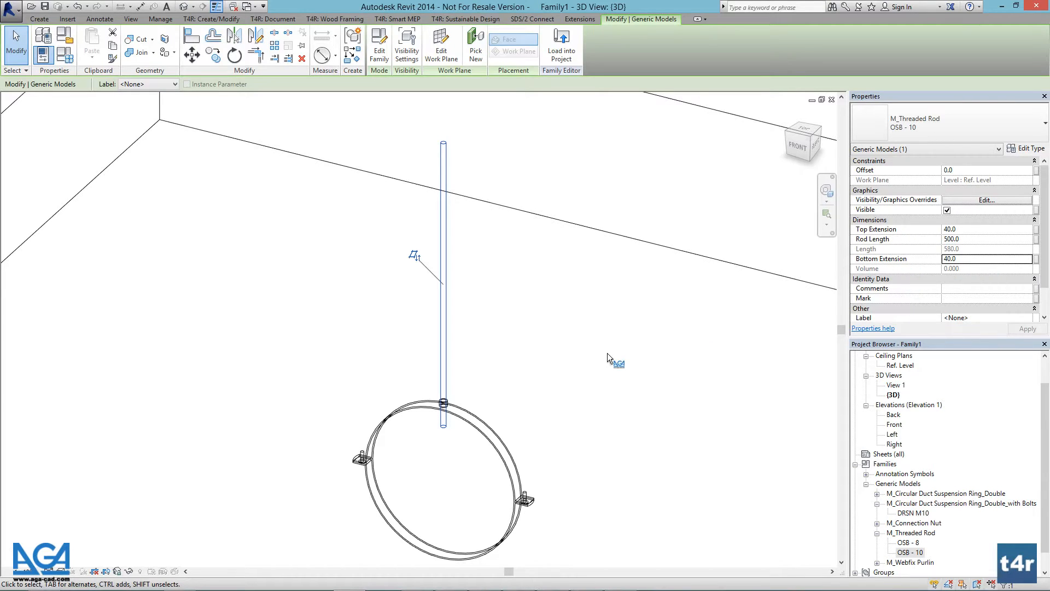
pyautogui.click(970, 259)
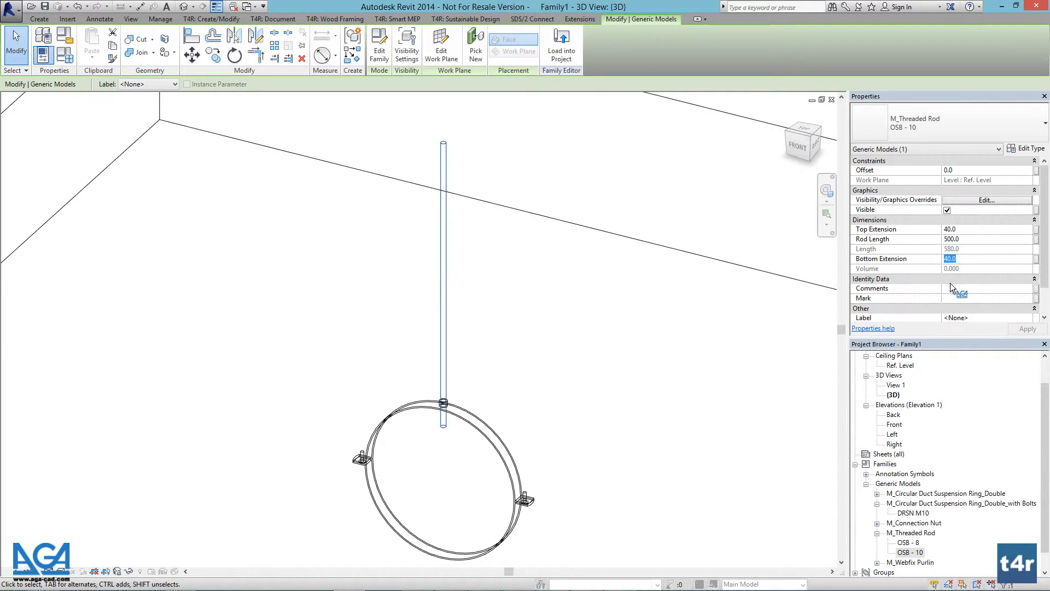
pyautogui.click(740, 336)
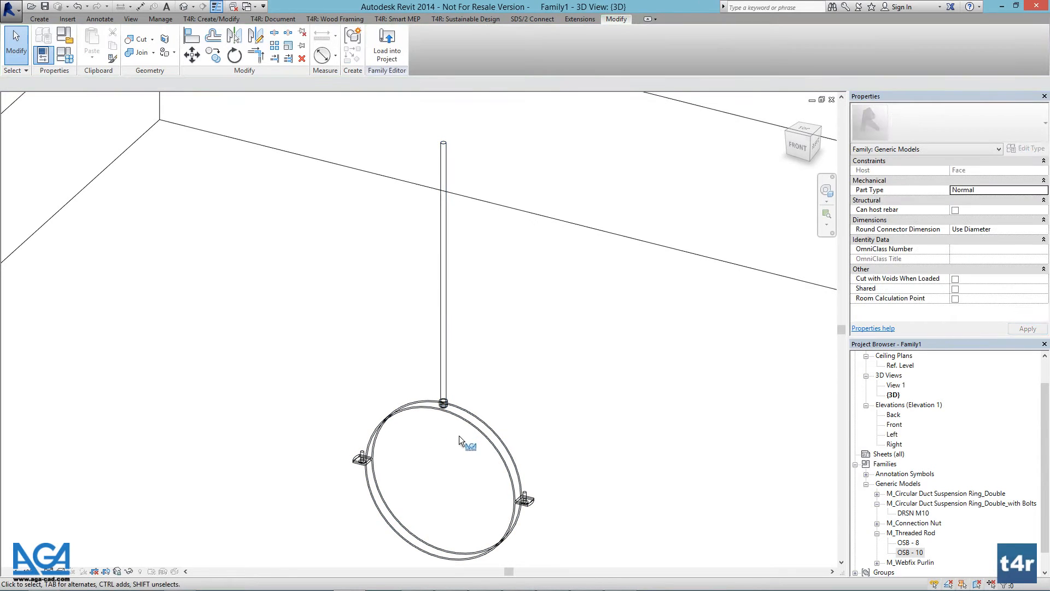
# - Examine from the front how the threaded rod's lower end meets the nut and the suspension ring's thickness
pyautogui.scroll(4, 447, 396)
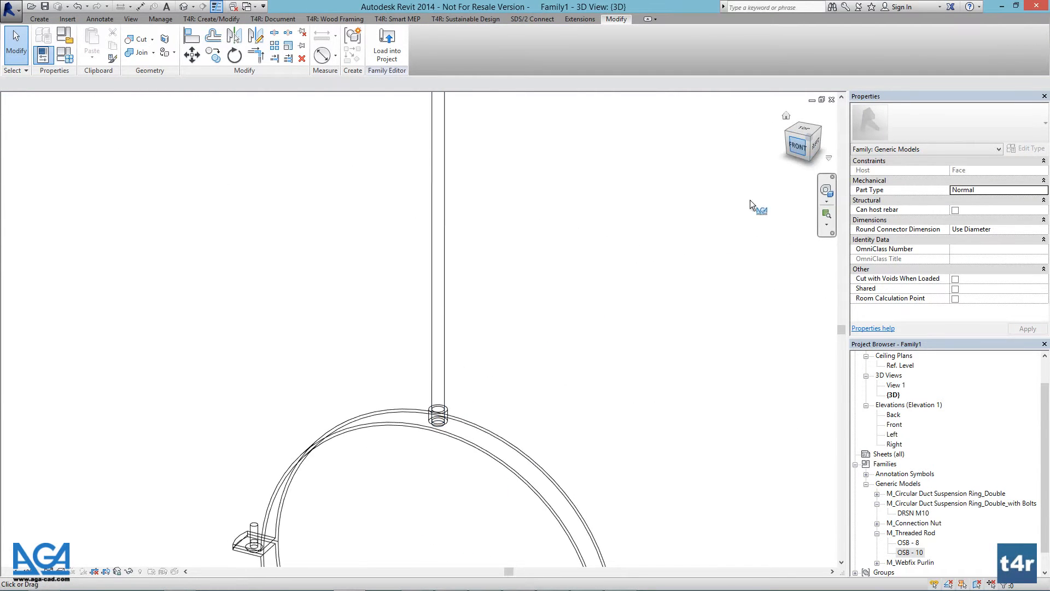
pyautogui.click(798, 145)
pyautogui.scroll(5, 428, 288)
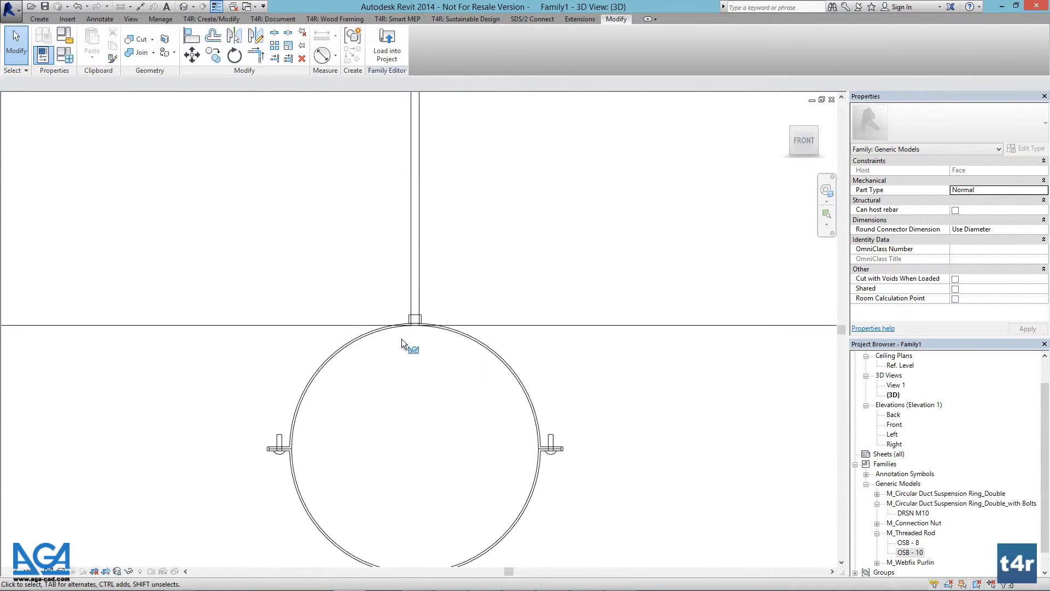
pyautogui.scroll(5, 438, 309)
pyautogui.click(441, 211)
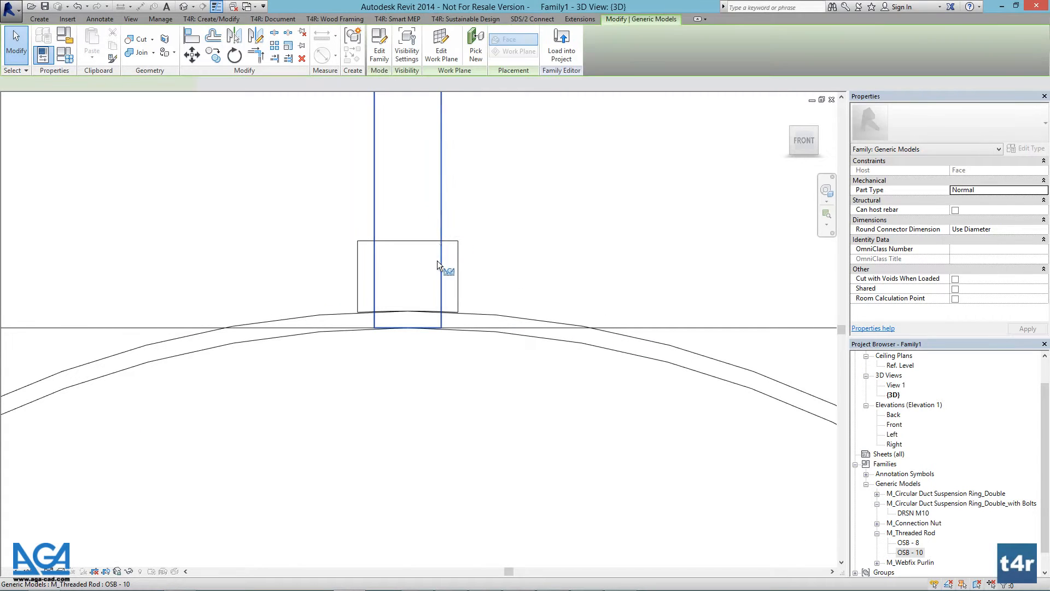
pyautogui.scroll(2, 407, 328)
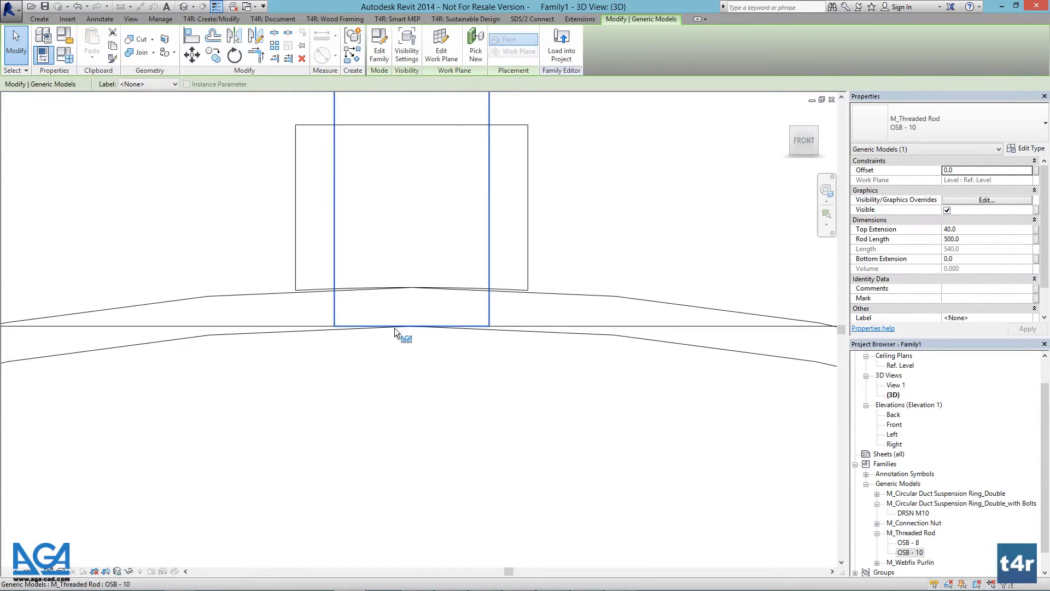
pyautogui.scroll(-3, 477, 328)
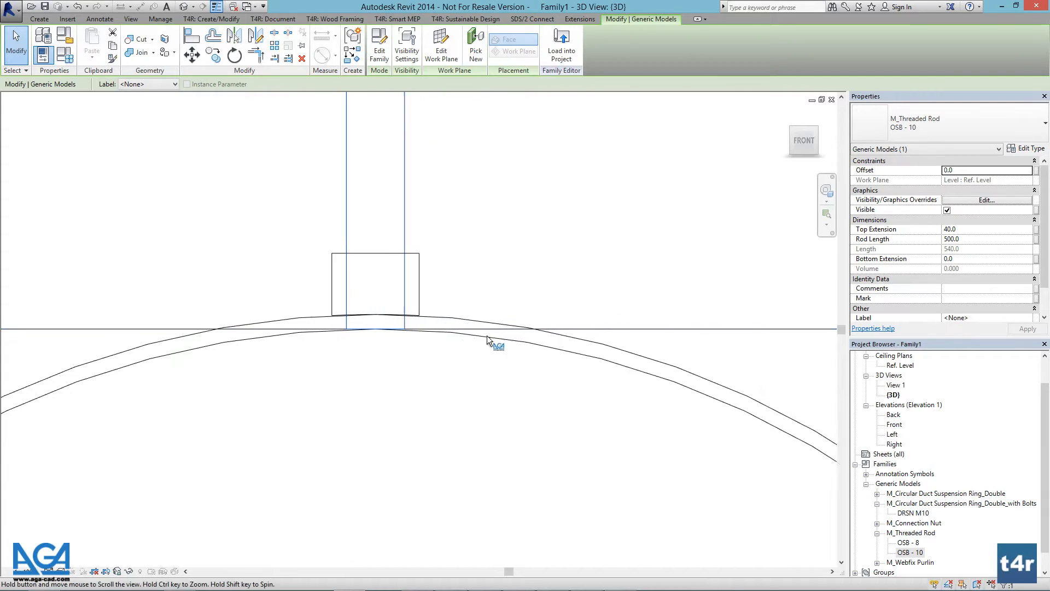
pyautogui.moveTo(487, 336); pyautogui.dragTo(393, 350, button='middle')
pyautogui.scroll(-3, 327, 352)
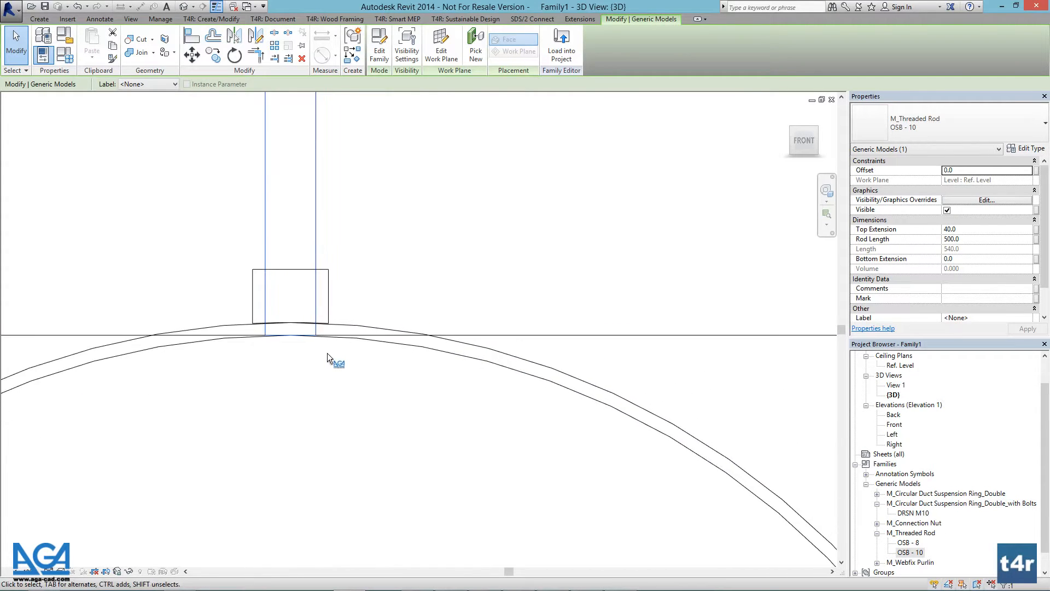
pyautogui.scroll(-2, 327, 353)
pyautogui.scroll(5, 324, 349)
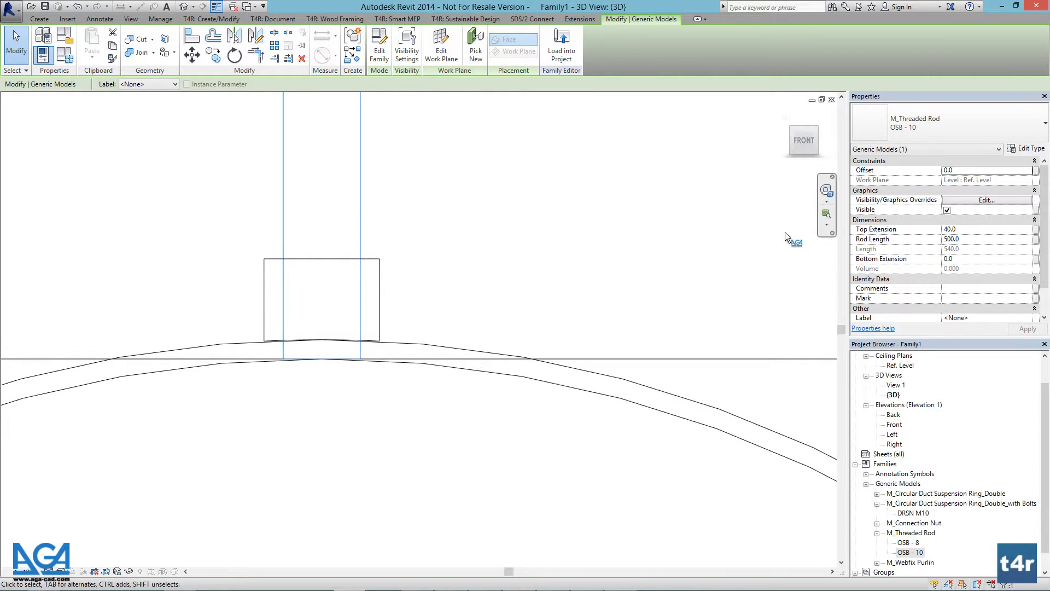
pyautogui.scroll(-3, 529, 330)
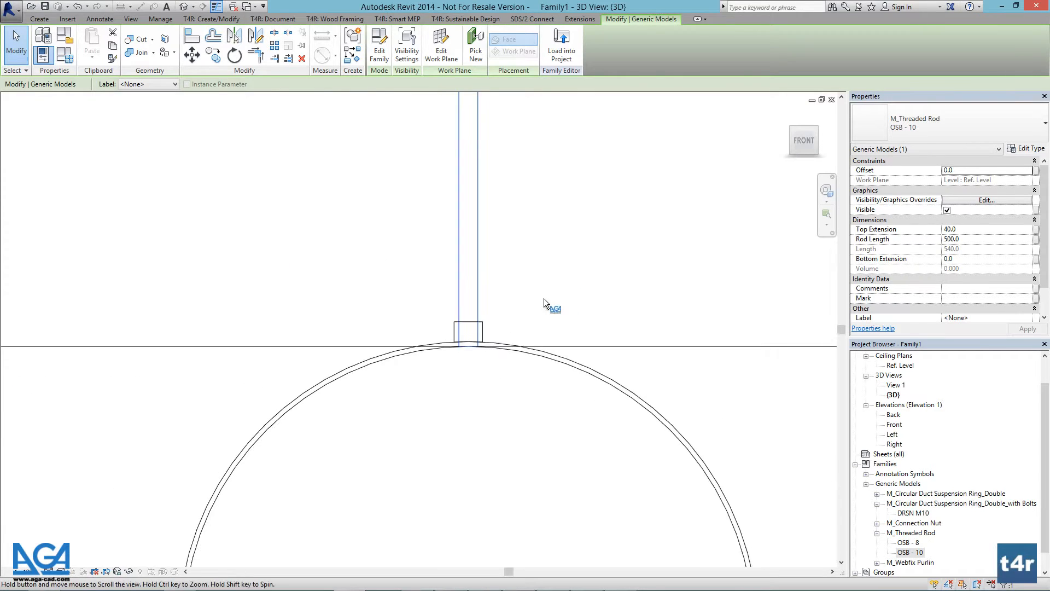
# - Add an instance length family parameter named Zero under Dimensions and give it the formula 0
pyautogui.click(66, 54)
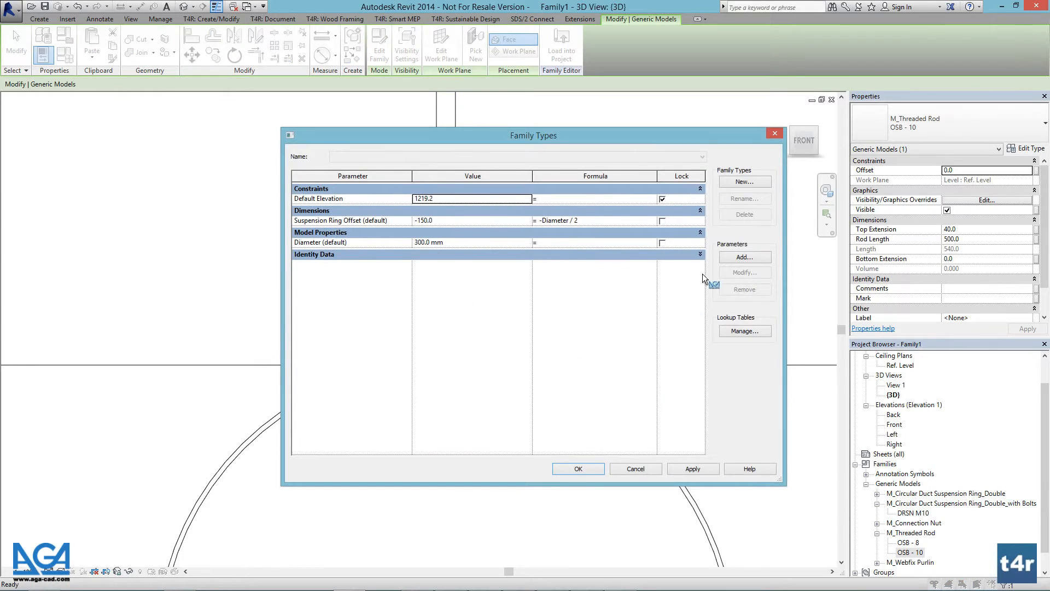
pyautogui.click(731, 258)
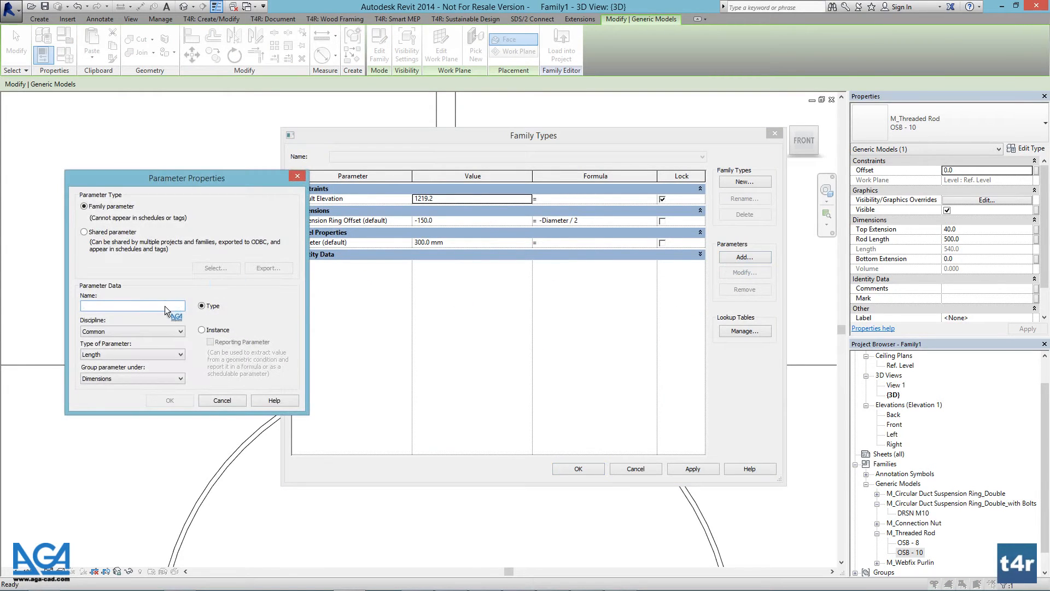
pyautogui.write('Zero')
pyautogui.click(205, 331)
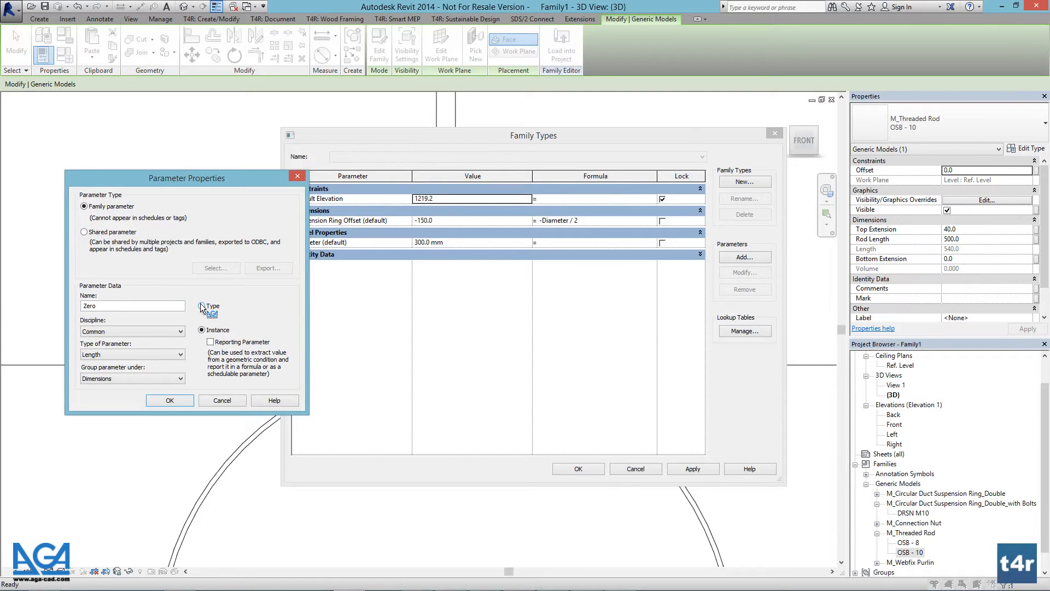
pyautogui.click(174, 402)
pyautogui.click(563, 222)
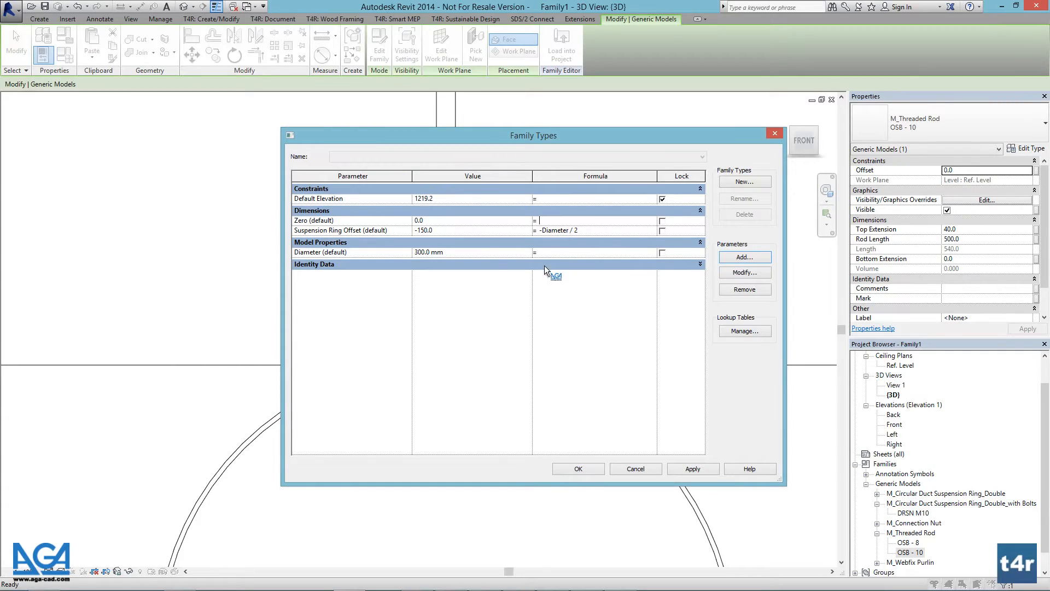
pyautogui.write('0')
pyautogui.press('Return')
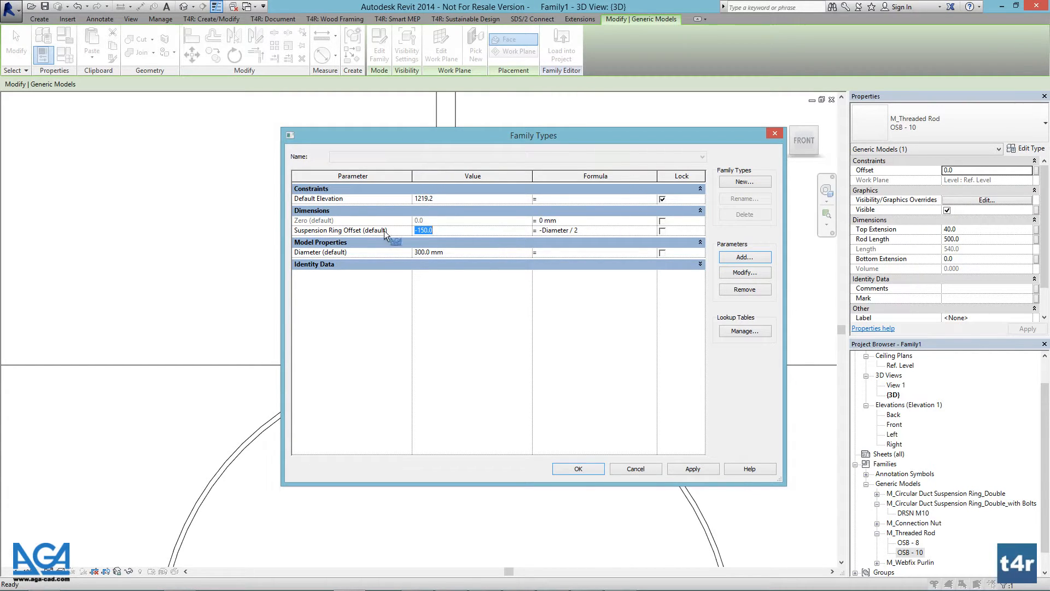
pyautogui.click(577, 469)
# - Associate the threaded rod's Bottom Extension with the Zero family parameter
pyautogui.click(454, 280)
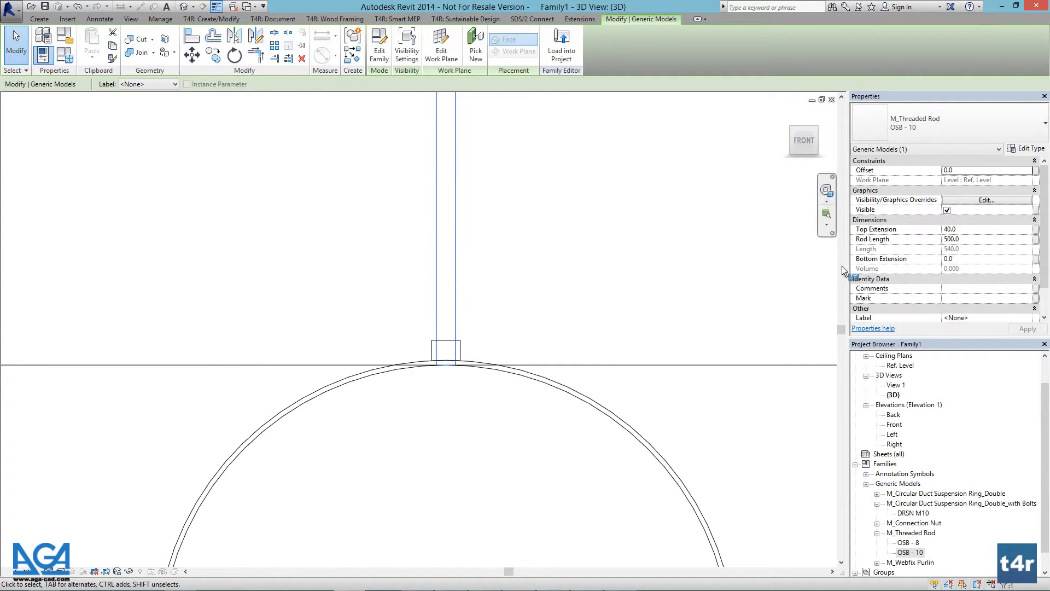
pyautogui.click(1037, 262)
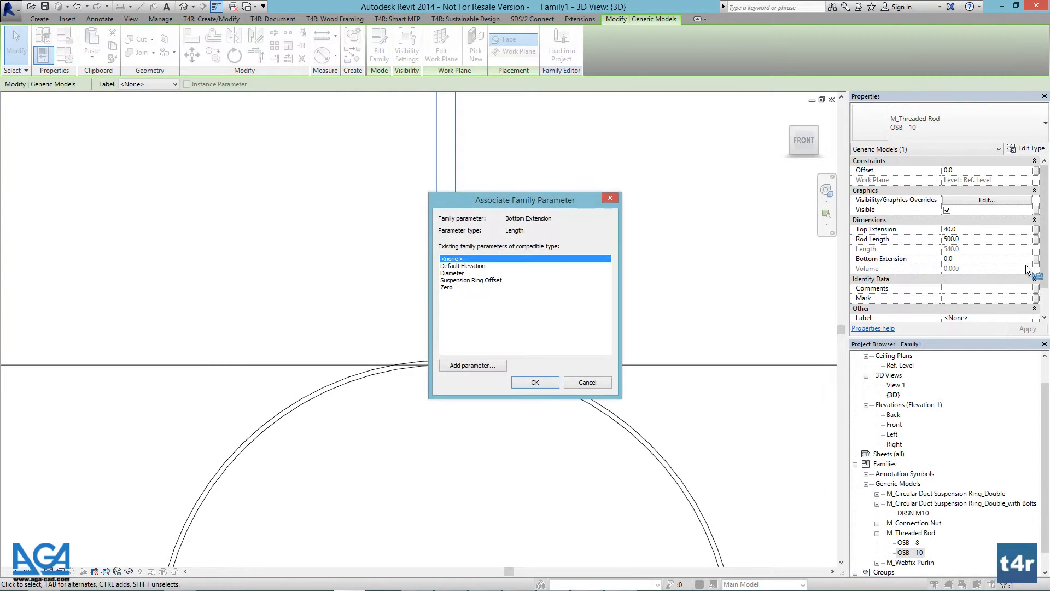
pyautogui.click(458, 287)
pyautogui.click(536, 382)
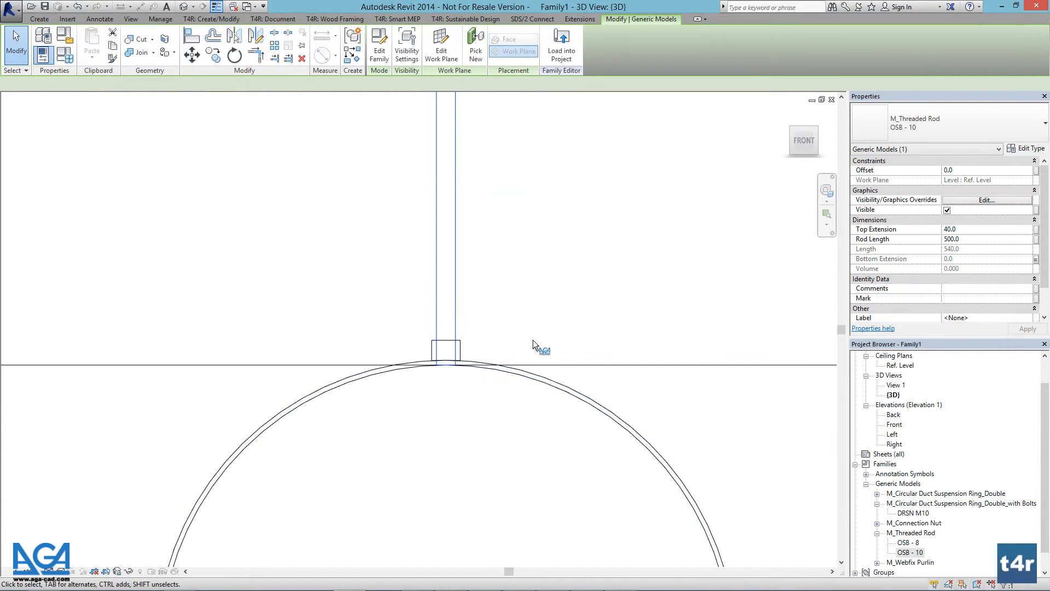
pyautogui.click(510, 402)
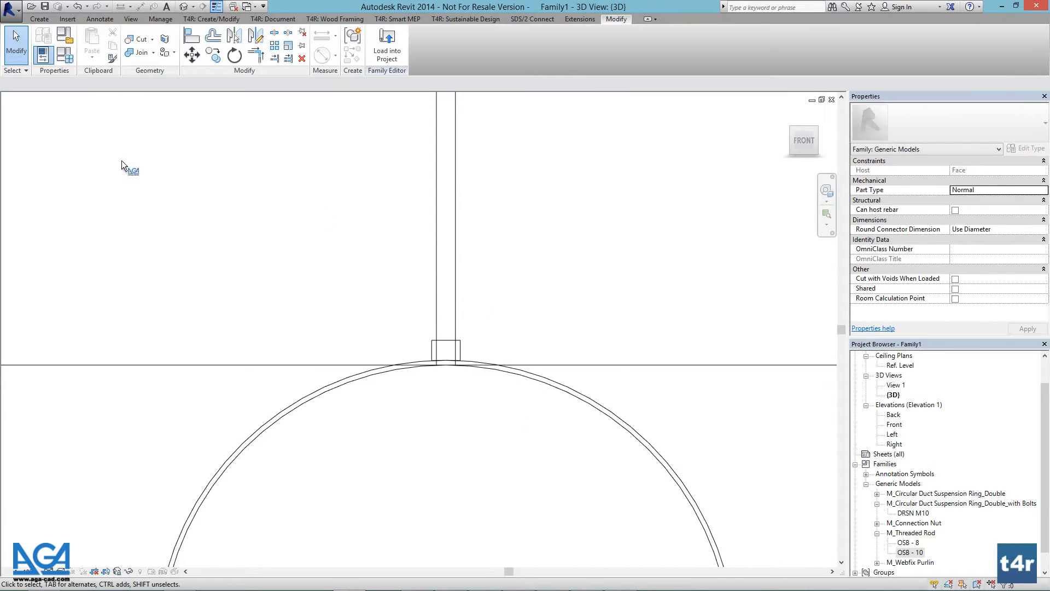
# - Add an instance length family parameter named Suspension R Thickness under Dimensions and give it the formula 5 mm
pyautogui.click(64, 56)
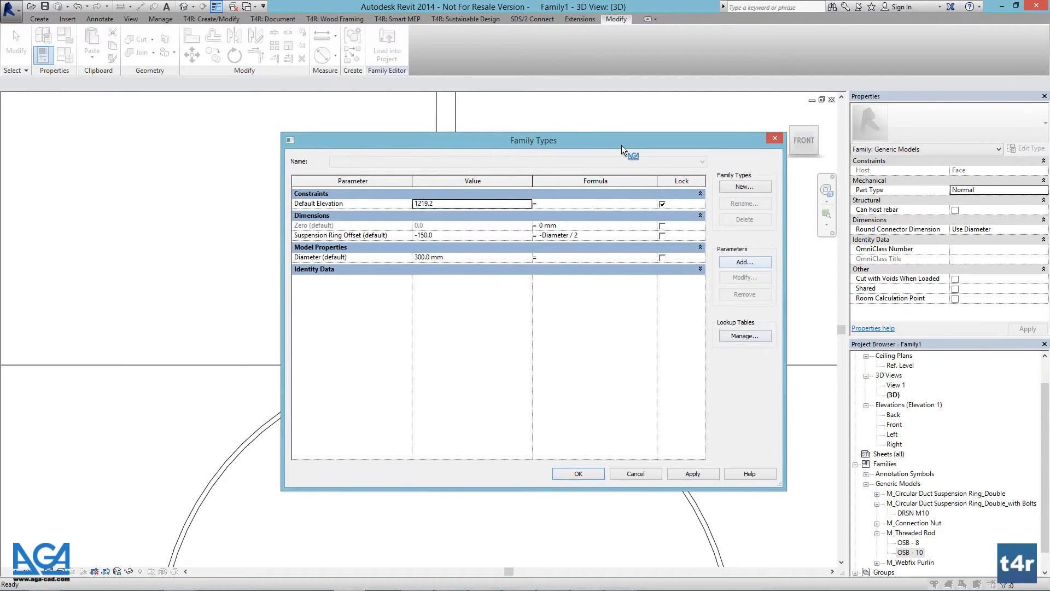
pyautogui.moveTo(741, 139); pyautogui.dragTo(383, 133)
pyautogui.click(626, 251)
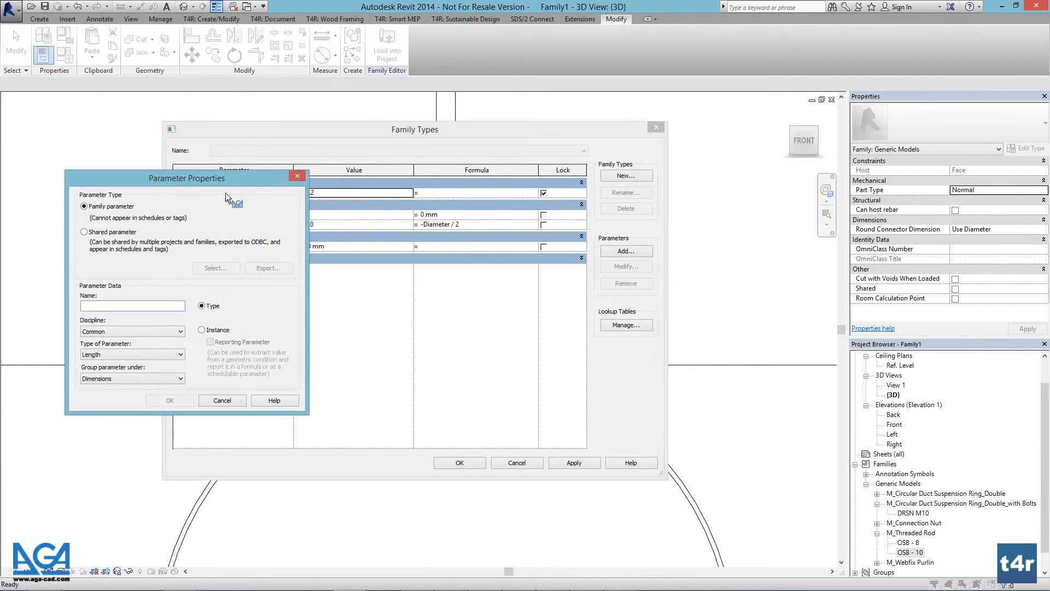
pyautogui.moveTo(220, 184); pyautogui.dragTo(526, 252)
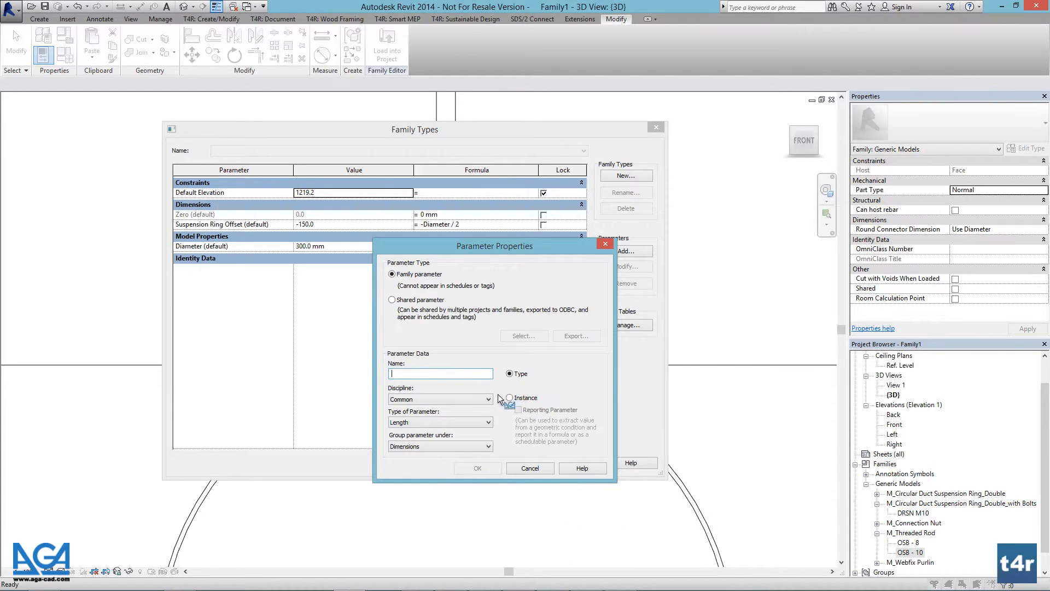
pyautogui.write('S')
pyautogui.press('BackSpace')
pyautogui.press('BackSpace')
pyautogui.click(510, 398)
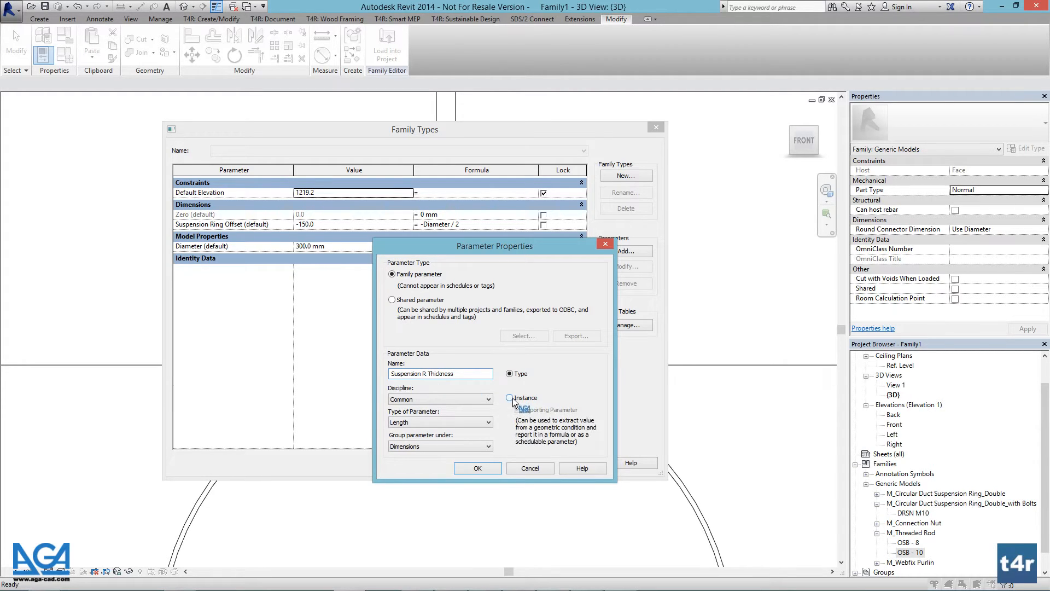
pyautogui.click(498, 470)
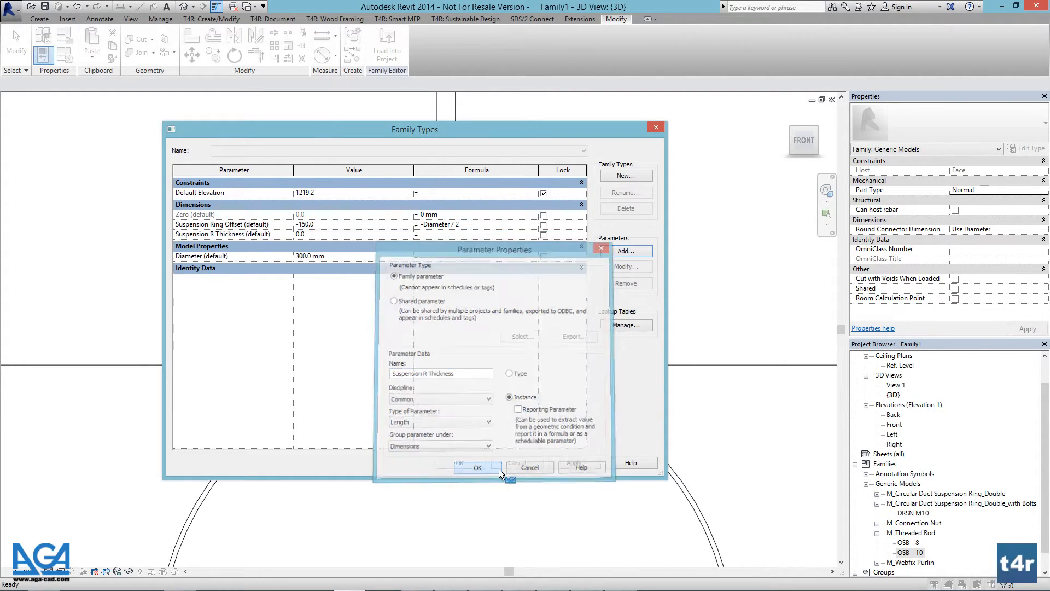
pyautogui.click(432, 234)
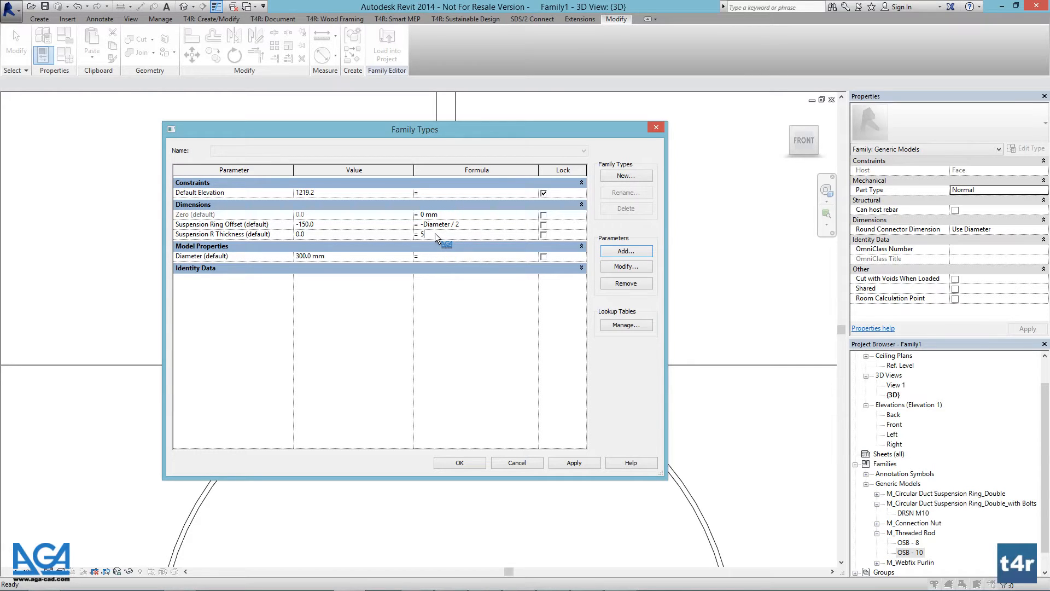
pyautogui.click(575, 462)
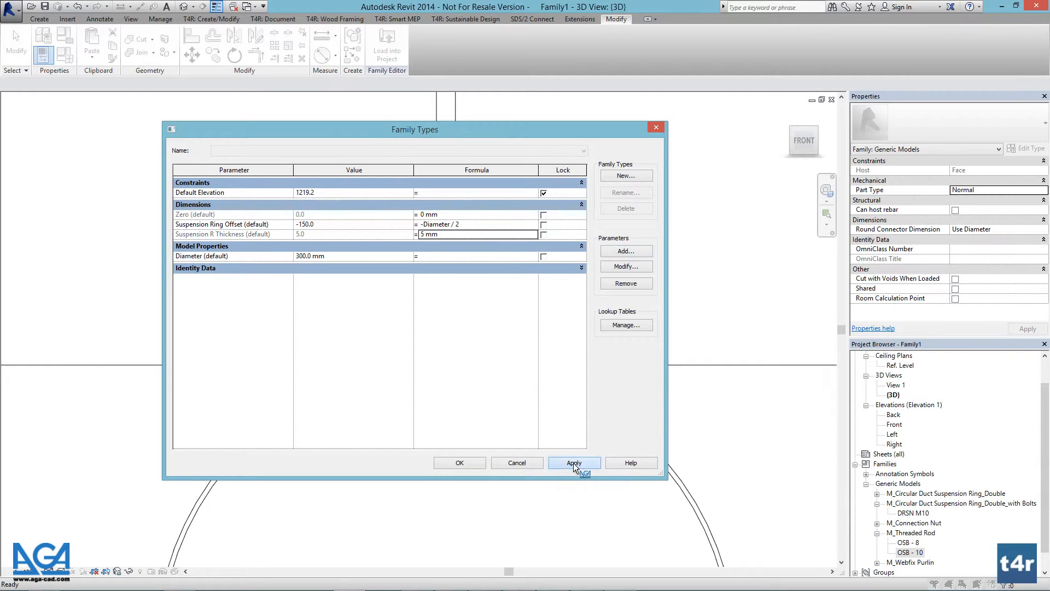
pyautogui.click(460, 462)
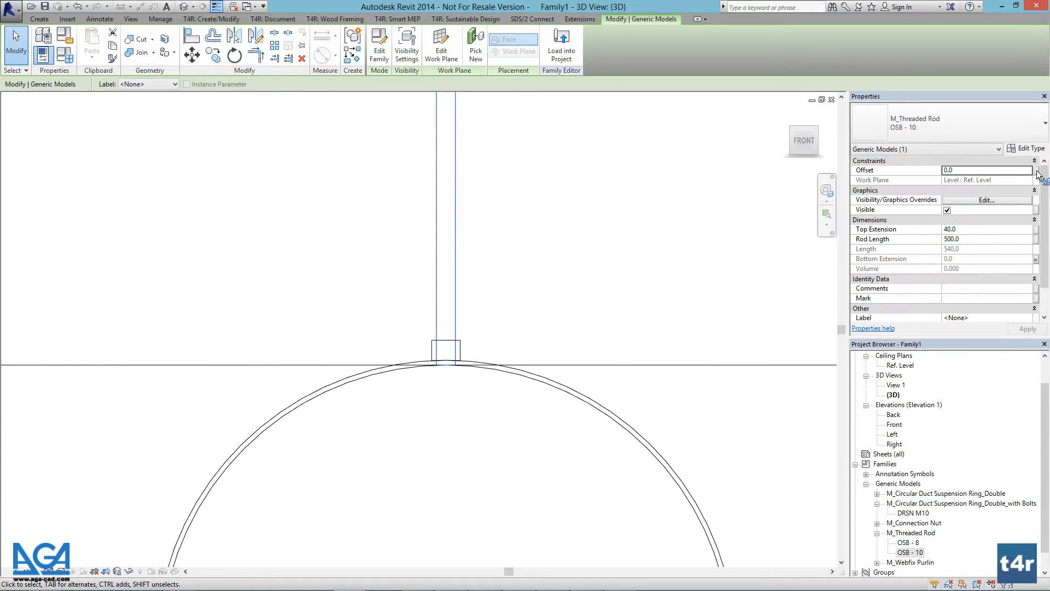
# - Try to associate the threaded rod's Offset with the Suspension Ring Offset family parameter
pyautogui.click(1036, 170)
pyautogui.click(474, 287)
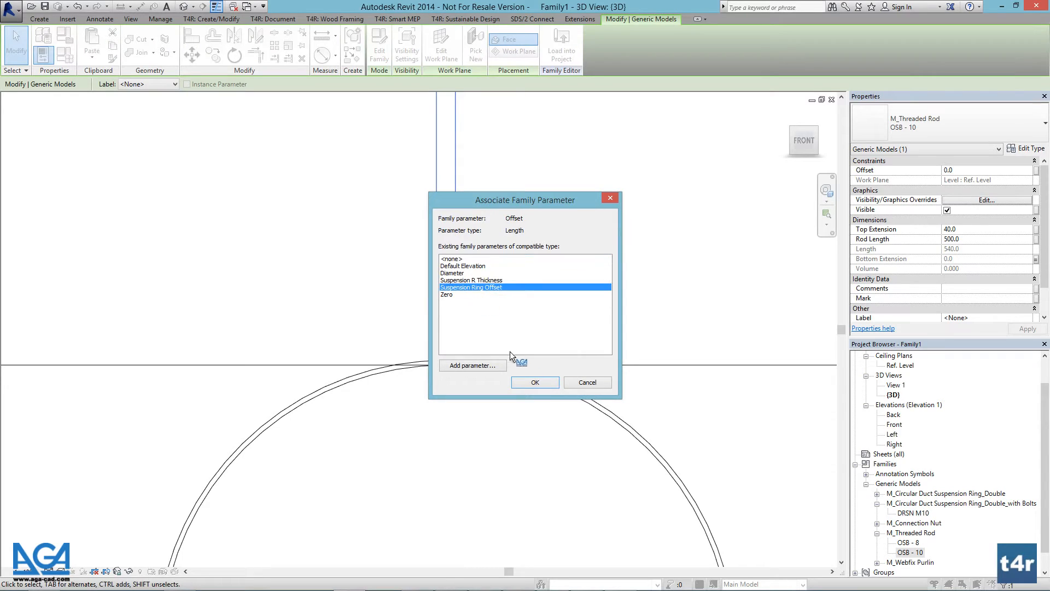
pyautogui.click(537, 383)
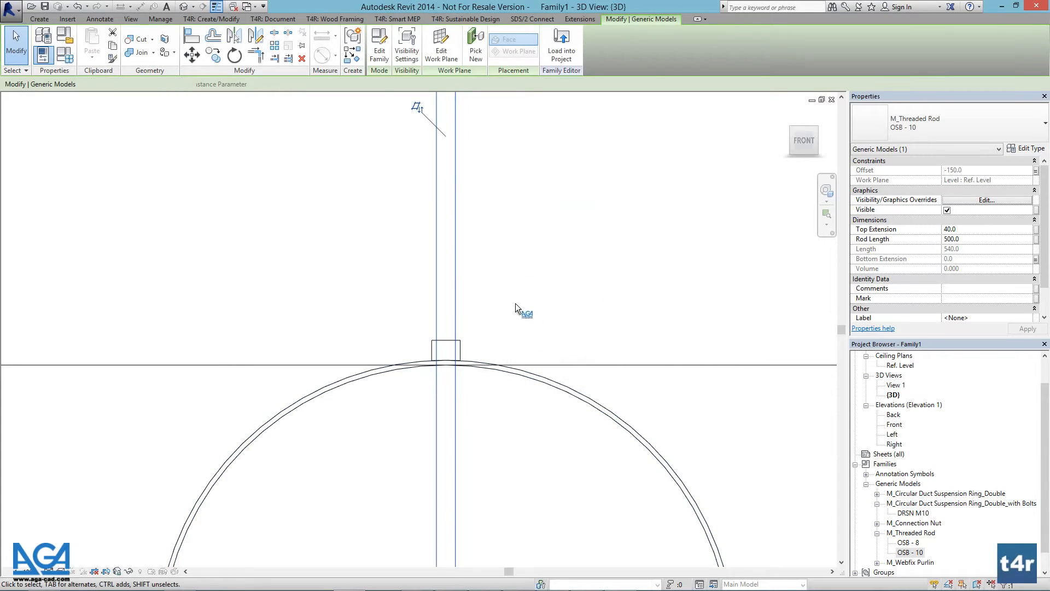
# - Associate the threaded rod's Offset with the Suspension R Thickness family parameter
pyautogui.click(1039, 170)
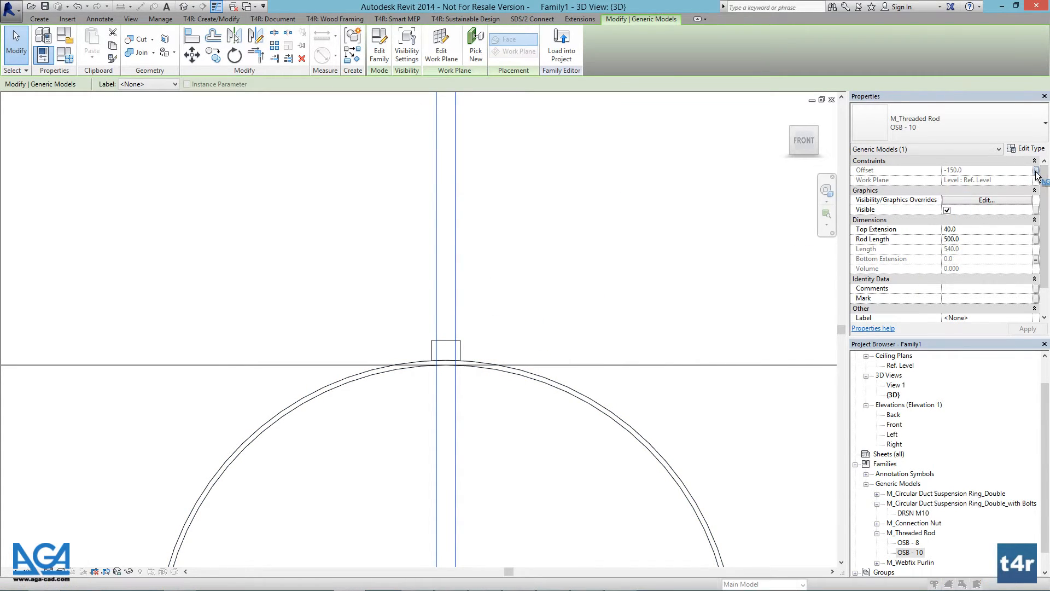
pyautogui.click(475, 280)
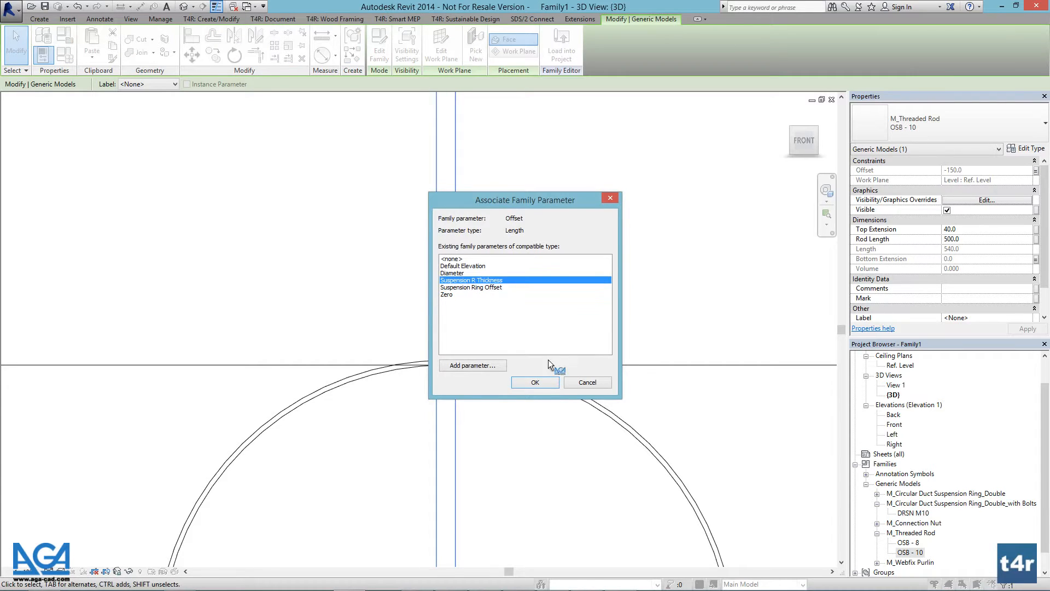
pyautogui.click(535, 382)
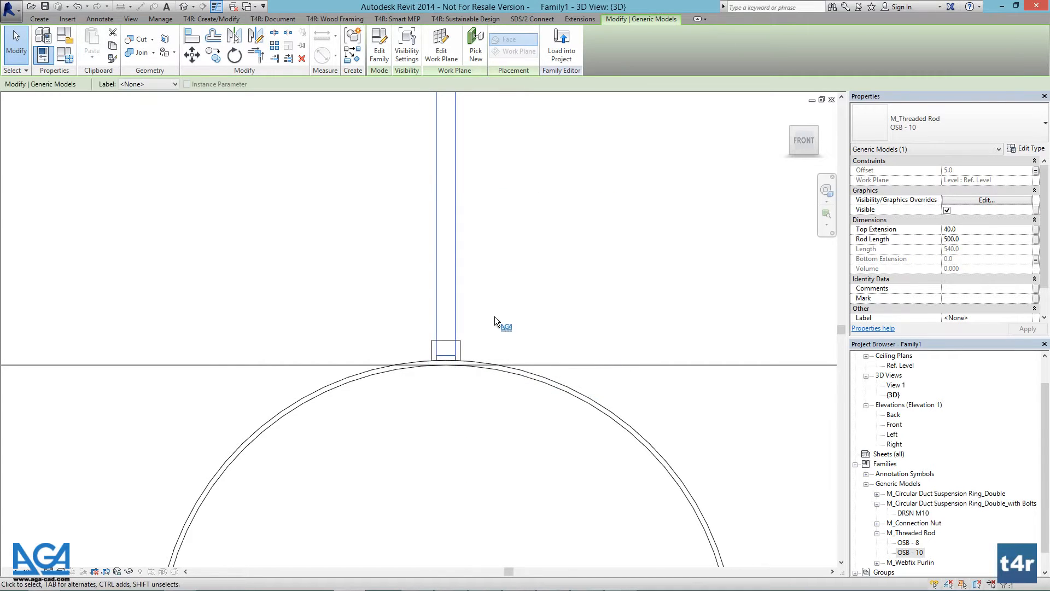
pyautogui.scroll(2, 455, 363)
pyautogui.scroll(-2, 442, 385)
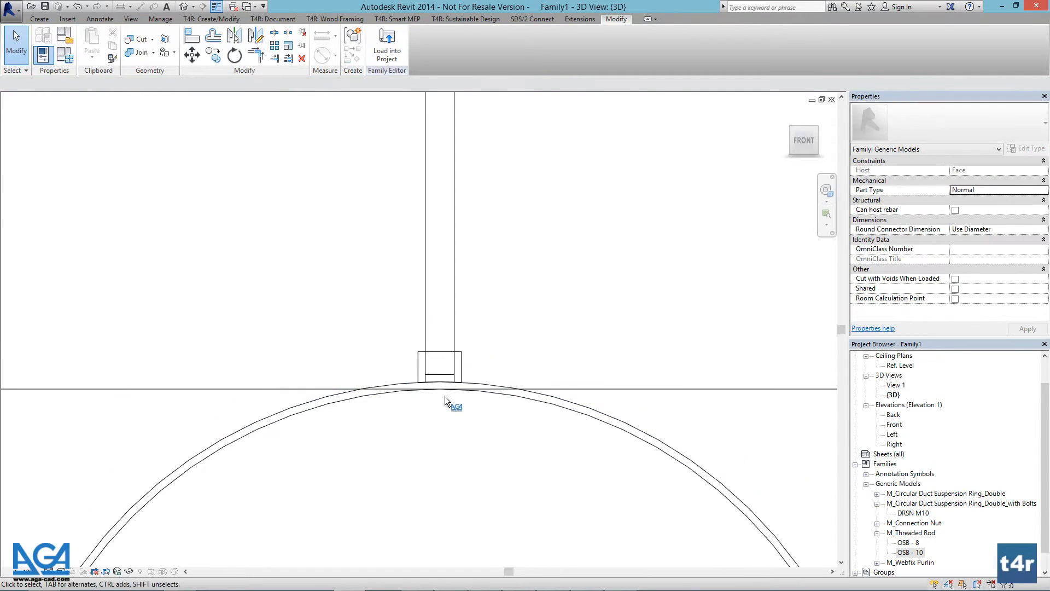
# - Start a new family parameter and pick the shared parameter Distance to Deck from the Pipe/Duct Hanger System group
pyautogui.scroll(-5, 449, 403)
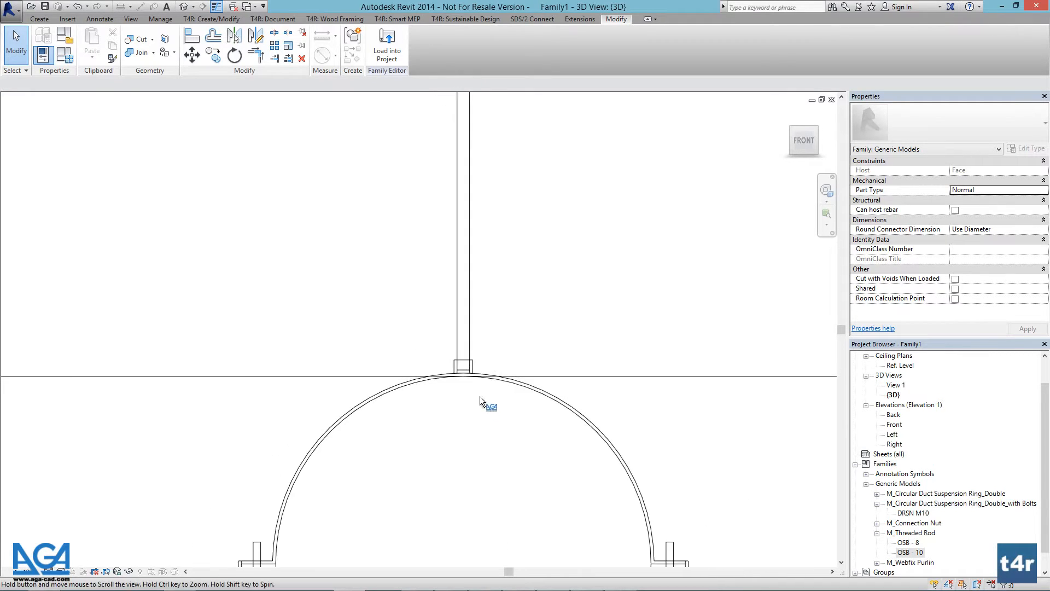
pyautogui.scroll(-3, 451, 389)
pyautogui.moveTo(471, 418); pyautogui.dragTo(434, 331, button='middle')
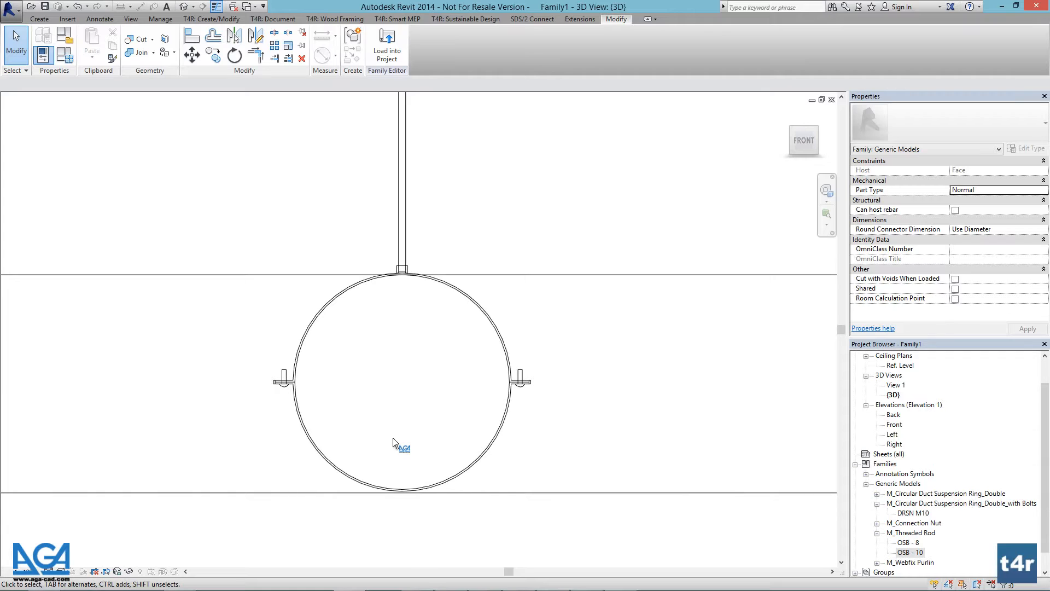
pyautogui.scroll(-3, 392, 438)
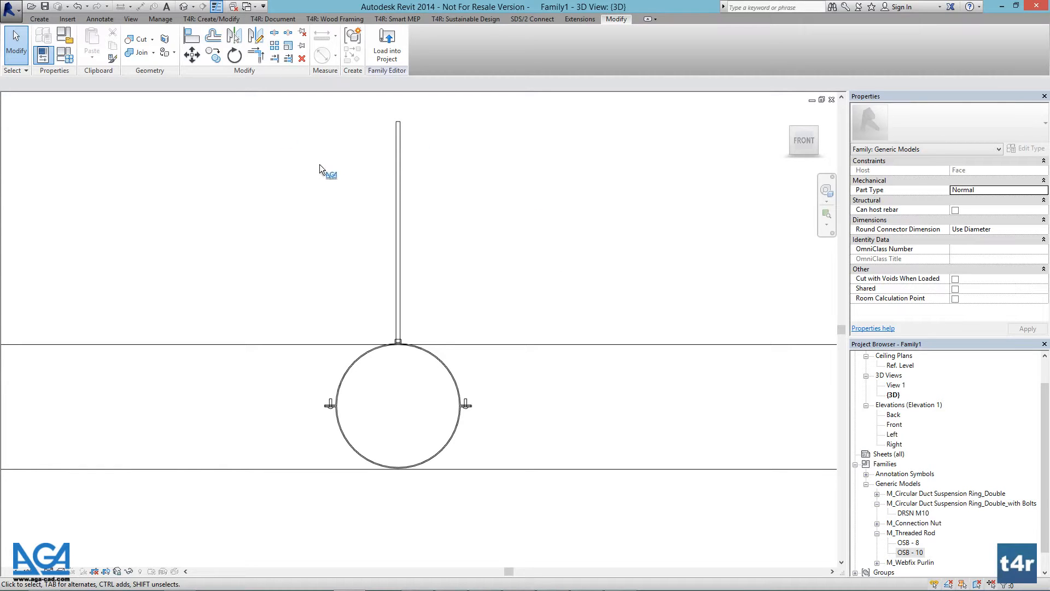
pyautogui.click(64, 54)
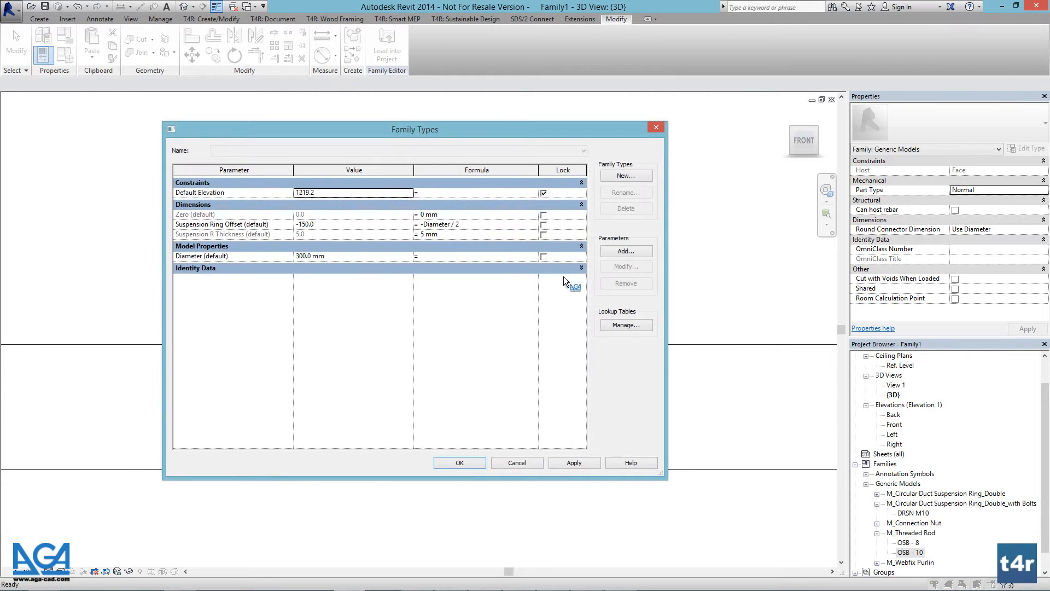
pyautogui.click(612, 254)
pyautogui.click(418, 301)
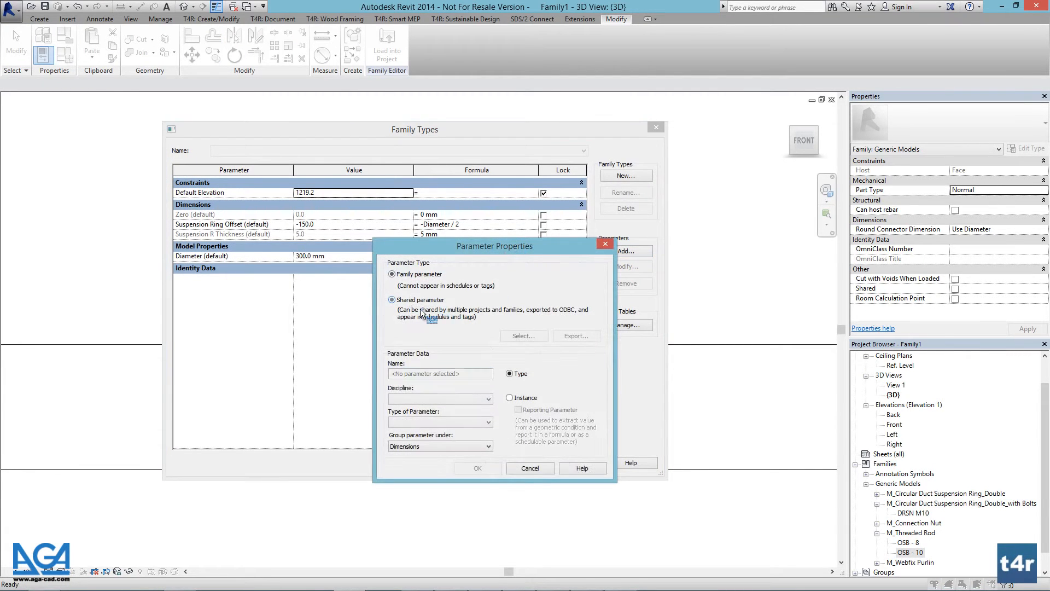
pyautogui.click(520, 336)
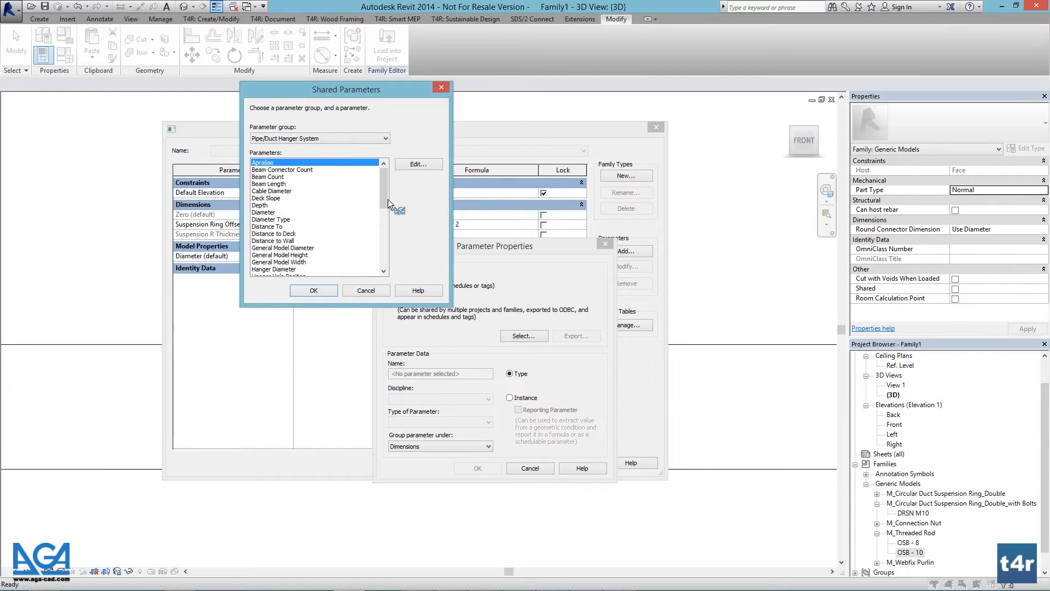
pyautogui.moveTo(385, 182)
pyautogui.mouseDown()
pyautogui.moveTo(388, 215)
pyautogui.moveTo(386, 202)
pyautogui.mouseUp()
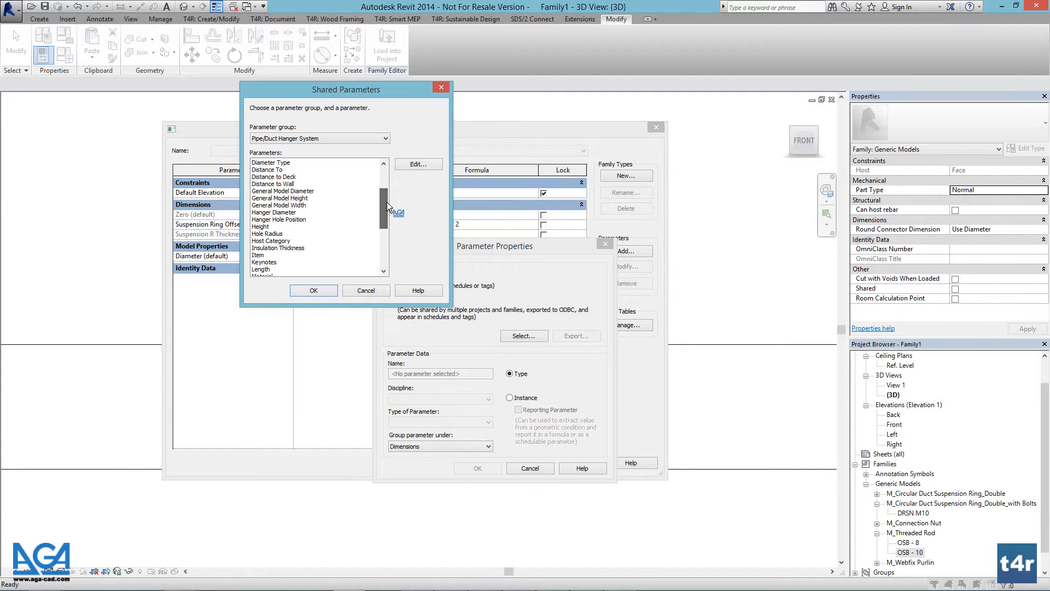
pyautogui.click(263, 177)
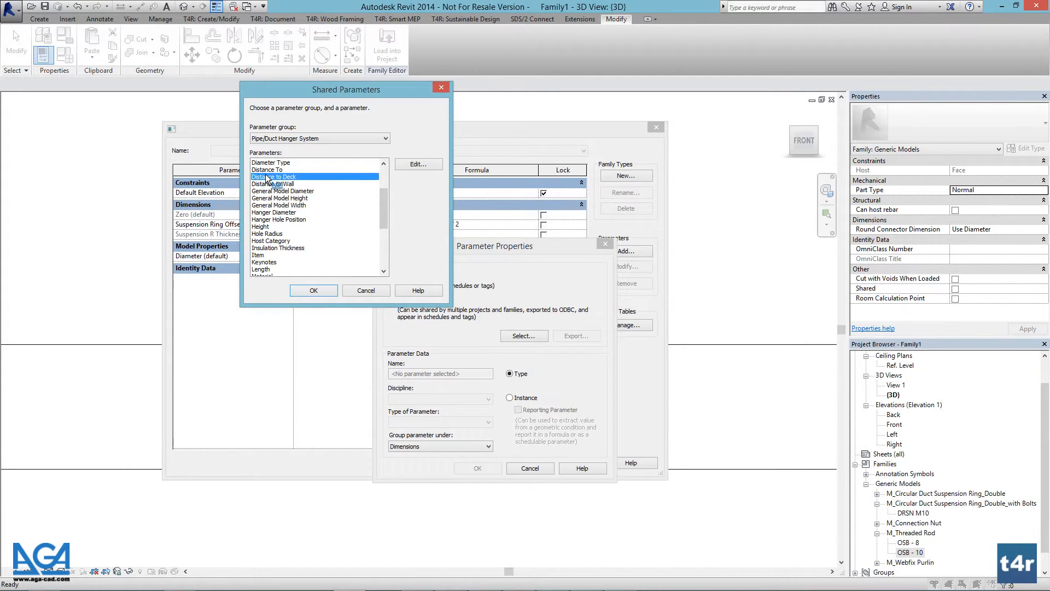
pyautogui.moveTo(386, 203); pyautogui.dragTo(384, 197)
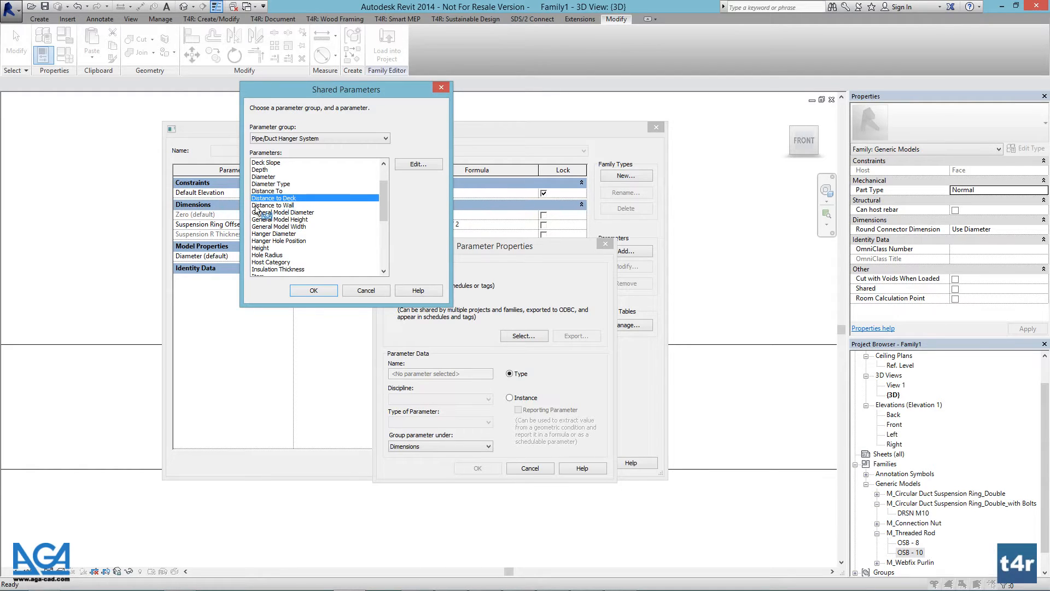
pyautogui.click(313, 292)
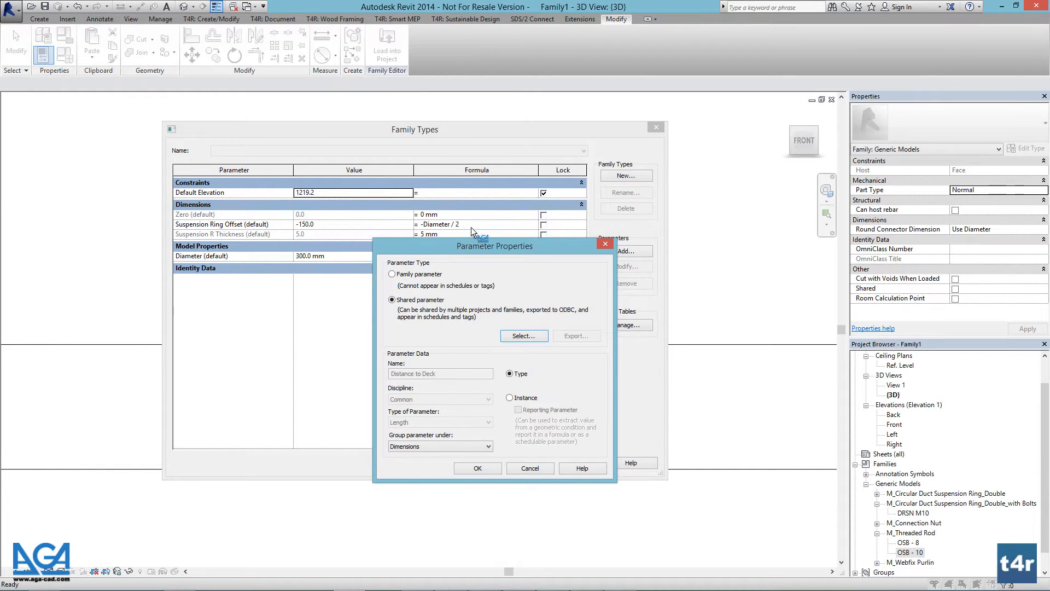
# - Group the Distance to Deck parameter under Construction, make it an instance parameter and accept the family types
pyautogui.moveTo(465, 247); pyautogui.dragTo(488, 168)
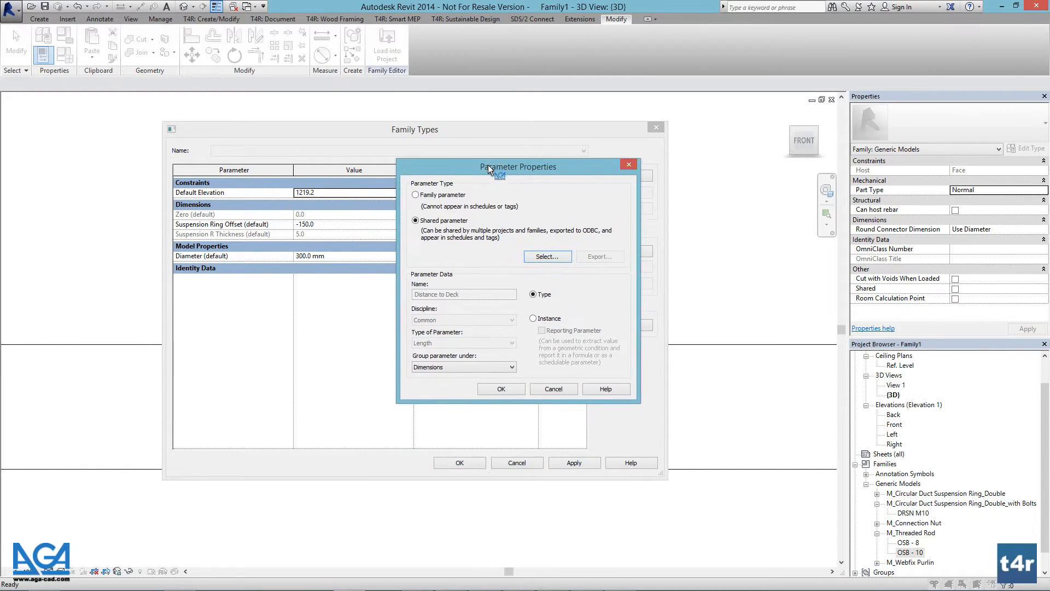
pyautogui.click(442, 368)
pyautogui.scroll(1, 468, 428)
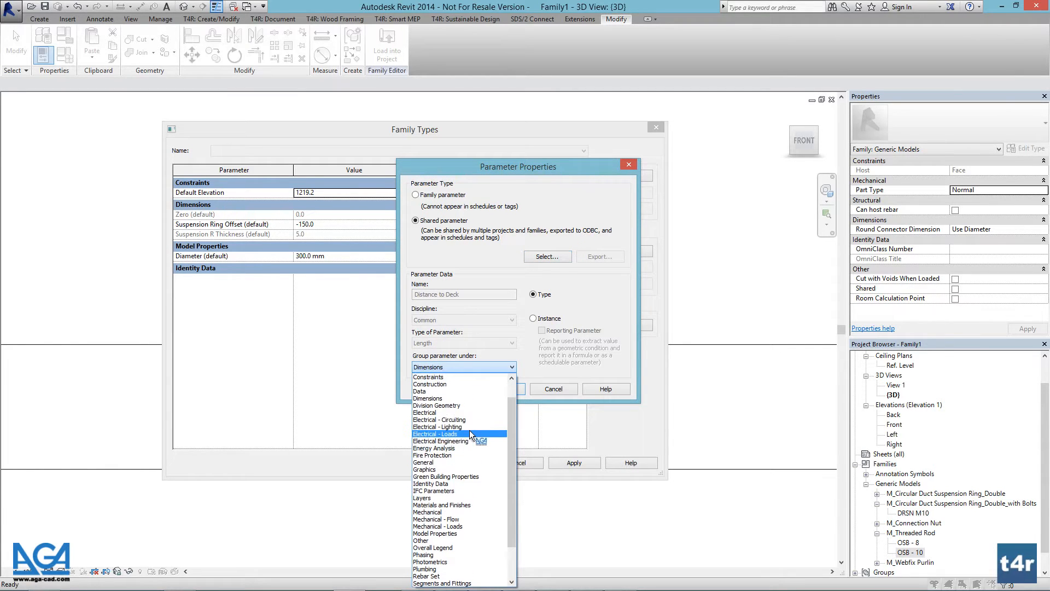
pyautogui.click(461, 385)
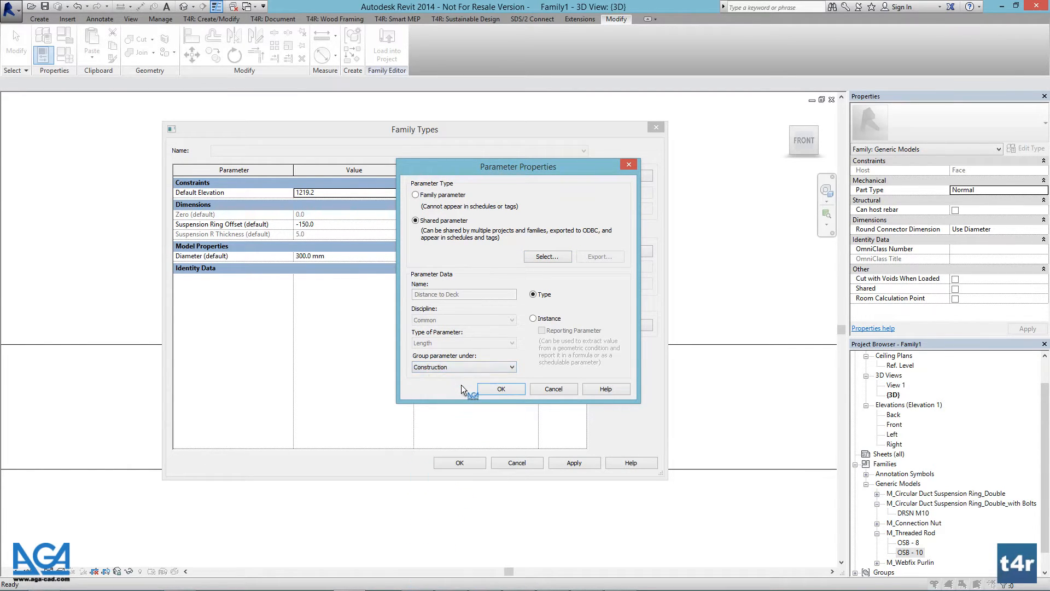
pyautogui.click(534, 318)
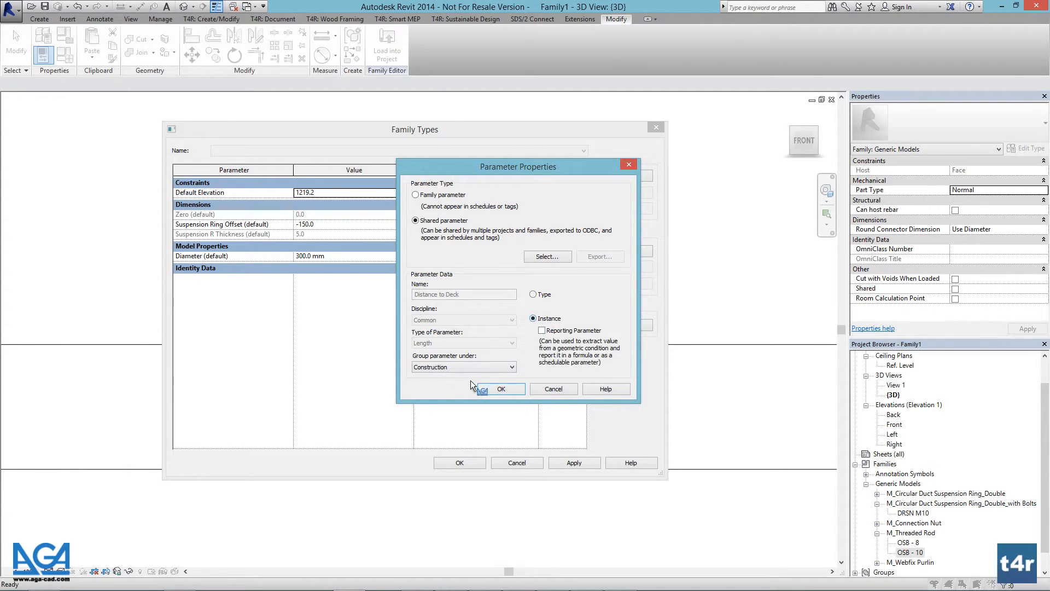
pyautogui.click(504, 388)
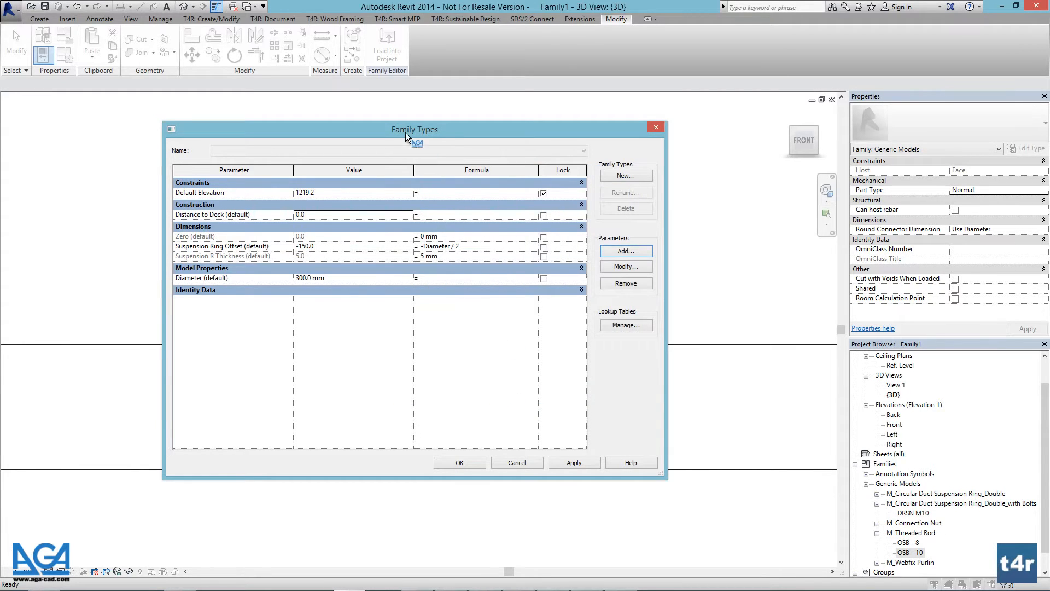
pyautogui.moveTo(405, 132); pyautogui.dragTo(455, 113)
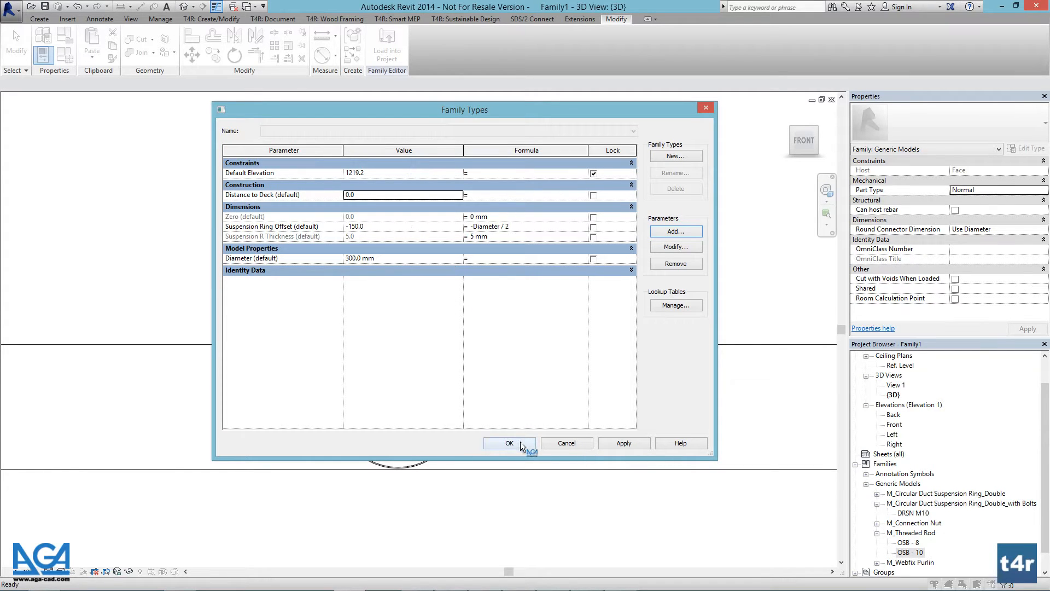
pyautogui.moveTo(450, 107); pyautogui.dragTo(735, 88)
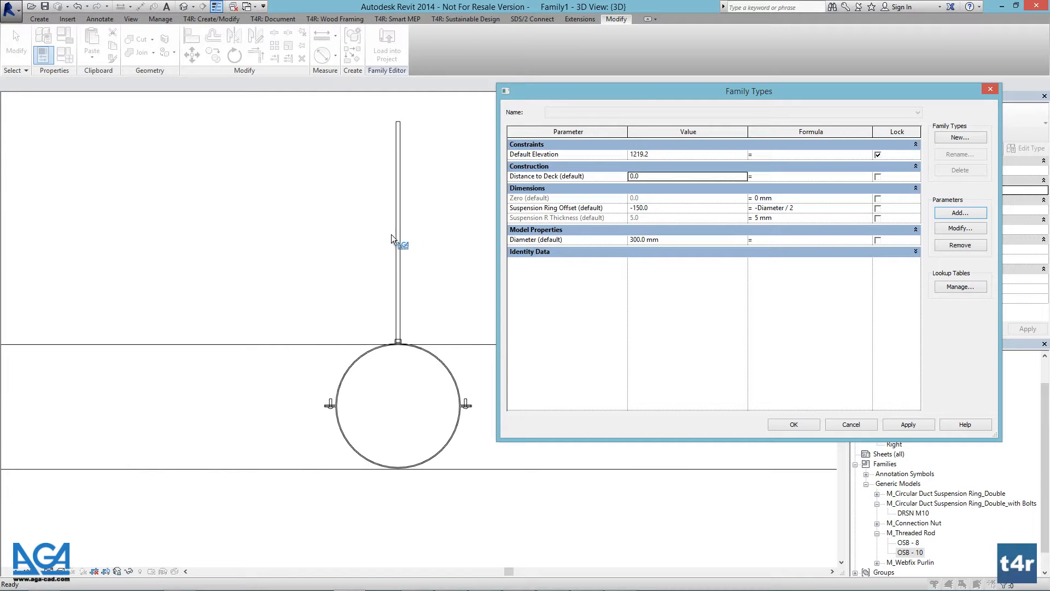
pyautogui.click(803, 424)
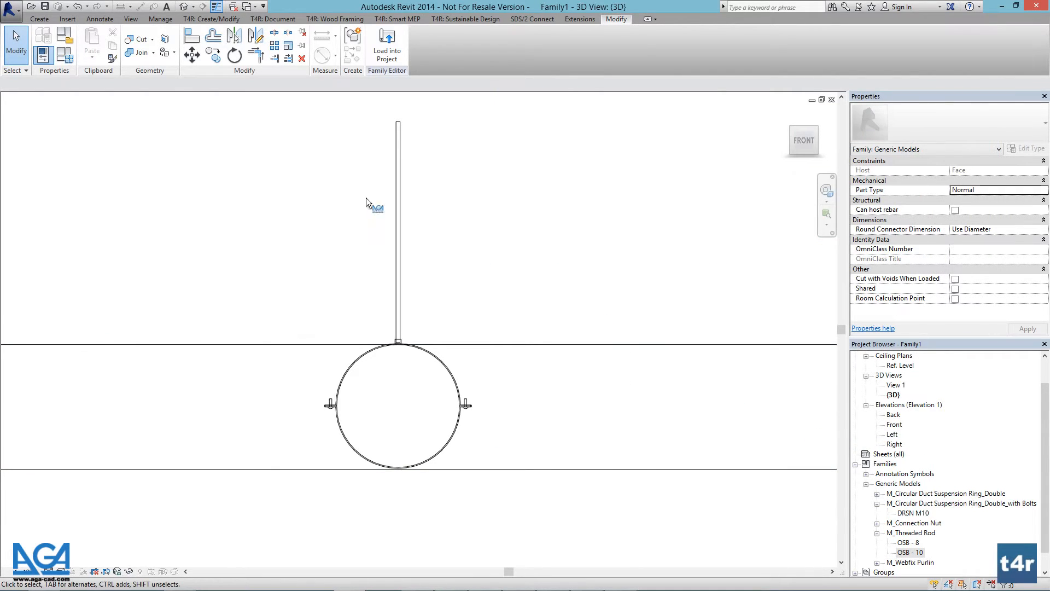
# - In the Front elevation, draw a horizontal reference plane through the suspension ring's centre, about 149 mm below the Ref. Level
pyautogui.click(40, 20)
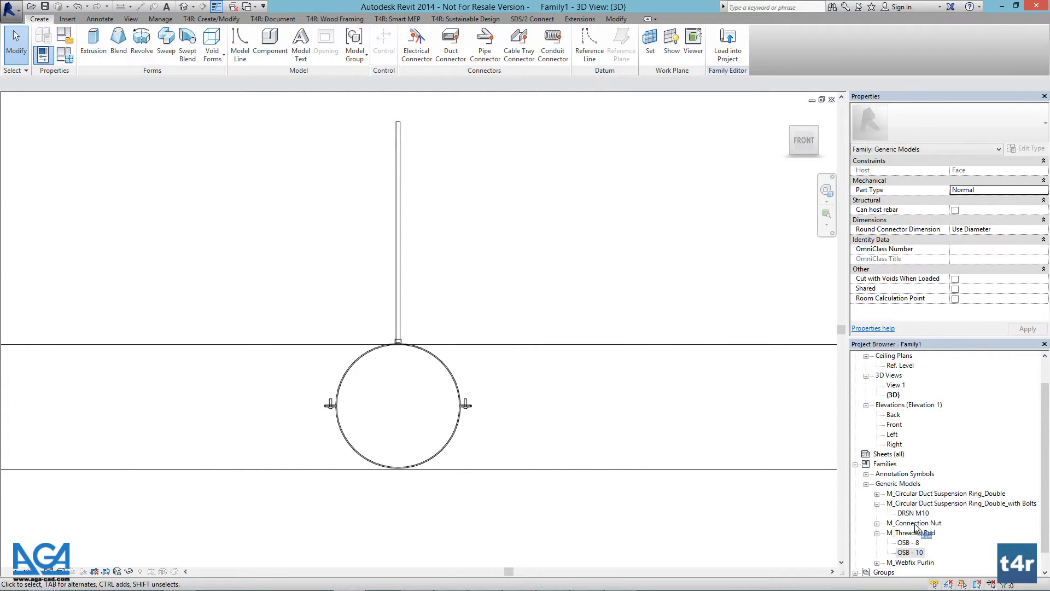
pyautogui.click(892, 434)
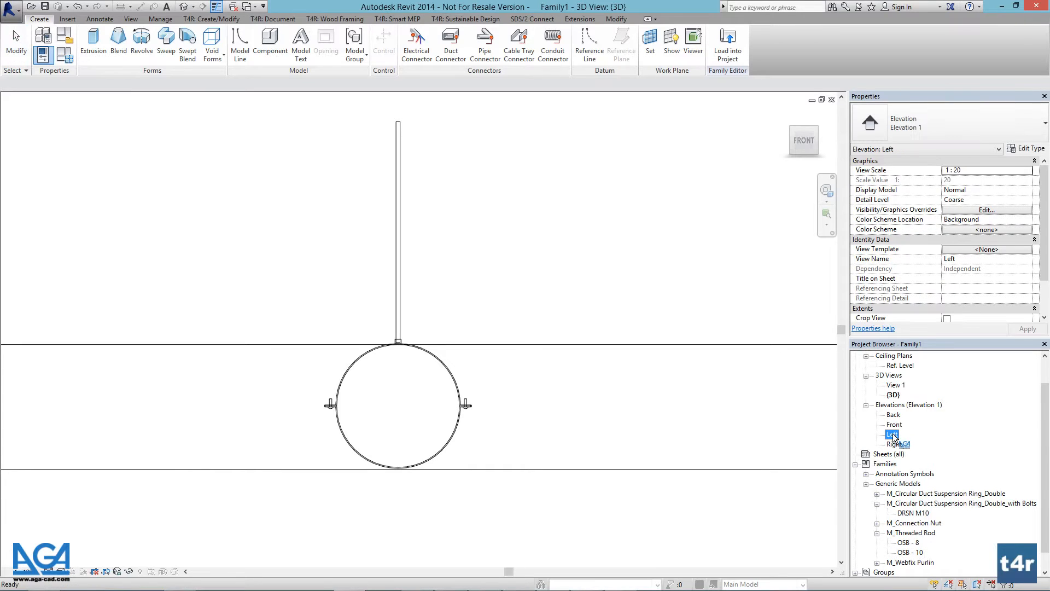
pyautogui.doubleClick(893, 425)
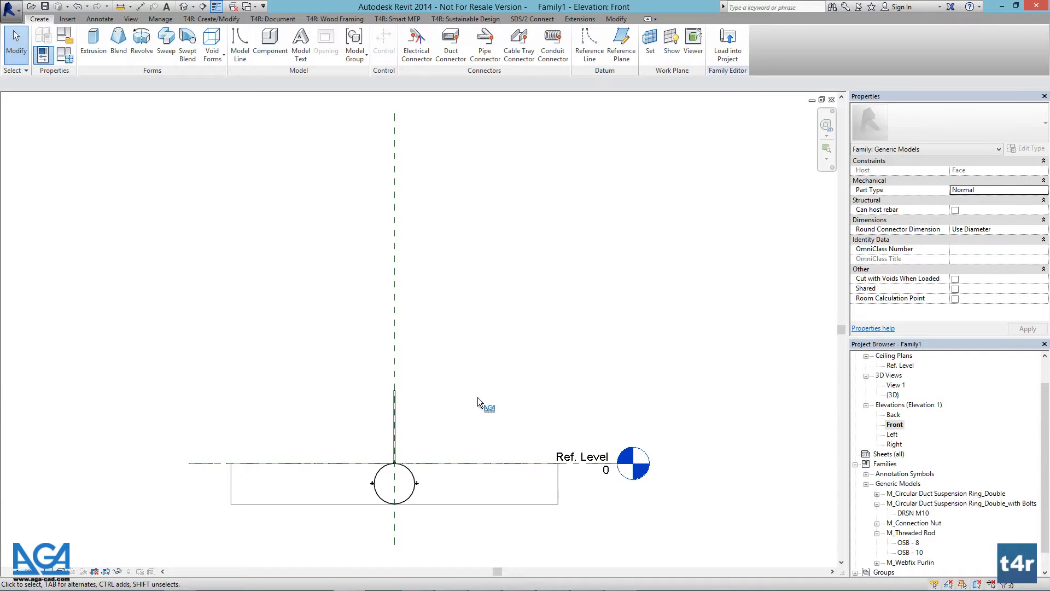
pyautogui.scroll(5, 405, 383)
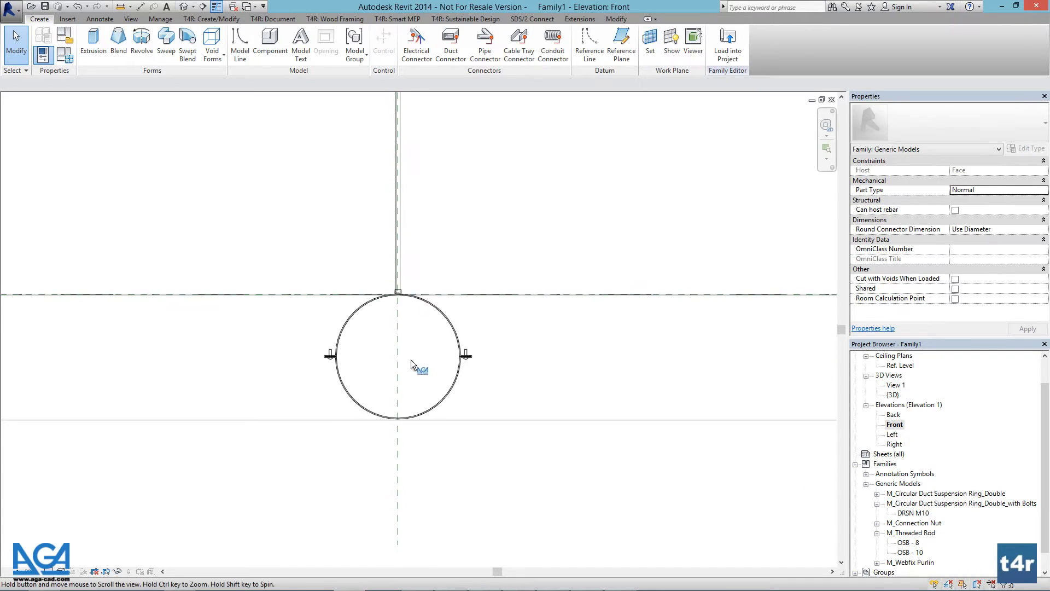
pyautogui.click(622, 43)
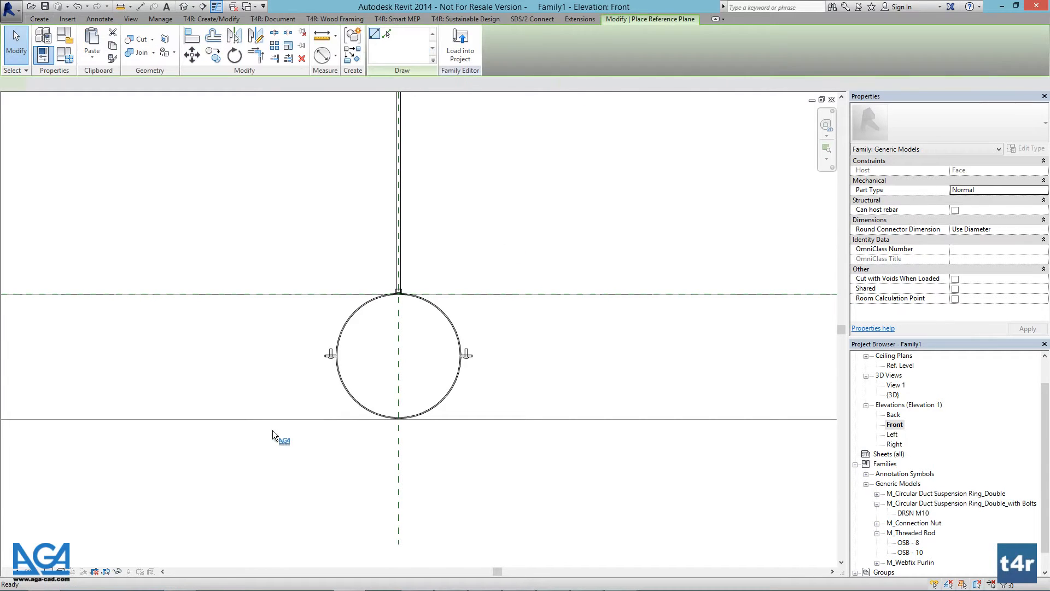
pyautogui.click(241, 355)
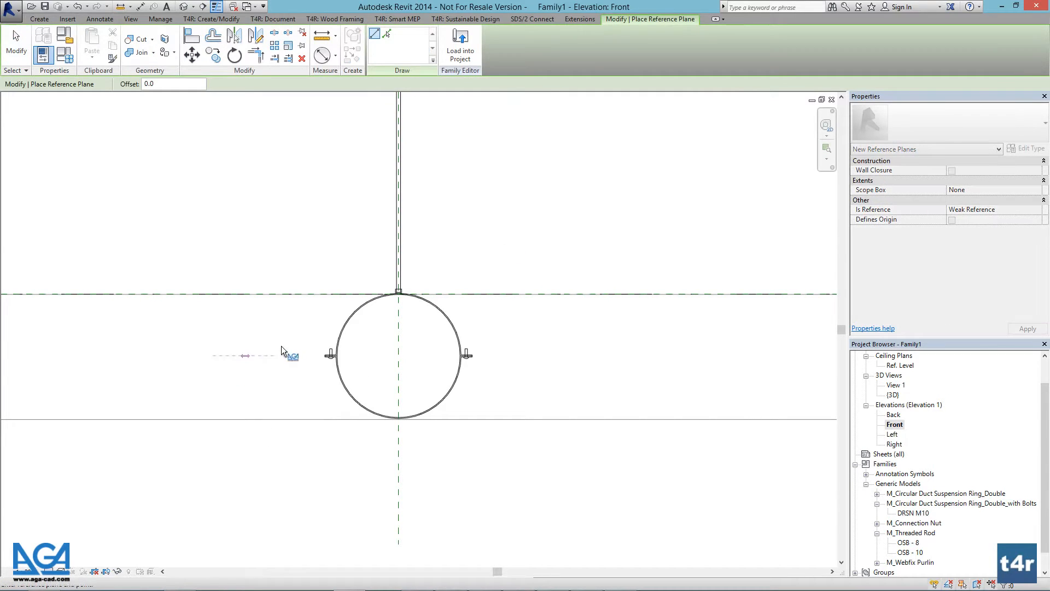
pyautogui.click(607, 355)
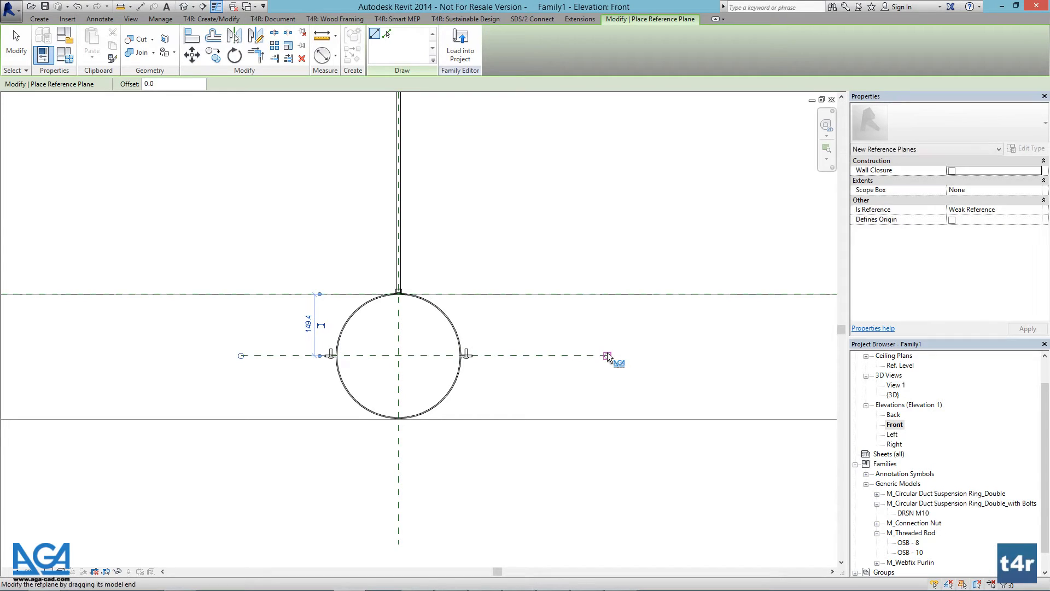
pyautogui.press('Escape')
pyautogui.press('Escape')
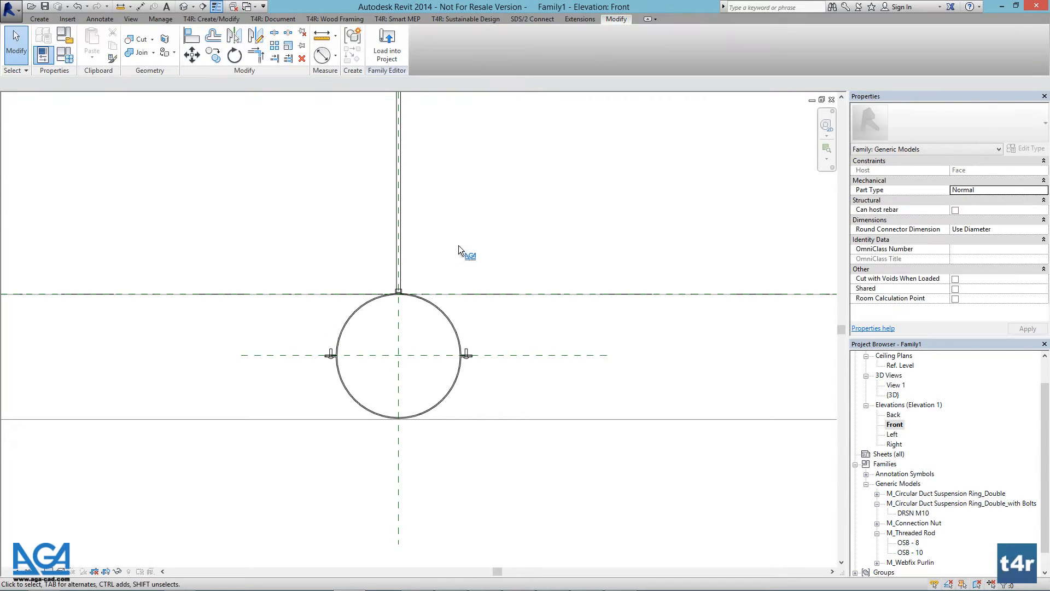
# - Draw a second horizontal reference plane above the Ref. Level, crossing the upper part of the threaded rod
pyautogui.scroll(-3, 470, 310)
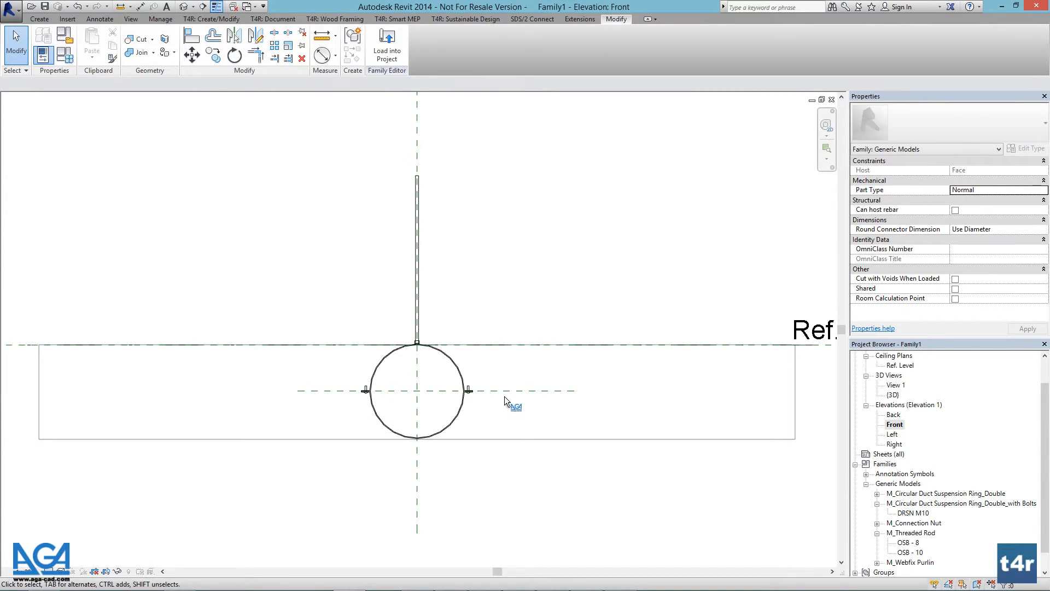
pyautogui.click(40, 18)
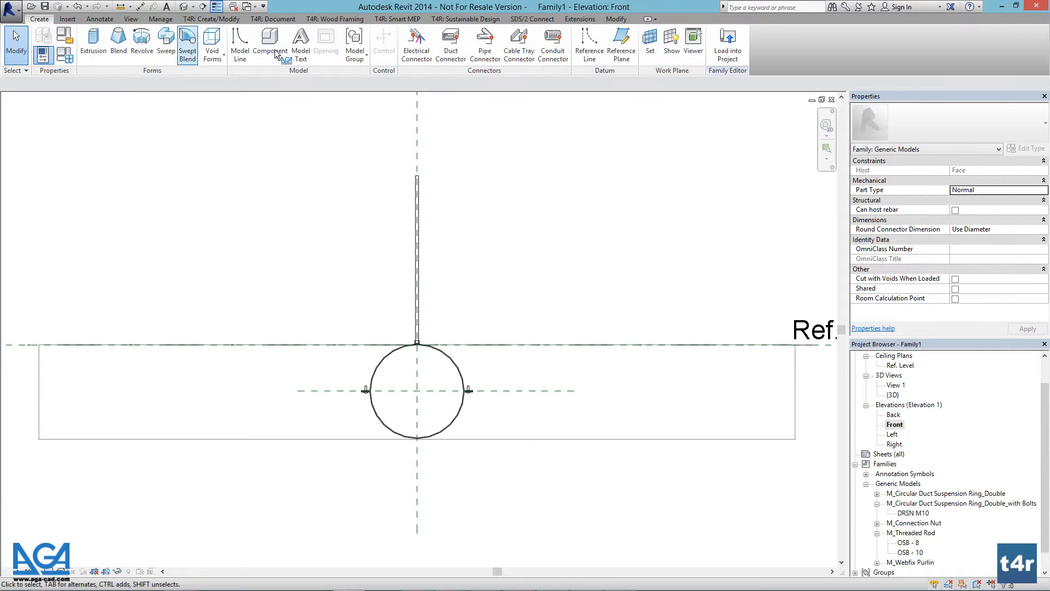
pyautogui.click(622, 47)
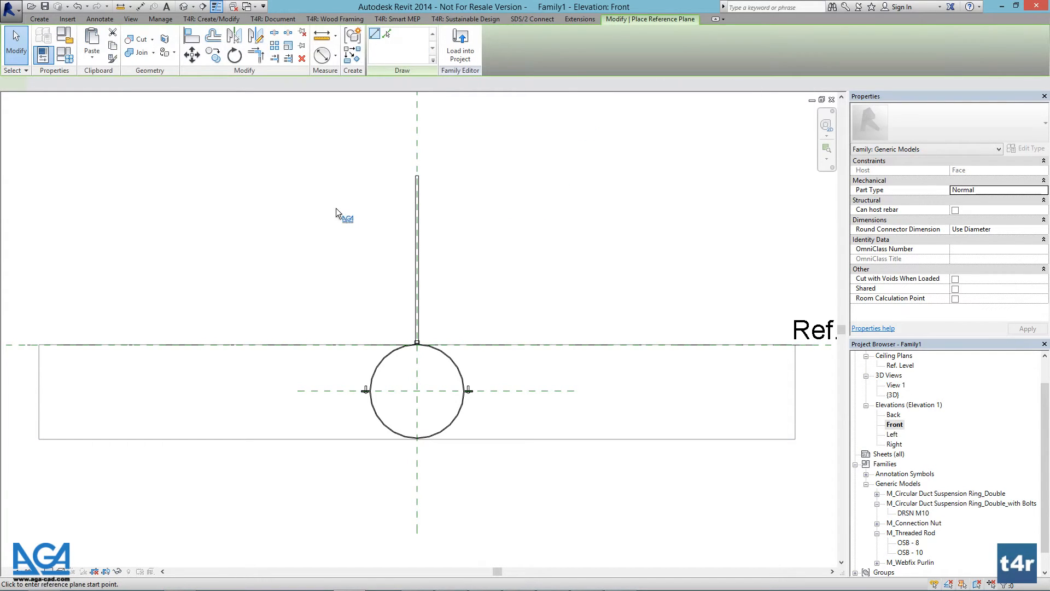
pyautogui.click(284, 216)
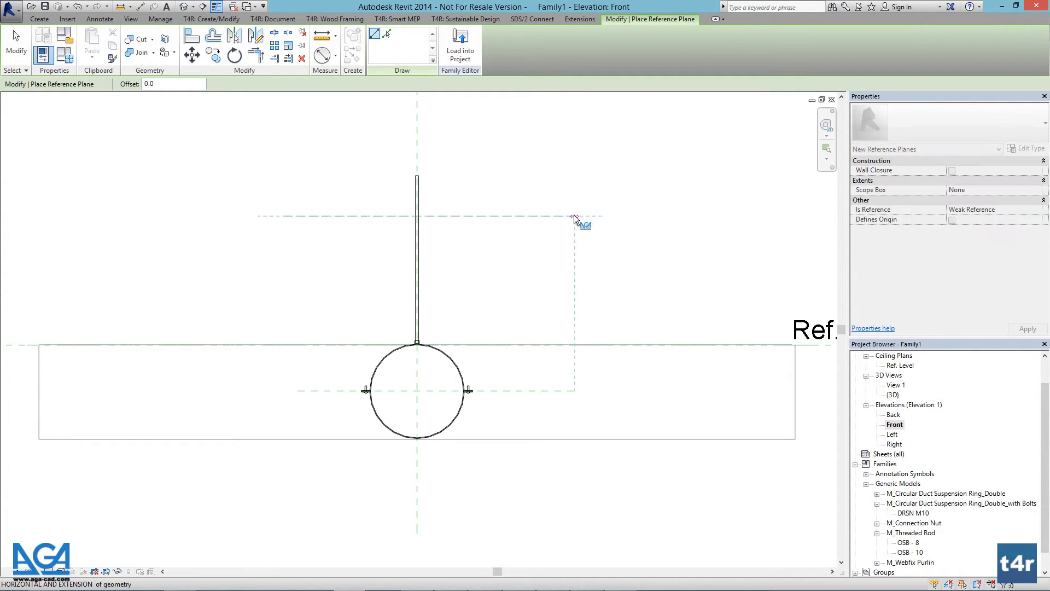
pyautogui.click(574, 215)
pyautogui.press('Escape')
pyautogui.press('Escape')
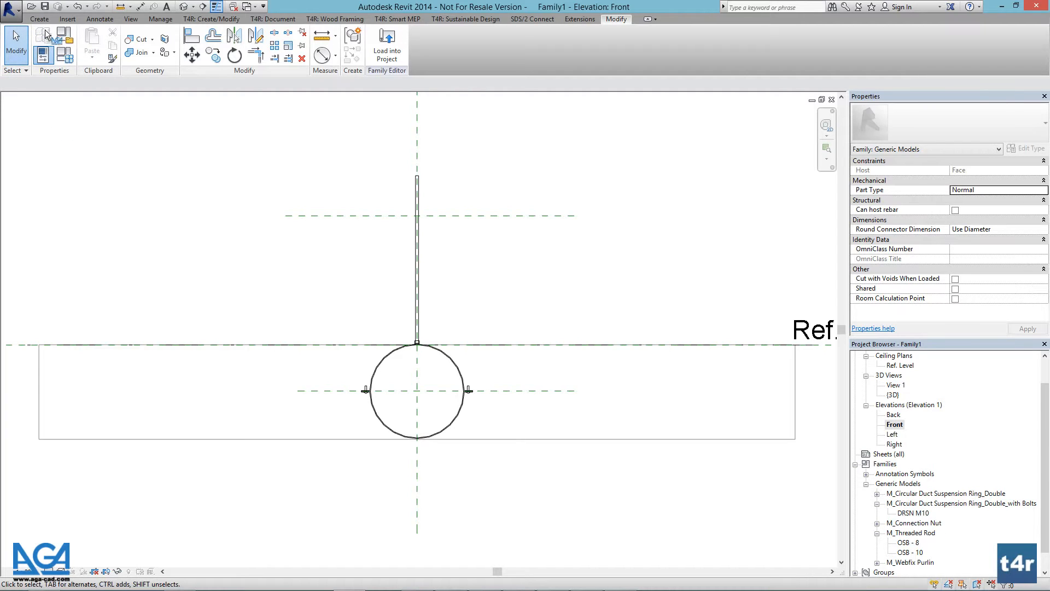
# - Place an aligned dimension between the Ref. Level and the reference plane through the ring's centre
pyautogui.click(97, 19)
pyautogui.click(46, 52)
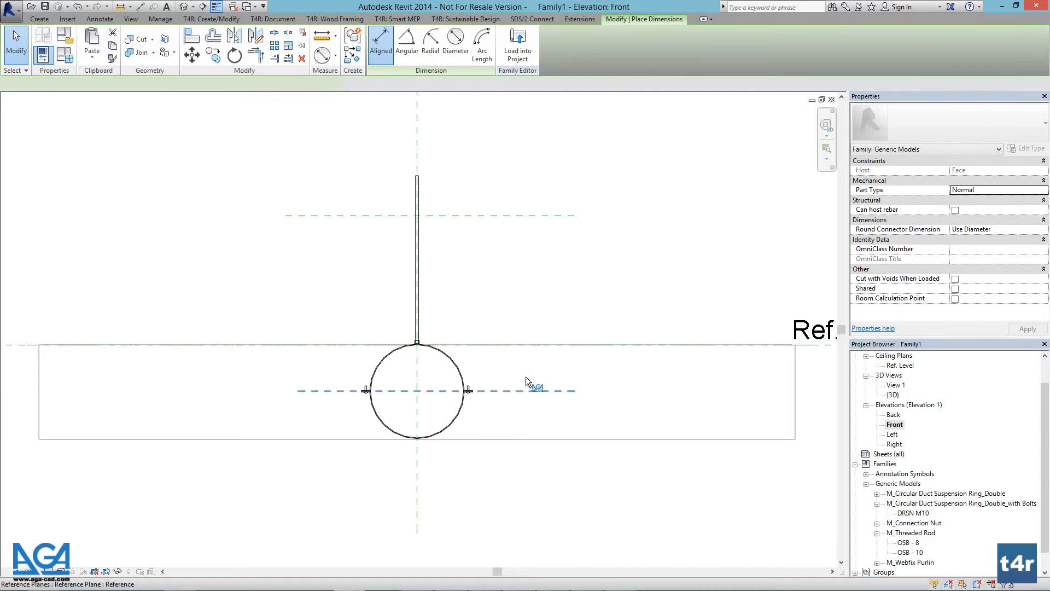
pyautogui.press('Tab')
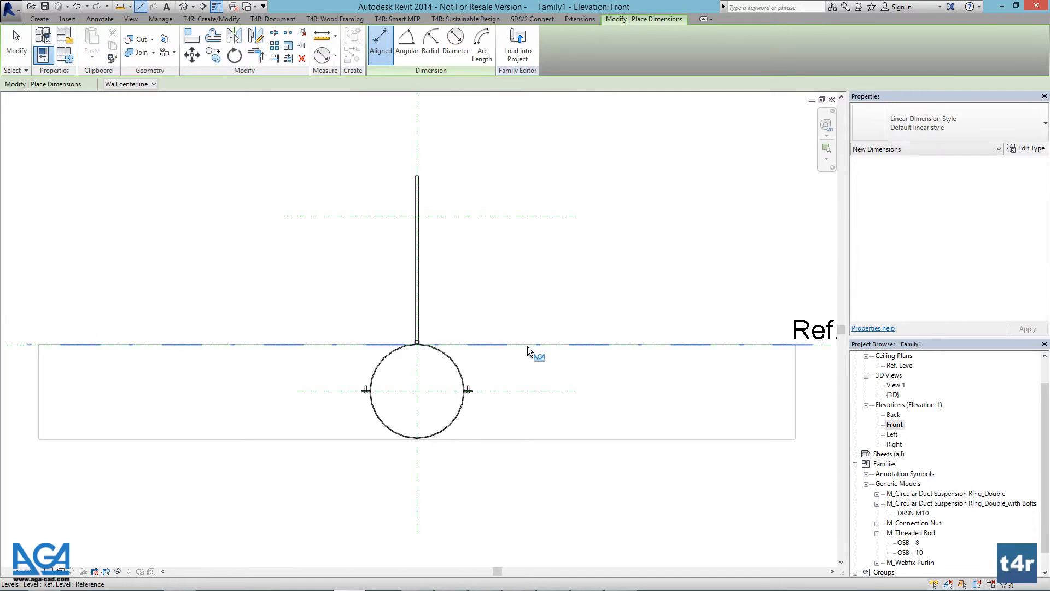
pyautogui.click(527, 346)
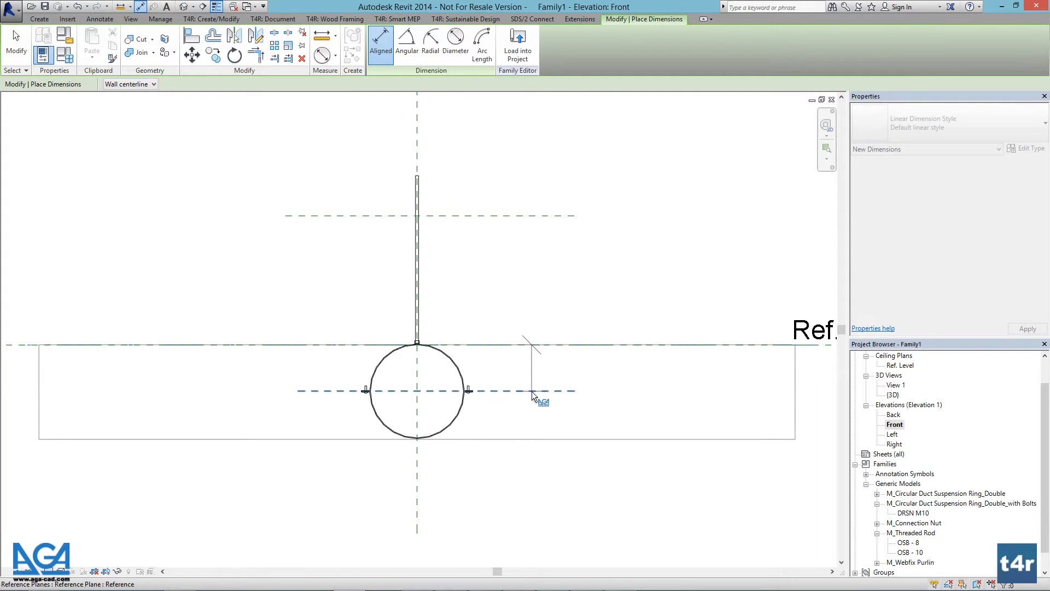
pyautogui.click(531, 391)
pyautogui.click(557, 367)
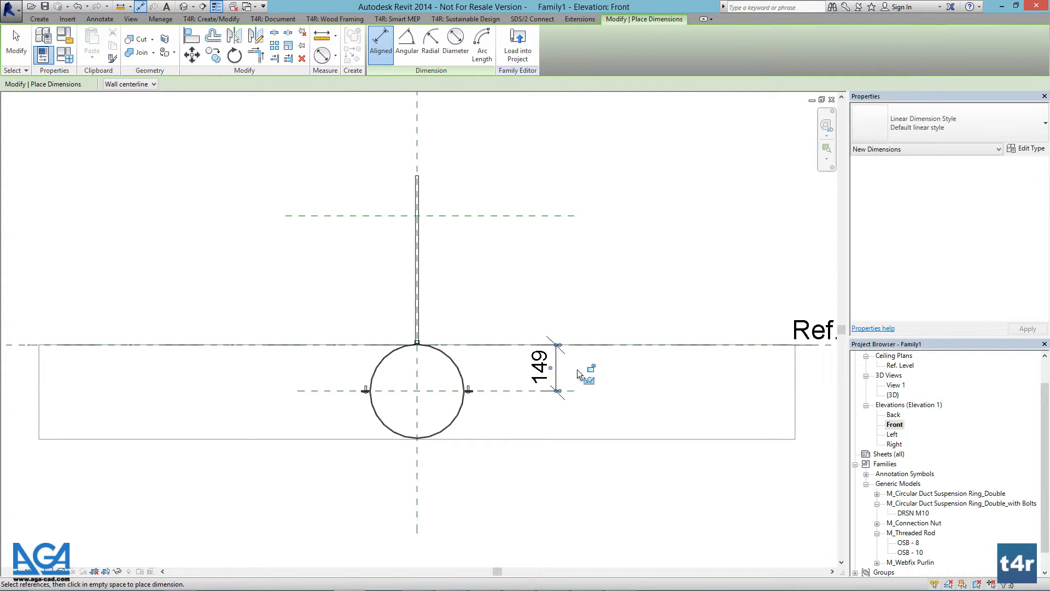
# - Place an aligned dimension between the ring-centre reference plane and the upper reference plane crossing the threaded rod
pyautogui.press('Escape')
pyautogui.press('Escape')
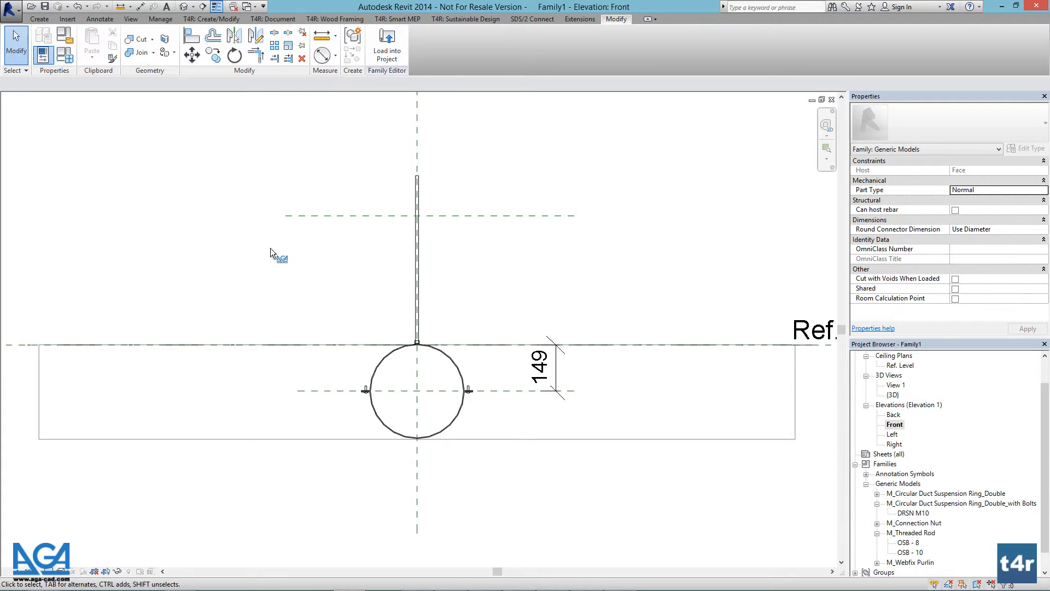
pyautogui.click(39, 21)
pyautogui.click(100, 19)
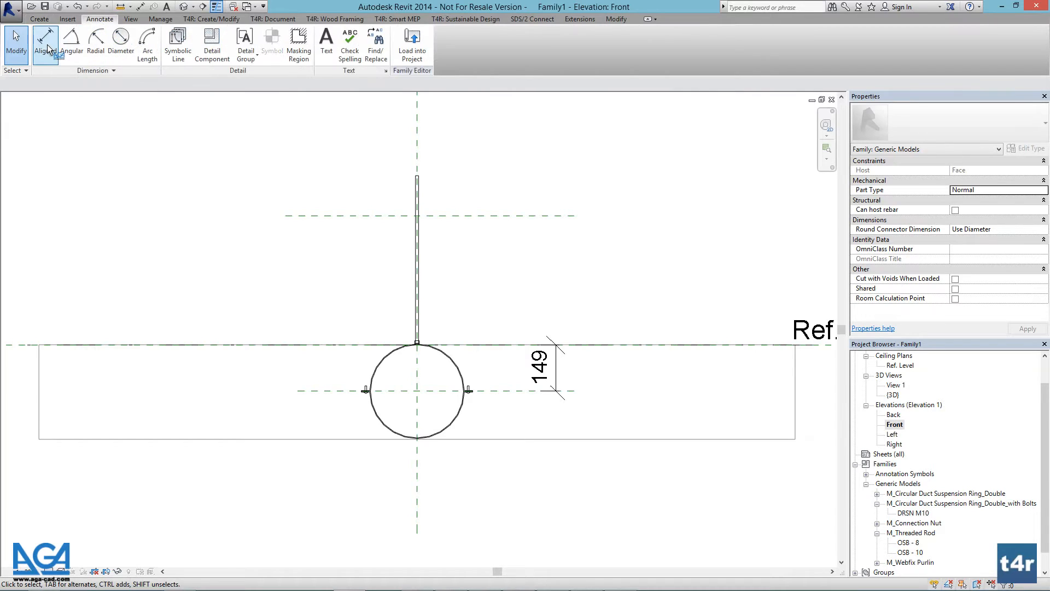
pyautogui.click(46, 46)
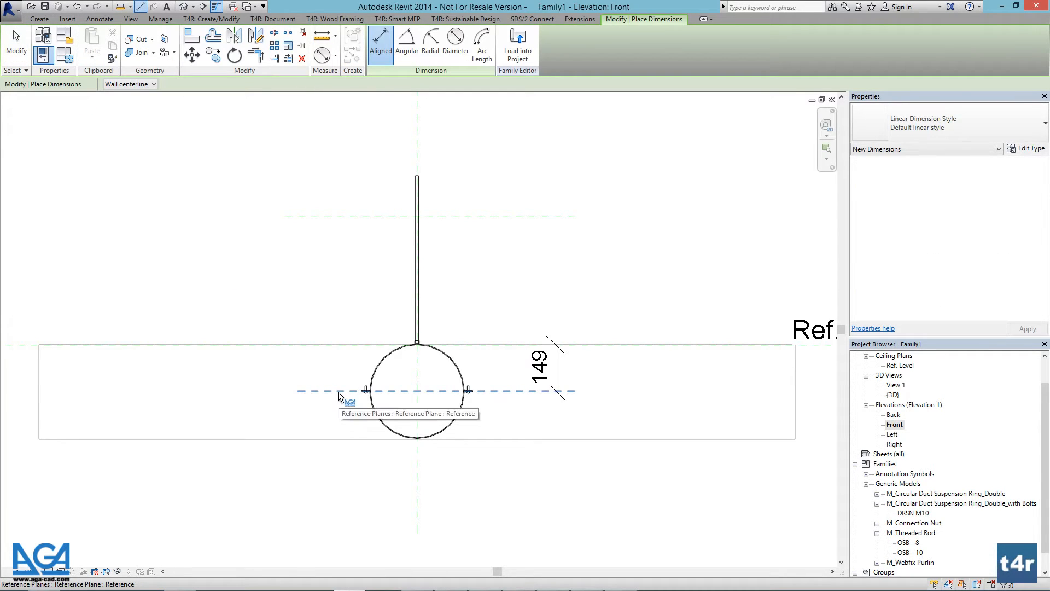
pyautogui.click(338, 392)
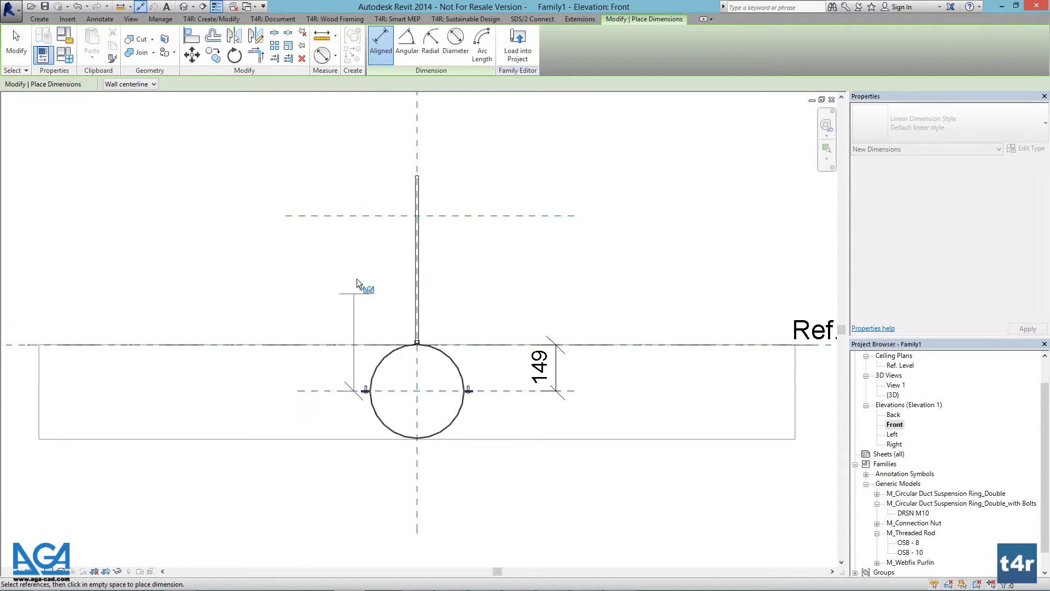
pyautogui.click(349, 215)
pyautogui.click(304, 311)
pyautogui.press('Escape')
pyautogui.press('Escape')
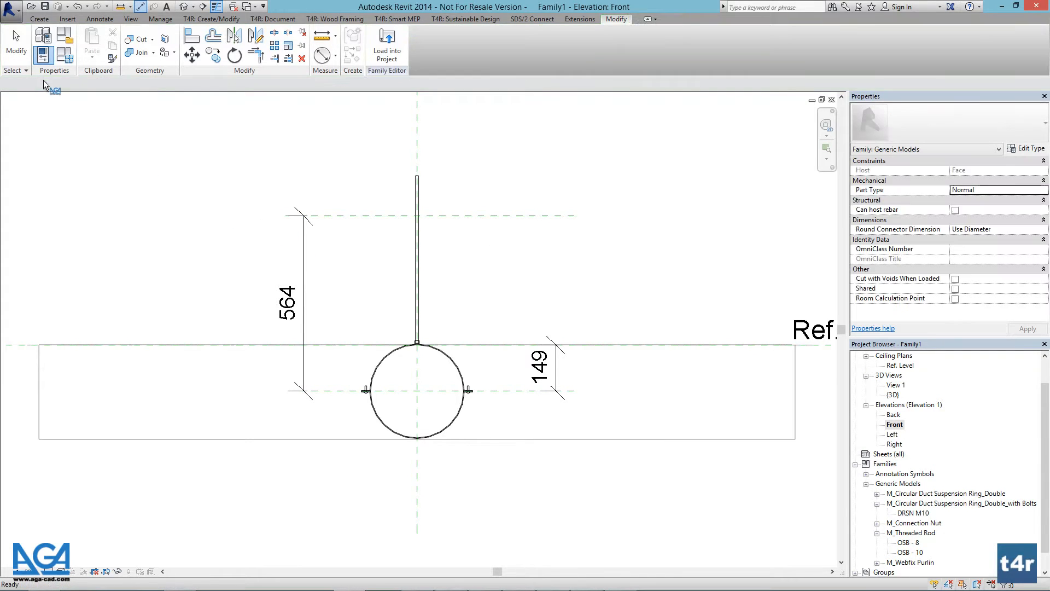
# - Set the Distance to Deck parameter to 500 in the family types and apply it
pyautogui.click(65, 55)
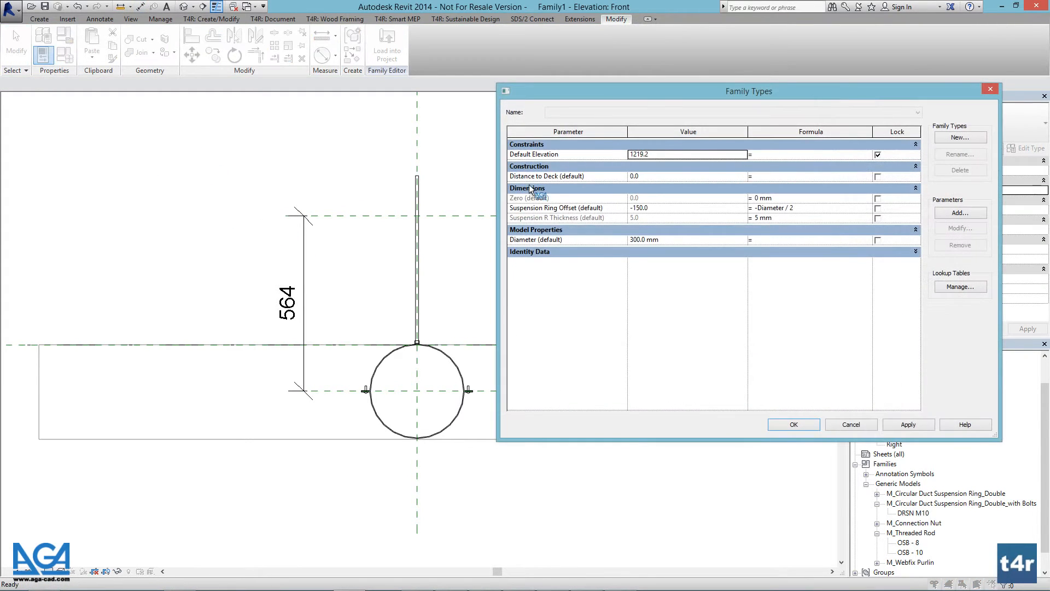
pyautogui.click(660, 179)
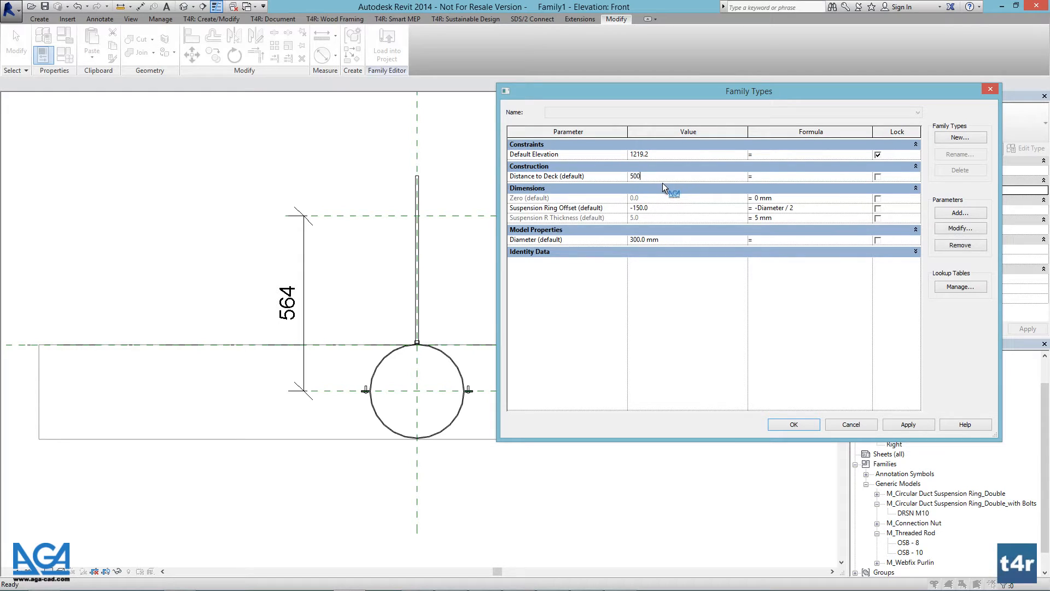
pyautogui.click(905, 423)
pyautogui.click(805, 425)
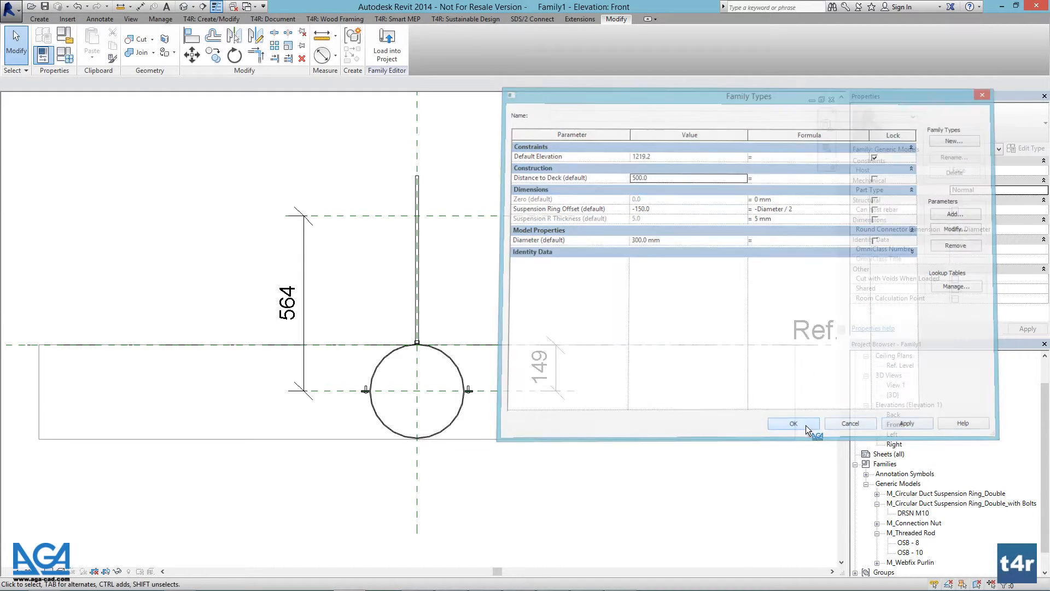
# - Label the dimension between the ring-centre plane and the upper reference plane with the Distance to Deck parameter
pyautogui.click(300, 247)
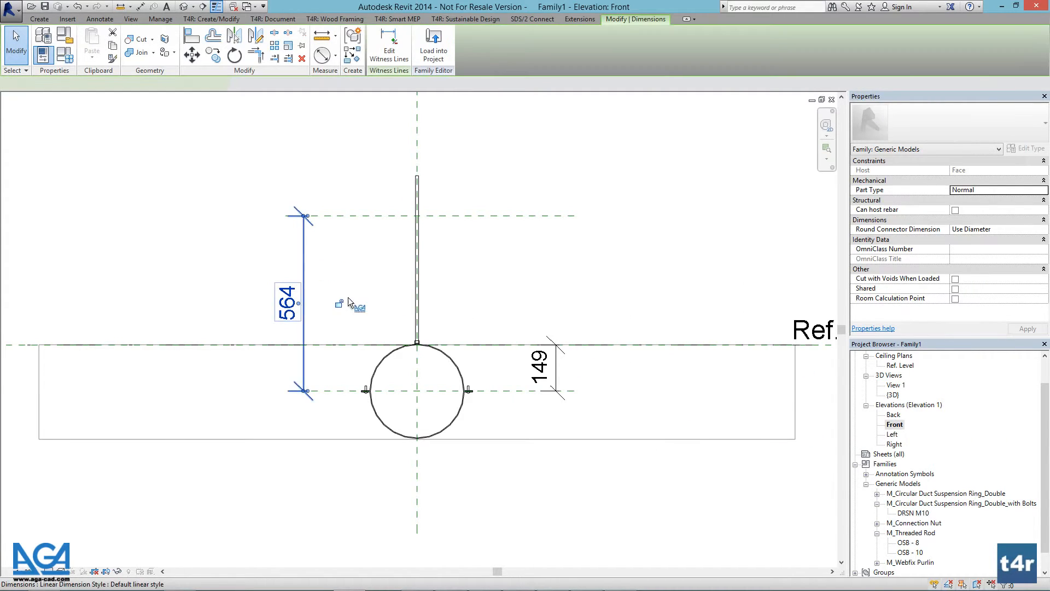
pyautogui.click(271, 83)
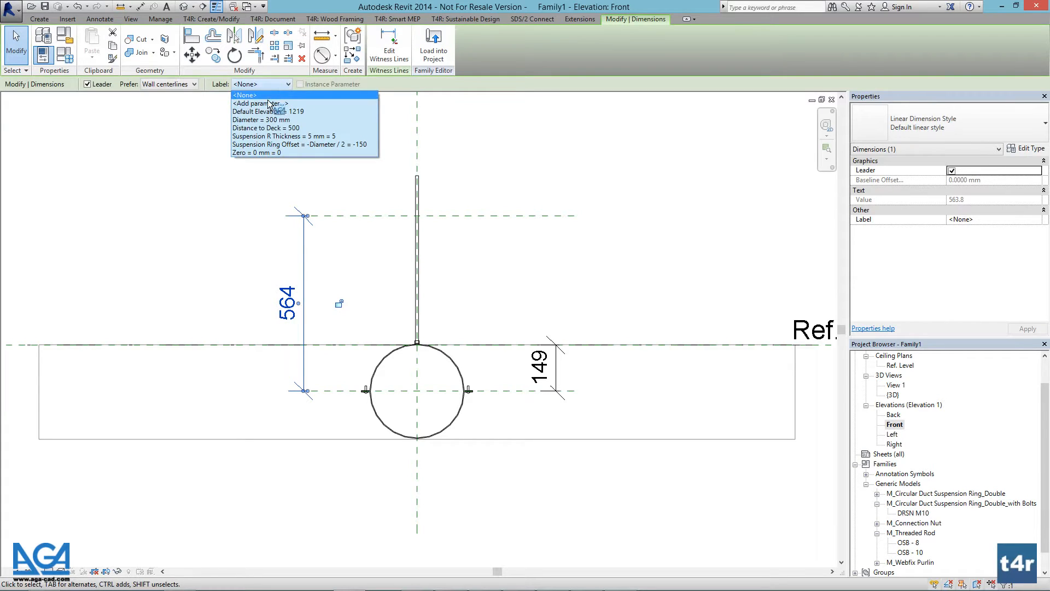
pyautogui.click(262, 132)
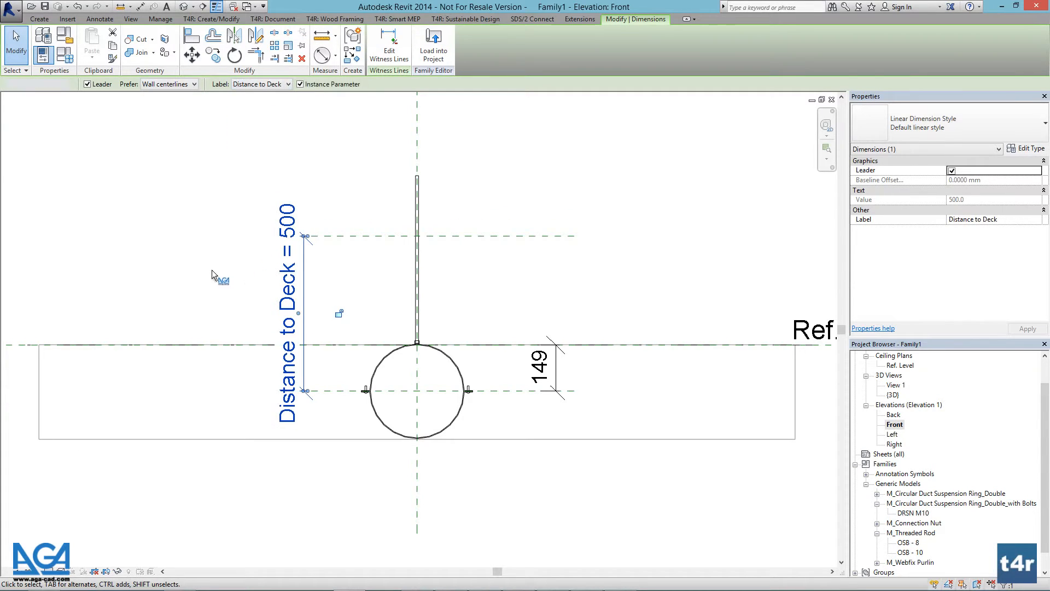
pyautogui.click(214, 272)
# - Check which parameters are available to label the dimension between the Ref. Level and the ring-centre plane
pyautogui.moveTo(359, 337); pyautogui.dragTo(342, 335, button='middle')
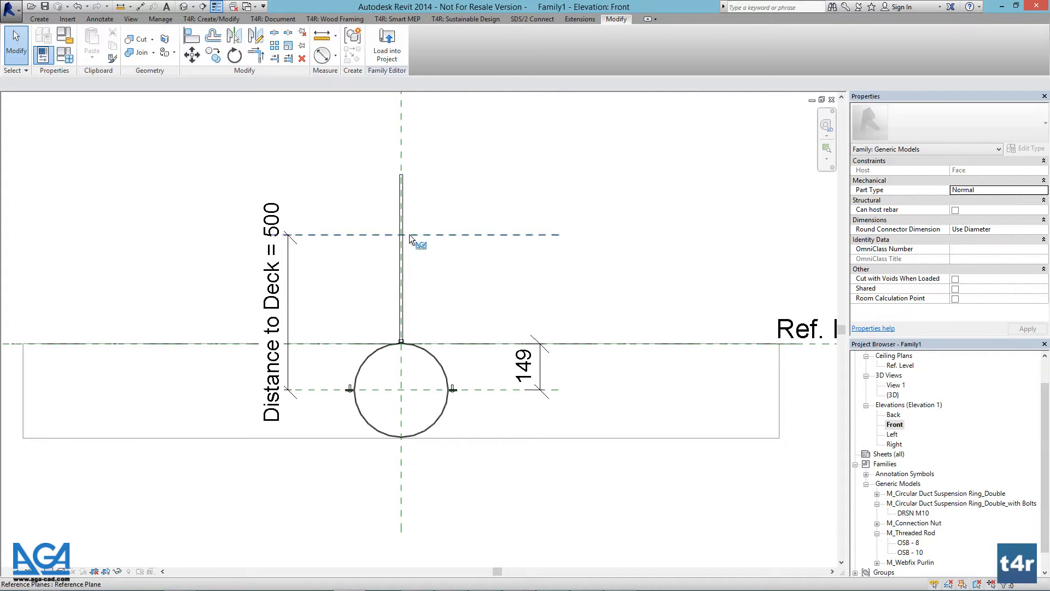
pyautogui.scroll(2, 402, 239)
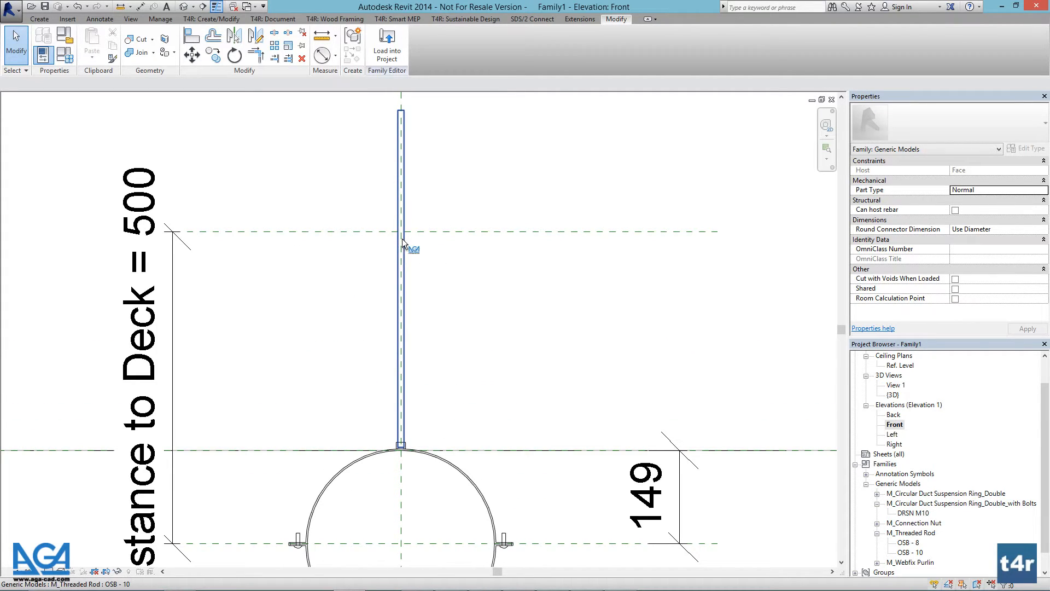
pyautogui.scroll(-1, 402, 241)
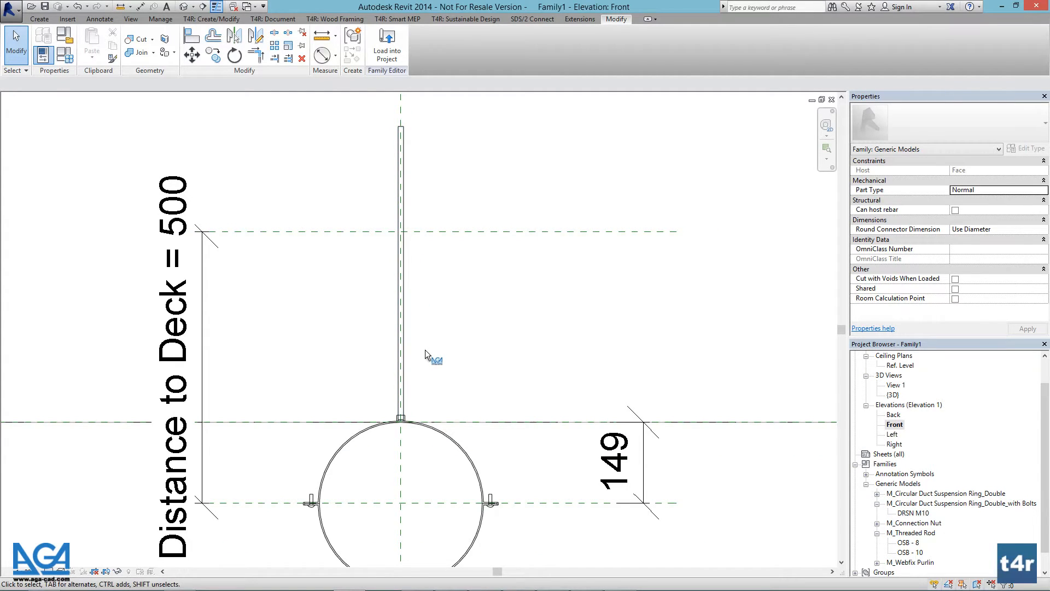
pyautogui.moveTo(432, 353); pyautogui.dragTo(423, 293, button='middle')
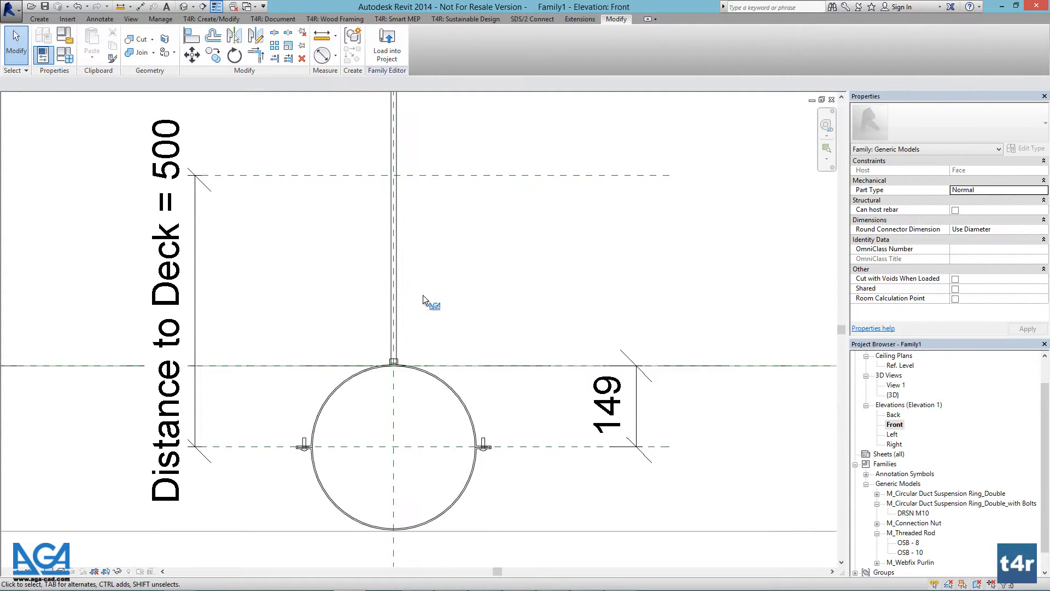
pyautogui.click(637, 401)
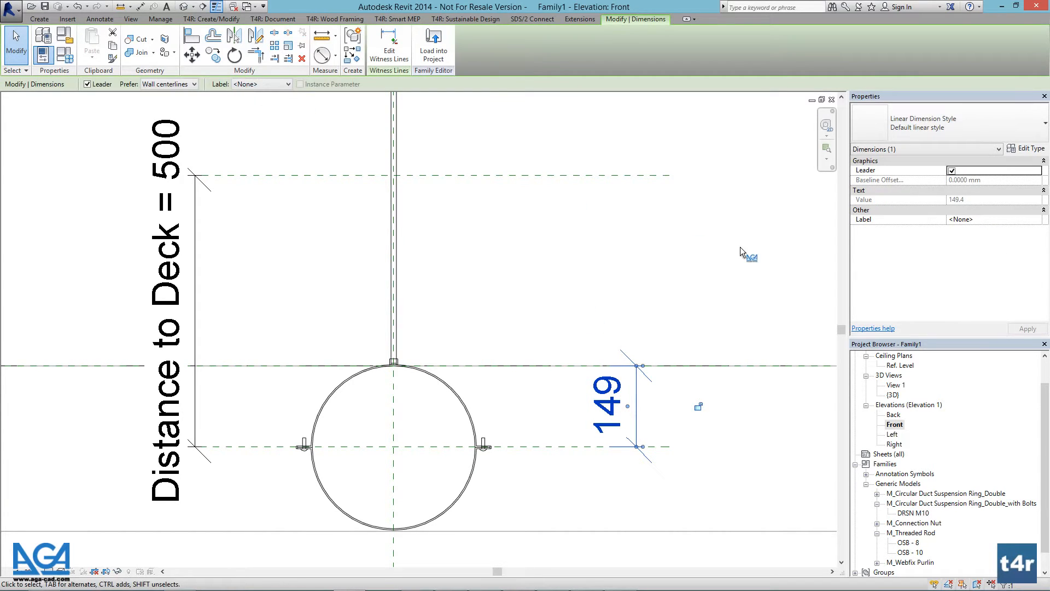
pyautogui.click(261, 83)
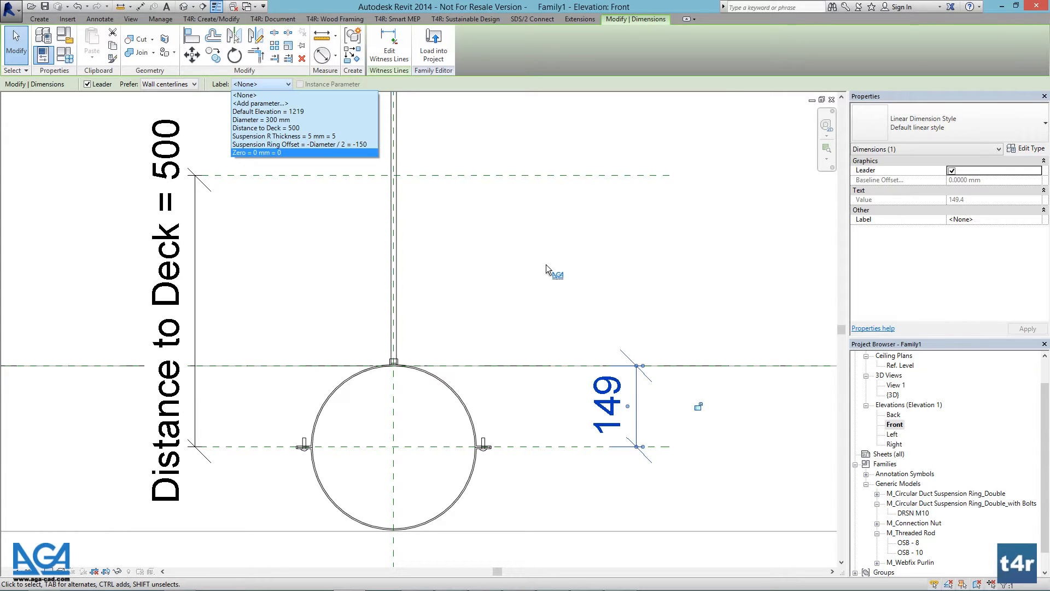
pyautogui.click(546, 264)
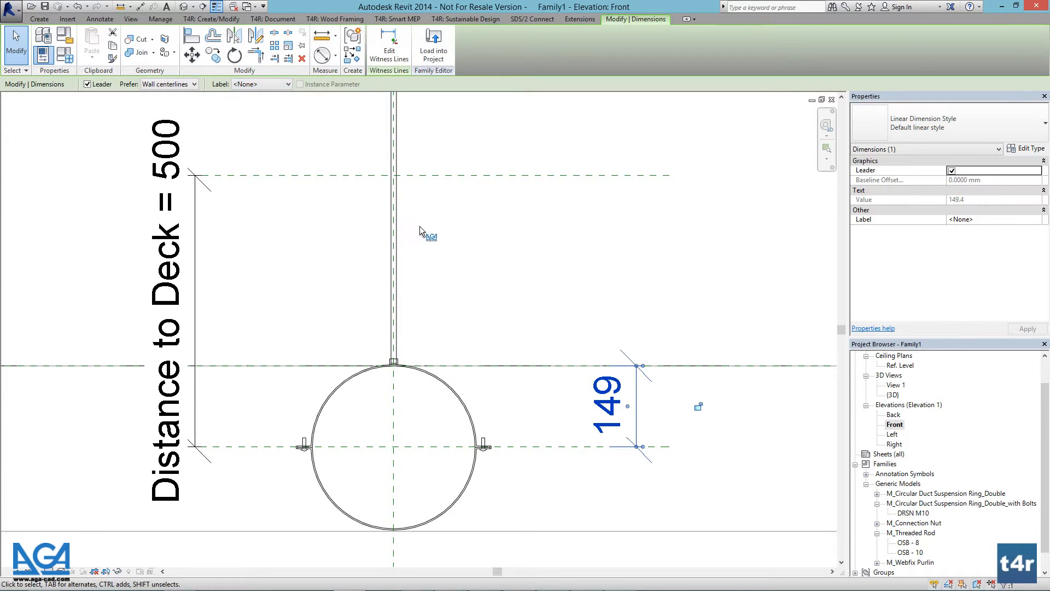
# - Add a length family parameter named Temporary SuspOff as an instance parameter under Dimensions
pyautogui.click(65, 57)
pyautogui.moveTo(661, 96); pyautogui.dragTo(516, 100)
pyautogui.click(846, 224)
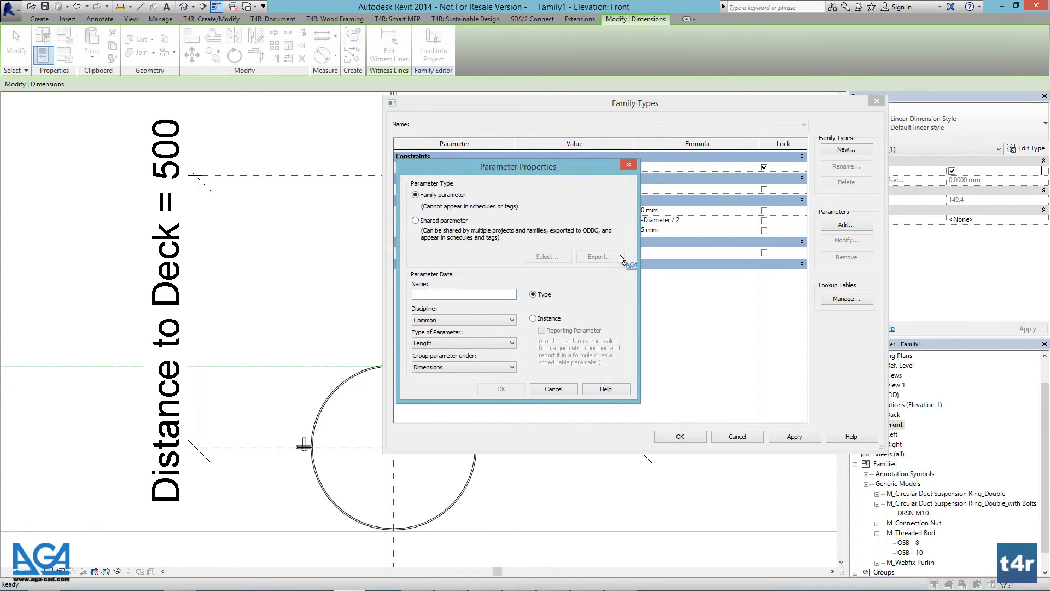
pyautogui.write('Temporary SuspOF')
pyautogui.press('BackSpace')
pyautogui.write('ff')
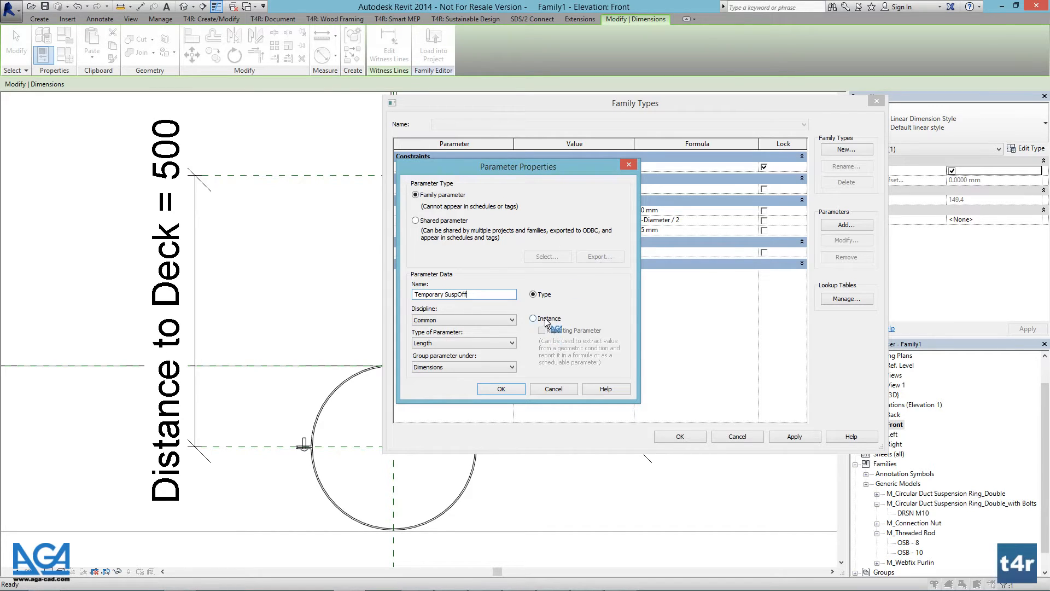
pyautogui.click(501, 388)
# - Give Temporary SuspOff the formula -Suspension Ring Offset and accept the family types
pyautogui.click(651, 221)
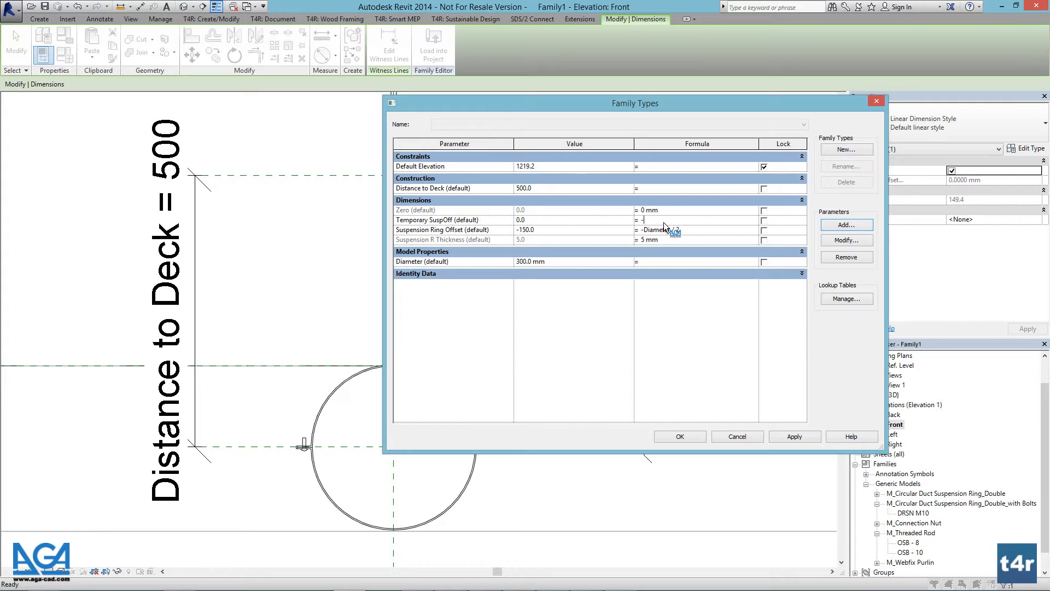
pyautogui.write('-Suspensio Ring Offset')
pyautogui.click(668, 239)
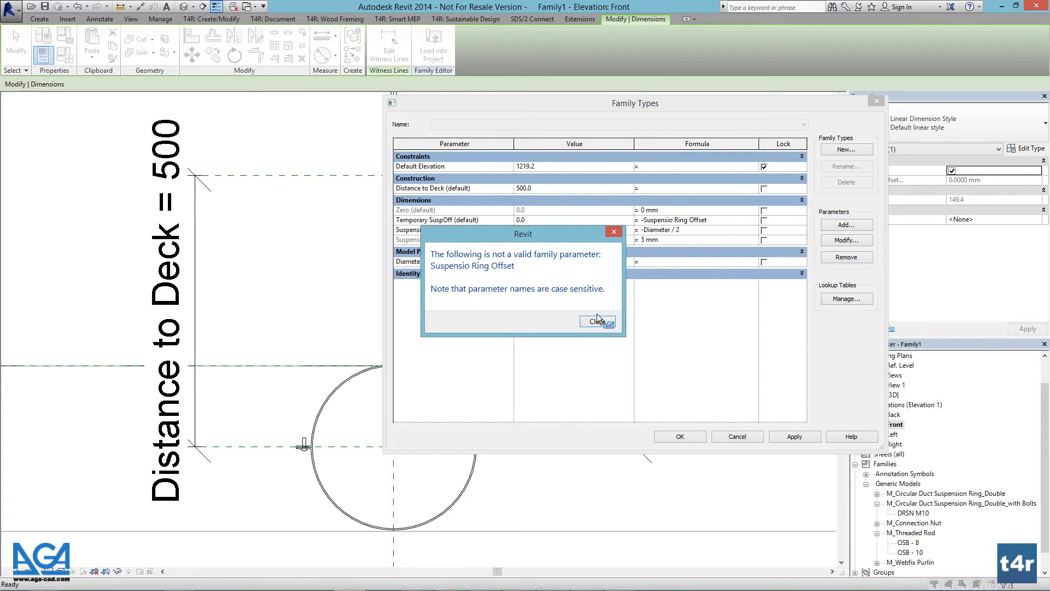
pyautogui.click(597, 320)
pyautogui.click(672, 220)
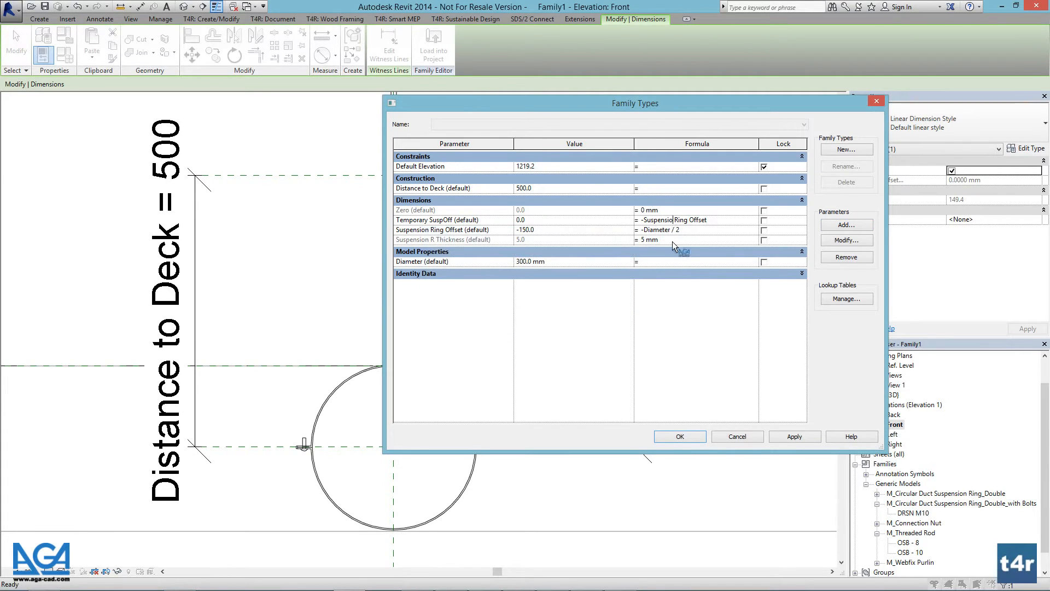
pyautogui.write('n')
pyautogui.press('Return')
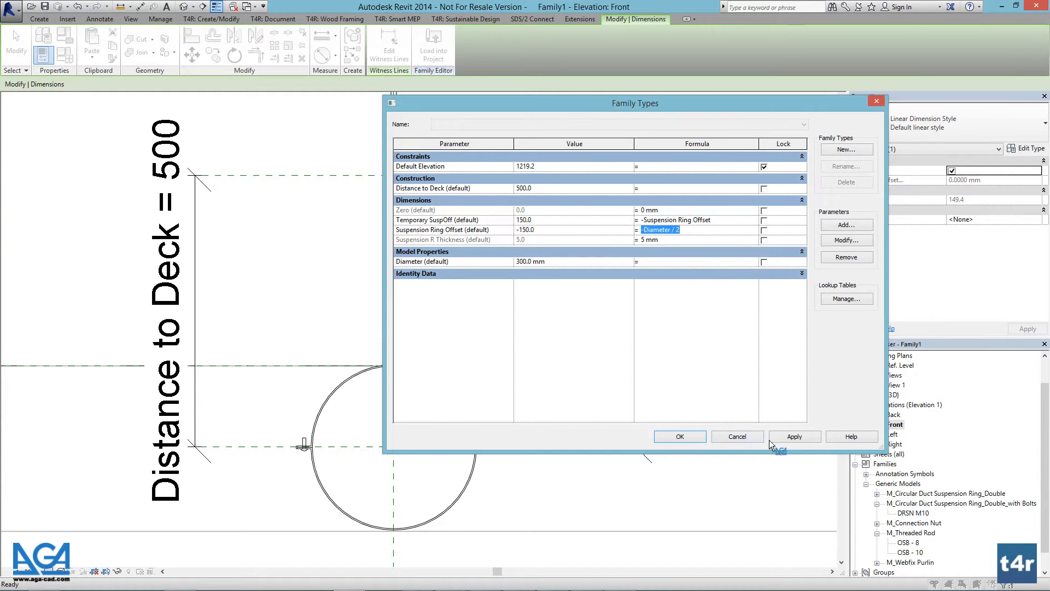
pyautogui.click(680, 436)
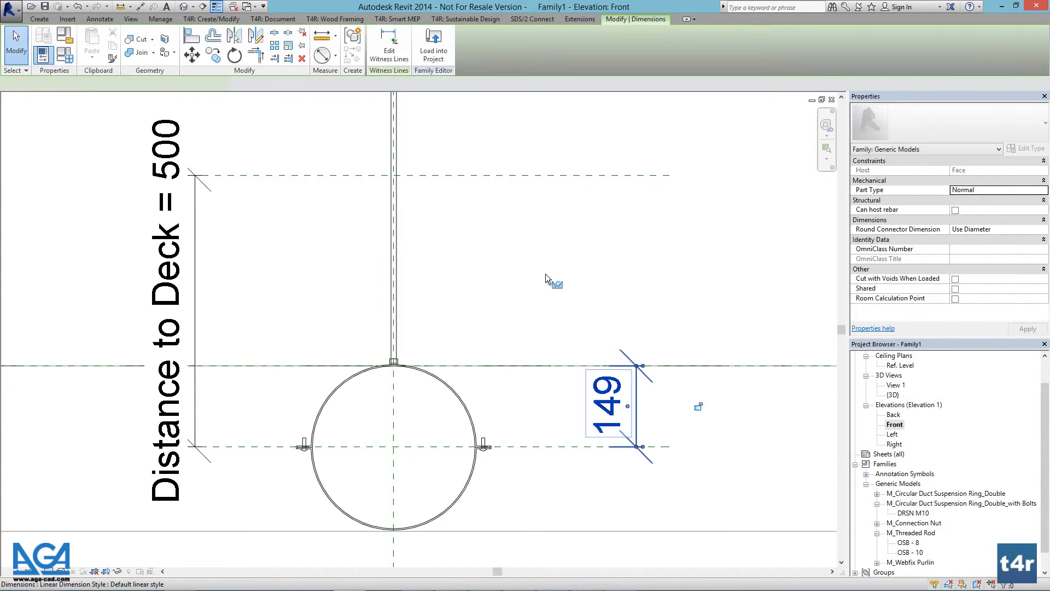
# - Label the dimension between the Ref. Level and the ring-centre plane with the Temporary SuspOff parameter
pyautogui.click(288, 83)
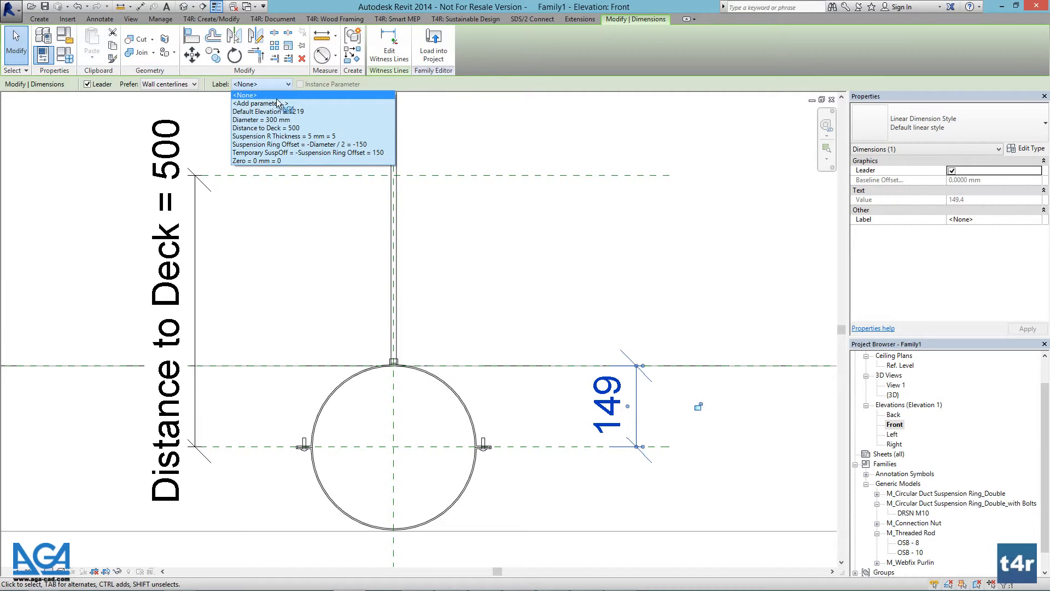
pyautogui.click(278, 153)
pyautogui.click(511, 306)
pyautogui.scroll(-2, 511, 306)
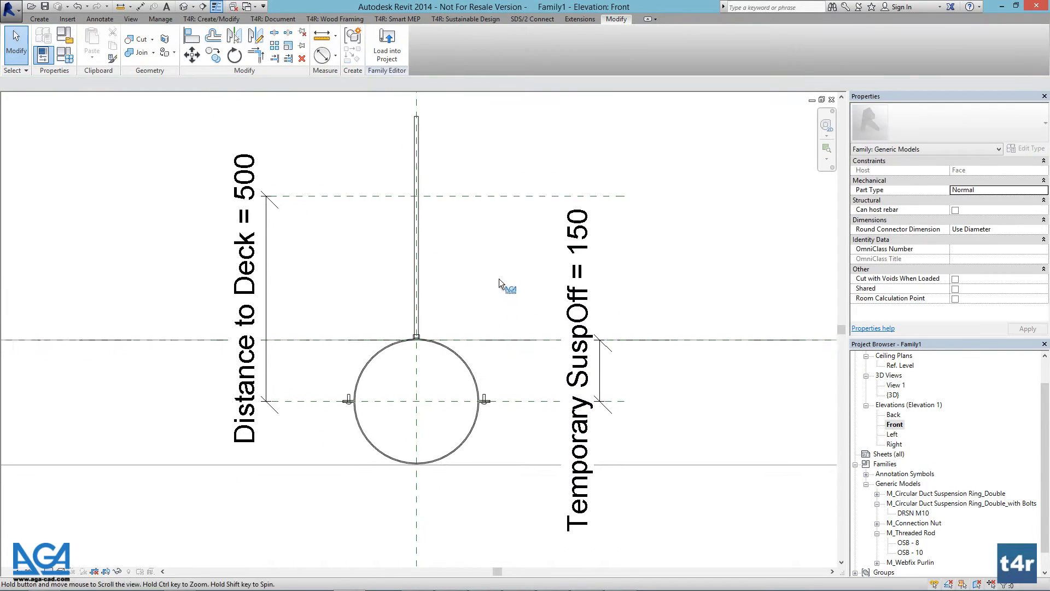
pyautogui.moveTo(499, 278); pyautogui.dragTo(494, 257, button='middle')
pyautogui.moveTo(473, 221); pyautogui.dragTo(464, 274, button='middle')
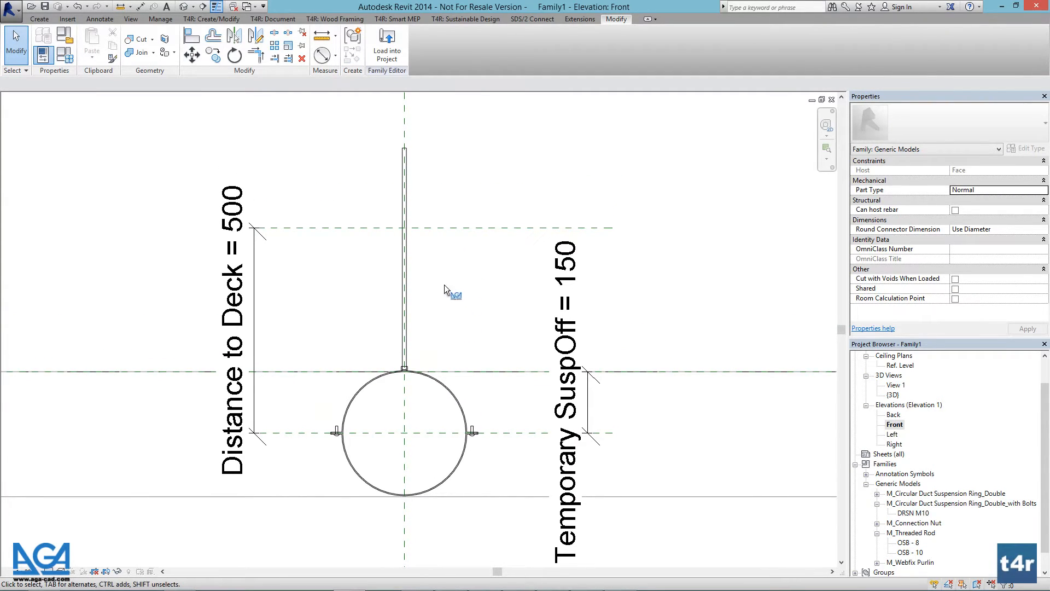
pyautogui.scroll(4, 418, 228)
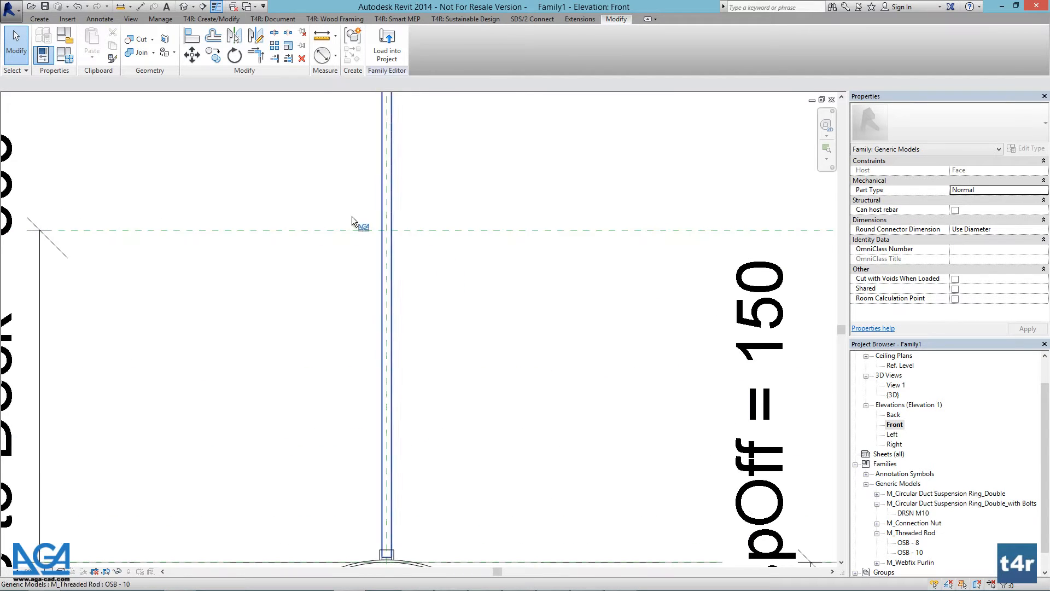
pyautogui.scroll(-3, 226, 222)
pyautogui.moveTo(227, 224); pyautogui.dragTo(306, 214, button='middle')
pyautogui.scroll(-2, 306, 219)
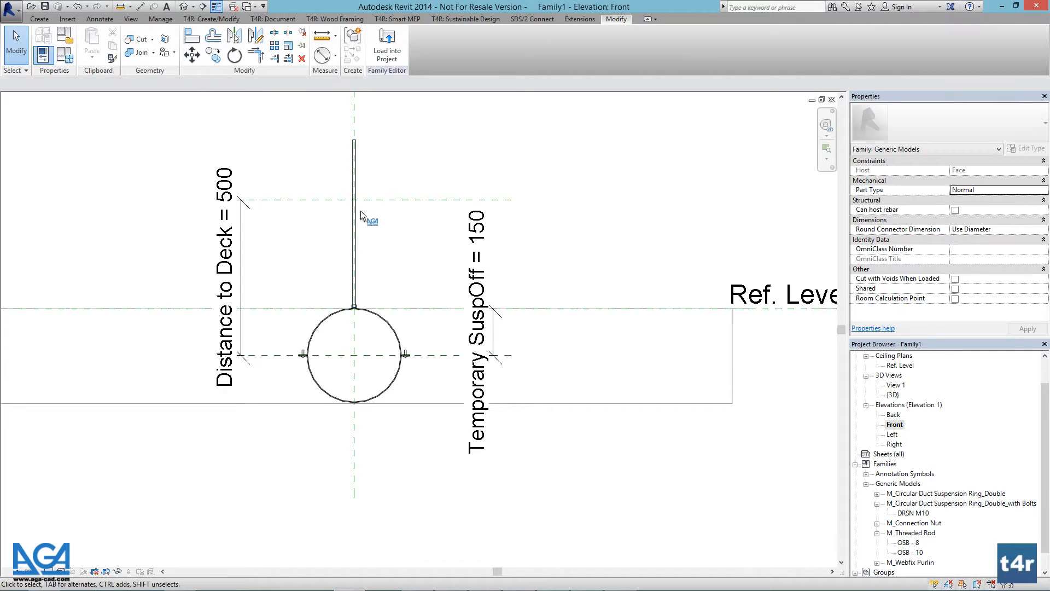
# - Add the shared parameter Rod Length from the Pipe/Duct Hanger System group as an instance parameter under Dimensions
pyautogui.click(70, 60)
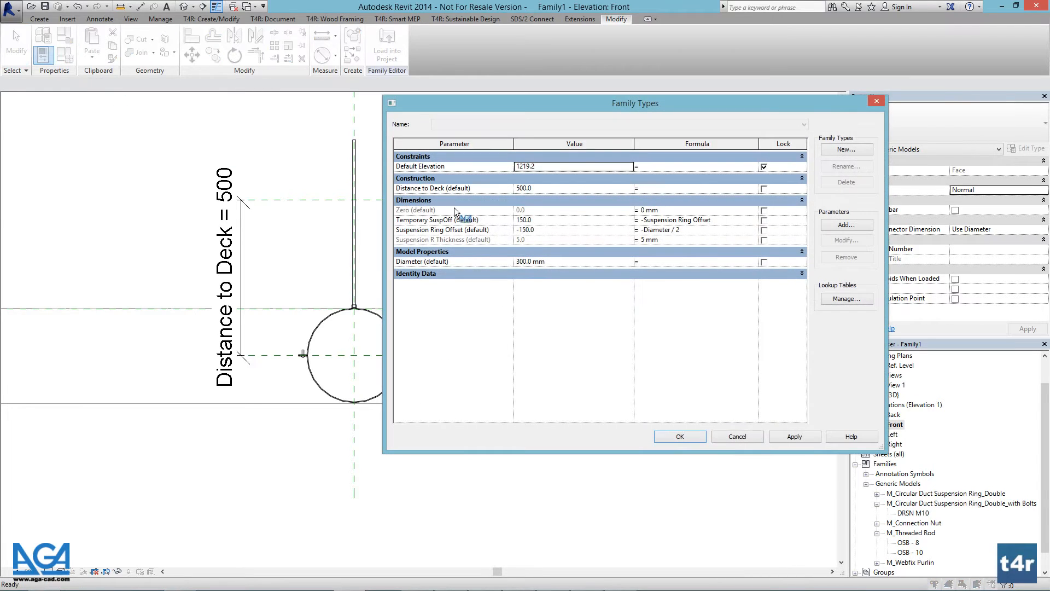
pyautogui.moveTo(532, 110); pyautogui.dragTo(628, 126)
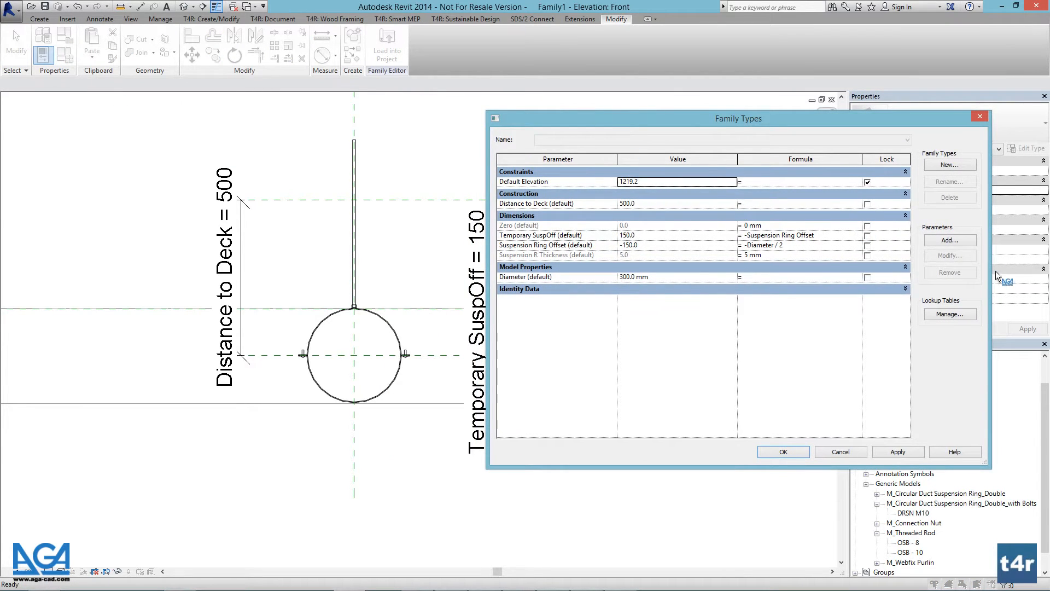
pyautogui.click(942, 242)
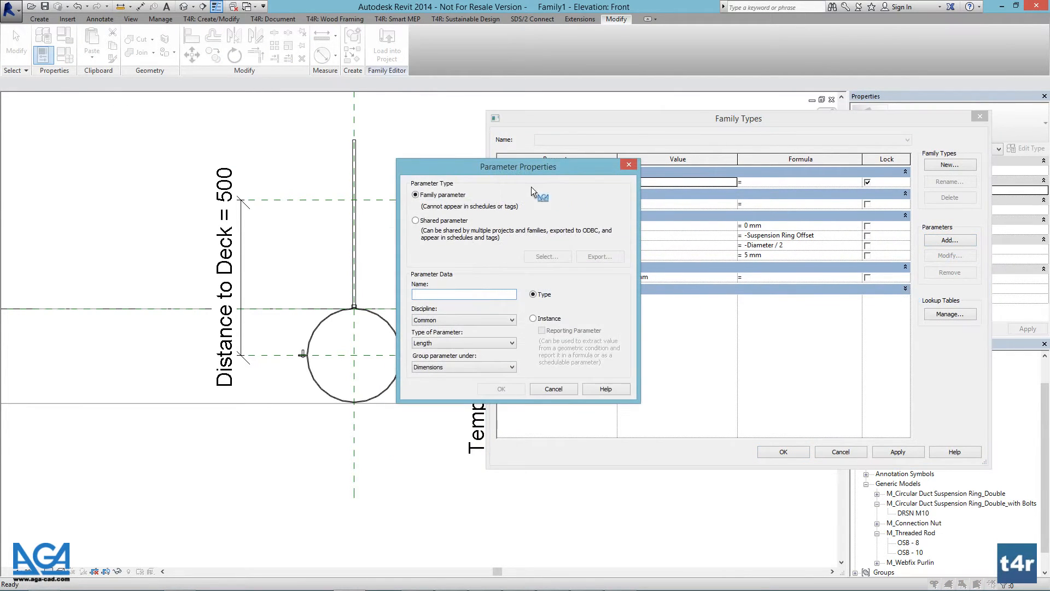
pyautogui.moveTo(515, 167); pyautogui.dragTo(786, 286)
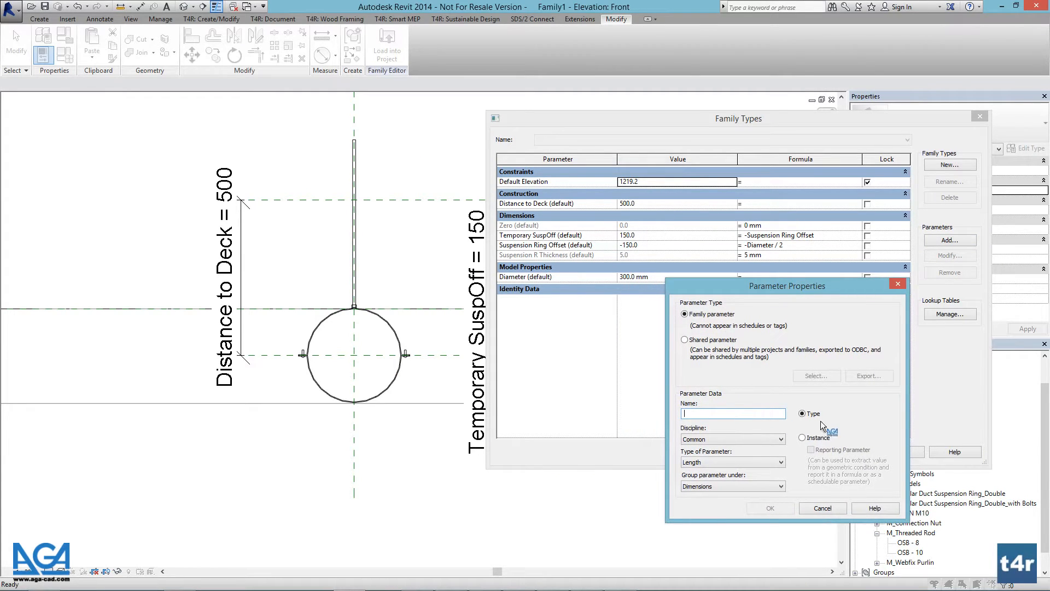
pyautogui.click(819, 436)
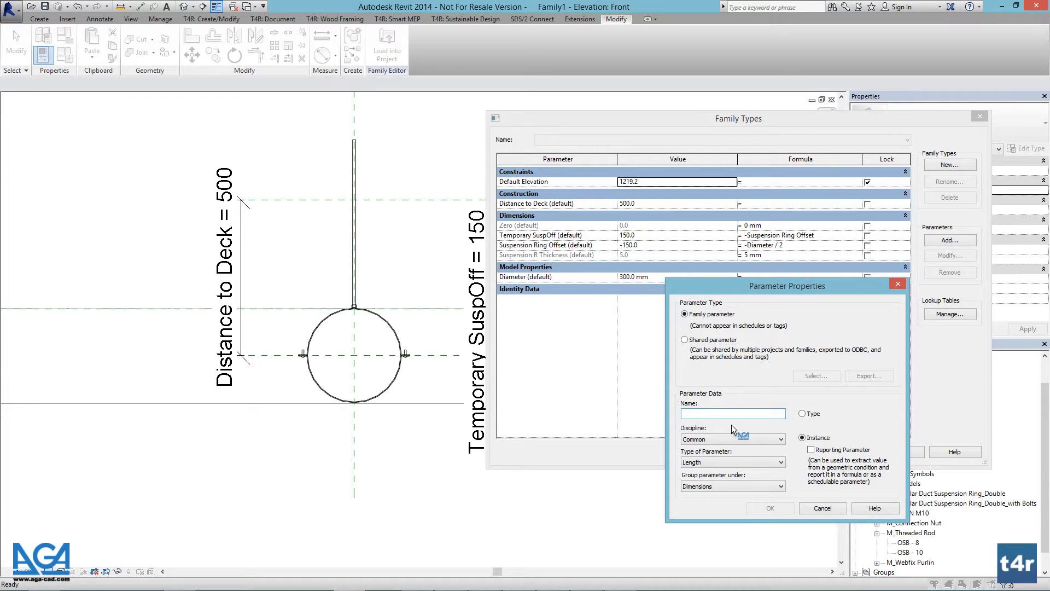
pyautogui.write('Rod Length')
pyautogui.click(685, 340)
pyautogui.click(816, 376)
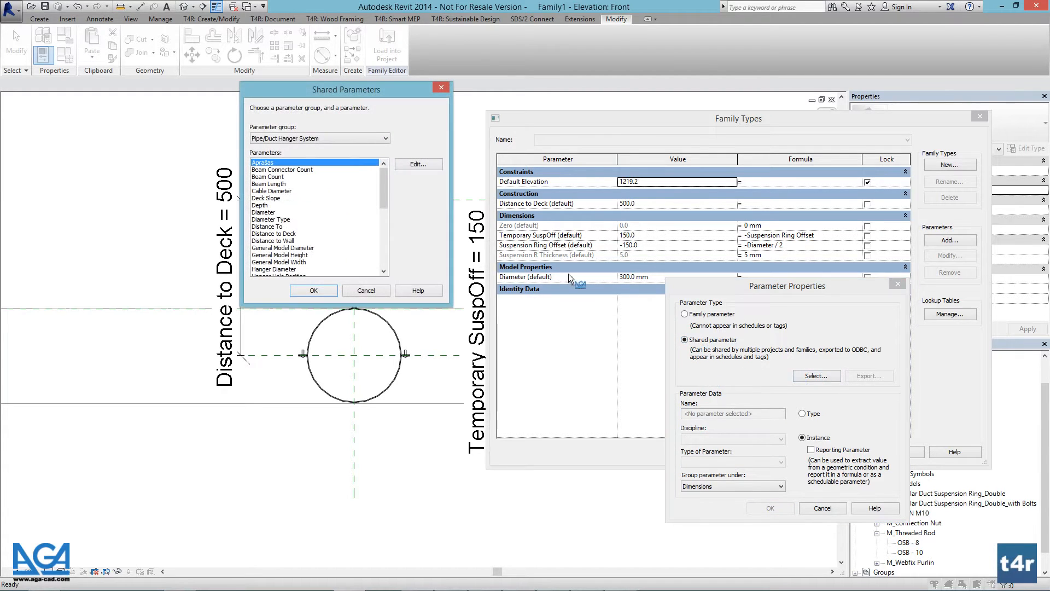
pyautogui.moveTo(385, 182); pyautogui.dragTo(381, 239)
pyautogui.click(273, 241)
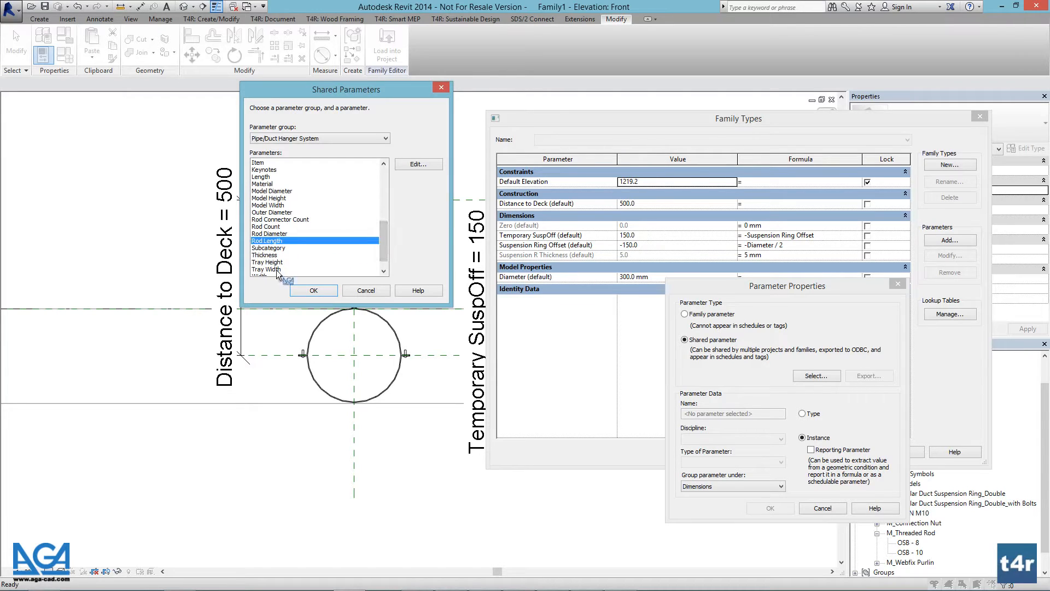
pyautogui.click(312, 291)
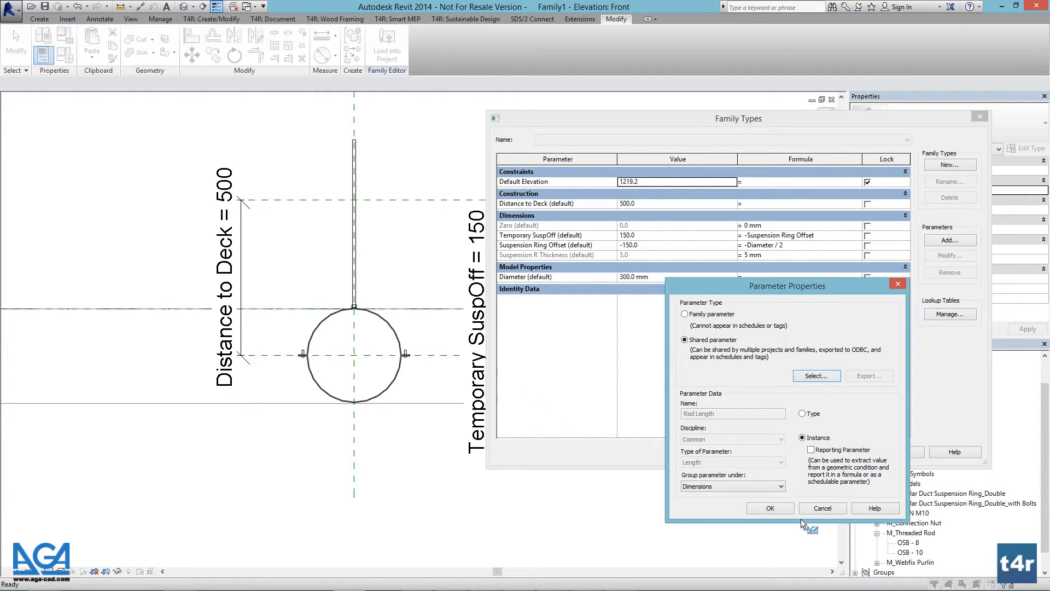
pyautogui.click(769, 509)
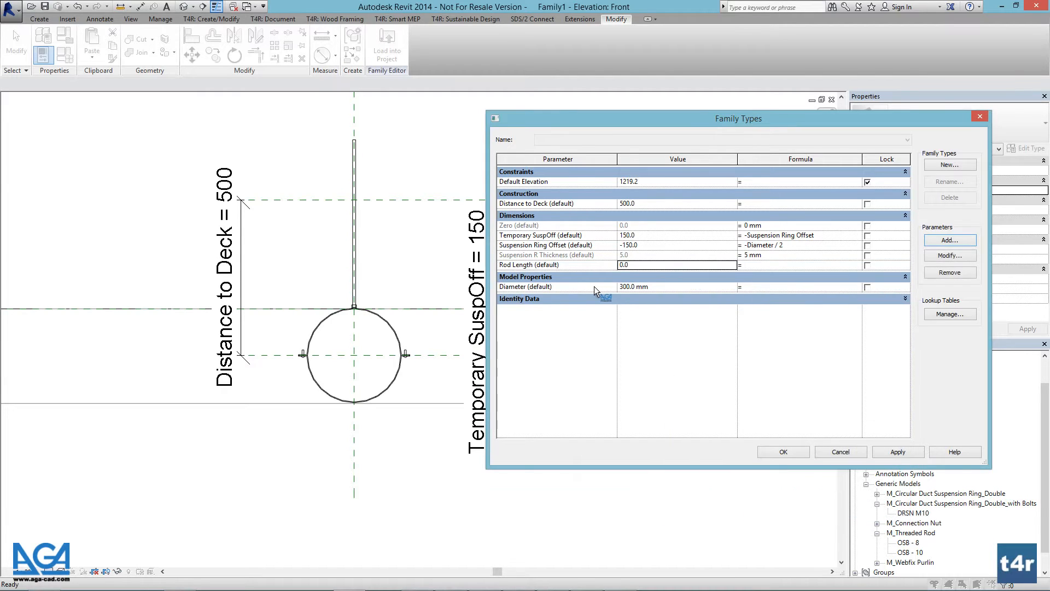
# - Give Rod Length the formula Distance to Deck + Suspension Ring Offset - Suspension R Thickness and accept the family types
pyautogui.doubleClick(648, 263)
pyautogui.click(791, 264)
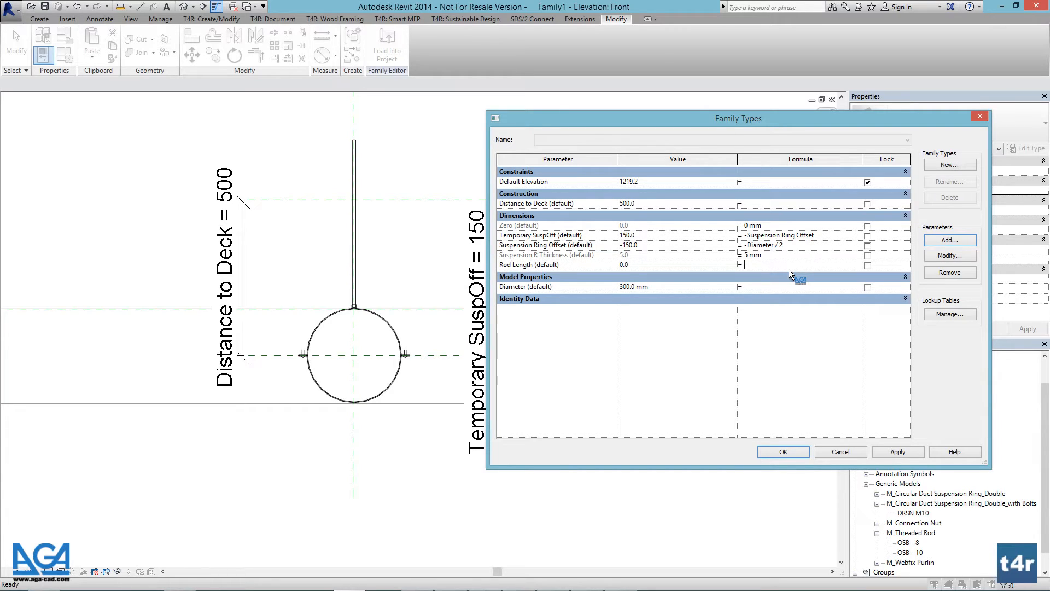
pyautogui.write('Distance to Deck')
pyautogui.click(773, 265)
pyautogui.write('-')
pyautogui.write('ension')
pyautogui.write('Ring O')
pyautogui.write('ff')
pyautogui.write('set')
pyautogui.write('-')
pyautogui.write('Suspensio')
pyautogui.write('n R')
pyautogui.write(' Thickness')
pyautogui.click(772, 259)
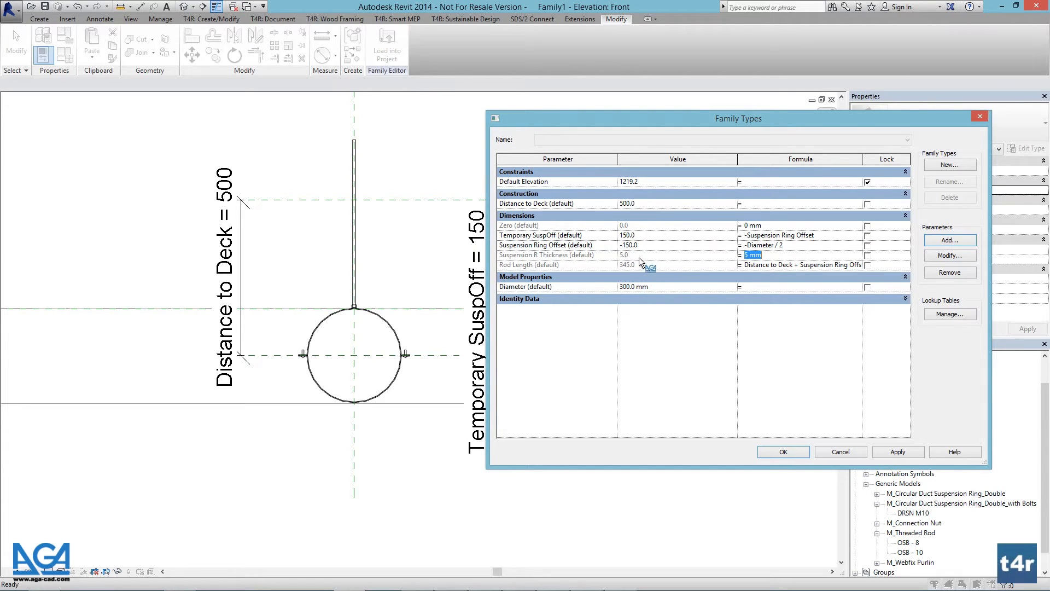
pyautogui.click(769, 451)
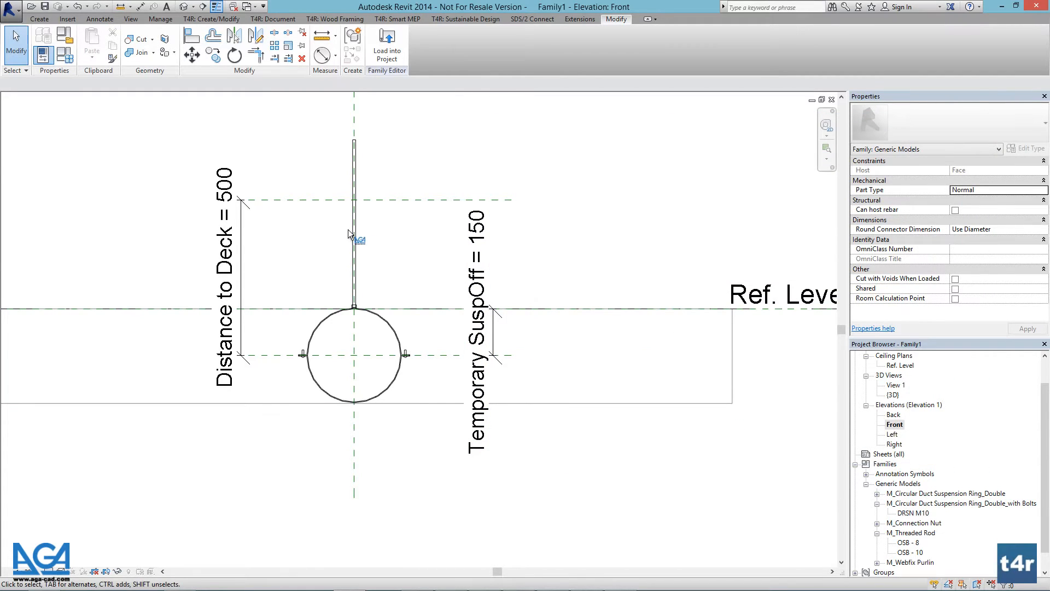
# - Associate the threaded rod's Rod Length property with the family parameter Rod Length
pyautogui.click(355, 229)
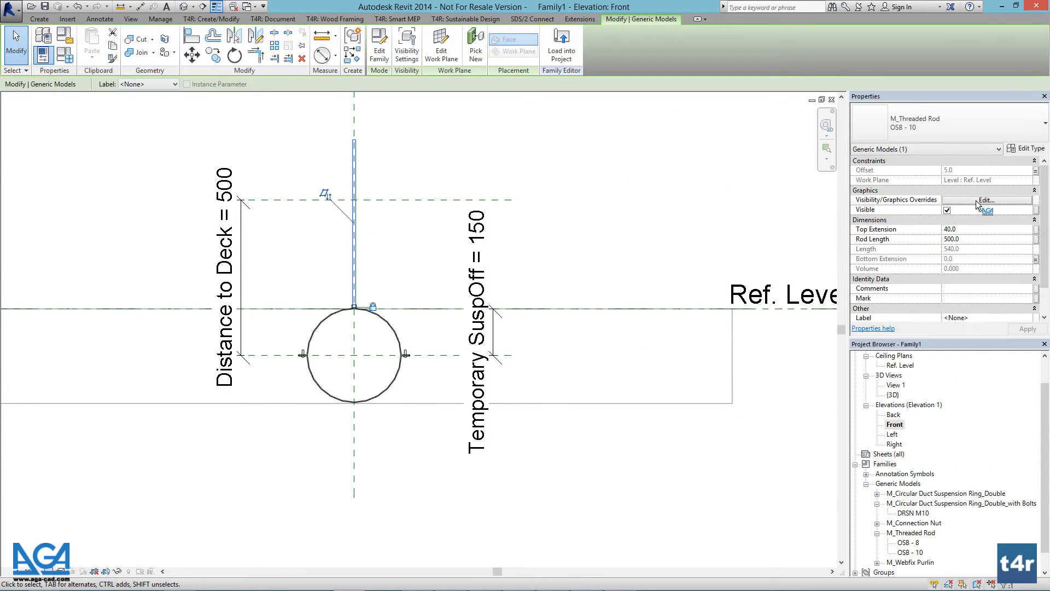
pyautogui.click(1036, 239)
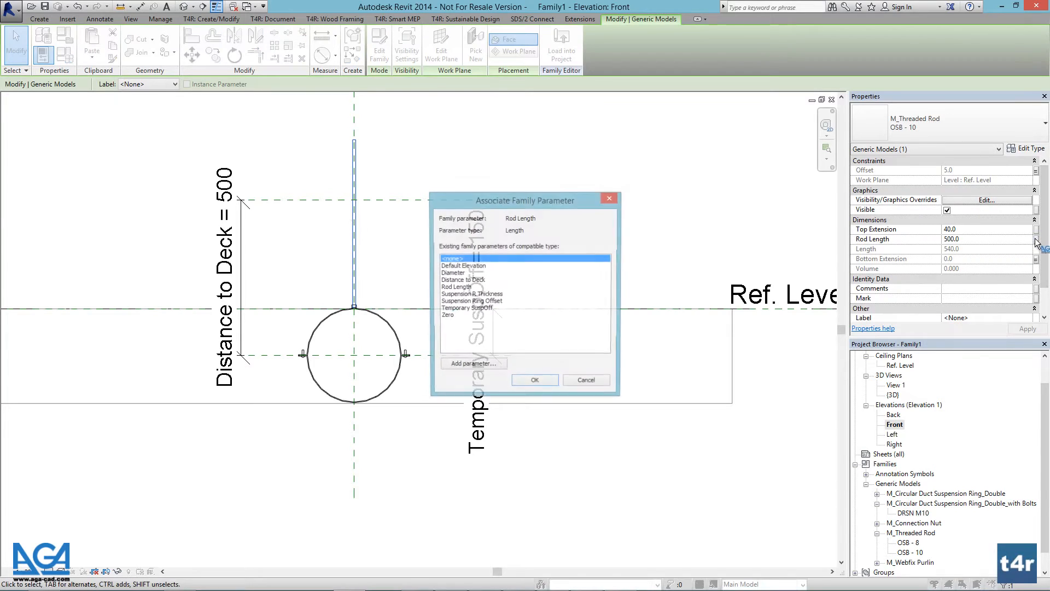
pyautogui.click(460, 287)
pyautogui.click(543, 380)
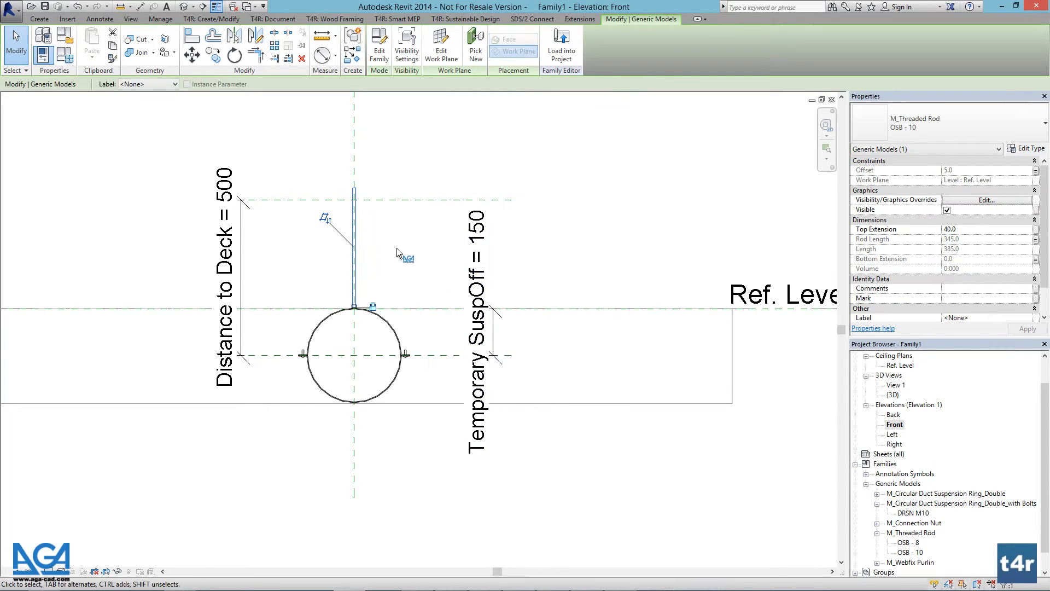
pyautogui.click(395, 244)
# - Set the threaded rod's Top Extension to 0 and check its upper end against the deck reference plane
pyautogui.click(354, 244)
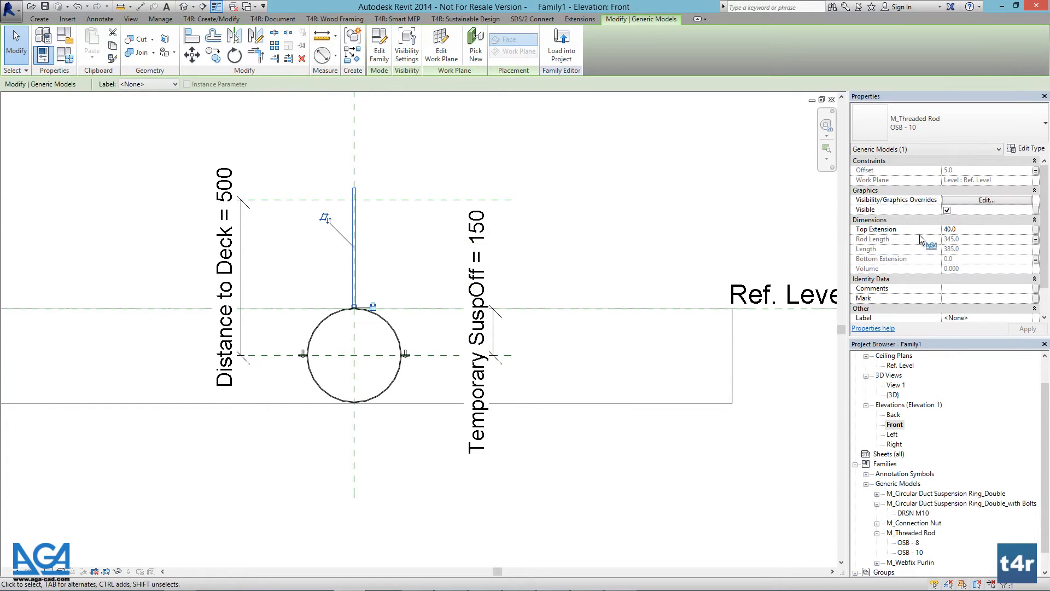
pyautogui.click(968, 229)
pyautogui.write('0')
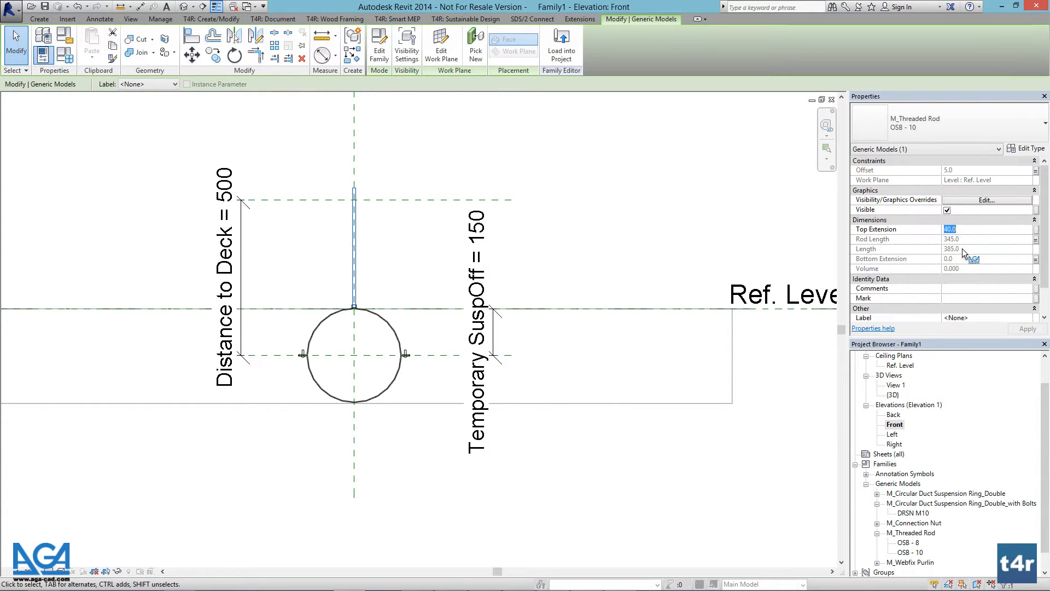
pyautogui.click(441, 174)
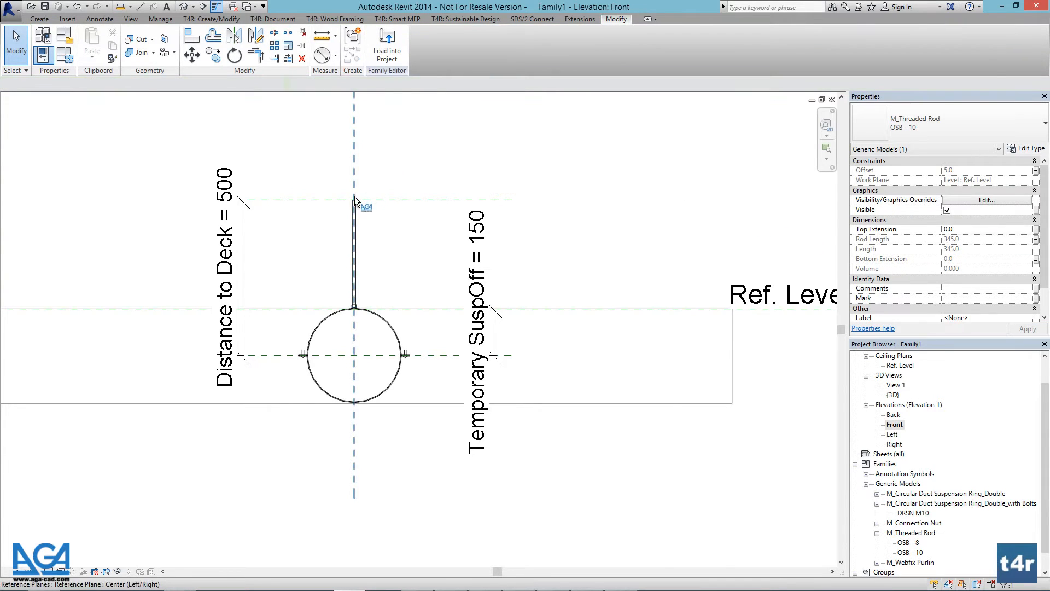
pyautogui.scroll(10, 356, 201)
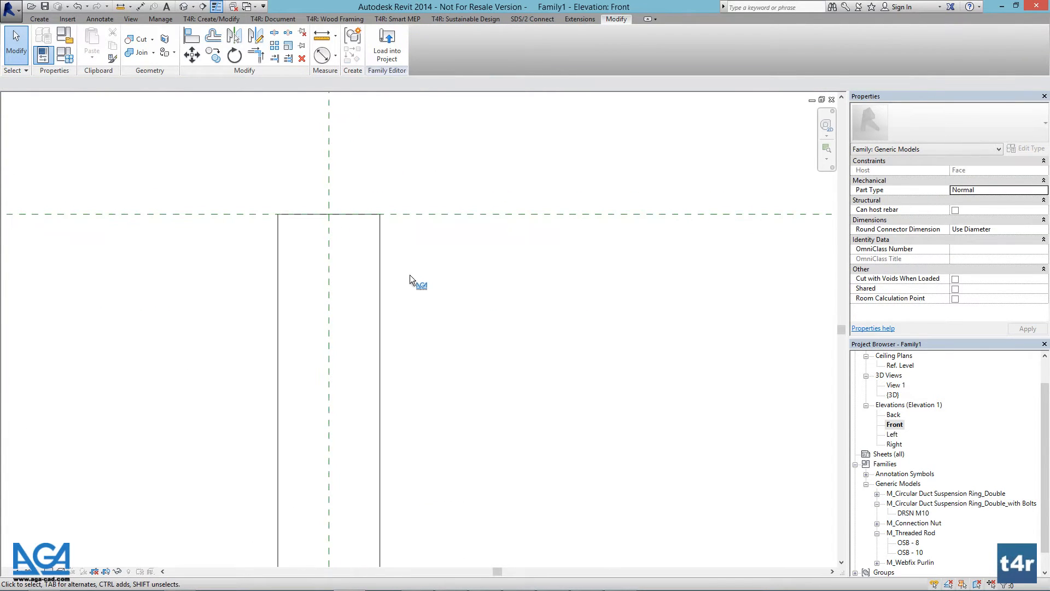
pyautogui.scroll(-10, 409, 274)
pyautogui.scroll(-3, 519, 305)
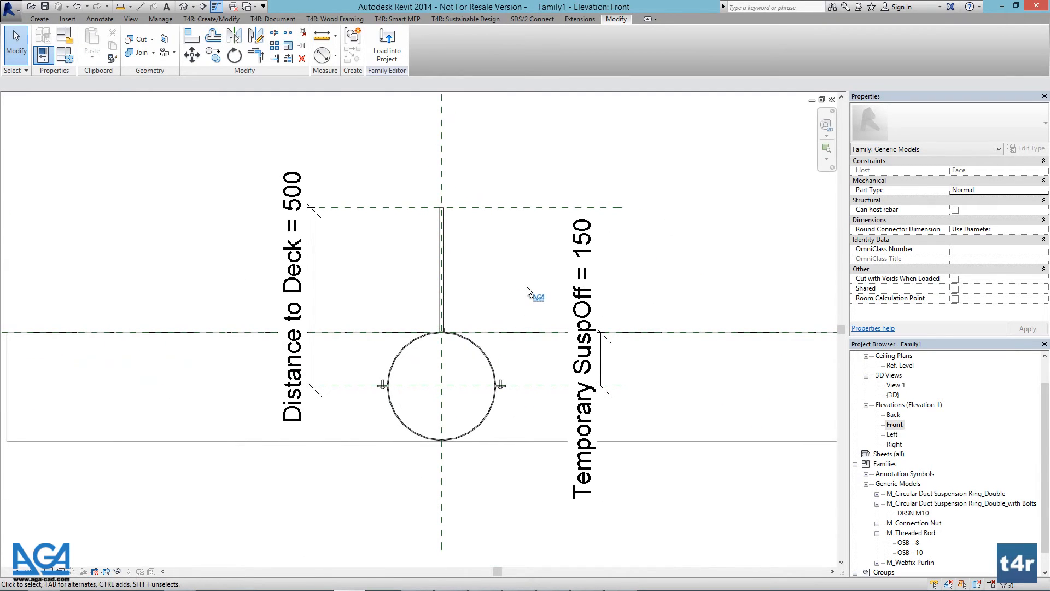
# - Try to apply a Diameter of 1000 mm in the family types
pyautogui.click(70, 60)
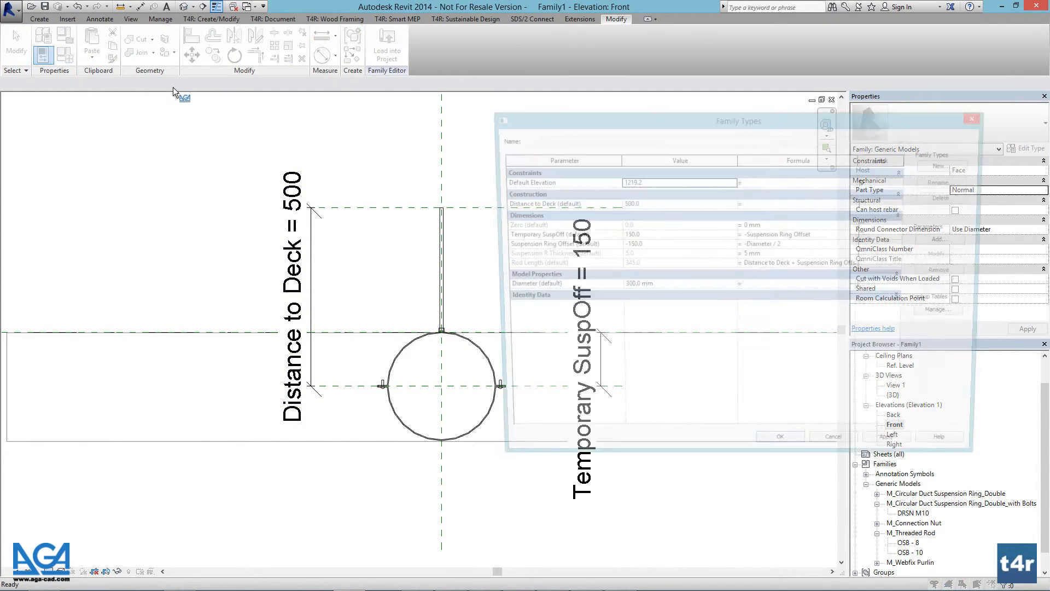
pyautogui.moveTo(603, 118); pyautogui.dragTo(640, 121)
pyautogui.click(709, 290)
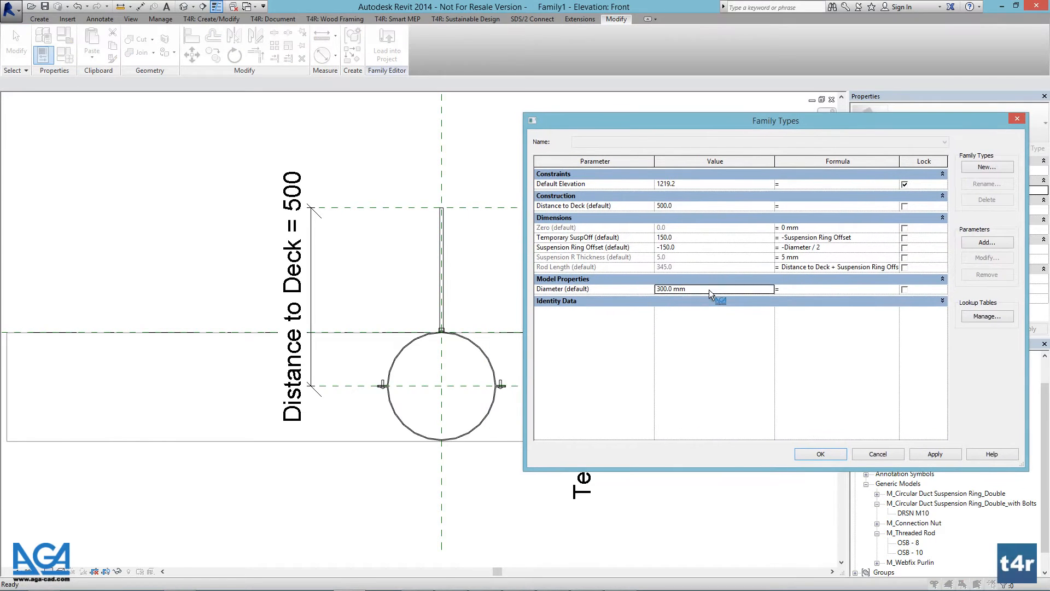
pyautogui.write('1000')
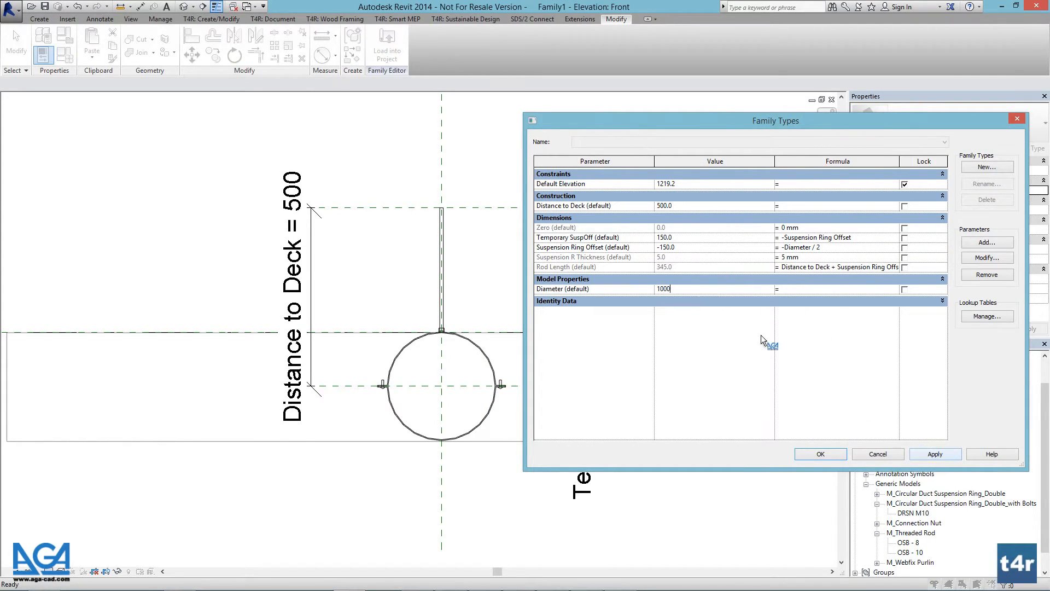
pyautogui.click(924, 453)
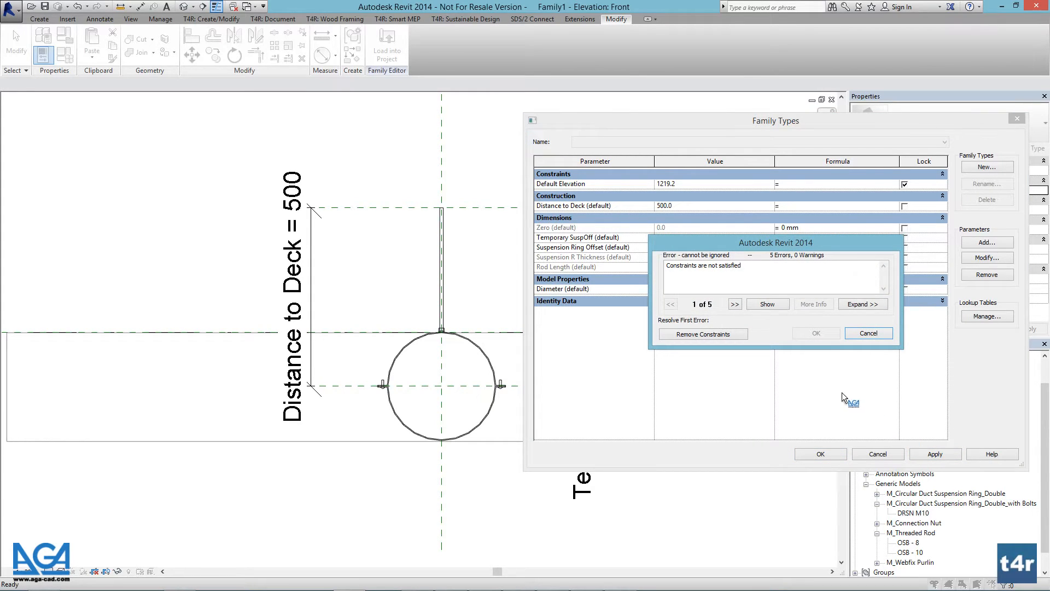
pyautogui.click(860, 333)
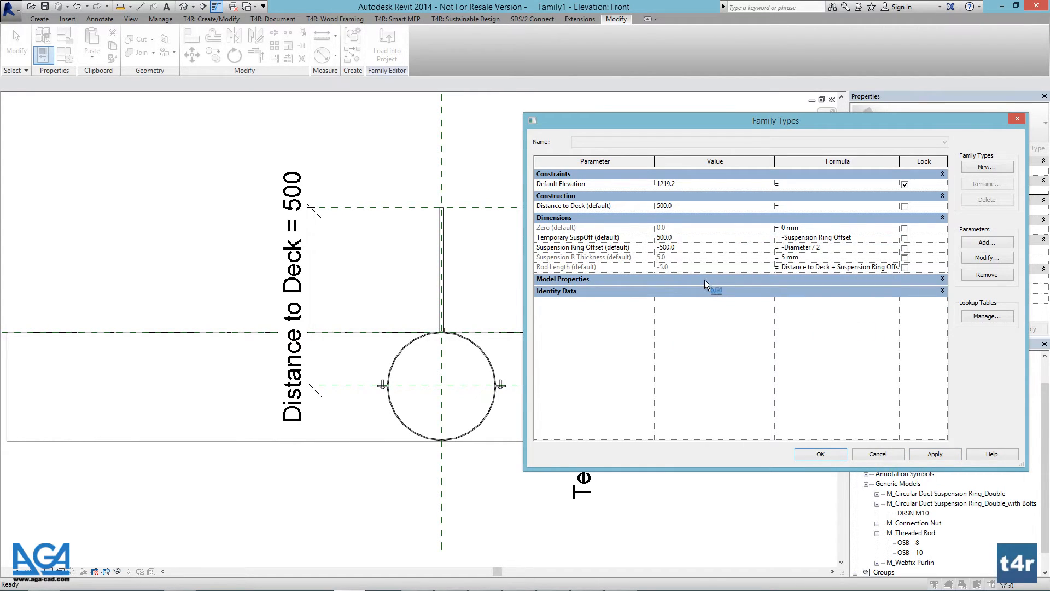
# - Flex the family by applying a Diameter of 200 mm, followed by 300 mm
pyautogui.click(709, 292)
pyautogui.write('200')
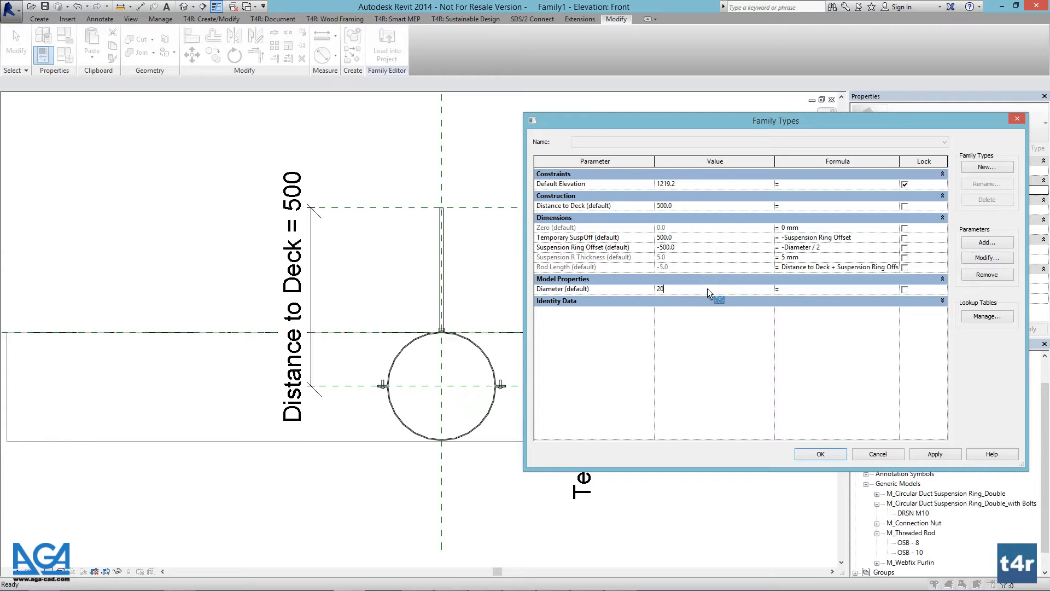
pyautogui.click(935, 454)
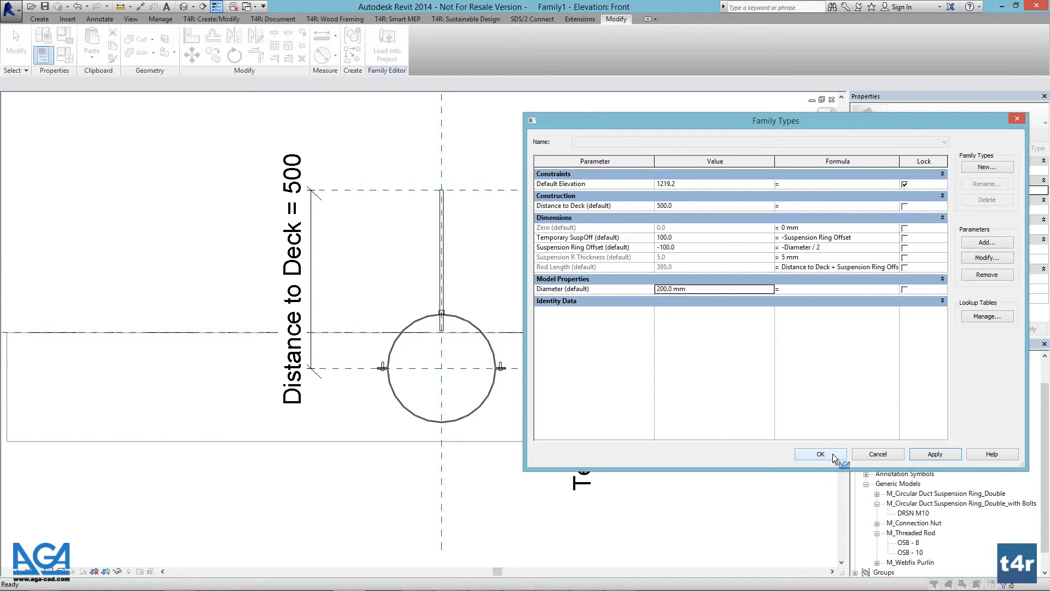
pyautogui.click(708, 290)
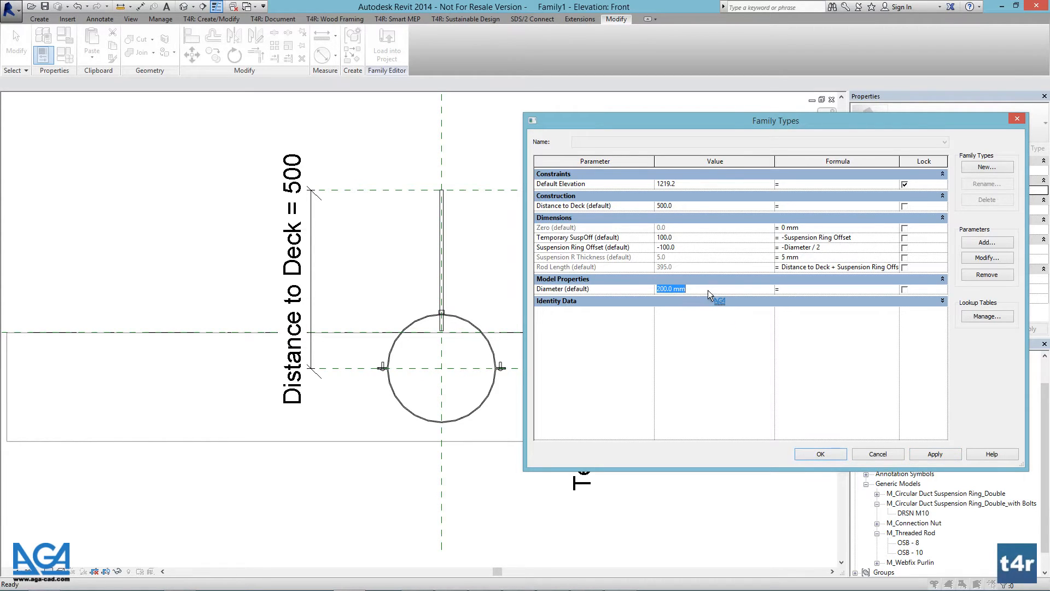
pyautogui.write('300')
pyautogui.click(930, 451)
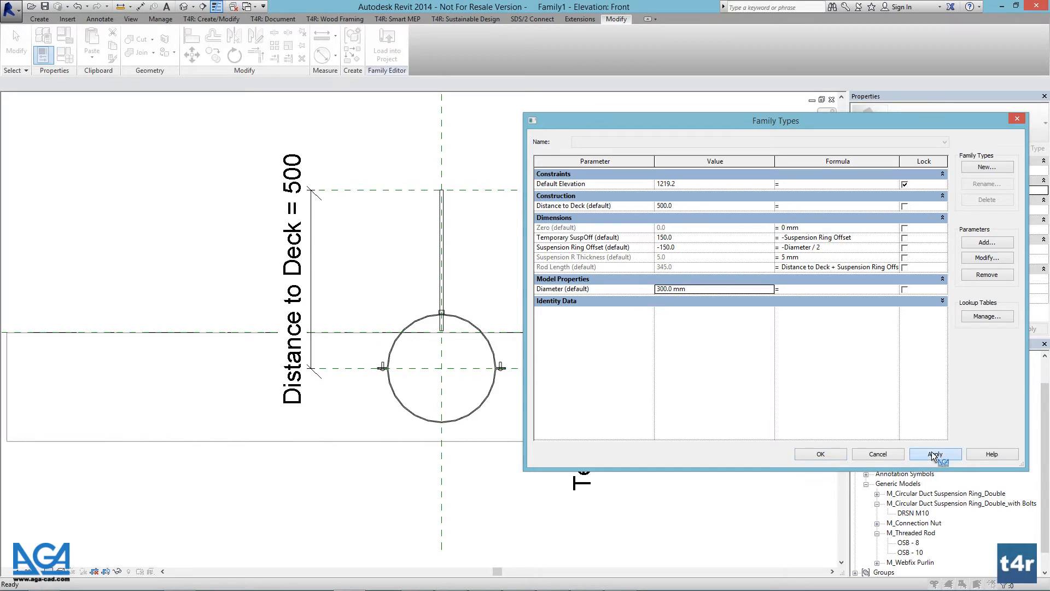
# - Set the family's Diameter to 500 mm and accept the family types
pyautogui.click(712, 290)
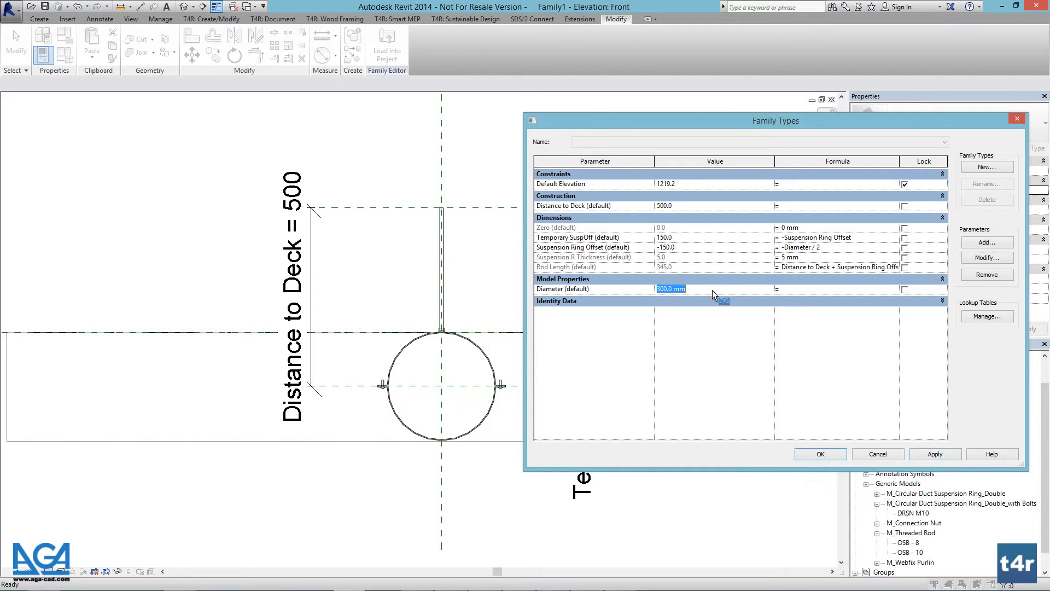
pyautogui.write('100')
pyautogui.press('BackSpace')
pyautogui.press('BackSpace')
pyautogui.press('BackSpace')
pyautogui.write('500')
pyautogui.click(921, 452)
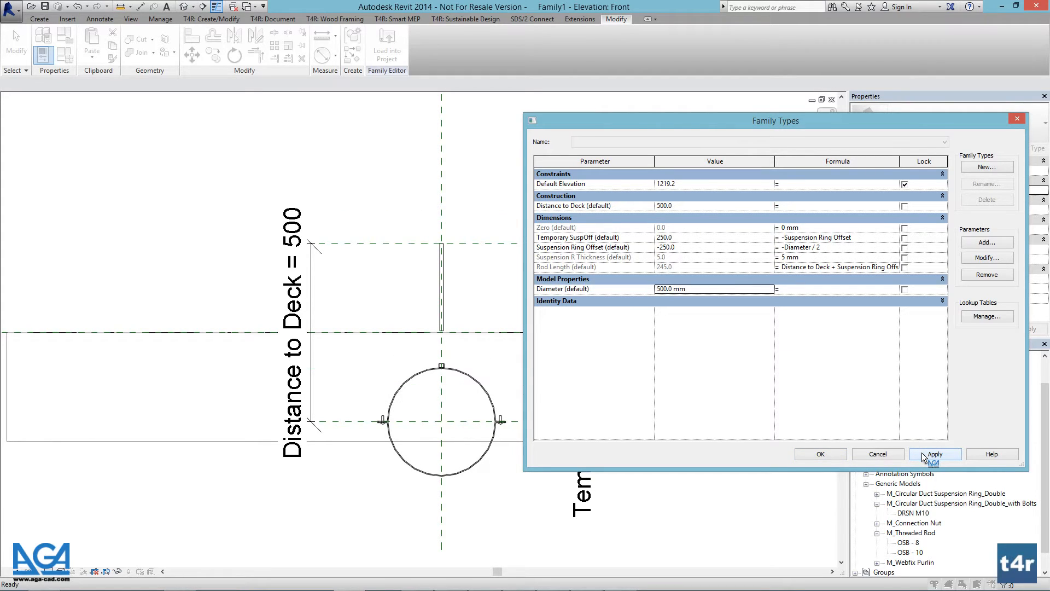
pyautogui.click(830, 453)
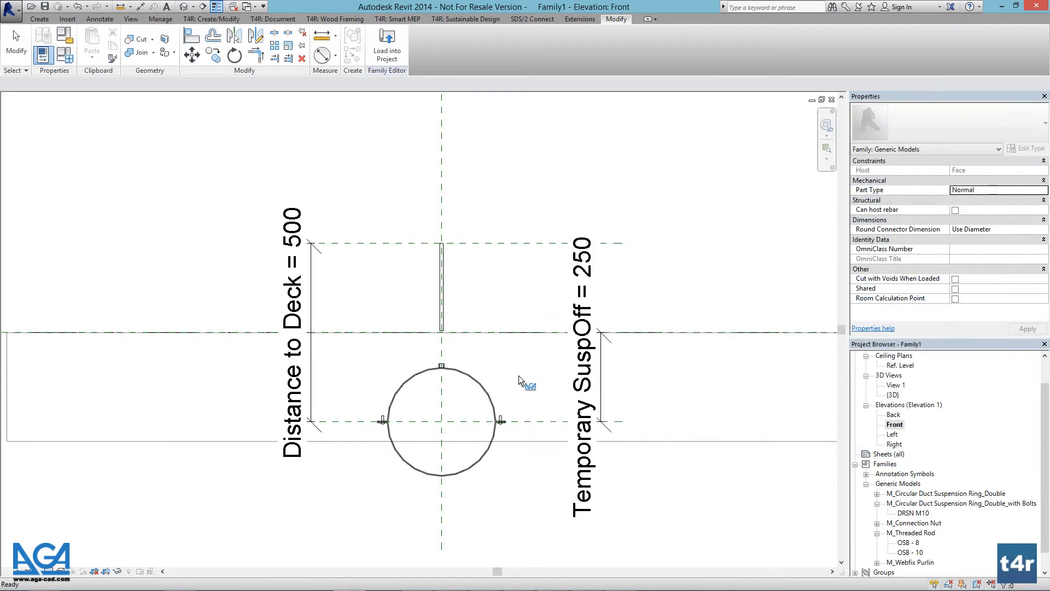
# - Associate the suspension ring's Diameter property with the family parameter Diameter
pyautogui.click(482, 383)
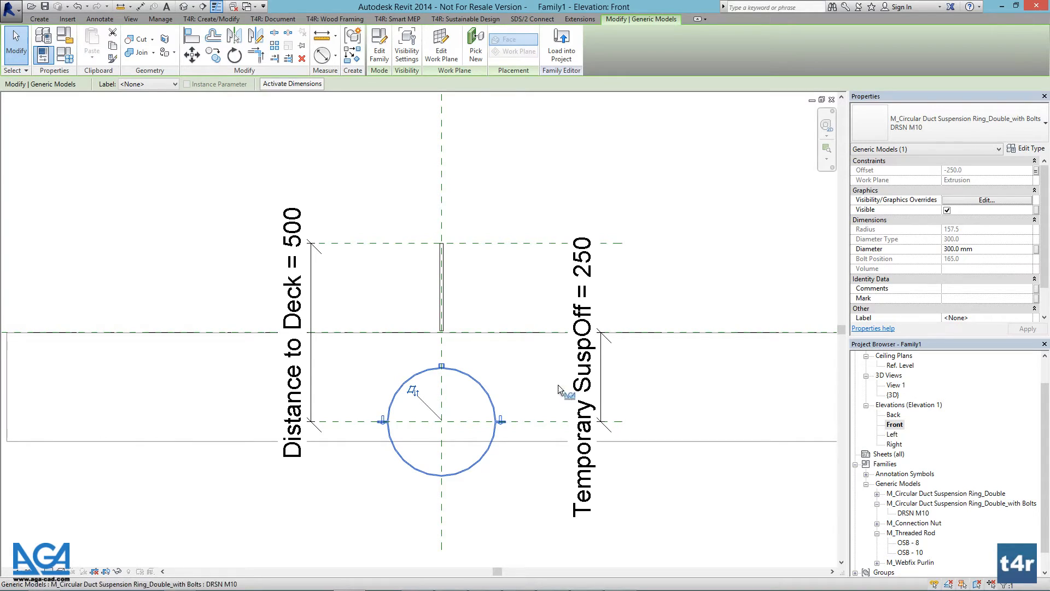
pyautogui.click(1035, 248)
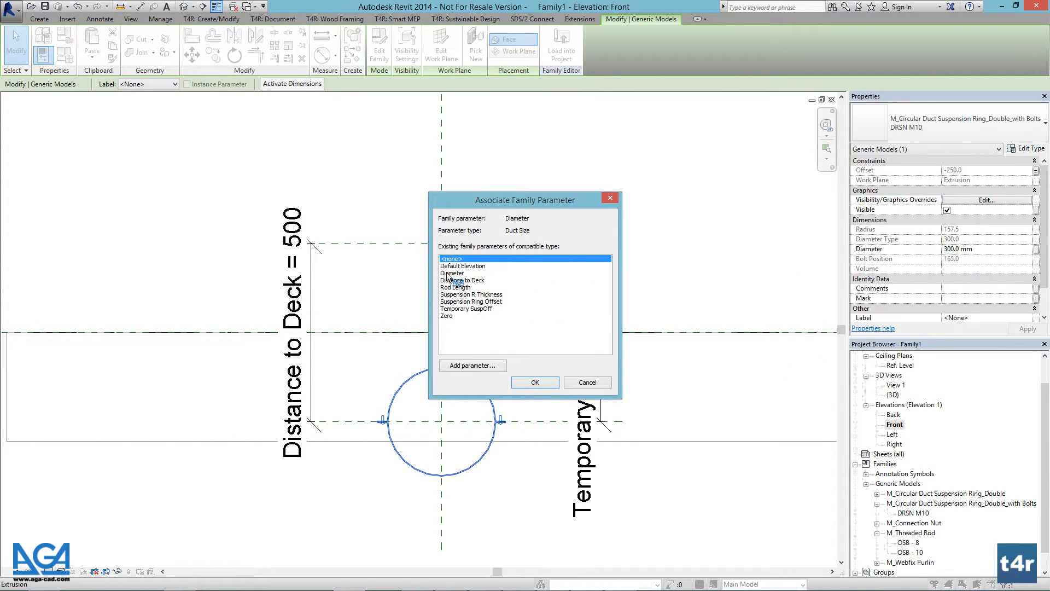
pyautogui.click(460, 280)
pyautogui.click(534, 382)
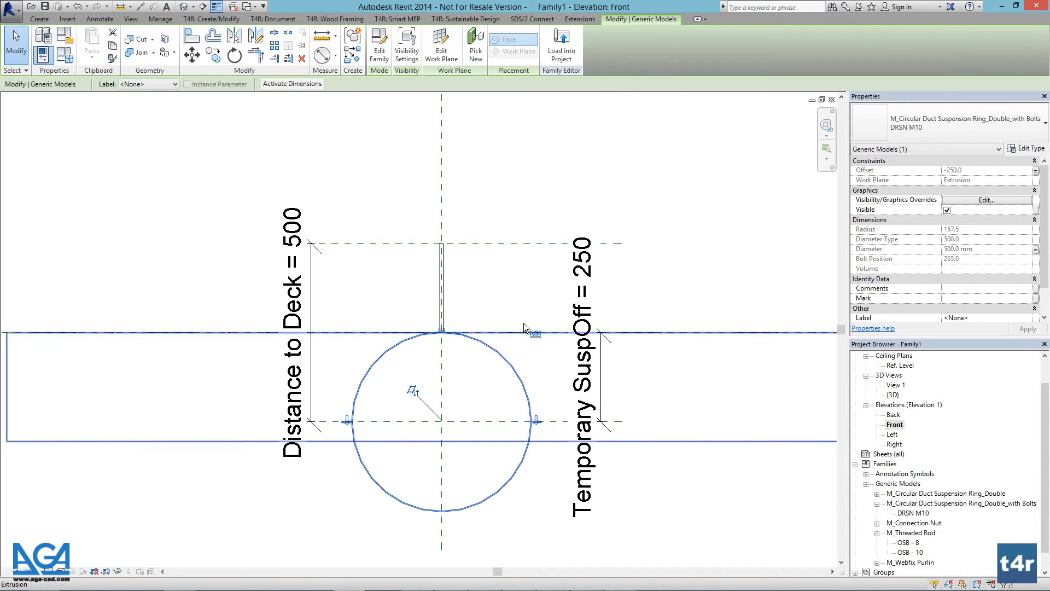
# - Flex the family by applying a Diameter of 300 mm, followed by 600 mm, in the family types
pyautogui.click(517, 320)
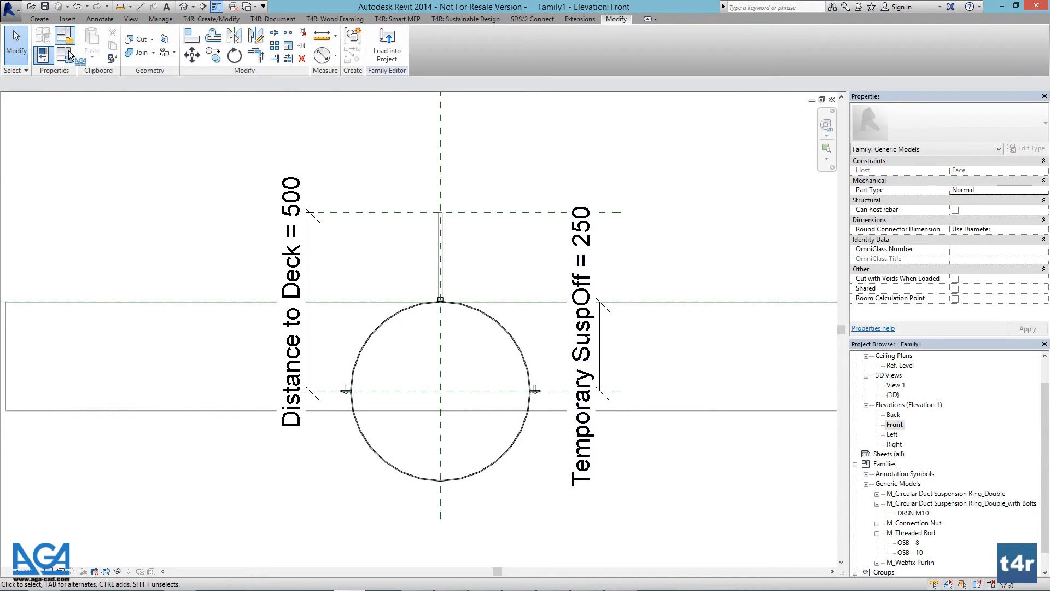
pyautogui.click(43, 55)
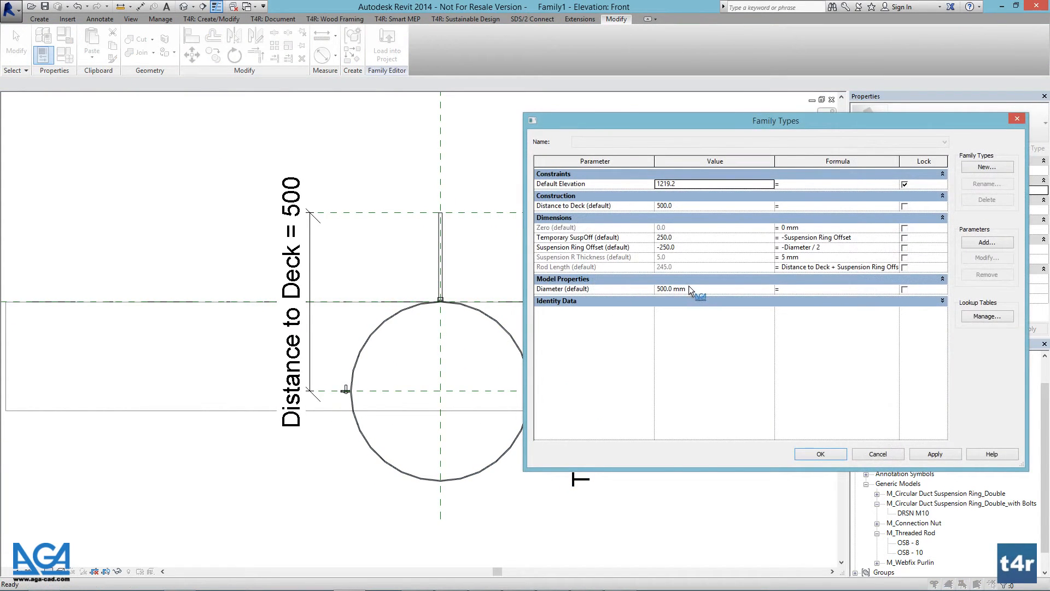
pyautogui.click(690, 288)
pyautogui.write('300')
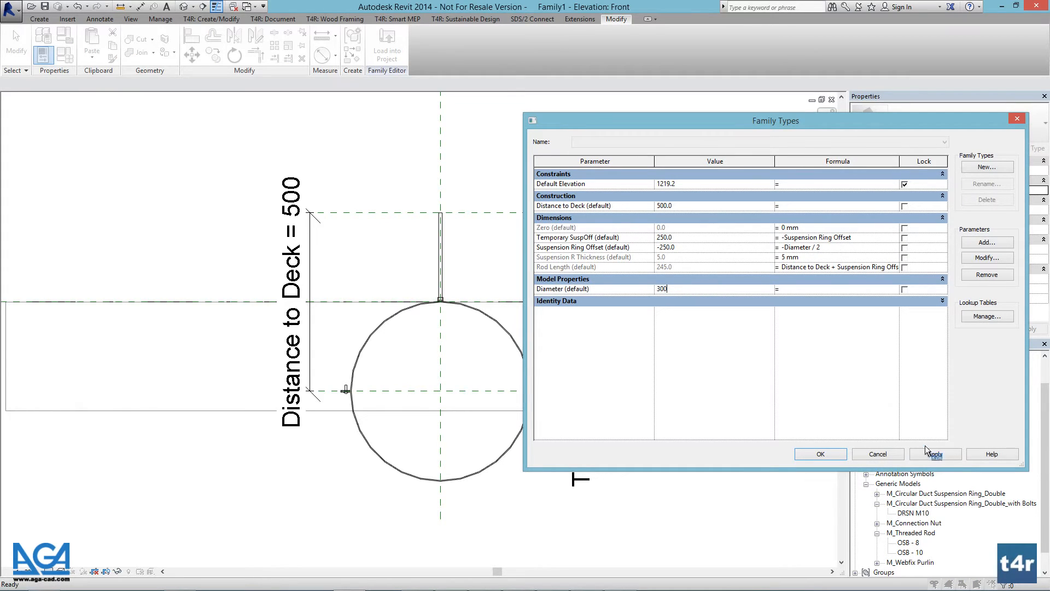
pyautogui.click(936, 455)
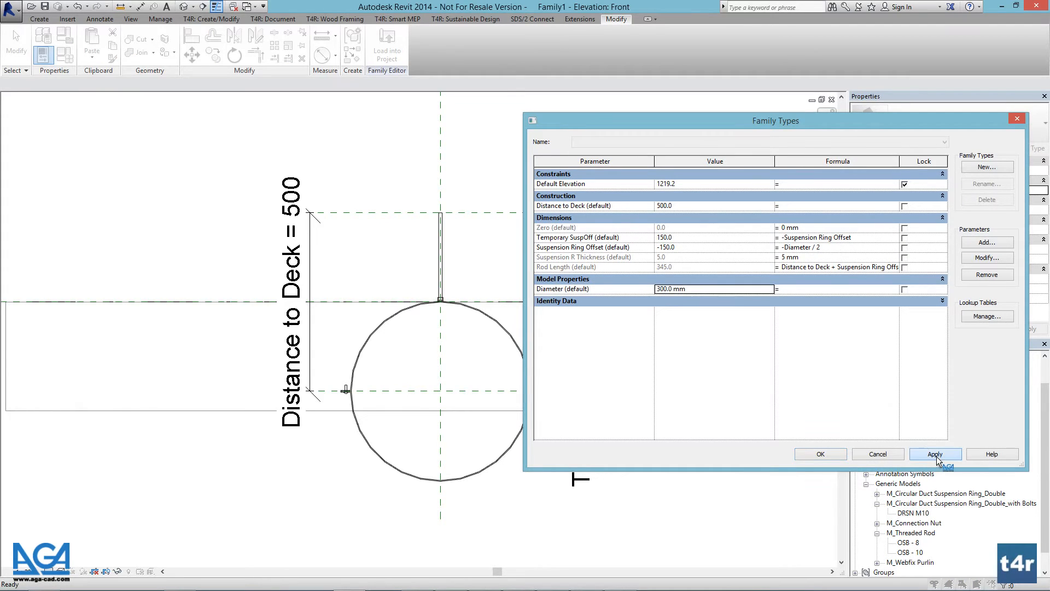
pyautogui.click(704, 290)
pyautogui.write('600')
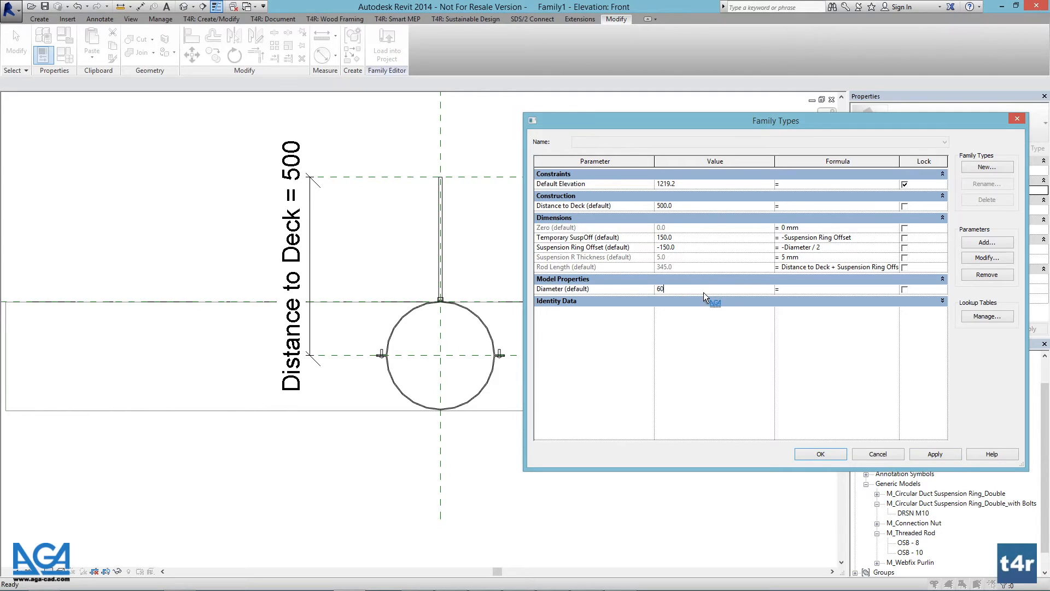
pyautogui.click(932, 454)
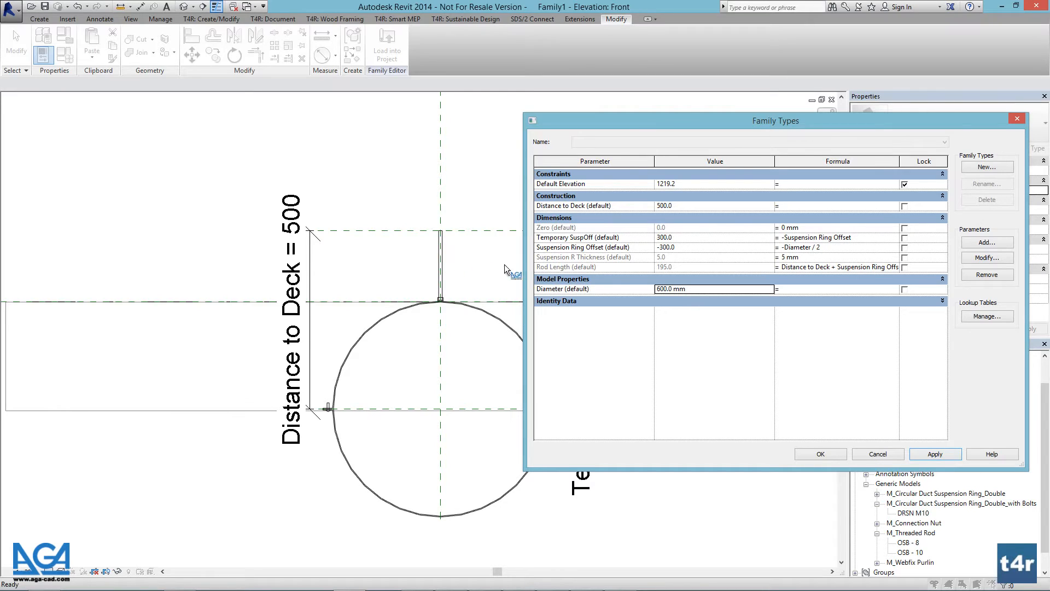
# - Wrap the Rod Length formula's expression in an if condition that tests whether it is less than 10 and returns 10 when true
pyautogui.click(782, 268)
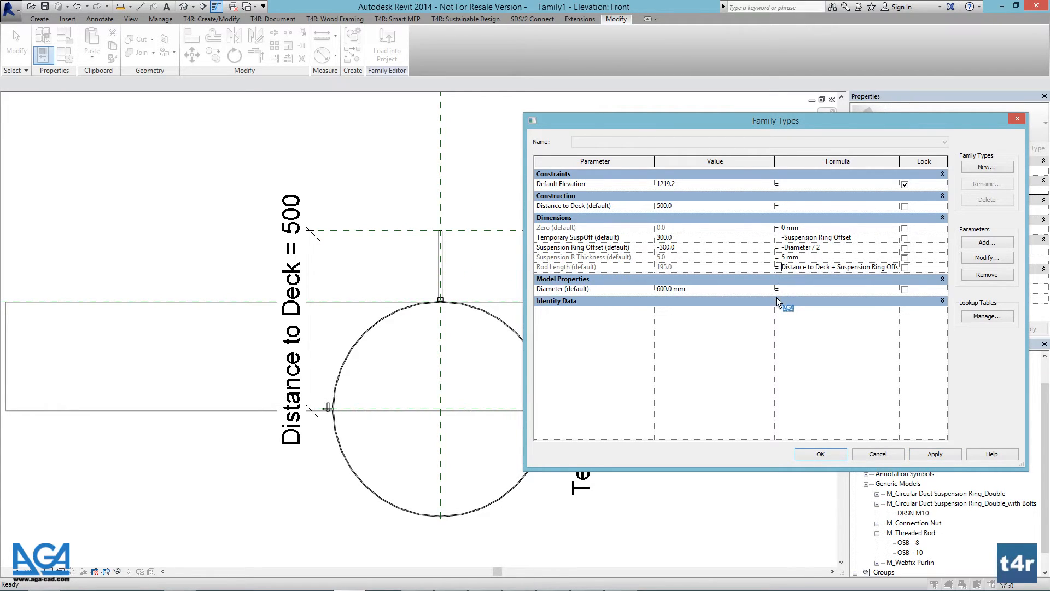
pyautogui.write('if(')
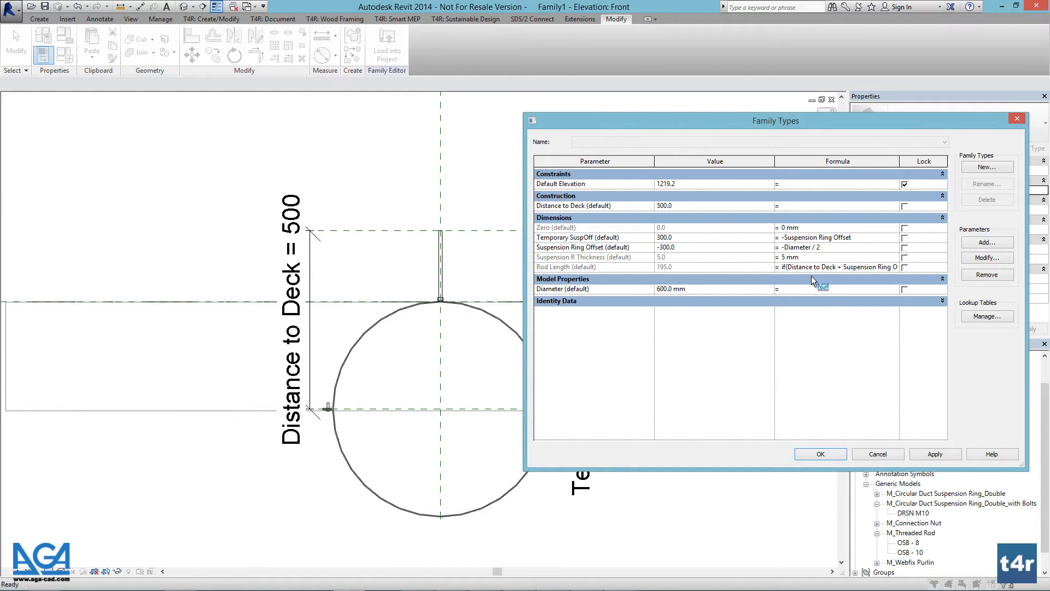
pyautogui.moveTo(809, 267); pyautogui.dragTo(927, 268)
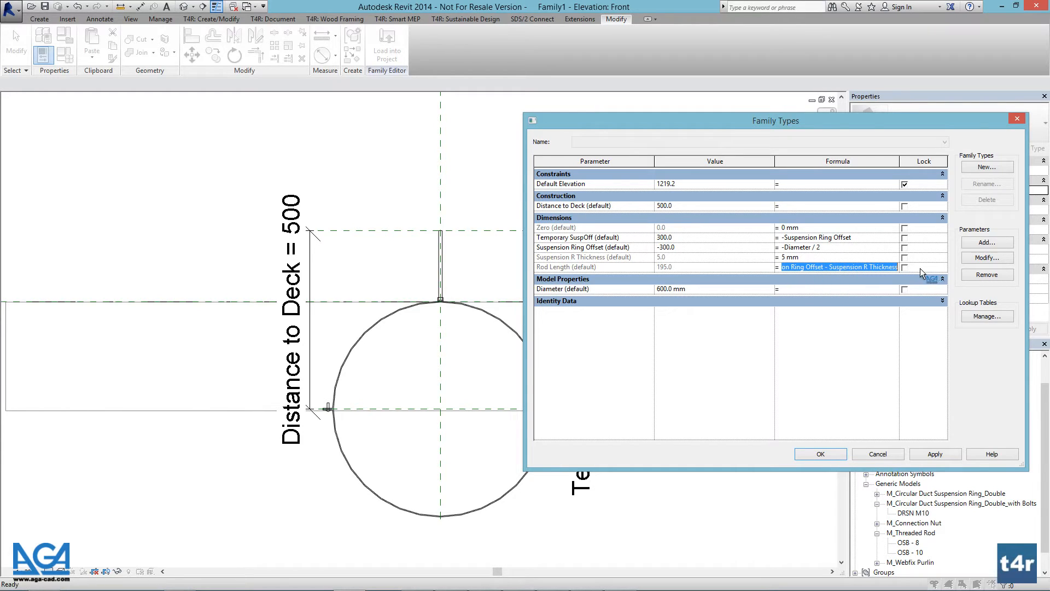
pyautogui.click(896, 268)
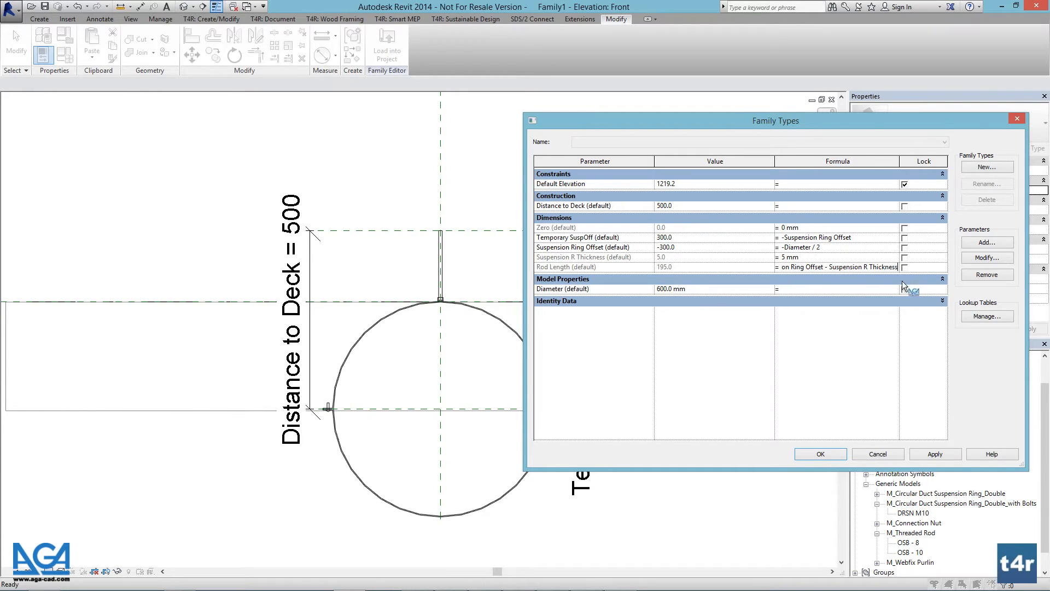
pyautogui.write('<')
pyautogui.write('5')
pyautogui.write('10')
pyautogui.write(',')
pyautogui.write(' 10')
# - Complete the Rod Length if formula with Distance to Deck + Suspension Ring Offset - Suspension R Thickness as its else result, and close the bracket
pyautogui.moveTo(878, 270); pyautogui.dragTo(789, 268)
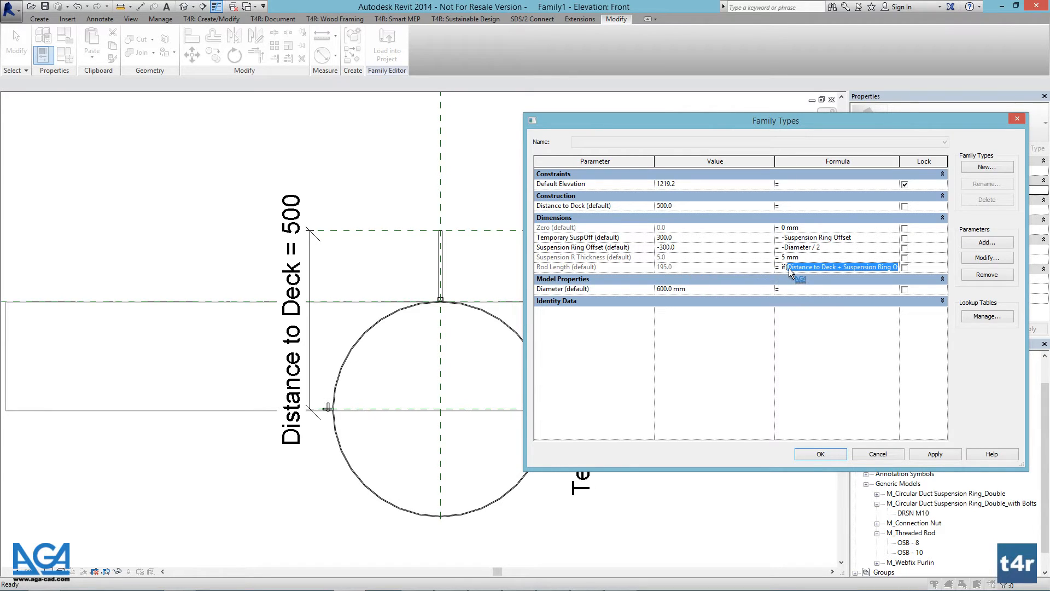
pyautogui.click(826, 267)
pyautogui.moveTo(834, 267); pyautogui.dragTo(963, 268)
pyautogui.click(896, 268)
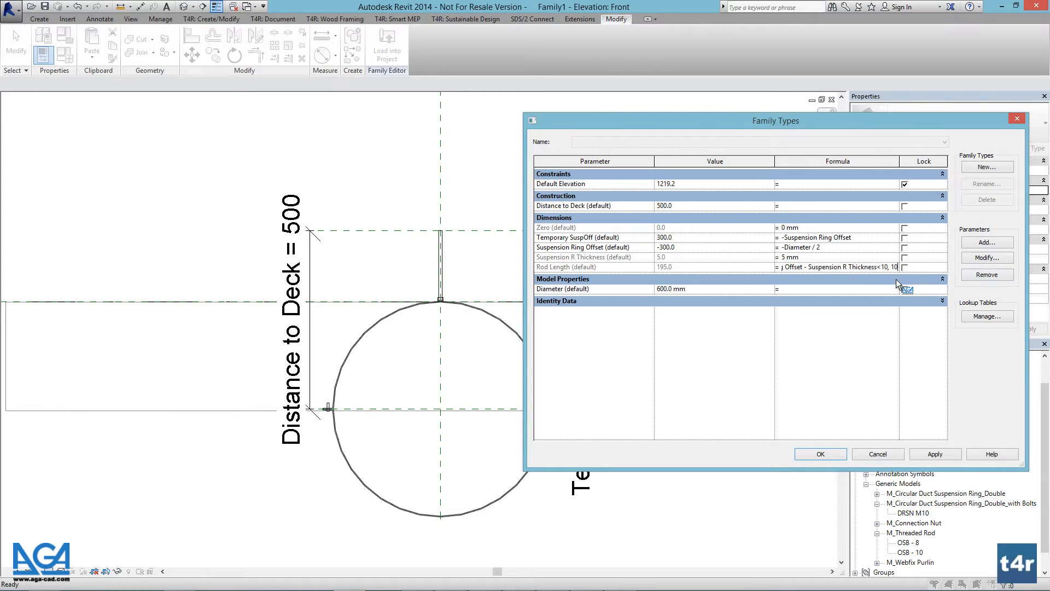
pyautogui.write(',')
pyautogui.write('Temporary SuspOff - Suspension Ring Offset - Suspension R Thickness')
pyautogui.write(')')
pyautogui.click(822, 260)
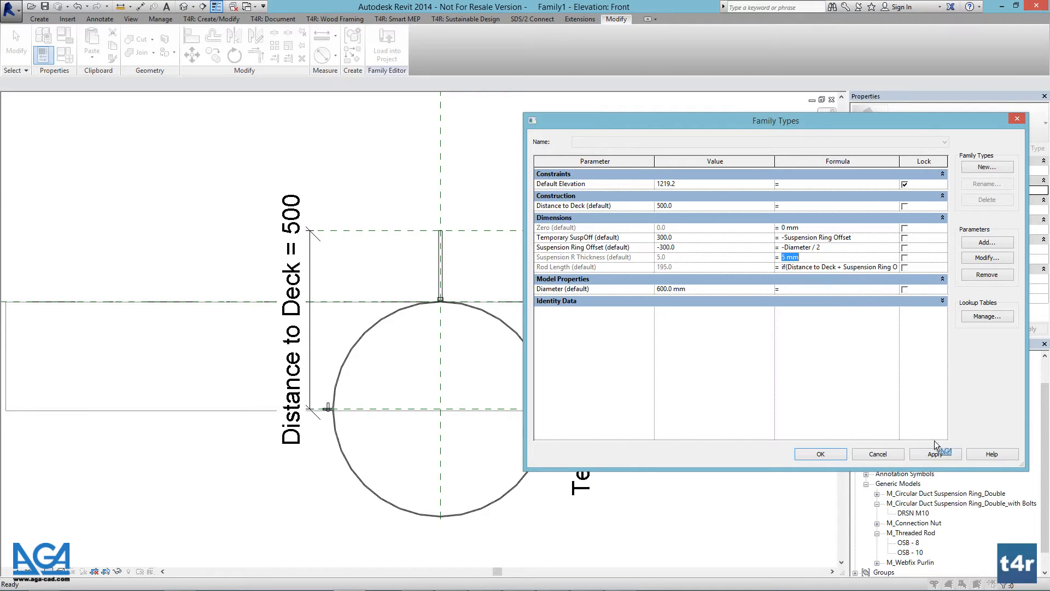
# - Apply a Diameter of 1000 mm to test the conditional Rod Length formula, and accept the family types
pyautogui.click(700, 291)
pyautogui.write('1000')
pyautogui.click(931, 453)
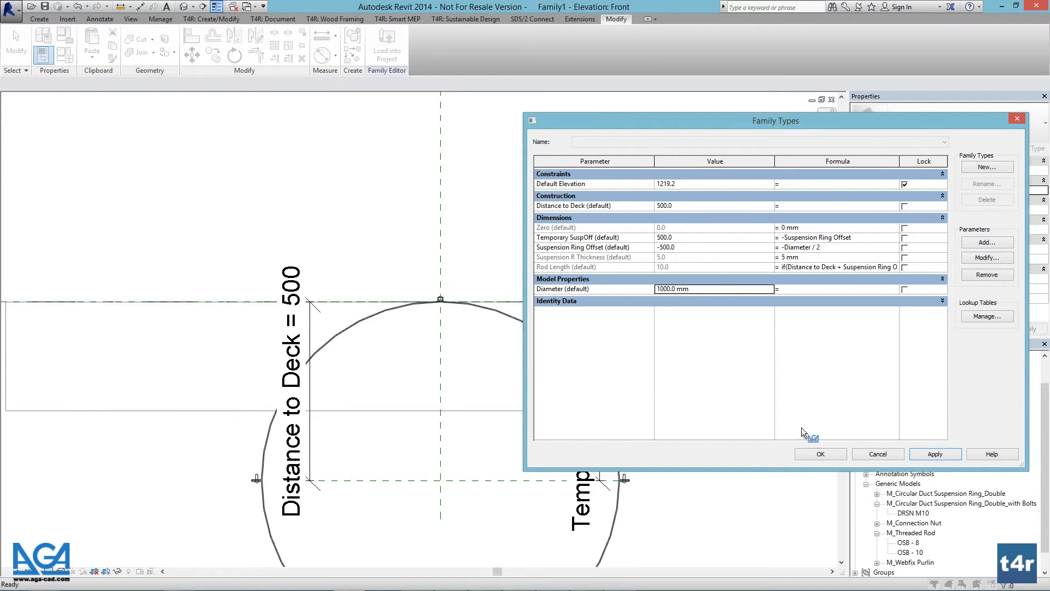
pyautogui.click(827, 455)
# - Examine the threaded rod and connection nut at the crown of the suspension ring in the front elevation
pyautogui.scroll(5, 452, 303)
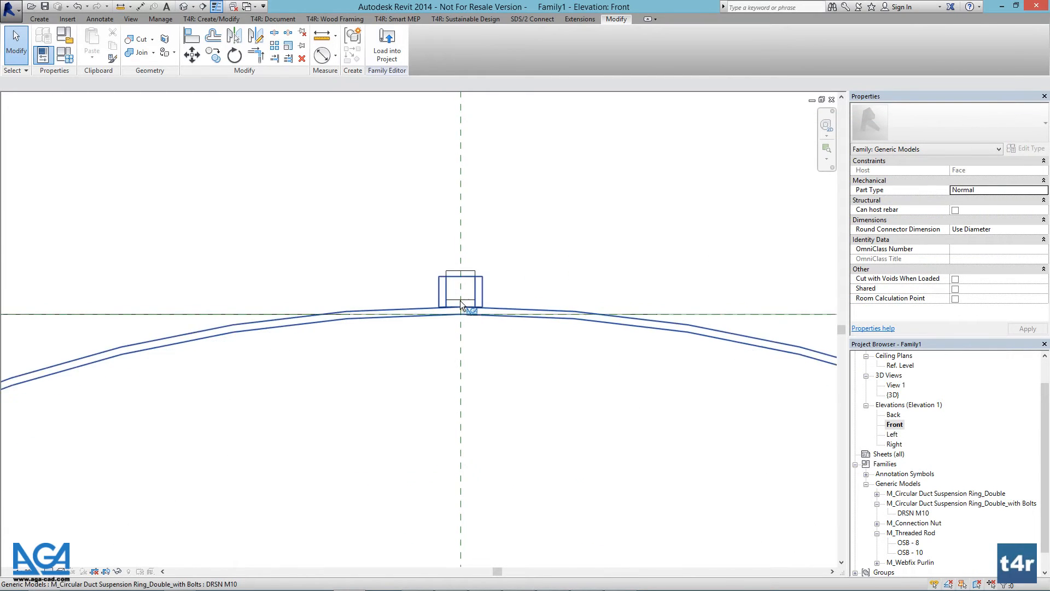
pyautogui.scroll(3, 460, 300)
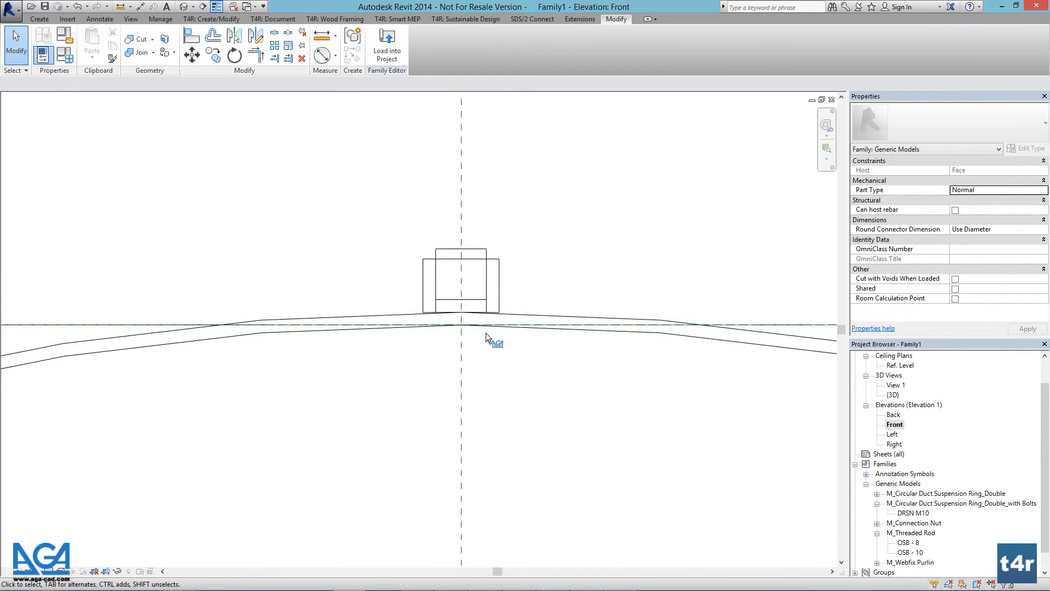
pyautogui.scroll(-5, 493, 266)
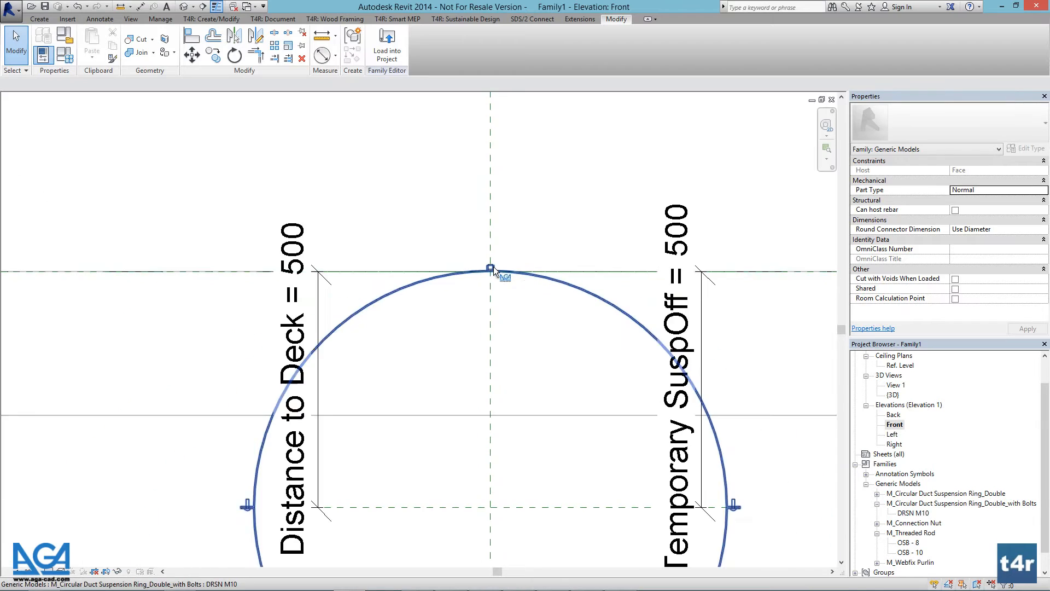
pyautogui.scroll(3, 498, 258)
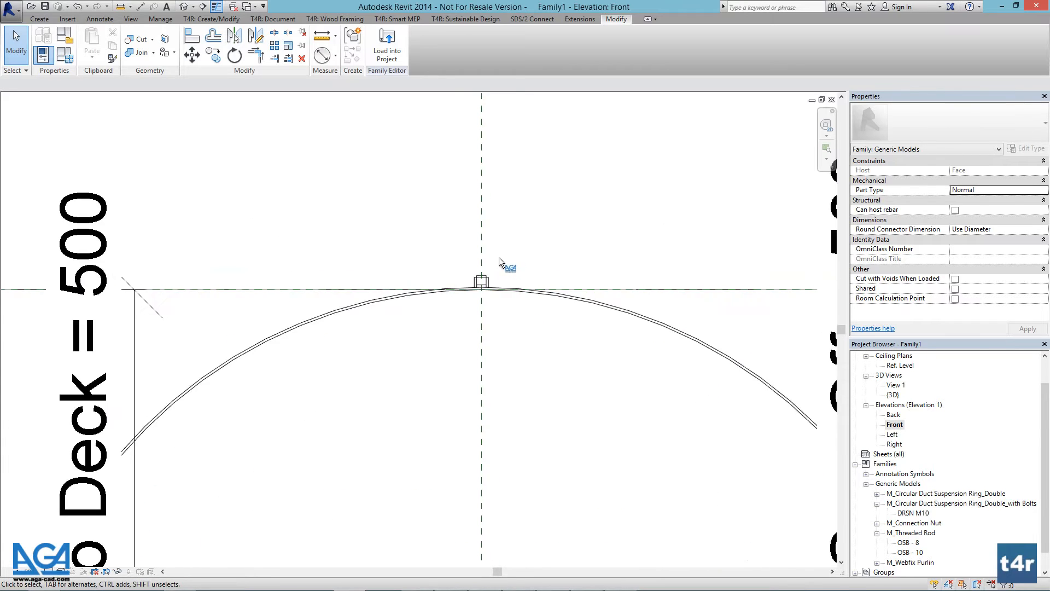
pyautogui.scroll(2, 499, 257)
pyautogui.scroll(2, 474, 282)
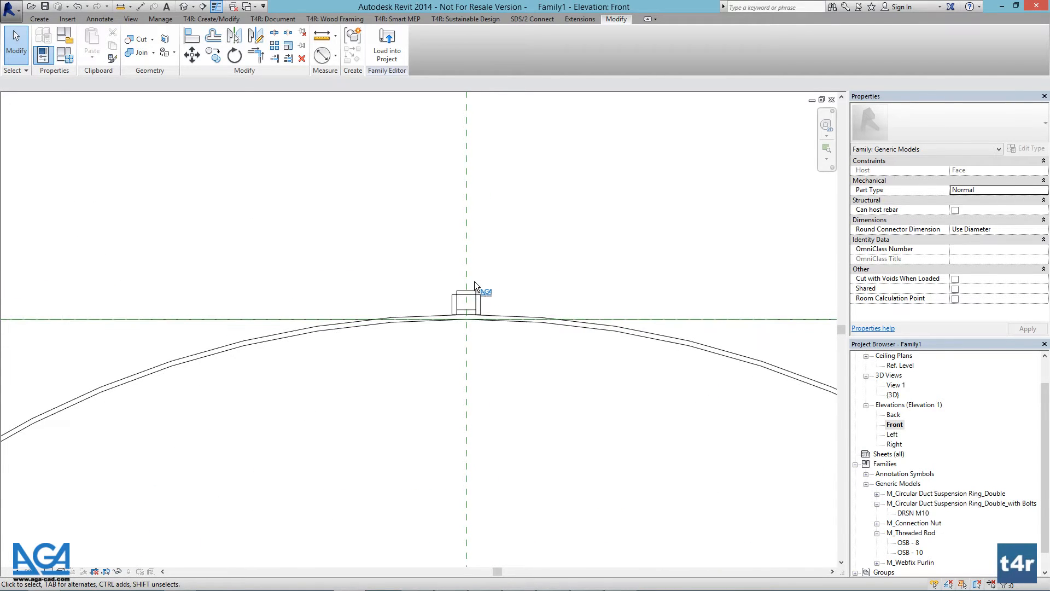
pyautogui.scroll(-3, 474, 281)
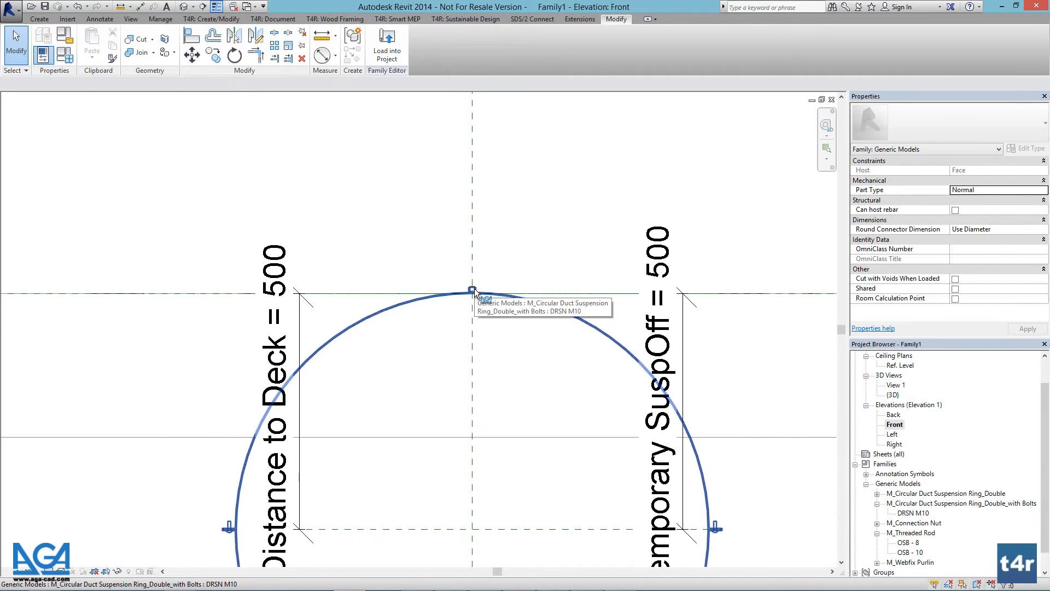
pyautogui.scroll(-2, 474, 288)
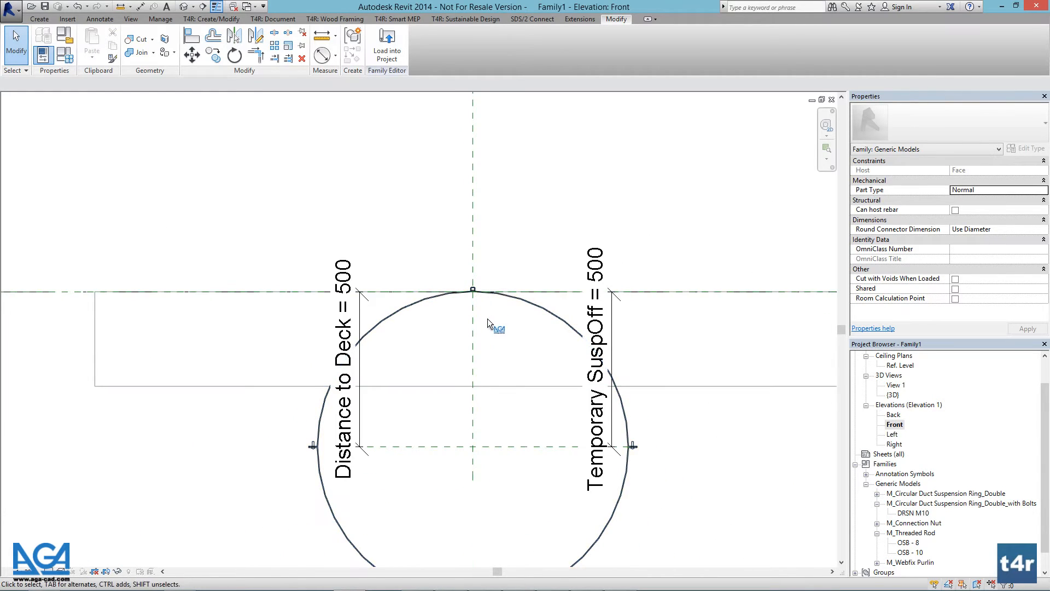
pyautogui.moveTo(487, 321); pyautogui.dragTo(489, 285, button='middle')
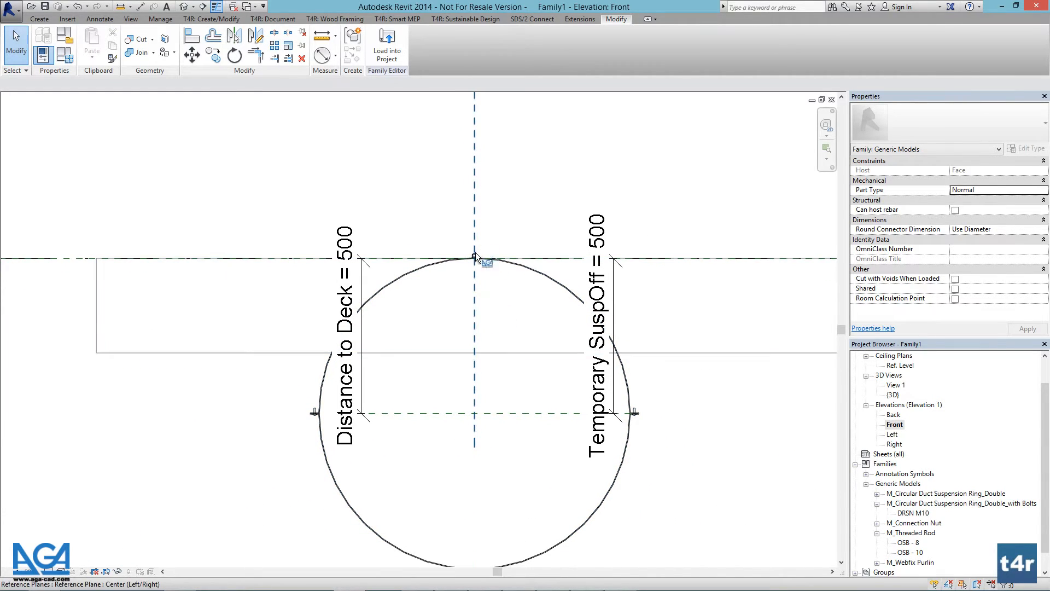
pyautogui.scroll(5, 475, 254)
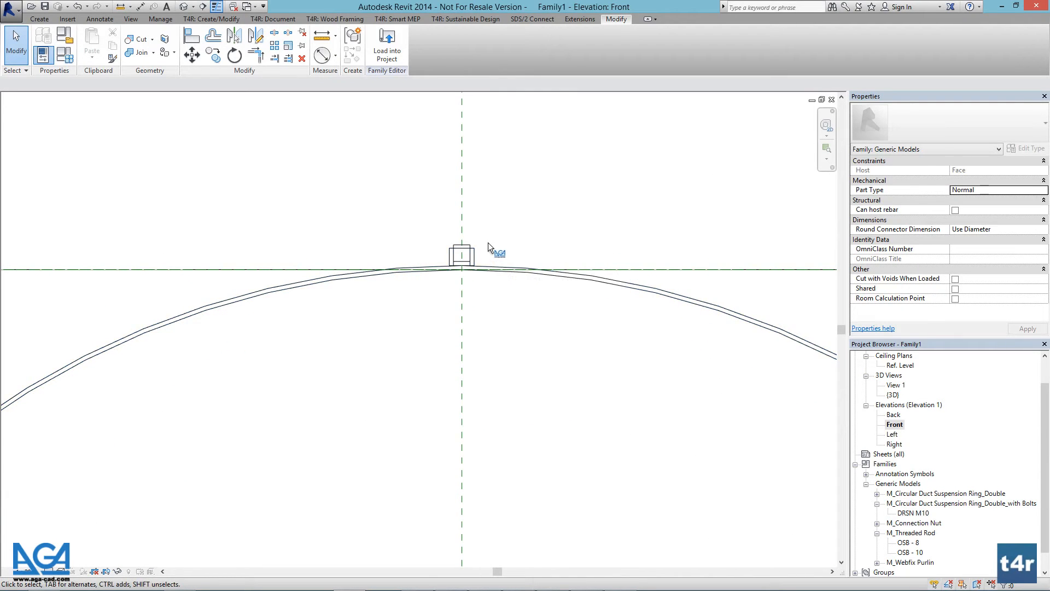
pyautogui.scroll(3, 480, 263)
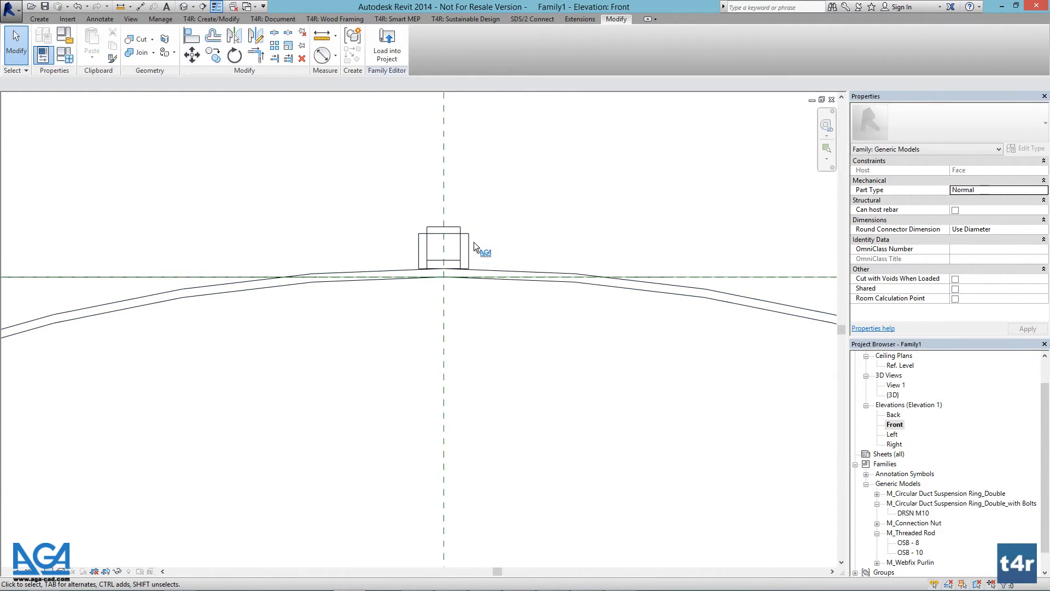
pyautogui.scroll(-5, 473, 253)
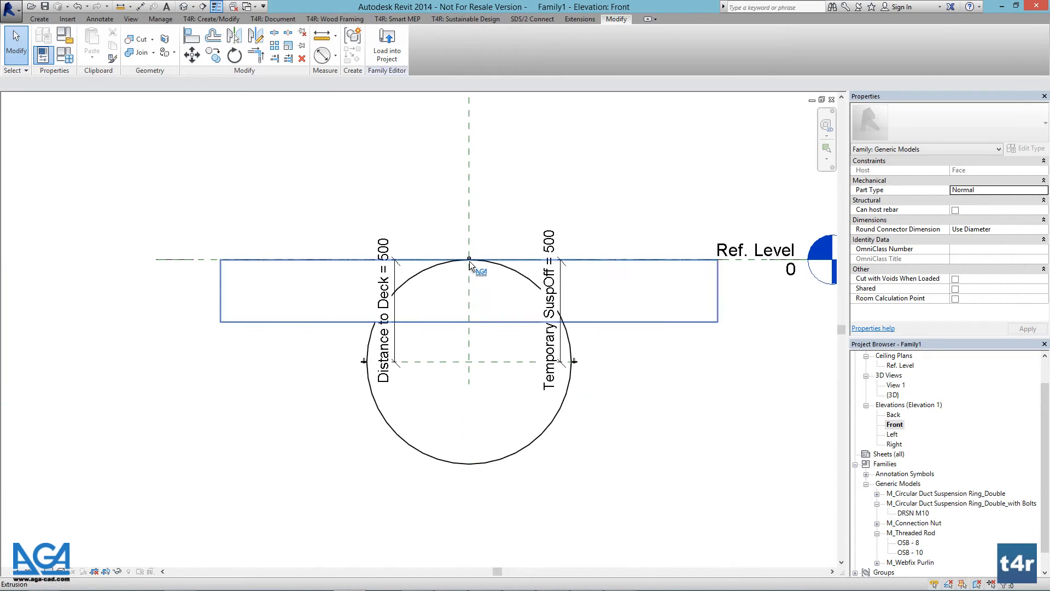
pyautogui.scroll(3, 477, 307)
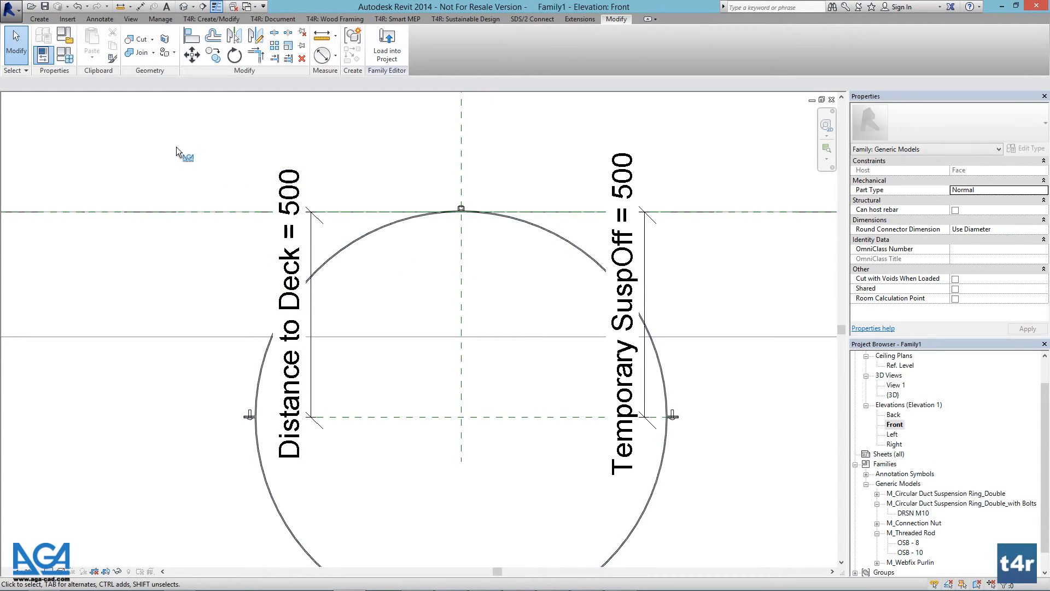
# - Set the family's Diameter to 300 mm and accept the family types
pyautogui.click(61, 55)
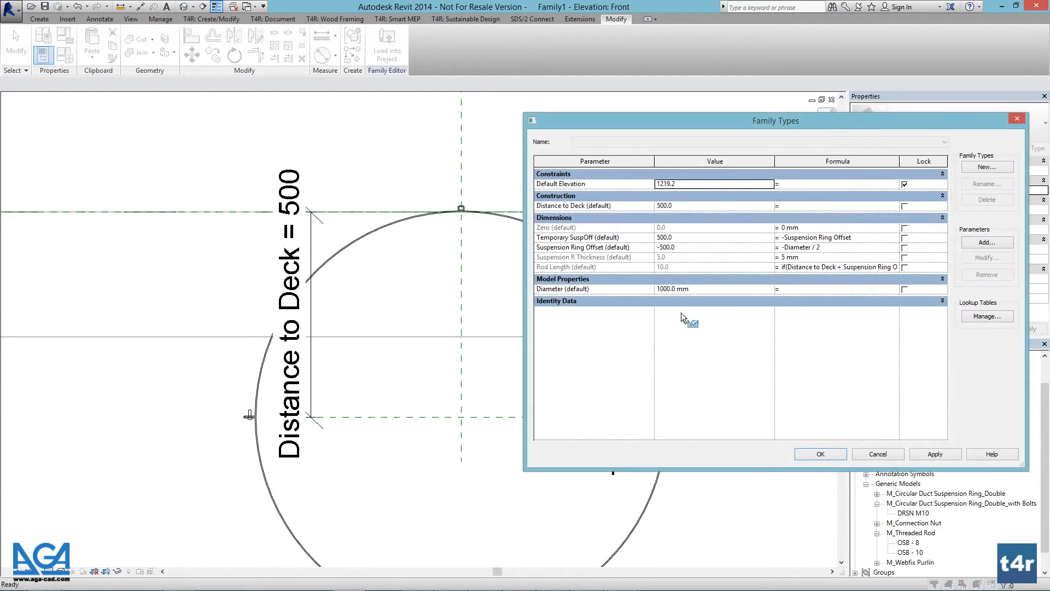
pyautogui.click(714, 288)
pyautogui.write('300')
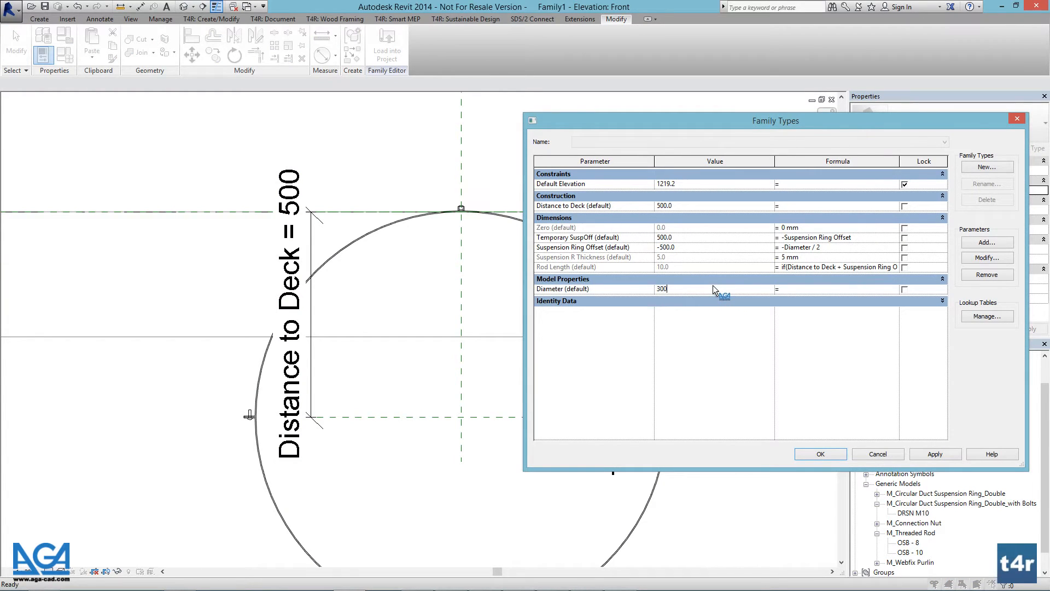
pyautogui.click(929, 454)
pyautogui.click(820, 454)
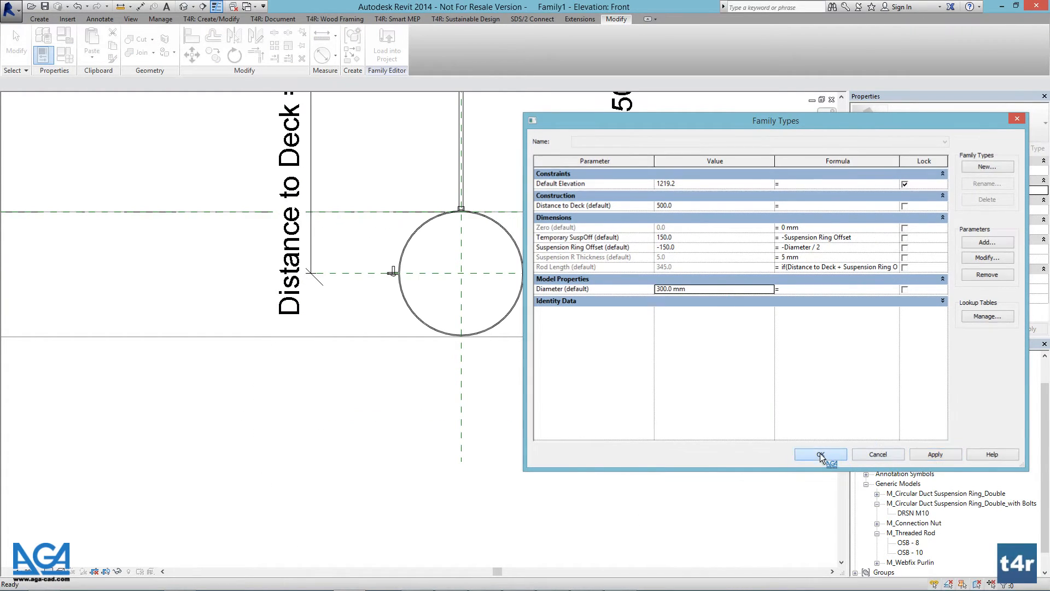
pyautogui.moveTo(521, 369); pyautogui.dragTo(510, 399, button='middle')
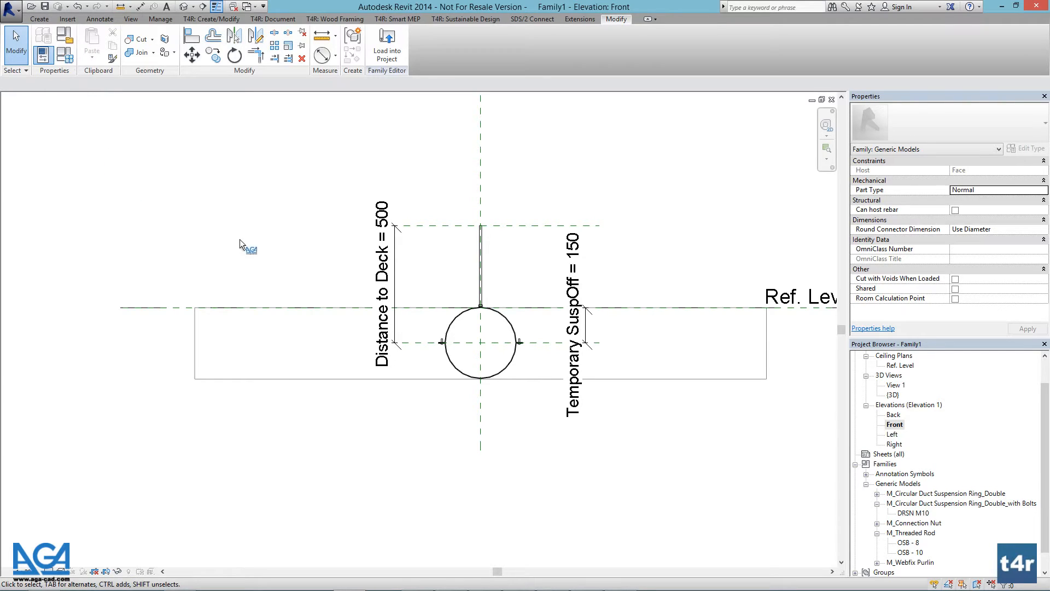
pyautogui.scroll(3, 484, 232)
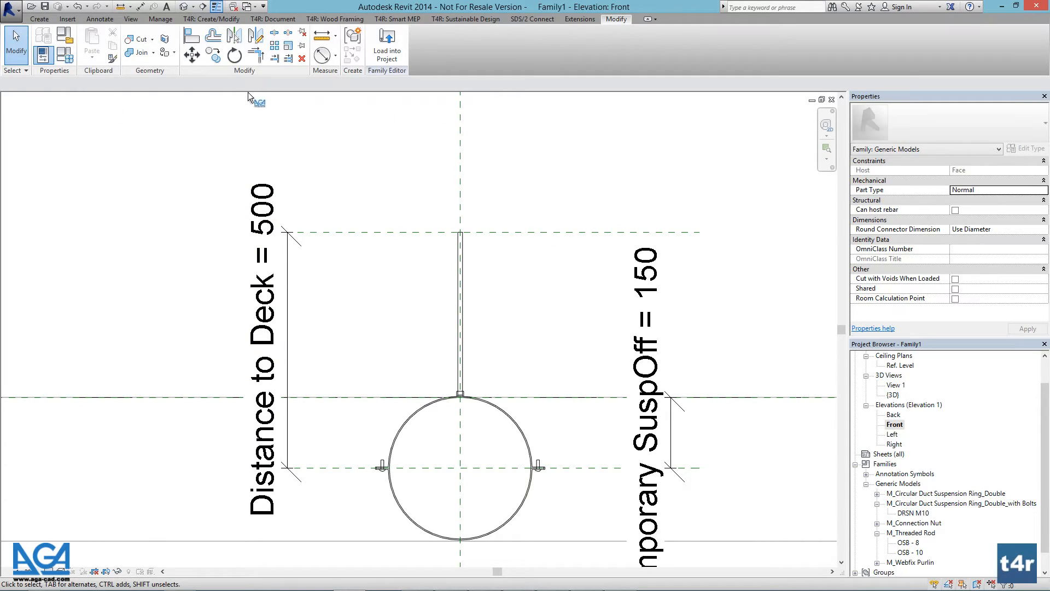
pyautogui.doubleClick(901, 365)
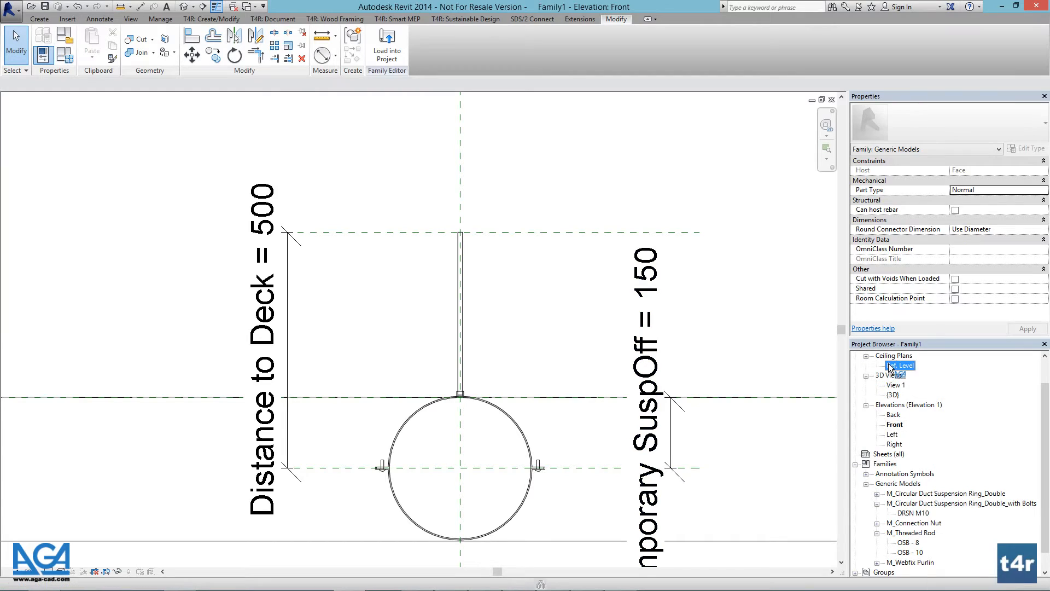
pyautogui.scroll(-5, 401, 385)
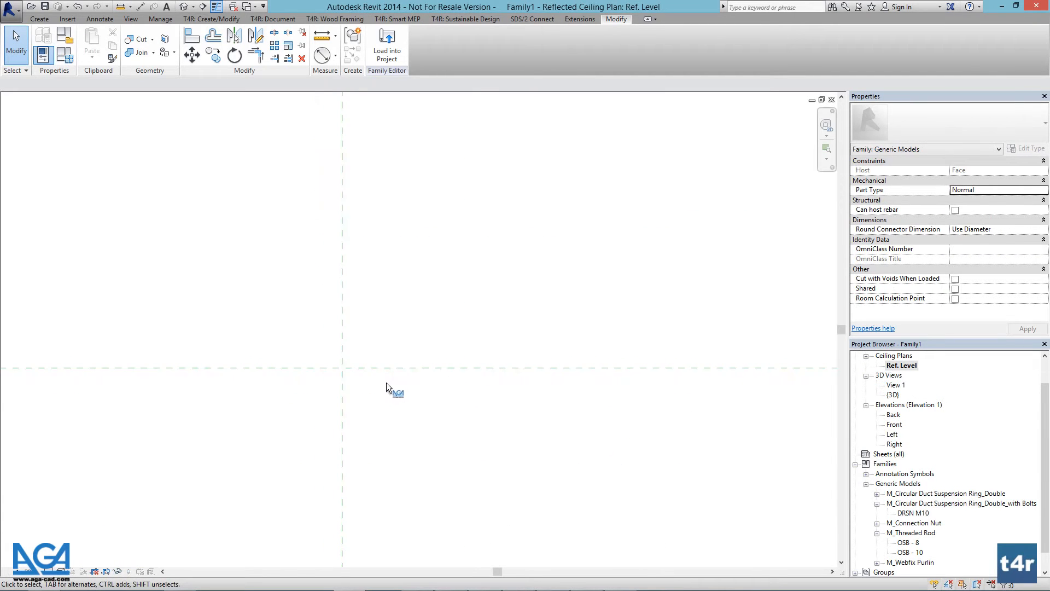
pyautogui.scroll(3, 415, 357)
# - Open the Ref. Level floor plan at the centre of the suspension ring
pyautogui.click(899, 386)
pyautogui.scroll(3, 901, 392)
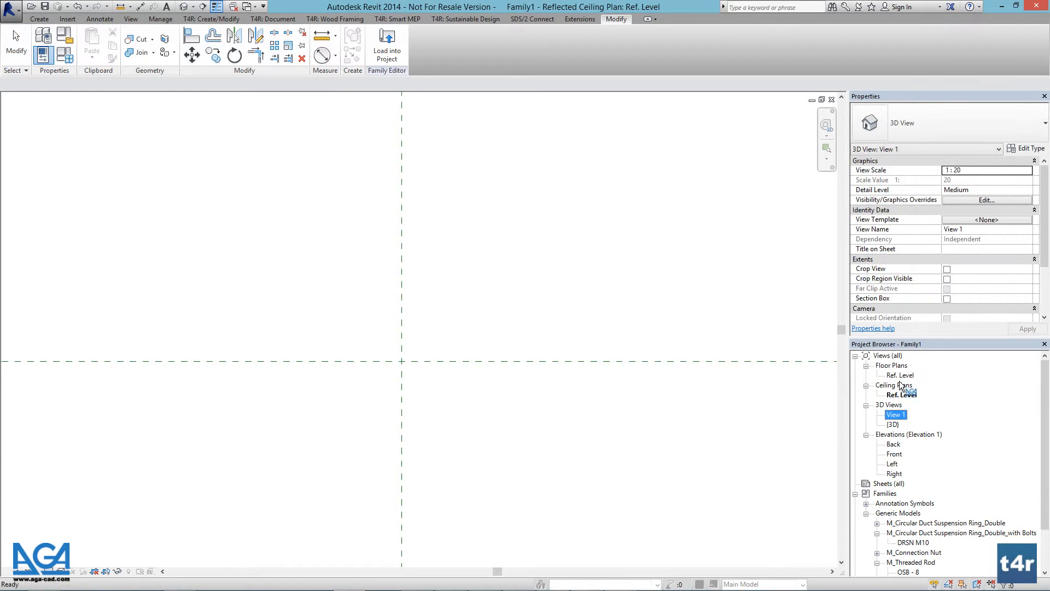
pyautogui.doubleClick(902, 375)
pyautogui.scroll(3, 333, 355)
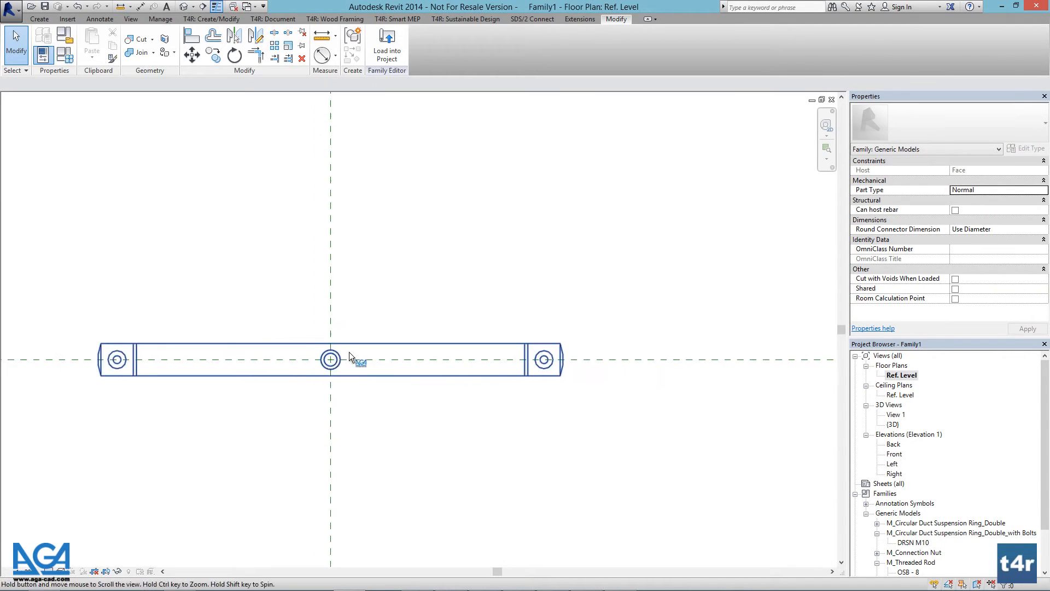
pyautogui.scroll(-2, 1035, 455)
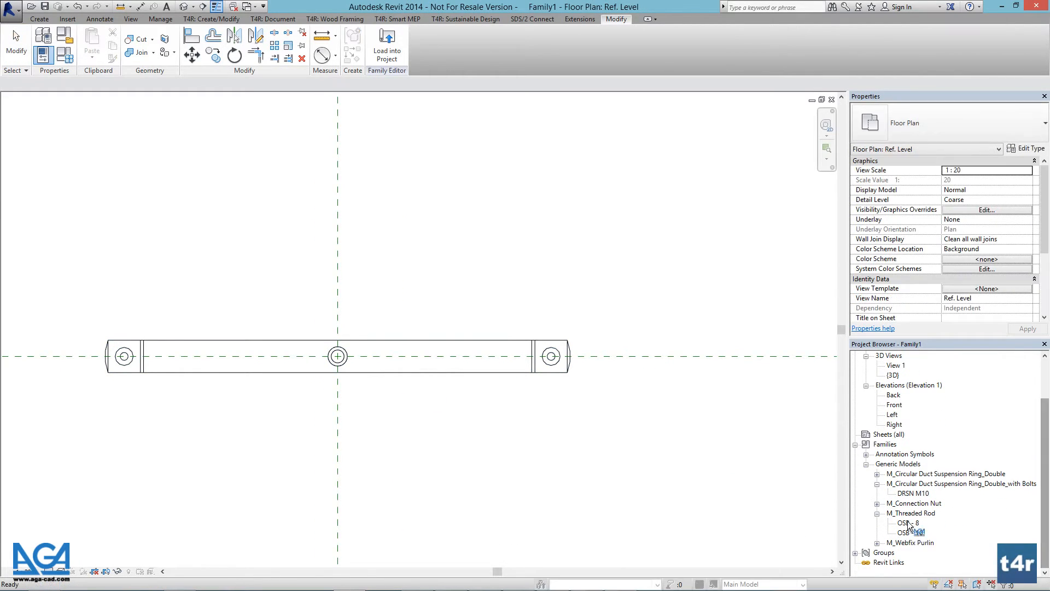
pyautogui.click(878, 543)
pyautogui.moveTo(905, 553); pyautogui.dragTo(382, 296)
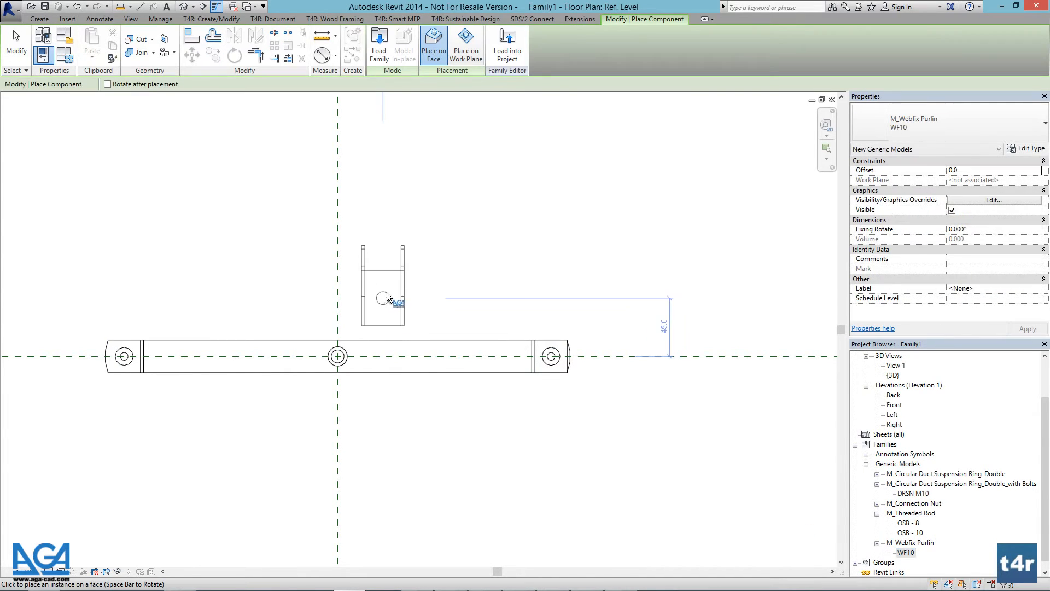
pyautogui.click(471, 60)
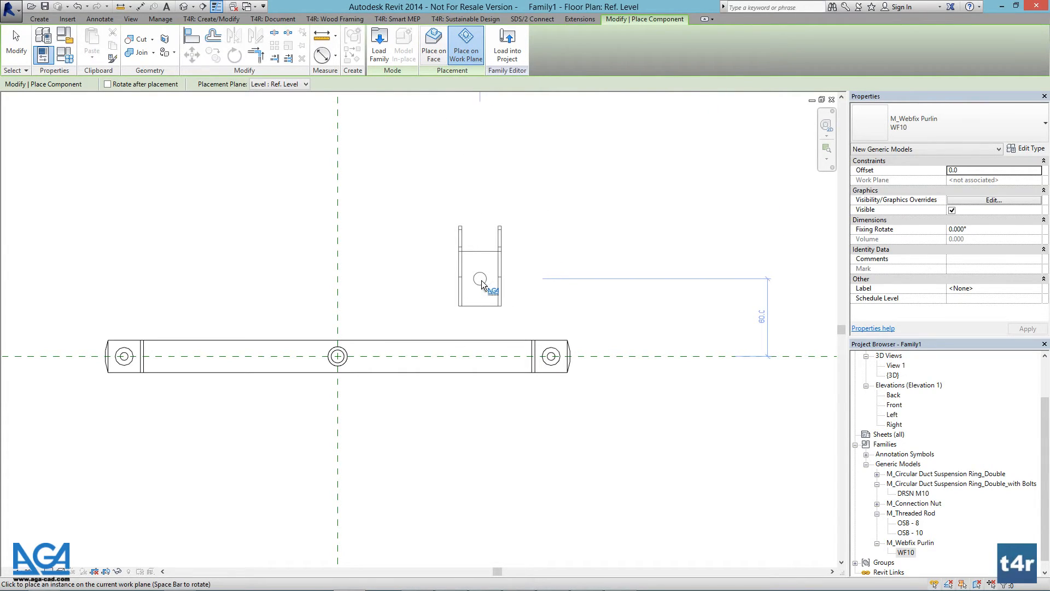
pyautogui.press('Escape')
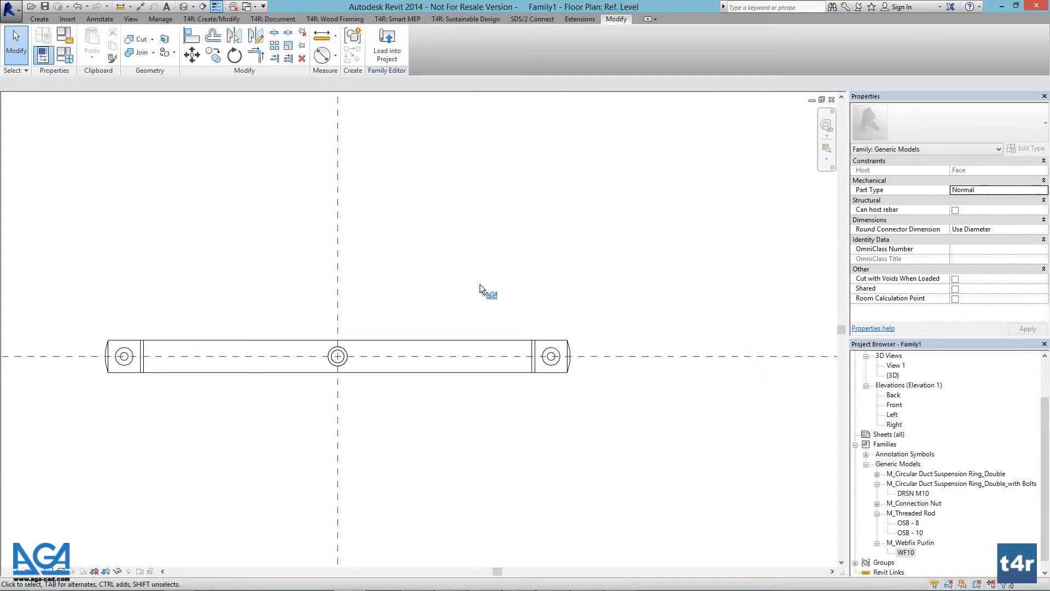
# - Open the Left elevation and select the horizontal reference plane at the upper end of the threaded rod
pyautogui.doubleClick(893, 415)
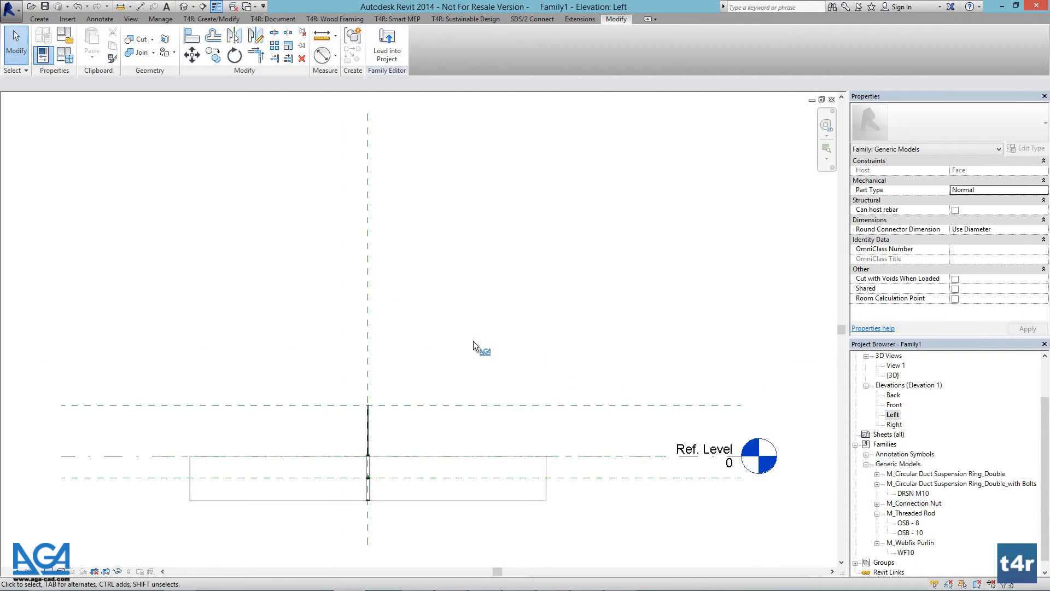
pyautogui.scroll(3, 416, 387)
pyautogui.click(456, 370)
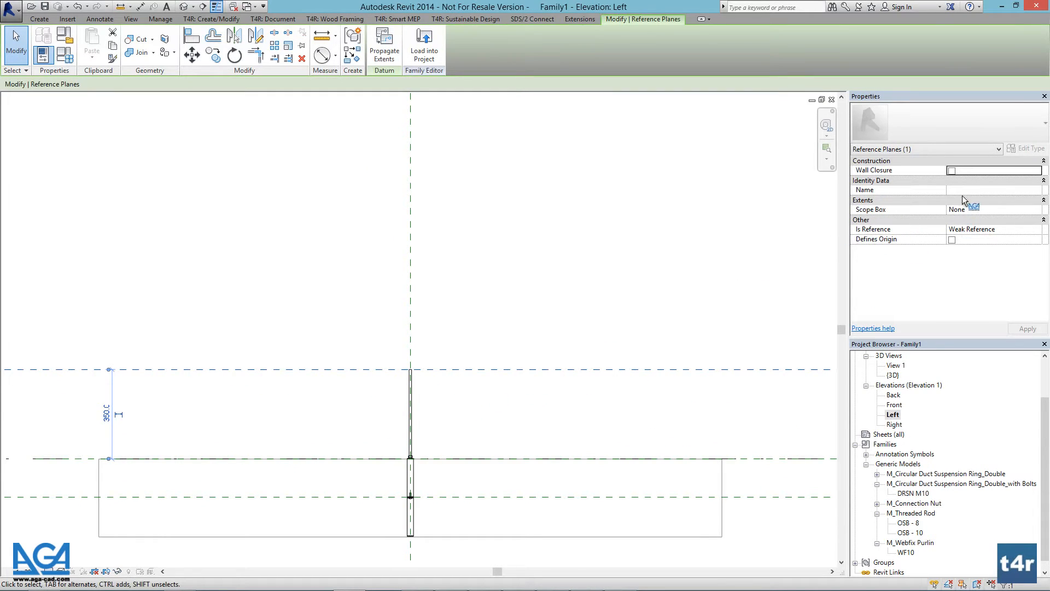
# - Name the horizontal reference plane at the top end of the threaded rod "Distance to Deck"
pyautogui.click(962, 191)
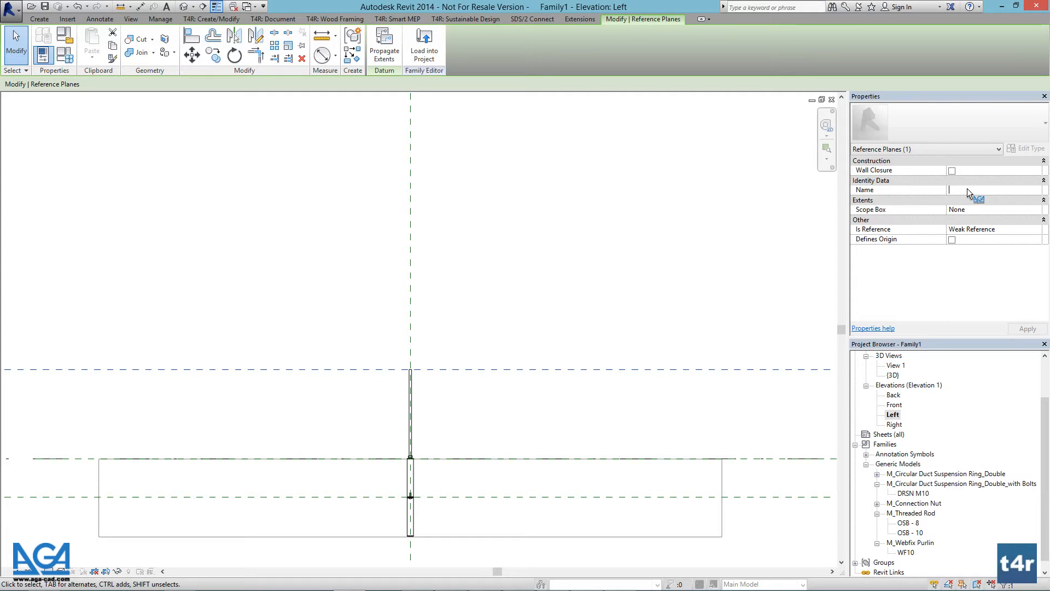
pyautogui.write('Web')
pyautogui.click(809, 256)
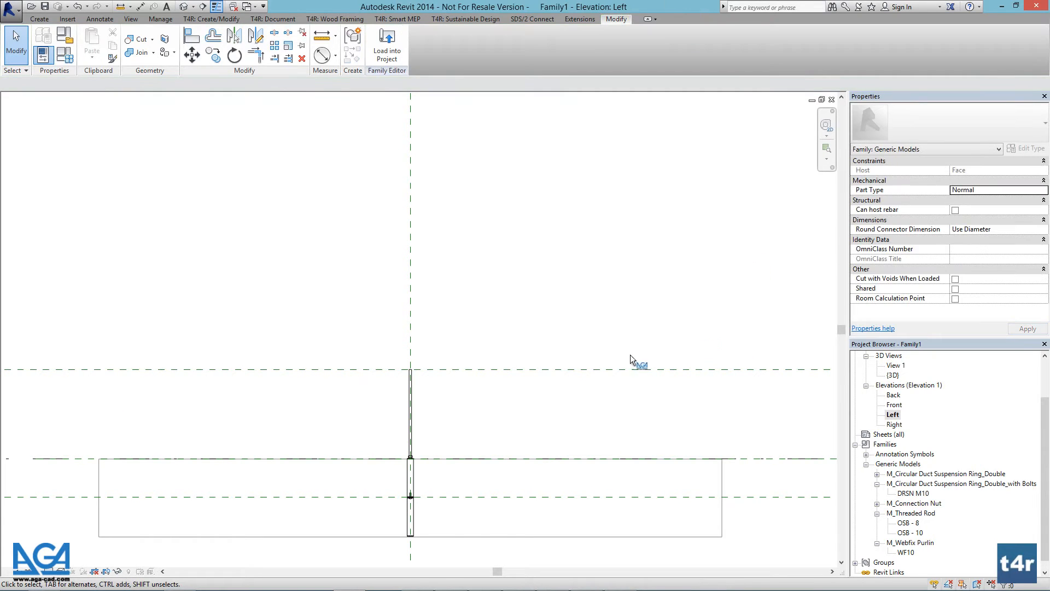
pyautogui.click(506, 369)
pyautogui.scroll(-3, 507, 373)
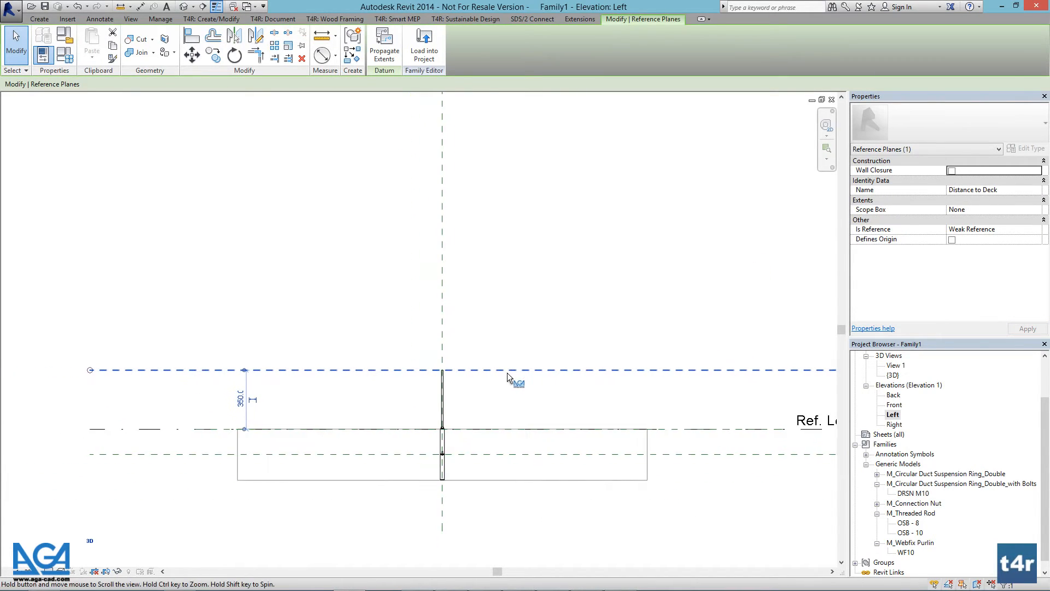
pyautogui.moveTo(507, 373); pyautogui.dragTo(384, 359, button='middle')
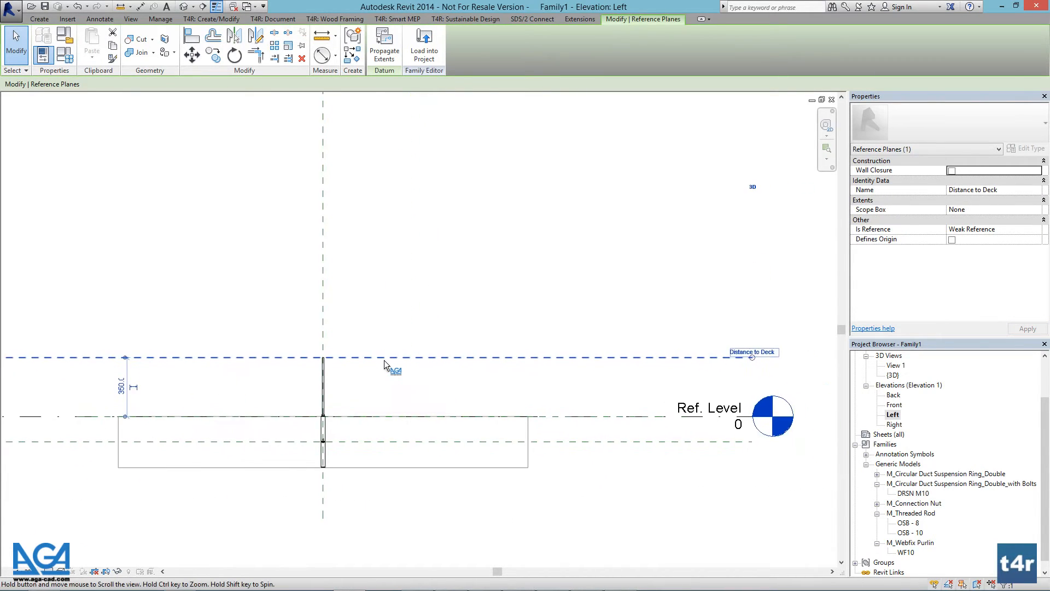
# - In the Ref. Level floor plan, set the work plane to Reference Plane : Distance to Deck
pyautogui.click(896, 366)
pyautogui.scroll(2, 897, 374)
pyautogui.doubleClick(900, 376)
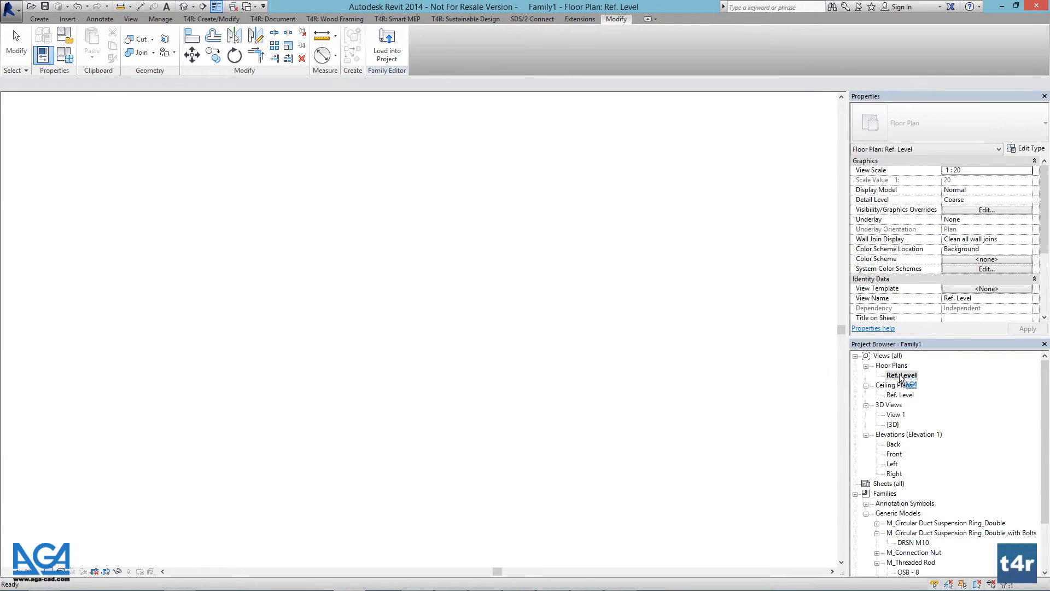
pyautogui.scroll(-2, 462, 385)
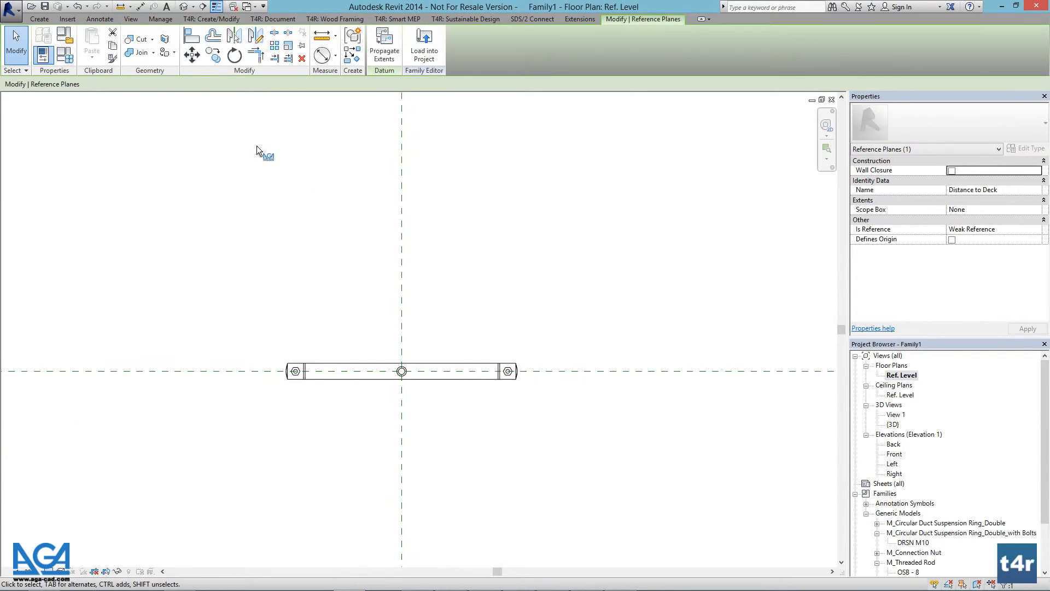
pyautogui.click(39, 19)
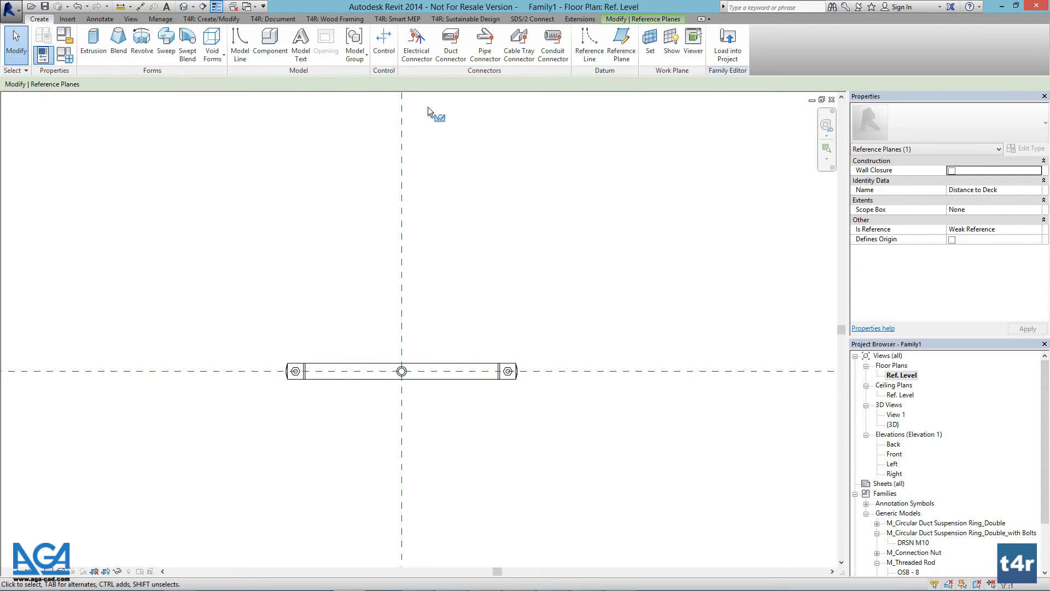
pyautogui.click(650, 45)
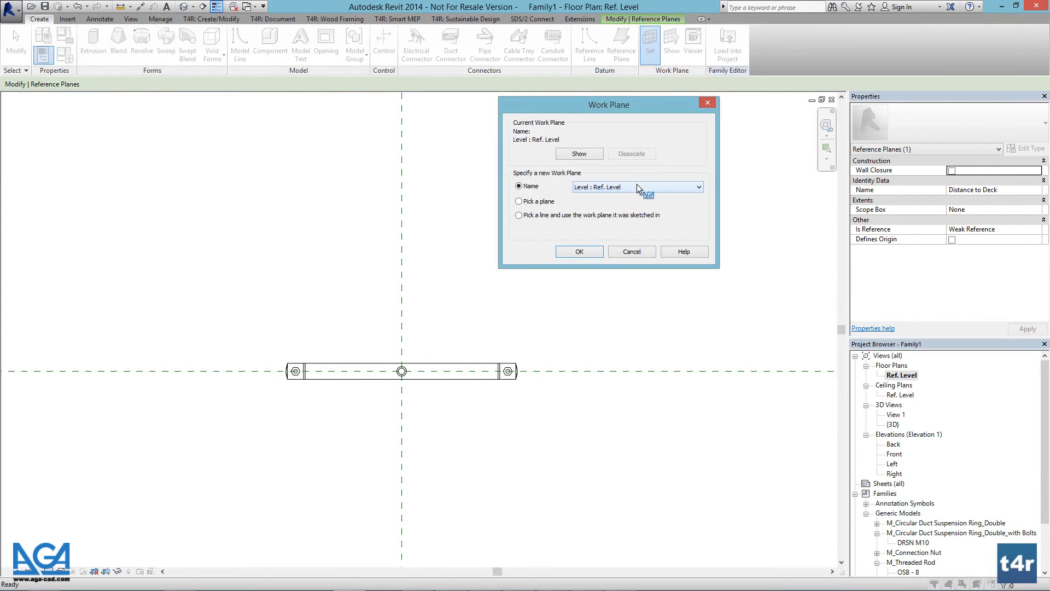
pyautogui.click(636, 184)
pyautogui.click(640, 225)
pyautogui.click(583, 255)
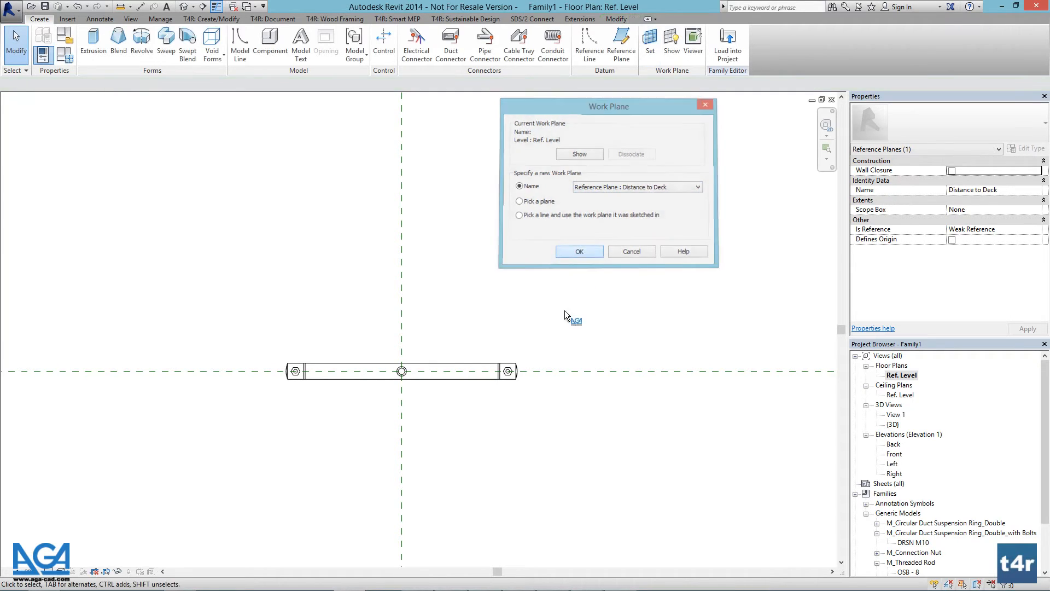
# - Place an M_Webfix Purlin WF10 bracket, rotated half a turn, about 40 mm right of and 60 mm above the rod centre
pyautogui.scroll(-3, 916, 563)
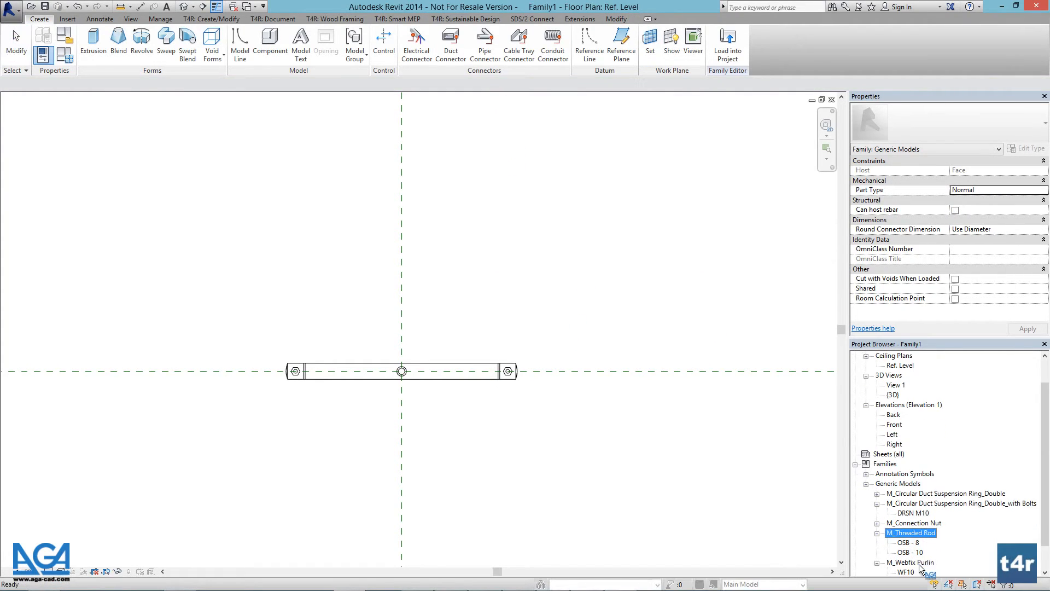
pyautogui.click(905, 562)
pyautogui.moveTo(906, 563); pyautogui.dragTo(438, 302)
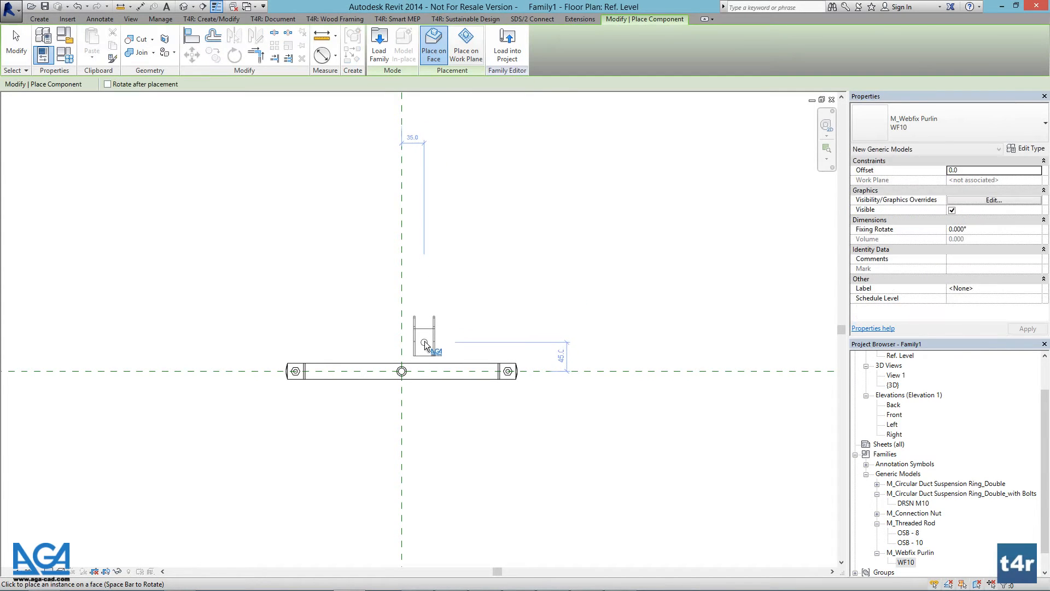
pyautogui.press('space')
pyautogui.press('space')
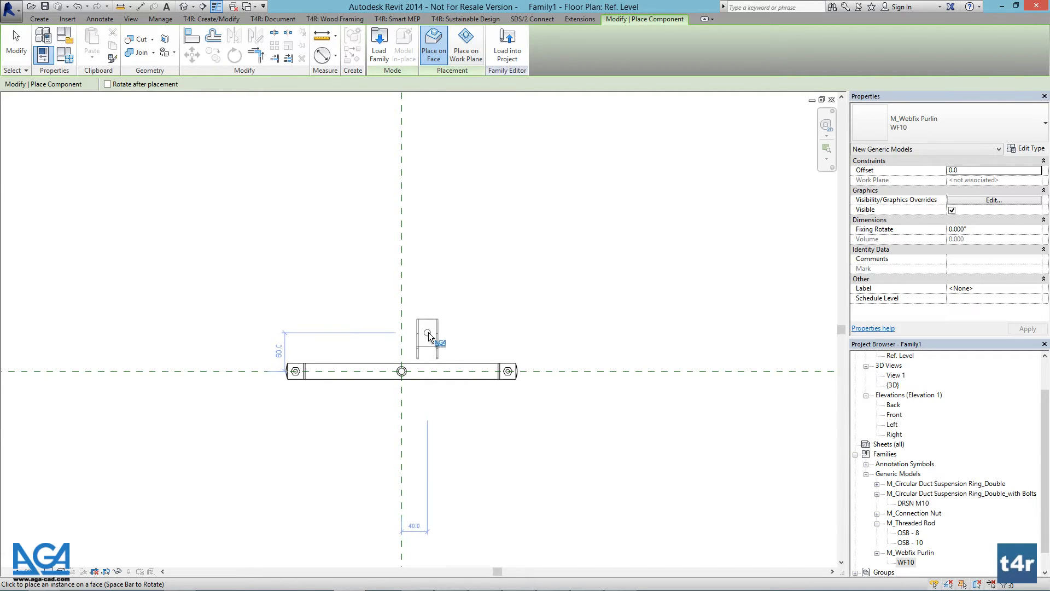
pyautogui.click(427, 332)
pyautogui.press('Escape')
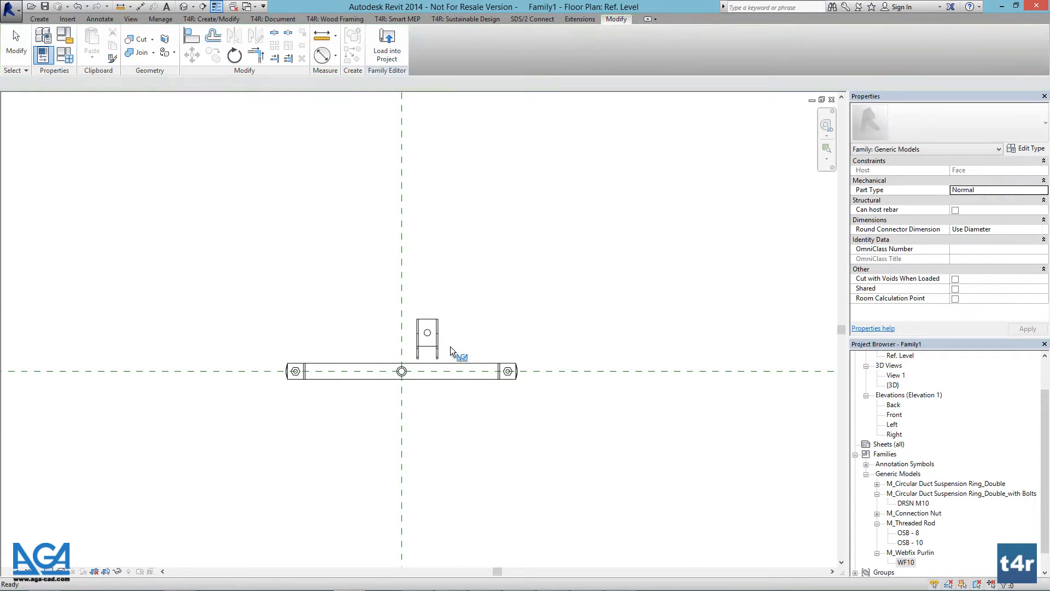
# - Align the Webfix Purlin bracket's centre with the vertical Center (Left/Right) reference plane and lock the alignment
pyautogui.scroll(2, 449, 340)
pyautogui.moveTo(474, 349); pyautogui.dragTo(487, 345, button='middle')
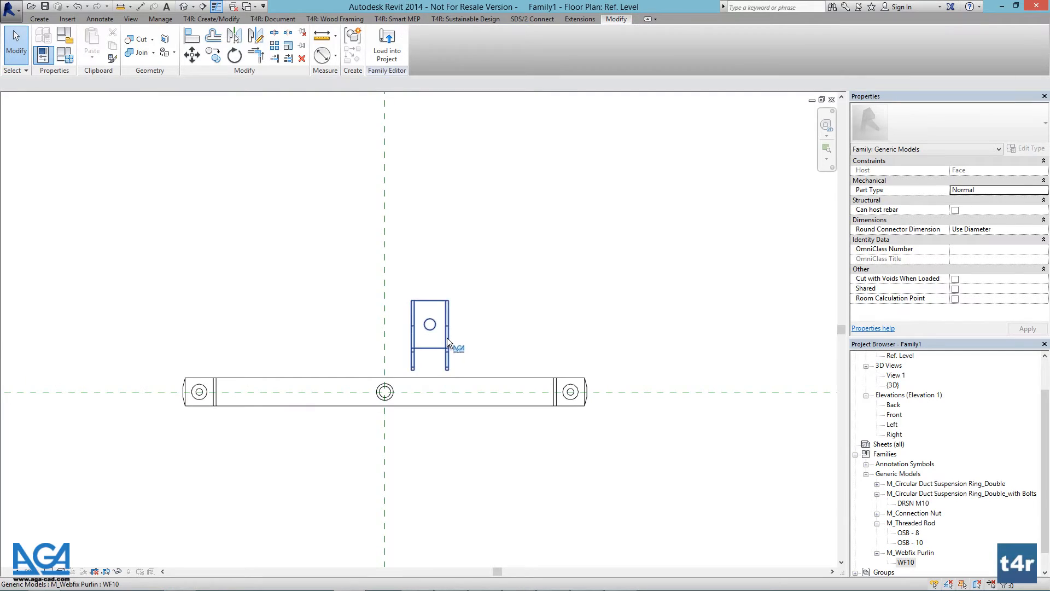
pyautogui.click(448, 333)
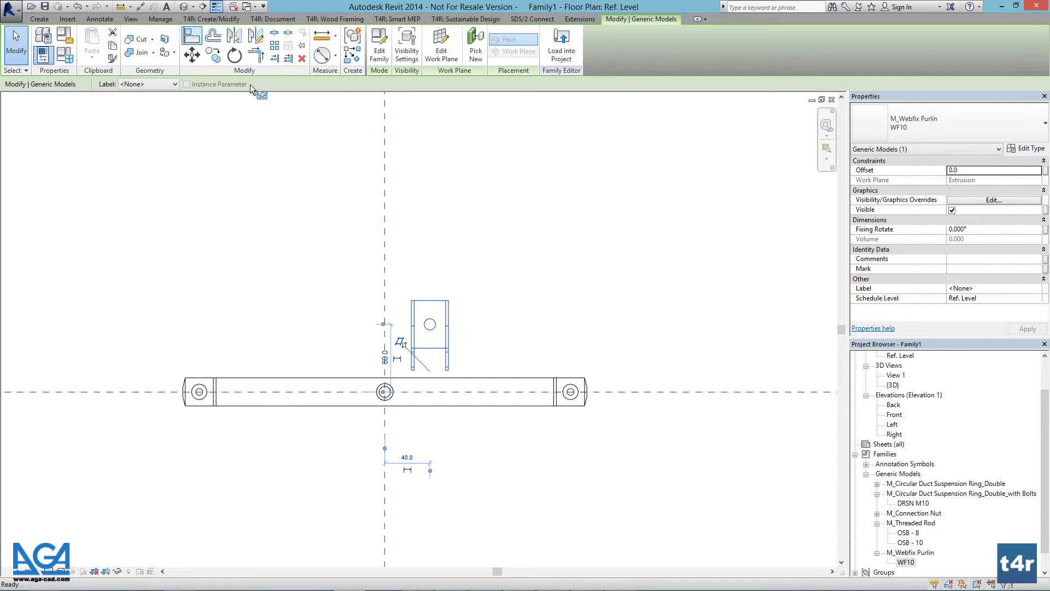
pyautogui.press('Escape')
pyautogui.press('a')
pyautogui.press('l')
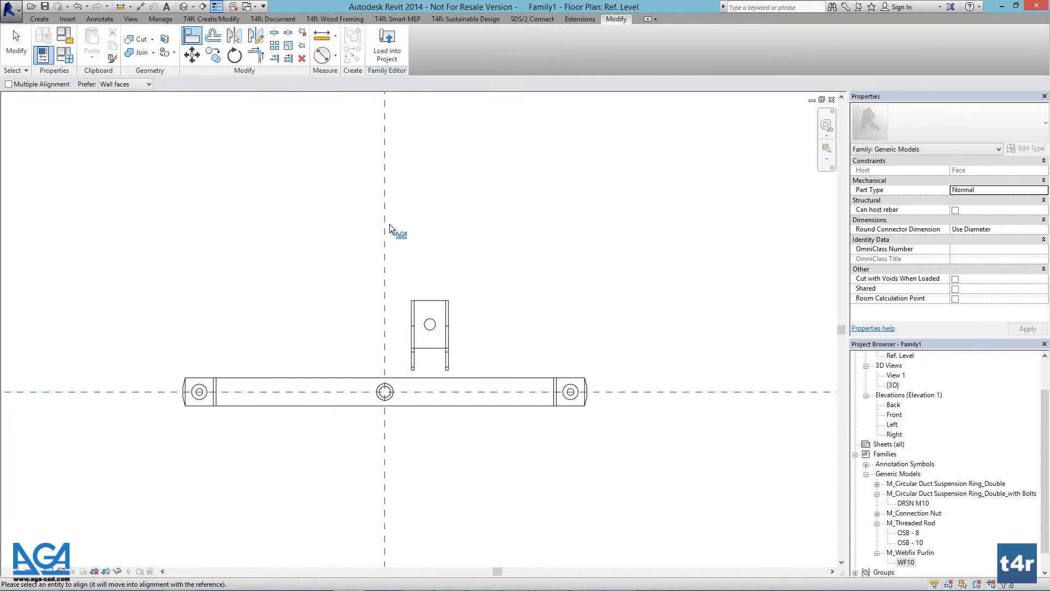
pyautogui.click(431, 328)
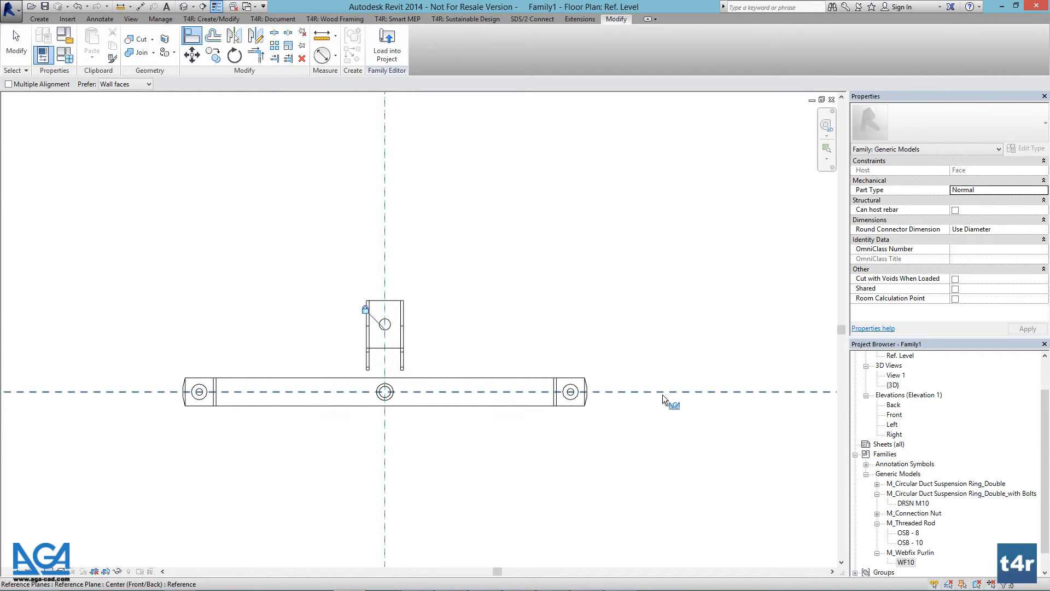
# - Align the bracket's hole centre with the Center (Front/Back) reference plane and lock the alignment
pyautogui.click(636, 386)
pyautogui.click(397, 328)
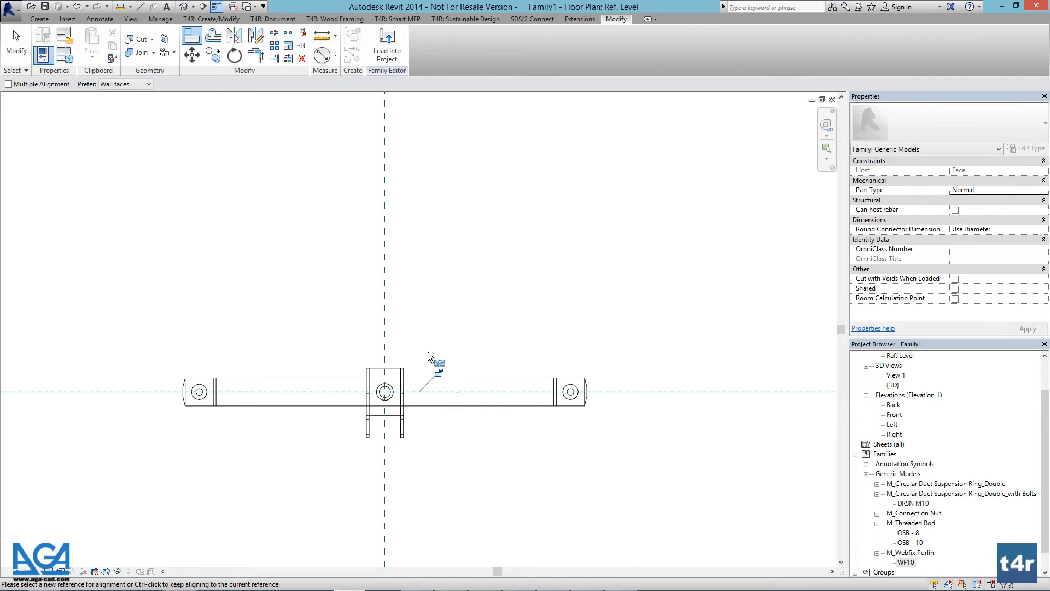
pyautogui.click(440, 372)
pyautogui.press('Escape')
pyautogui.press('Escape')
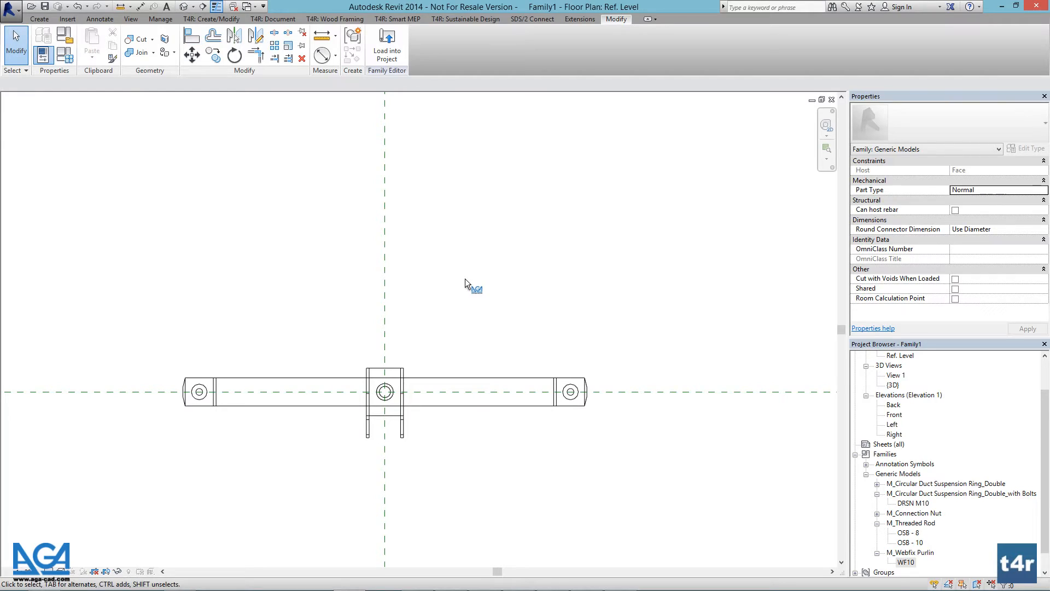
# - In the 3D view, change the Webfix Purlin bracket's work plane to Reference Plane : Distance to Deck
pyautogui.click(184, 7)
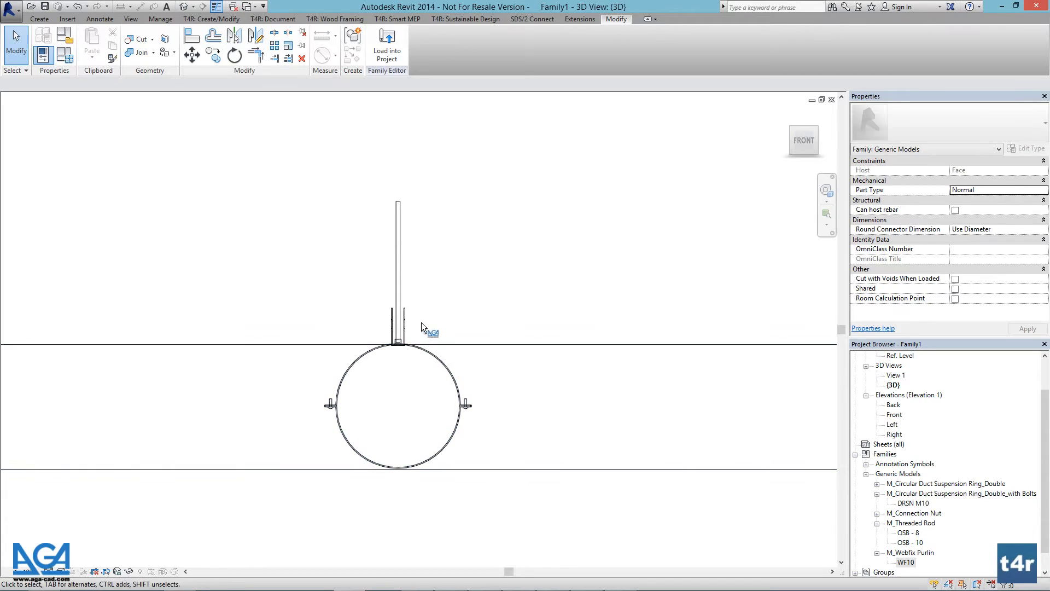
pyautogui.click(402, 320)
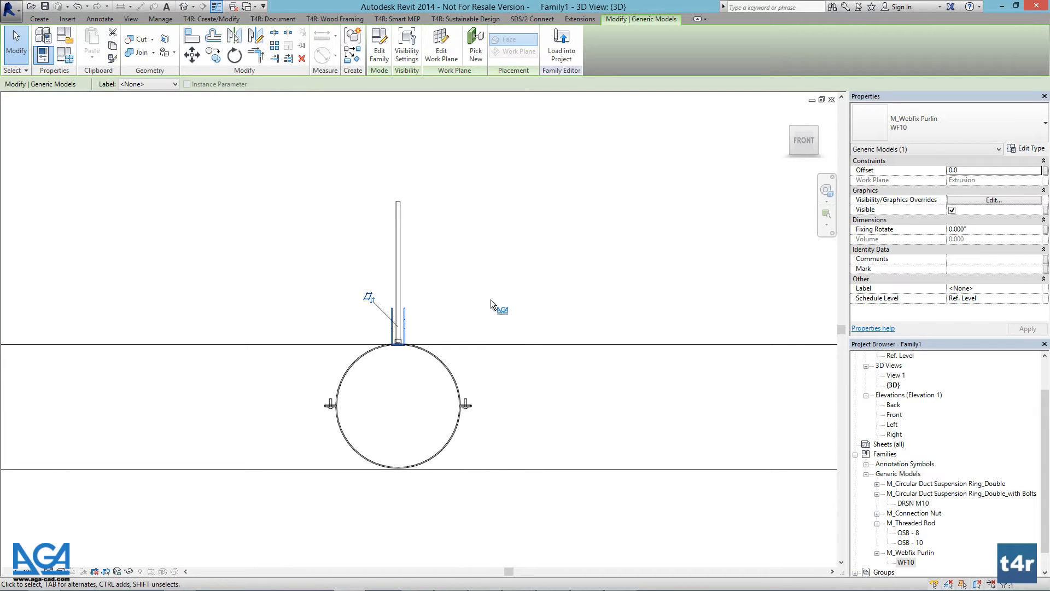
pyautogui.click(441, 48)
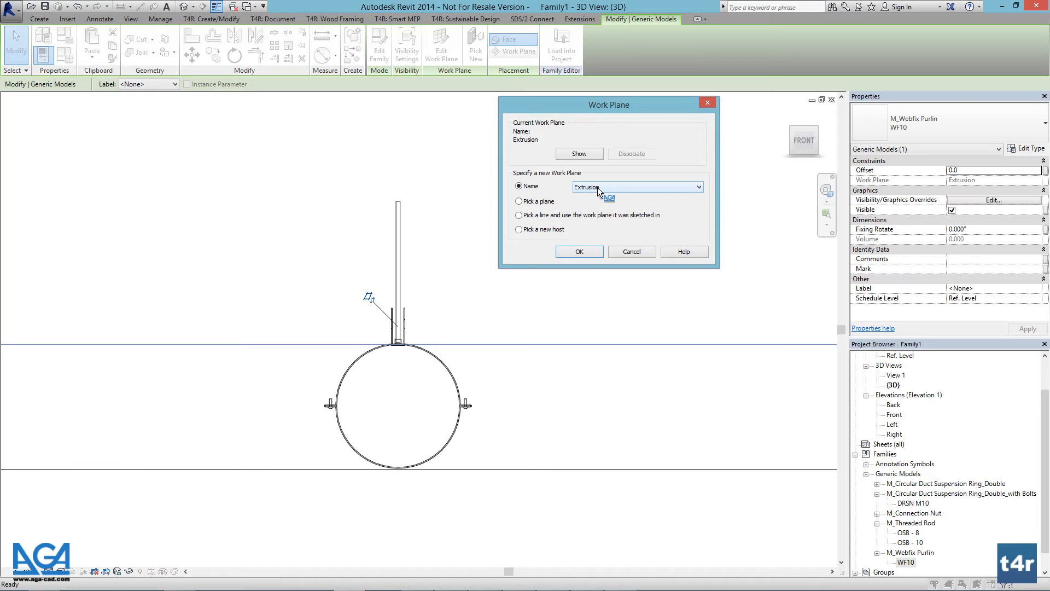
pyautogui.click(597, 187)
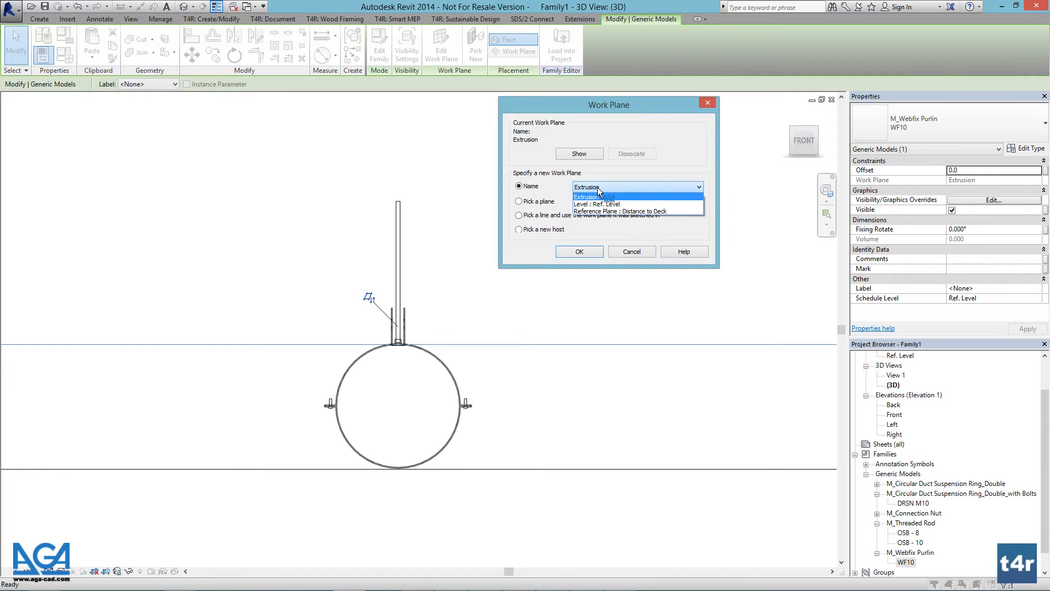
pyautogui.click(584, 212)
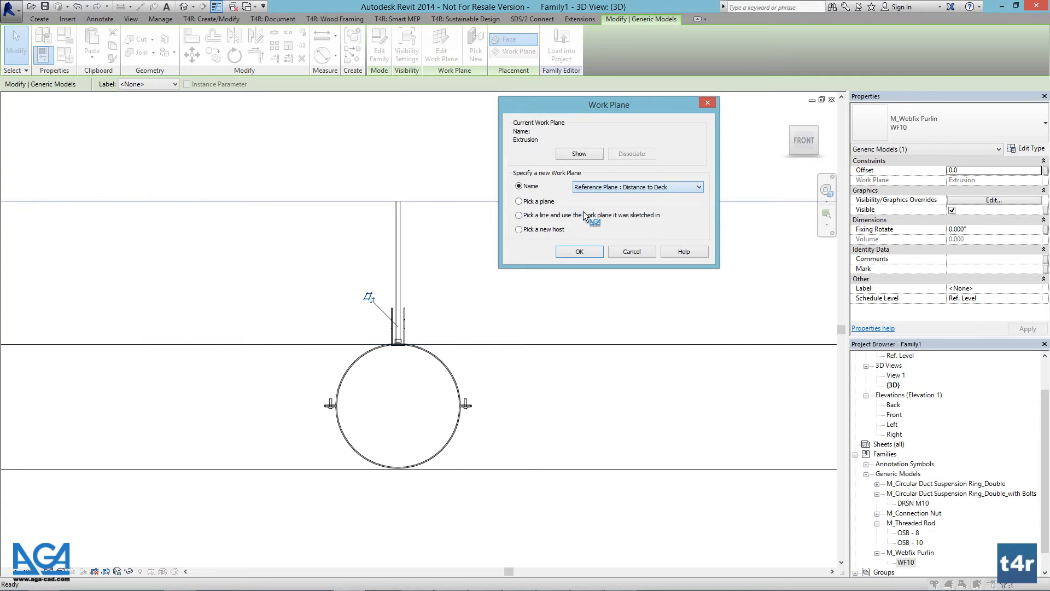
pyautogui.click(578, 252)
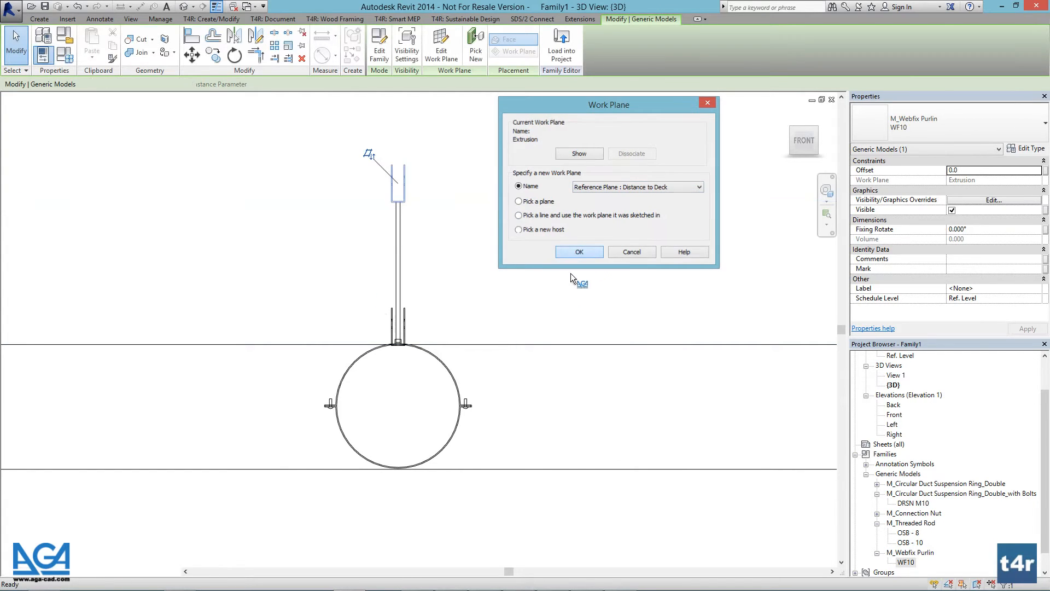
pyautogui.press('Escape')
# - Set the Top Extension of the OSB - 10 threaded rod to 40
pyautogui.scroll(4, 389, 201)
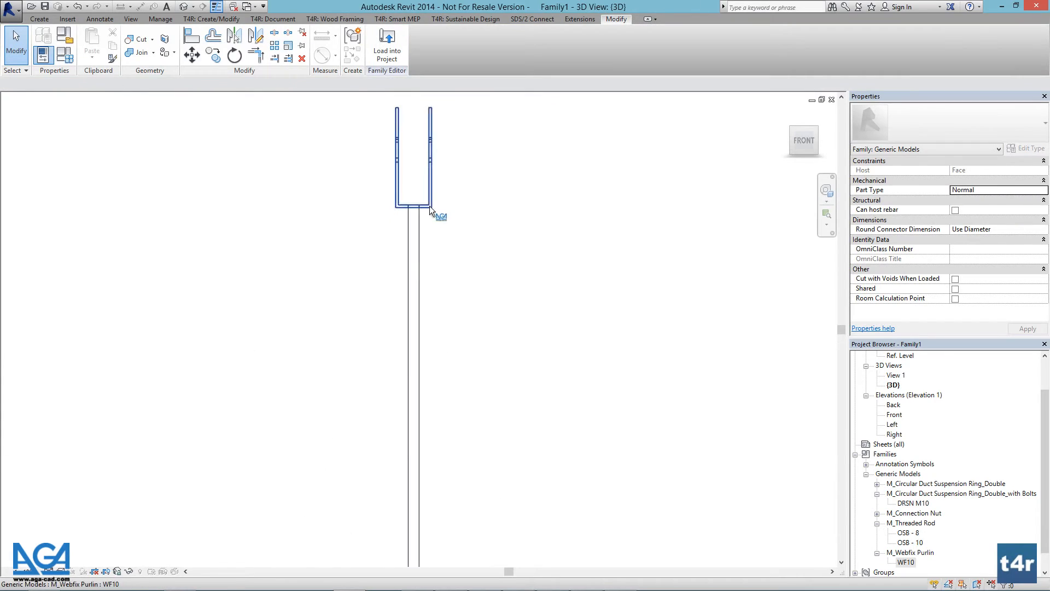
pyautogui.scroll(-6, 458, 211)
pyautogui.moveTo(485, 268); pyautogui.dragTo(480, 272, button='middle')
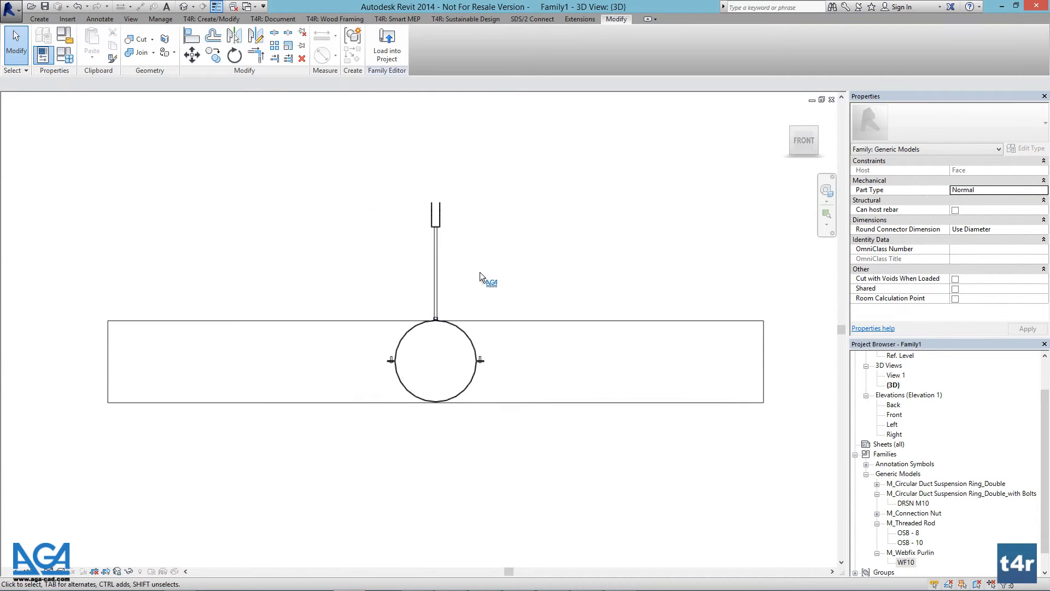
pyautogui.click(436, 260)
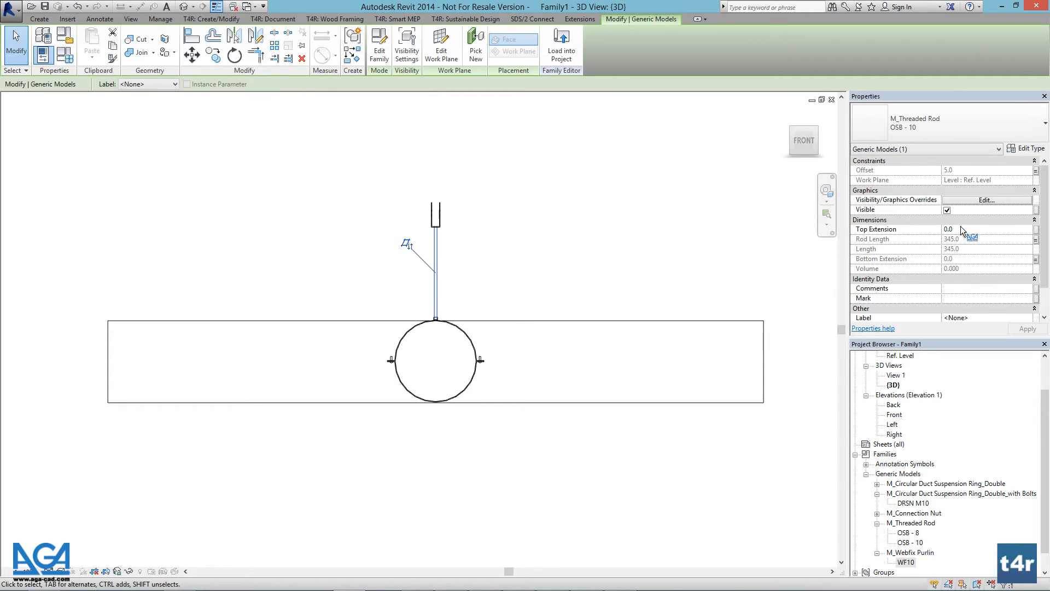
pyautogui.click(961, 228)
pyautogui.write('40')
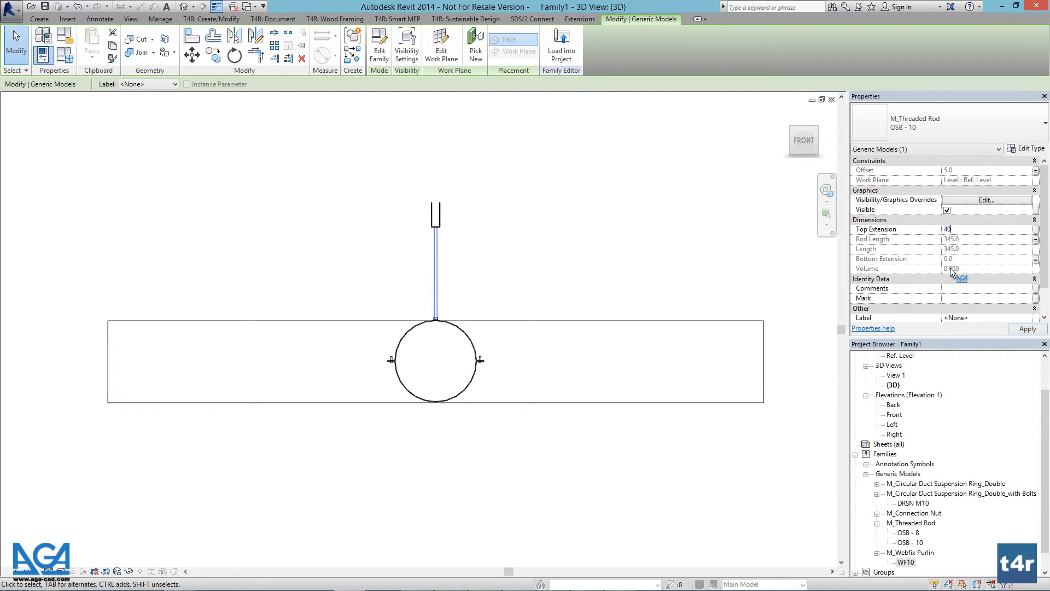
pyautogui.press('Return')
pyautogui.press('Escape')
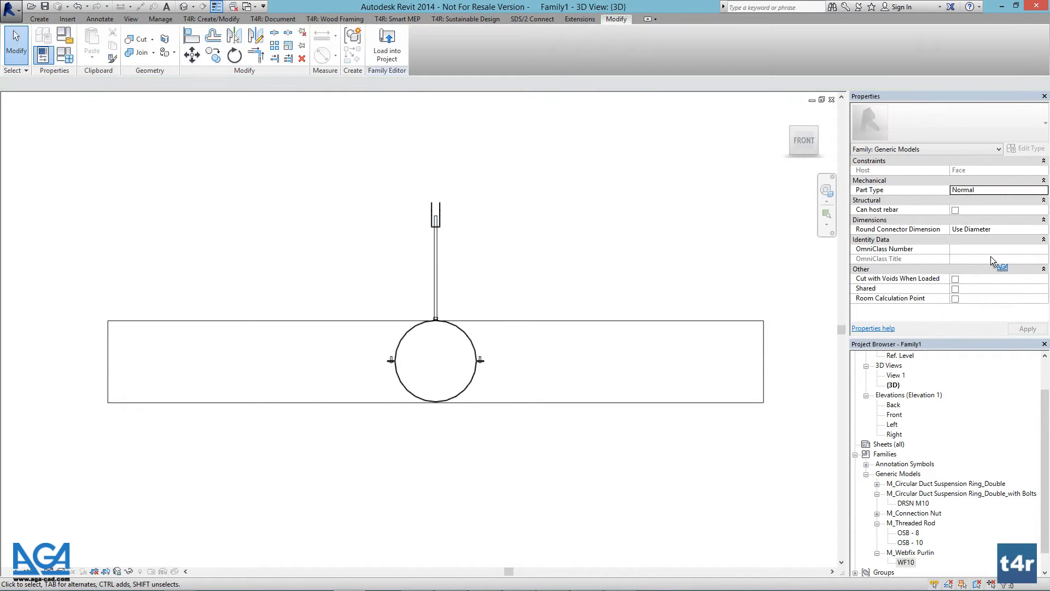
pyautogui.scroll(4, 448, 226)
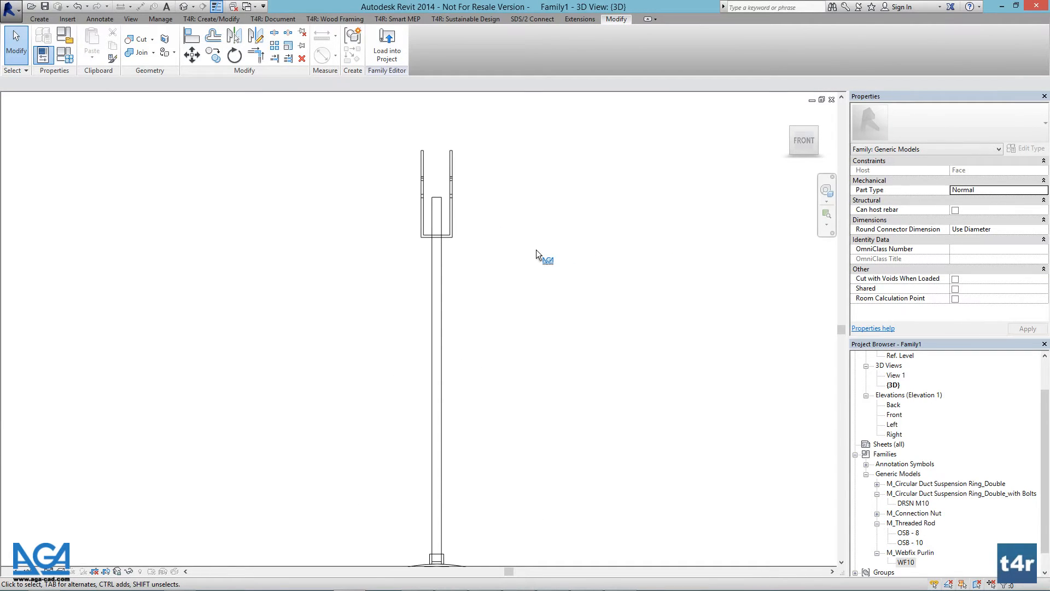
pyautogui.scroll(-4, 536, 249)
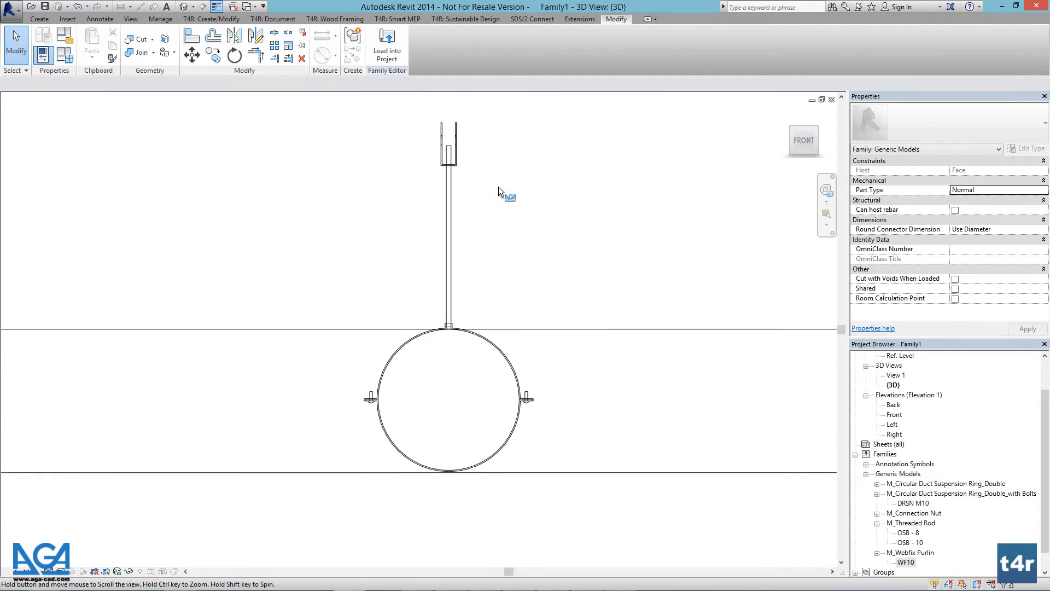
pyautogui.moveTo(498, 188); pyautogui.dragTo(499, 191, button='middle')
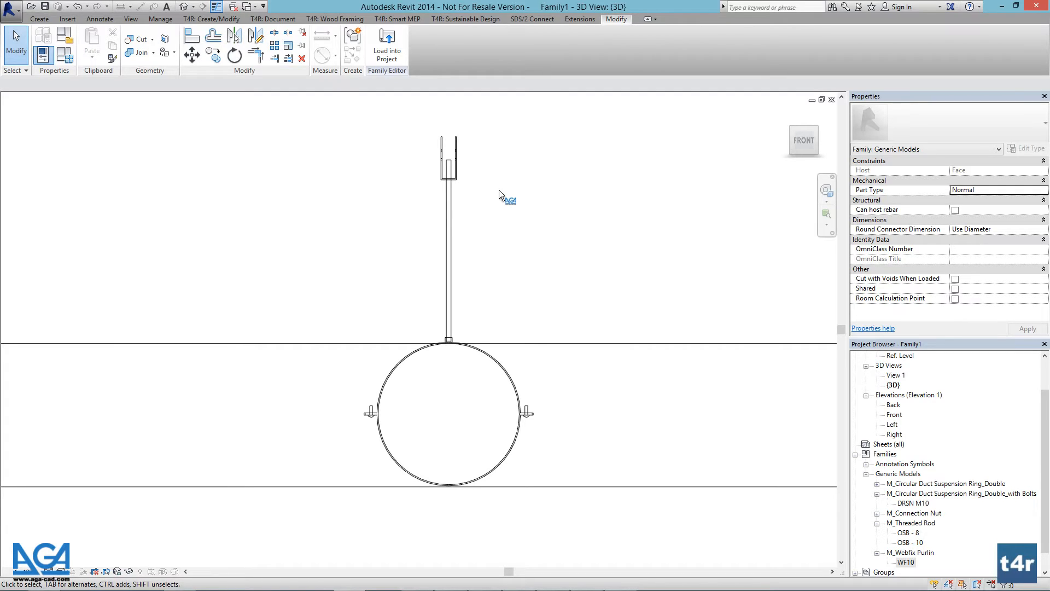
pyautogui.scroll(5, 481, 175)
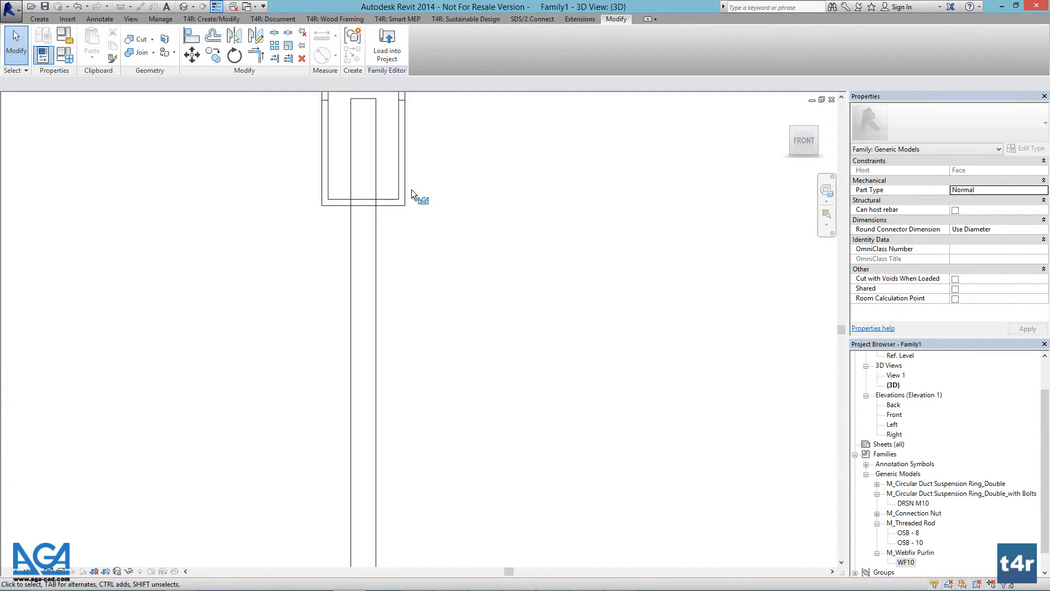
pyautogui.scroll(-3, 471, 266)
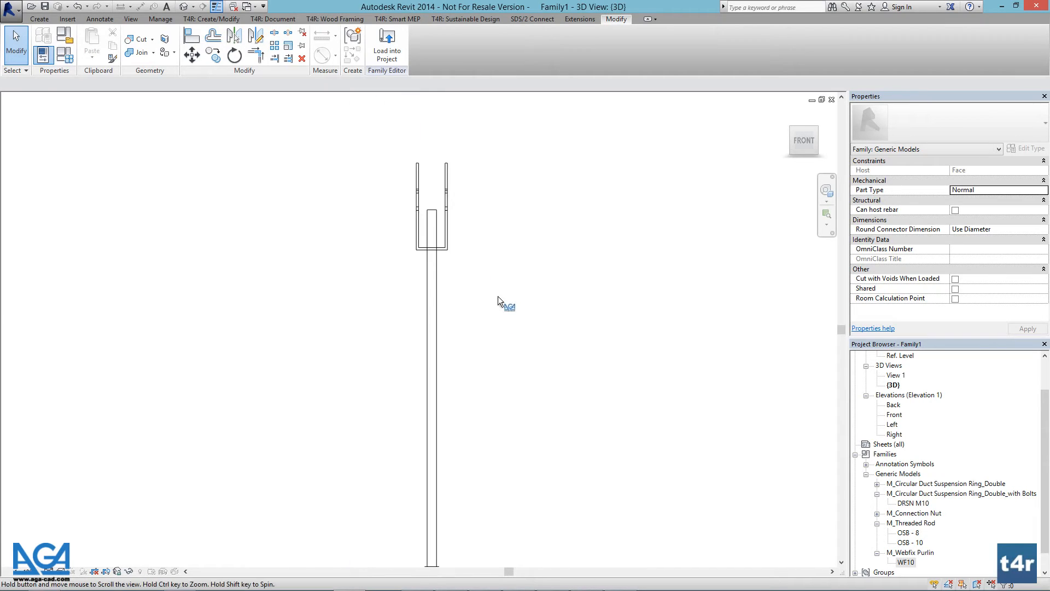
# - Load the M_Circular Plain Washer.rfa and M_Hexagonal Nut.rfa families from the Metric Hanger Parts folder
pyautogui.scroll(-4, 465, 240)
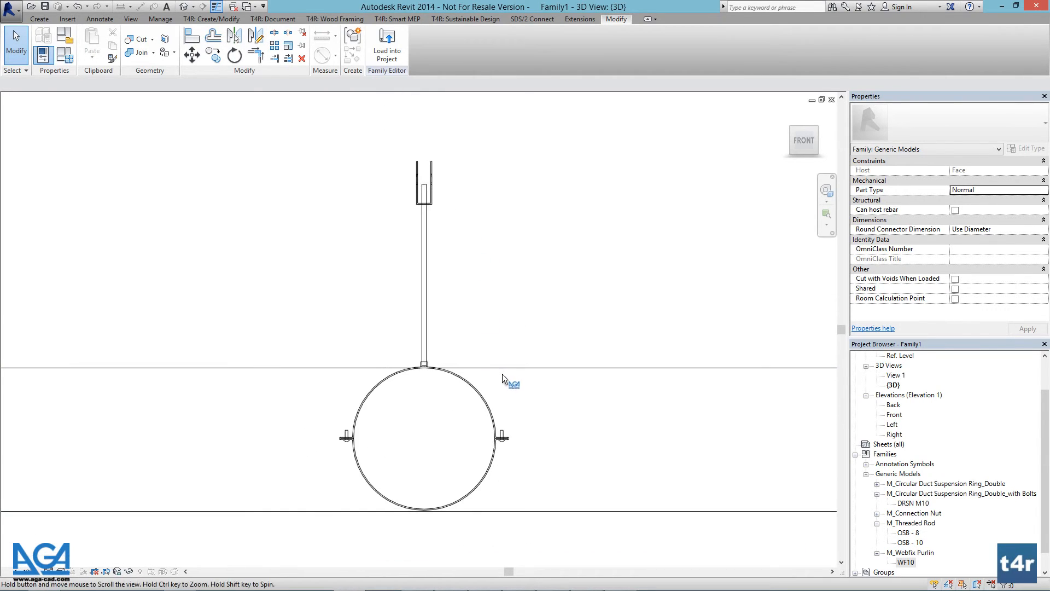
pyautogui.click(70, 18)
pyautogui.click(343, 53)
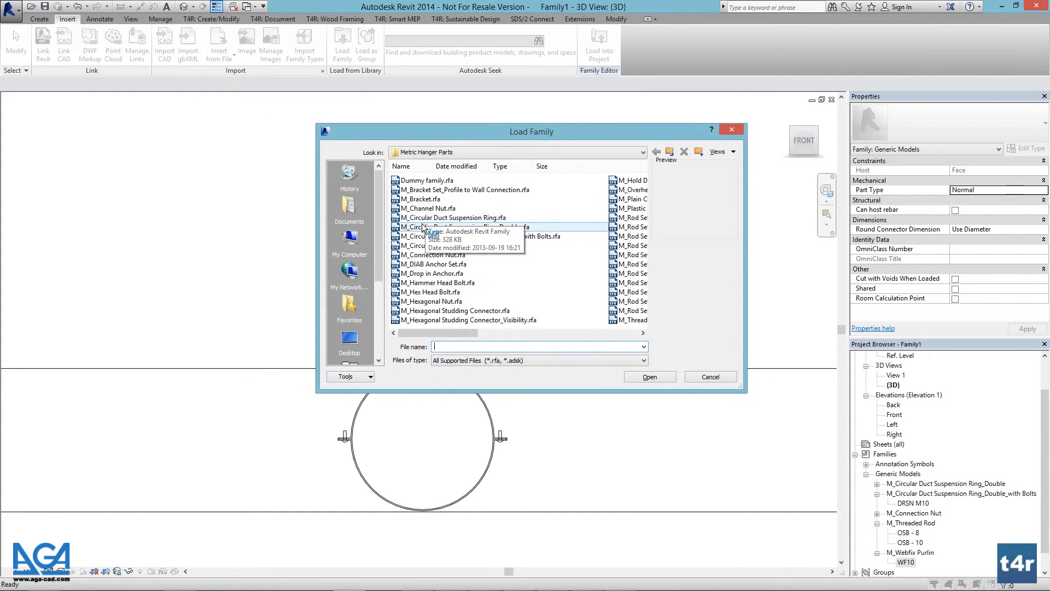
pyautogui.click(425, 245)
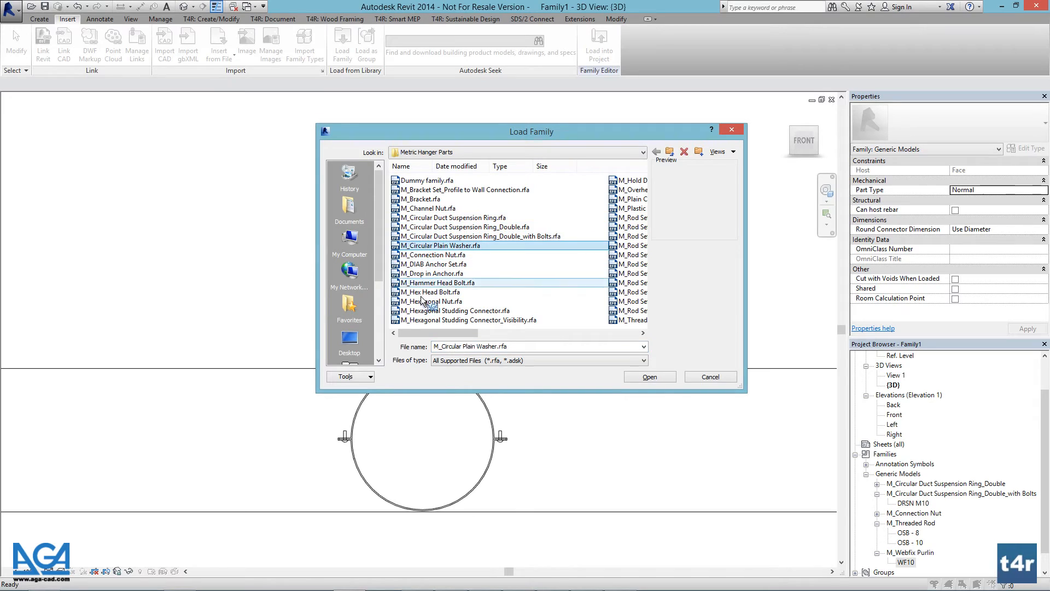
pyautogui.moveTo(422, 333); pyautogui.dragTo(429, 331)
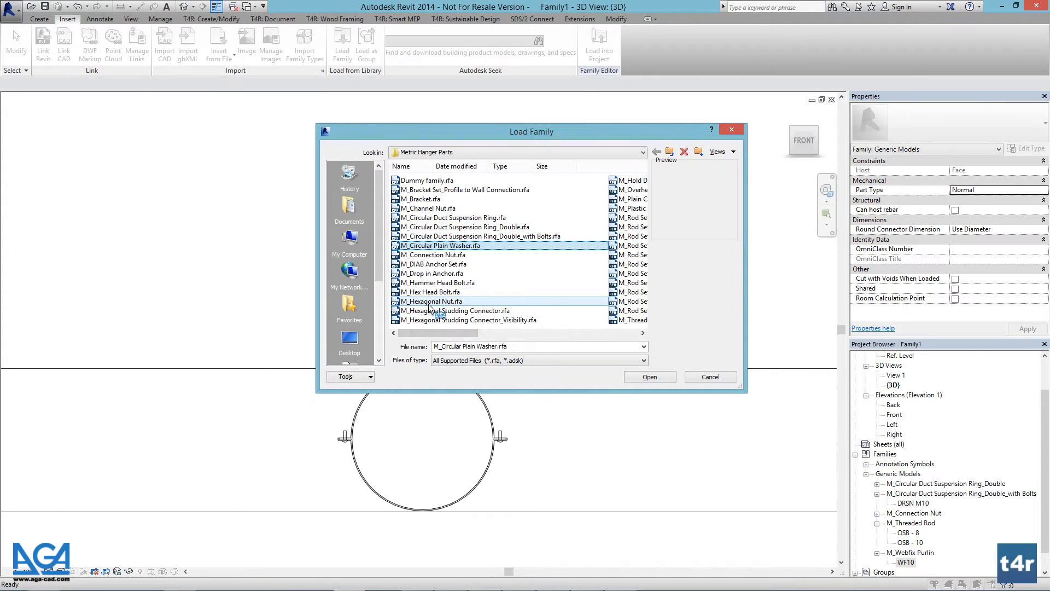
pyautogui.keyDown('ctrl'); pyautogui.click(430, 301); pyautogui.keyUp('ctrl')
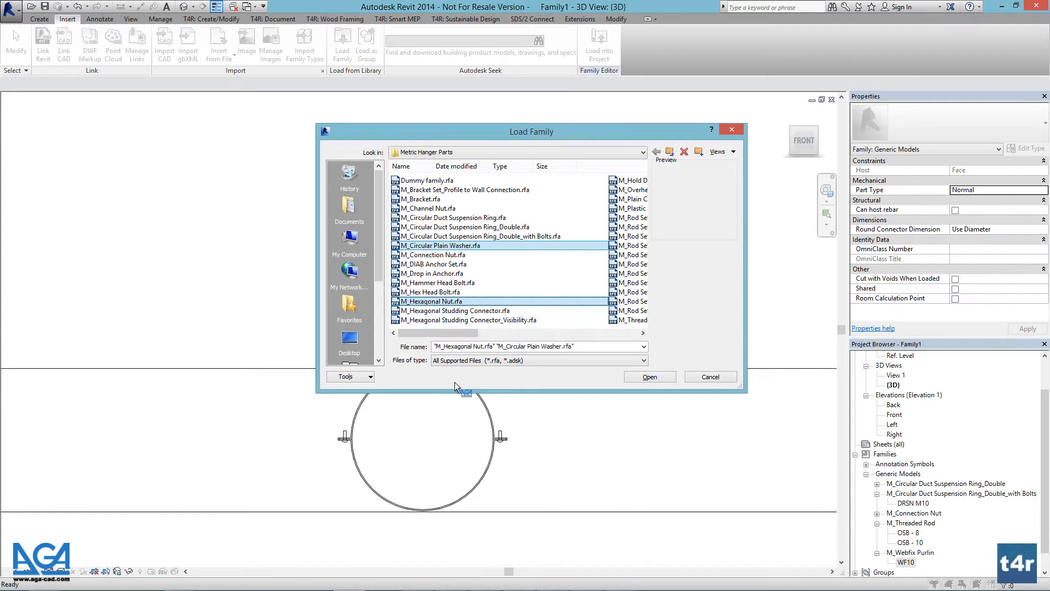
pyautogui.click(647, 376)
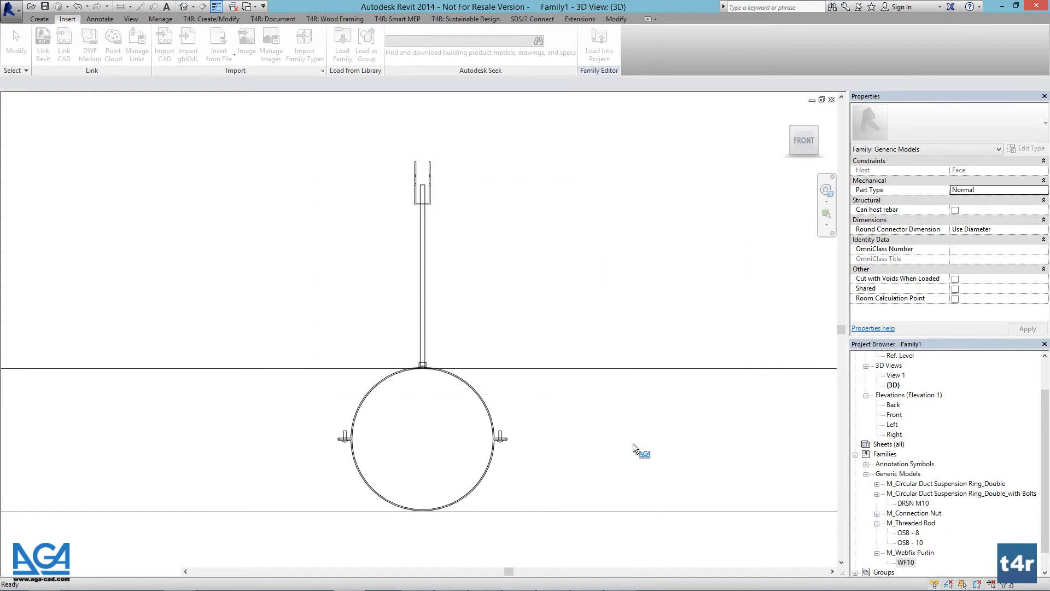
# - Open the Ref. Level floor plan
pyautogui.doubleClick(899, 356)
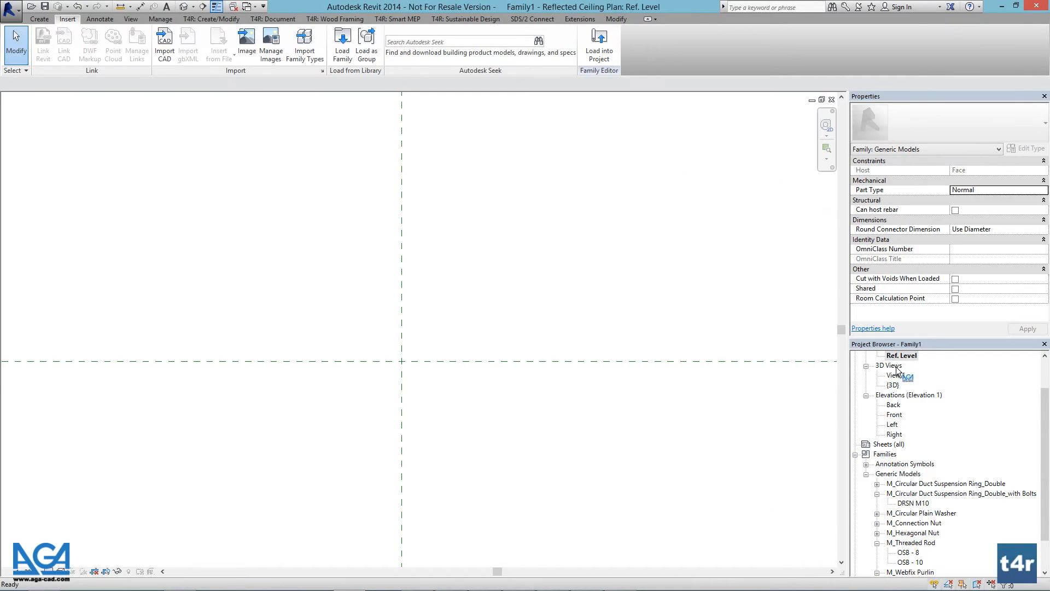
pyautogui.click(908, 375)
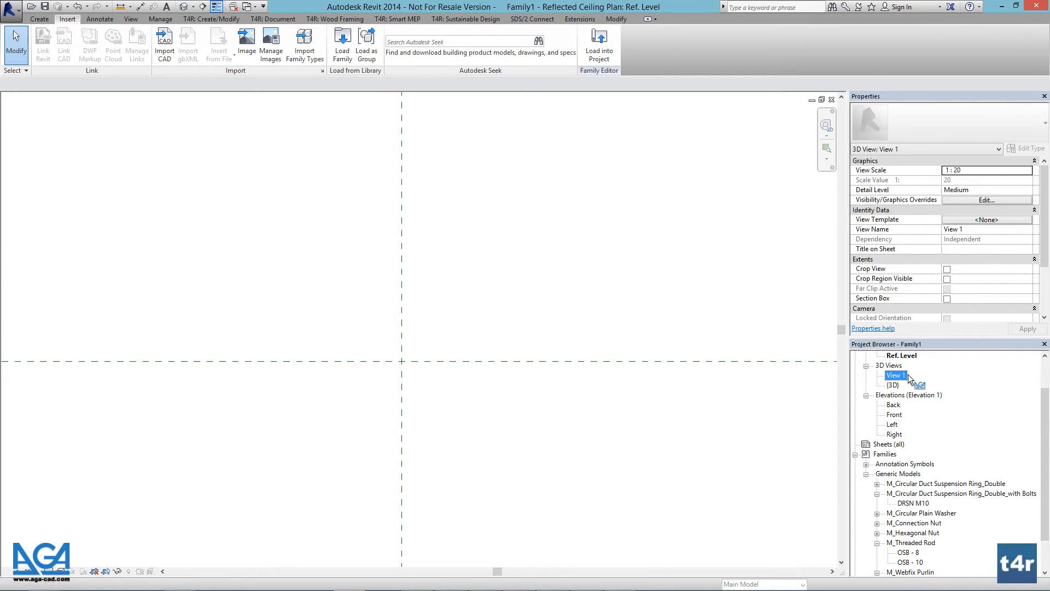
pyautogui.scroll(2, 907, 376)
pyautogui.doubleClick(903, 375)
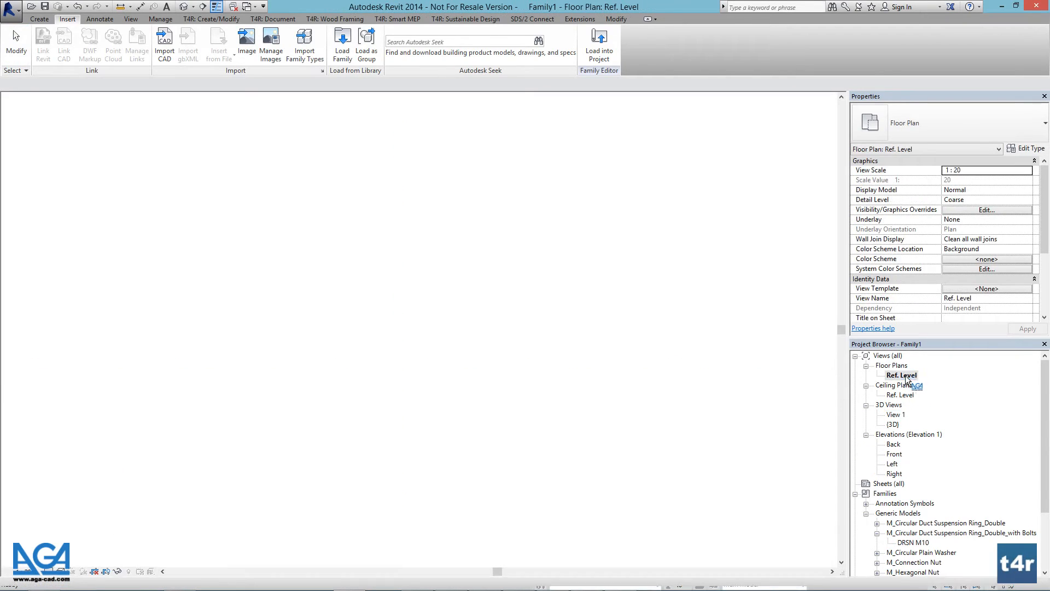
# - Place an M_Hexagonal Nut RJN - 10 on the Reference Plane : Distance to Deck work plane, about 36 and 25 from the centre planes
pyautogui.click(924, 543)
pyautogui.scroll(-4, 919, 542)
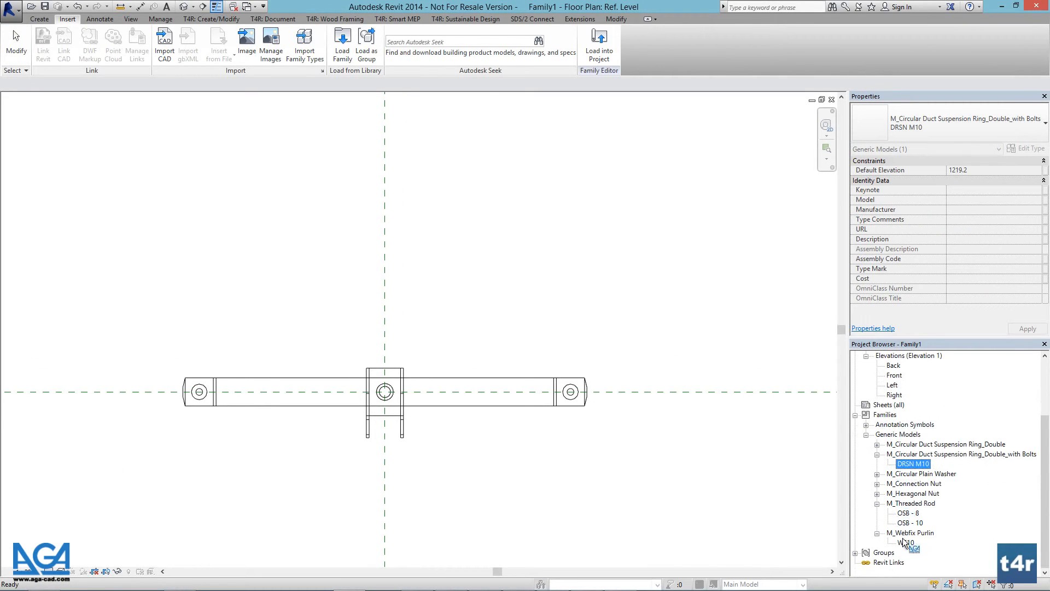
pyautogui.moveTo(887, 506); pyautogui.dragTo(441, 390)
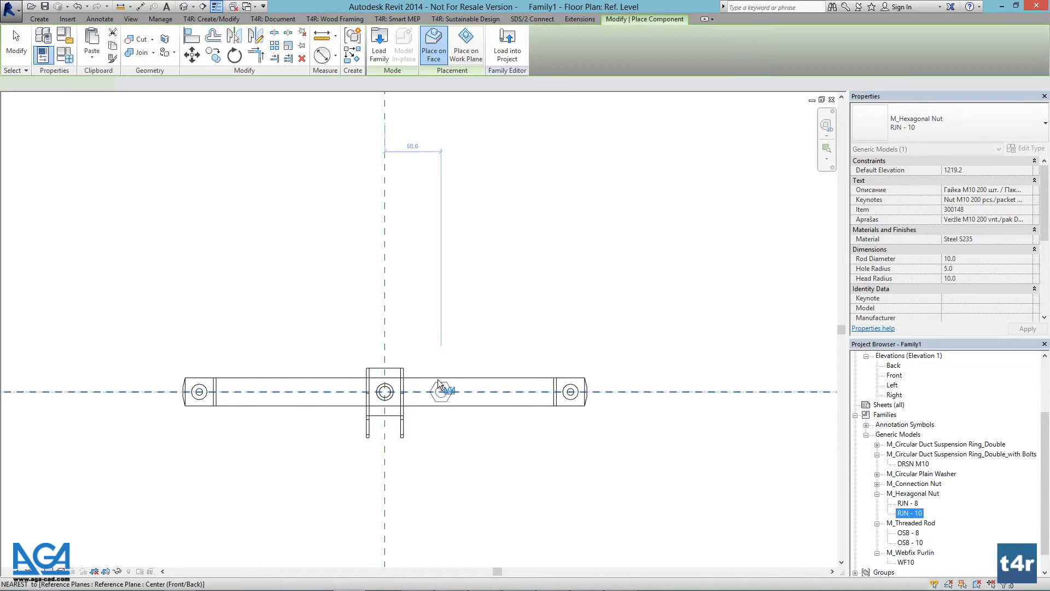
pyautogui.scroll(1, 391, 380)
pyautogui.scroll(4, 393, 393)
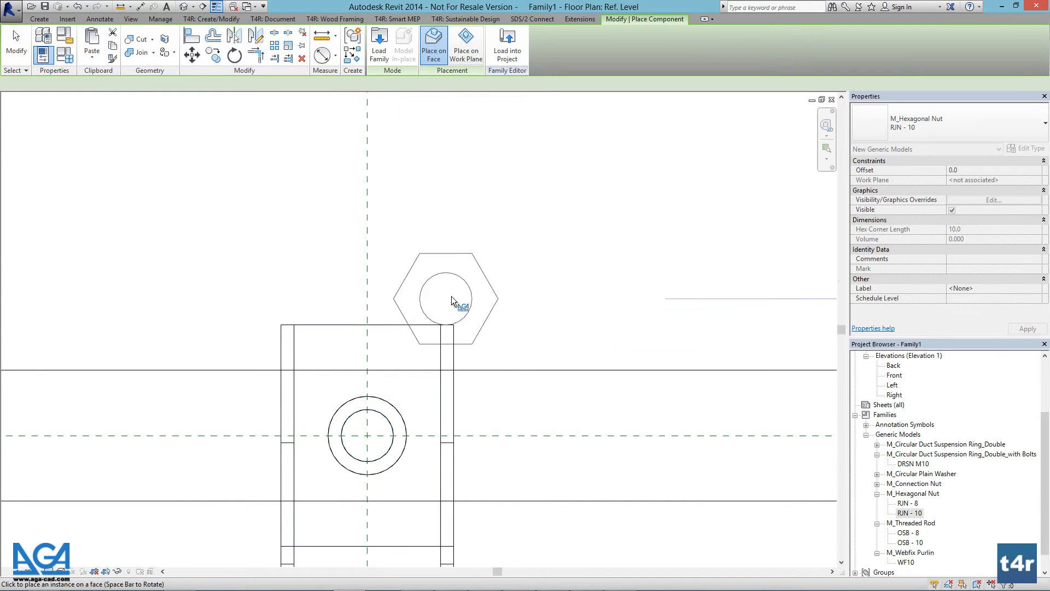
pyautogui.click(472, 55)
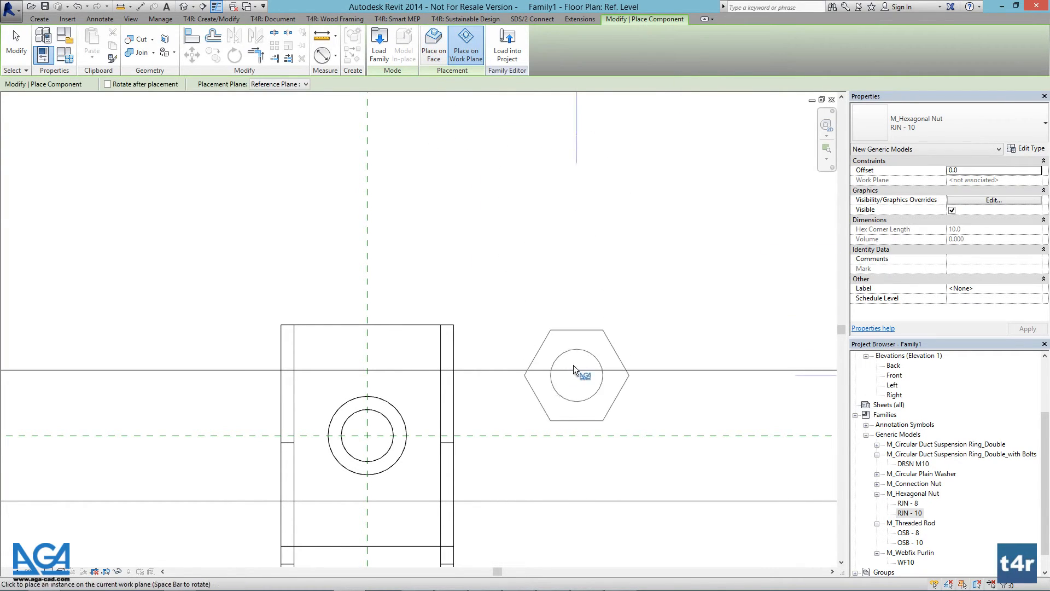
pyautogui.click(279, 85)
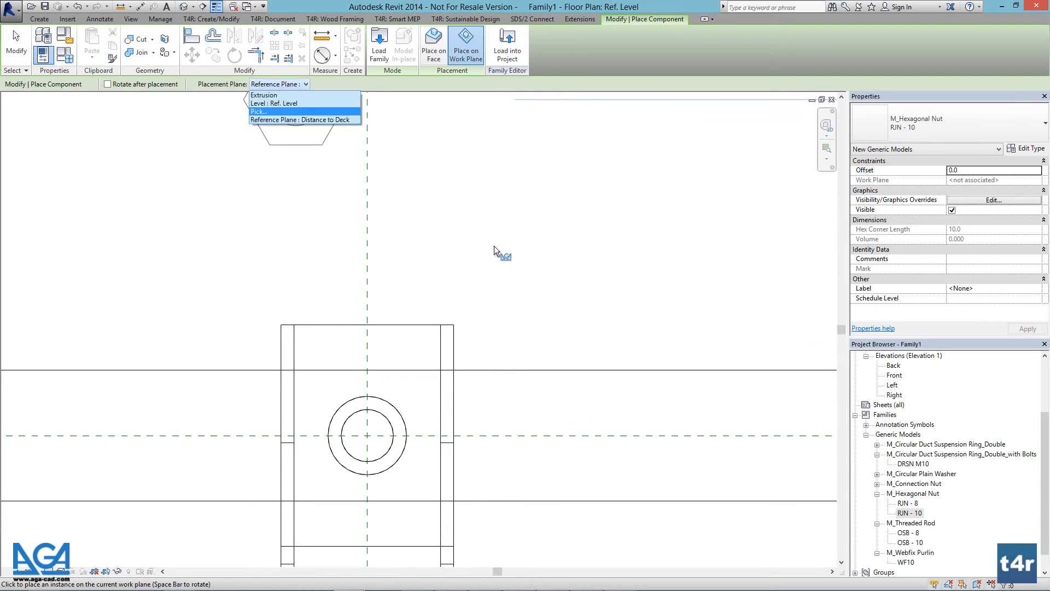
pyautogui.click(296, 84)
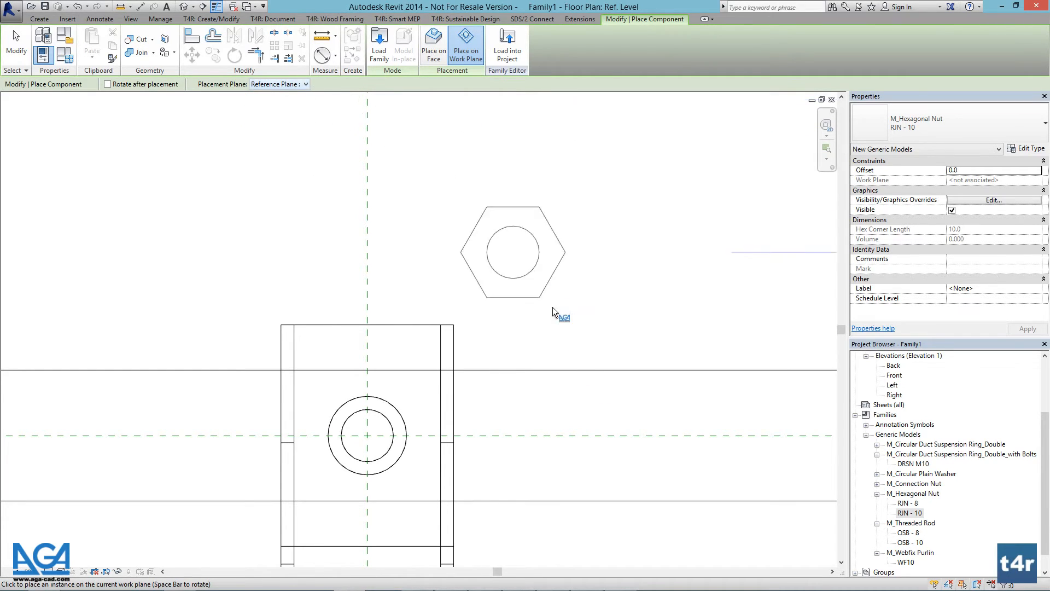
pyautogui.click(554, 287)
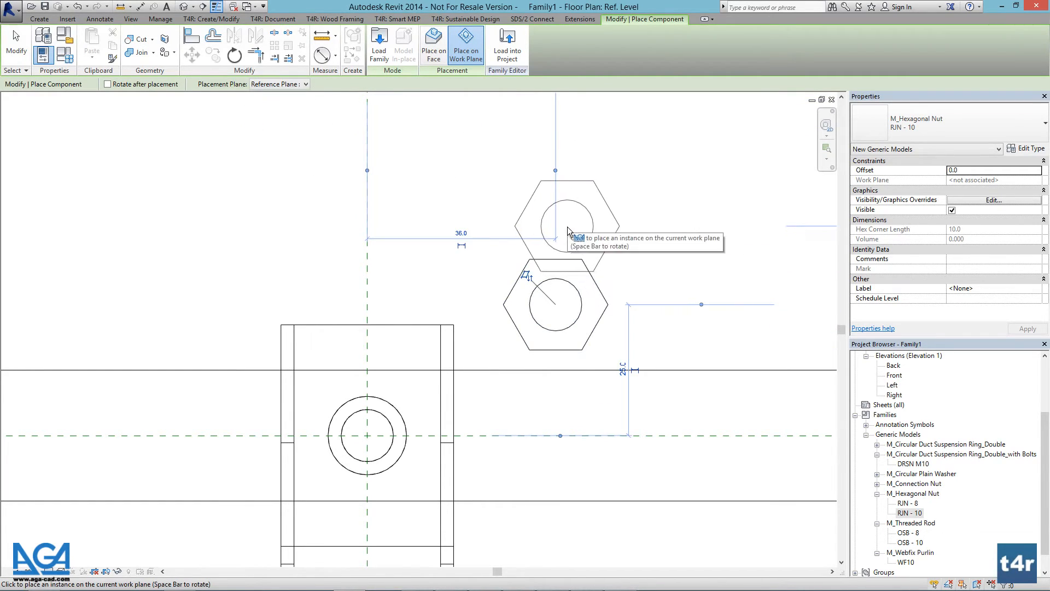
pyautogui.press('Escape')
pyautogui.press('Escape')
# - Align the hexagonal nut's centre with the vertical Center (Left/Right) reference plane and lock the alignment
pyautogui.click(191, 36)
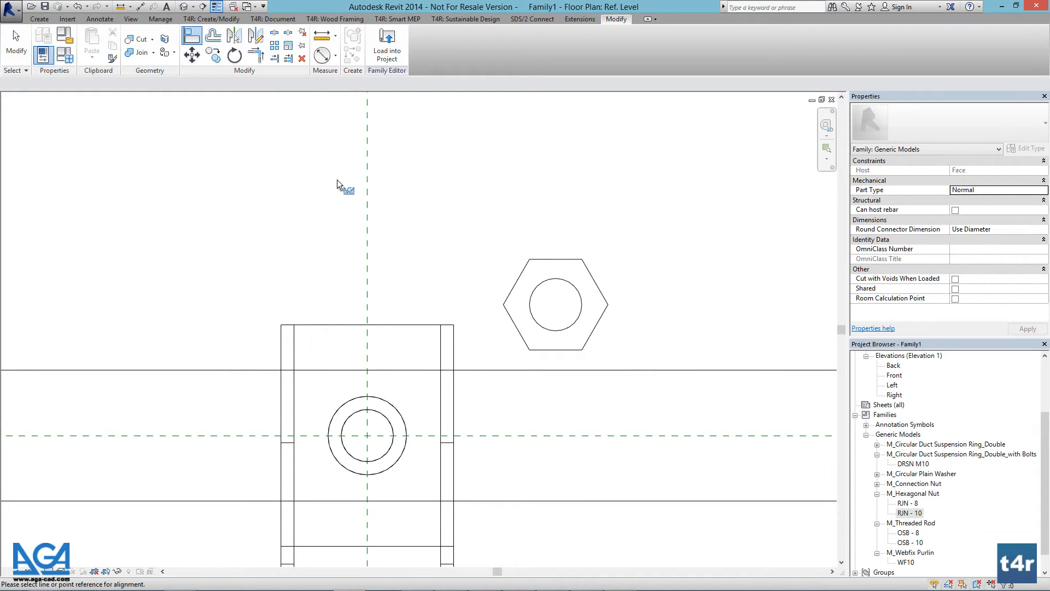
pyautogui.click(367, 181)
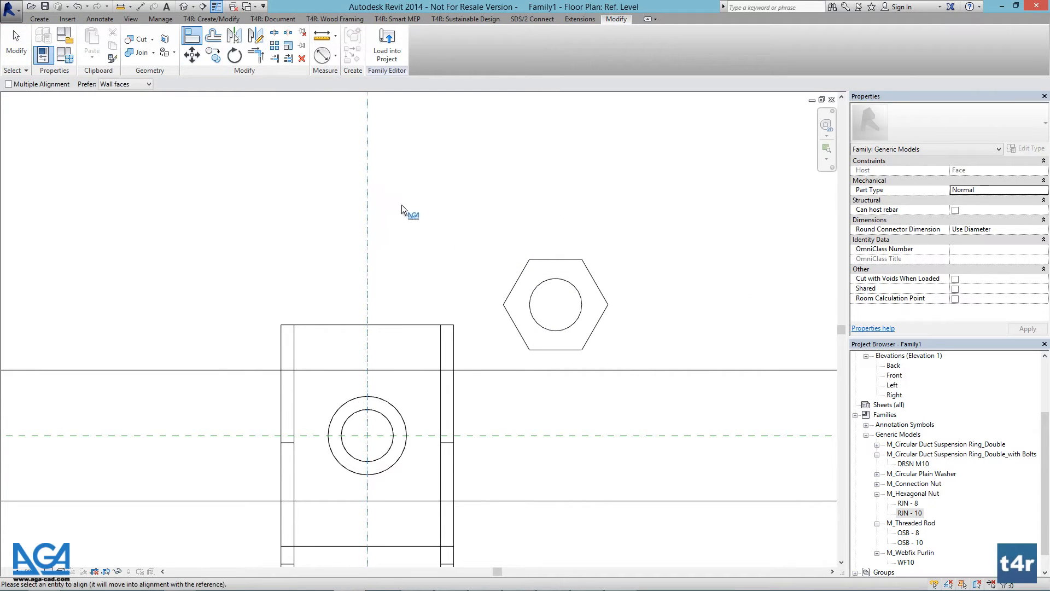
pyautogui.click(553, 300)
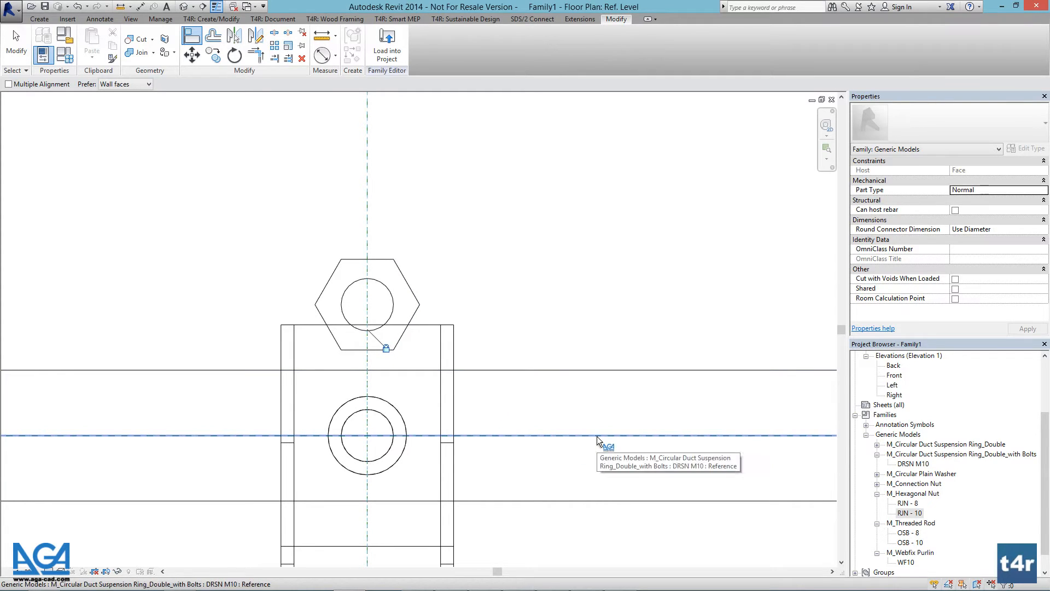
# - Align the hexagonal nut's centre with the horizontal Center (Front/Back) reference plane
pyautogui.press('Tab')
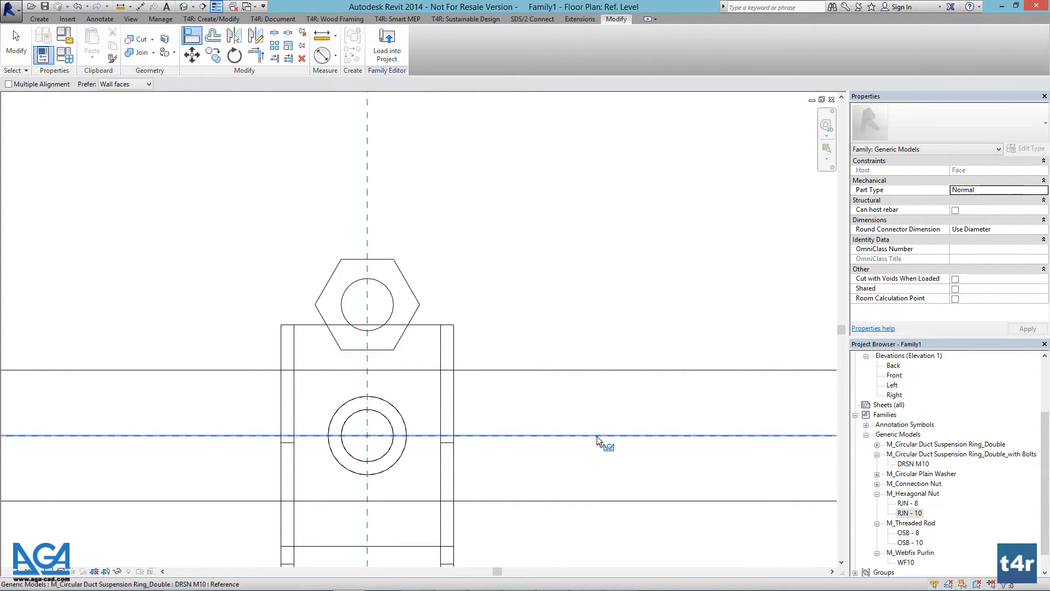
pyautogui.click(596, 435)
pyautogui.click(386, 304)
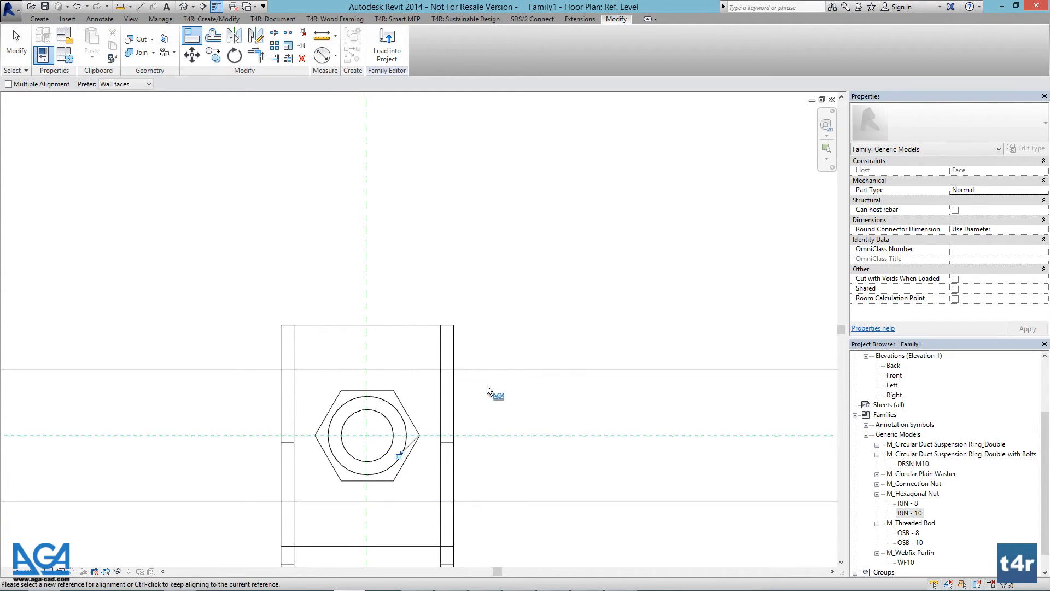
pyautogui.press('Escape')
pyautogui.press('Escape')
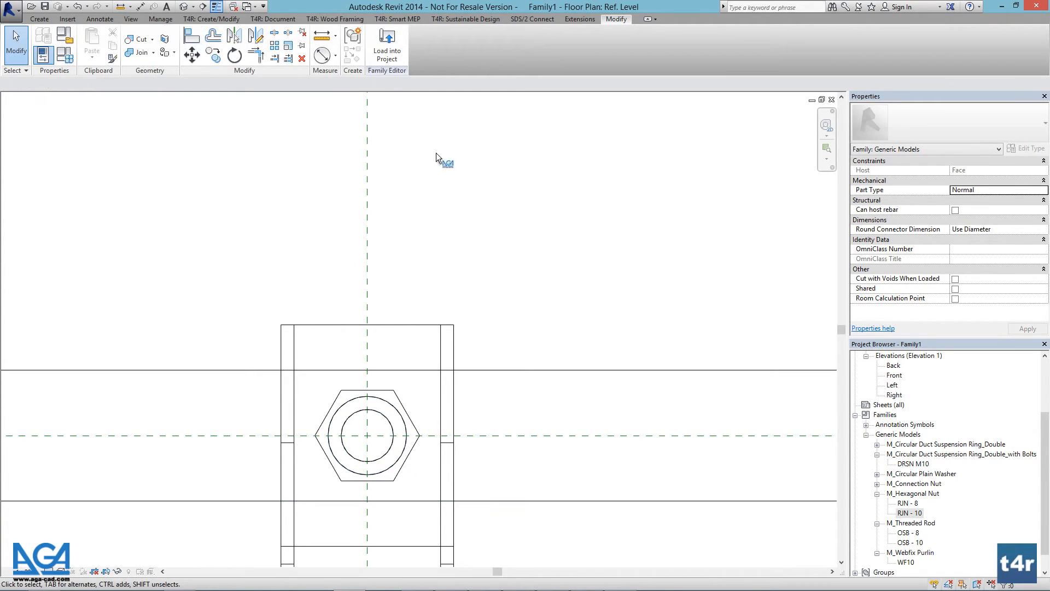
# - Inspect the nut's position inside the Webfix Purlin bracket in the 3D view, and return to the Ref. Level floor plan
pyautogui.click(185, 7)
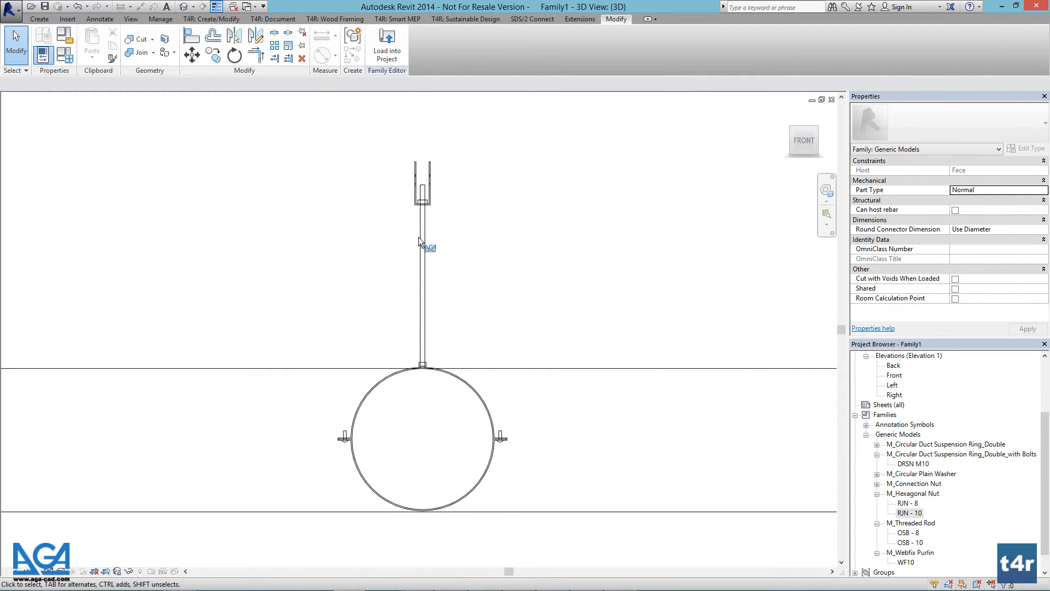
pyautogui.scroll(5, 427, 206)
pyautogui.scroll(2, 426, 186)
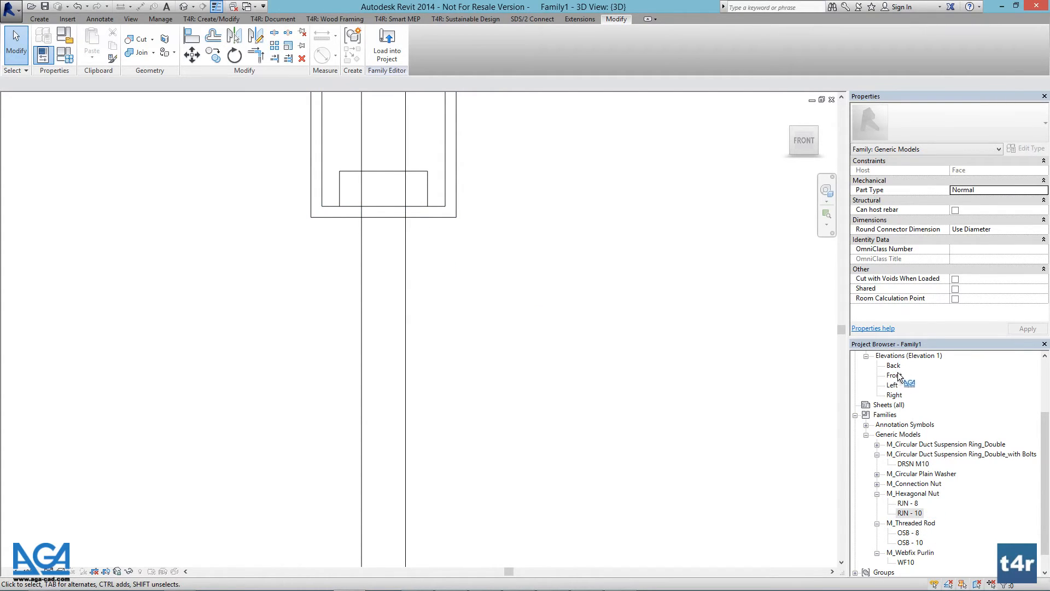
pyautogui.click(894, 395)
pyautogui.scroll(3, 906, 405)
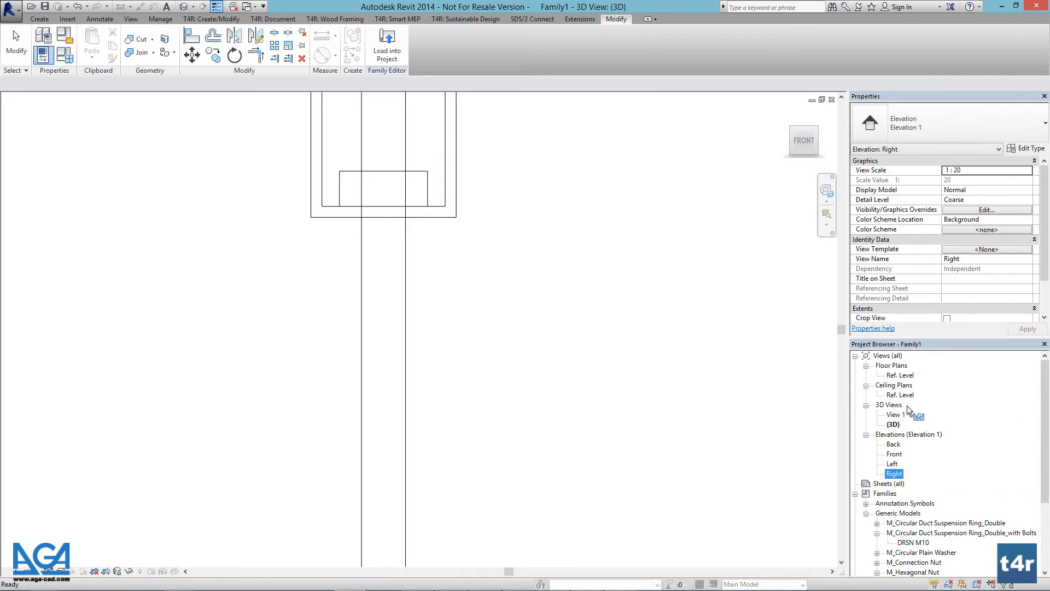
pyautogui.doubleClick(891, 375)
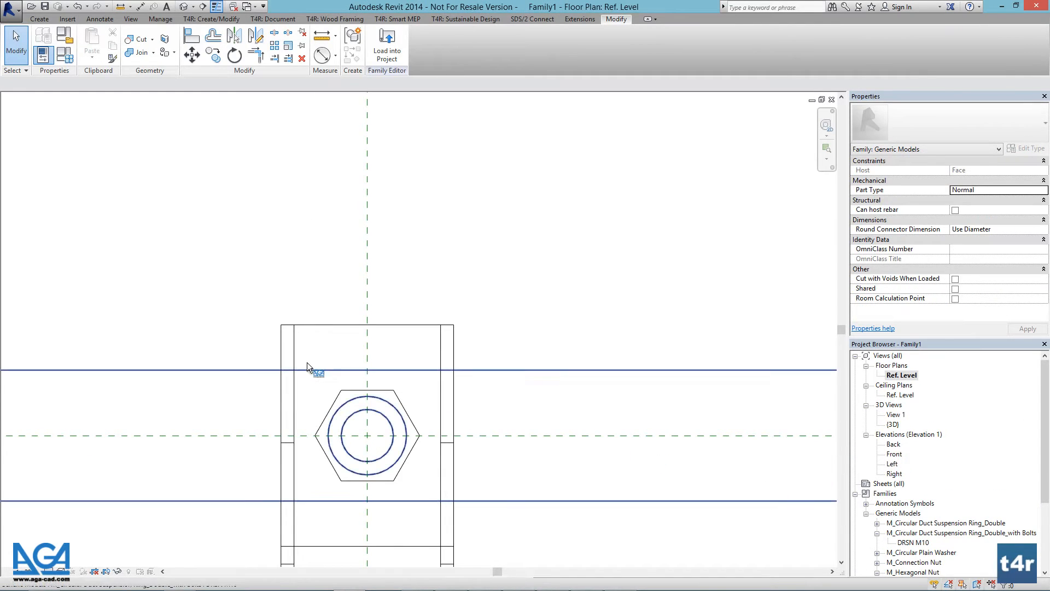
# - Set a new work plane by picking a plane at the hexagonal nut in the floor plan
pyautogui.click(39, 19)
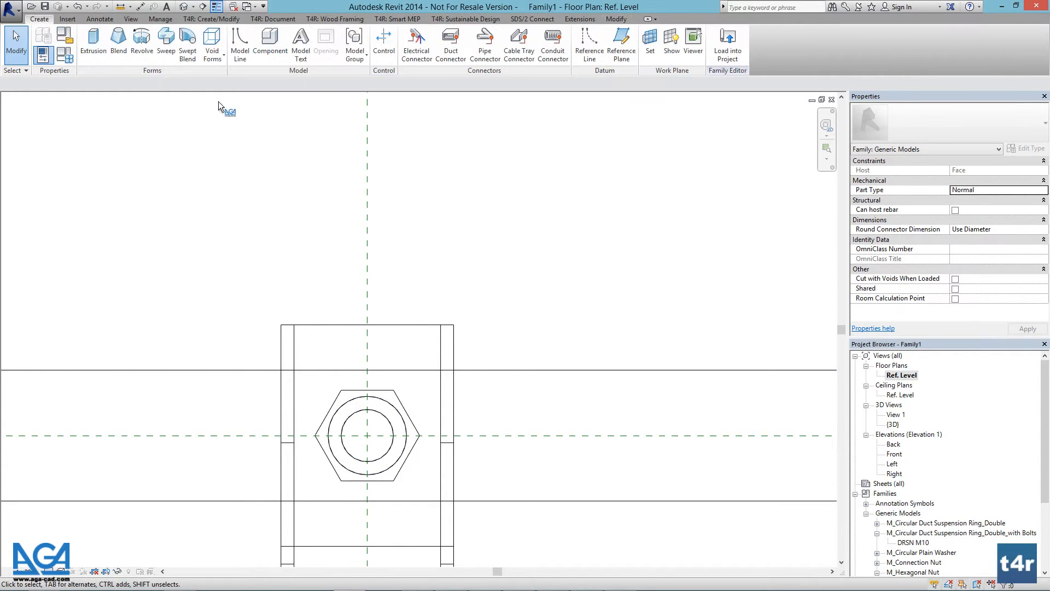
pyautogui.click(650, 41)
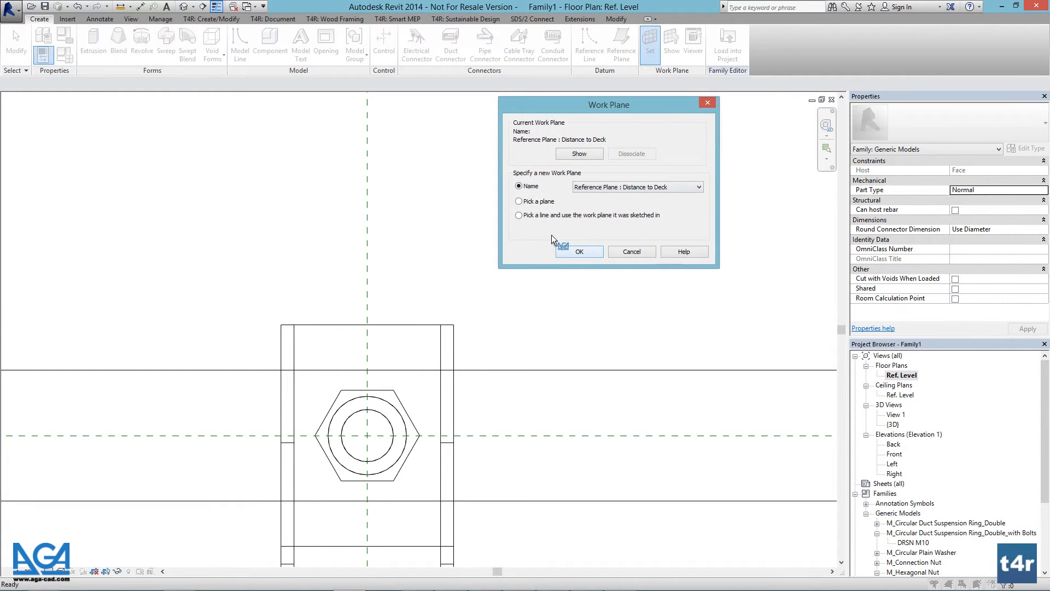
pyautogui.click(519, 202)
pyautogui.click(578, 252)
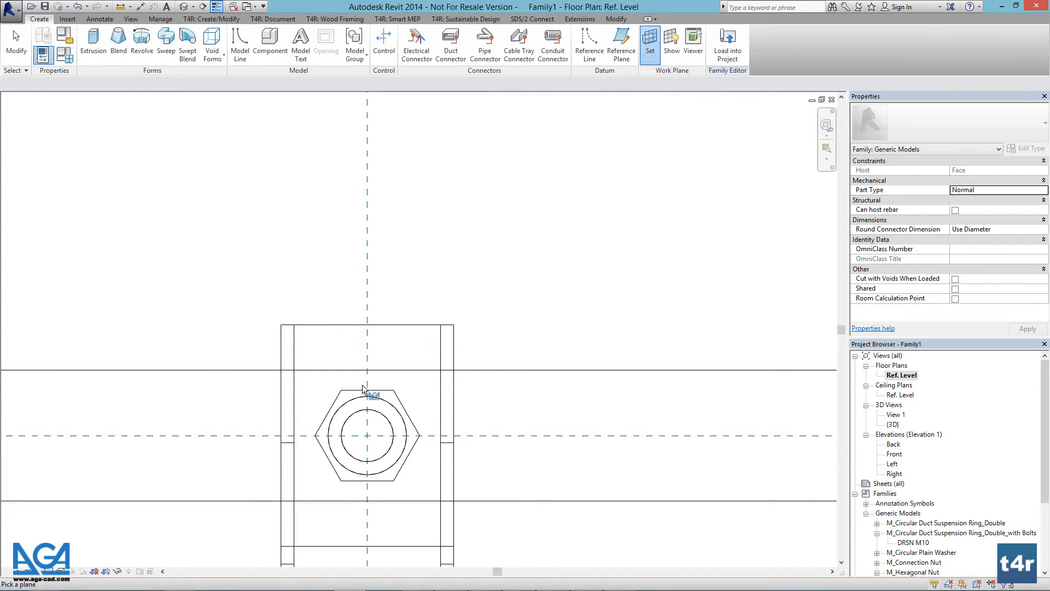
pyautogui.click(393, 397)
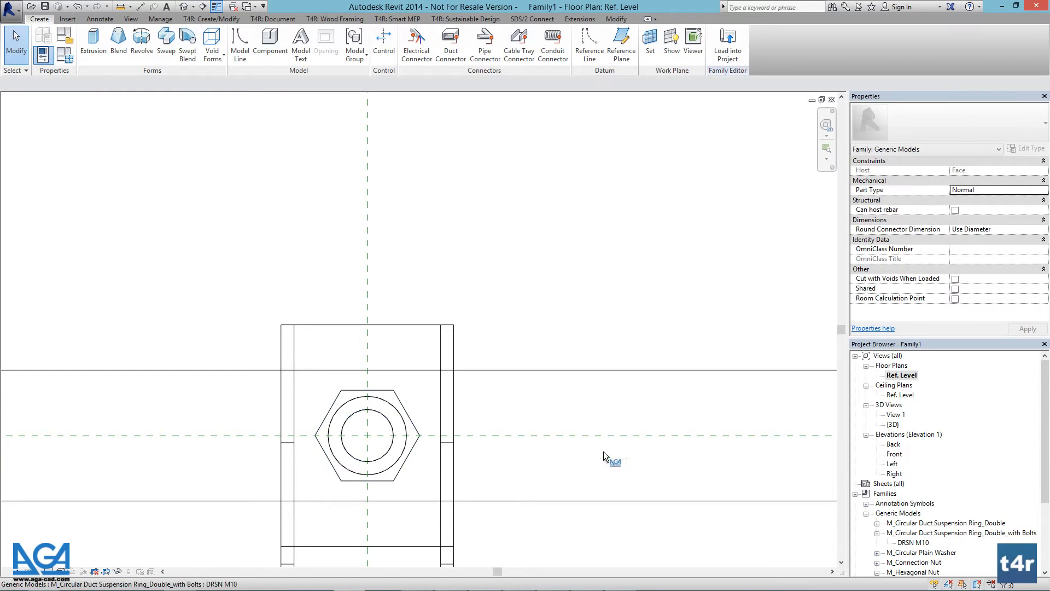
# - Place an M_Circular Plain Washer CPW - 10 on a face beside the bracket, about 30 and 21.4 from the centre planes
pyautogui.click(917, 553)
pyautogui.scroll(-3, 917, 554)
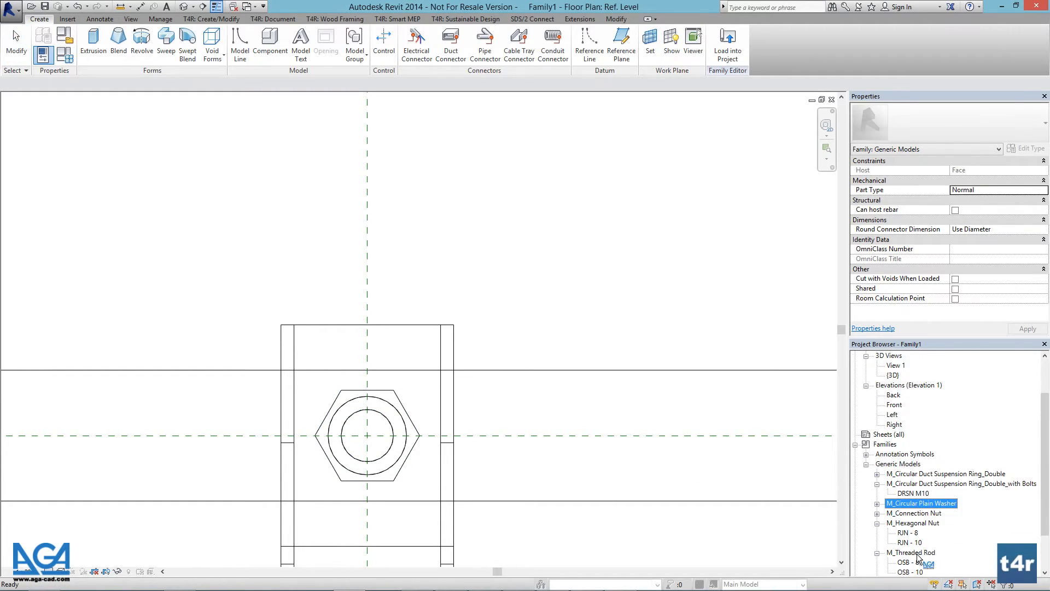
pyautogui.moveTo(907, 542); pyautogui.dragTo(919, 480)
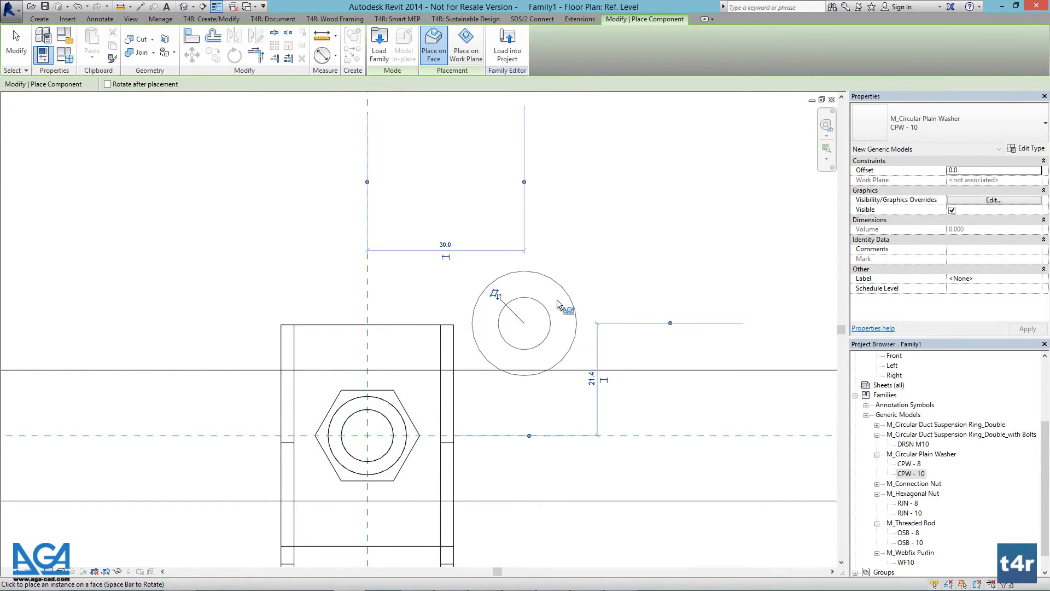
pyautogui.click(517, 320)
pyautogui.press('Escape')
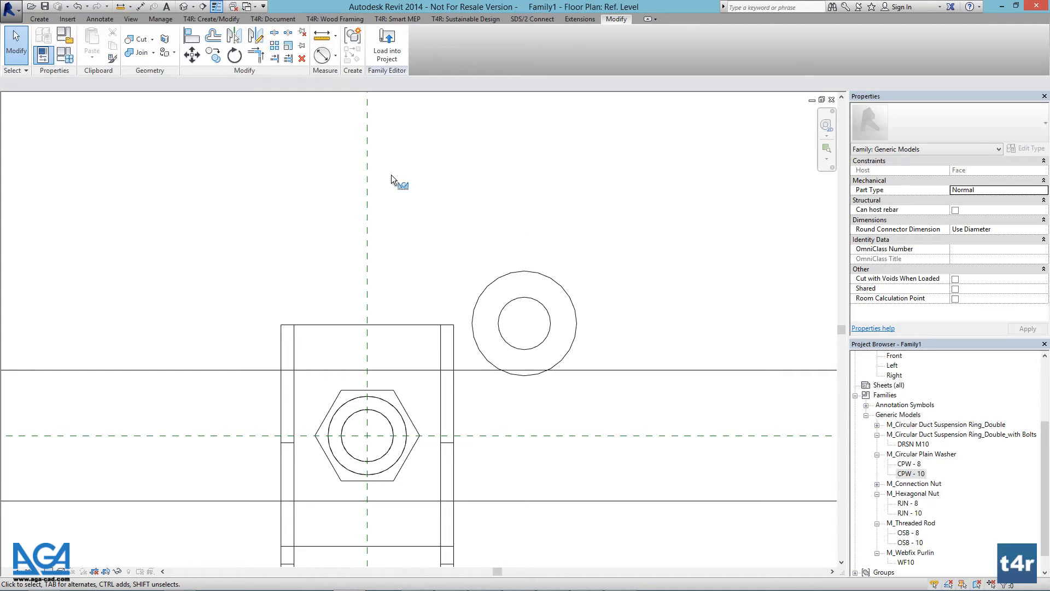
# - Align the plain washer's centre with the vertical and horizontal centre reference planes, locking the alignments
pyautogui.click(194, 38)
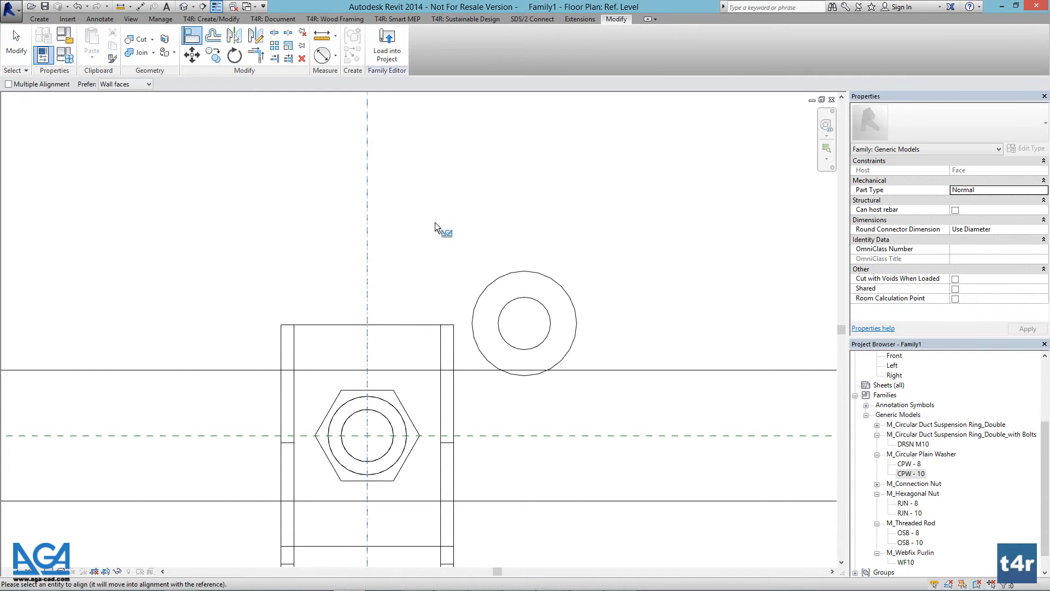
pyautogui.click(525, 299)
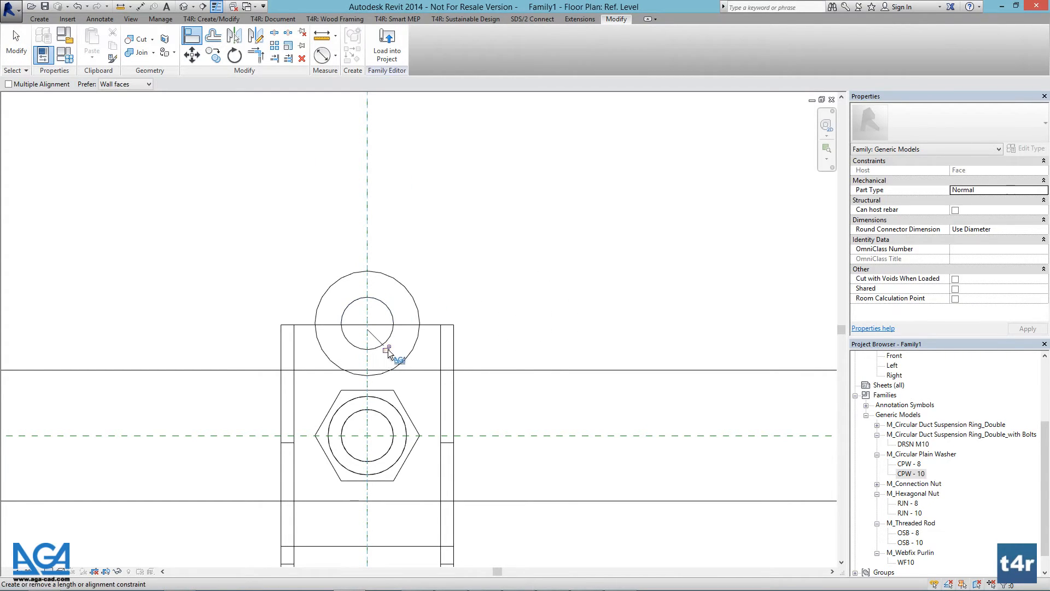
pyautogui.click(556, 435)
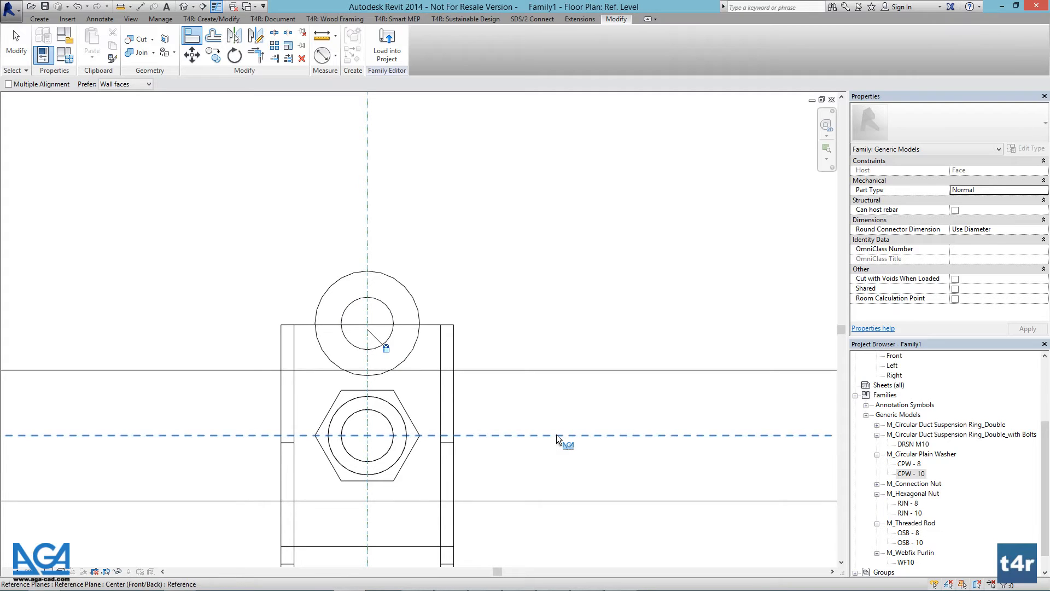
pyautogui.click(399, 323)
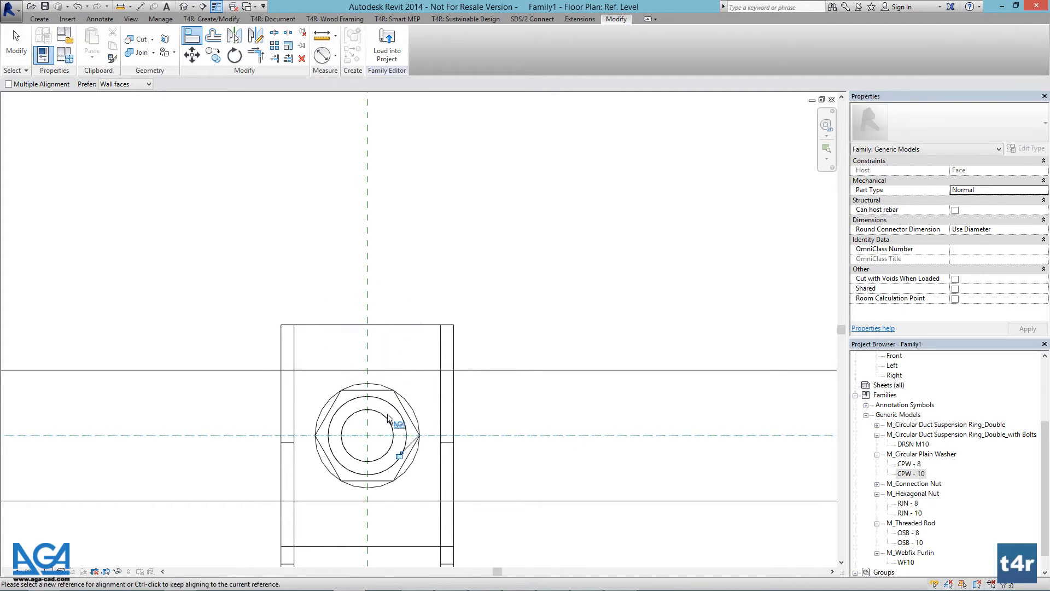
# - Examine in the 3D view where the plain washer sits along the threaded rod
pyautogui.click(183, 6)
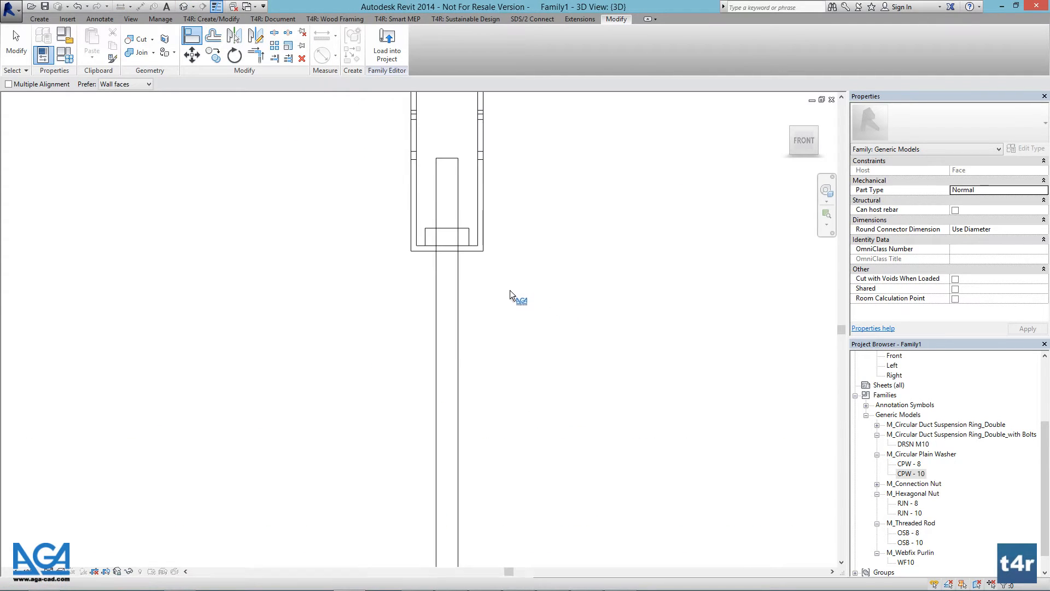
pyautogui.moveTo(510, 290); pyautogui.dragTo(465, 201, button='middle')
pyautogui.scroll(-5, 507, 359)
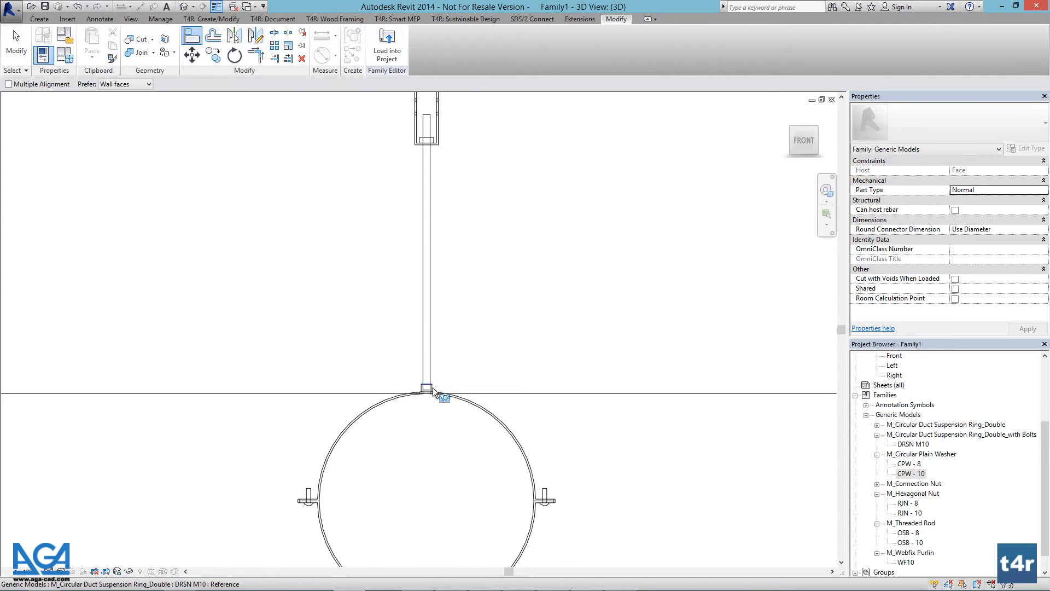
pyautogui.scroll(4, 434, 391)
pyautogui.press('Escape')
pyautogui.press('Escape')
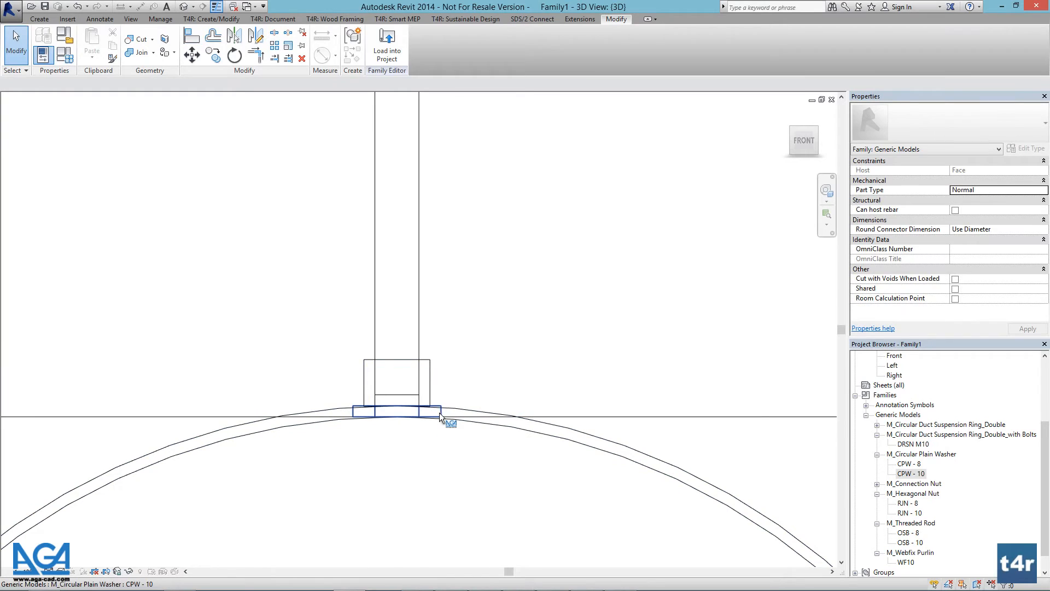
pyautogui.click(439, 413)
pyautogui.scroll(-2, 454, 334)
pyautogui.scroll(-1, 501, 284)
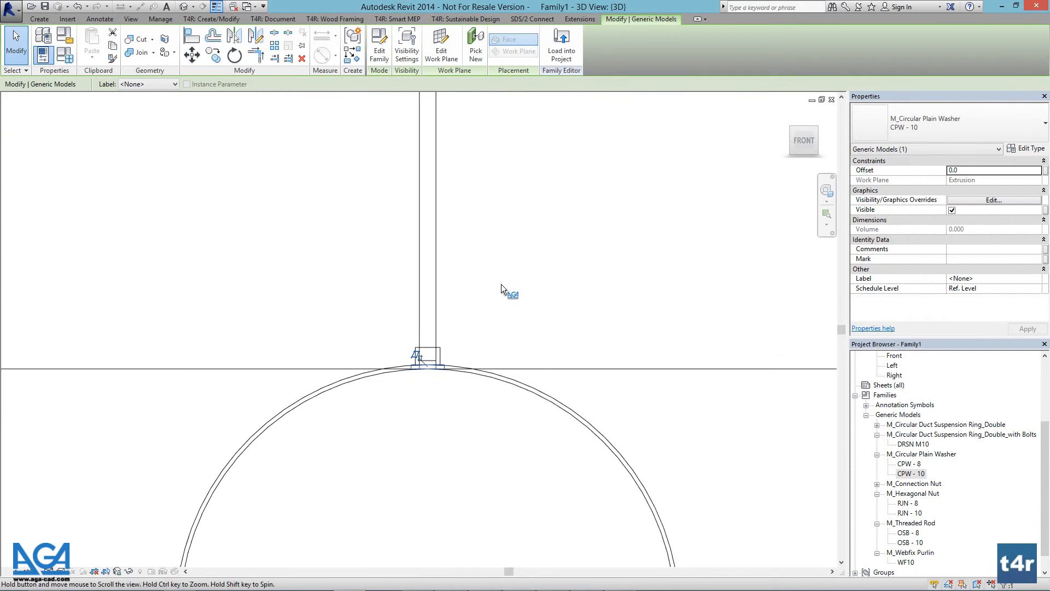
pyautogui.scroll(-2, 503, 293)
pyautogui.moveTo(500, 301); pyautogui.dragTo(468, 451, button='middle')
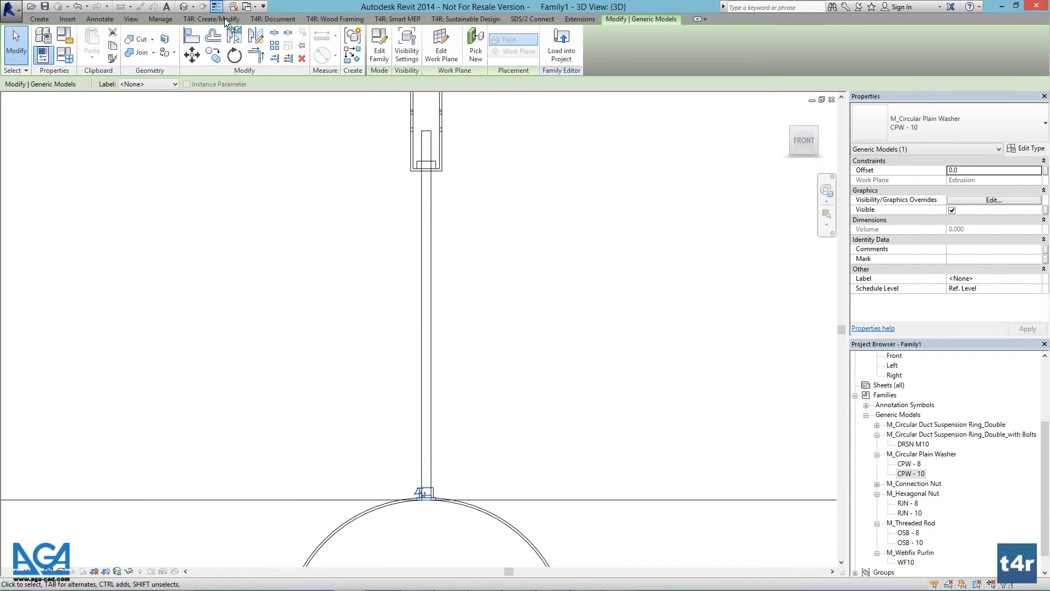
pyautogui.click(521, 395)
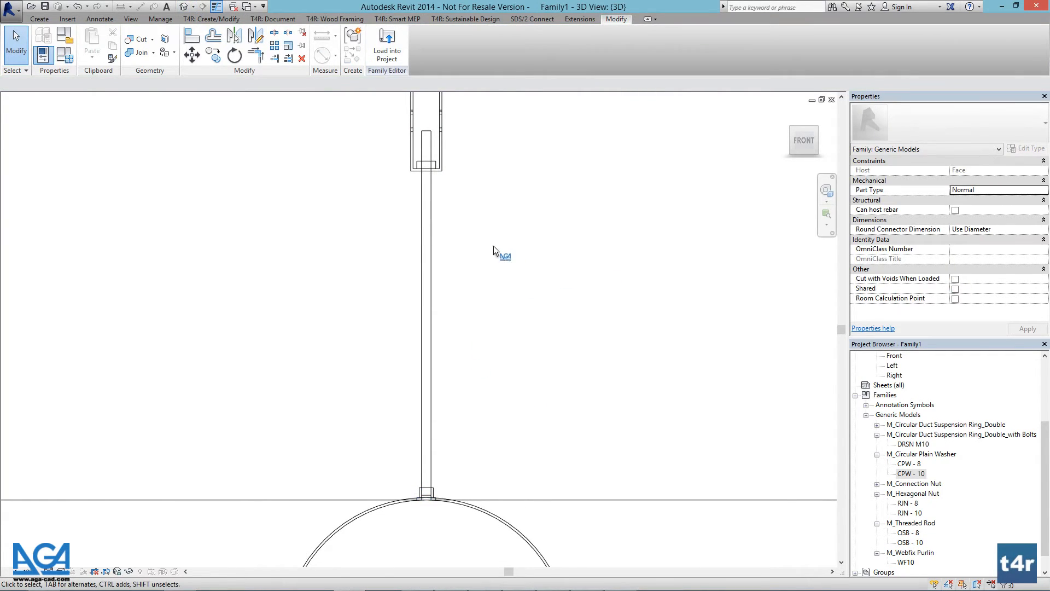
# - Set the offset of the hexagonal nut inside the Webfix Purlin bracket to 200
pyautogui.scroll(-3, 493, 245)
pyautogui.keyDown('shift'); pyautogui.moveTo(442, 290); pyautogui.dragTo(467, 334, button='middle'); pyautogui.keyUp('shift')
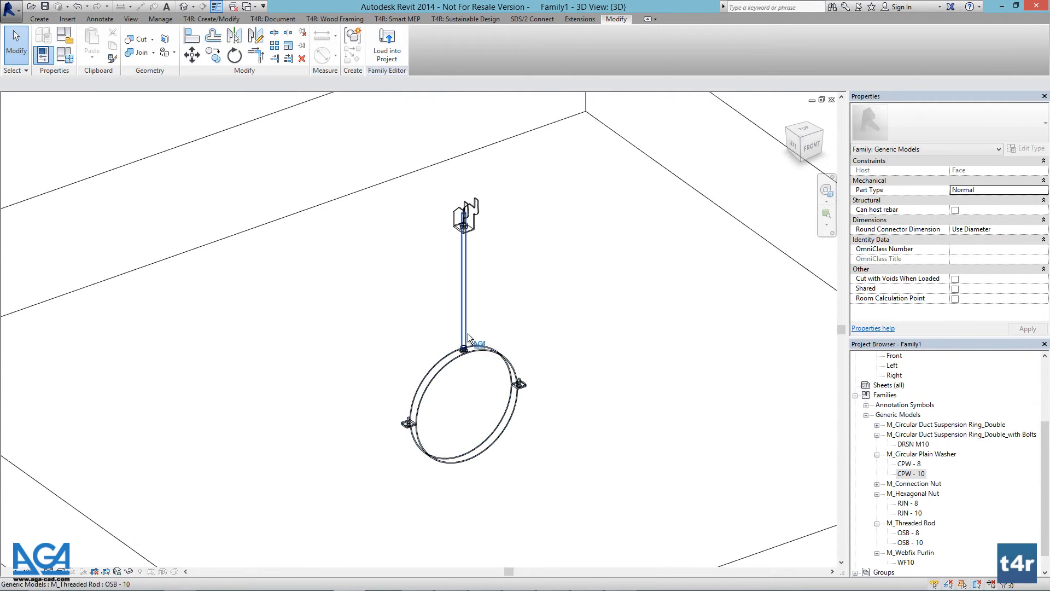
pyautogui.scroll(6, 467, 372)
pyautogui.scroll(-2, 456, 520)
pyautogui.scroll(2, 472, 194)
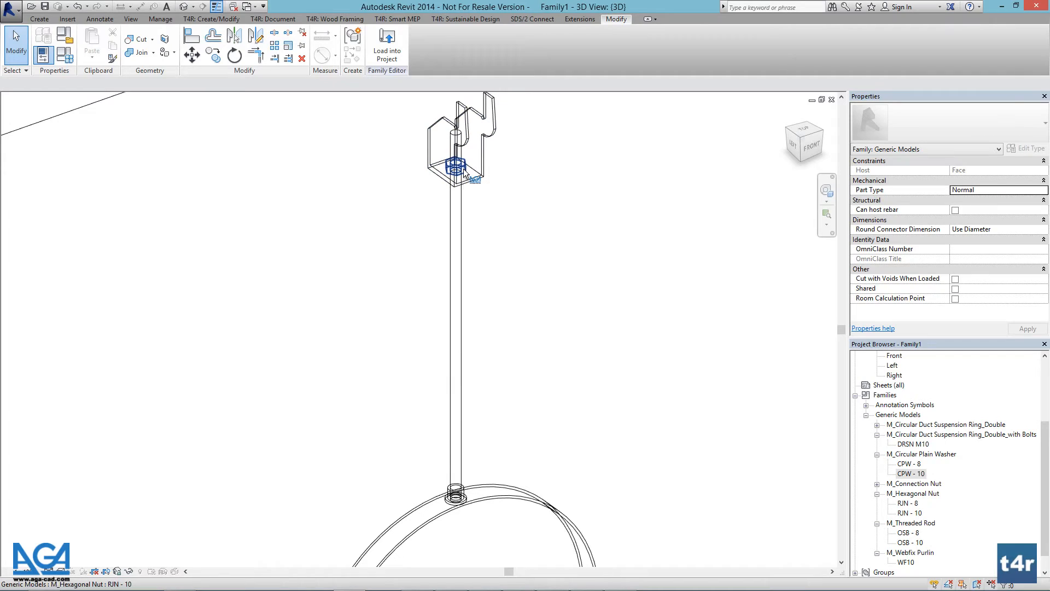
pyautogui.click(464, 174)
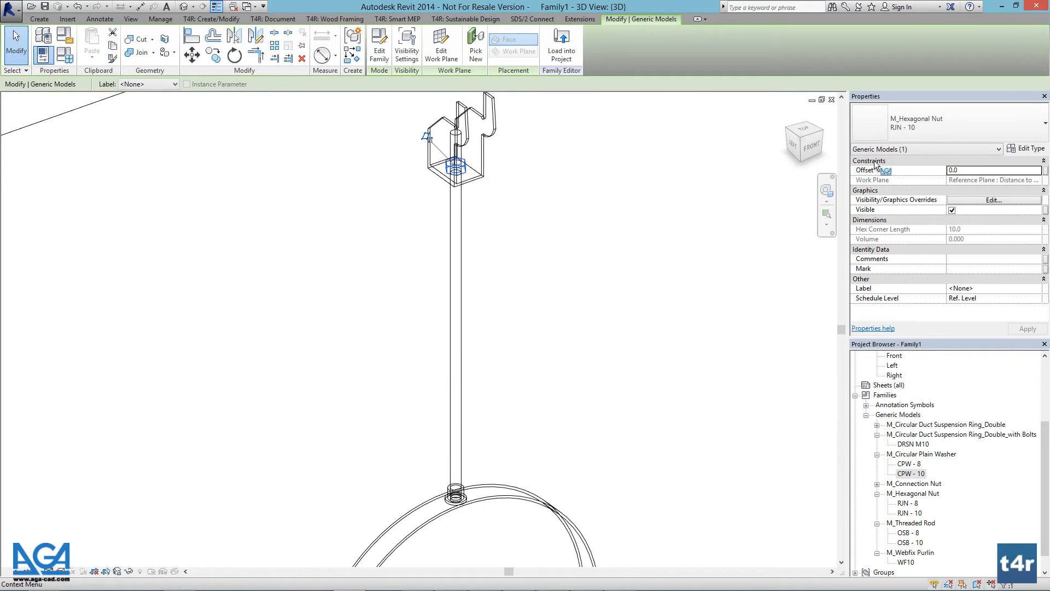
pyautogui.click(972, 170)
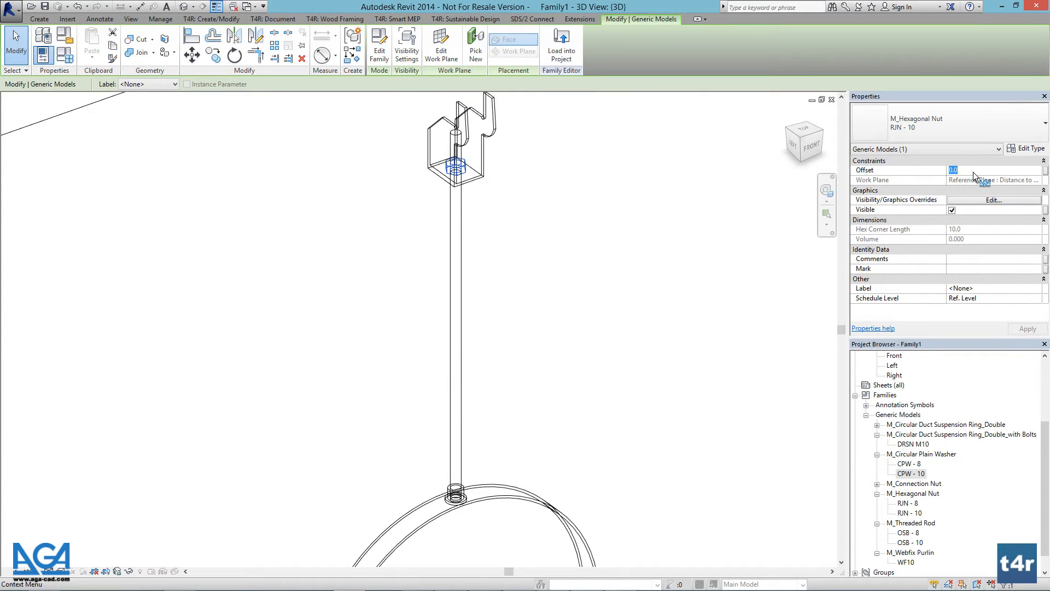
pyautogui.write('200')
pyautogui.click(718, 203)
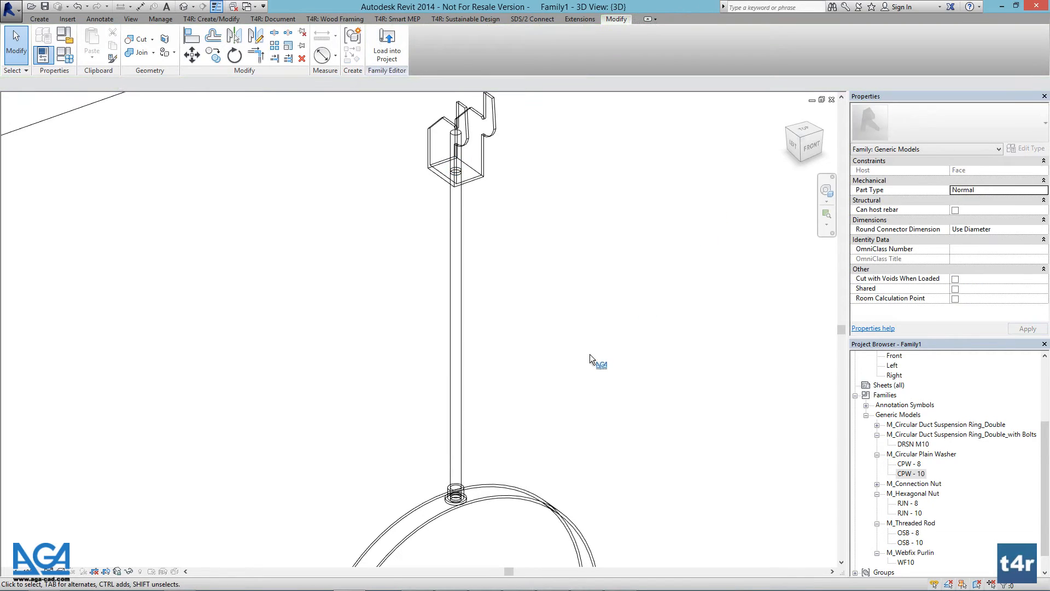
# - Align the plain washer's face with the base of the Webfix Purlin bracket and lock the alignment
pyautogui.click(191, 36)
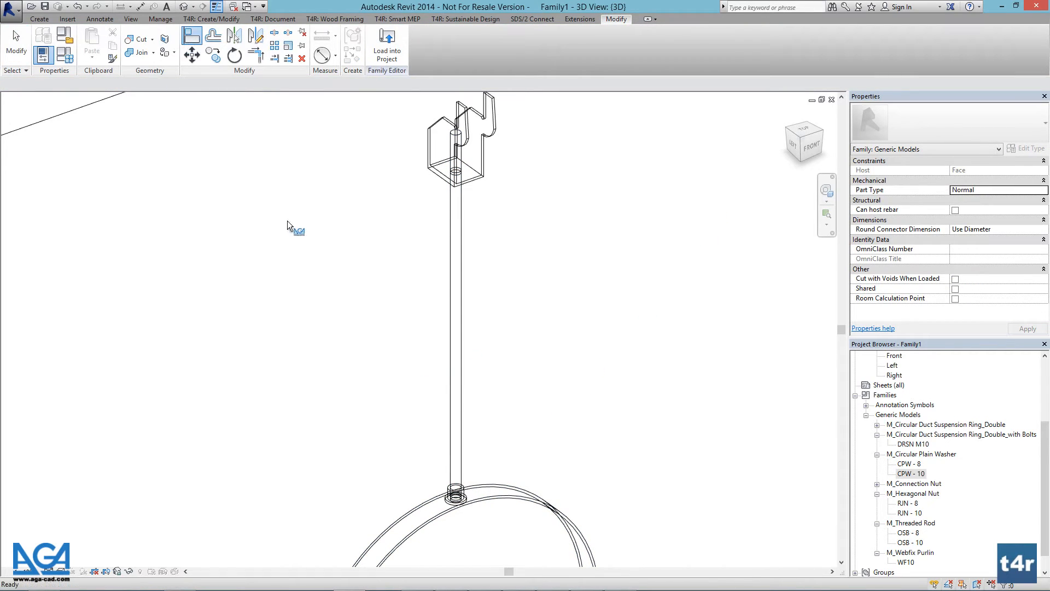
pyautogui.click(474, 179)
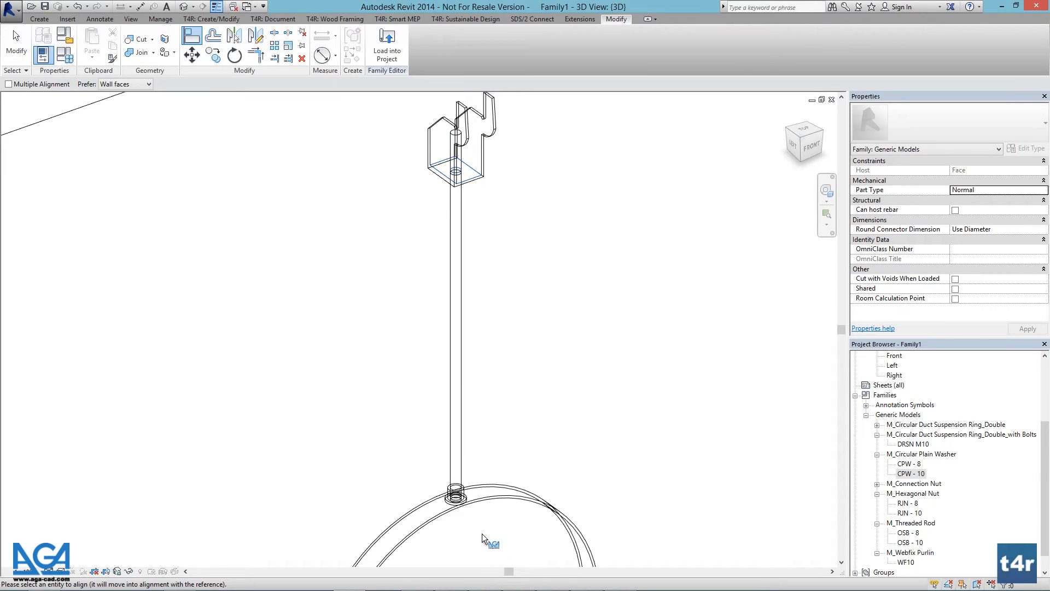
pyautogui.scroll(5, 454, 497)
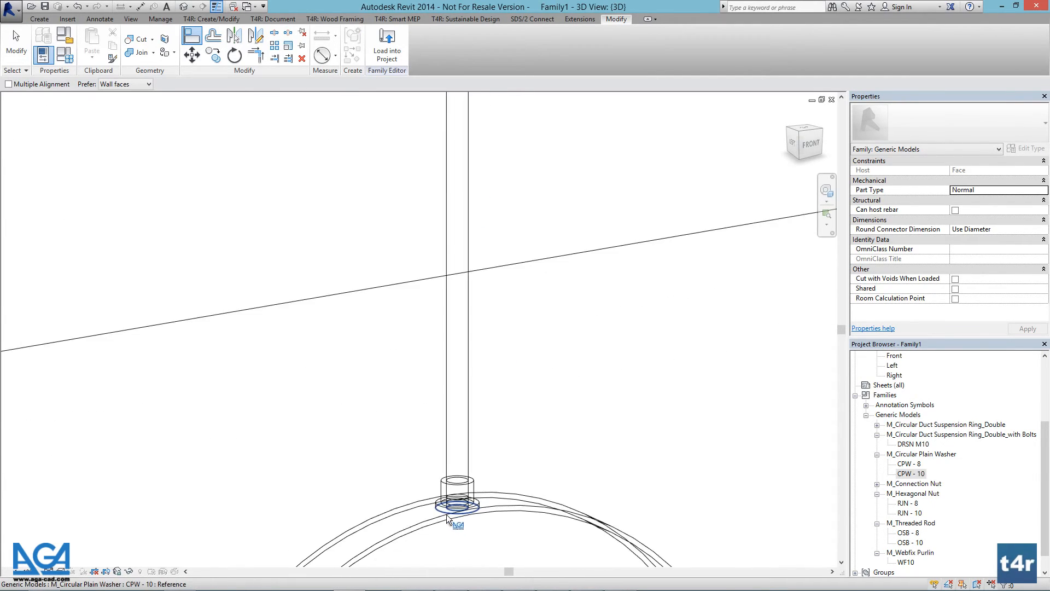
pyautogui.click(438, 503)
pyautogui.scroll(-5, 435, 504)
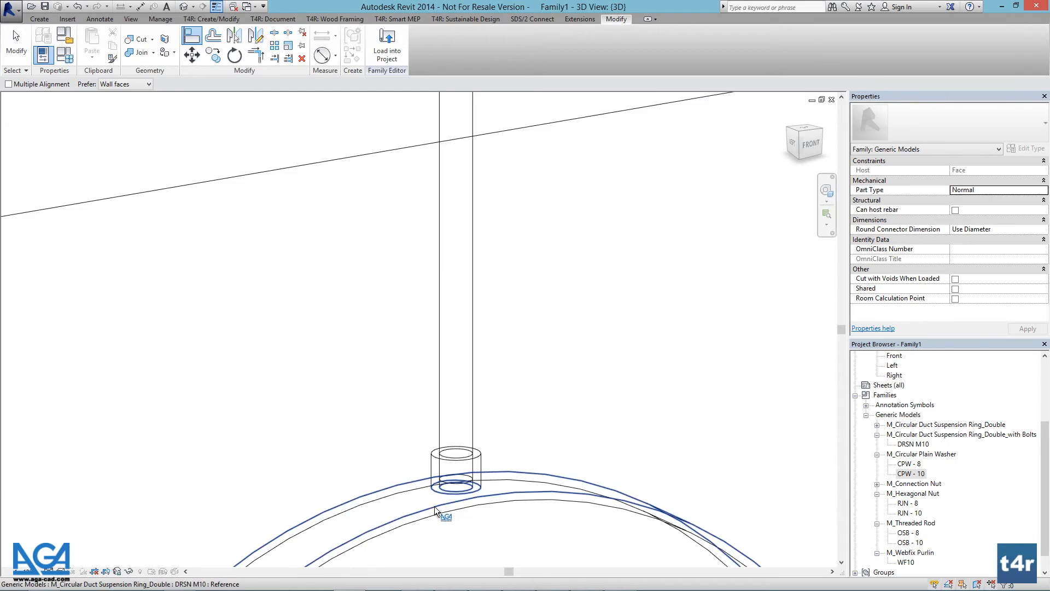
pyautogui.scroll(5, 441, 328)
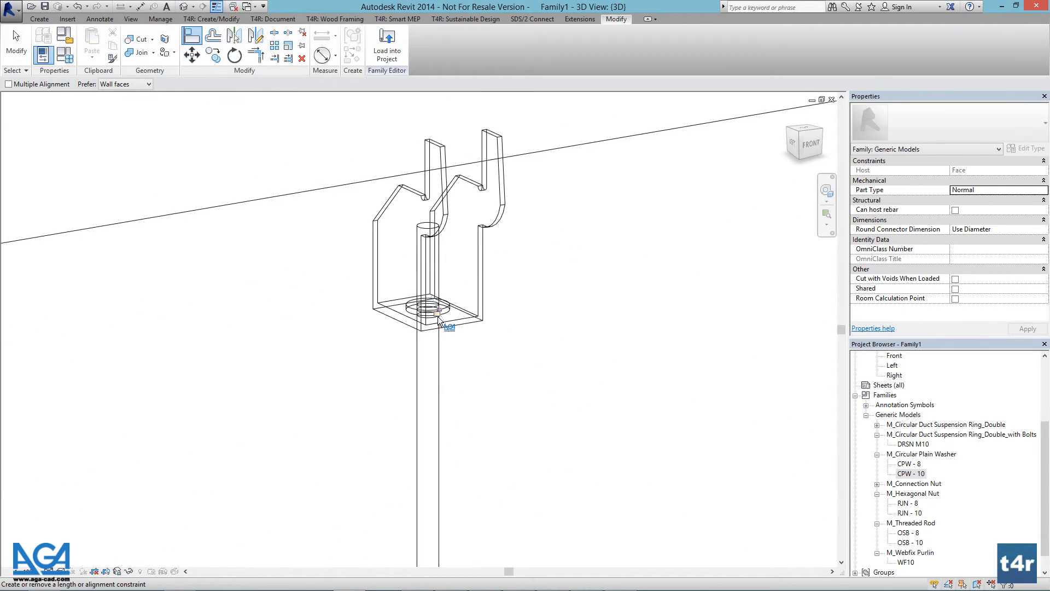
pyautogui.click(437, 314)
# - Align the raised hexagonal nut with the plain washer in the bracket and lock the alignment
pyautogui.keyDown('shift'); pyautogui.moveTo(462, 334); pyautogui.dragTo(396, 428, button='middle'); pyautogui.keyUp('shift')
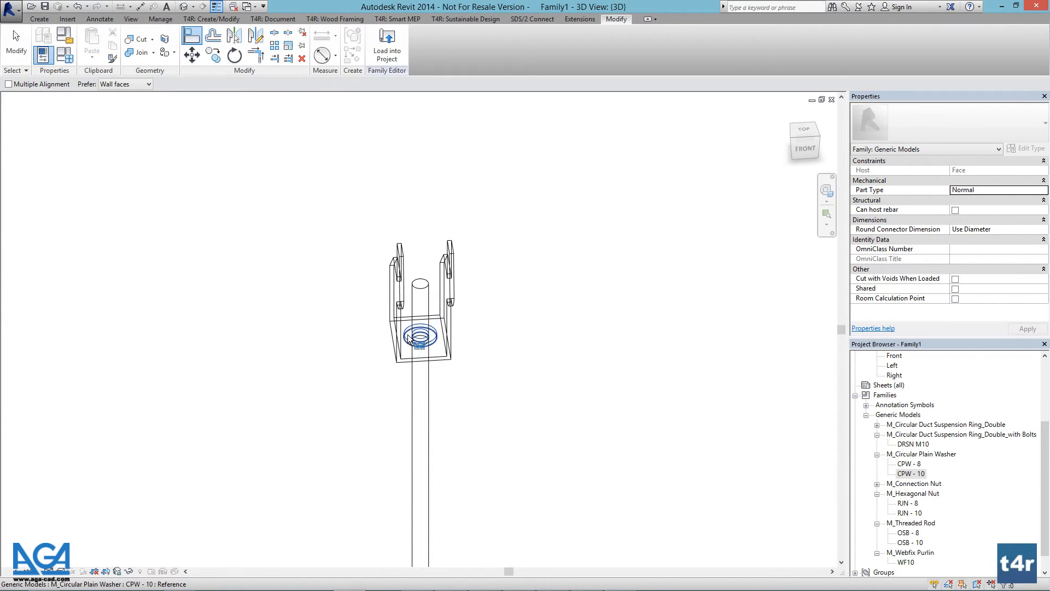
pyautogui.scroll(-3, 425, 374)
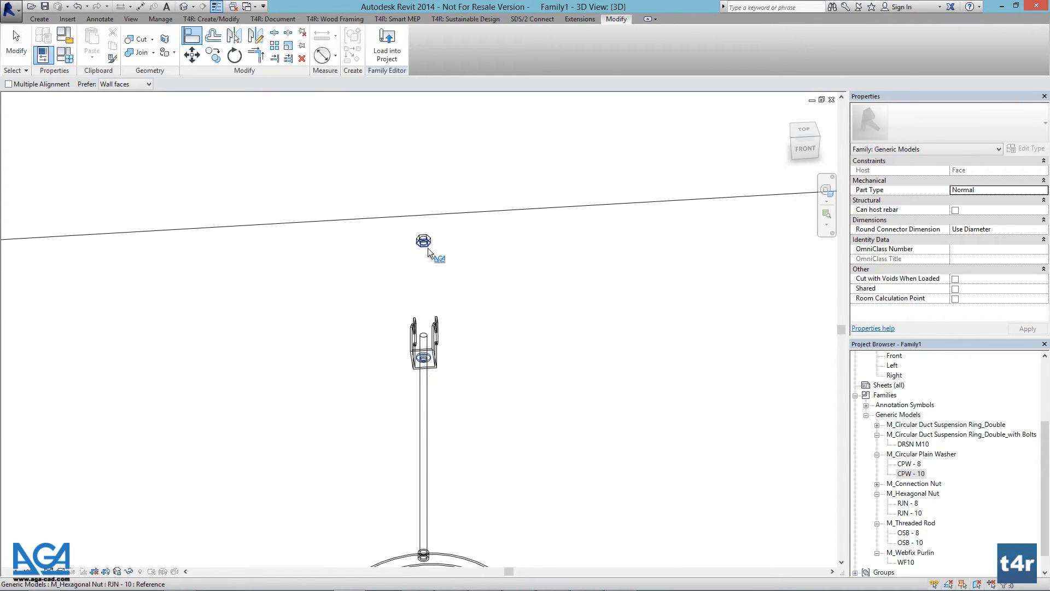
pyautogui.click(428, 248)
pyautogui.scroll(5, 425, 364)
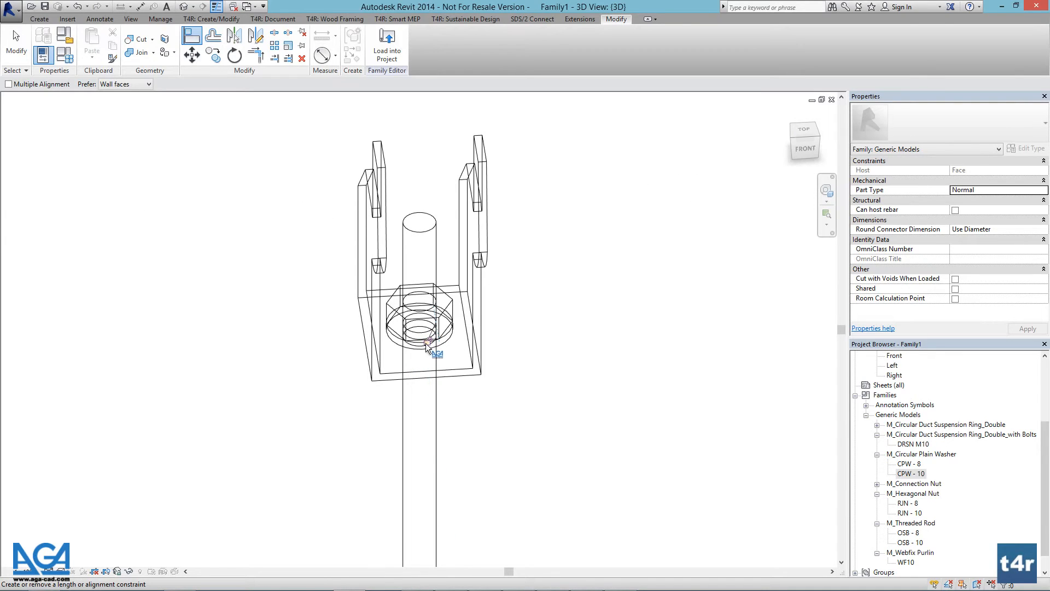
# - Switch the 3D view to the Hidden Line style and inspect the nut and washer assembly from the back
pyautogui.keyDown('shift'); pyautogui.moveTo(437, 448); pyautogui.dragTo(541, 378, button='middle'); pyautogui.keyUp('shift')
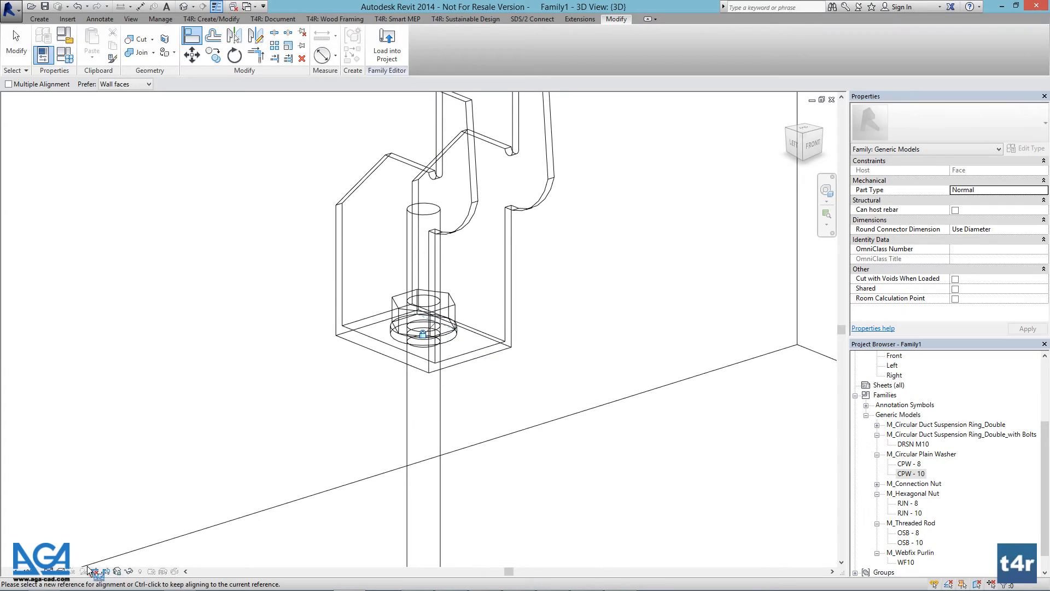
pyautogui.click(62, 571)
pyautogui.click(83, 517)
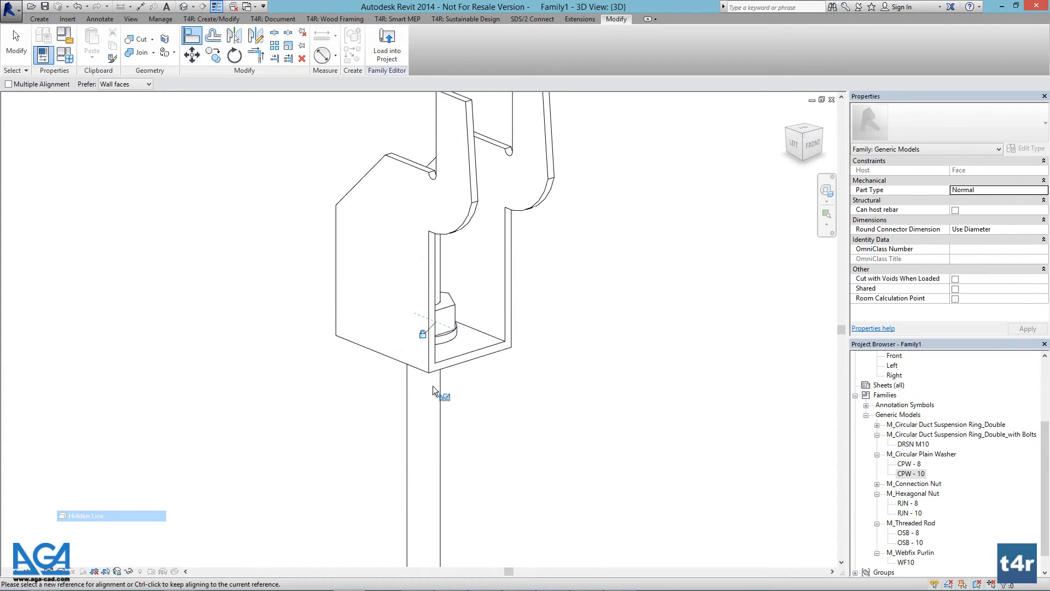
pyautogui.keyDown('shift'); pyautogui.moveTo(432, 385); pyautogui.dragTo(16, 384, button='middle'); pyautogui.keyUp('shift')
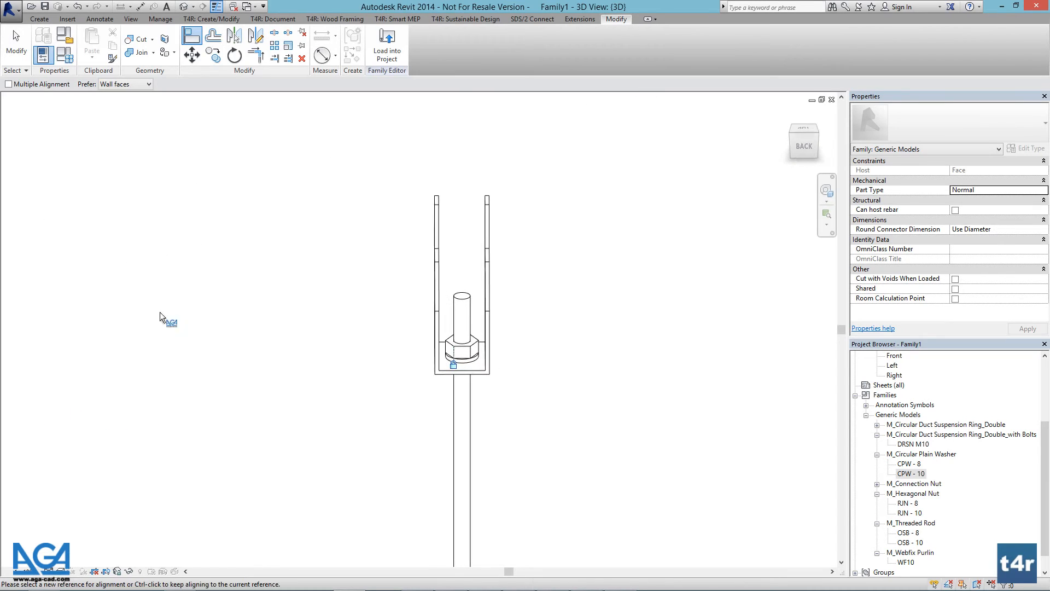
pyautogui.scroll(-4, 207, 247)
pyautogui.moveTo(482, 536); pyautogui.dragTo(488, 505, button='middle')
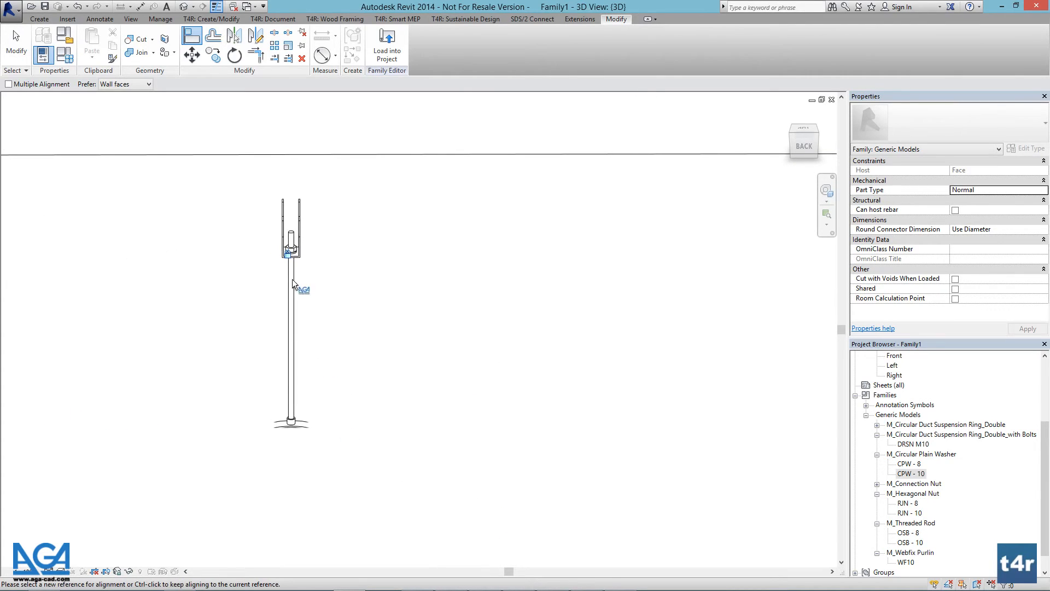
# - Set the Distance to Deck parameter to 300 in the family types and apply it to the hanger
pyautogui.click(61, 64)
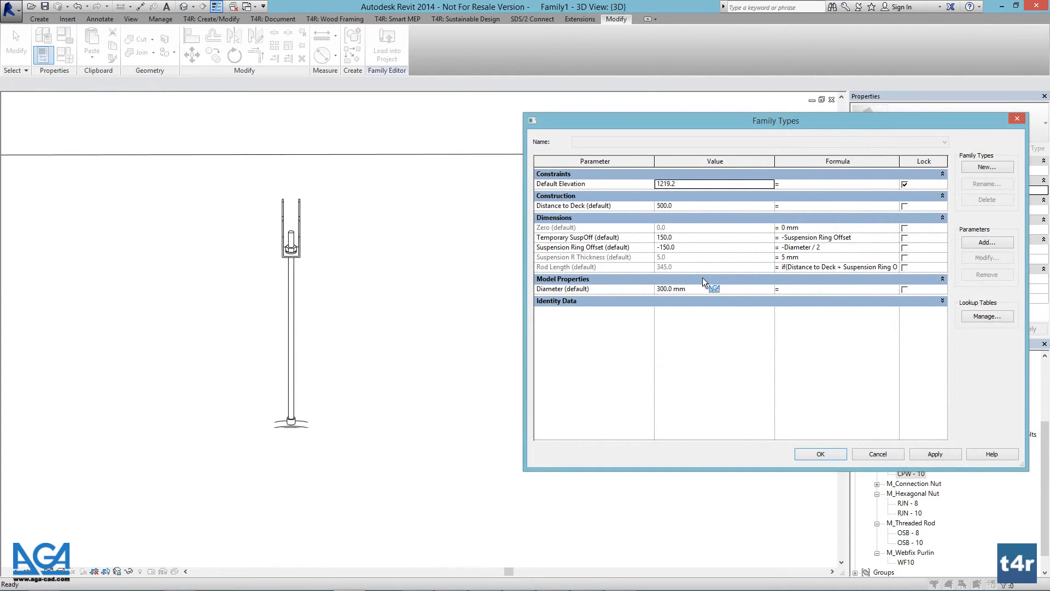
pyautogui.click(685, 205)
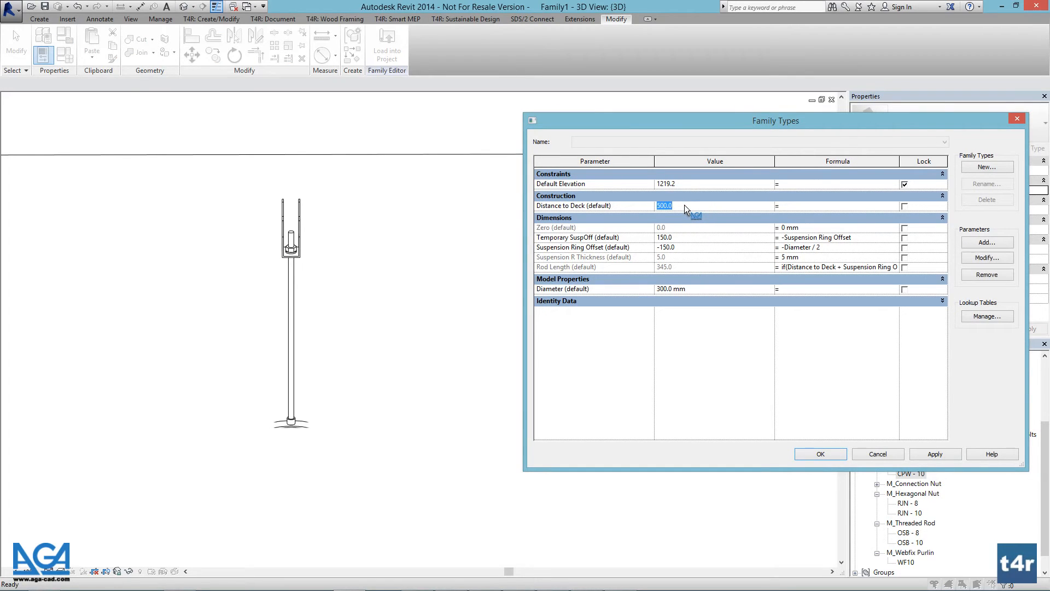
pyautogui.click(949, 457)
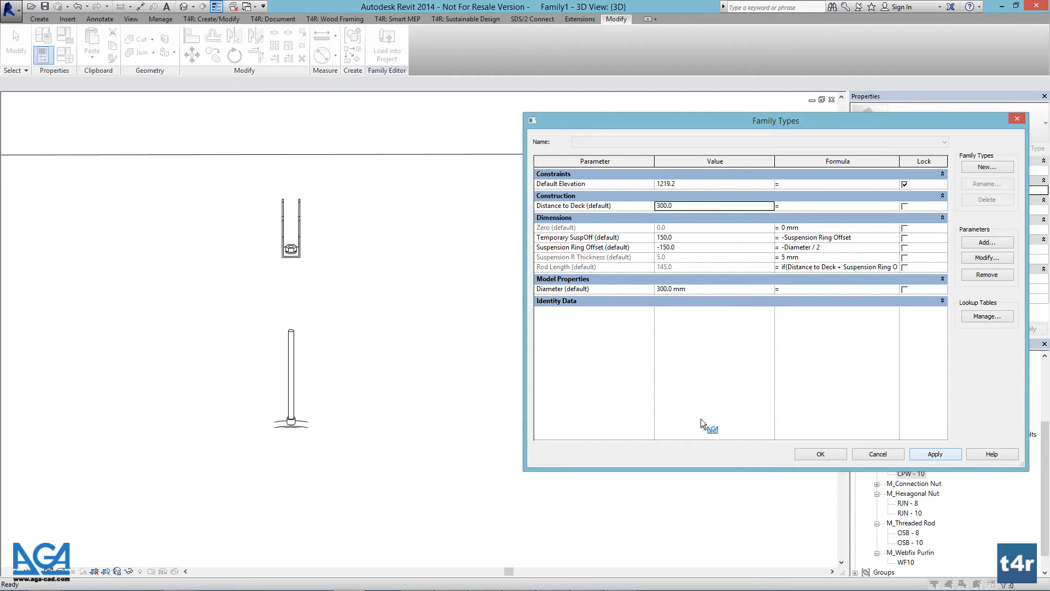
pyautogui.click(824, 457)
pyautogui.press('Escape')
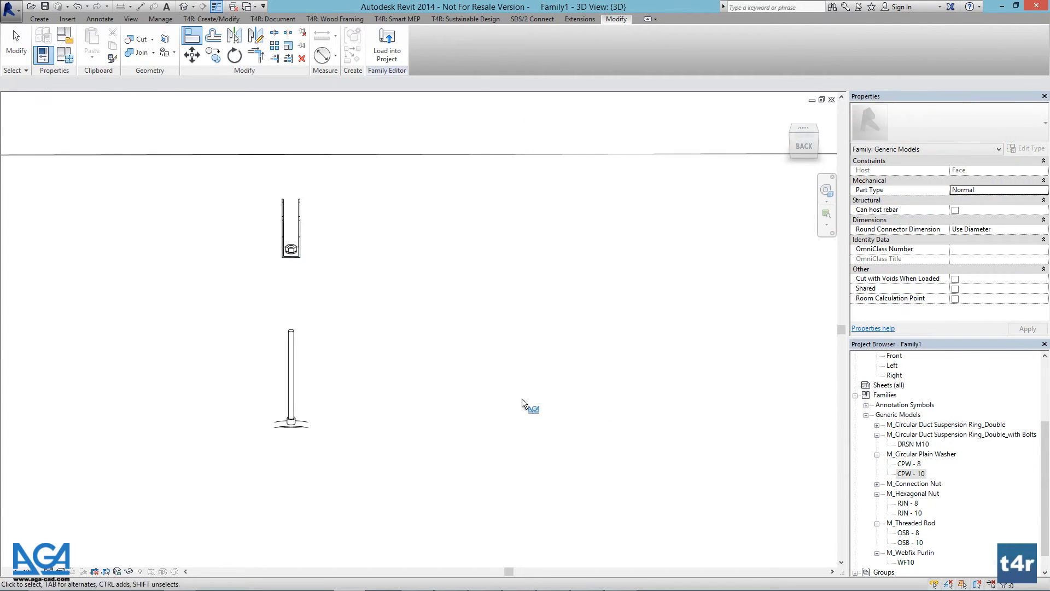
pyautogui.press('Escape')
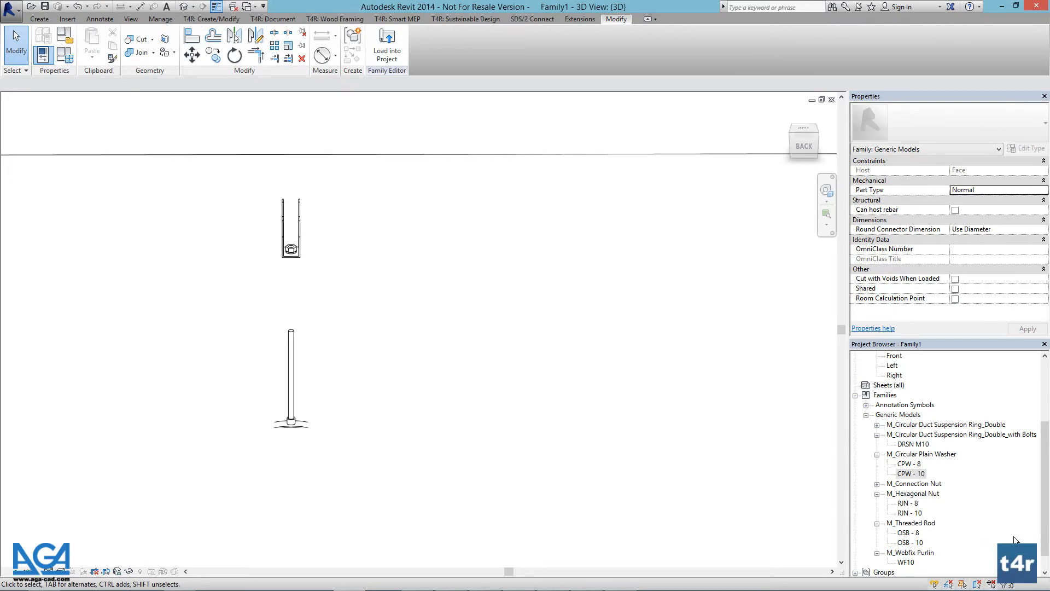
# - Set the Webfix Purlin bracket's offset from its work plane to 0.0
pyautogui.click(299, 225)
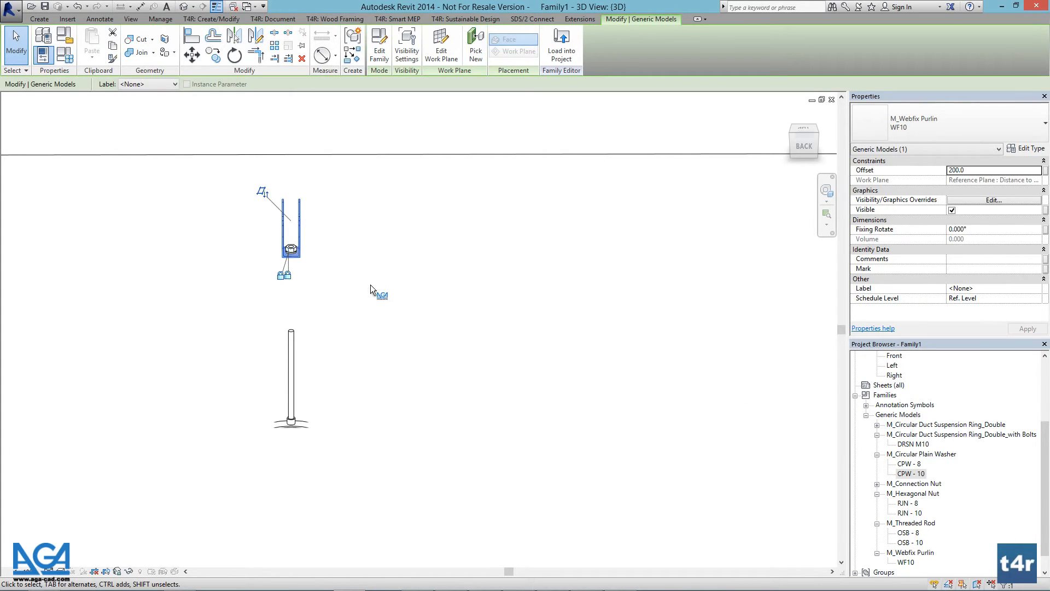
pyautogui.click(1016, 171)
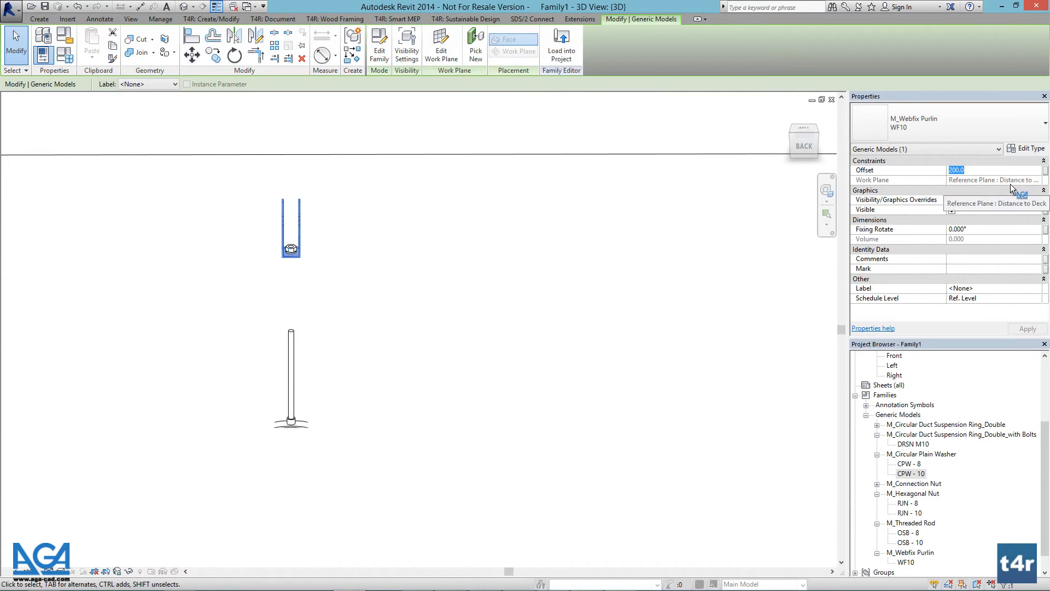
pyautogui.write('0.0')
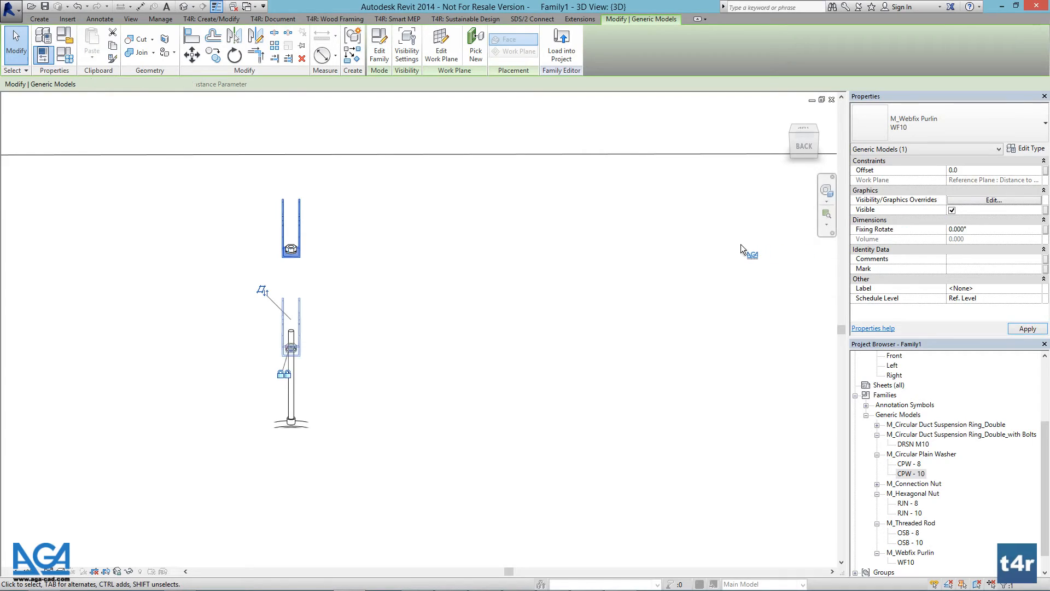
# - Set the Distance to Deck parameter to 500 in the family types and apply it to the hanger
pyautogui.click(657, 271)
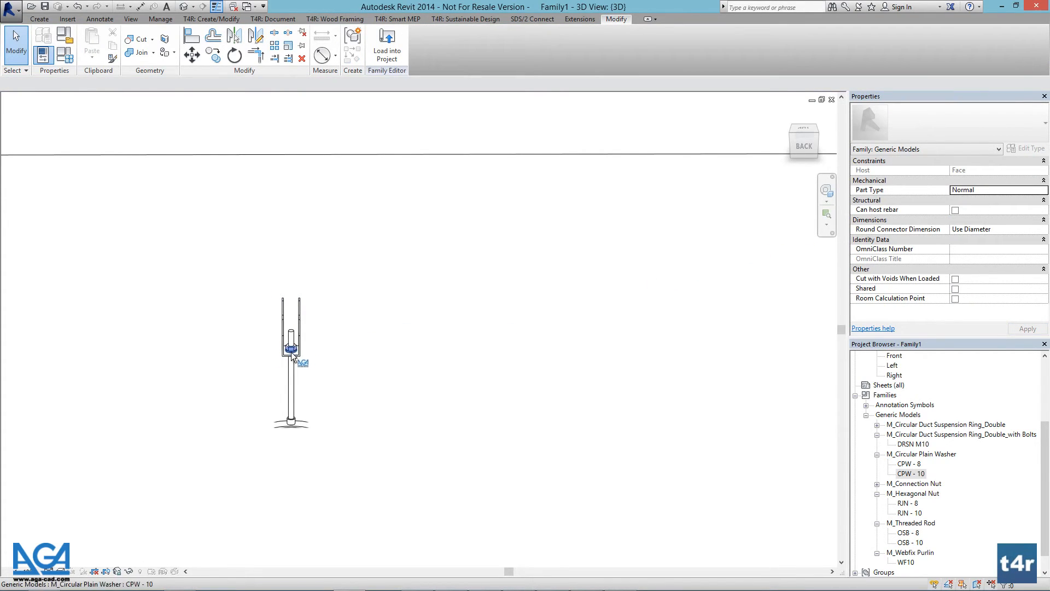
pyautogui.click(61, 64)
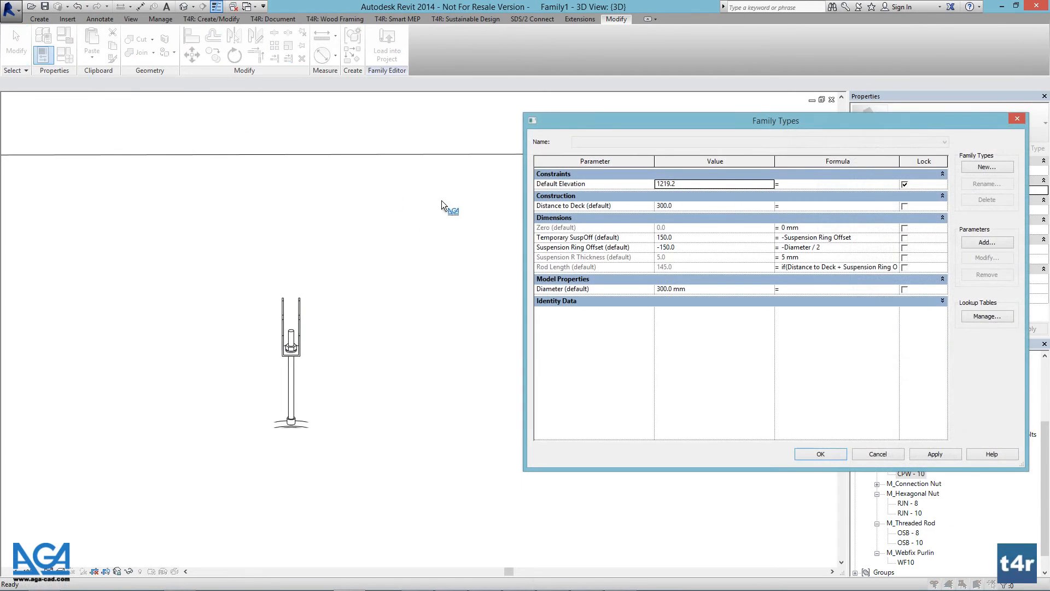
pyautogui.click(693, 207)
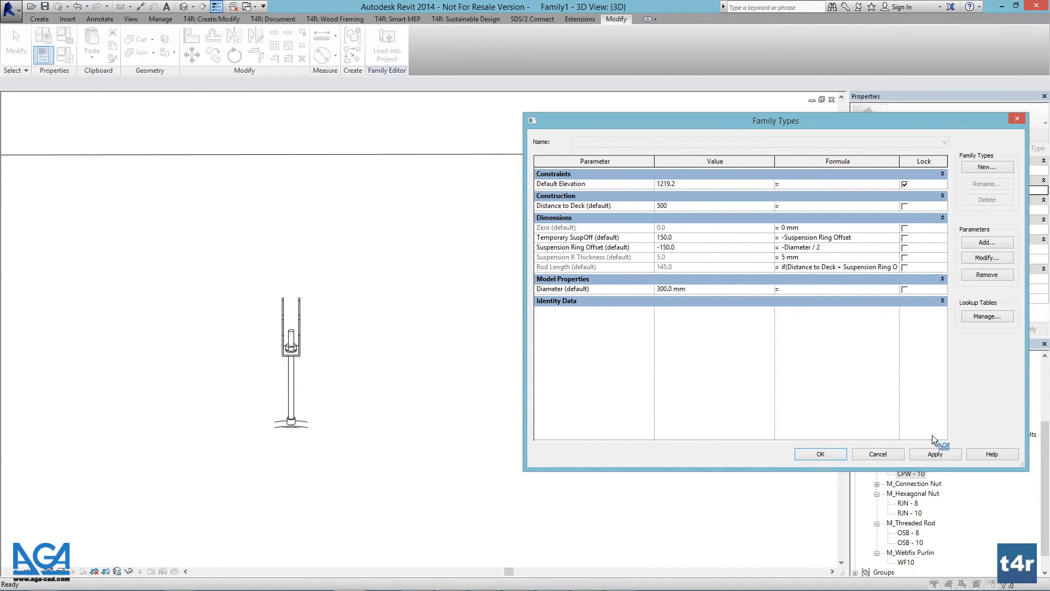
pyautogui.click(936, 453)
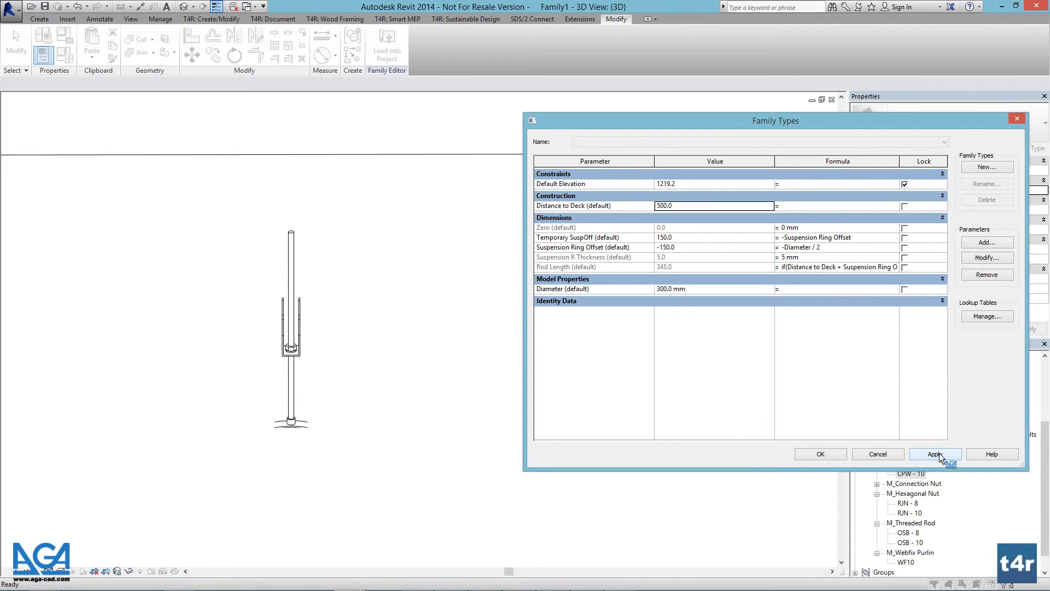
pyautogui.click(844, 455)
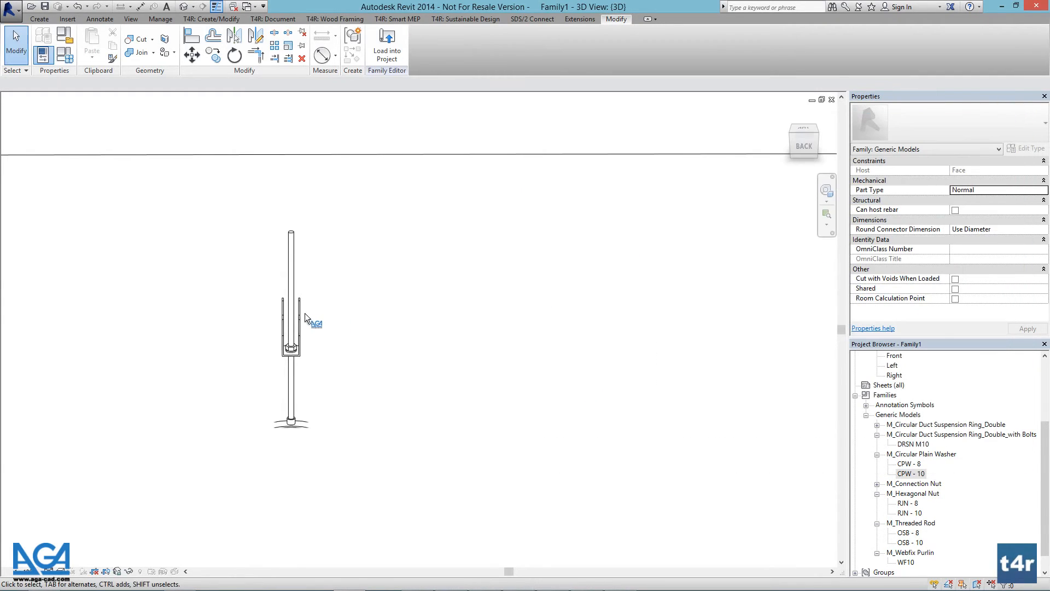
# - Reset the Webfix Purlin bracket's offset to 0 and check how the hexagonal nut and threaded rod sit in it
pyautogui.click(308, 312)
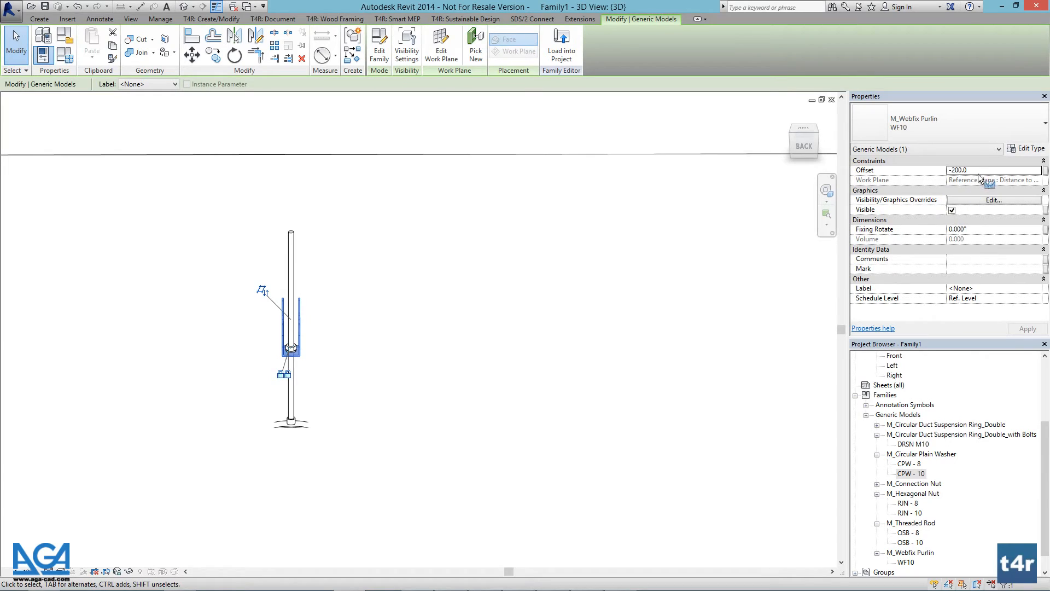
pyautogui.click(981, 170)
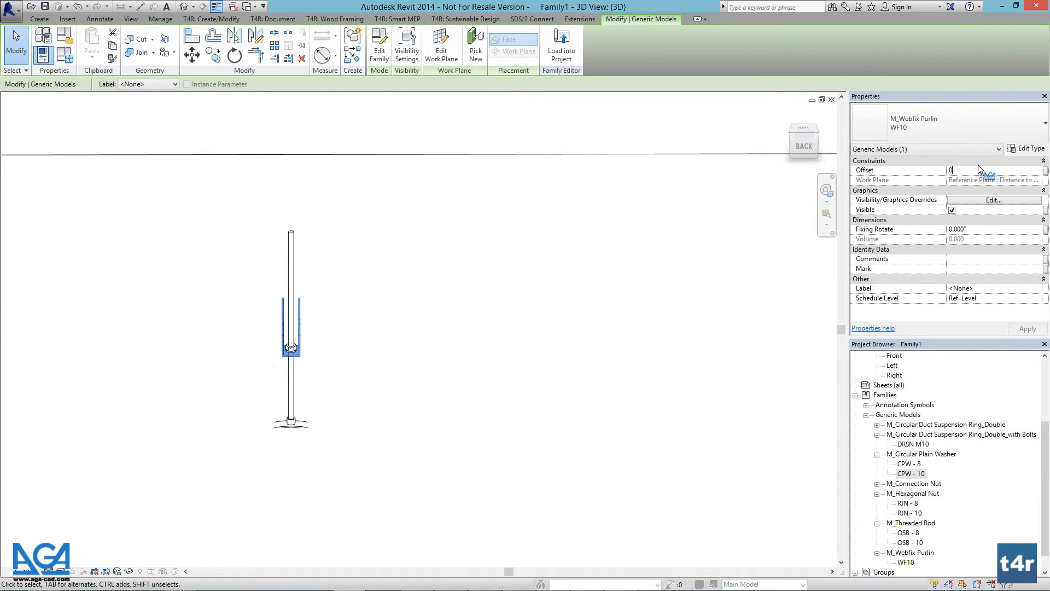
pyautogui.write('0')
pyautogui.scroll(5, 285, 241)
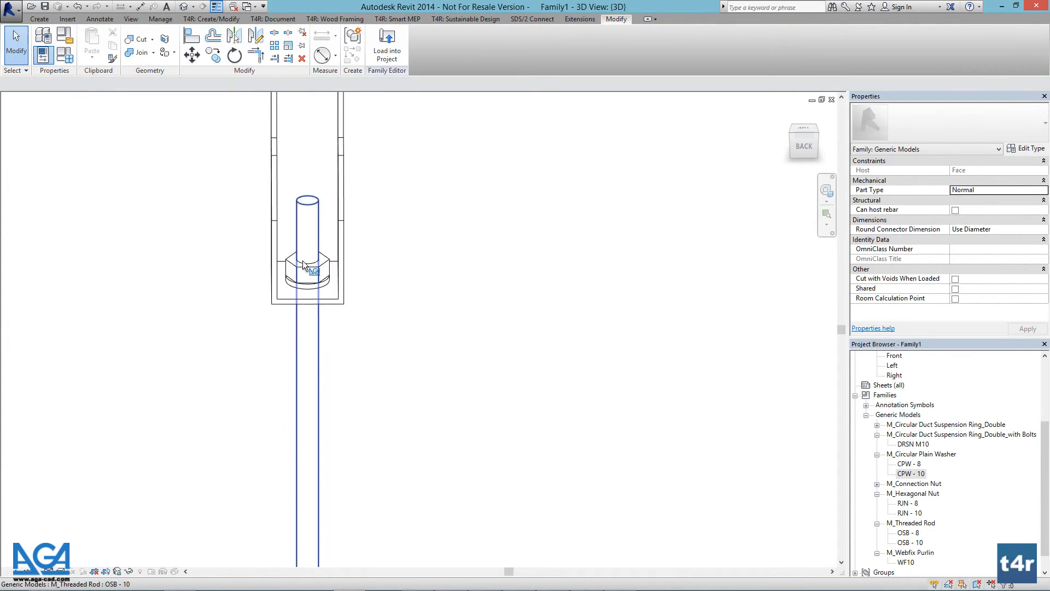
pyautogui.click(315, 294)
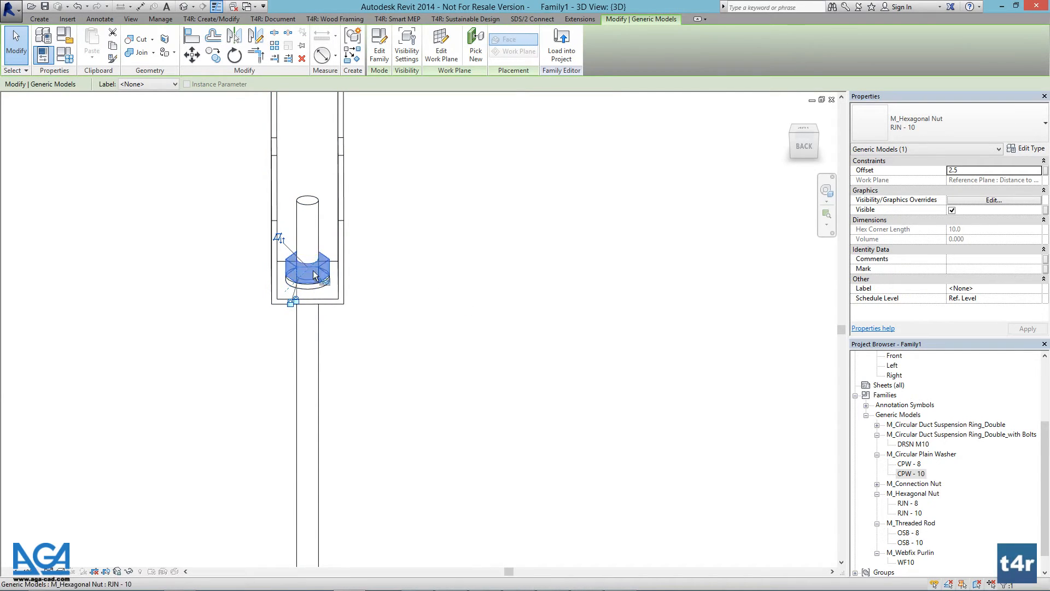
pyautogui.scroll(3, 314, 285)
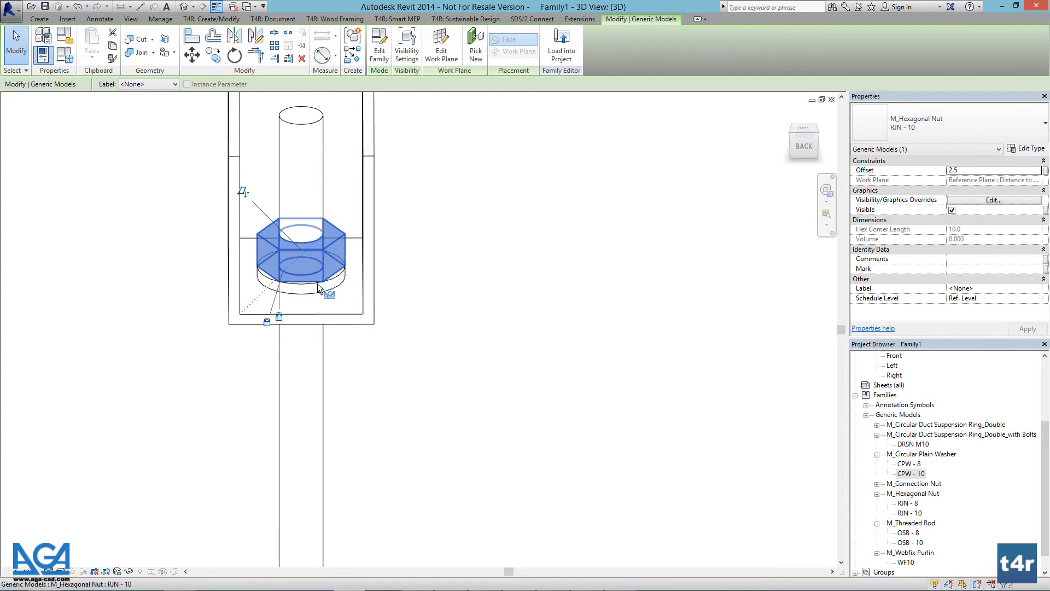
pyautogui.scroll(-2, 320, 291)
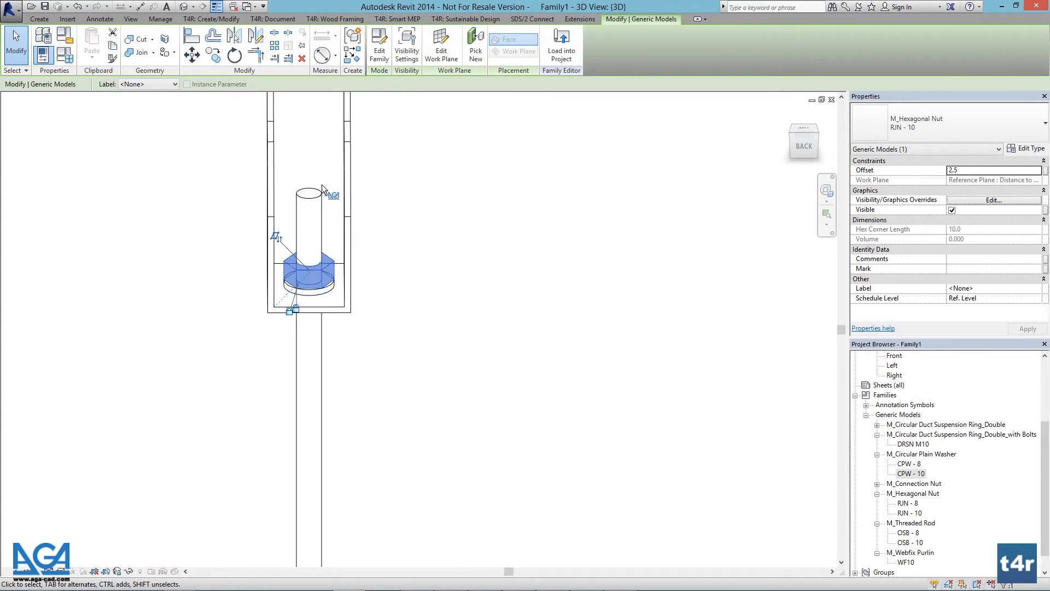
pyautogui.scroll(-1, 323, 186)
pyautogui.moveTo(336, 222); pyautogui.dragTo(346, 268, button='middle')
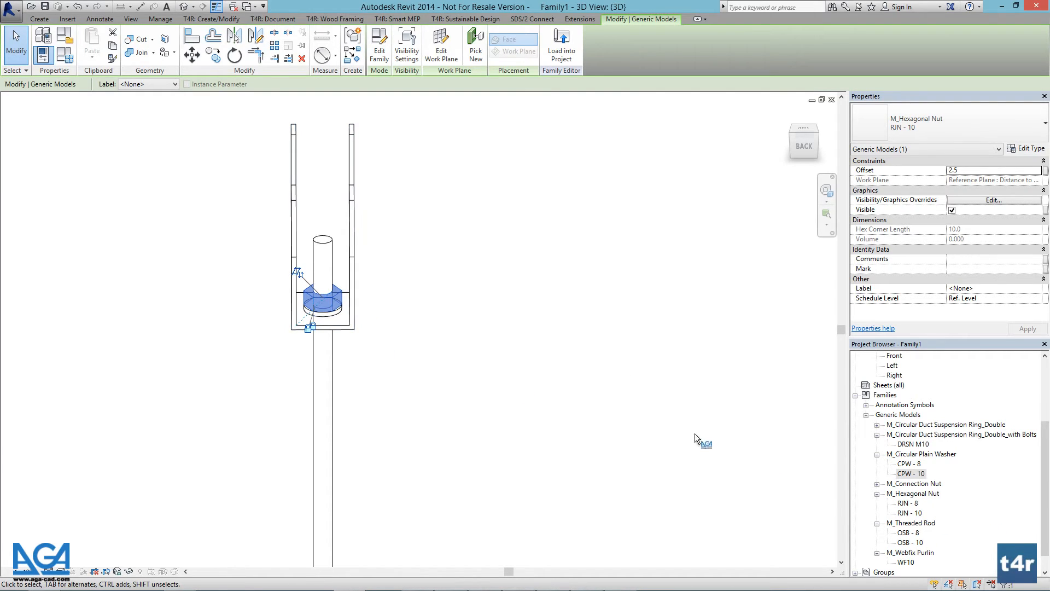
# - In the Front elevation, align the Webfix Purlin bracket's base with the Distance to Deck reference plane and lock the alignment
pyautogui.click(927, 445)
pyautogui.scroll(3, 928, 446)
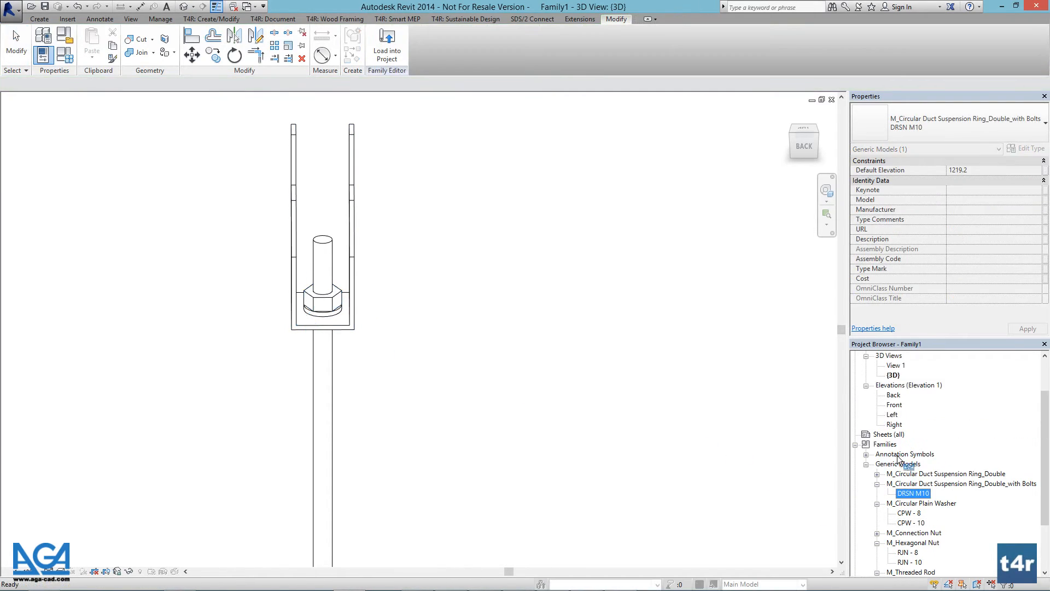
pyautogui.doubleClick(894, 405)
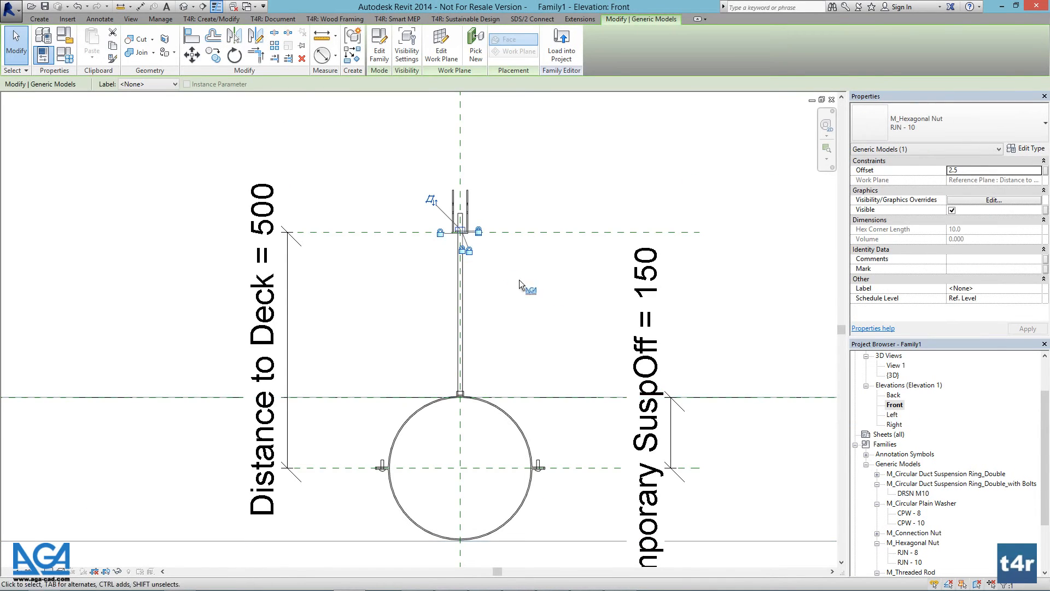
pyautogui.scroll(5, 466, 222)
pyautogui.click(546, 192)
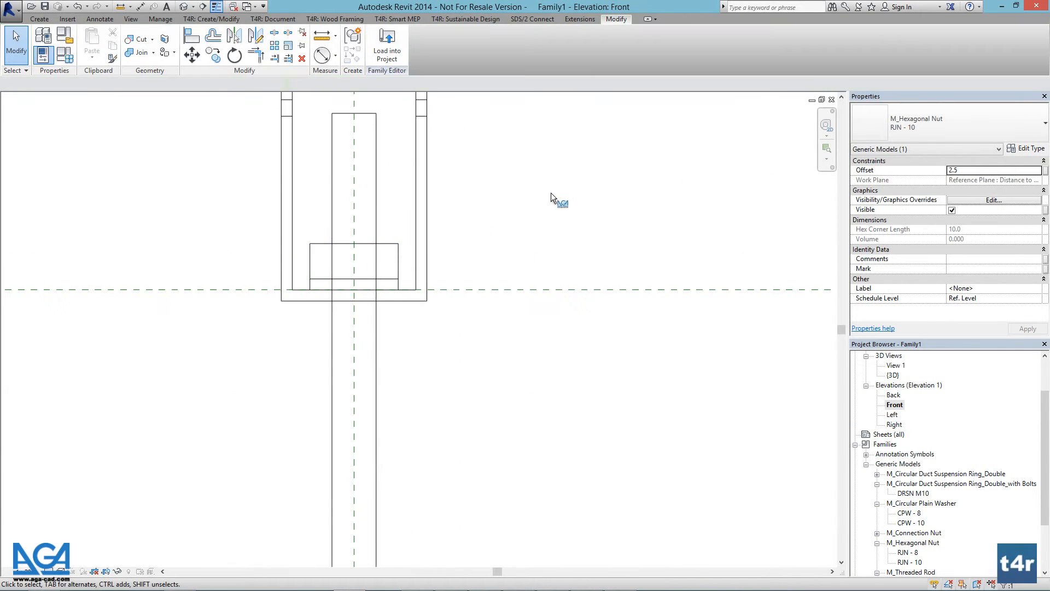
pyautogui.click(188, 39)
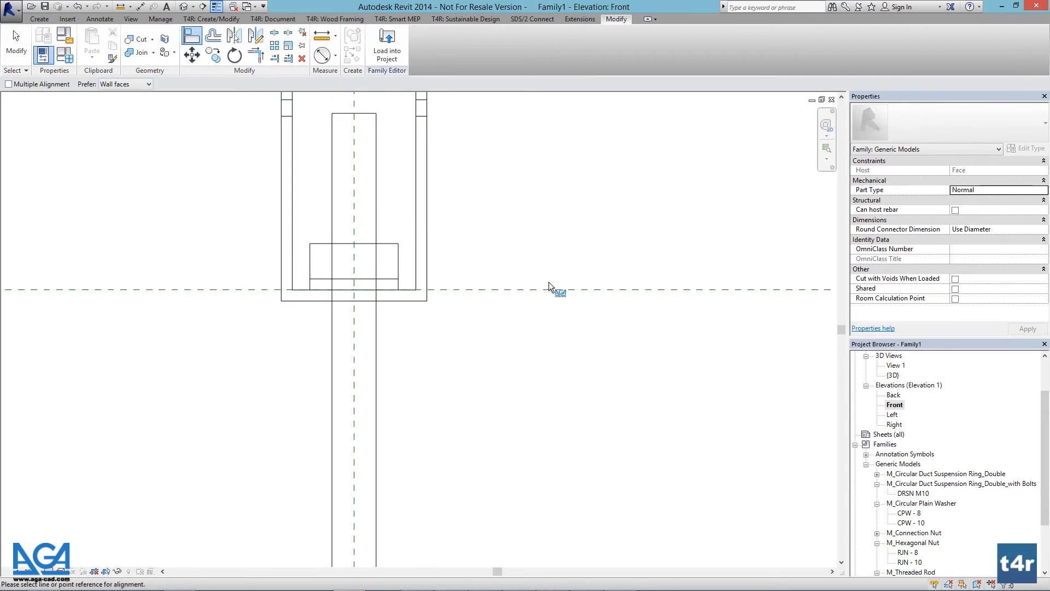
pyautogui.click(504, 290)
pyautogui.click(409, 292)
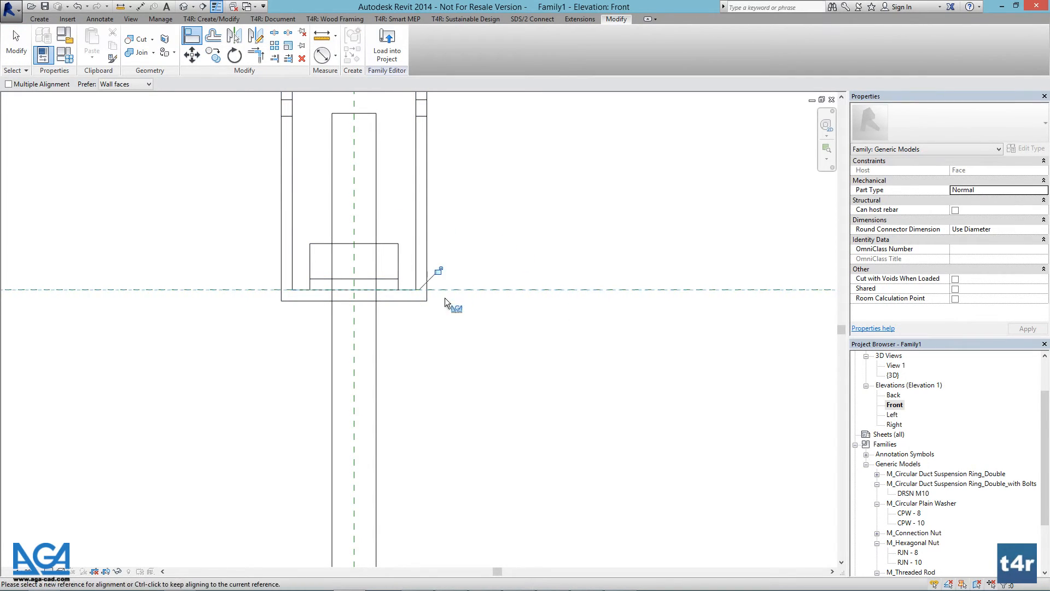
pyautogui.scroll(-3, 457, 320)
pyautogui.scroll(-3, 457, 324)
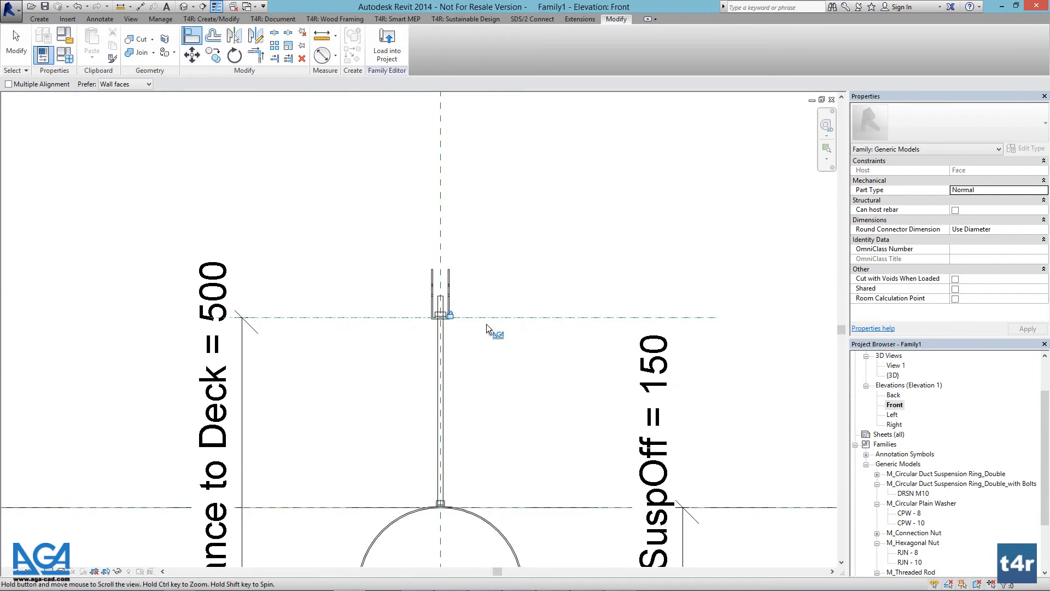
pyautogui.press('Escape')
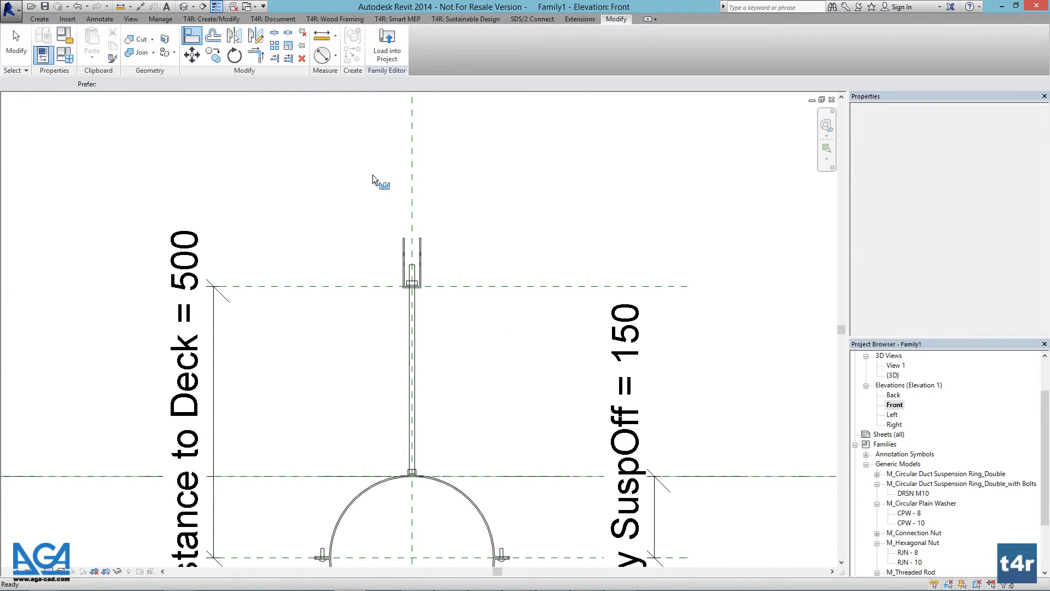
# - Try to set the Distance to Deck parameter to 300 in the family types
pyautogui.click(64, 57)
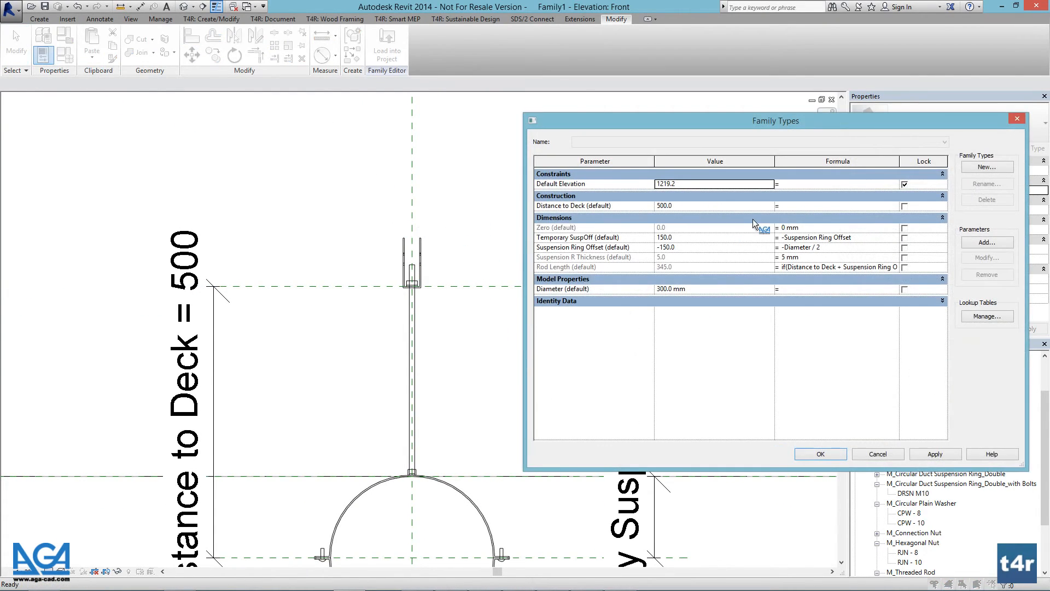
pyautogui.click(702, 208)
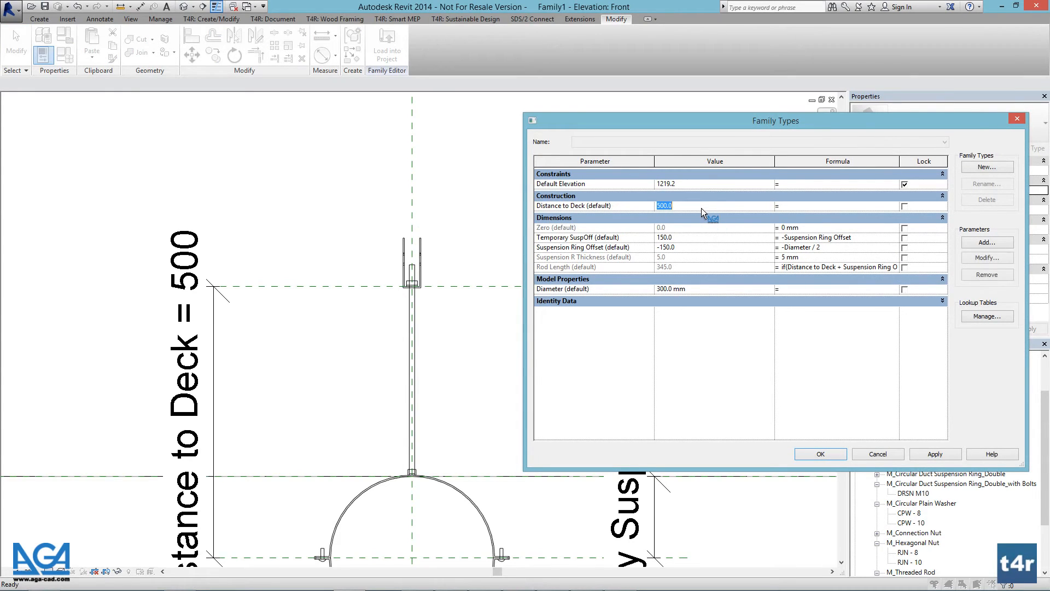
pyautogui.write('300')
pyautogui.click(930, 452)
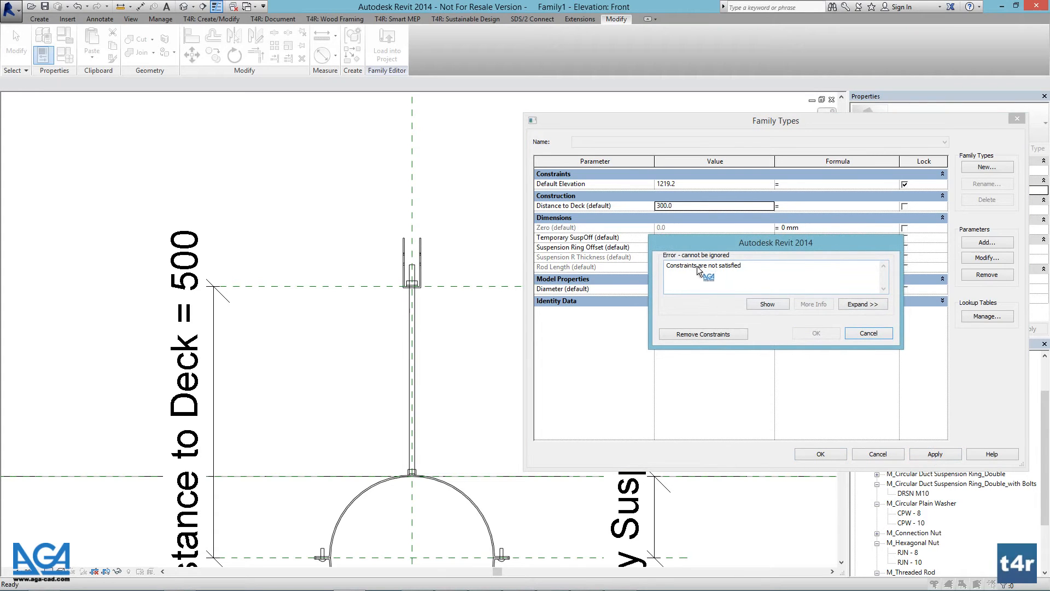
pyautogui.click(871, 335)
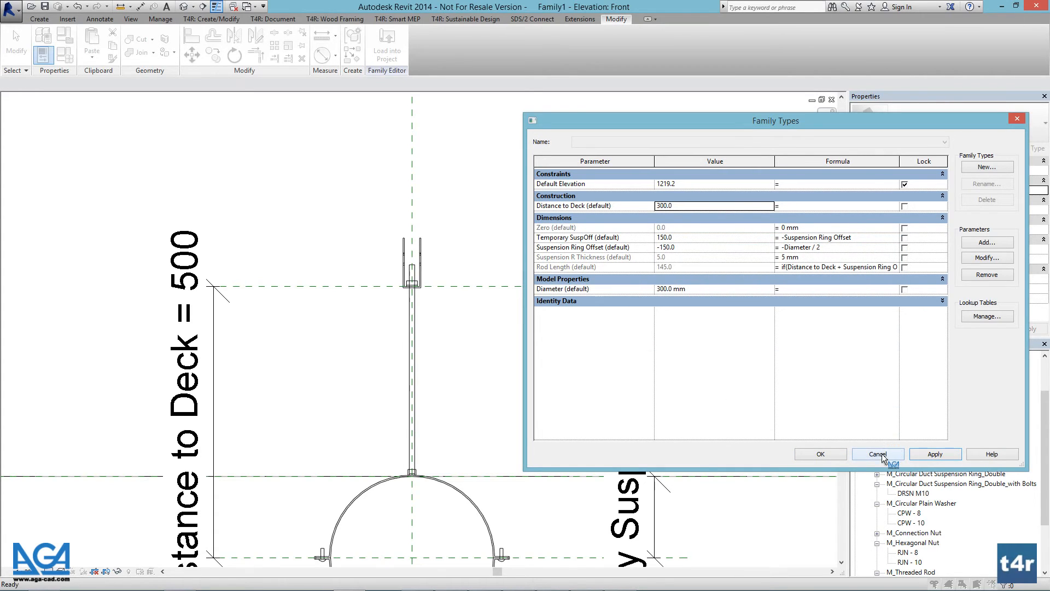
pyautogui.click(878, 454)
# - Try to move the hexagonal nut upward along the threaded rod
pyautogui.scroll(8, 419, 283)
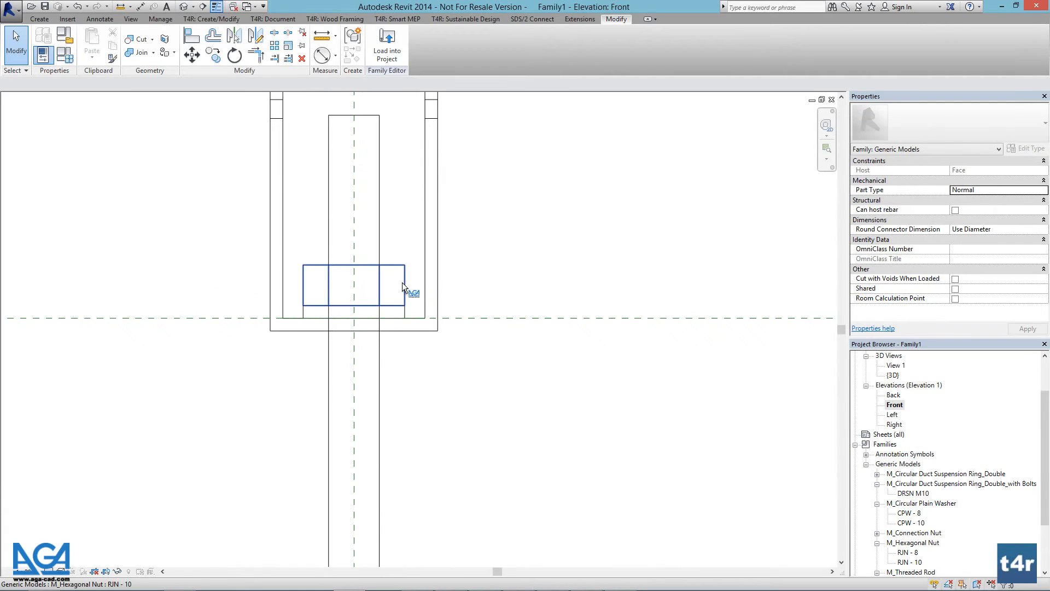
pyautogui.click(402, 282)
pyautogui.moveTo(402, 293); pyautogui.dragTo(399, 167)
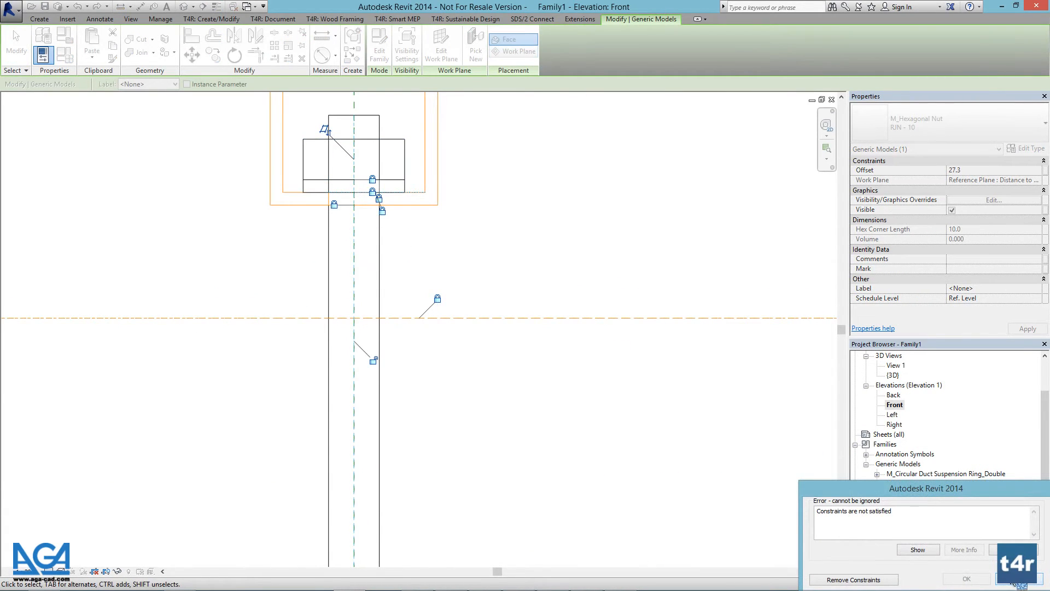
pyautogui.click(1016, 579)
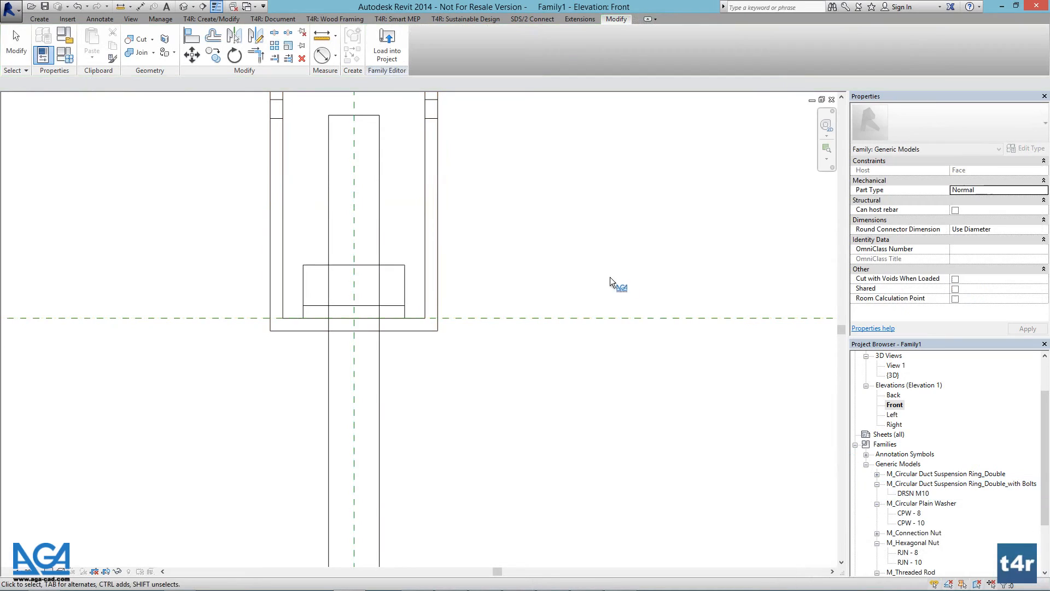
# - Delete the hexagonal nut and the plain washer from inside the bracket
pyautogui.click(409, 305)
pyautogui.press('Delete')
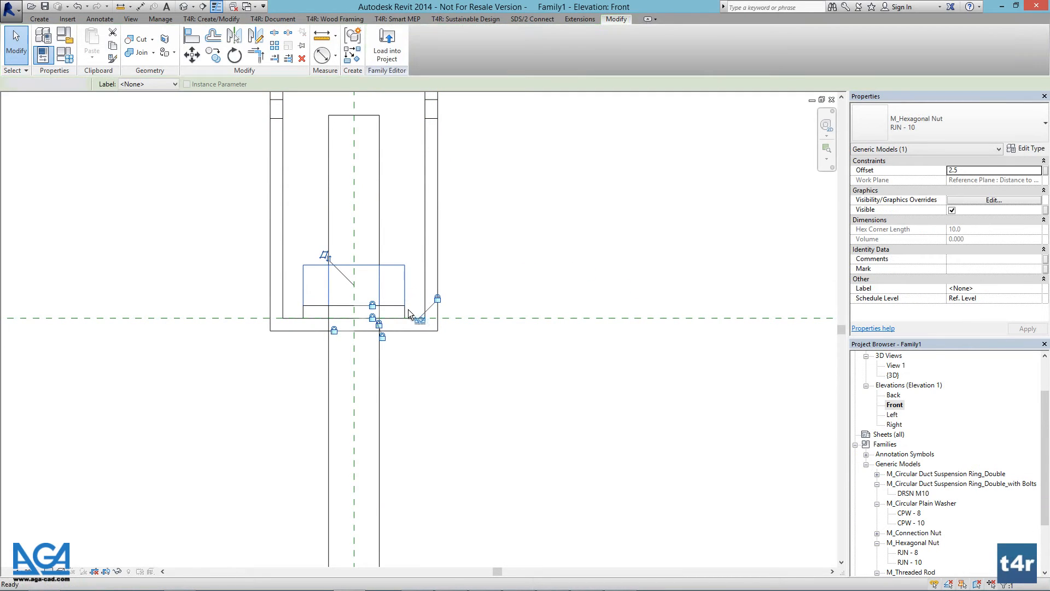
pyautogui.click(442, 299)
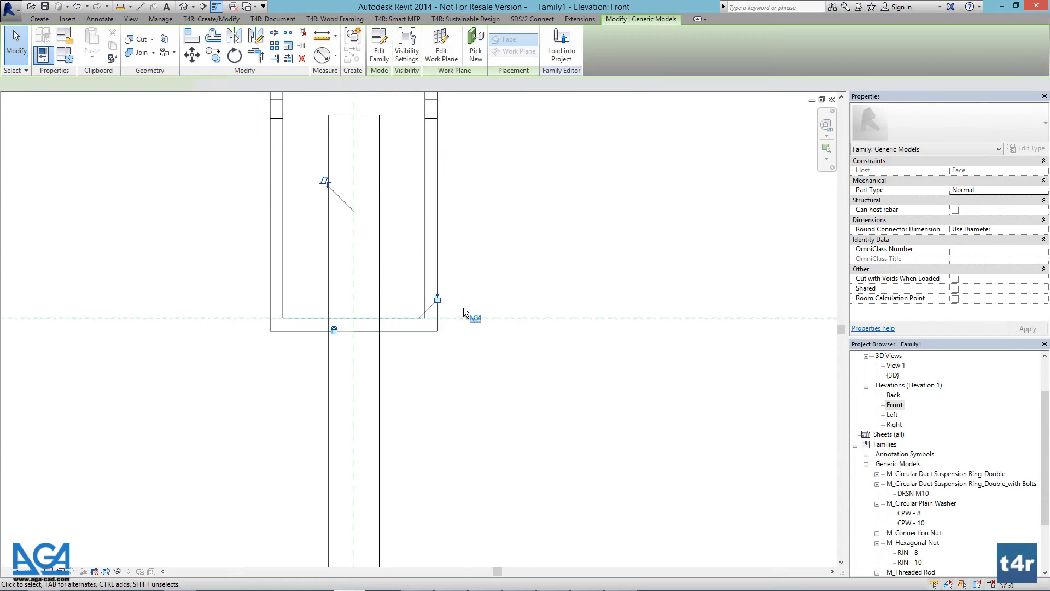
# - Set the Distance to Deck parameter to 300 in the family types, with only the rod and bracket on top
pyautogui.scroll(-3, 463, 317)
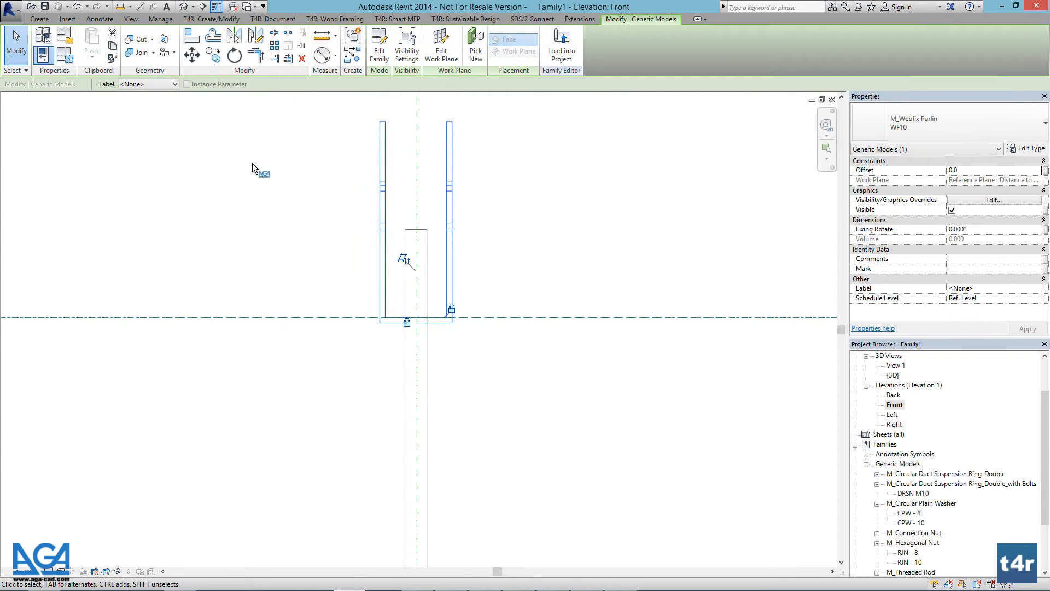
pyautogui.click(67, 55)
pyautogui.click(697, 207)
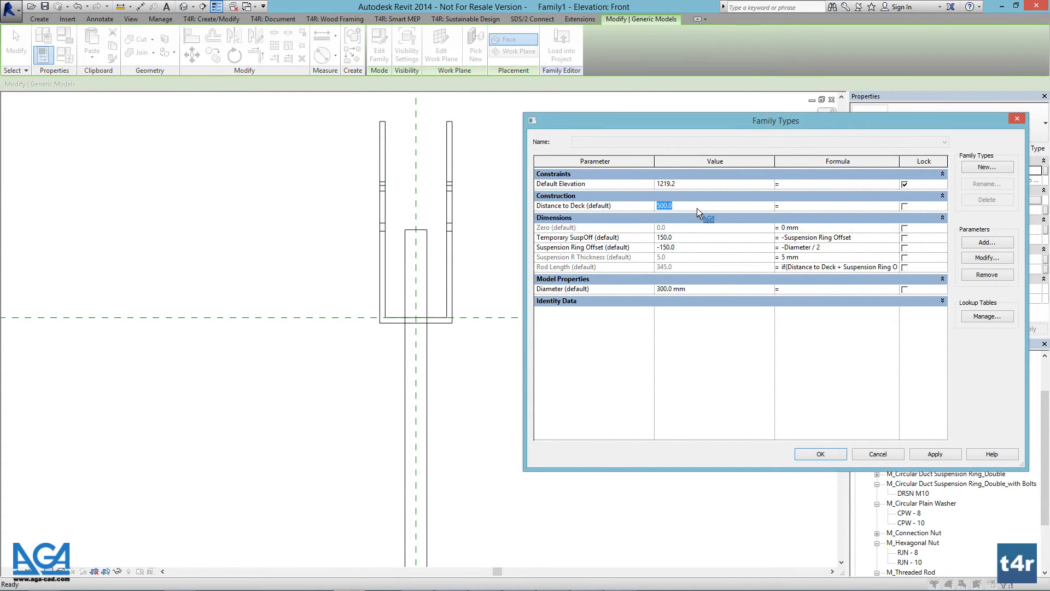
pyautogui.write('300')
pyautogui.click(939, 454)
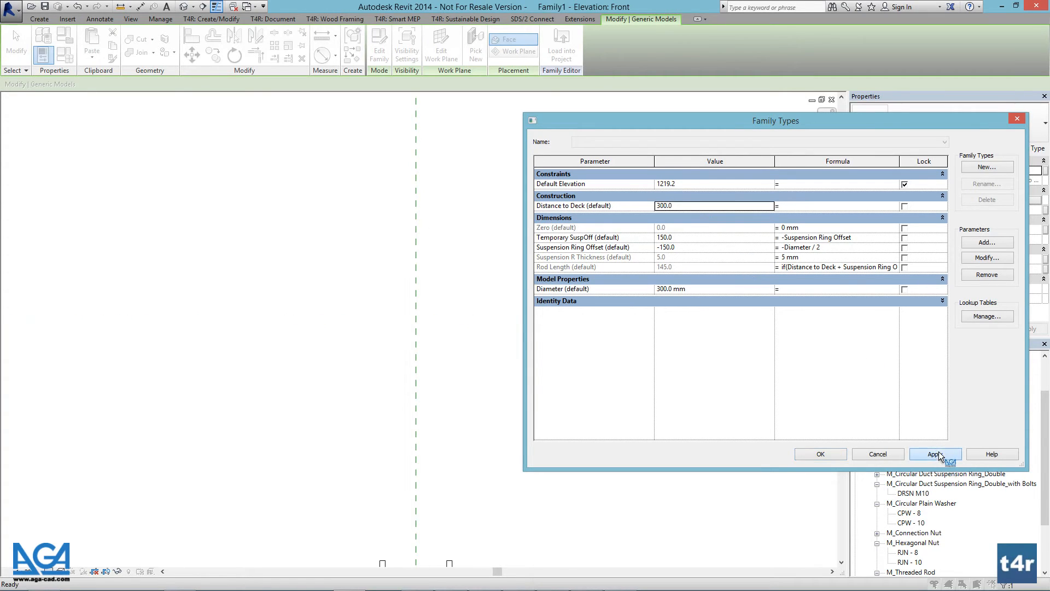
pyautogui.click(820, 454)
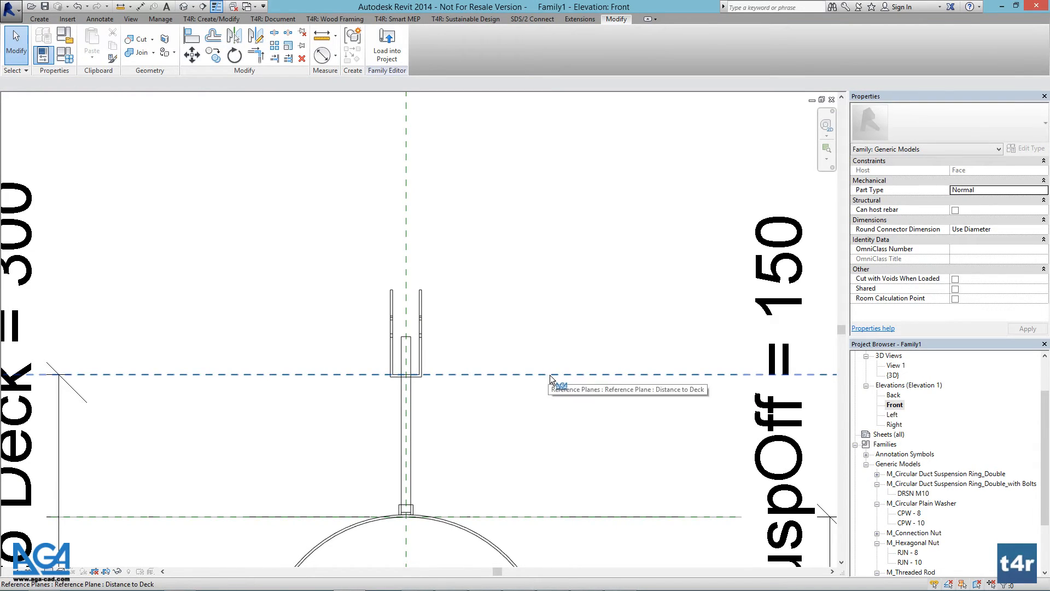
# - Open the Ref. Level floor plan and bring the whole hanger into view
pyautogui.click(891, 367)
pyautogui.scroll(2, 891, 368)
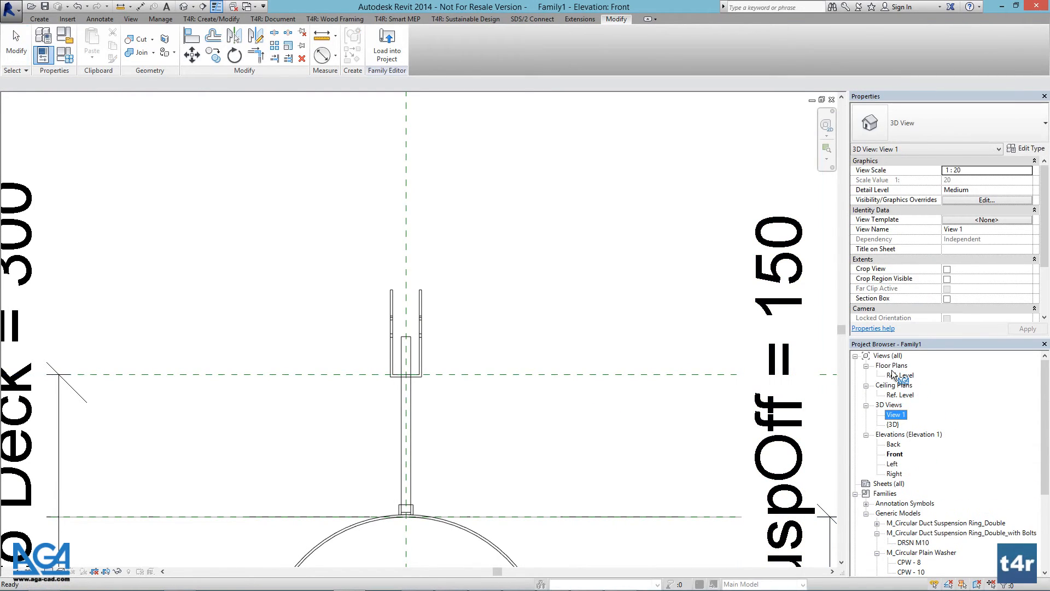
pyautogui.doubleClick(890, 368)
pyautogui.doubleClick(900, 375)
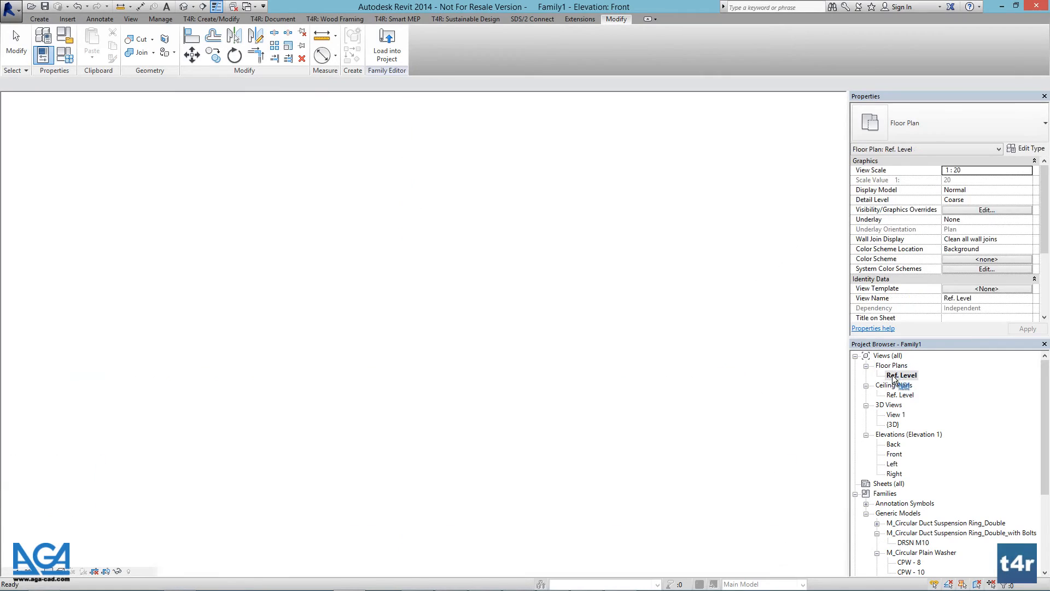
pyautogui.scroll(-4, 568, 388)
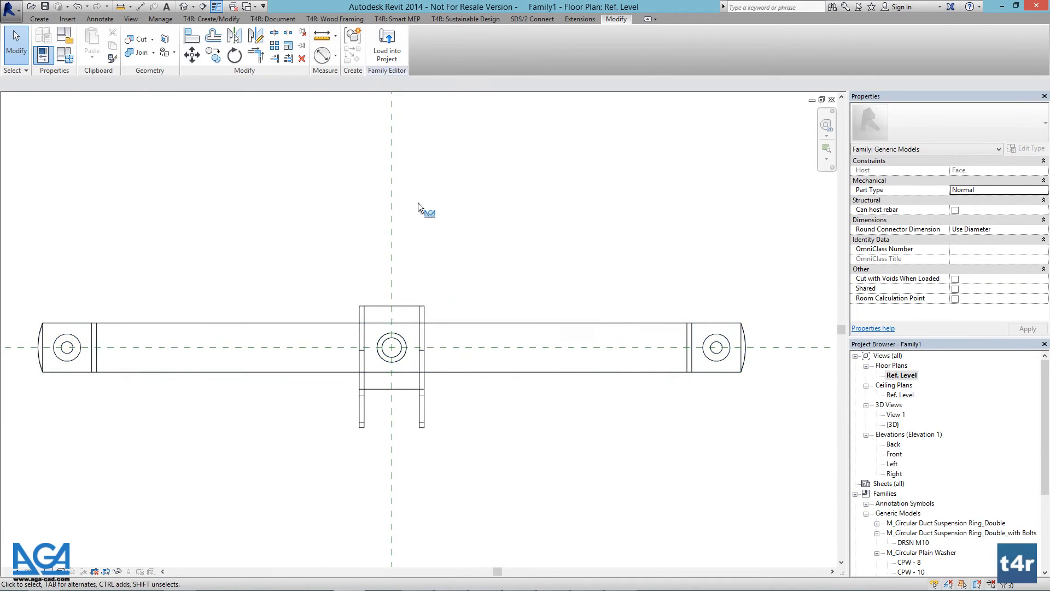
# - Set the work plane to the named reference plane Distance to Deck
pyautogui.click(39, 19)
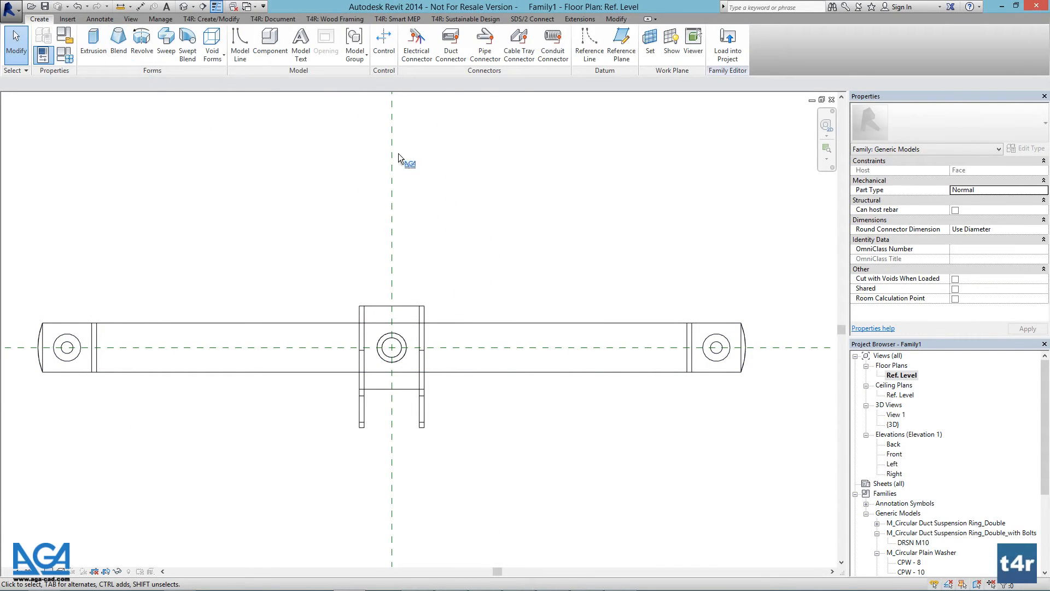
pyautogui.click(650, 52)
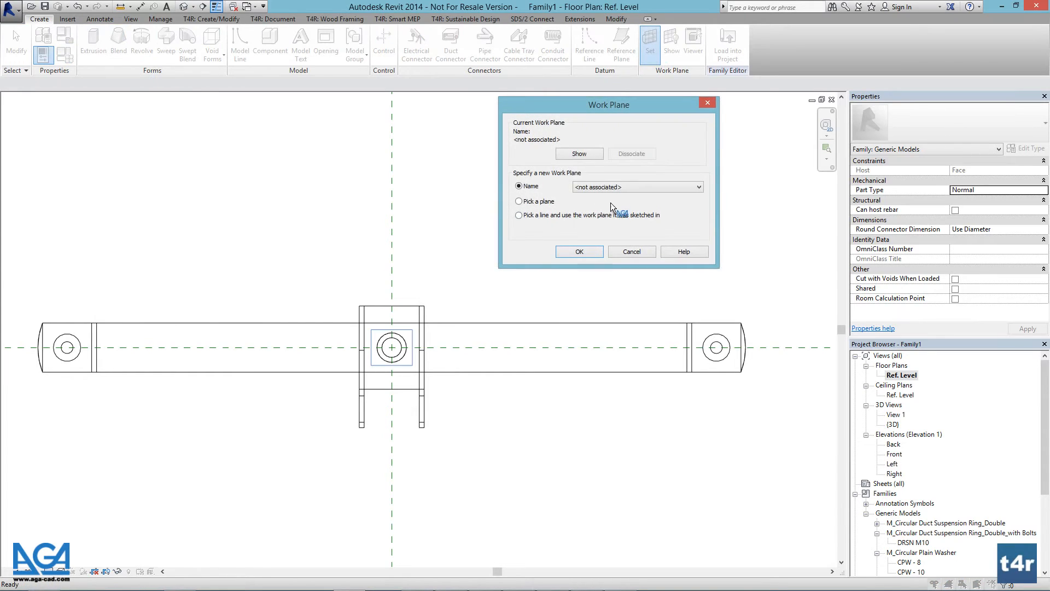
pyautogui.click(590, 187)
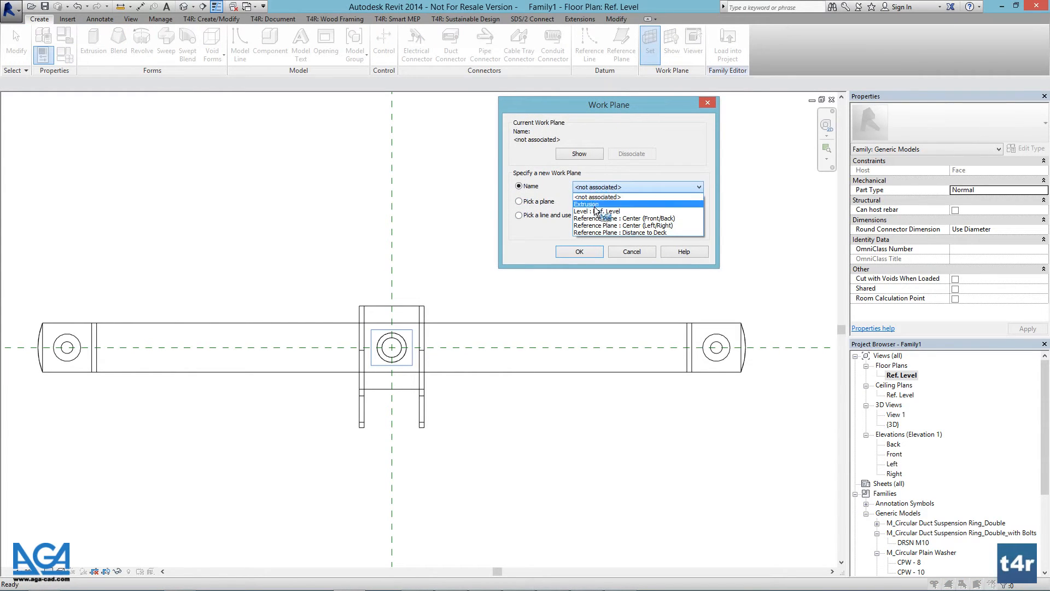
pyautogui.click(608, 233)
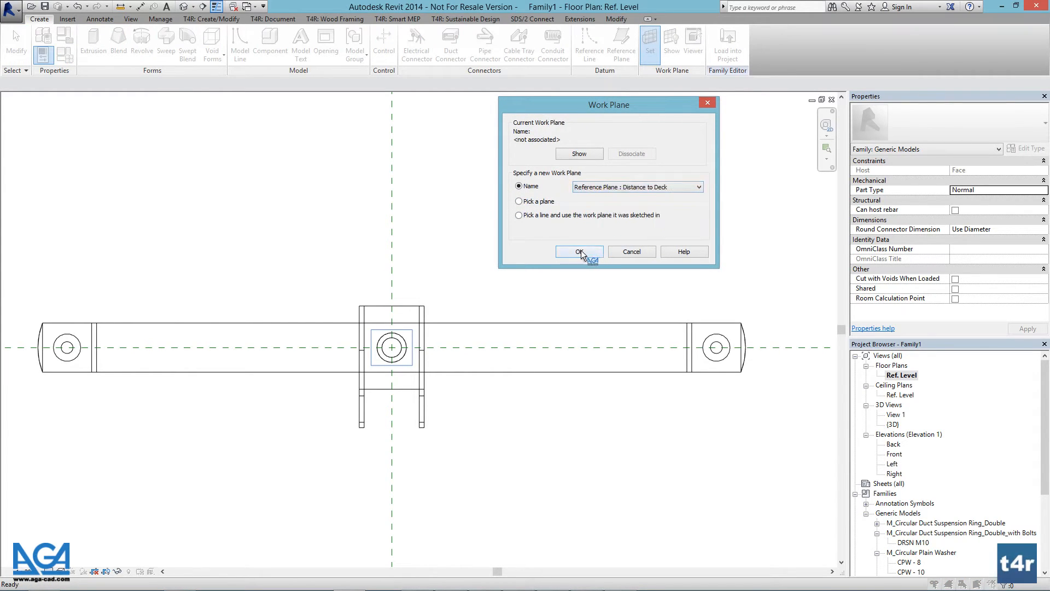
pyautogui.click(581, 252)
# - Try to place a CPW - 10 circular plain washer beside the bracket using face placement, and delete it
pyautogui.scroll(-3, 935, 557)
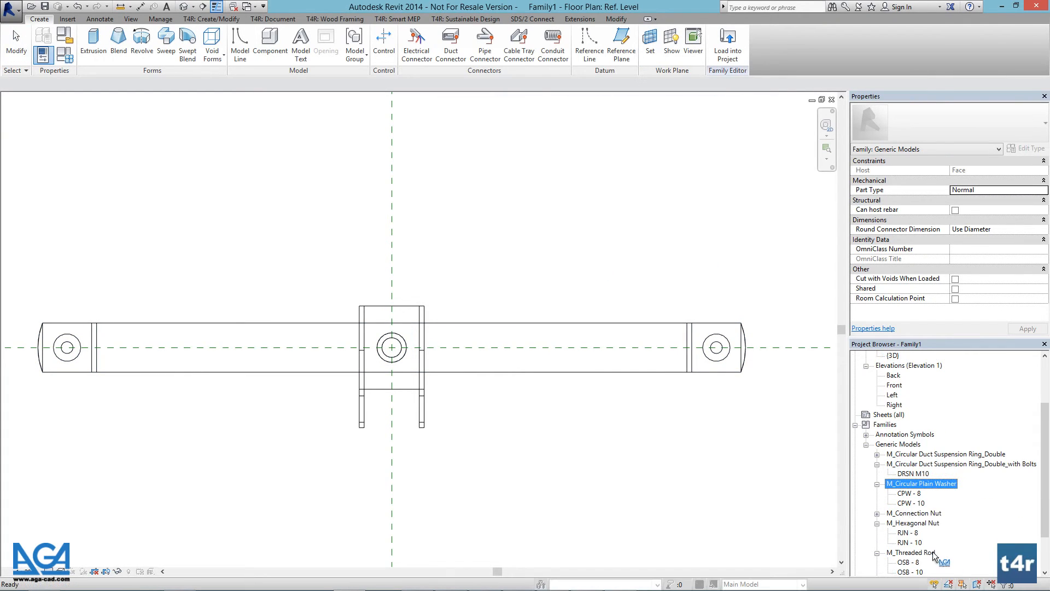
pyautogui.click(909, 493)
pyautogui.click(916, 504)
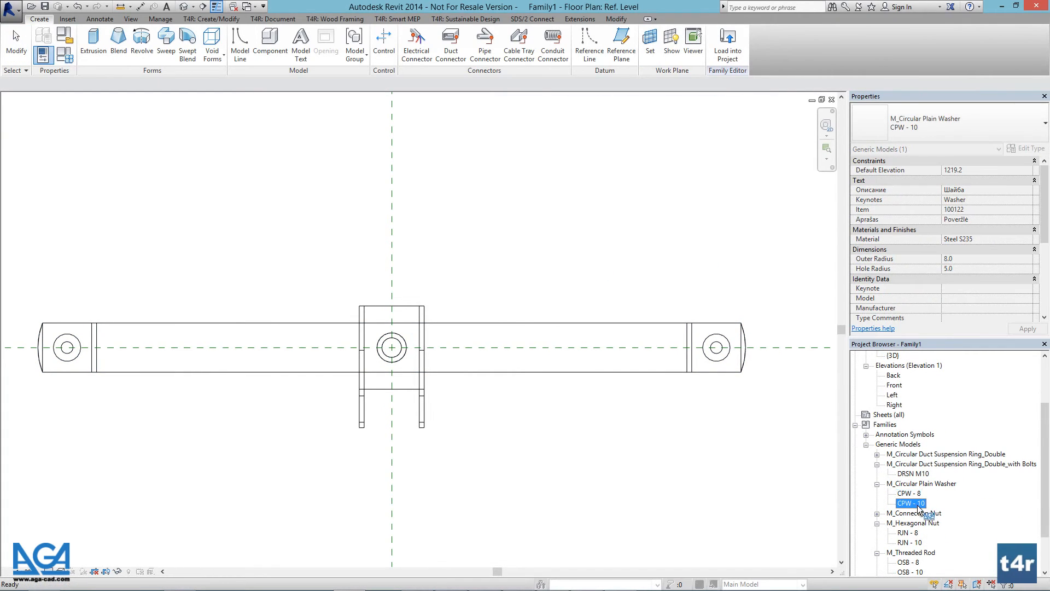
pyautogui.moveTo(512, 316); pyautogui.dragTo(476, 296)
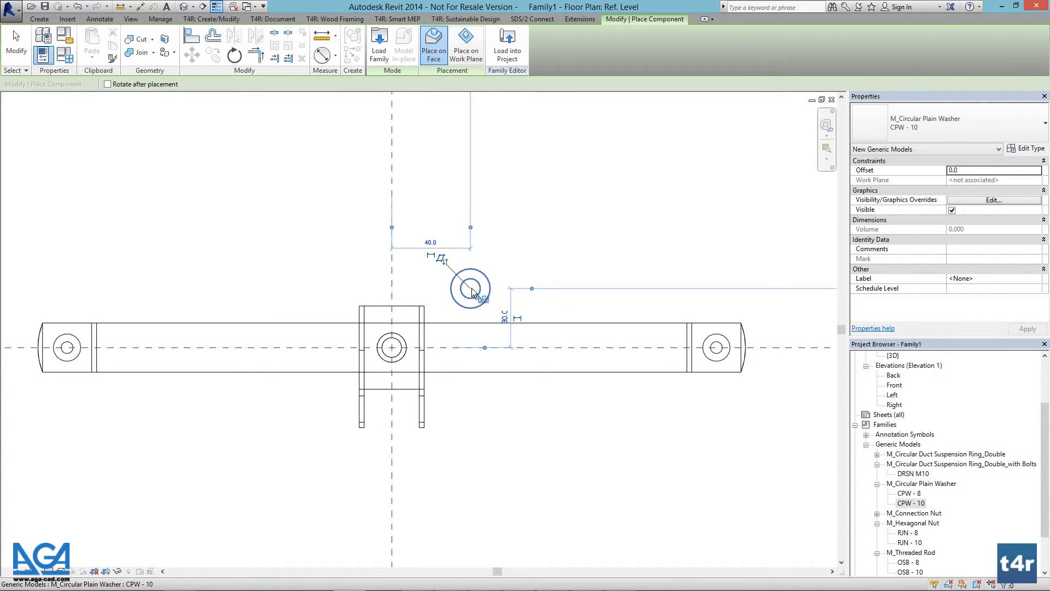
pyautogui.click(471, 288)
pyautogui.press('Escape')
pyautogui.press('Escape')
pyautogui.click(485, 274)
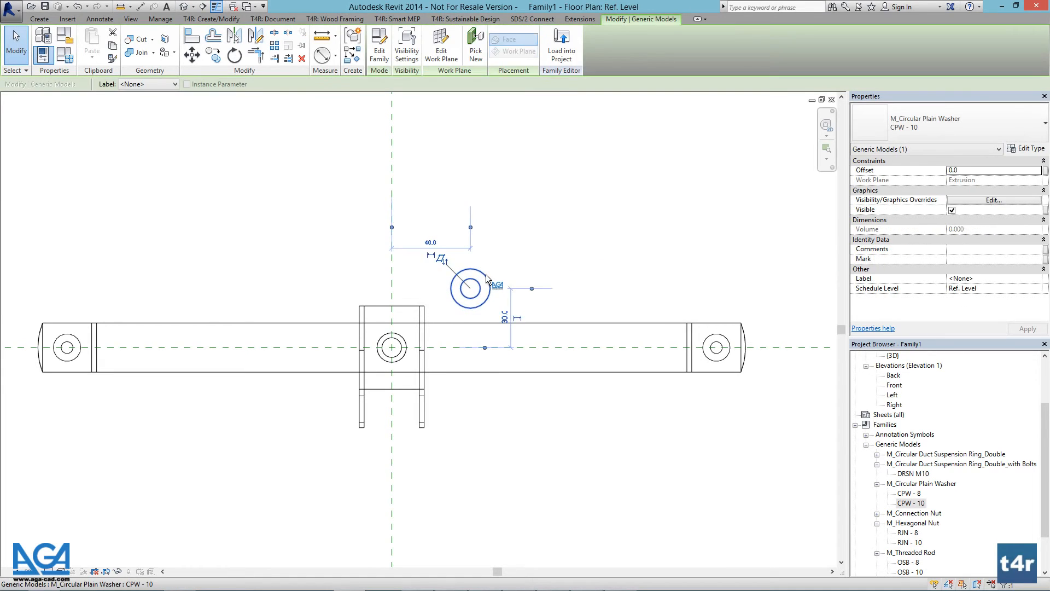
pyautogui.press('Delete')
# - Place a CPW - 10 circular plain washer on the Distance to Deck work plane, about 40 and 30 mm from the bracket's centre planes
pyautogui.moveTo(907, 507); pyautogui.dragTo(495, 137)
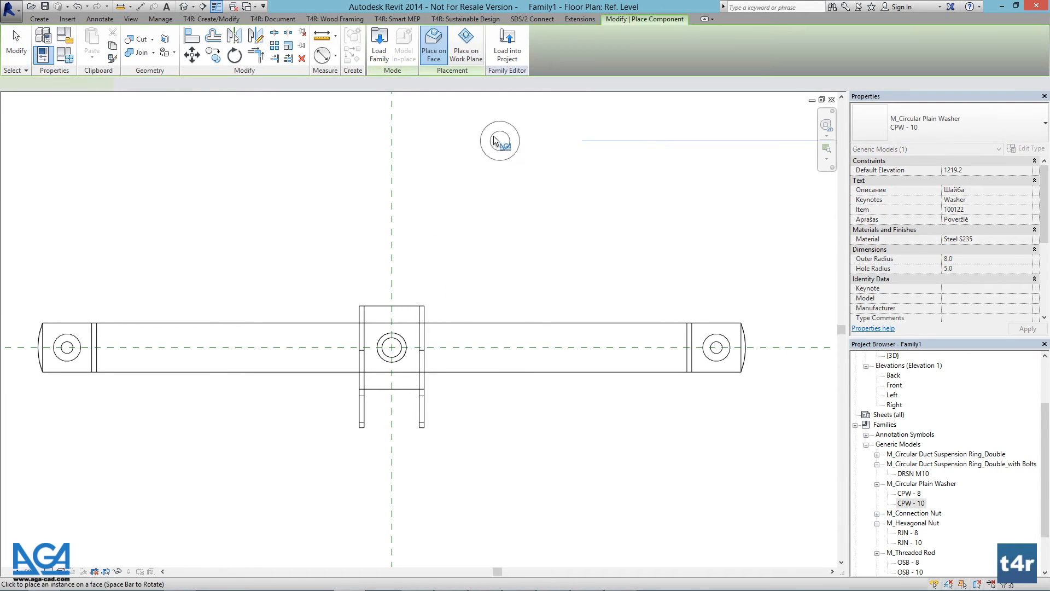
pyautogui.click(466, 55)
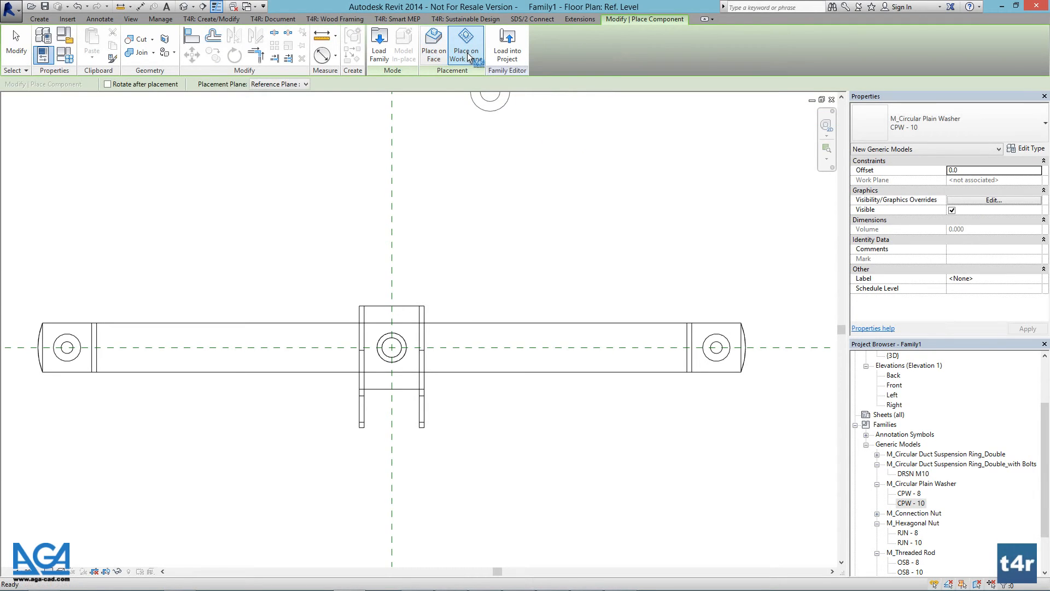
pyautogui.click(283, 83)
pyautogui.click(305, 118)
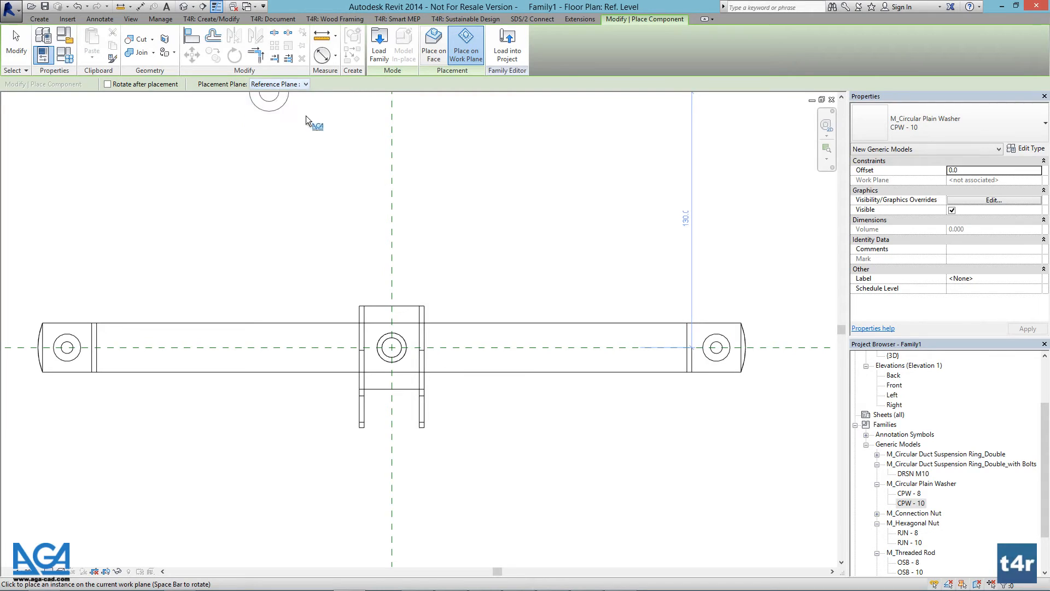
pyautogui.click(469, 288)
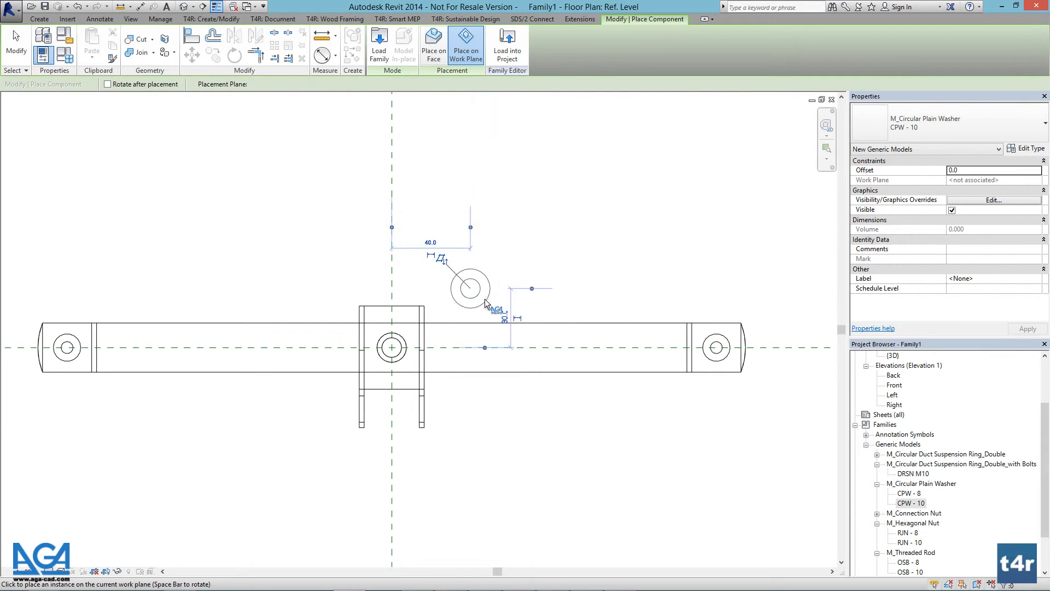
pyautogui.press('Escape')
pyautogui.press('Escape')
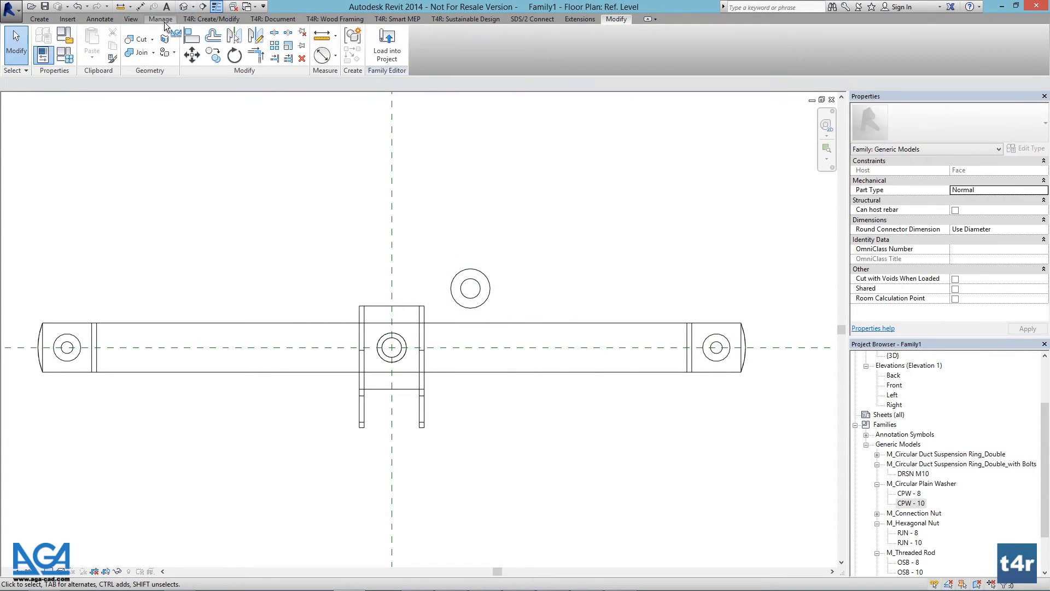
# - Align and lock the plain washer to the vertical and horizontal centre planes so it sits concentric with the threaded rod
pyautogui.click(192, 36)
pyautogui.click(585, 344)
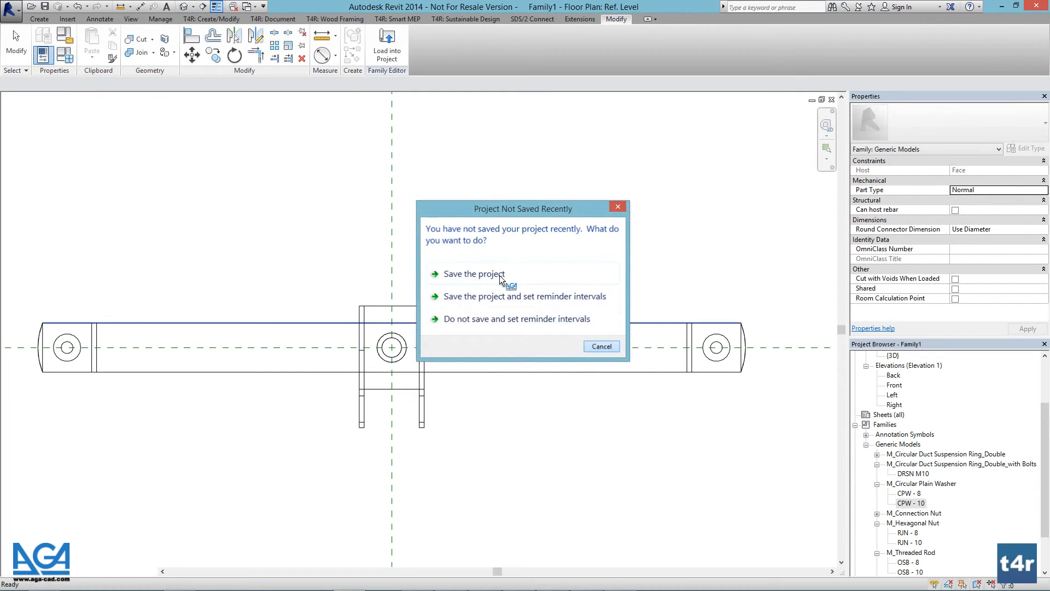
pyautogui.click(389, 210)
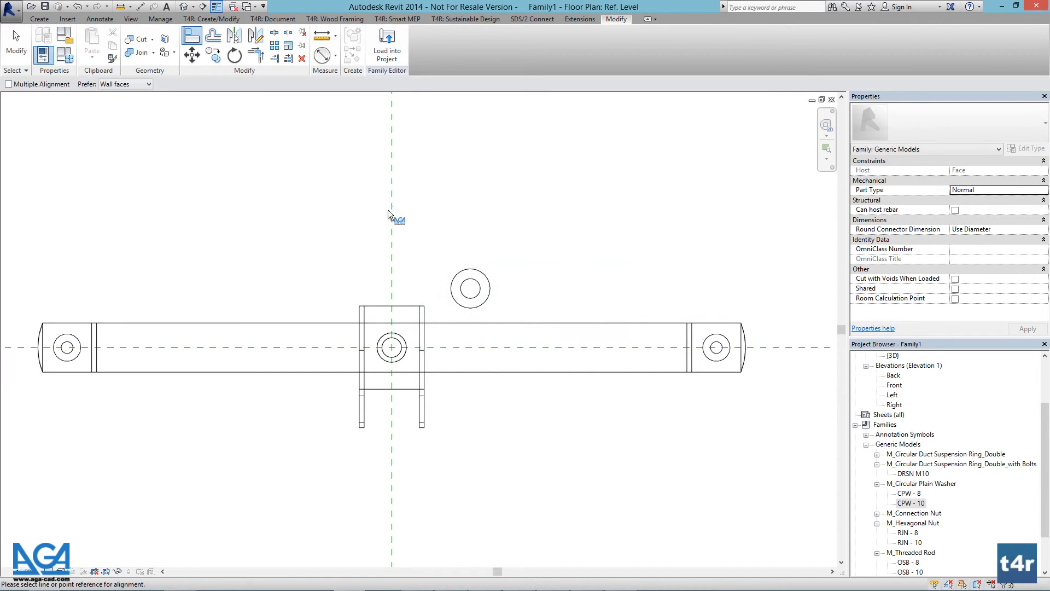
pyautogui.click(471, 288)
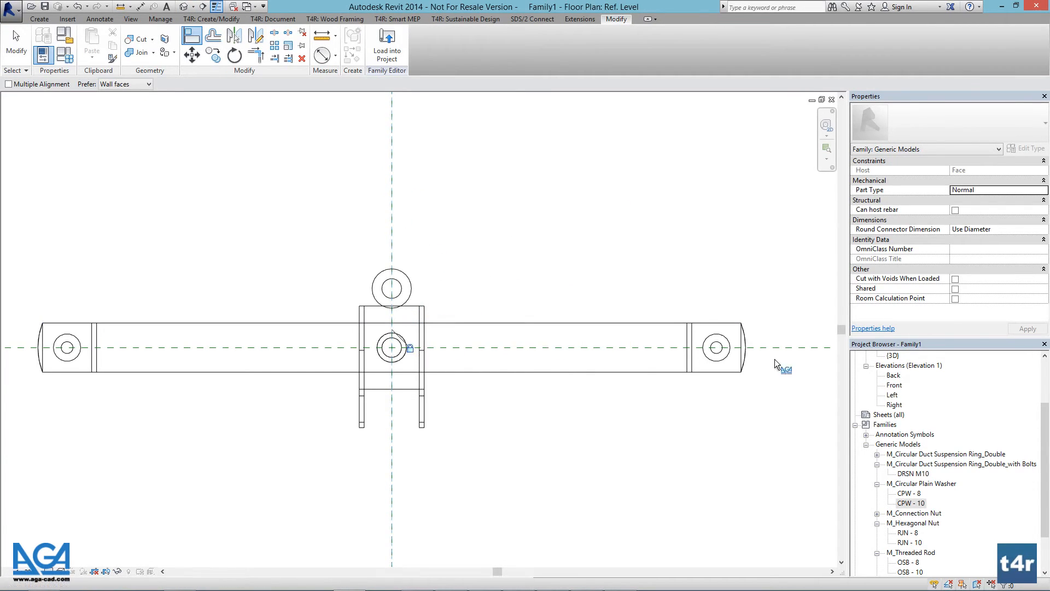
pyautogui.click(803, 346)
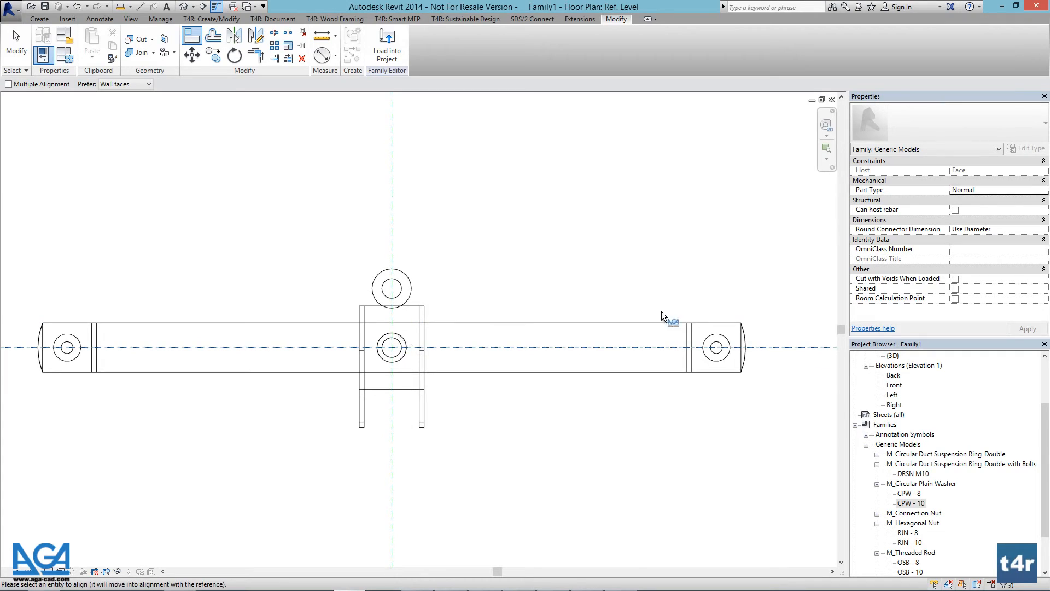
pyautogui.click(408, 298)
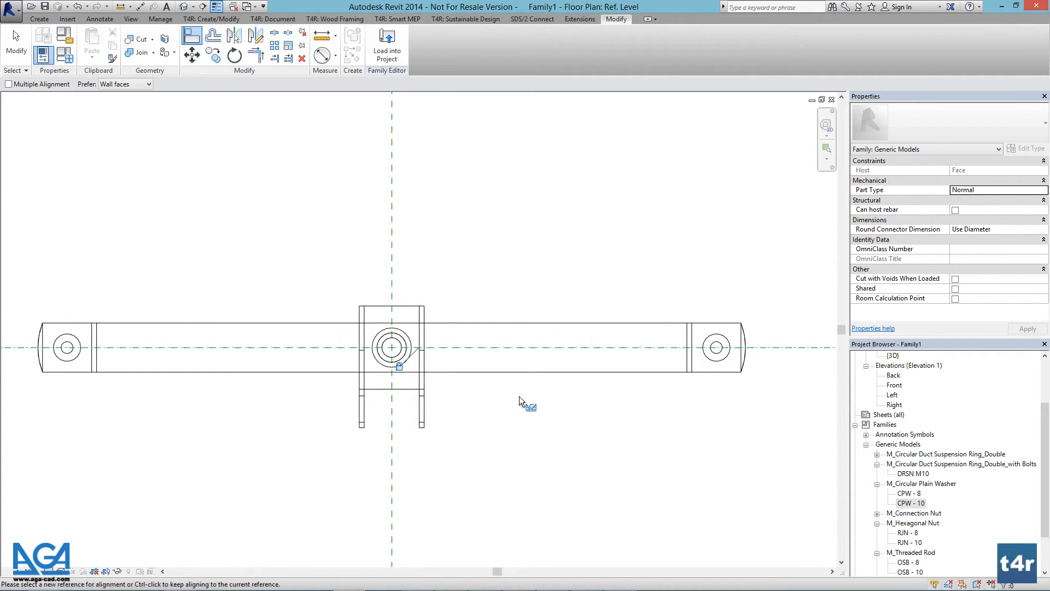
pyautogui.press('Escape')
pyautogui.press('Escape')
# - Examine the plain washer's seating on the threaded rod inside the bracket in the 3D view
pyautogui.click(184, 7)
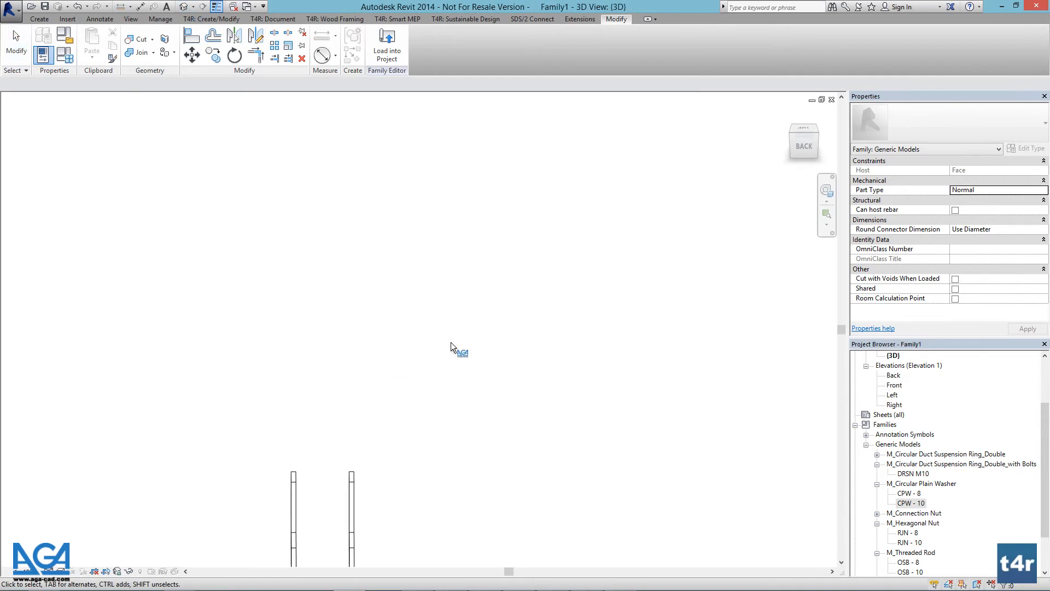
pyautogui.scroll(3, 429, 419)
pyautogui.scroll(3, 408, 457)
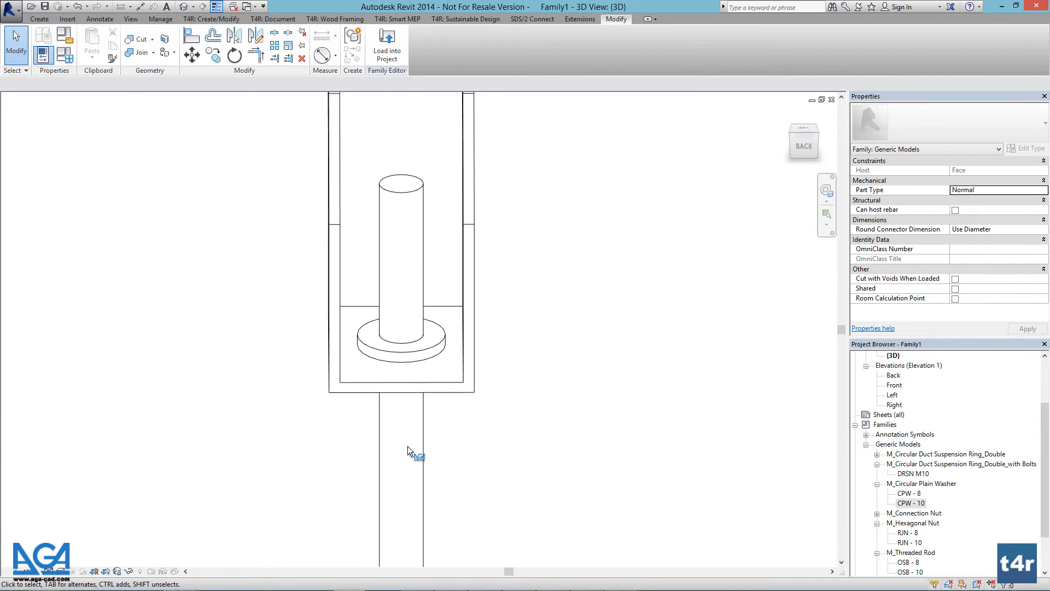
pyautogui.click(906, 557)
pyautogui.scroll(-2, 911, 566)
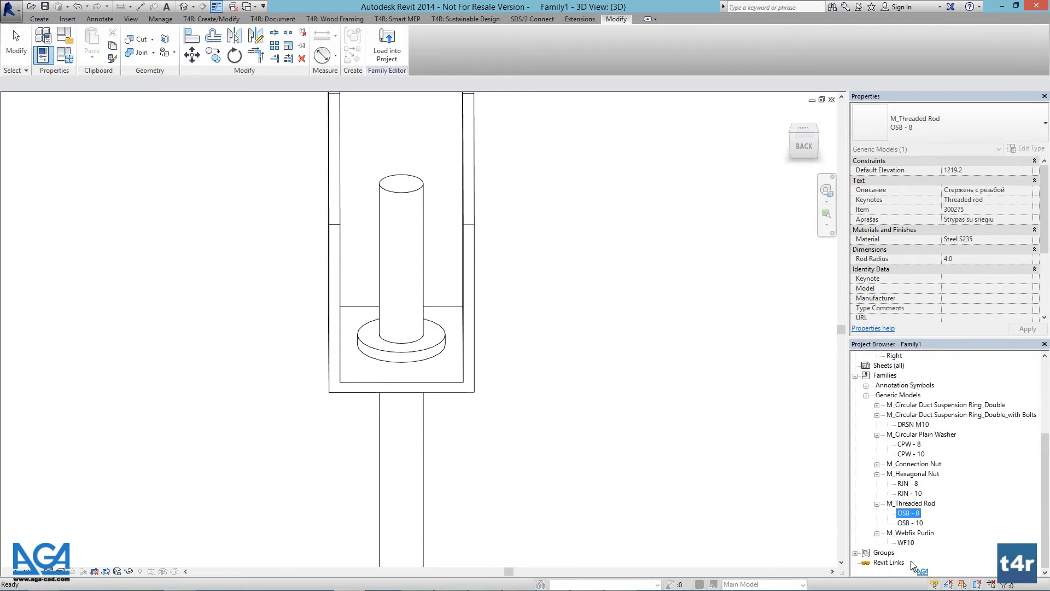
pyautogui.scroll(4, 907, 465)
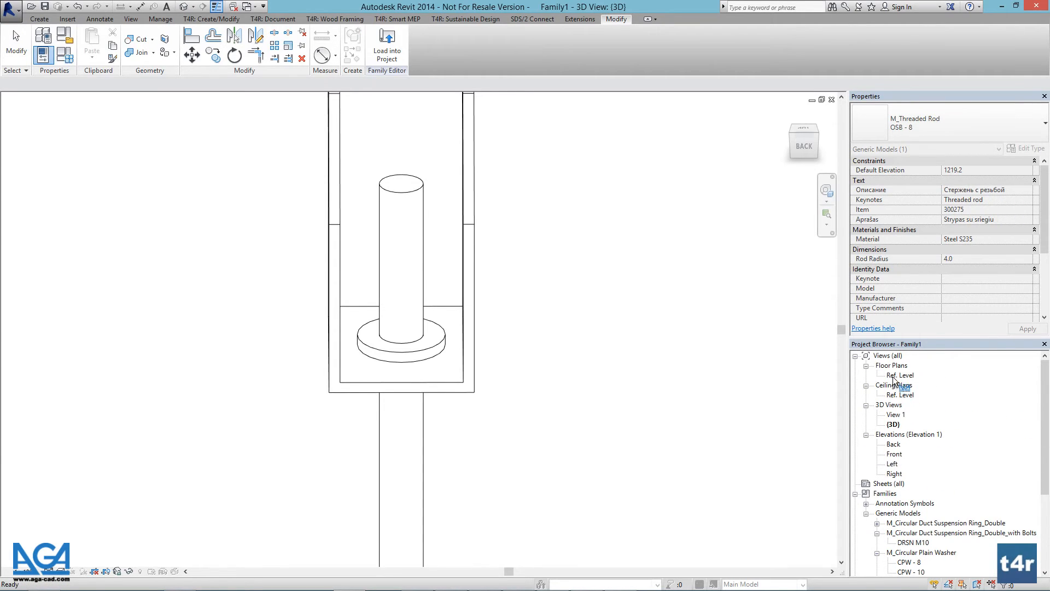
# - In the Ref. Level floor plan, set the work plane by picking the face of the CPW - 10 plain washer
pyautogui.doubleClick(895, 376)
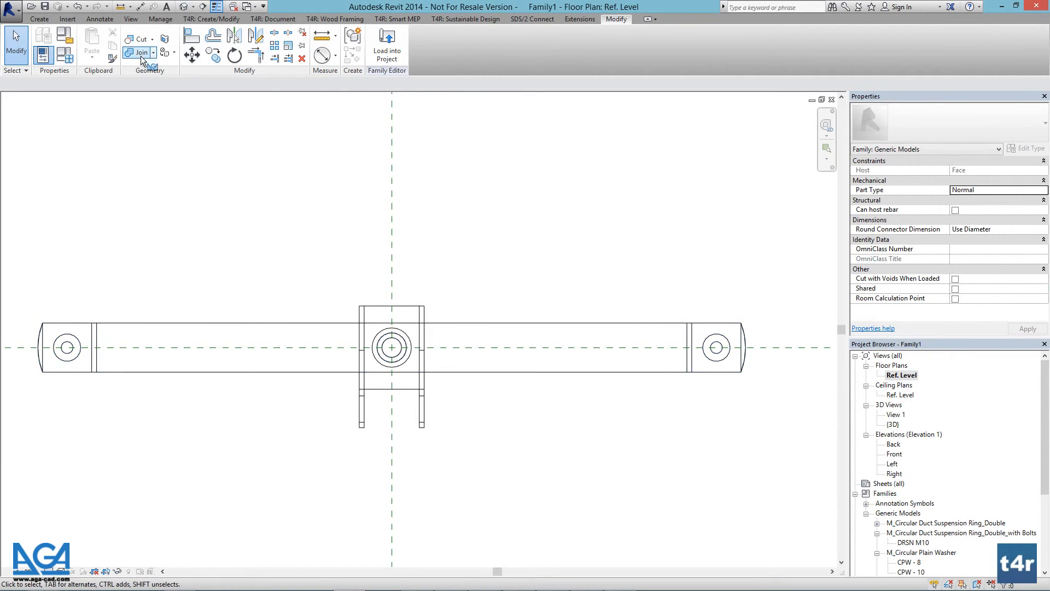
pyautogui.click(37, 19)
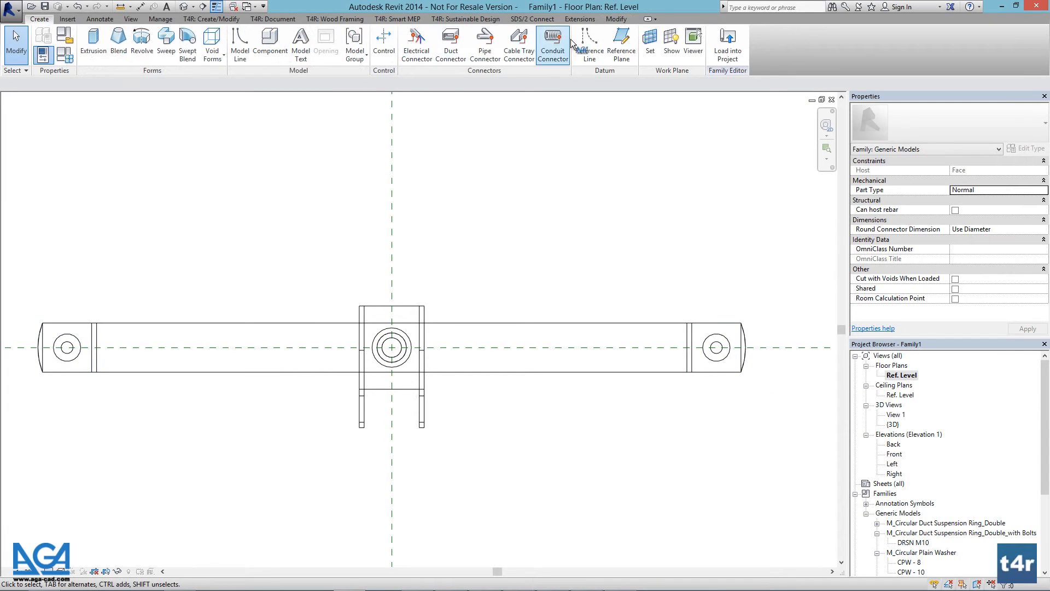
pyautogui.click(650, 43)
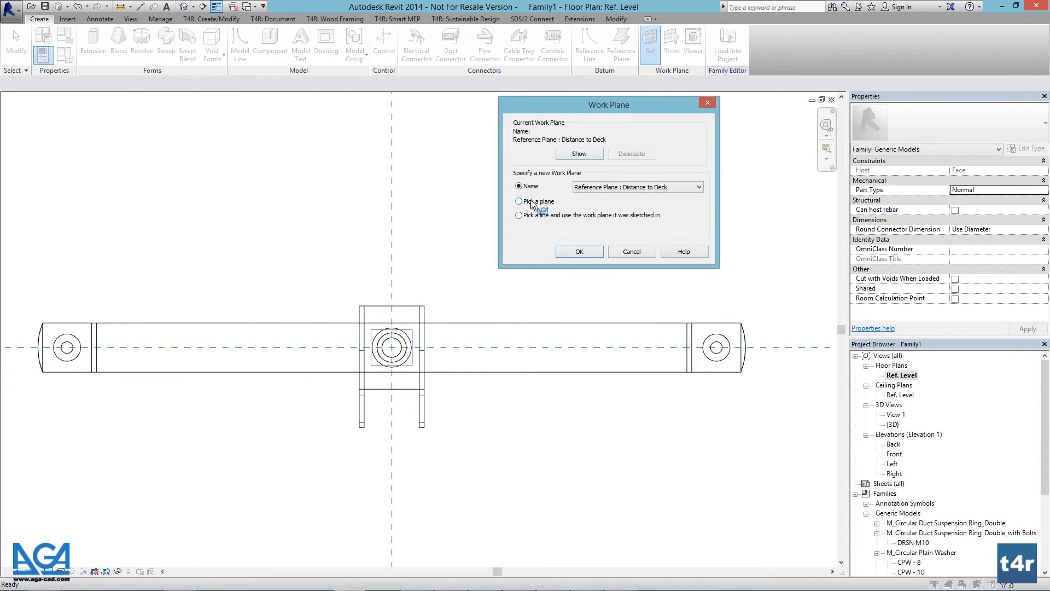
pyautogui.click(530, 203)
pyautogui.click(579, 252)
pyautogui.scroll(5, 424, 331)
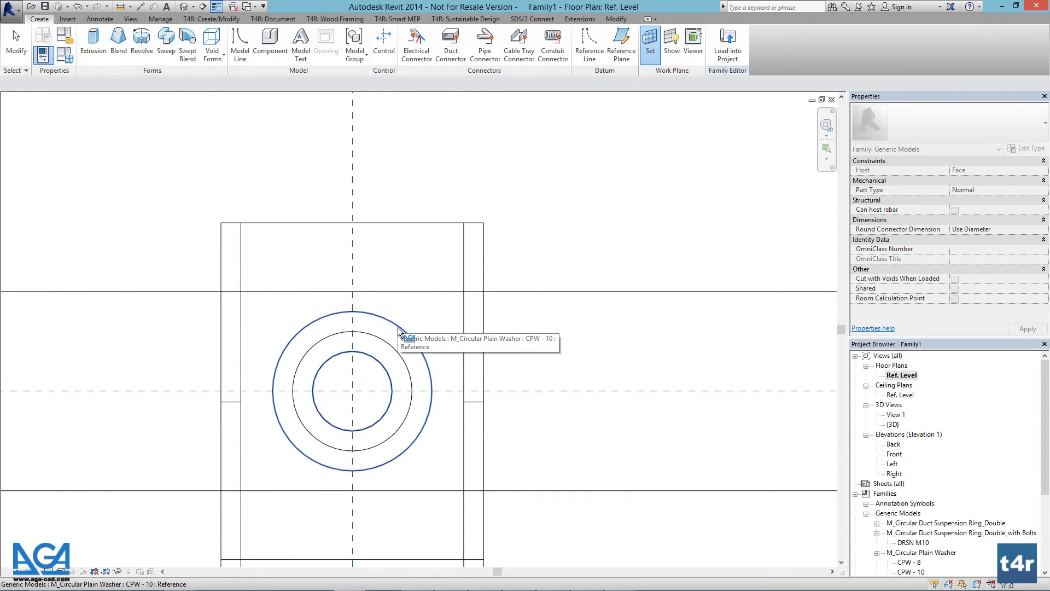
pyautogui.click(398, 329)
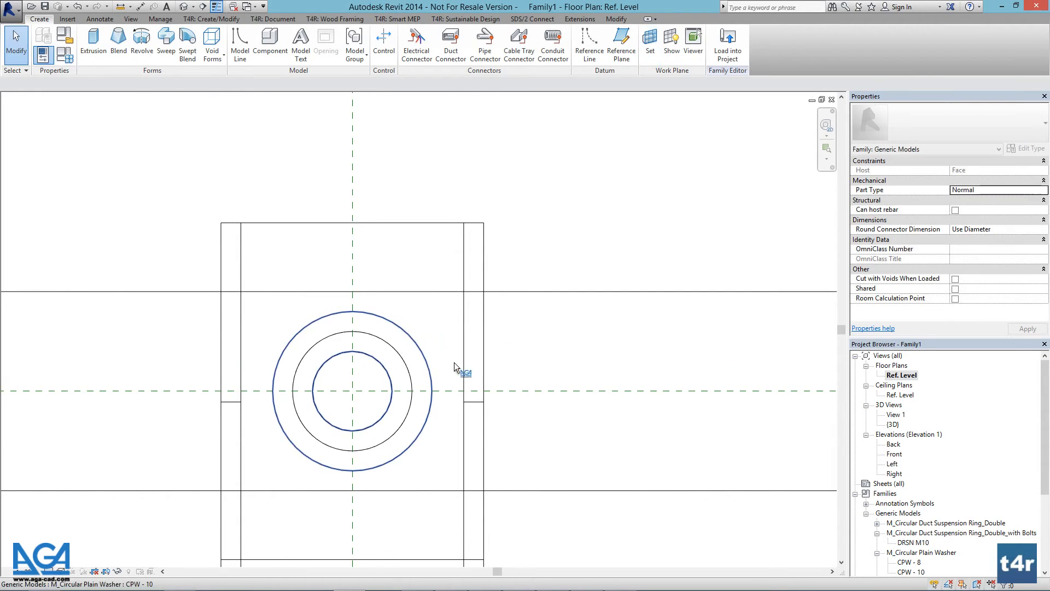
# - Place an RJN - 10 hexagonal nut beside the bracket using face placement
pyautogui.click(928, 552)
pyautogui.scroll(-2, 927, 550)
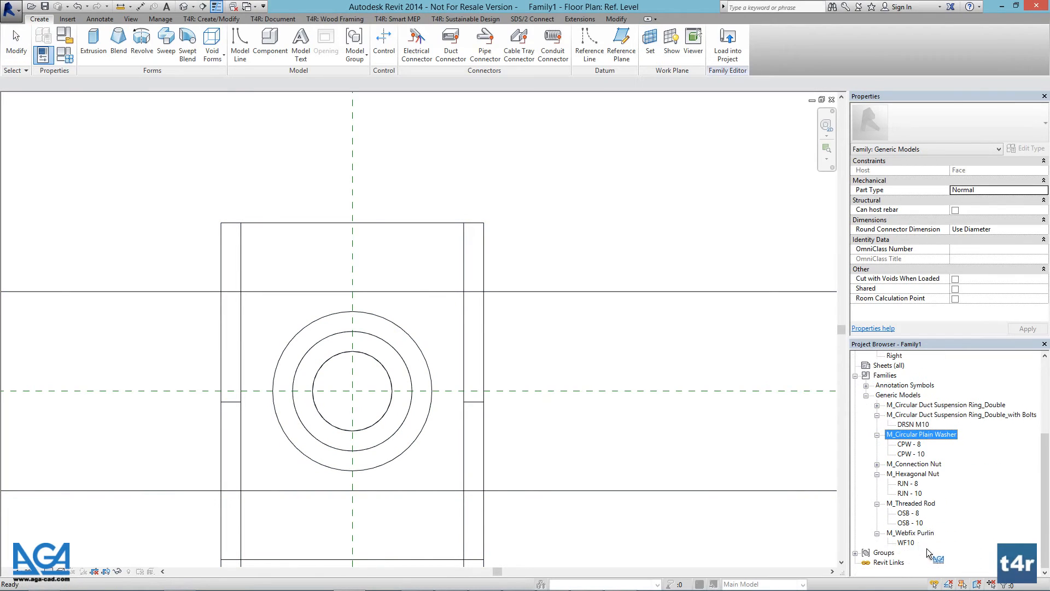
pyautogui.click(909, 492)
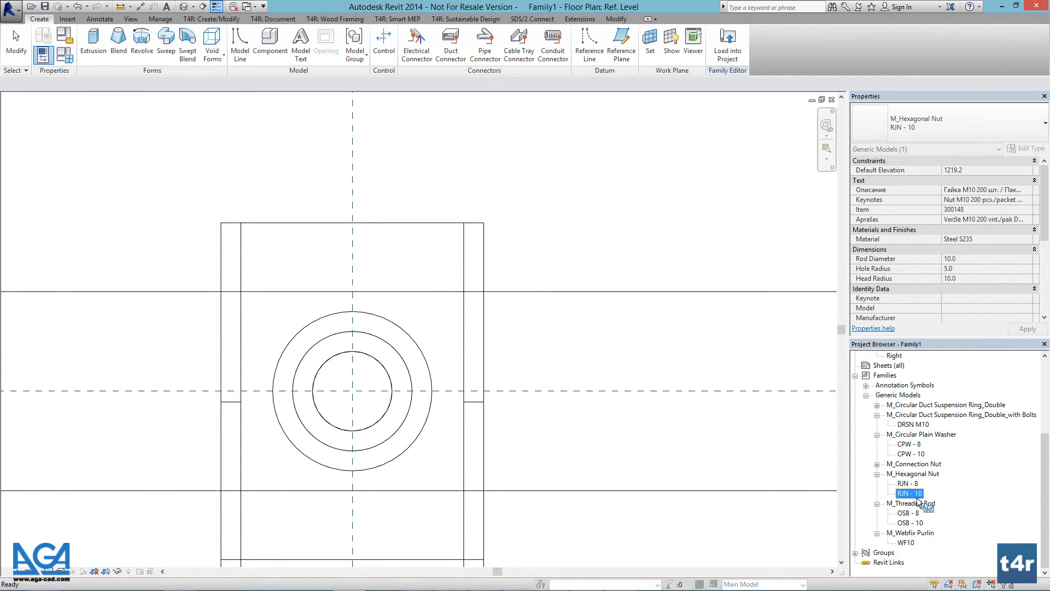
pyautogui.moveTo(916, 496); pyautogui.dragTo(651, 321)
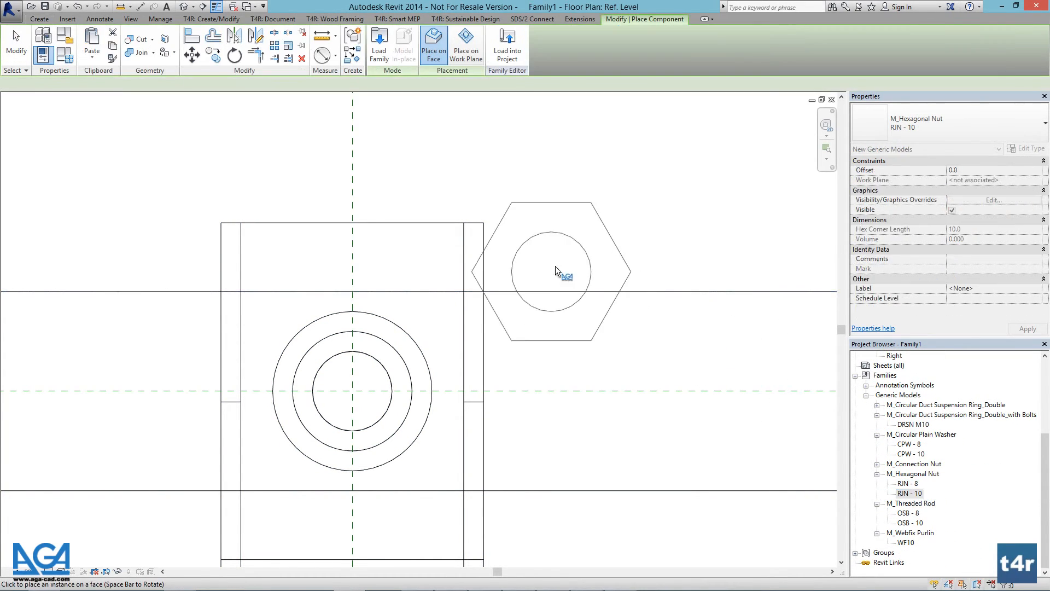
pyautogui.click(582, 157)
pyautogui.scroll(-3, 586, 227)
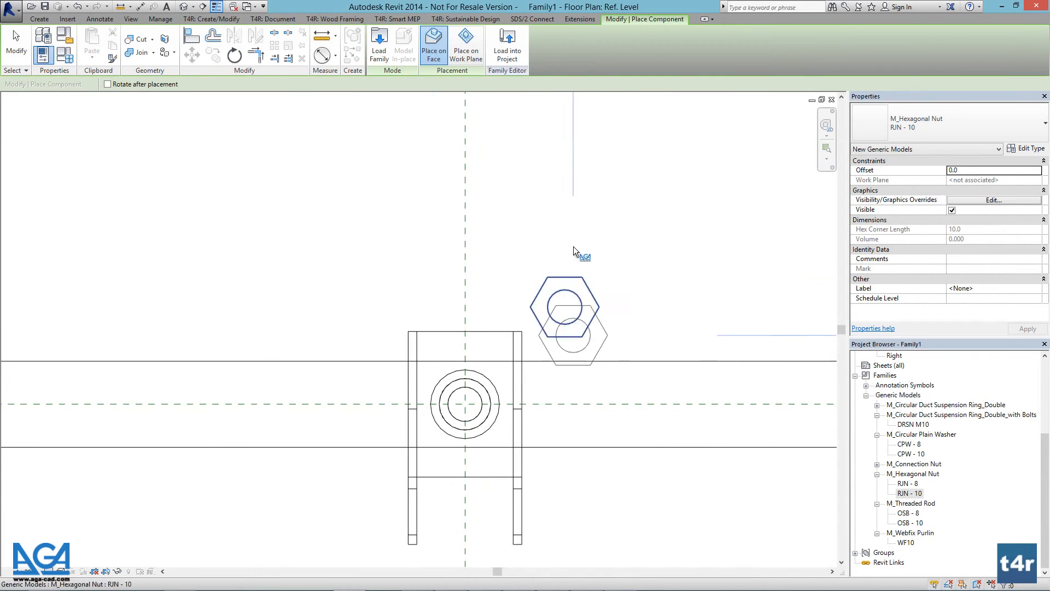
pyautogui.press('Escape')
# - Align and lock the RJN - 10 hexagonal nut to the vertical and horizontal centre planes, concentric with the threaded rod
pyautogui.press('a')
pyautogui.press('l')
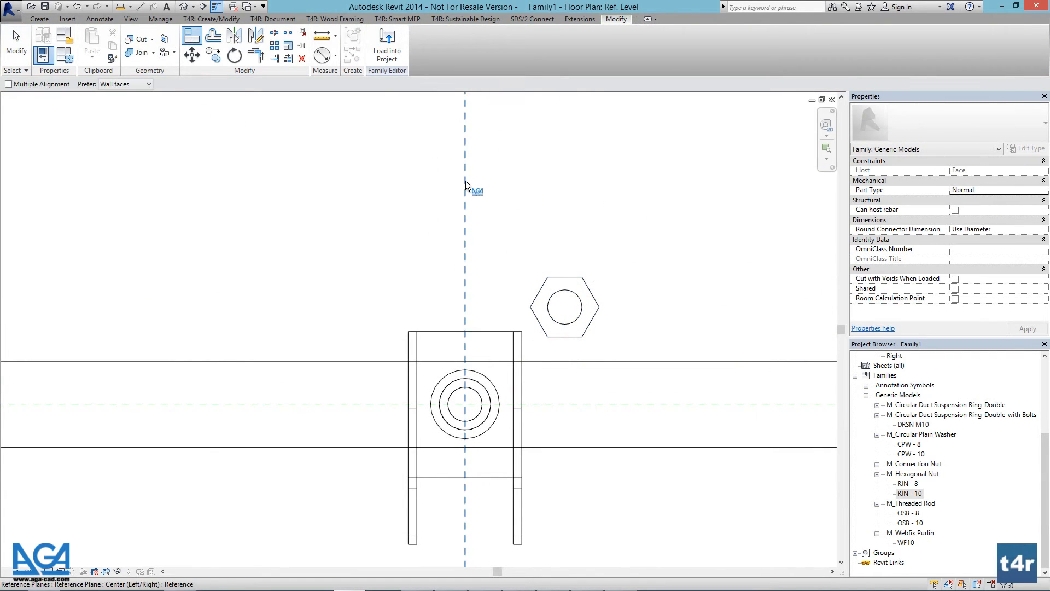
pyautogui.click(464, 181)
pyautogui.click(573, 306)
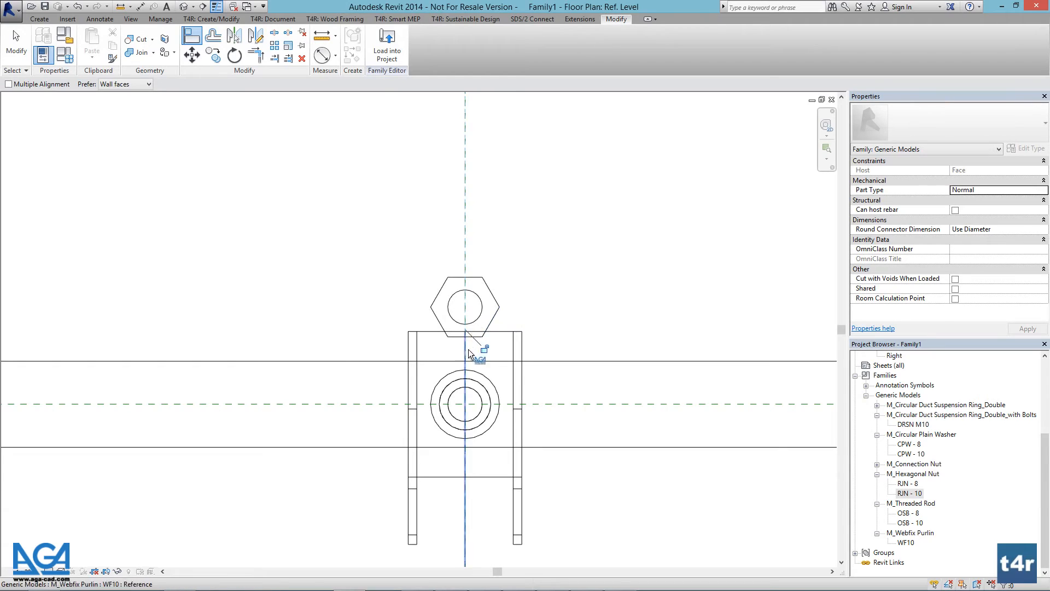
pyautogui.click(484, 349)
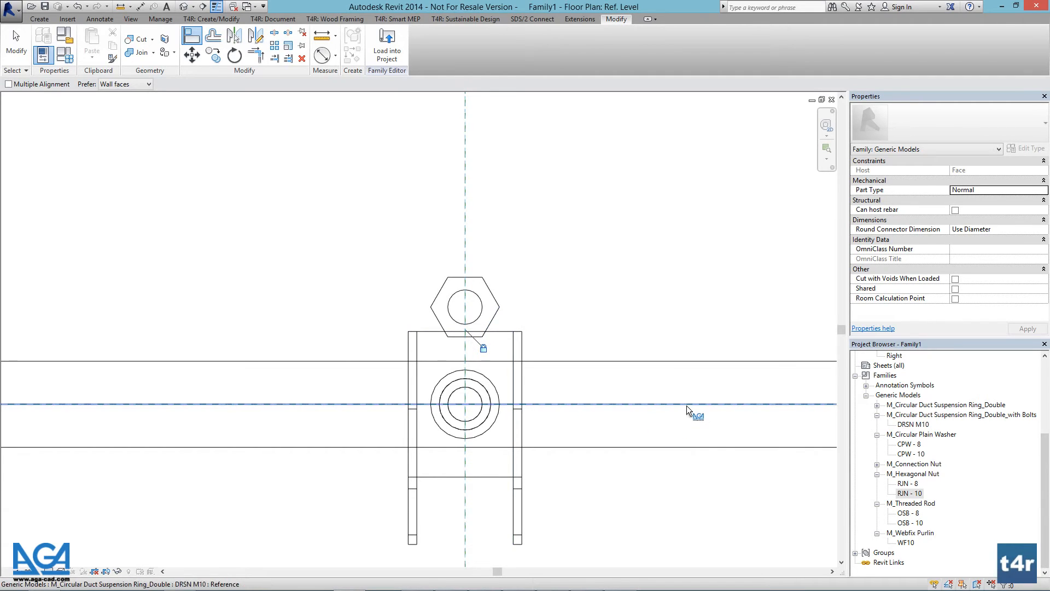
pyautogui.click(686, 404)
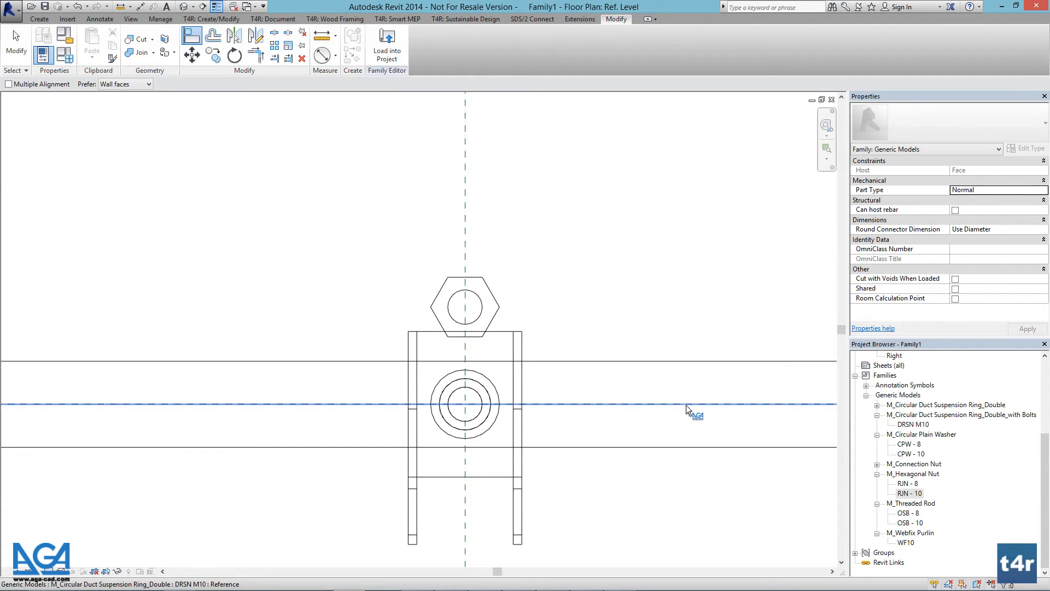
pyautogui.click(480, 316)
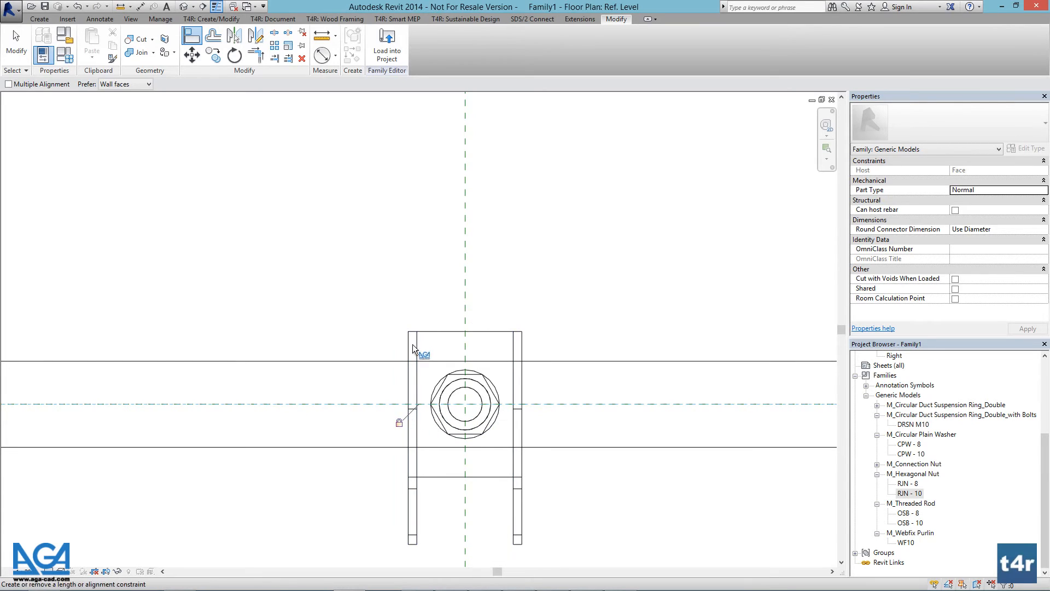
pyautogui.press('Escape')
pyautogui.press('Escape')
# - In the 3D view, move the hexagonal nut's work plane from the suspension ring to the top face of the CPW - 10 plain washer
pyautogui.click(184, 7)
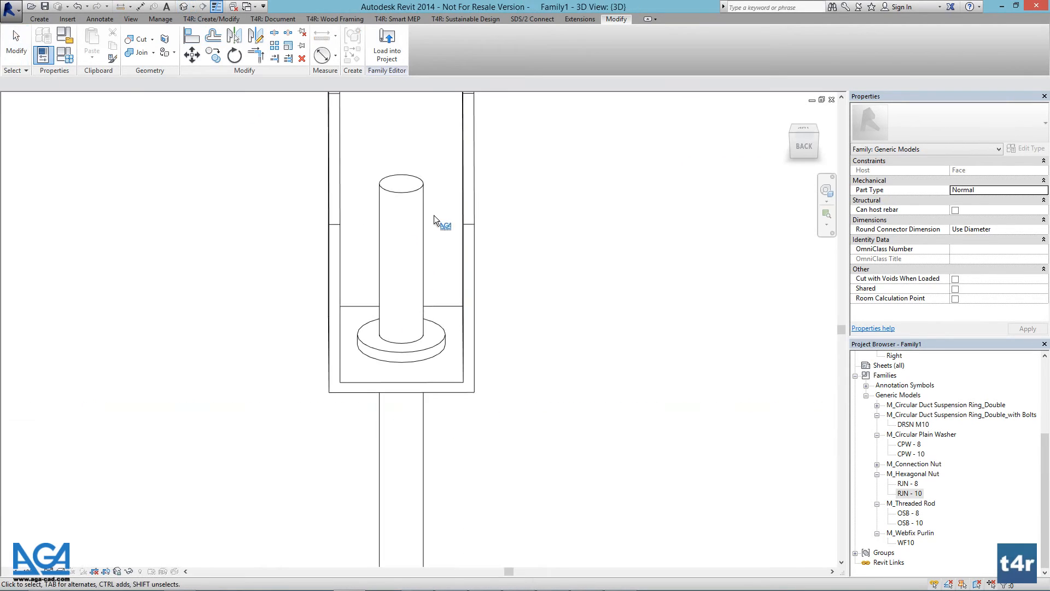
pyautogui.scroll(-5, 444, 224)
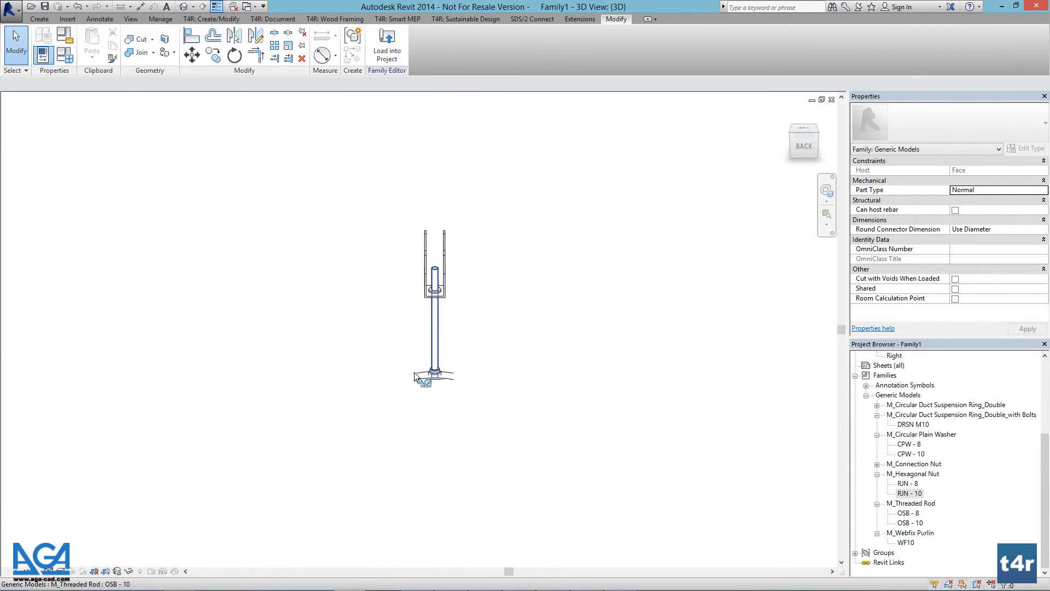
pyautogui.scroll(5, 415, 372)
pyautogui.click(485, 343)
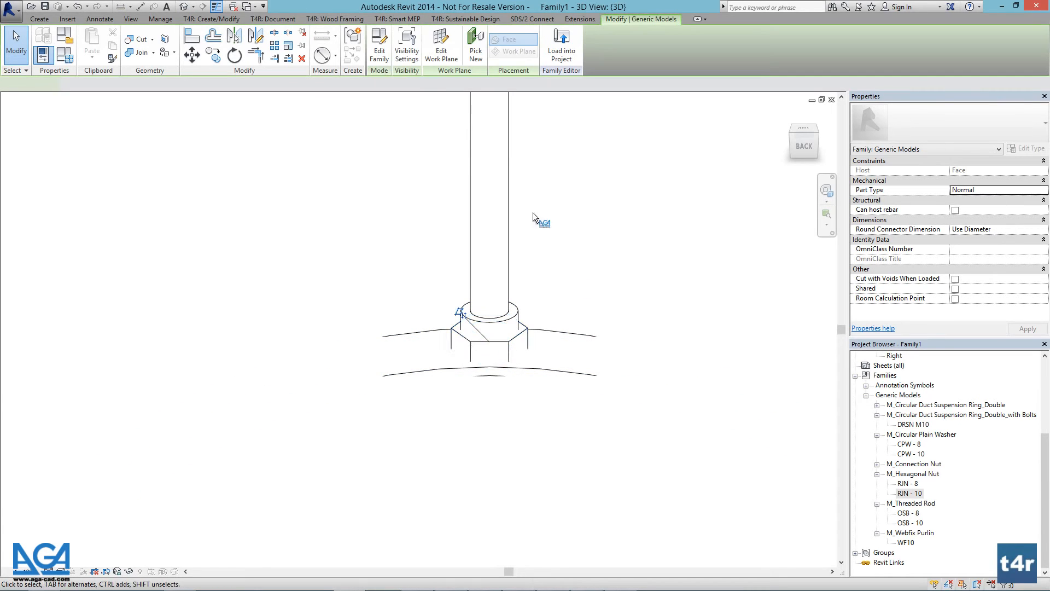
pyautogui.click(435, 57)
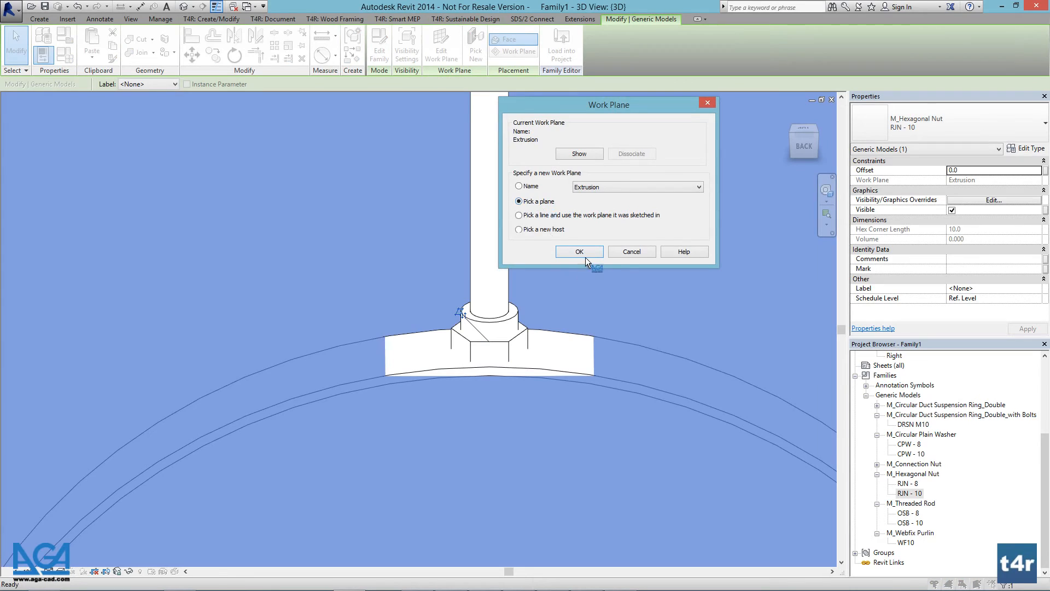
pyautogui.click(585, 256)
pyautogui.scroll(-3, 581, 275)
pyautogui.moveTo(547, 96); pyautogui.dragTo(526, 224, button='middle')
pyautogui.scroll(3, 528, 214)
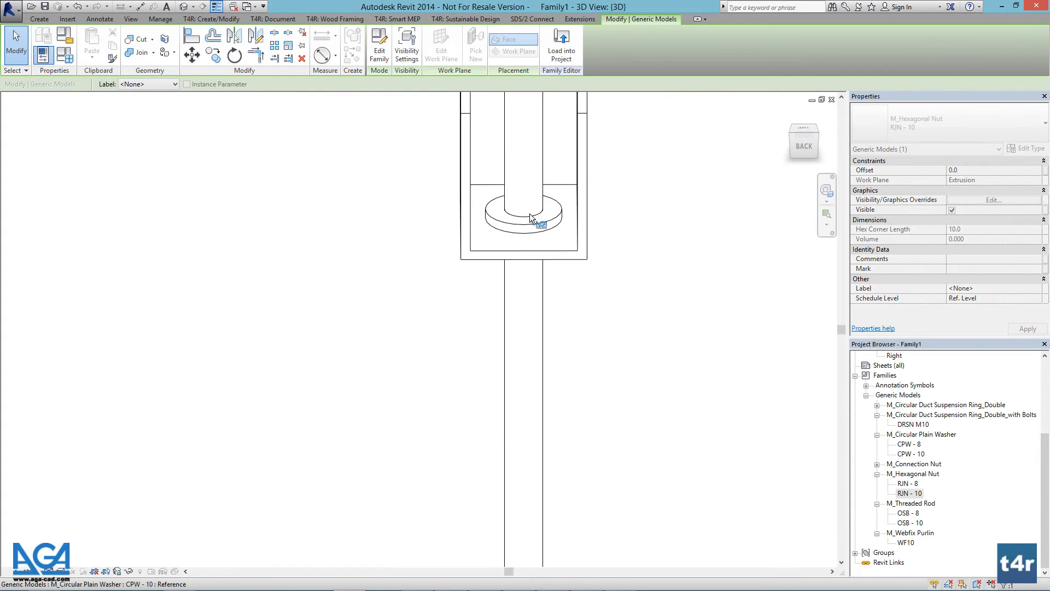
pyautogui.click(536, 221)
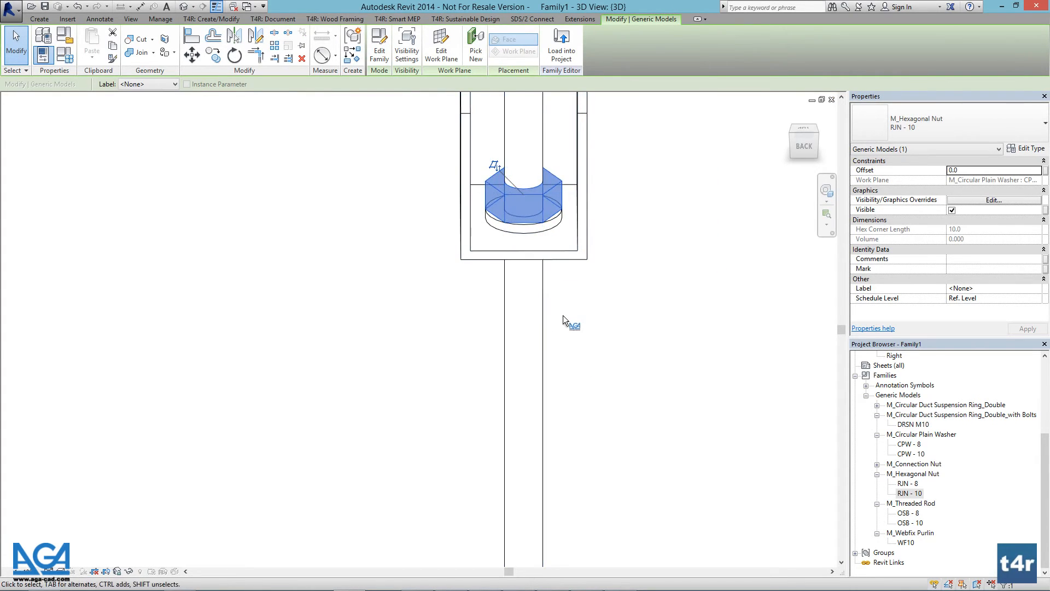
pyautogui.scroll(-2, 569, 290)
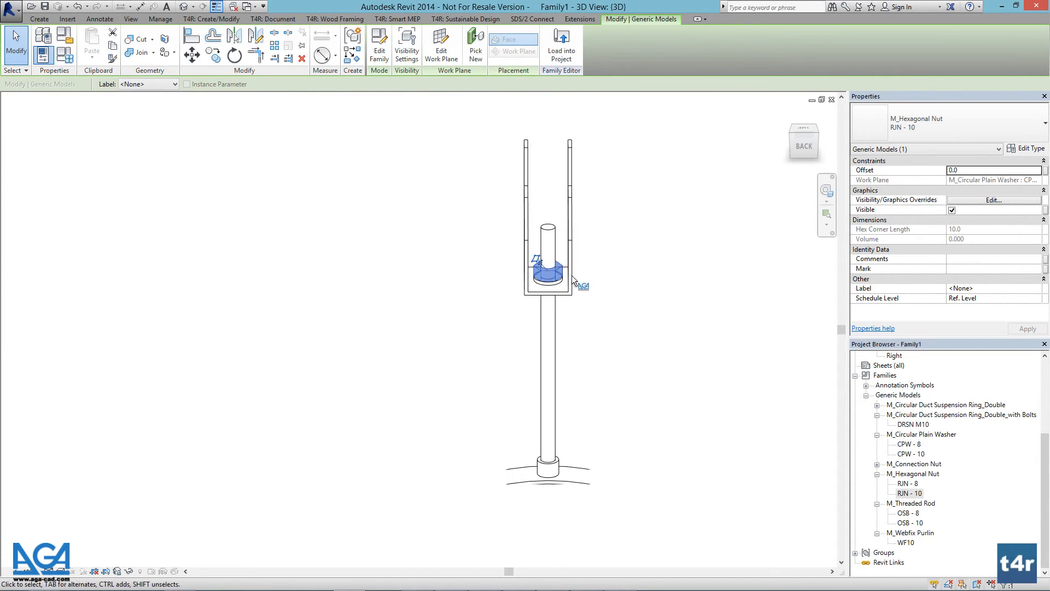
pyautogui.click(618, 256)
# - Set the Distance to Deck parameter to 500 and view how the bracket, washer and nut follow
pyautogui.scroll(-2, 621, 260)
pyautogui.moveTo(622, 265); pyautogui.dragTo(541, 254, button='middle')
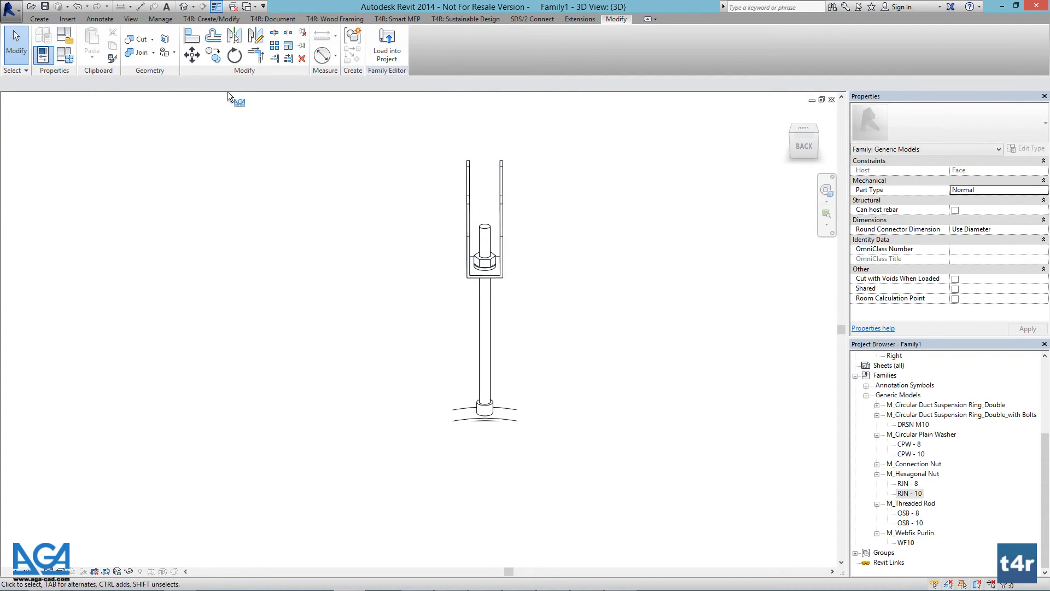
pyautogui.click(70, 59)
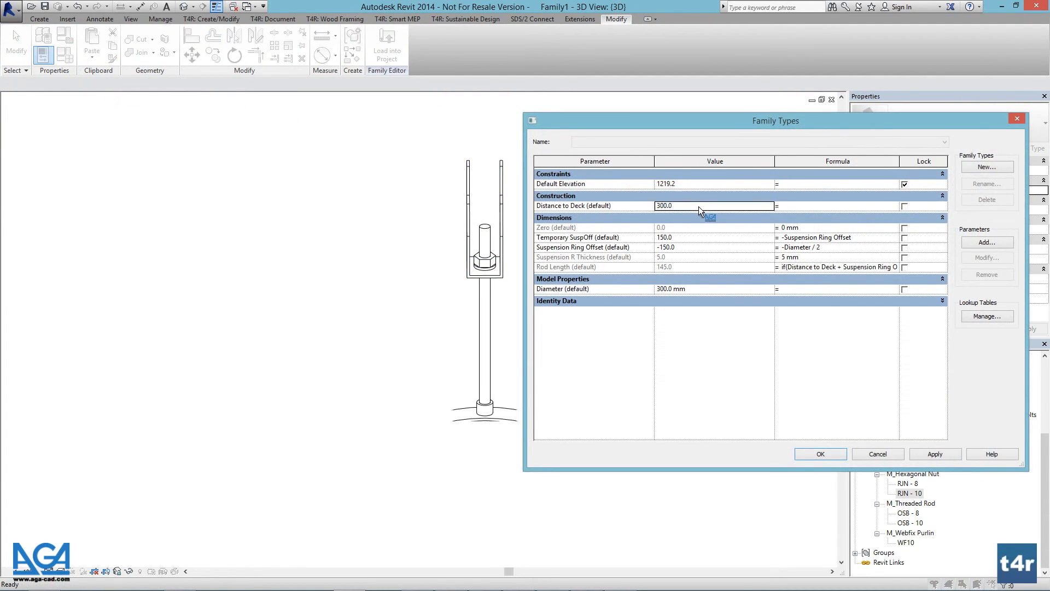
pyautogui.click(698, 205)
pyautogui.write('5')
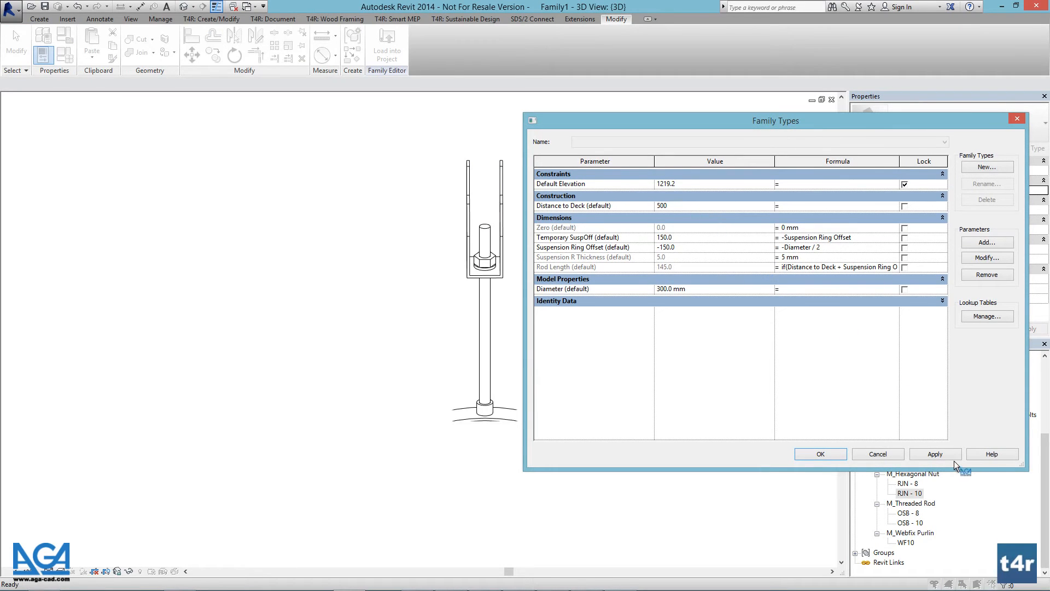
pyautogui.write('00')
pyautogui.click(949, 456)
pyautogui.click(820, 454)
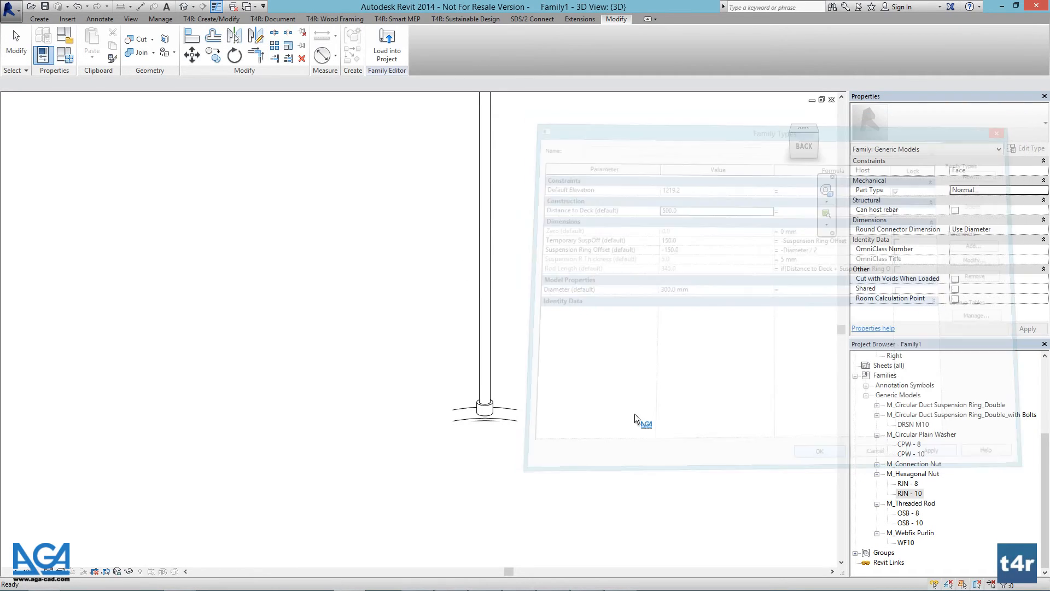
pyautogui.scroll(3, 541, 274)
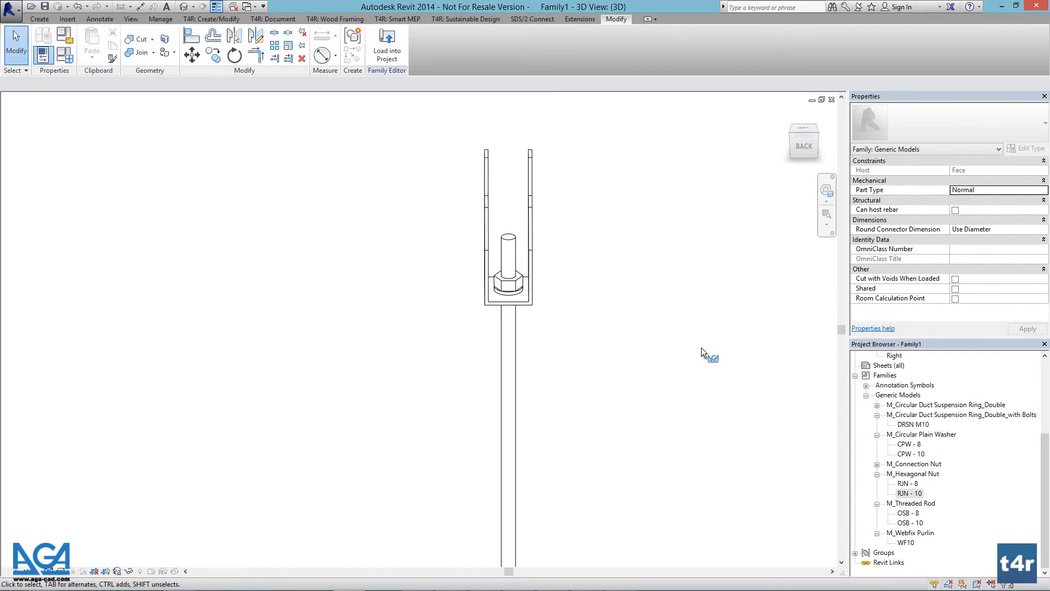
# - Add a length type parameter named Rod Top Extension under Dimensions and set its value to 20
pyautogui.click(514, 251)
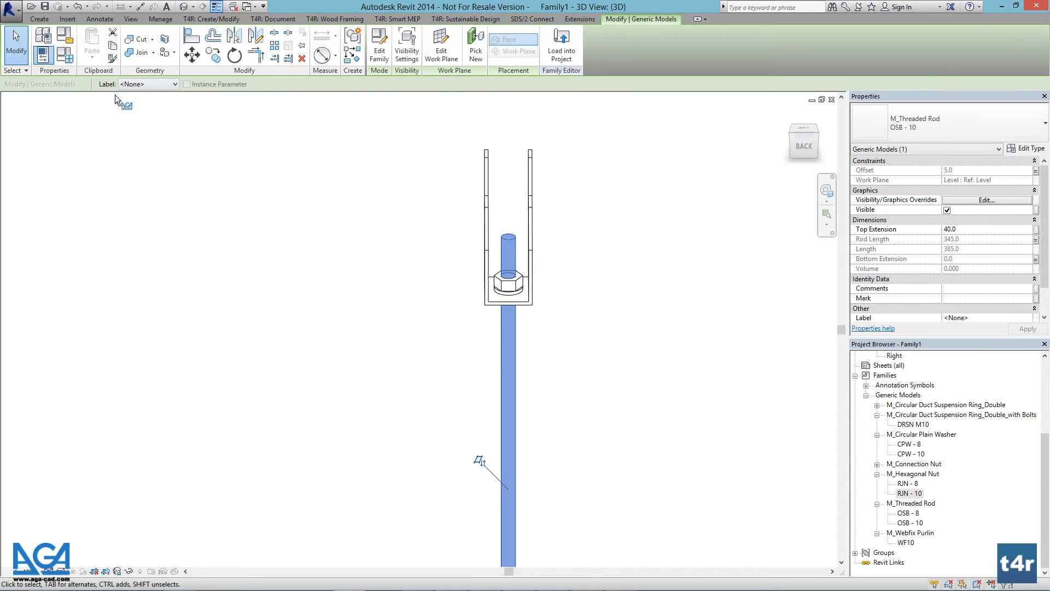
pyautogui.click(56, 52)
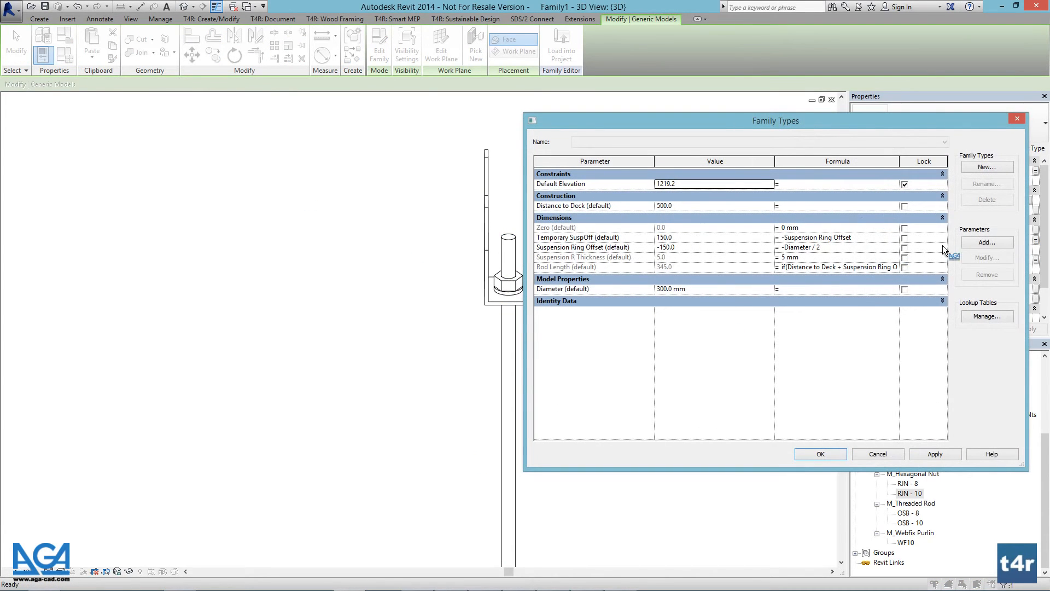
pyautogui.click(982, 243)
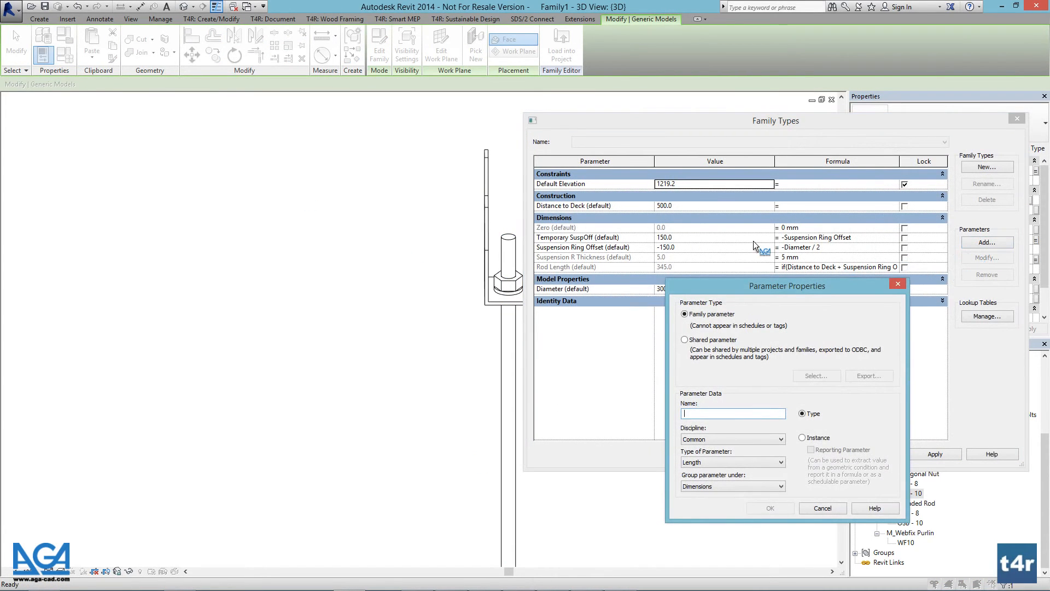
pyautogui.write('Rod Top Extension')
pyautogui.click(770, 509)
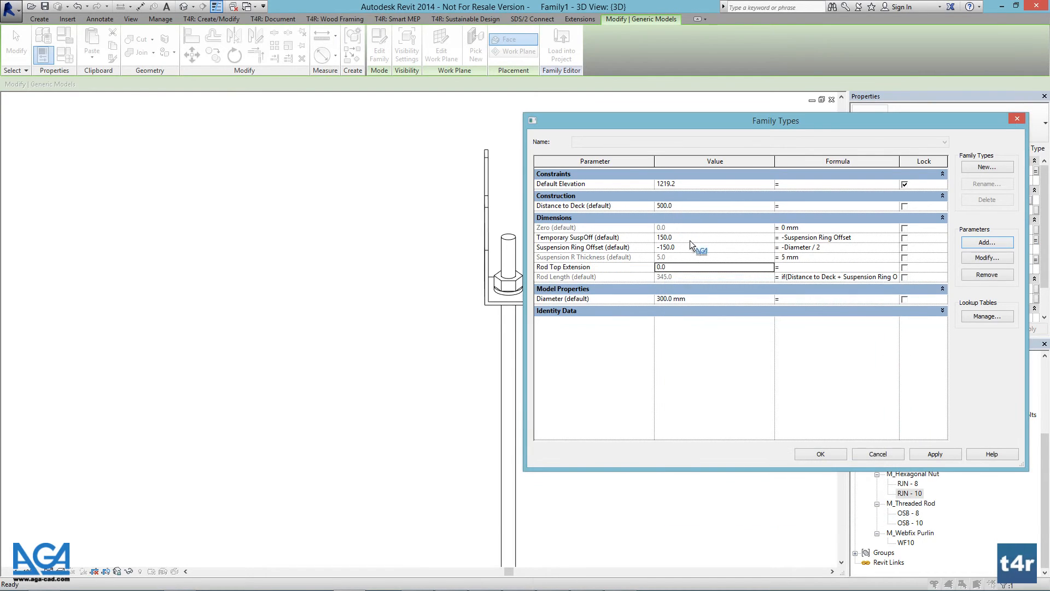
pyautogui.click(763, 267)
pyautogui.write('20')
pyautogui.click(946, 454)
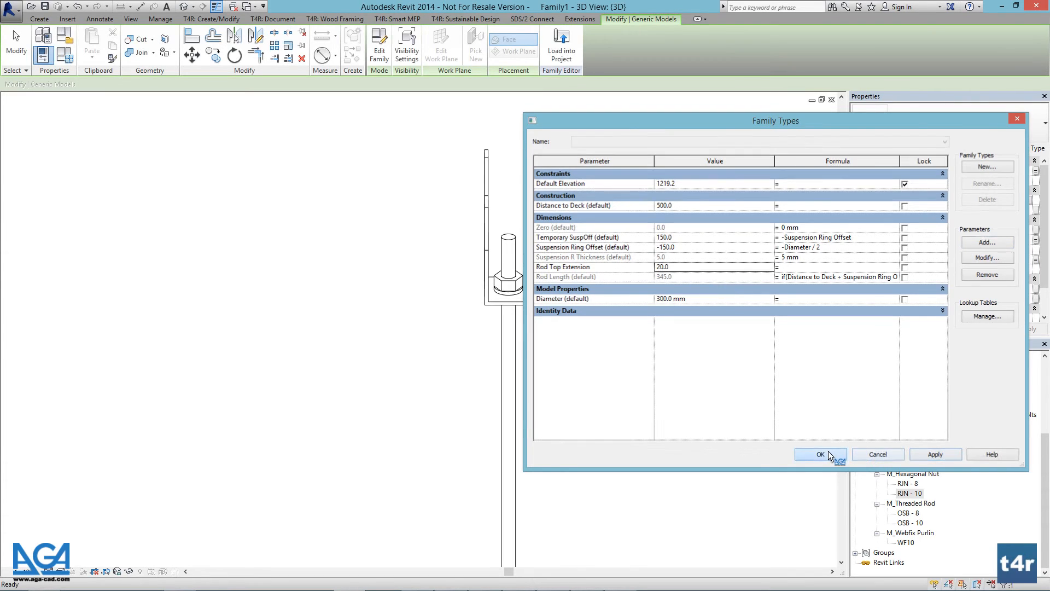
pyautogui.click(828, 452)
# - Associate the OSB - 10 threaded rod's Top Extension with the Rod Top Extension family parameter and view the whole hanger
pyautogui.click(514, 245)
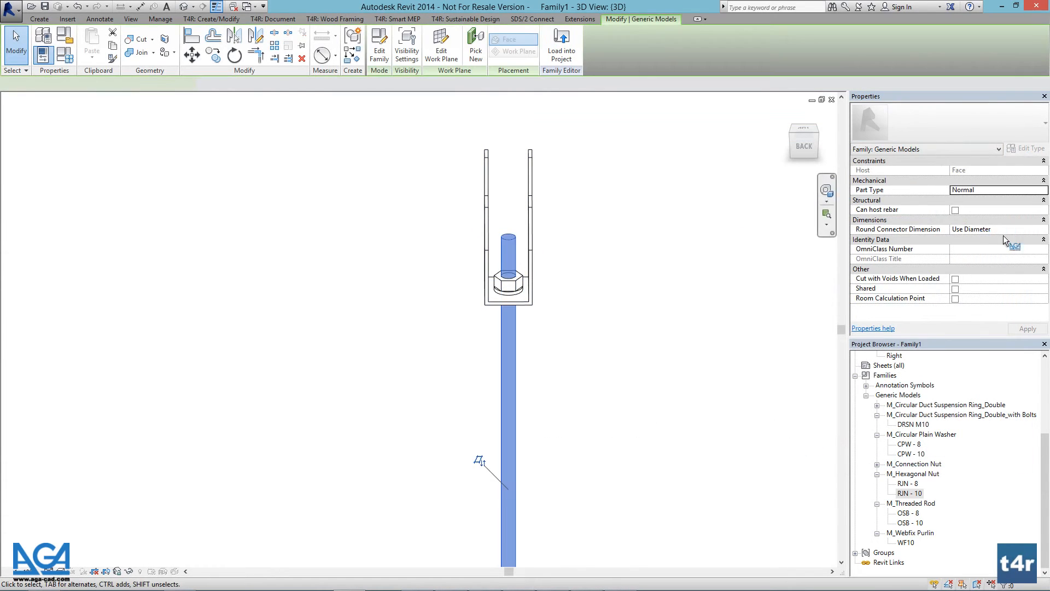
pyautogui.click(1035, 230)
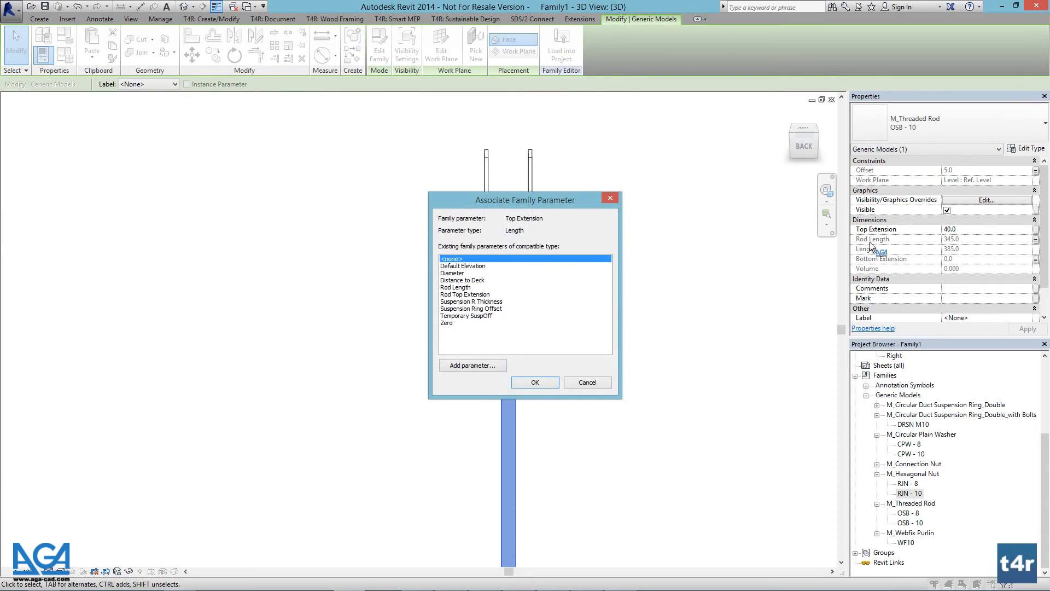
pyautogui.click(454, 295)
pyautogui.click(535, 384)
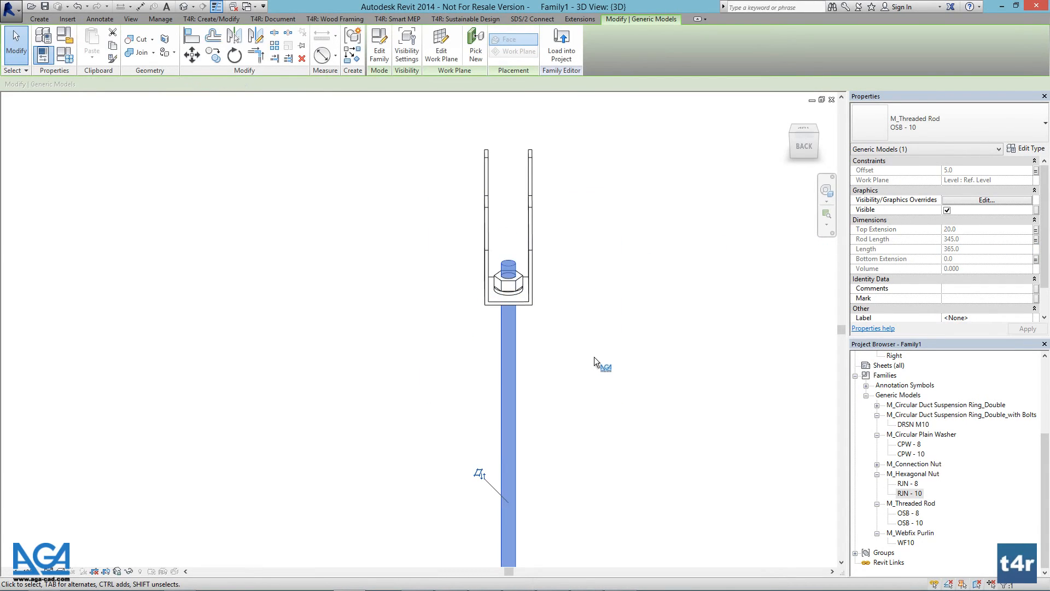
pyautogui.click(599, 360)
pyautogui.scroll(-2, 600, 317)
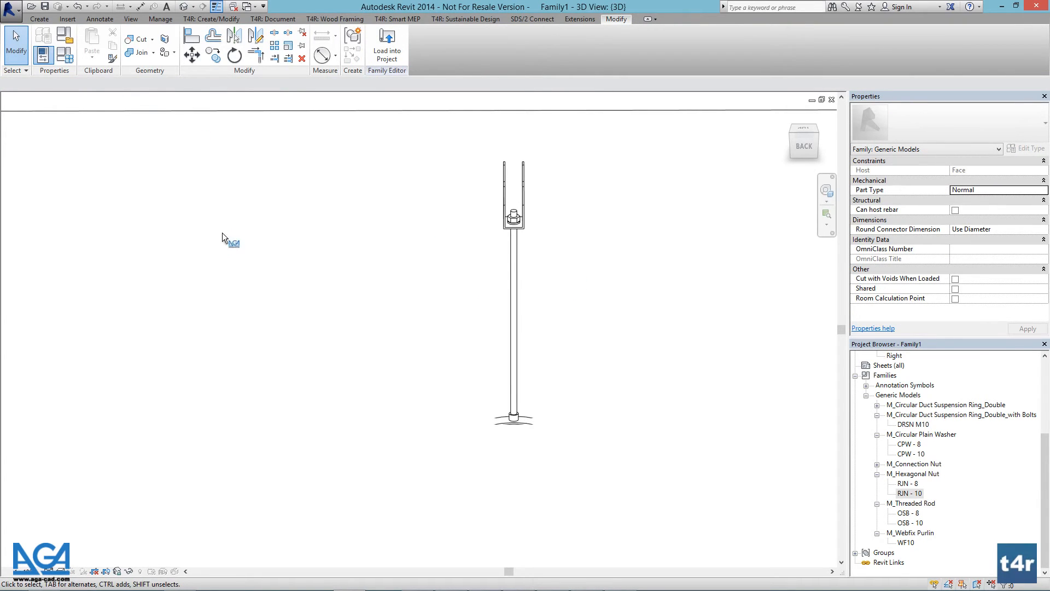
pyautogui.keyDown('shift'); pyautogui.moveTo(244, 282); pyautogui.dragTo(529, 288, button='middle'); pyautogui.keyUp('shift')
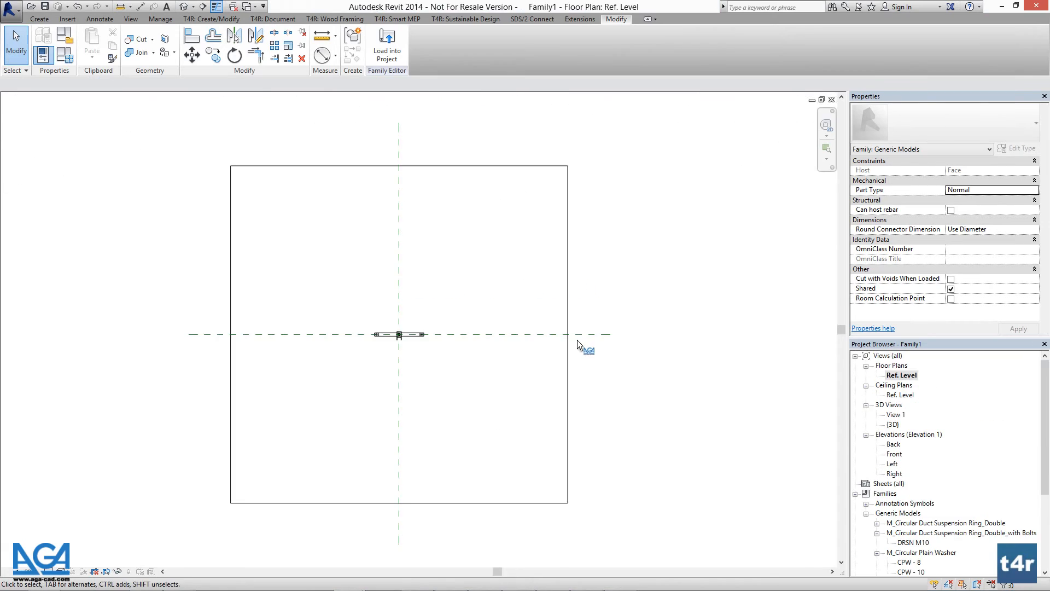
# - Examine the hanger's position against the centre reference planes in the Ref. Level floor plan, selecting the Center (Front/Back) plane
pyautogui.scroll(2, 401, 314)
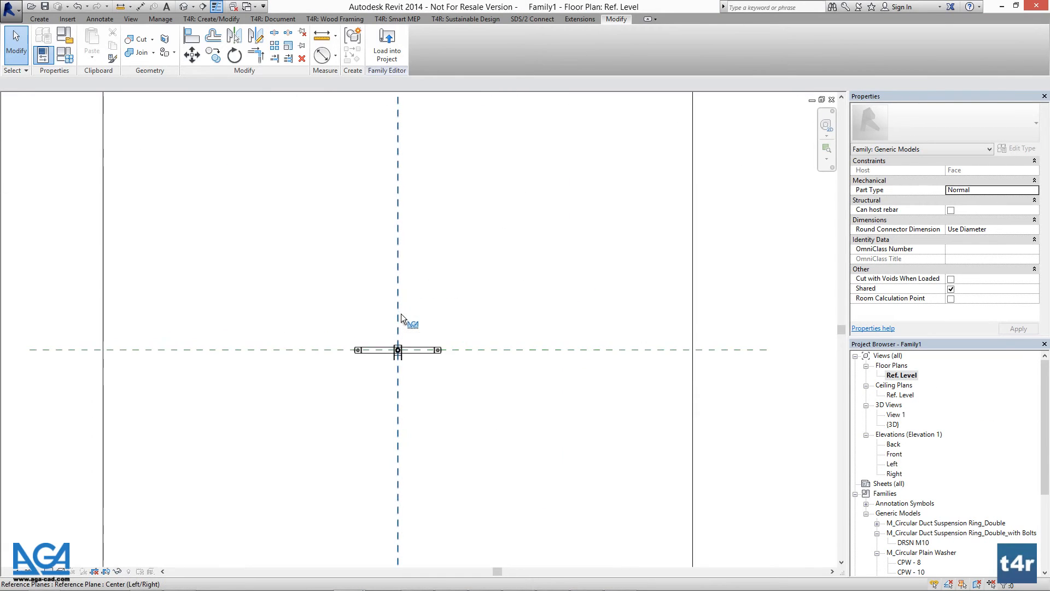
pyautogui.scroll(1, 402, 313)
pyautogui.scroll(-2, 435, 324)
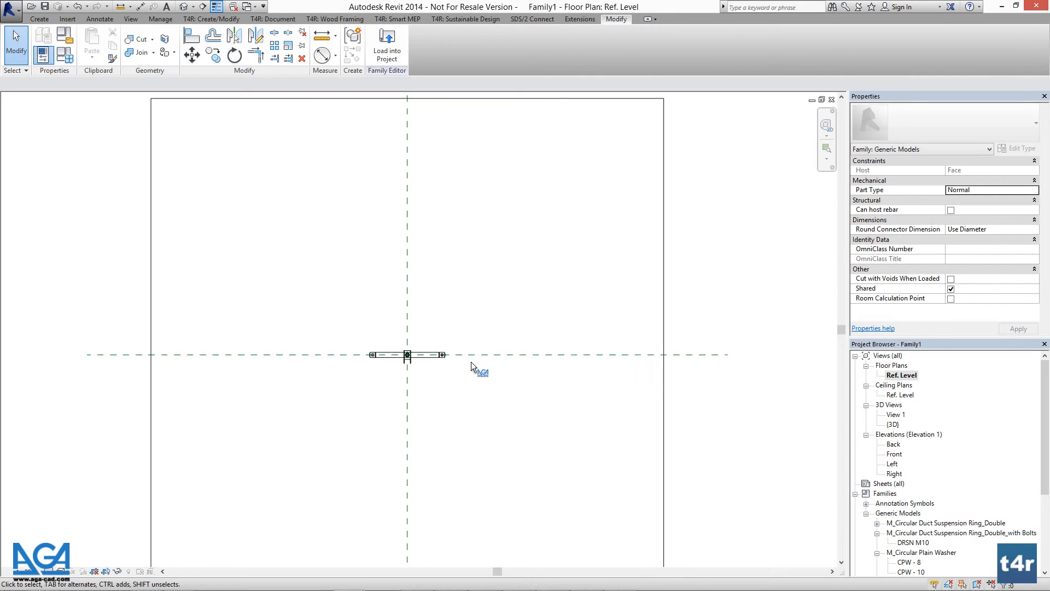
pyautogui.scroll(1, 471, 364)
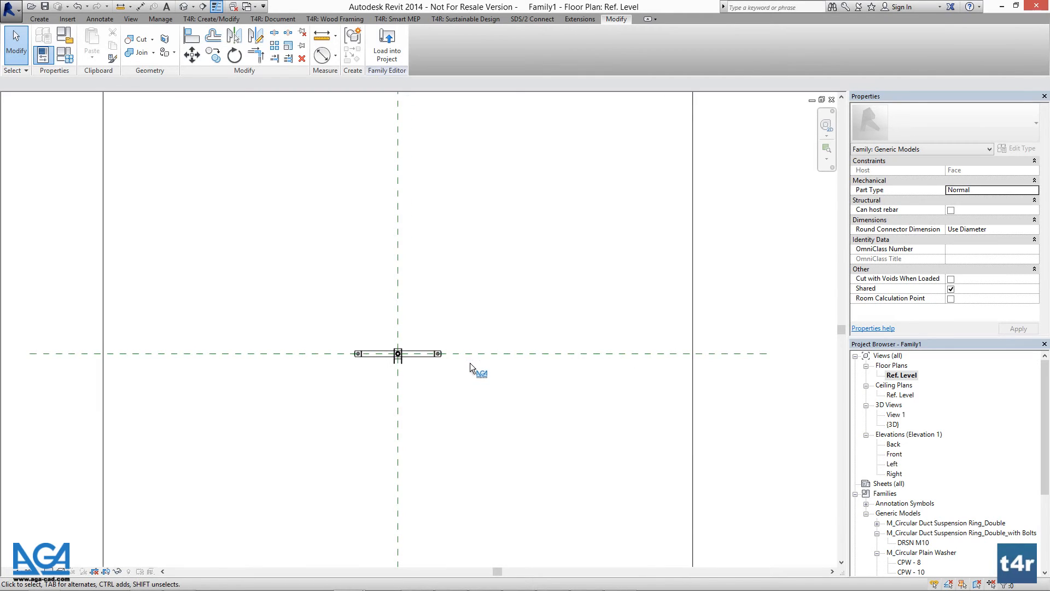
pyautogui.scroll(-2, 468, 363)
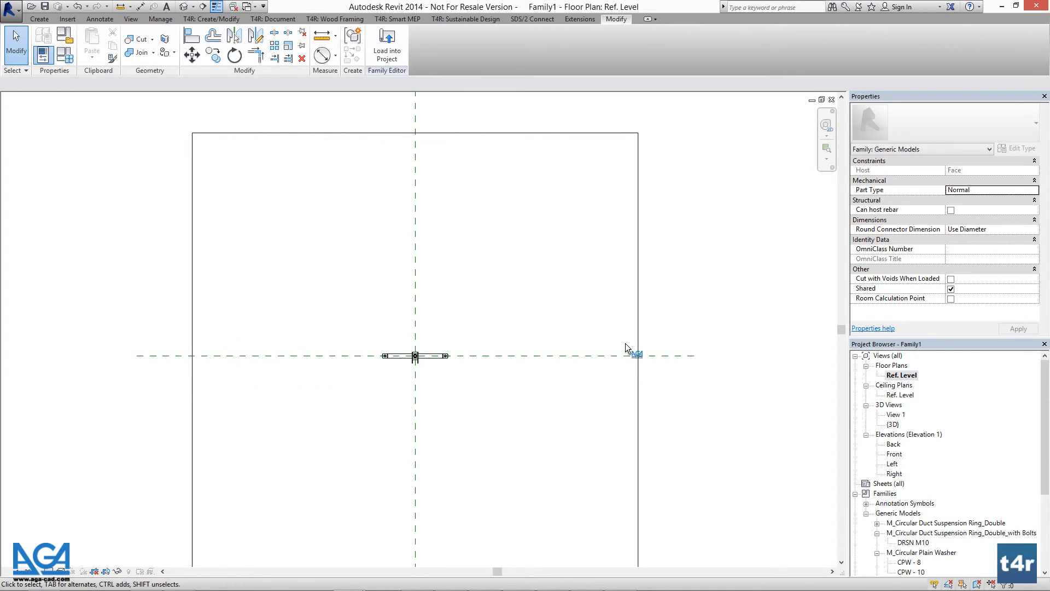
pyautogui.scroll(1, 622, 345)
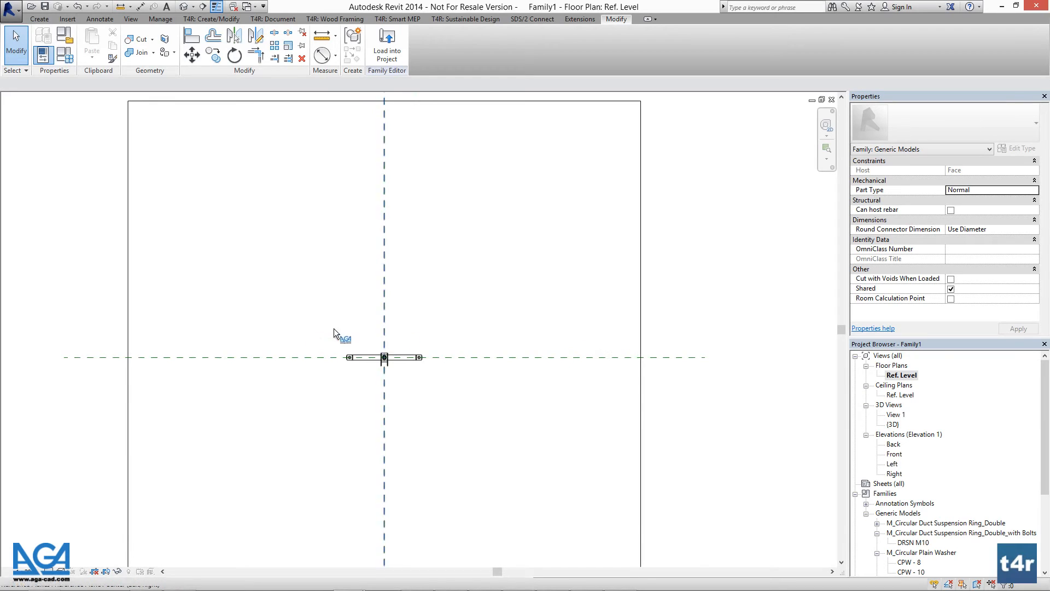
pyautogui.scroll(1, 284, 336)
pyautogui.click(174, 363)
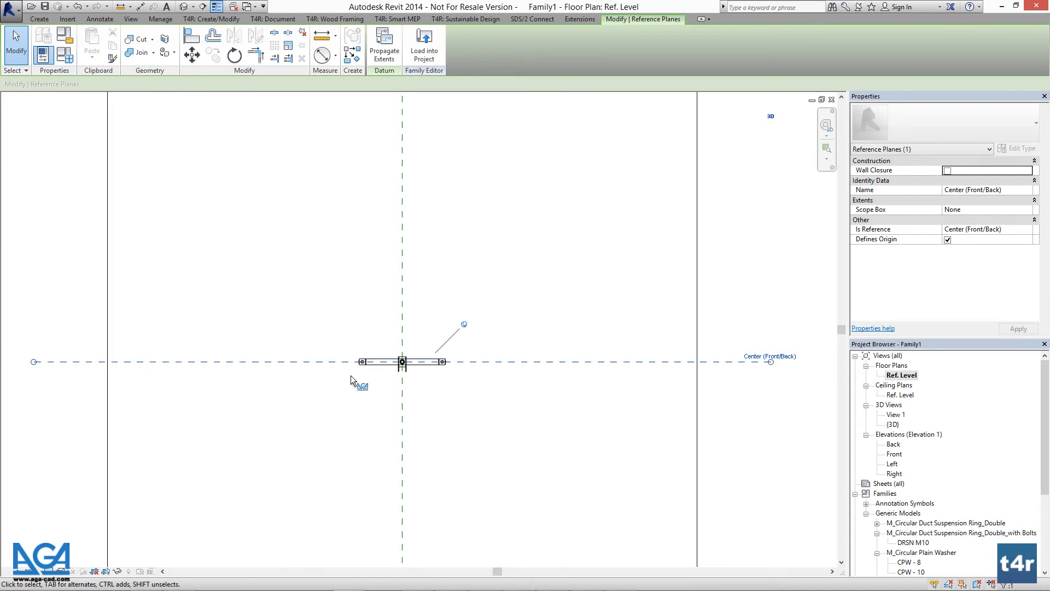
pyautogui.scroll(3, 401, 365)
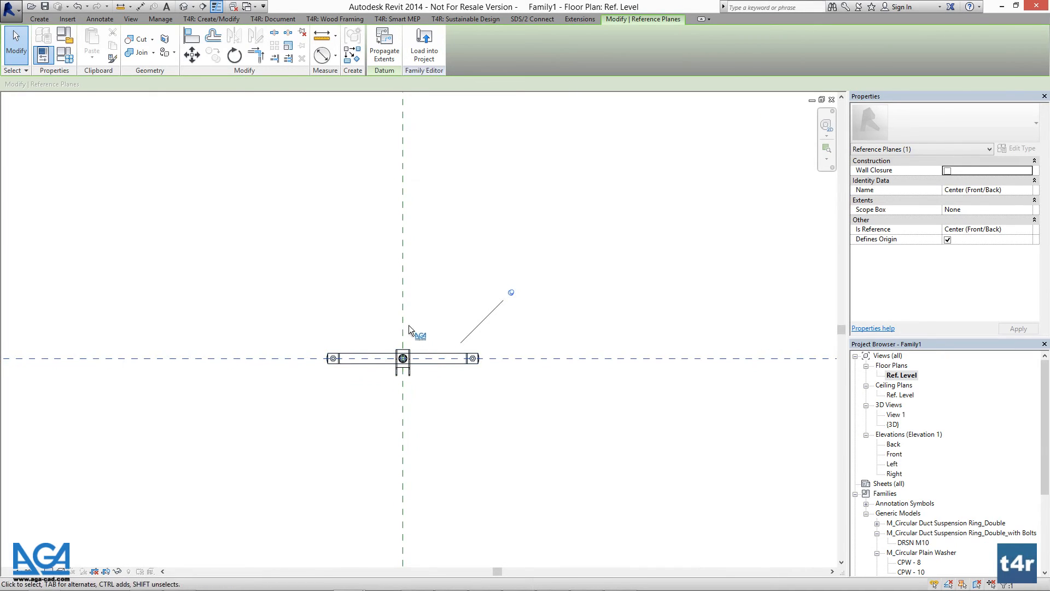
pyautogui.scroll(-2, 376, 381)
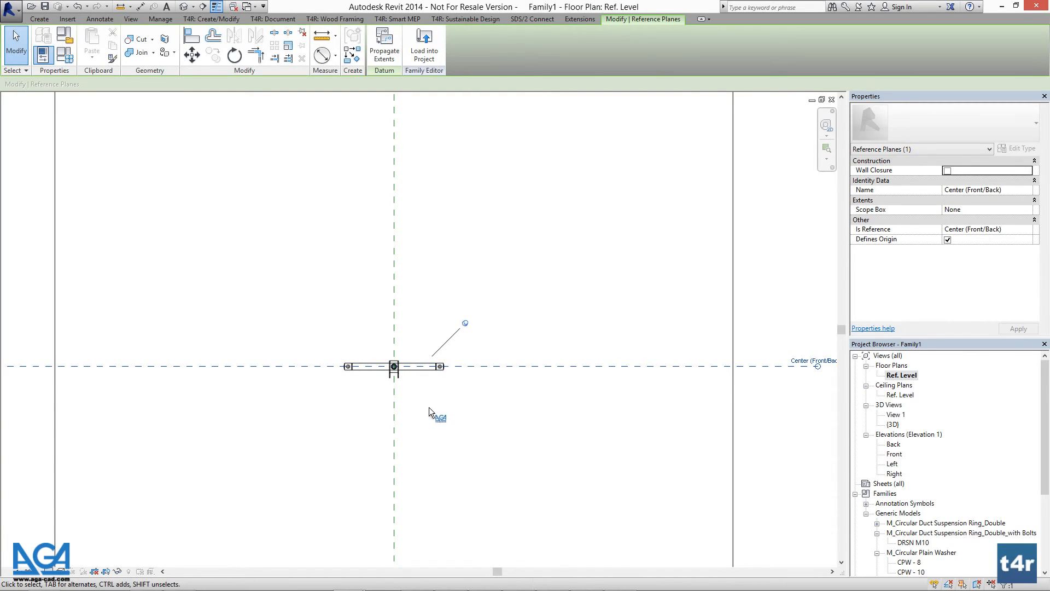
# - Add a type family parameter named Family Rotated with parameter type Angle, grouped under Construction
pyautogui.click(422, 341)
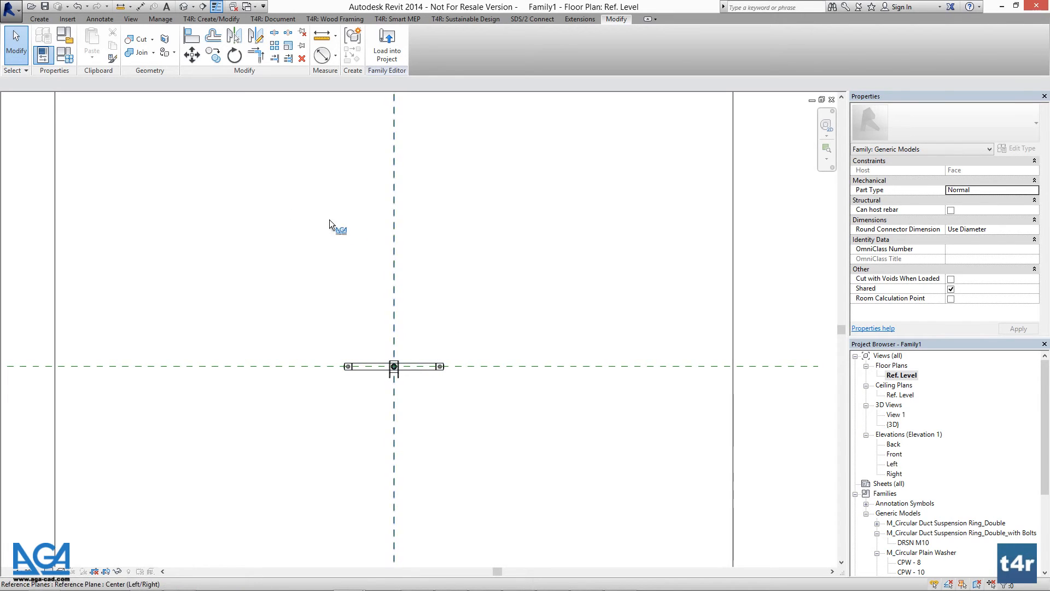
pyautogui.click(68, 61)
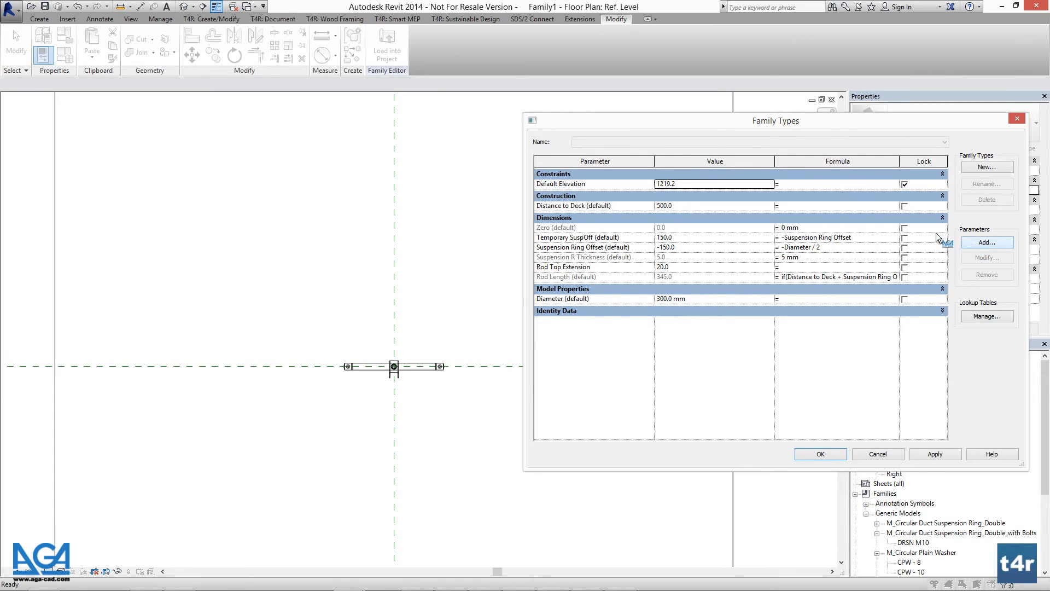
pyautogui.click(976, 243)
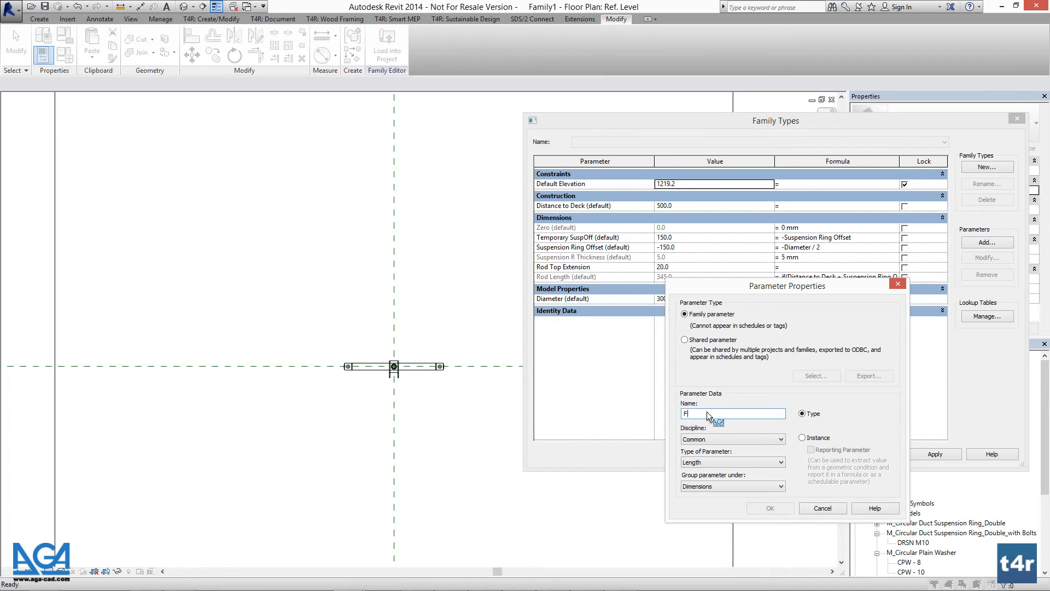
pyautogui.write('Family Rotated')
pyautogui.click(723, 461)
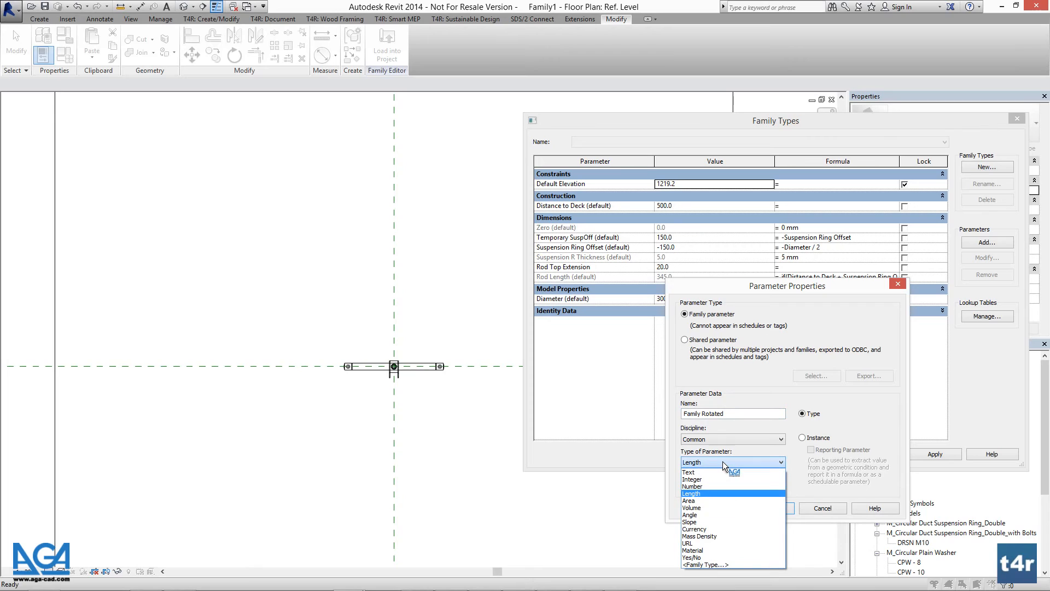
pyautogui.click(720, 515)
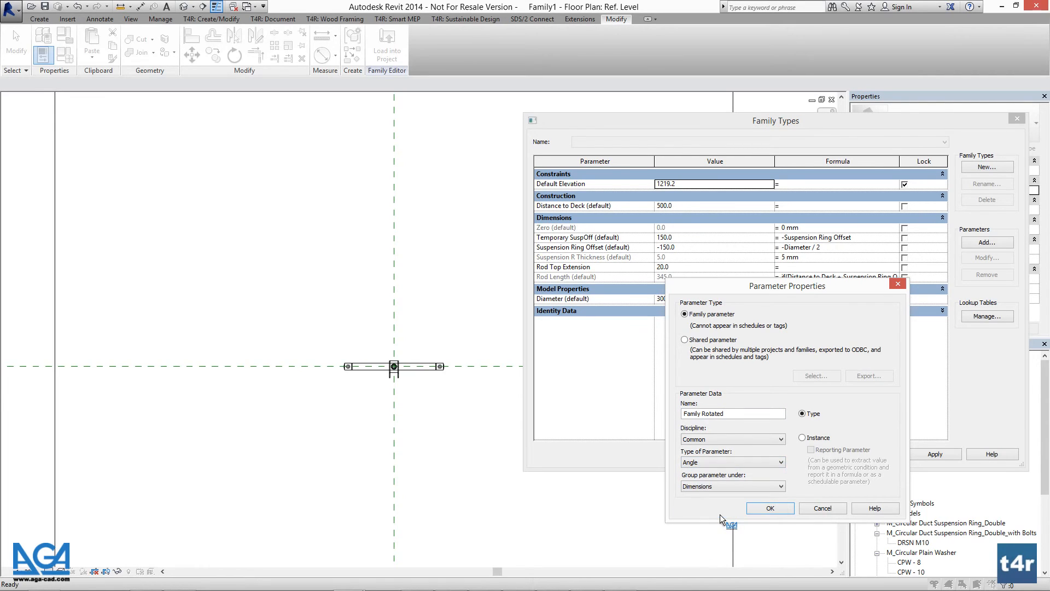
pyautogui.click(701, 487)
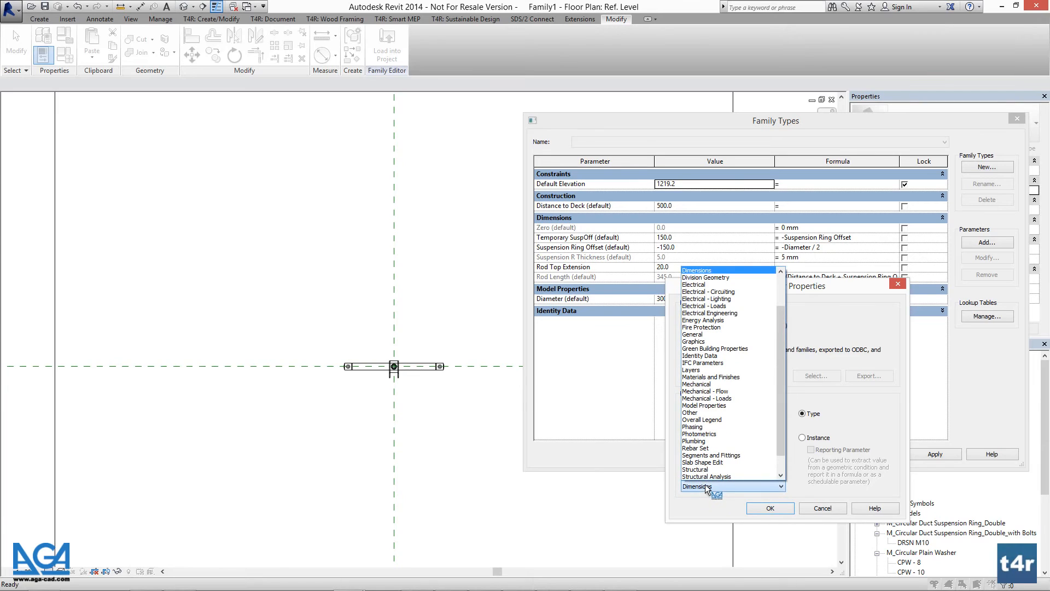
pyautogui.scroll(3, 726, 355)
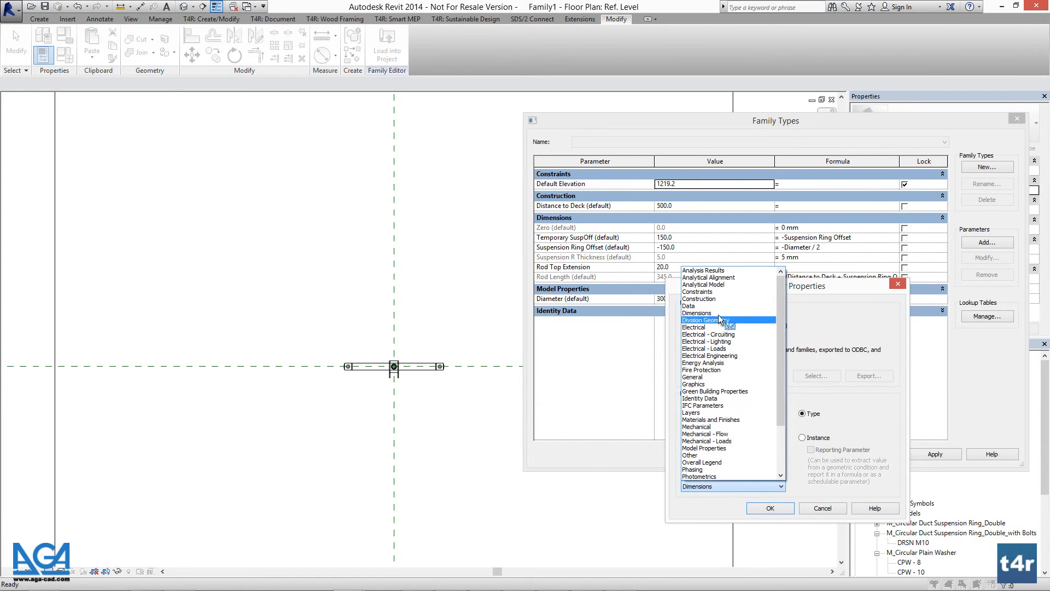
pyautogui.click(714, 300)
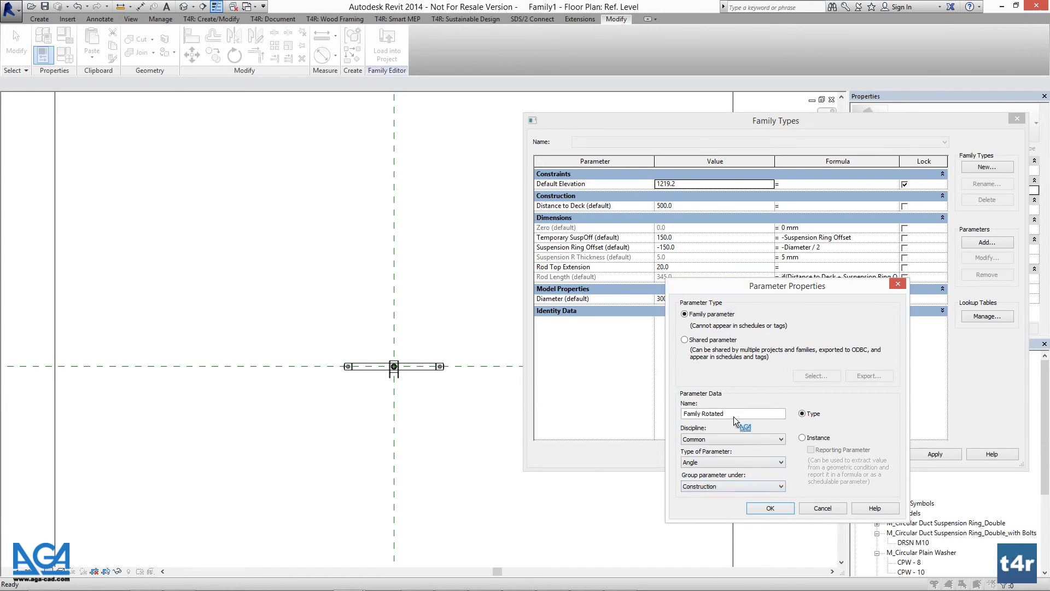
pyautogui.click(757, 509)
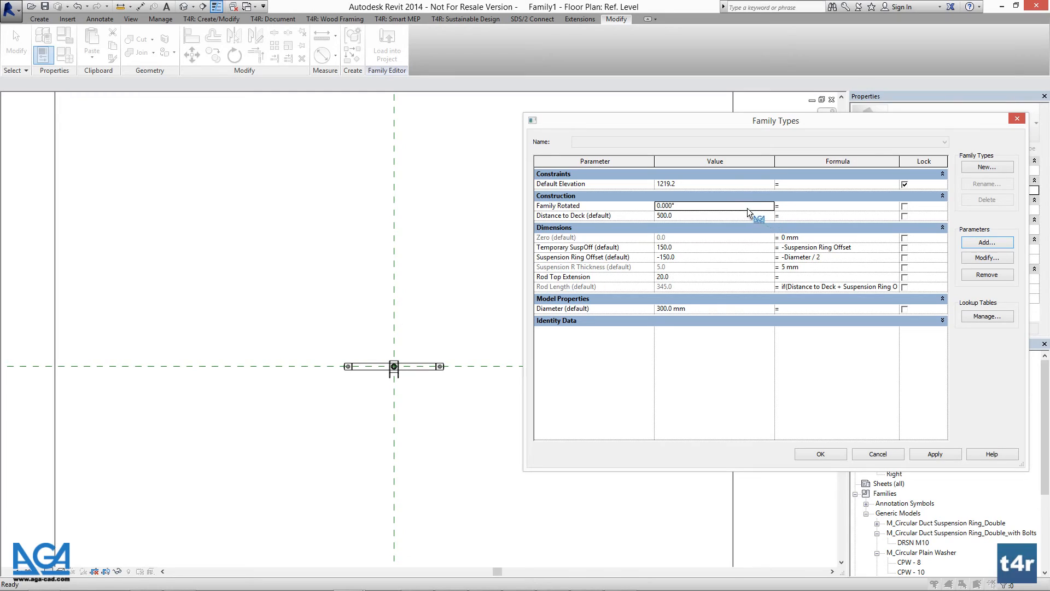
# - Set the Family Rotated parameter's formula to -90° and apply the family type changes
pyautogui.click(816, 206)
pyautogui.write('-90')
pyautogui.click(804, 217)
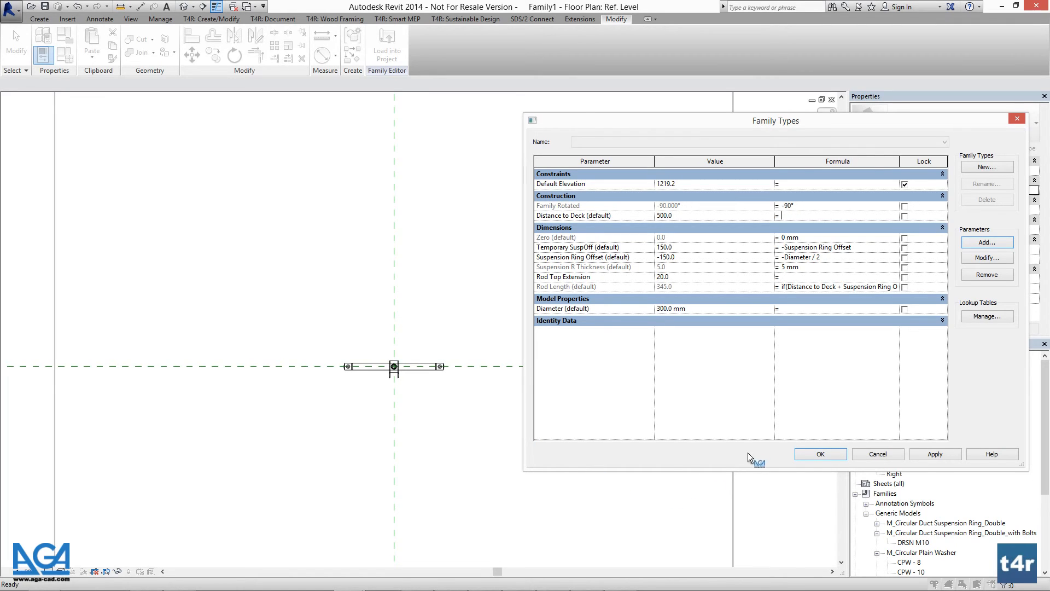
pyautogui.click(815, 456)
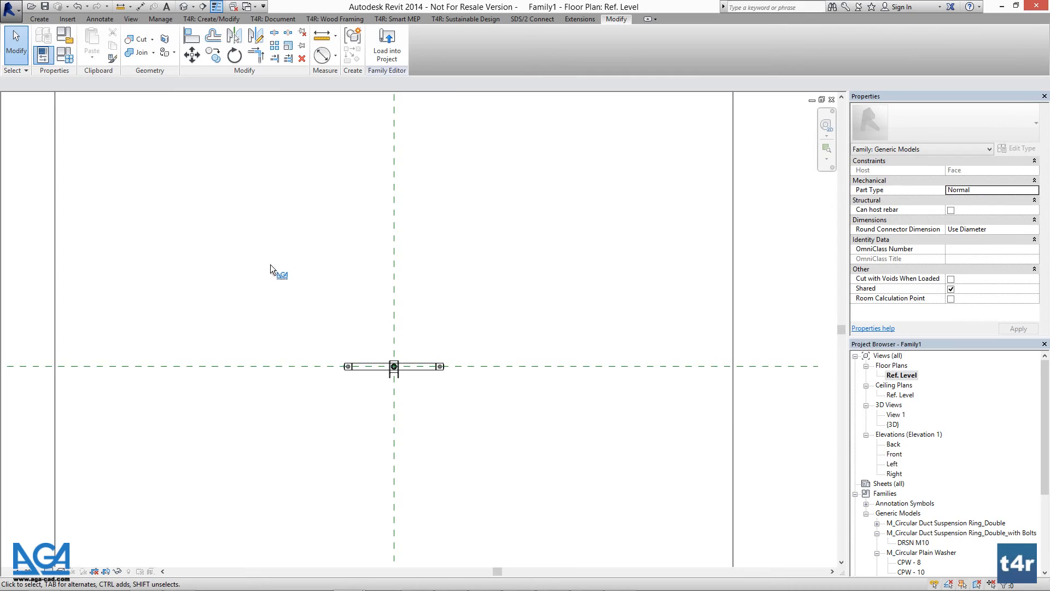
# - Change the family category to Structural Connections, keeping the family shared
pyautogui.click(65, 36)
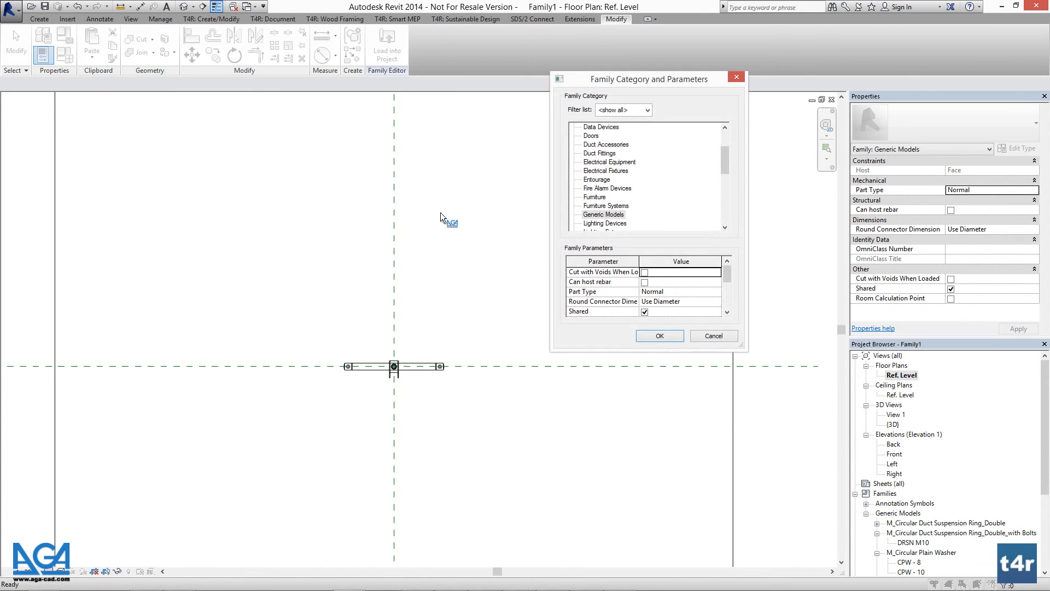
pyautogui.moveTo(659, 79); pyautogui.dragTo(609, 109)
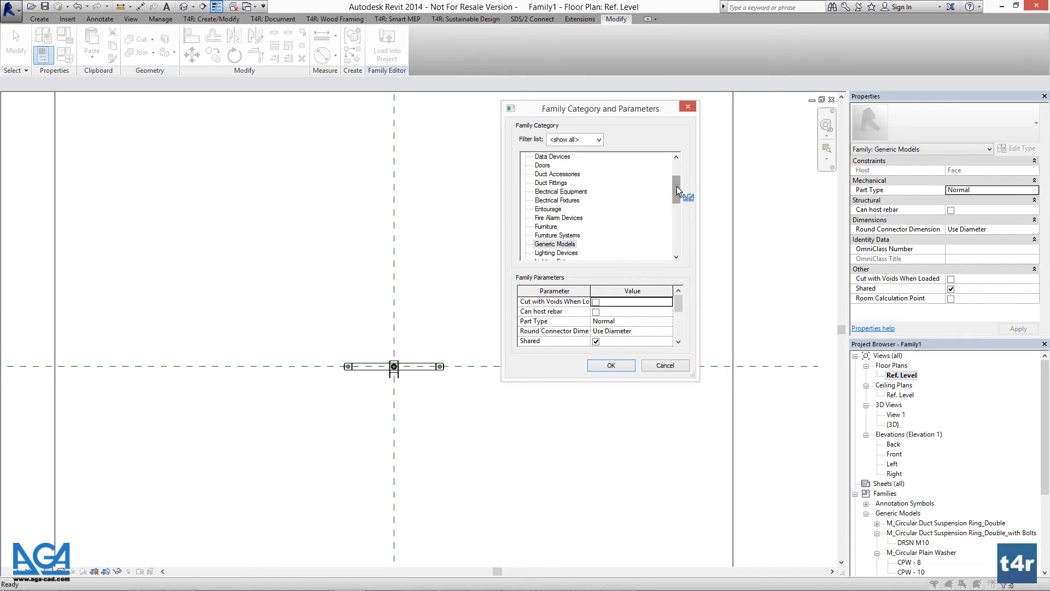
pyautogui.moveTo(678, 186); pyautogui.dragTo(671, 241)
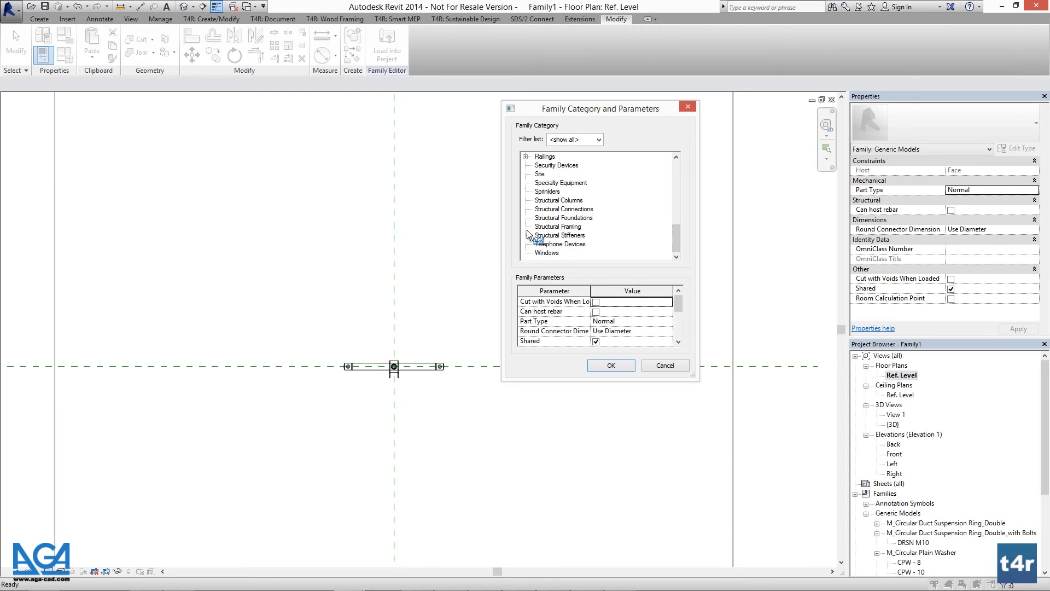
pyautogui.click(546, 210)
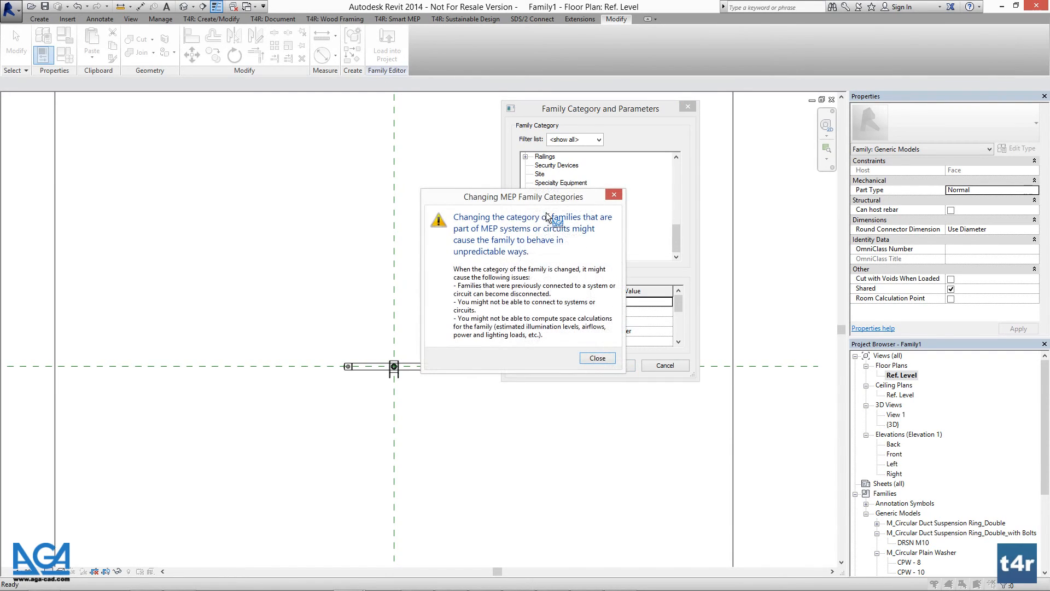
pyautogui.click(594, 358)
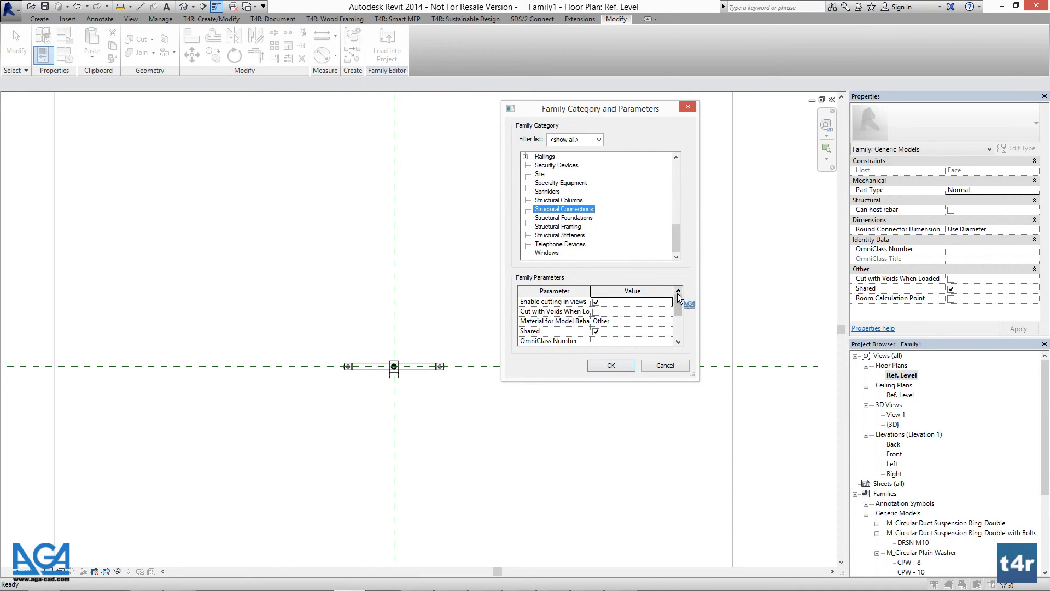
pyautogui.moveTo(679, 306); pyautogui.dragTo(620, 324)
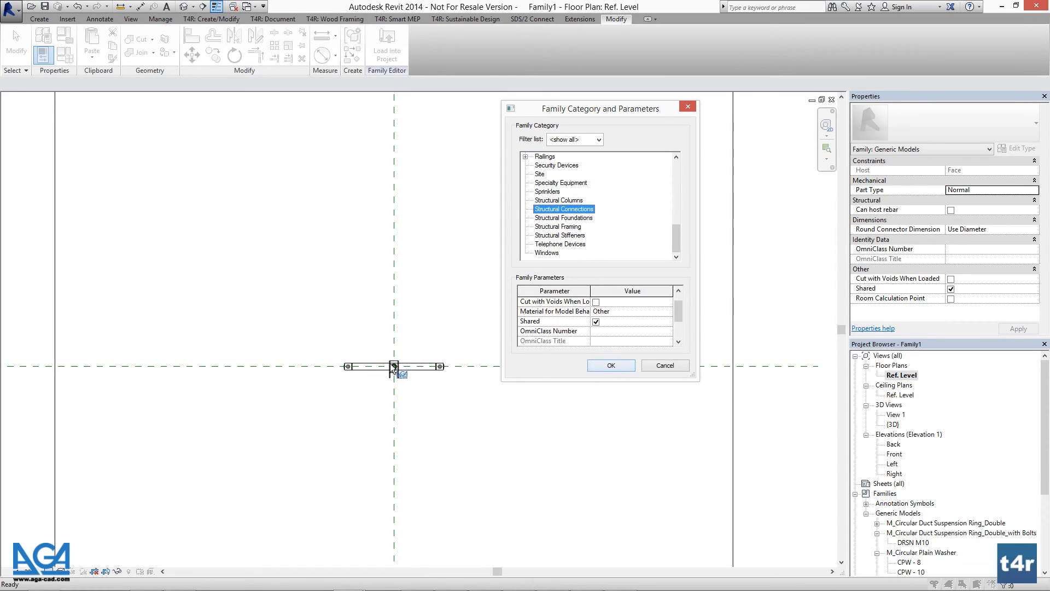
pyautogui.click(608, 367)
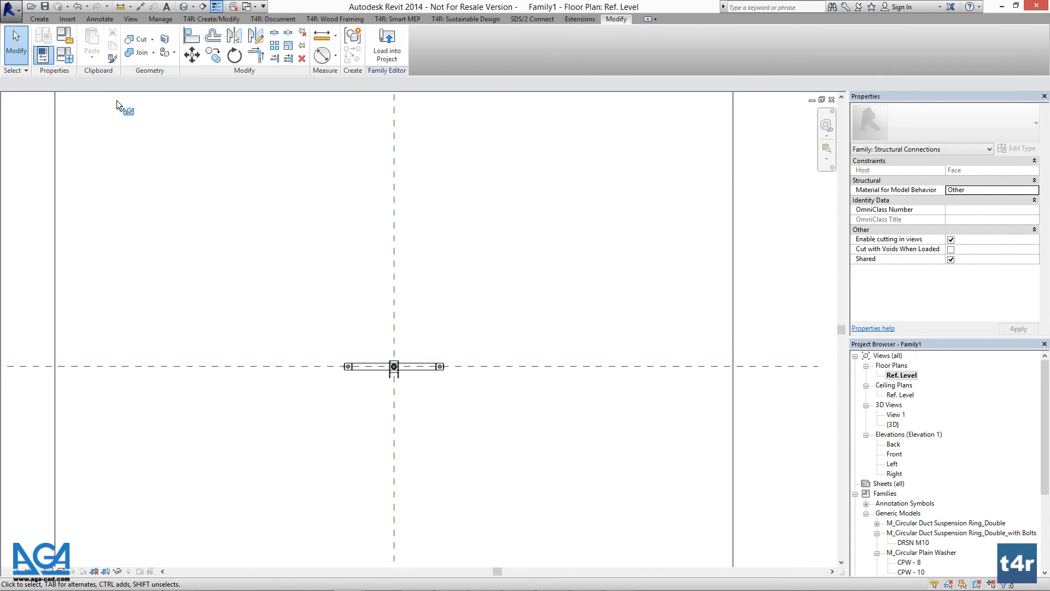
# - Add the shared parameter Host Category from the Pipe/Duct Hanger System group as a type parameter
pyautogui.click(70, 56)
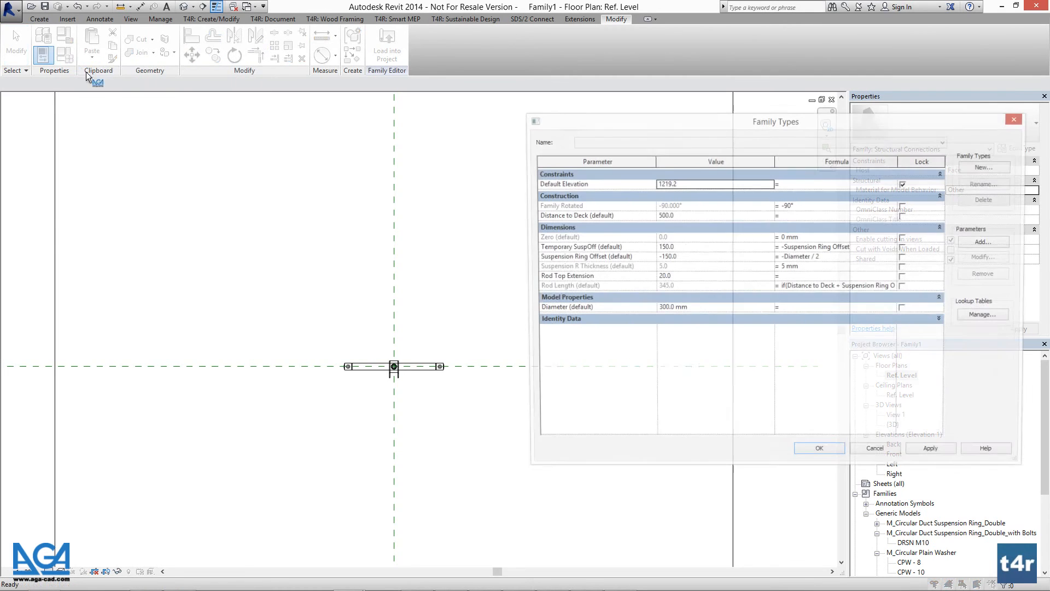
pyautogui.moveTo(686, 118); pyautogui.dragTo(422, 123)
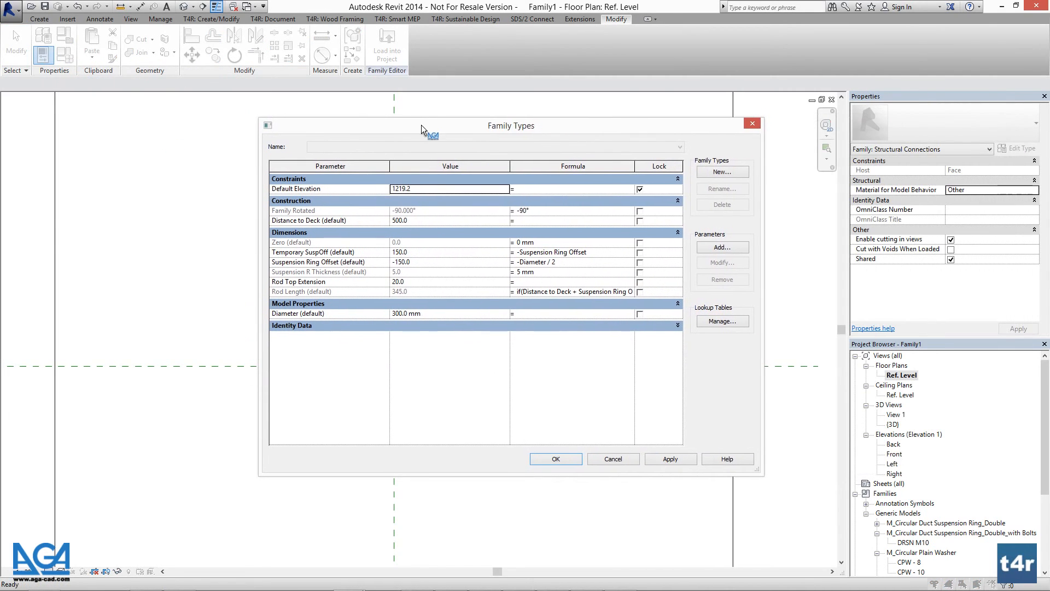
pyautogui.click(716, 247)
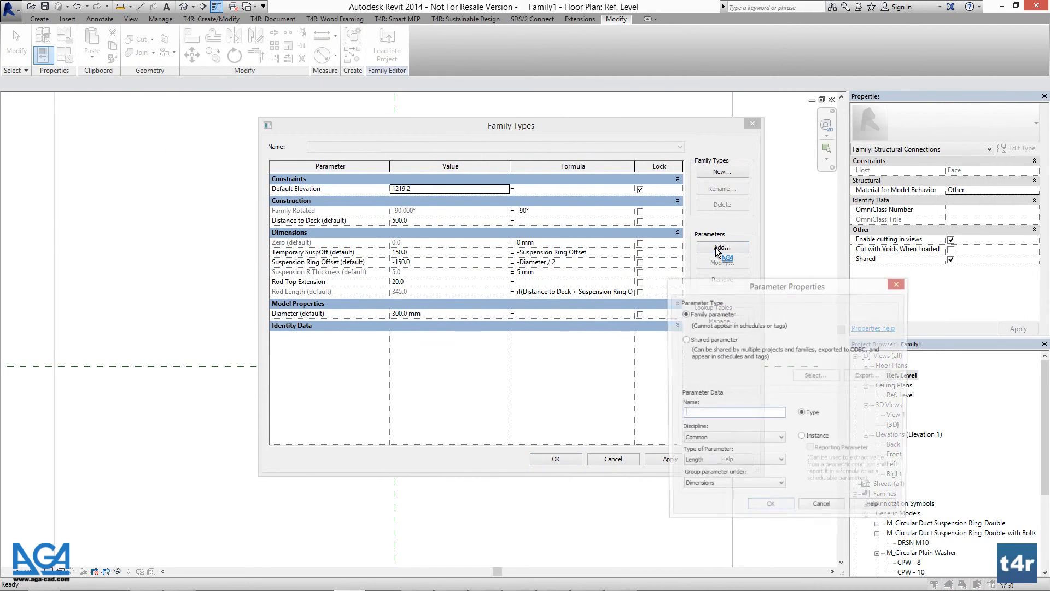
pyautogui.moveTo(729, 289); pyautogui.dragTo(440, 234)
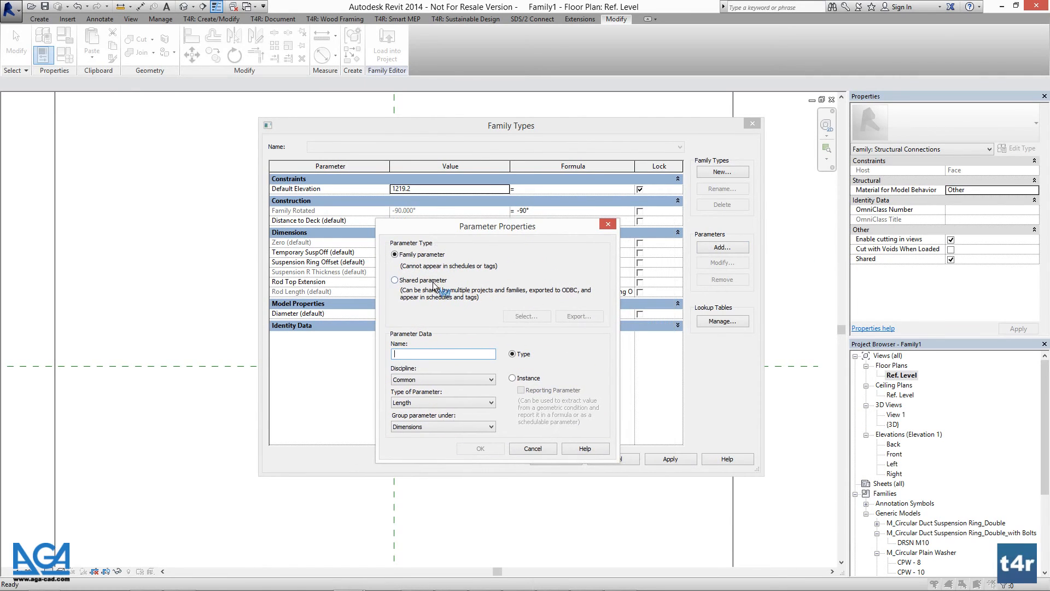
pyautogui.click(434, 282)
pyautogui.click(523, 318)
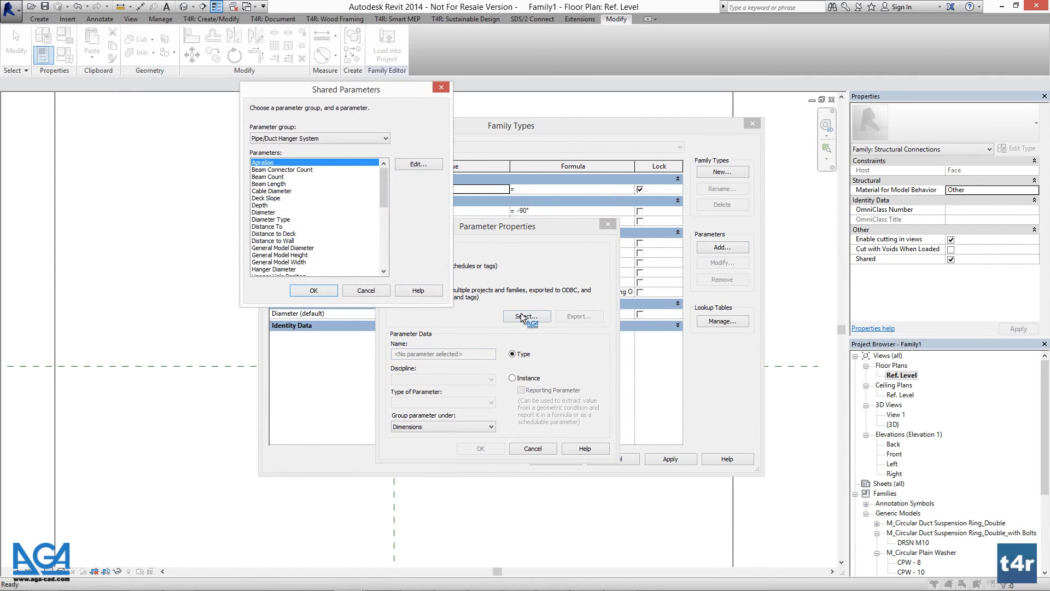
pyautogui.moveTo(388, 183); pyautogui.dragTo(387, 206)
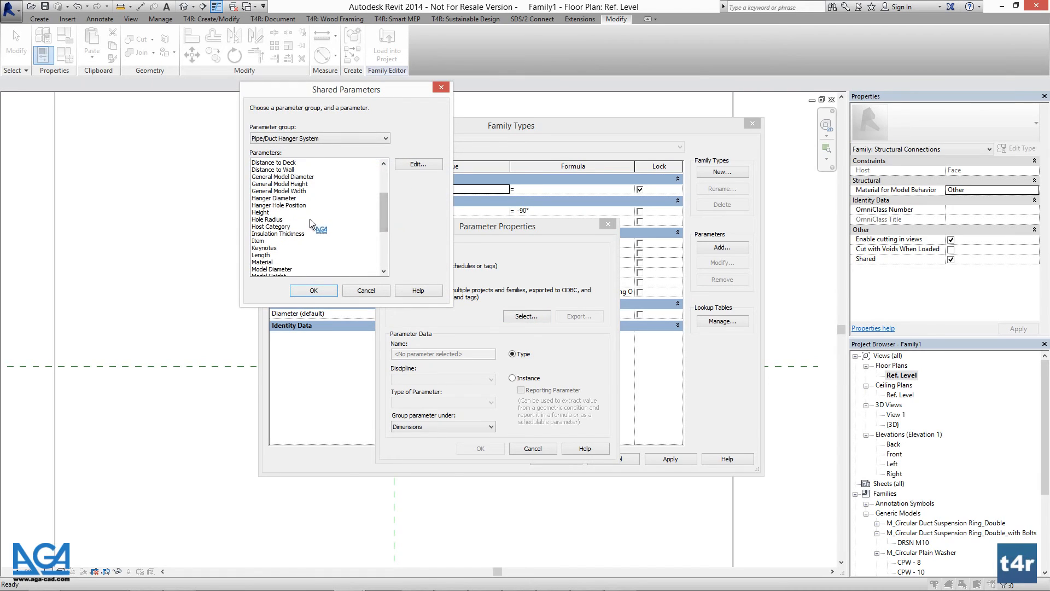
pyautogui.click(296, 227)
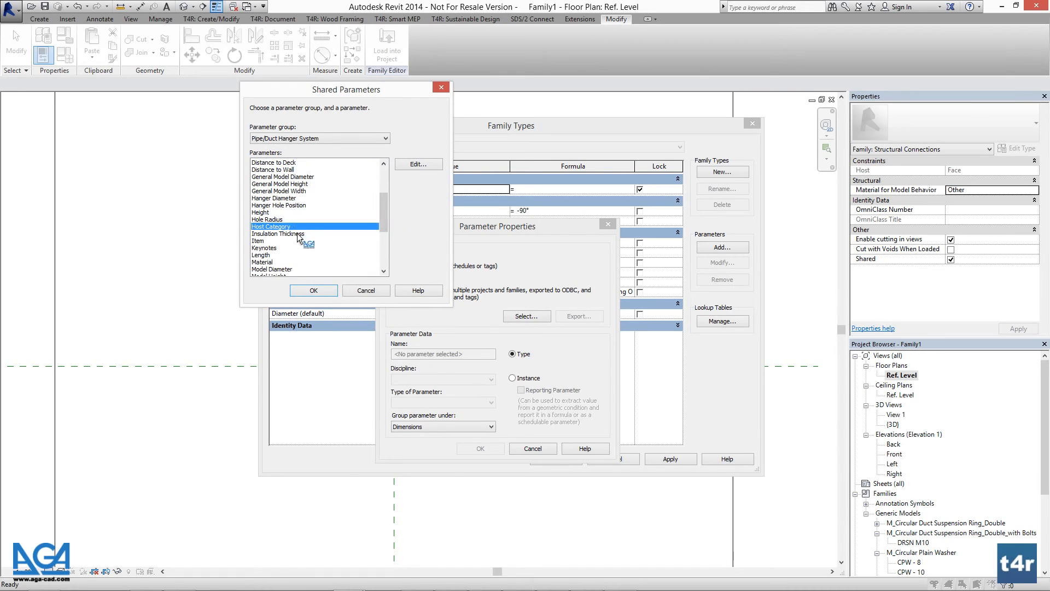
pyautogui.click(314, 290)
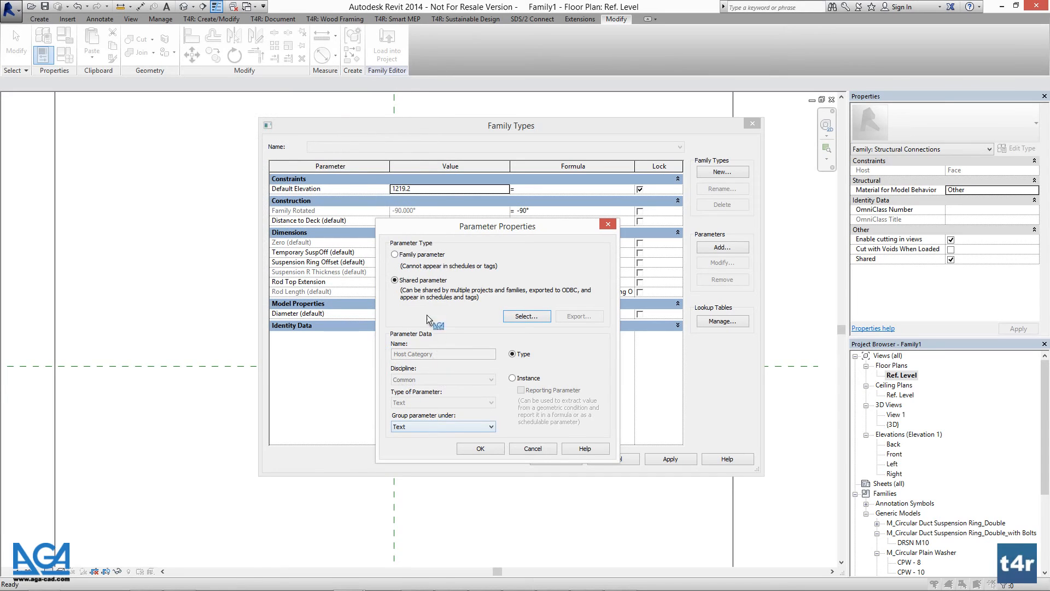
pyautogui.click(481, 450)
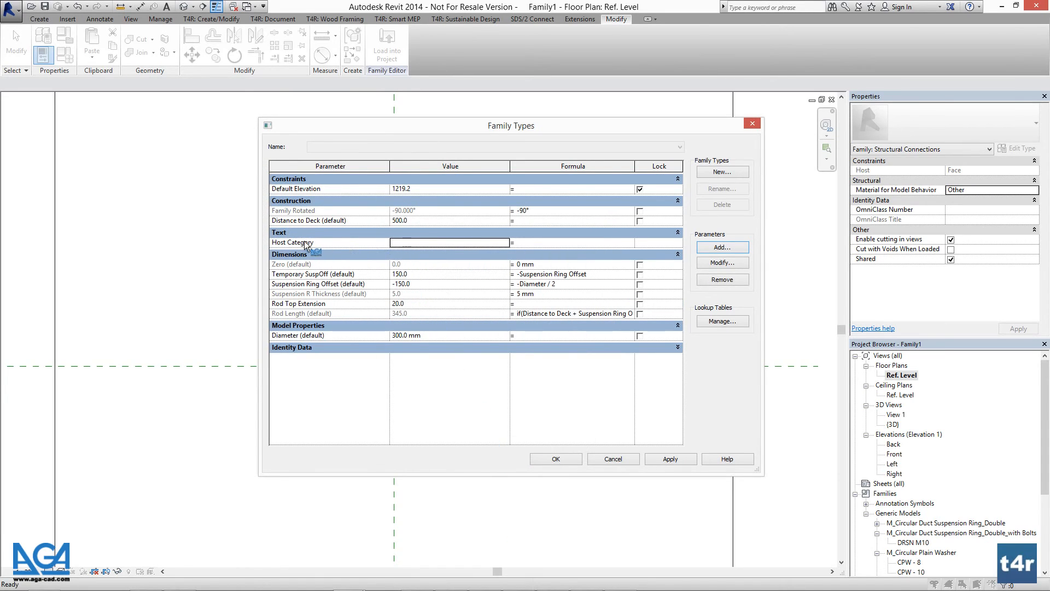
# - Regroup the Host Category parameter under Construction
pyautogui.click(723, 263)
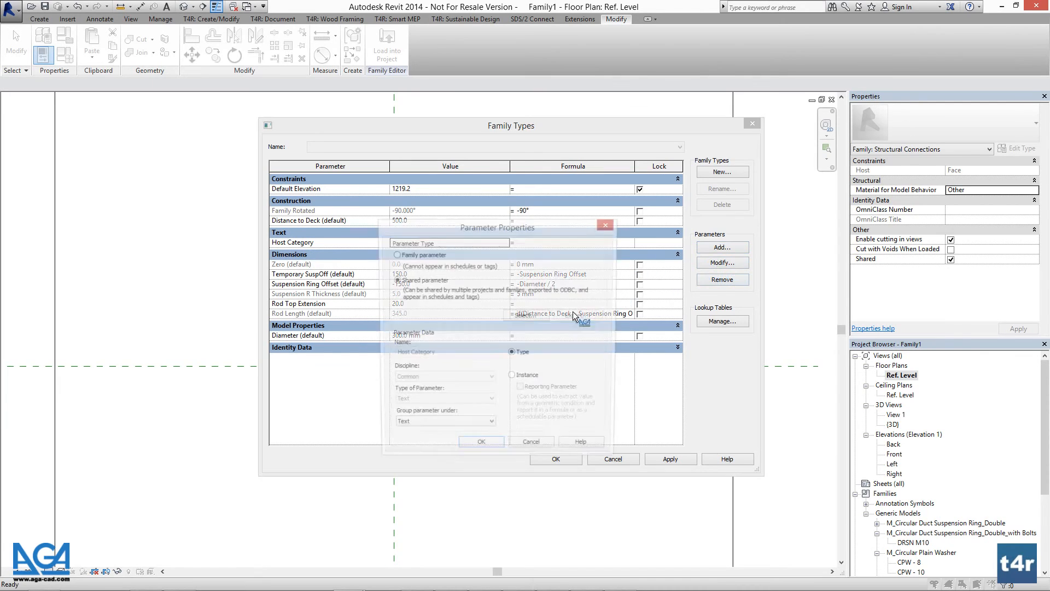
pyautogui.click(457, 426)
pyautogui.scroll(6, 456, 311)
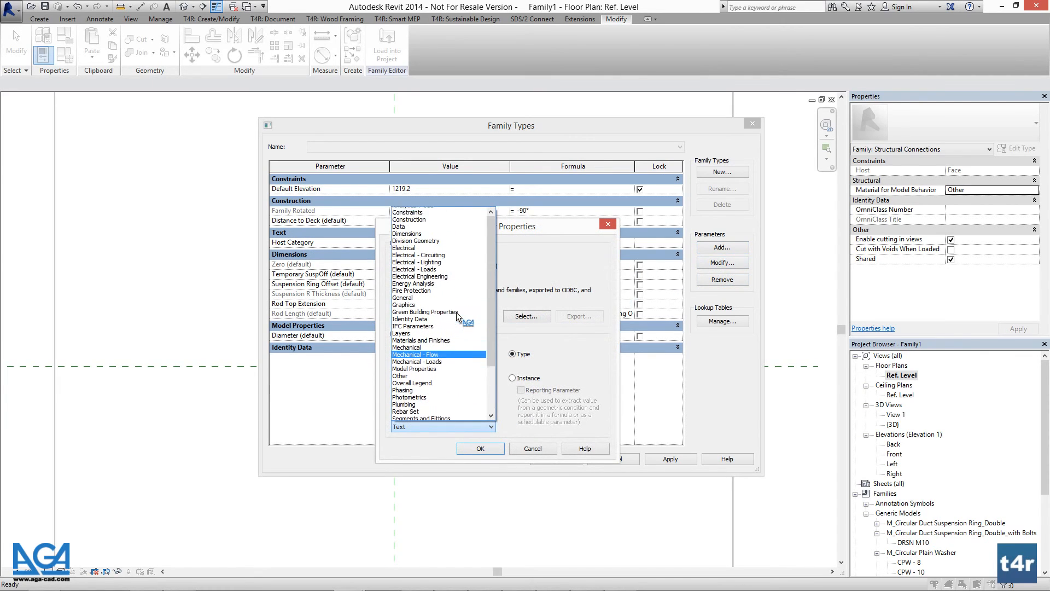
pyautogui.click(433, 239)
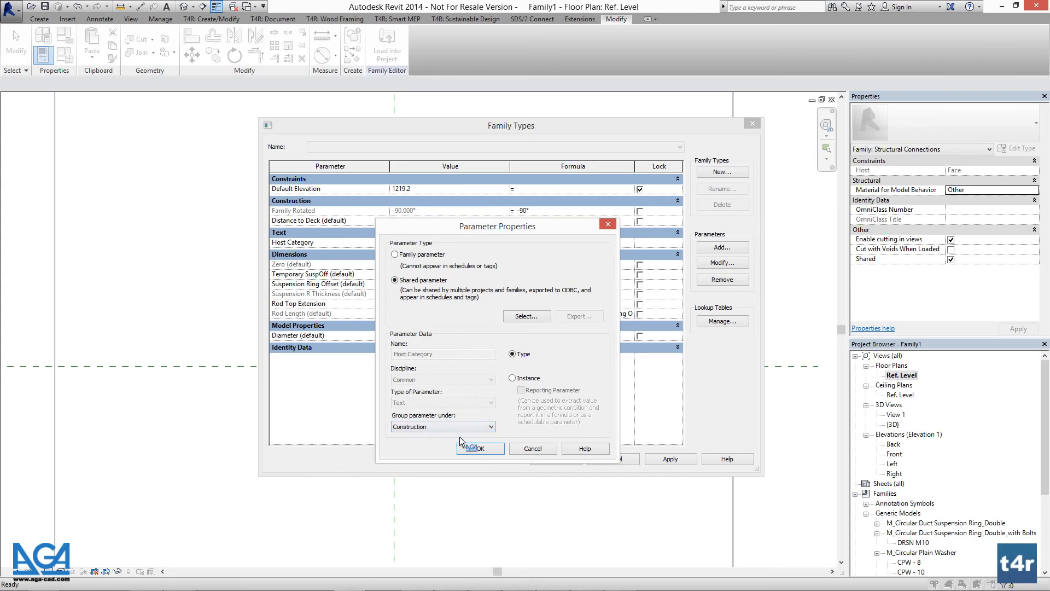
pyautogui.click(468, 448)
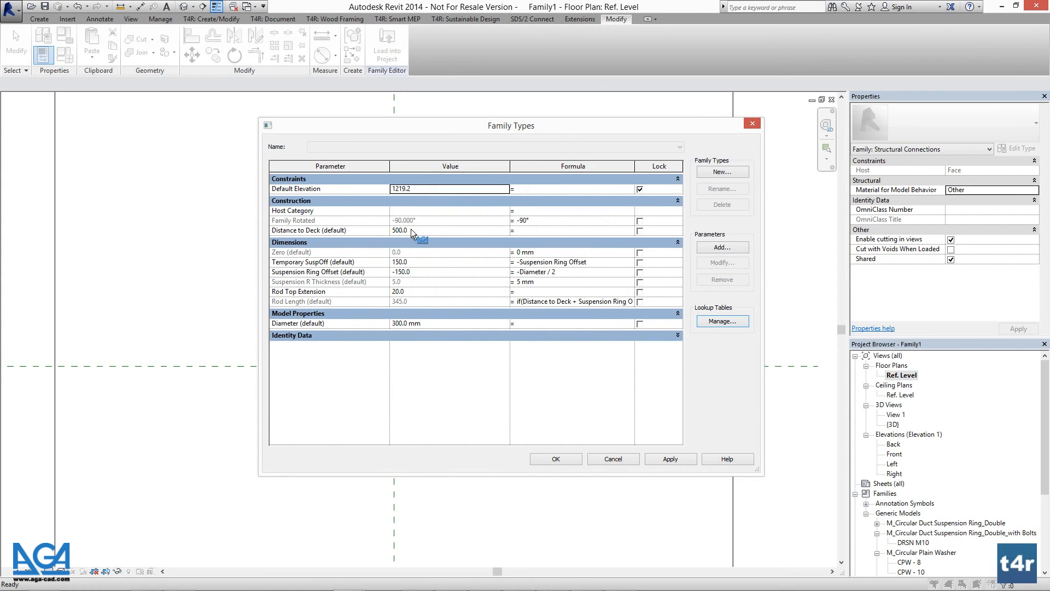
# - Set the Host Category parameter's formula to "OST_DuctCurves" and apply the family type changes
pyautogui.click(543, 212)
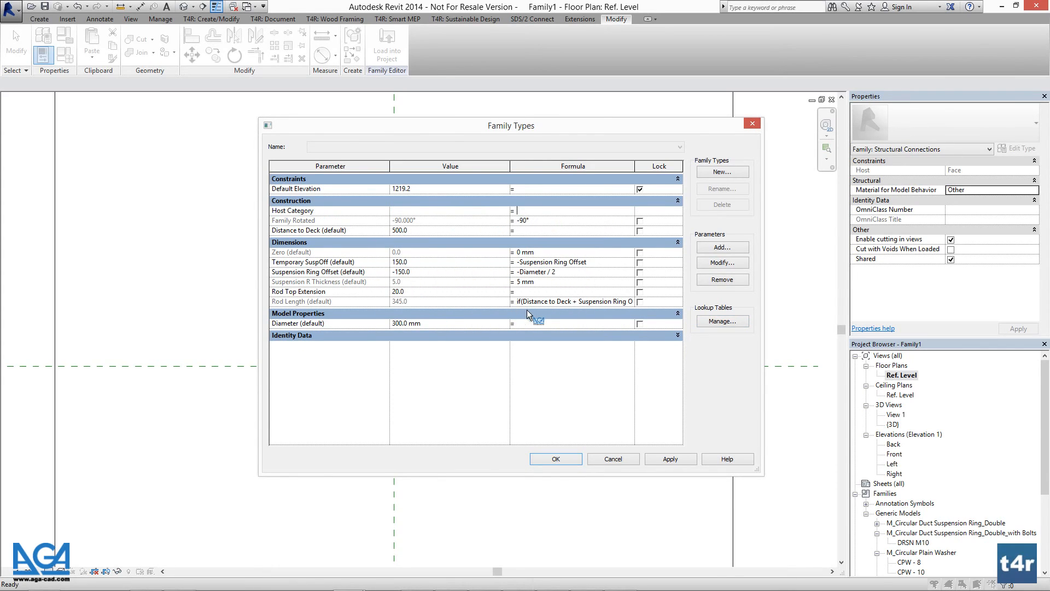
pyautogui.write('""')
pyautogui.press('Left')
pyautogui.write('OST')
pyautogui.write('DuctCurves"')
pyautogui.press('Return')
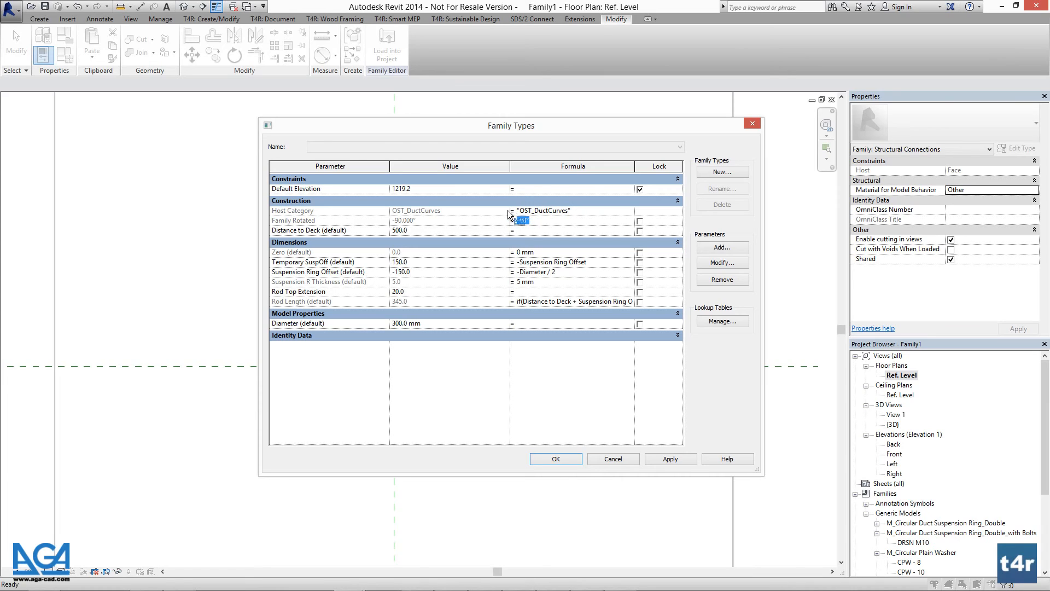
pyautogui.moveTo(500, 210); pyautogui.dragTo(467, 211)
pyautogui.moveTo(543, 468); pyautogui.dragTo(544, 460)
pyautogui.click(545, 460)
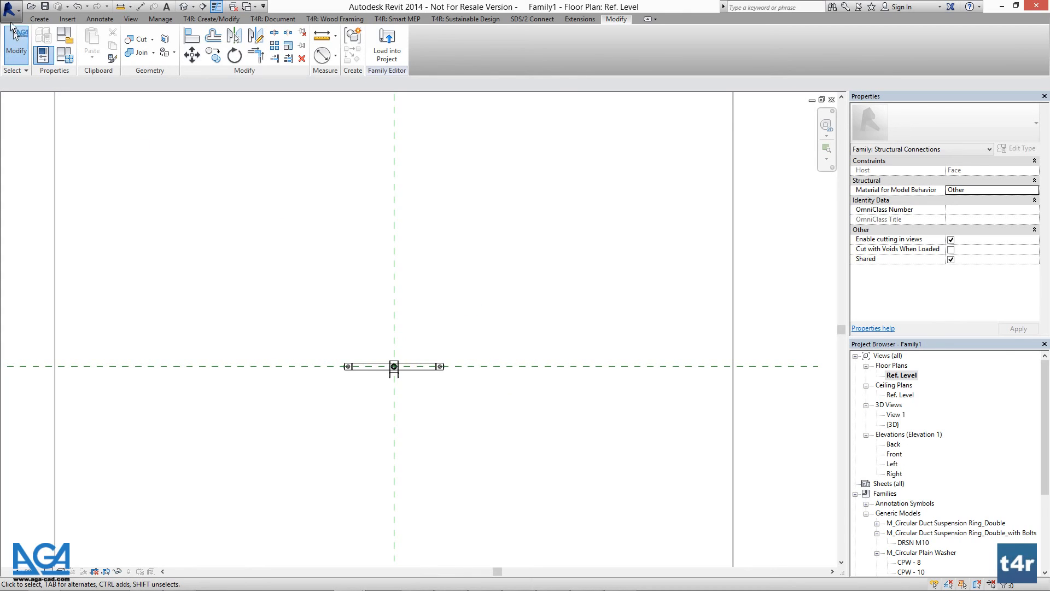
# - Open the recent project Hanger Metric Template Project TRIAL.rvt and show the round duct beneath the structural framing
pyautogui.click(11, 18)
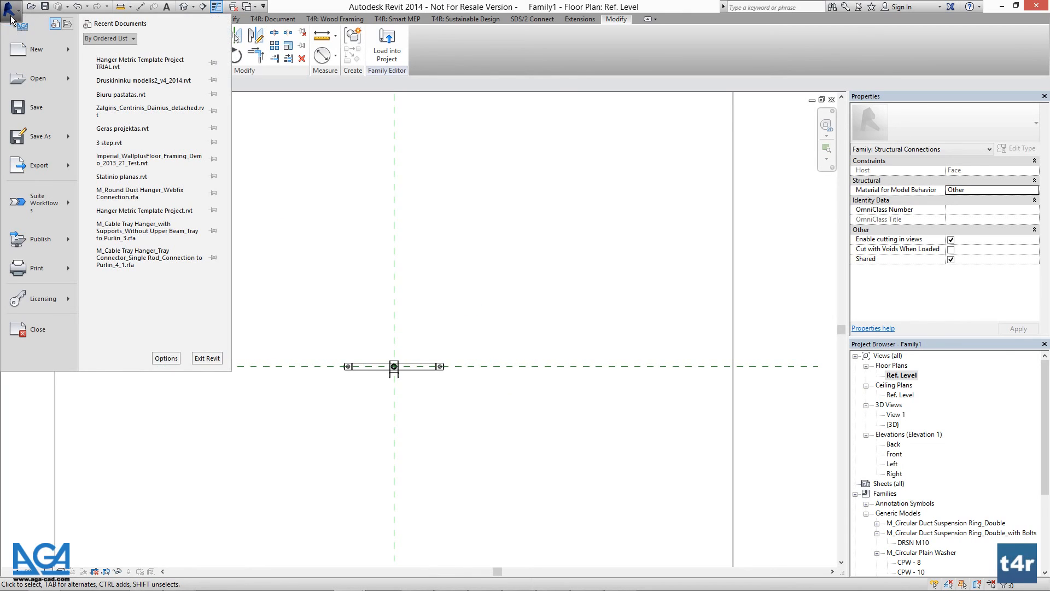
pyautogui.click(124, 66)
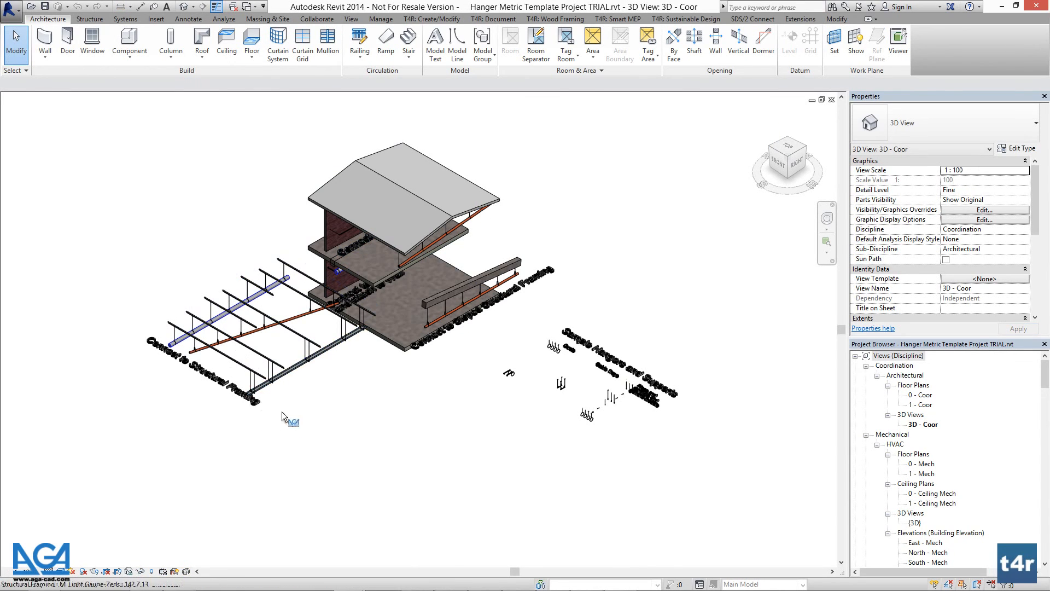
pyautogui.scroll(5, 232, 345)
pyautogui.scroll(3, 231, 345)
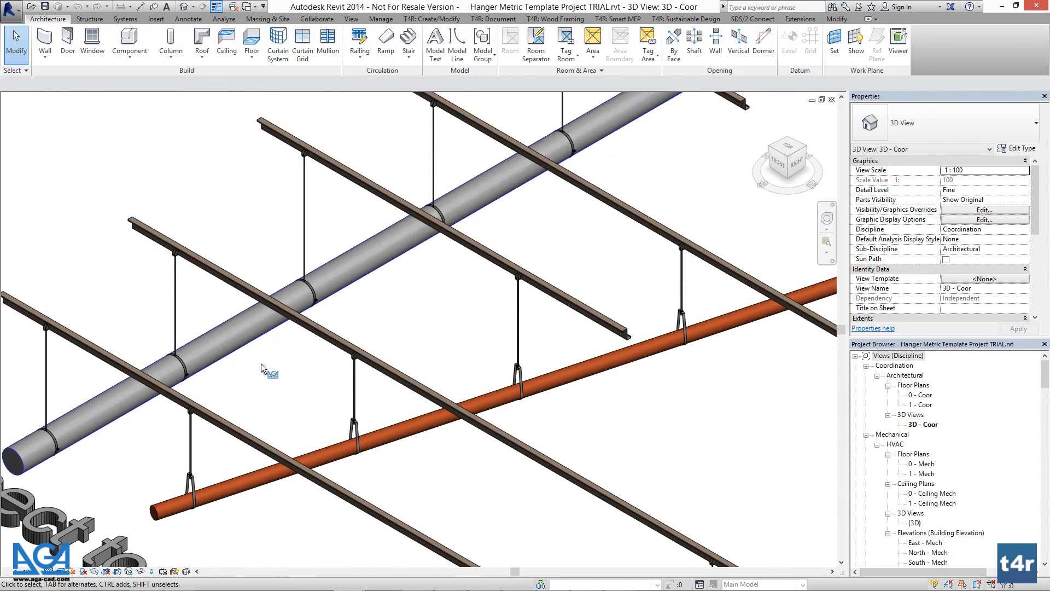
# - Delete all existing hangers and supports hosted on the round supply air duct, using the Smart Hangers tools
pyautogui.click(249, 332)
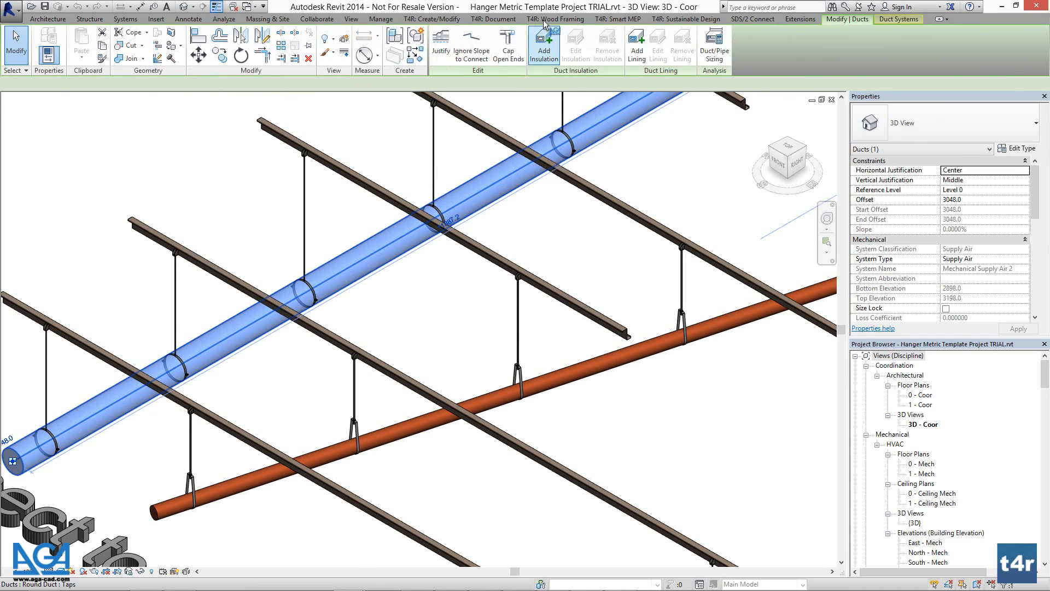
pyautogui.click(618, 19)
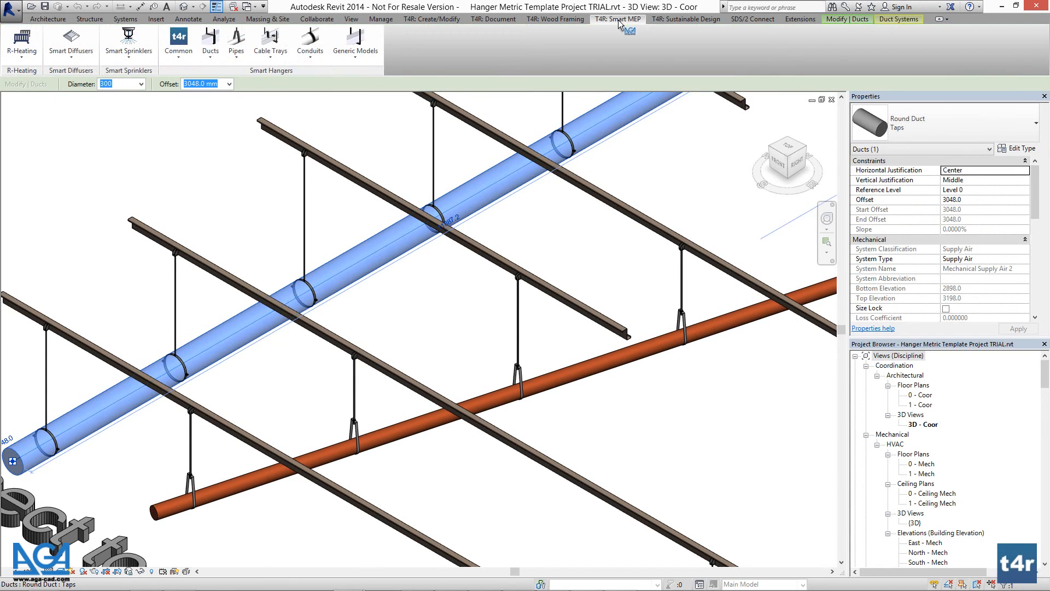
pyautogui.click(184, 56)
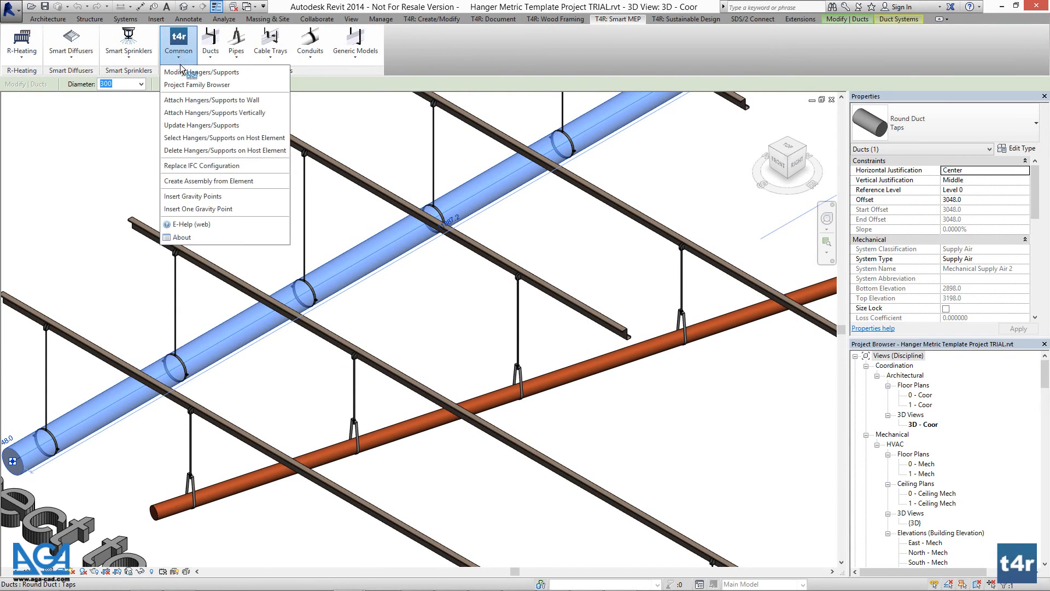
pyautogui.click(191, 160)
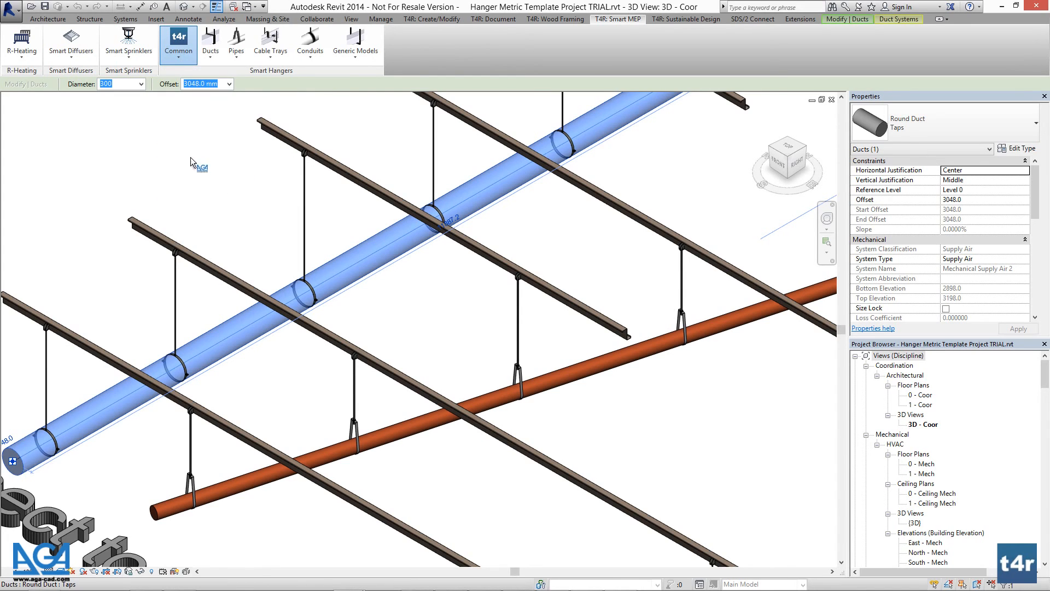
pyautogui.click(372, 298)
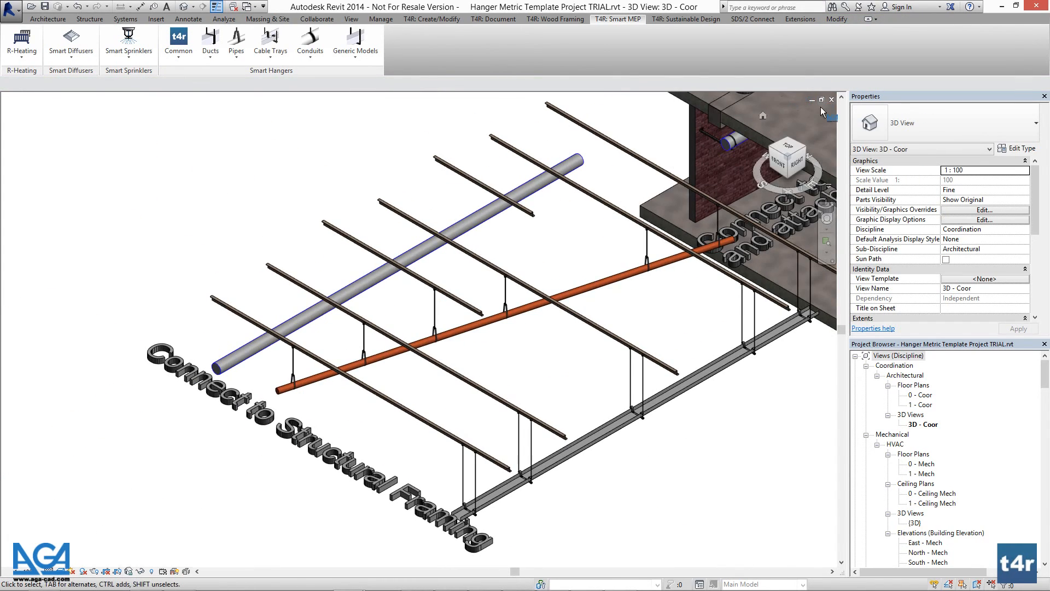
# - Load Family1 into the project, using the existing shared sub-component families for all loading families
pyautogui.click(822, 99)
pyautogui.click(504, 113)
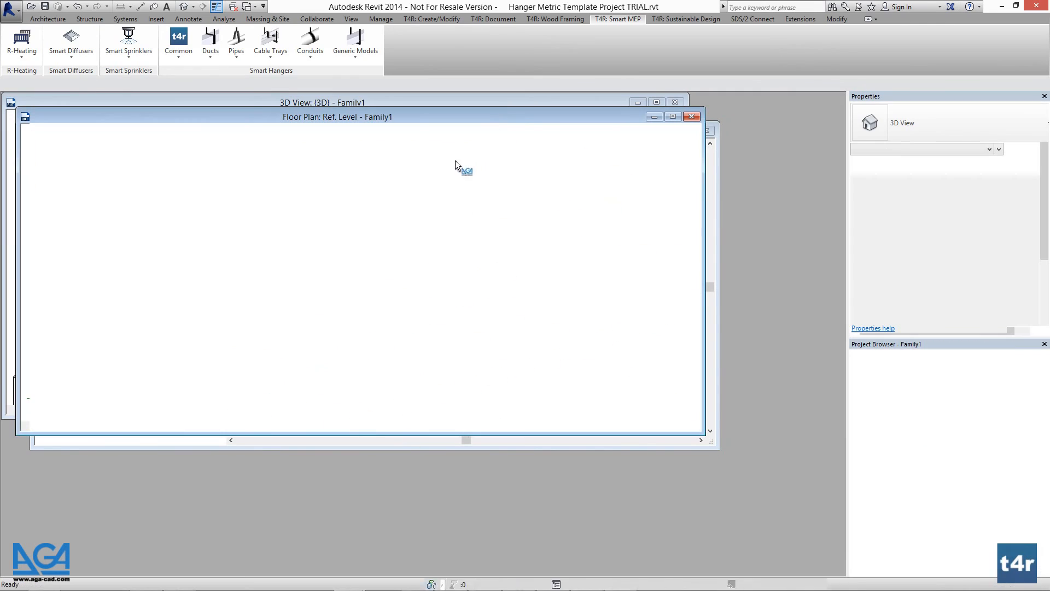
pyautogui.click(379, 52)
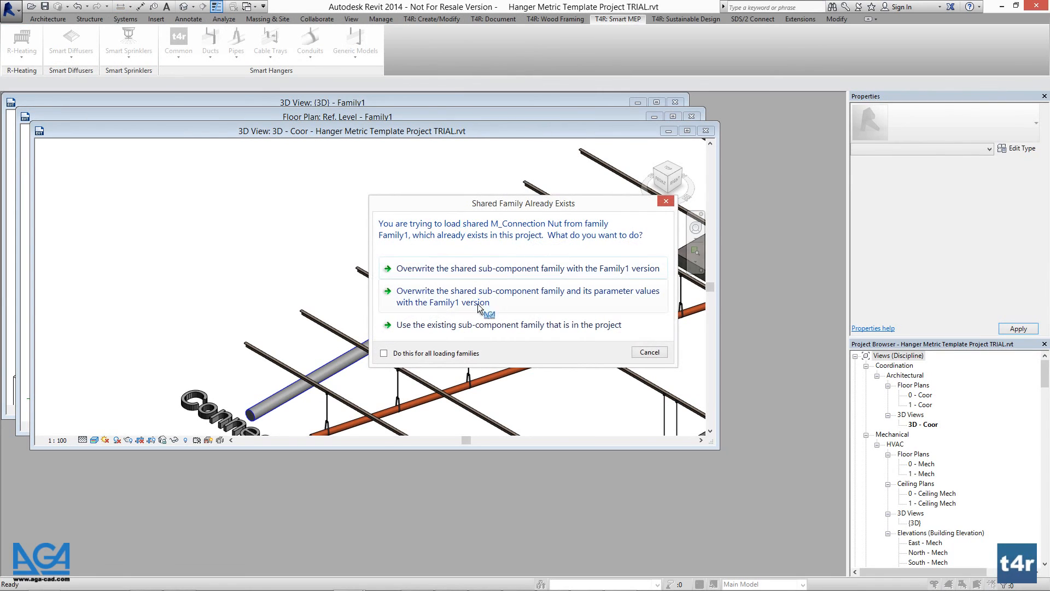
pyautogui.click(411, 353)
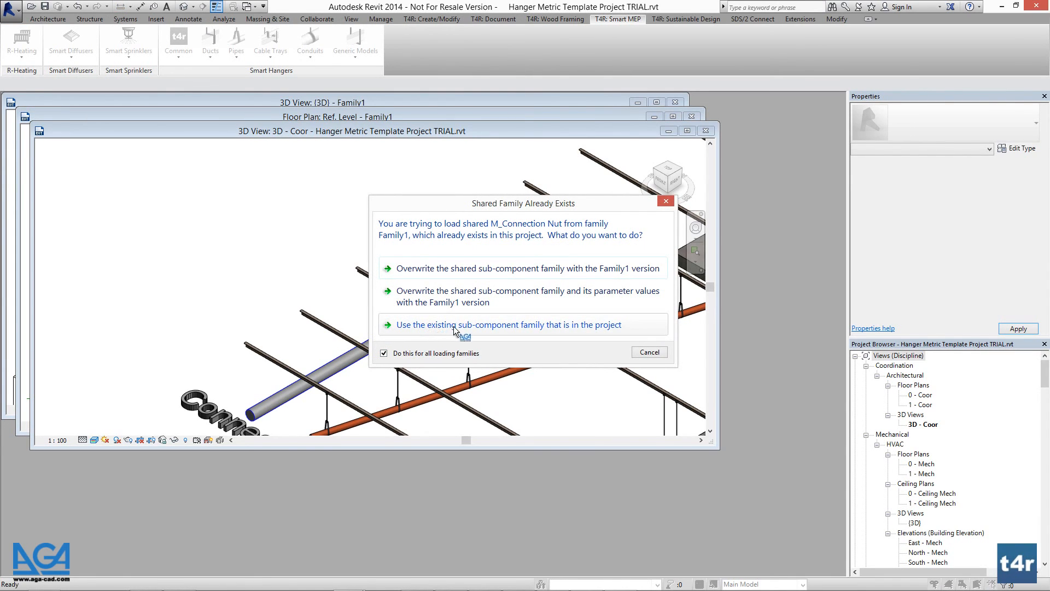
pyautogui.click(515, 326)
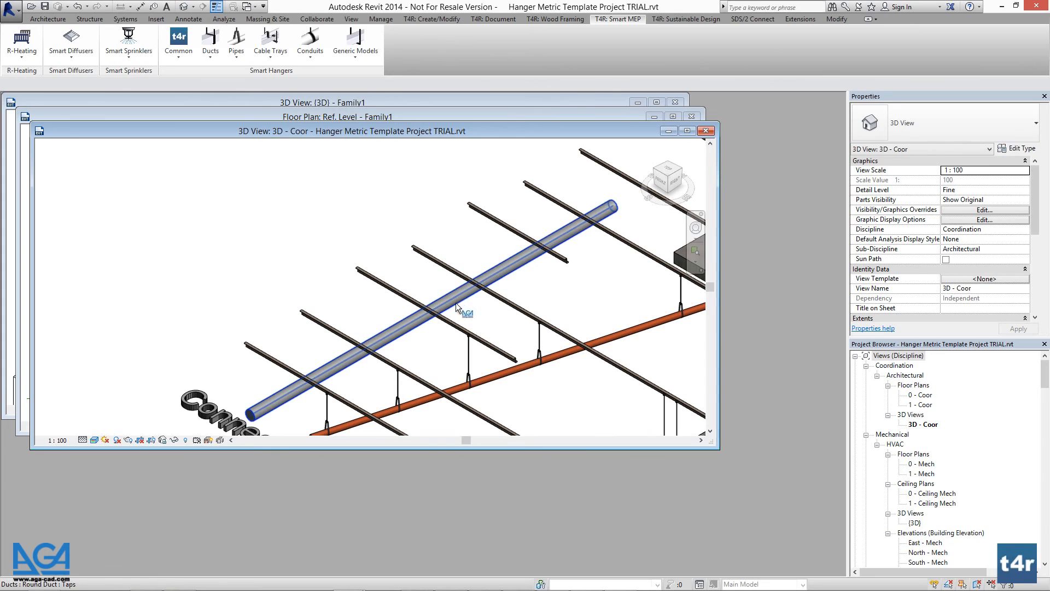
# - Insert Family1 hangers along the round duct with Insert Horizontal Duct Hangers, keeping the preset layout rule
pyautogui.click(456, 303)
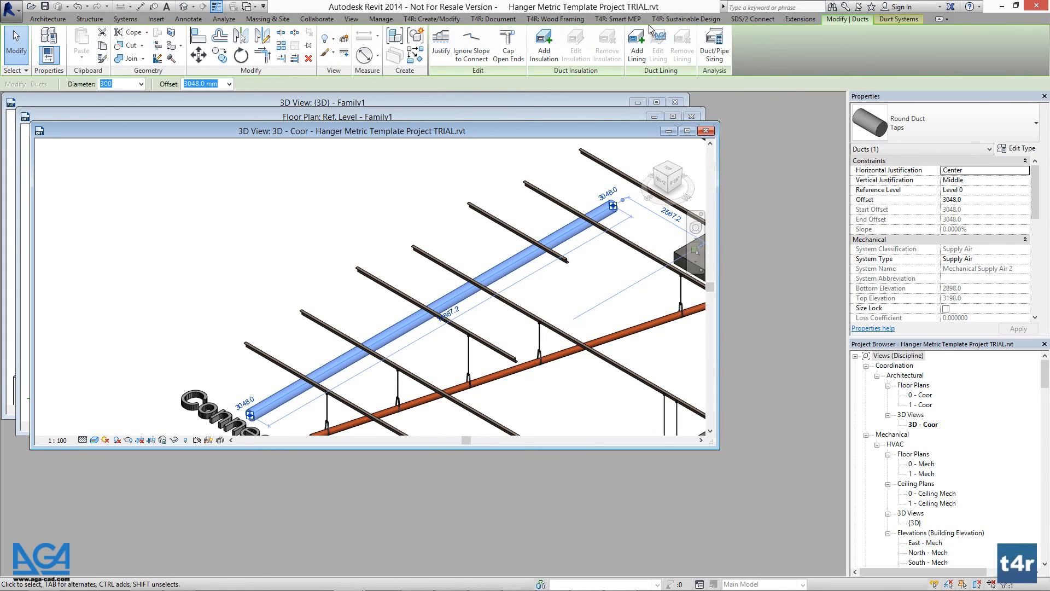
pyautogui.click(618, 19)
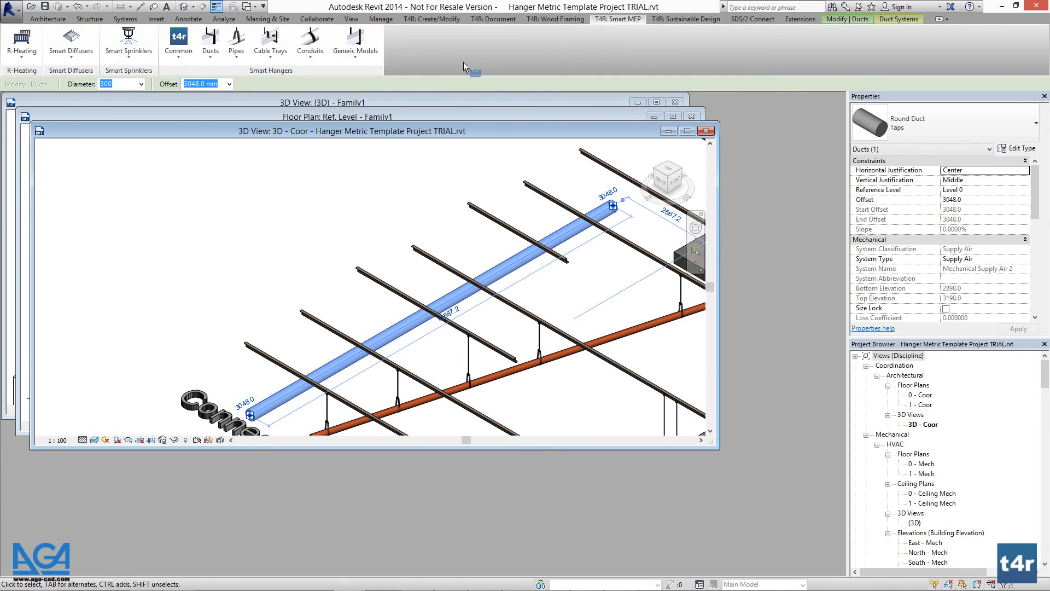
pyautogui.click(204, 51)
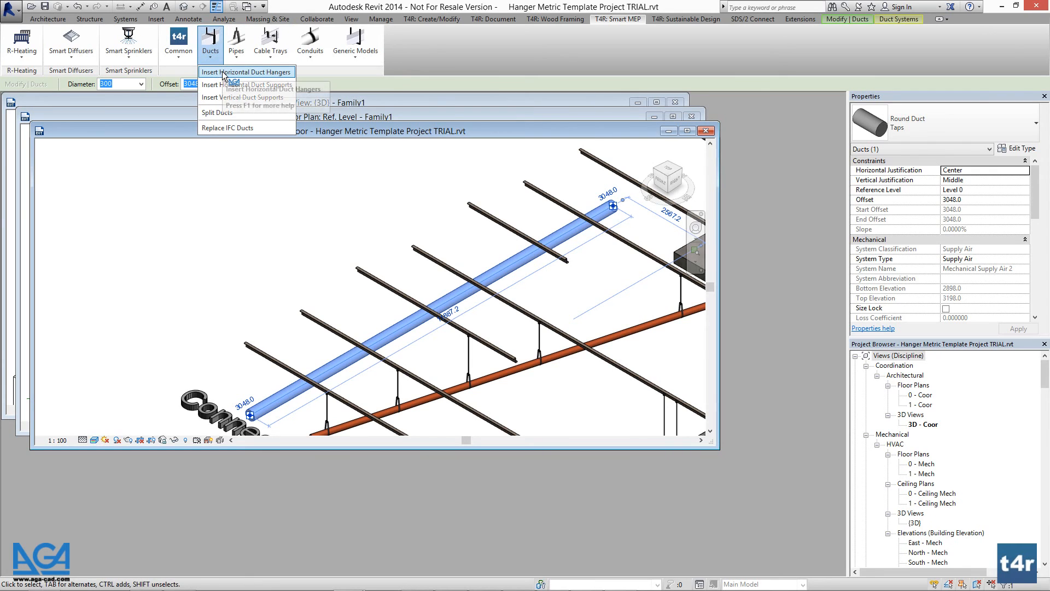
pyautogui.click(223, 71)
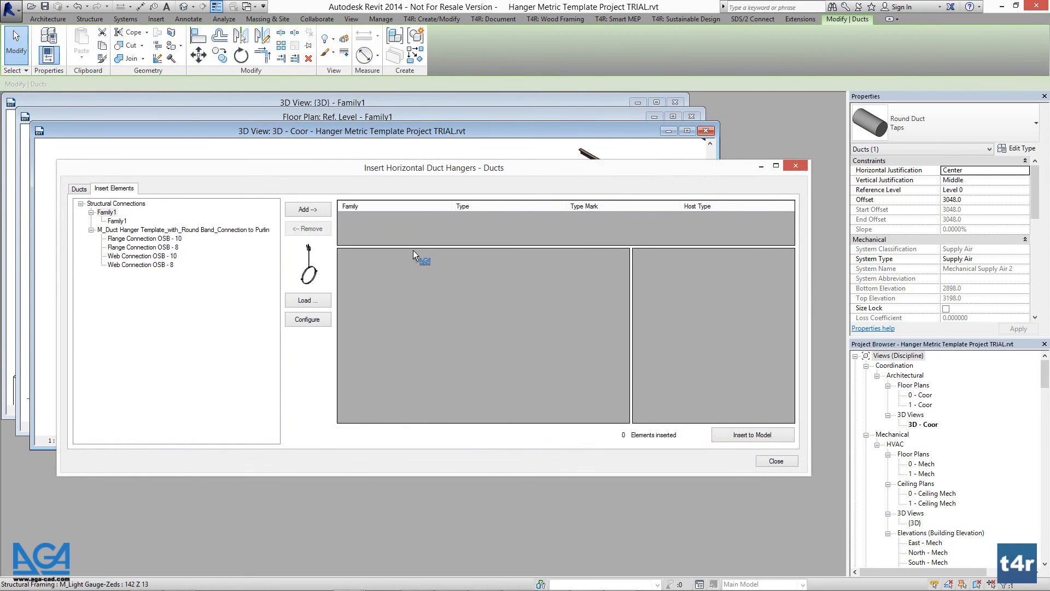
pyautogui.click(113, 221)
pyautogui.moveTo(123, 223); pyautogui.dragTo(305, 212)
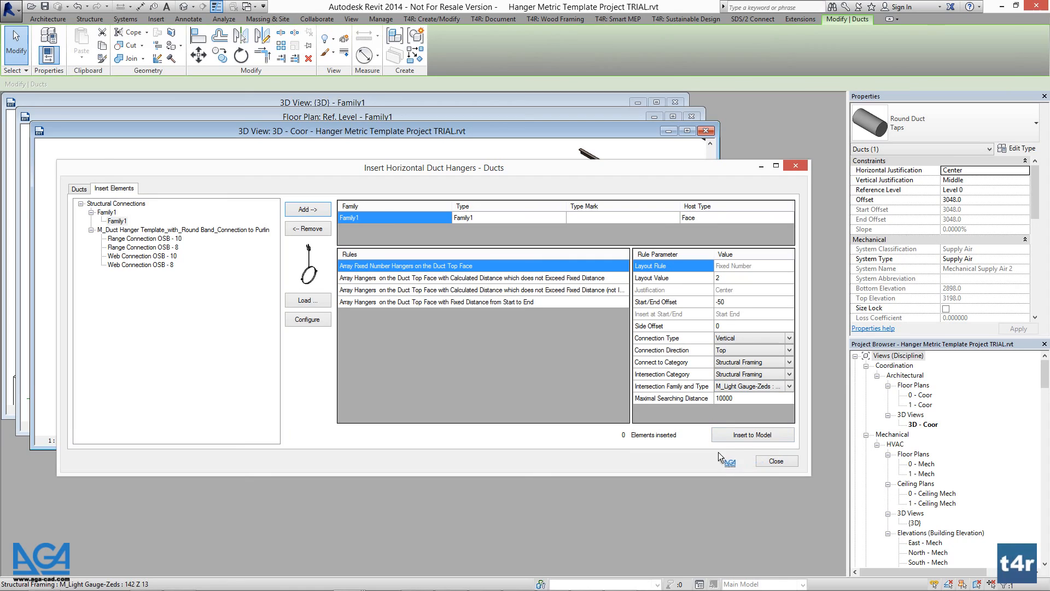
pyautogui.click(751, 434)
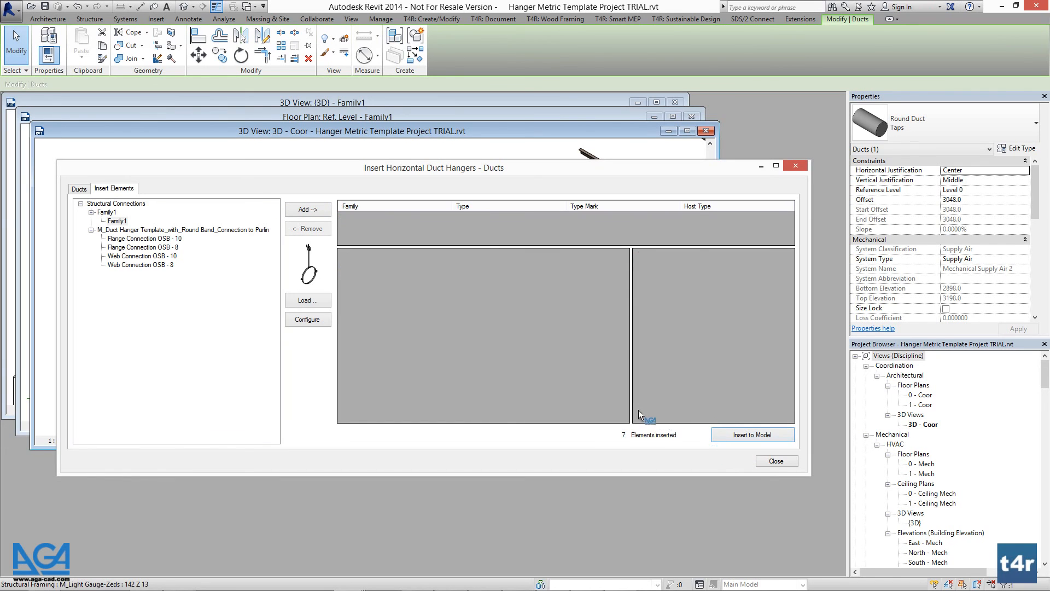
pyautogui.click(775, 461)
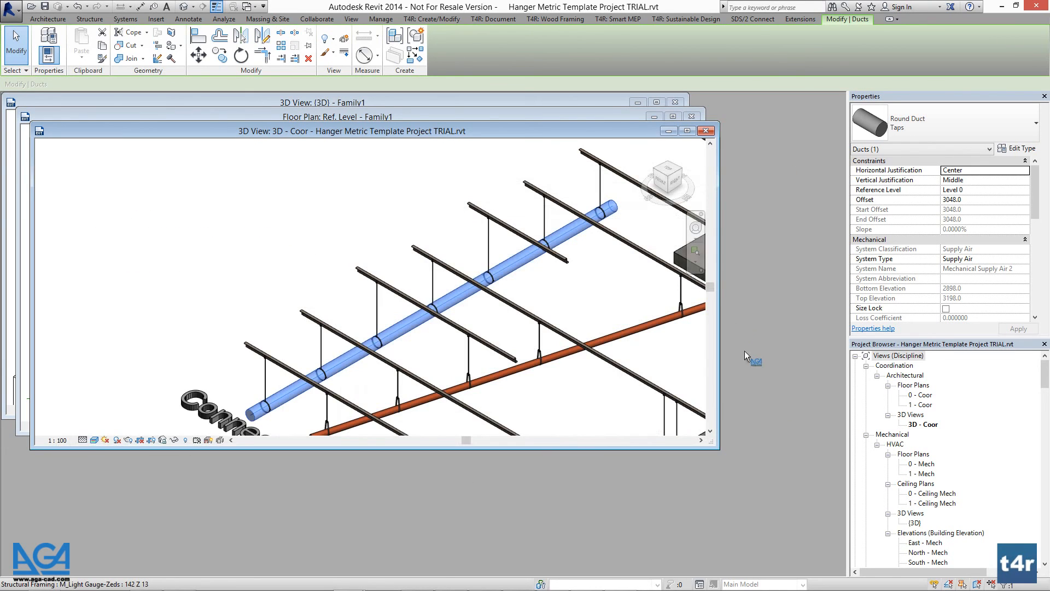
# - Examine the inserted hangers' round bands, rods and their connections to the purlins in the enlarged 3D view
pyautogui.click(687, 132)
pyautogui.scroll(5, 383, 234)
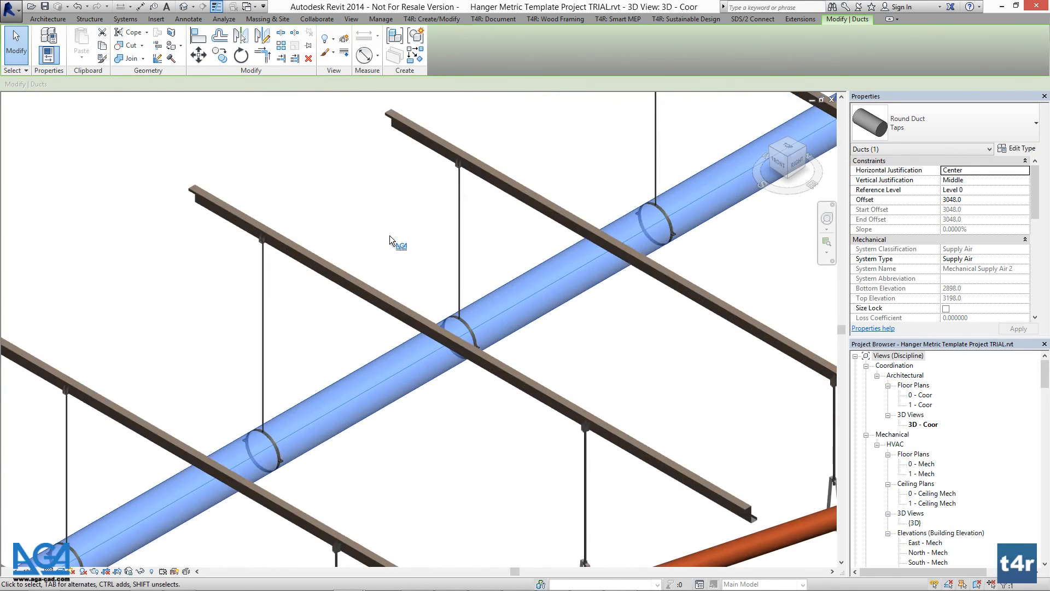
pyautogui.moveTo(355, 298); pyautogui.dragTo(215, 331, button='middle')
pyautogui.scroll(6, 104, 350)
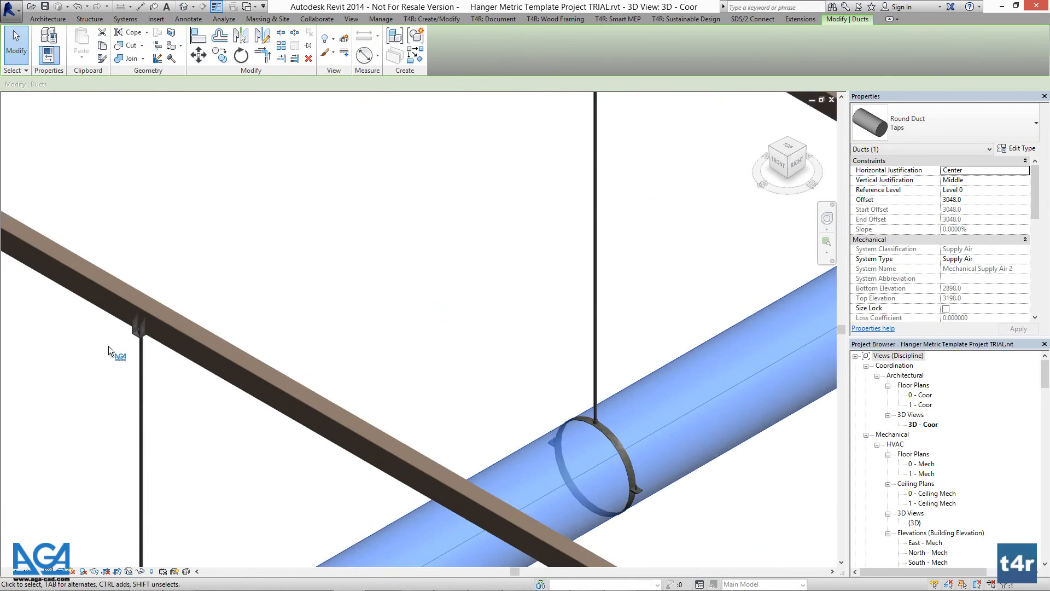
pyautogui.scroll(-6, 178, 329)
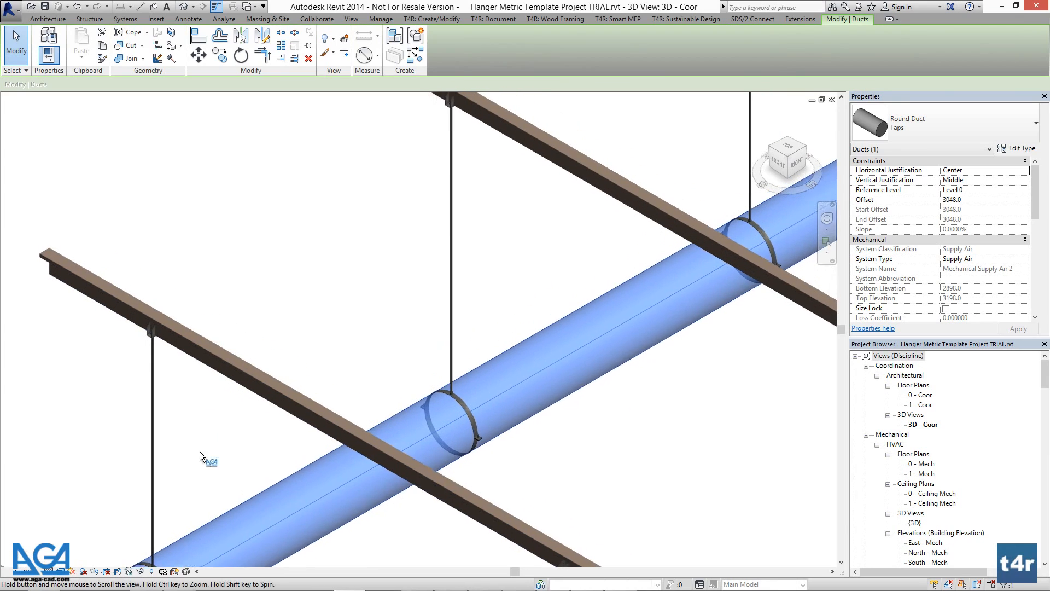
pyautogui.moveTo(421, 221); pyautogui.dragTo(380, 241, button='middle')
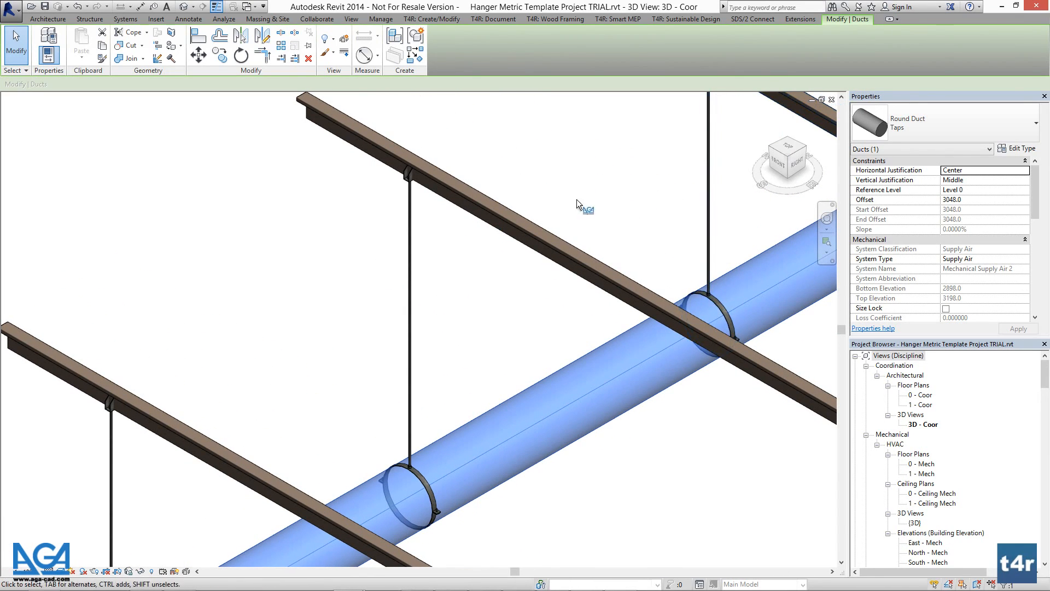
pyautogui.scroll(6, 464, 191)
pyautogui.scroll(-6, 469, 243)
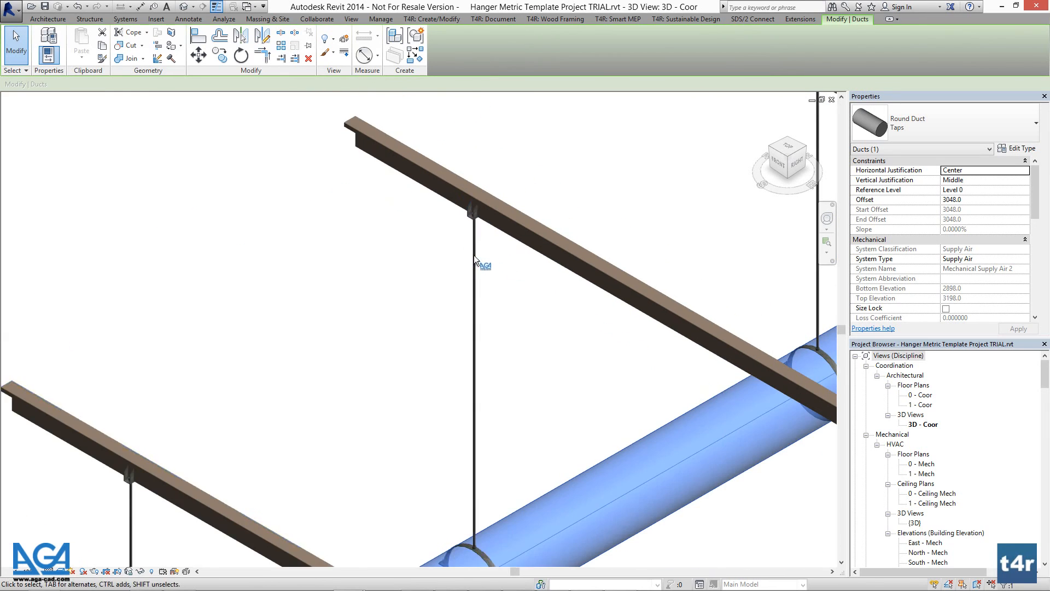
pyautogui.scroll(2, 453, 164)
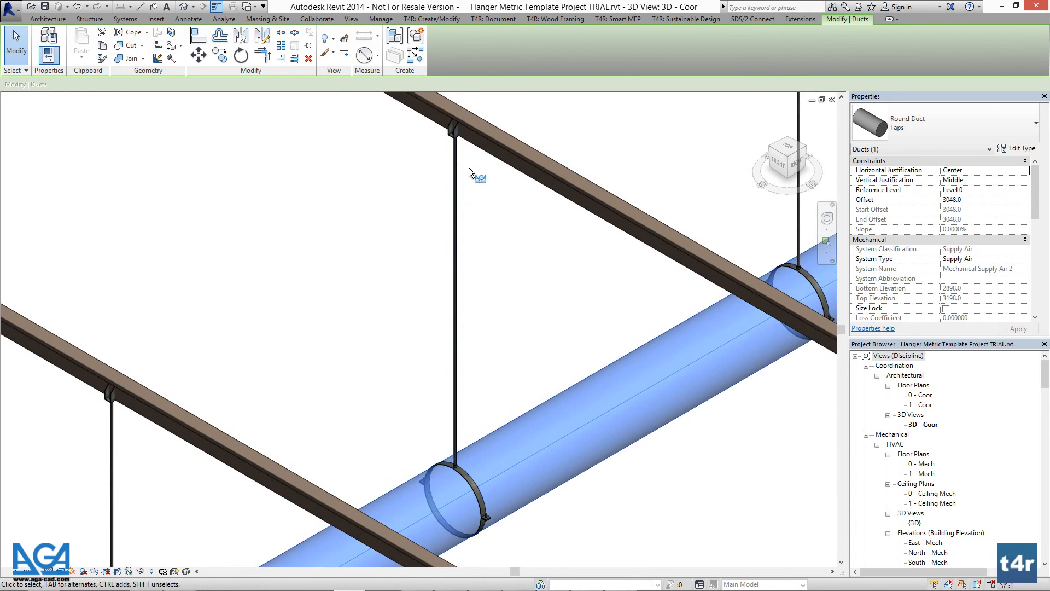
# - Arrange the Family1 Ref. Level floor plan window below the project's 3D - Coor window and activate the 3D view
pyautogui.click(821, 99)
pyautogui.click(429, 116)
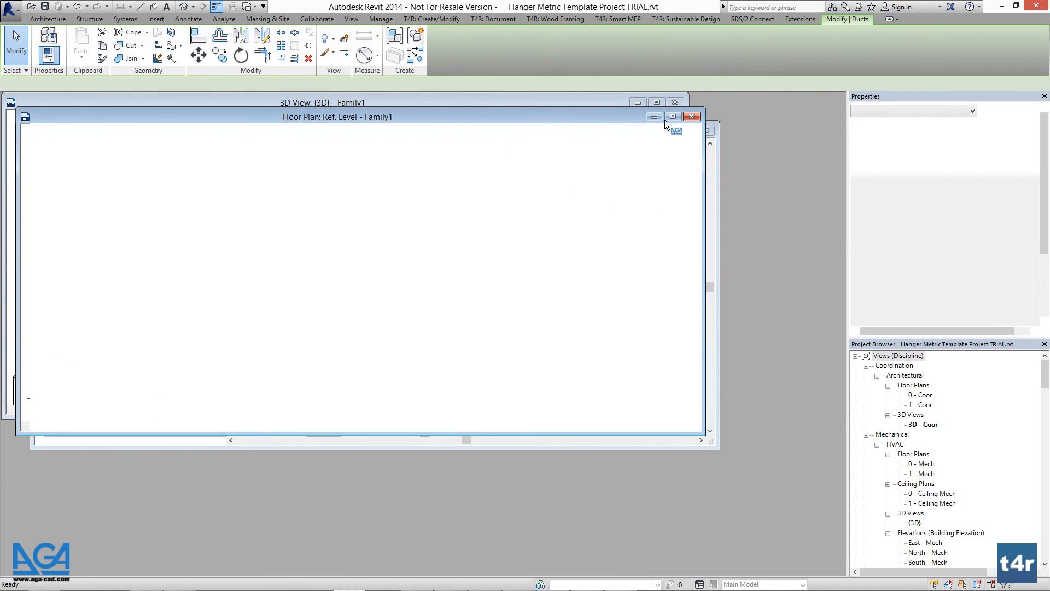
pyautogui.click(673, 116)
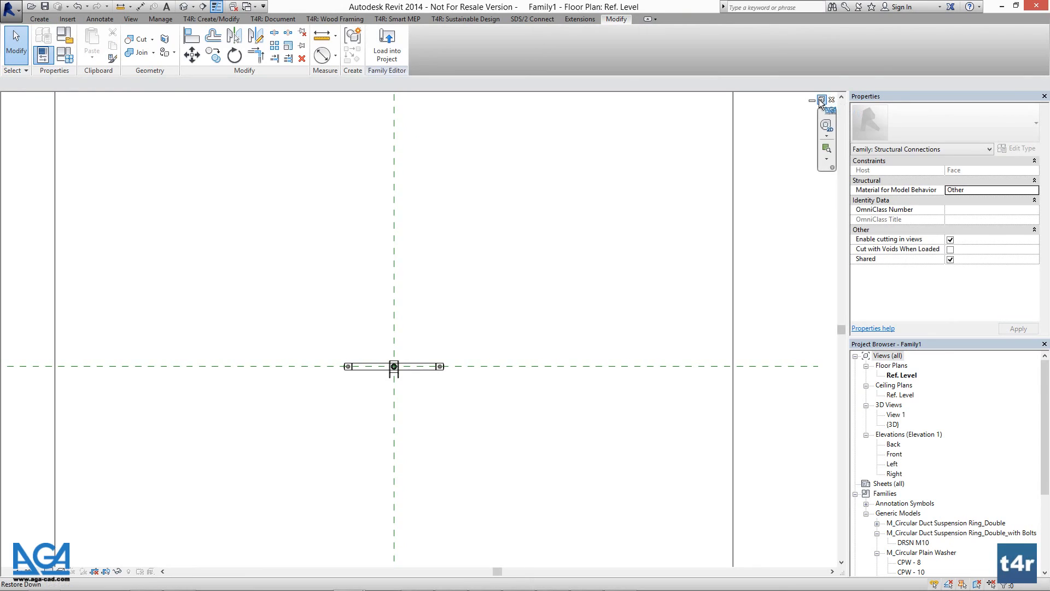
pyautogui.click(822, 99)
pyautogui.moveTo(626, 121); pyautogui.dragTo(634, 226)
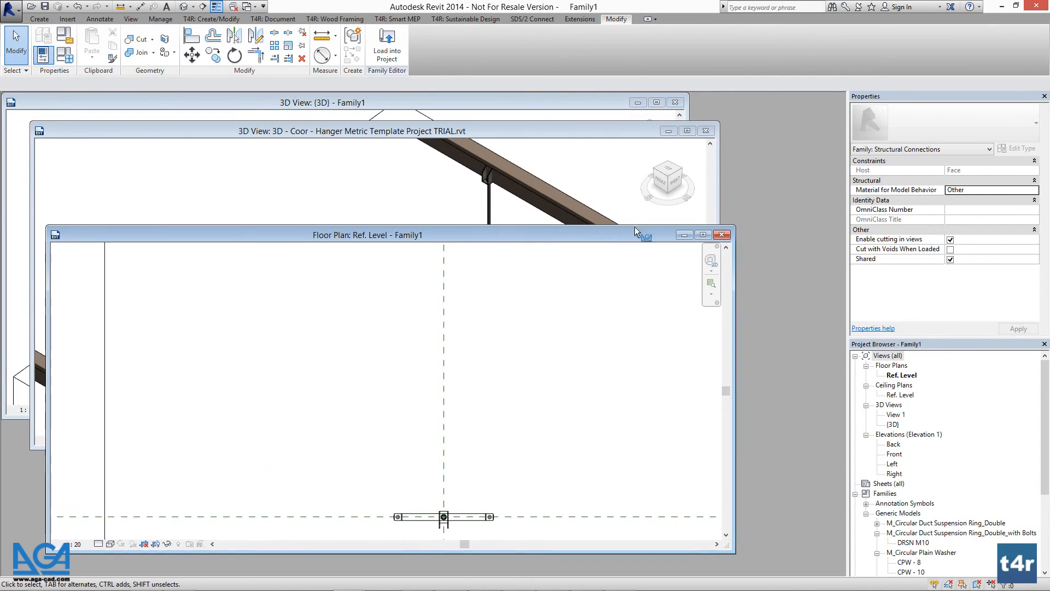
pyautogui.click(518, 128)
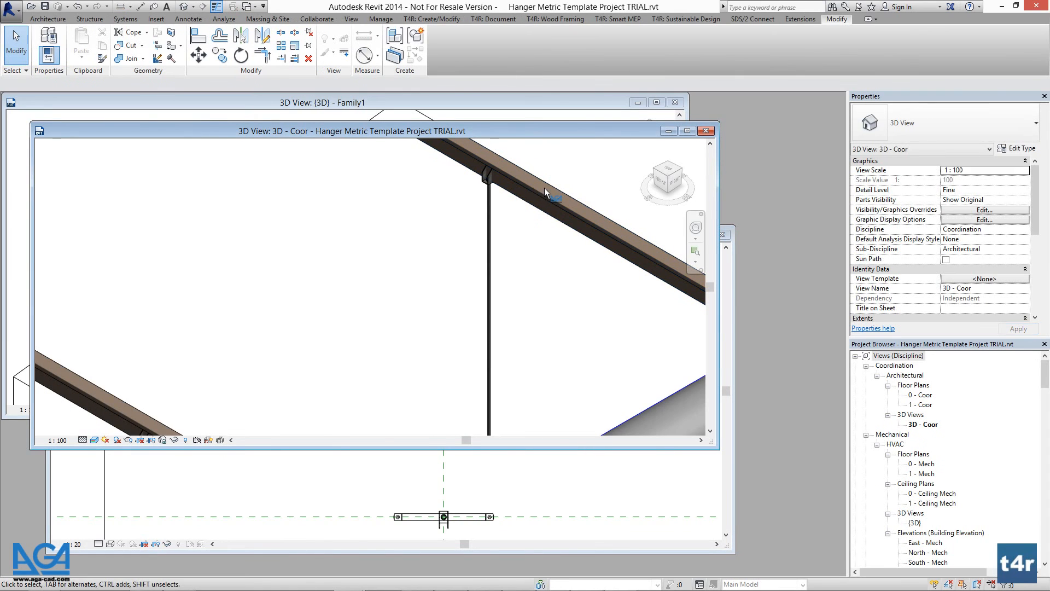
# - Inspect the type properties of the M_Light Gauge-Zeds 142 Z 13 purlin holding the hanger, including its dimension parameters
pyautogui.click(545, 198)
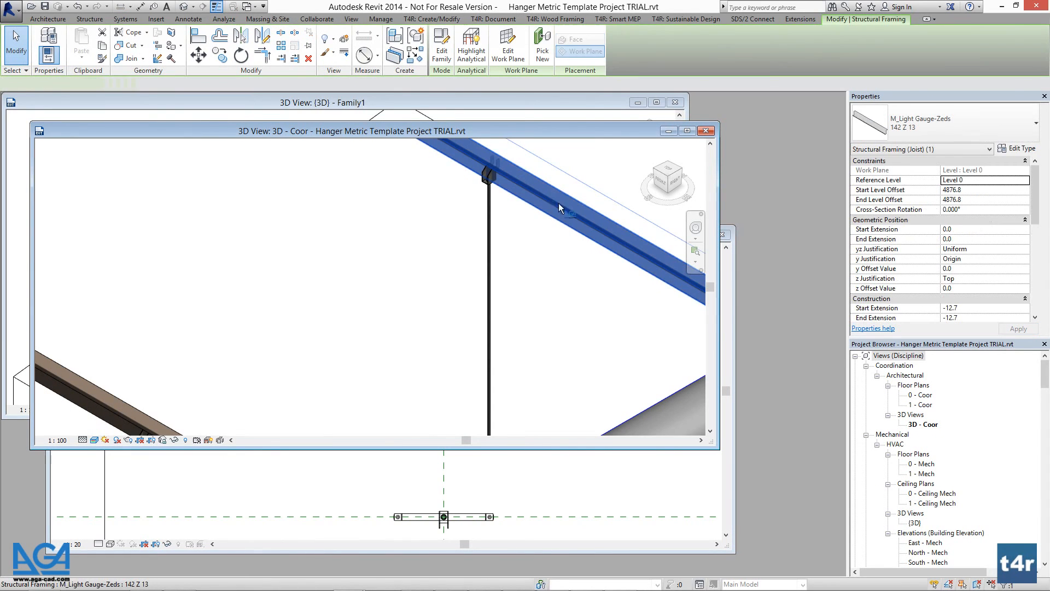
pyautogui.scroll(-1, 558, 282)
pyautogui.moveTo(556, 280); pyautogui.dragTo(488, 298, button='middle')
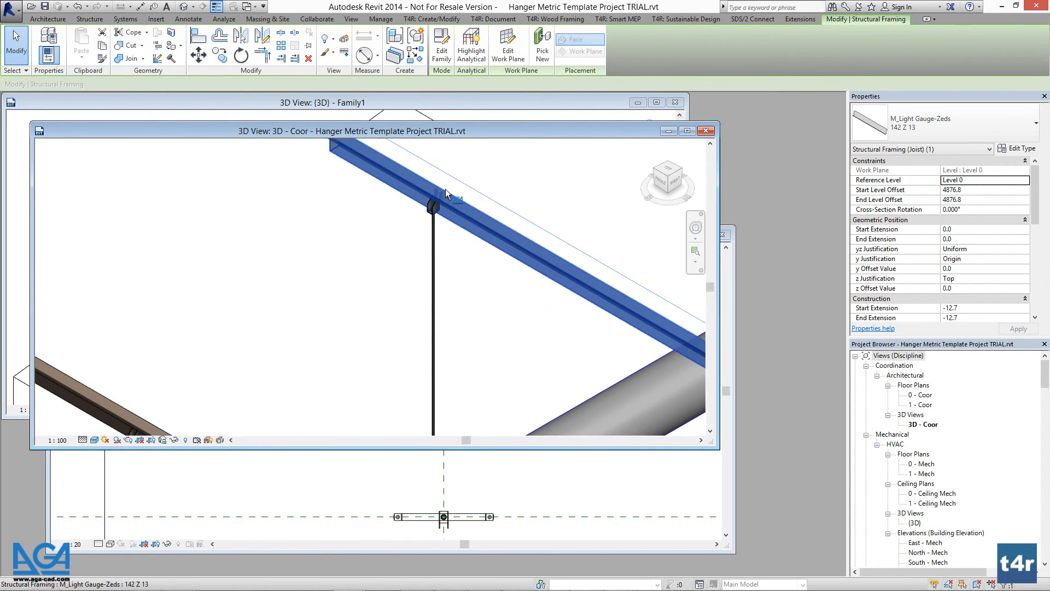
pyautogui.scroll(3, 451, 190)
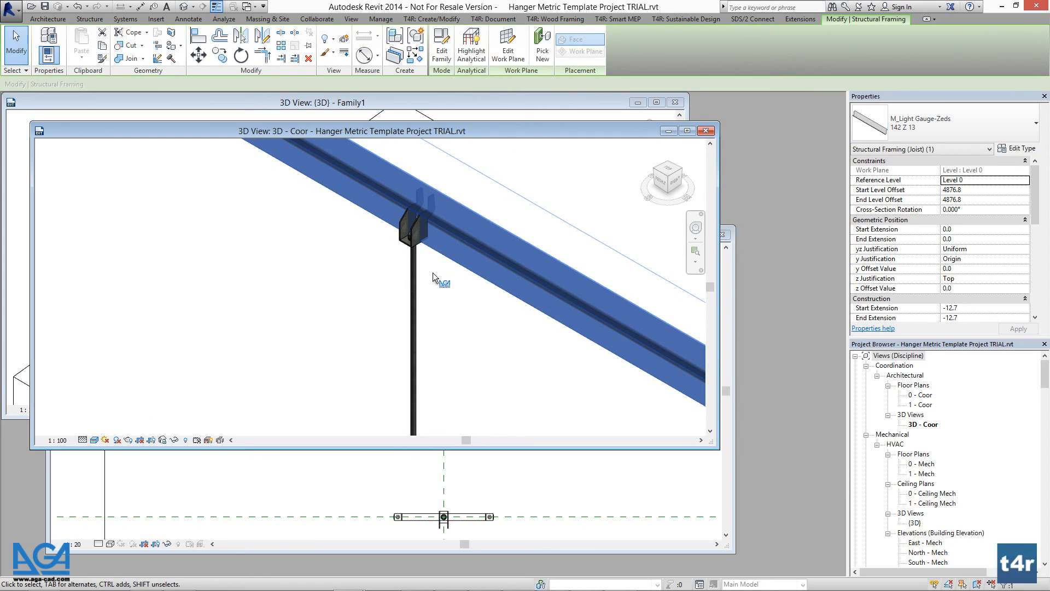
pyautogui.click(941, 308)
pyautogui.click(1018, 149)
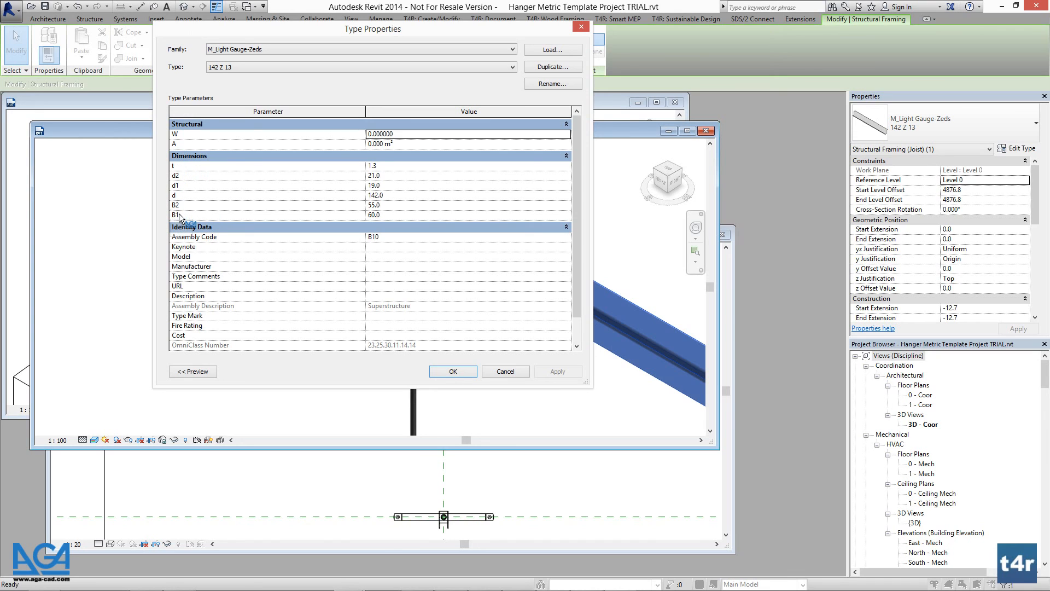
pyautogui.click(503, 372)
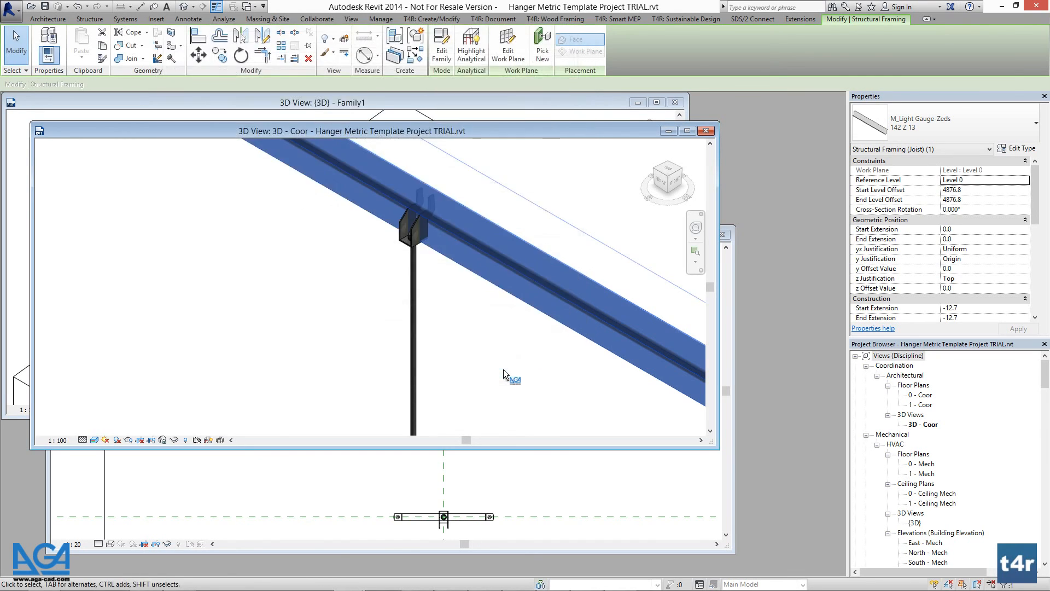
# - Review Family1's parameters and formulas in the Family Types dialog and examine the hanger in the Ref. Level floor plan
pyautogui.click(525, 471)
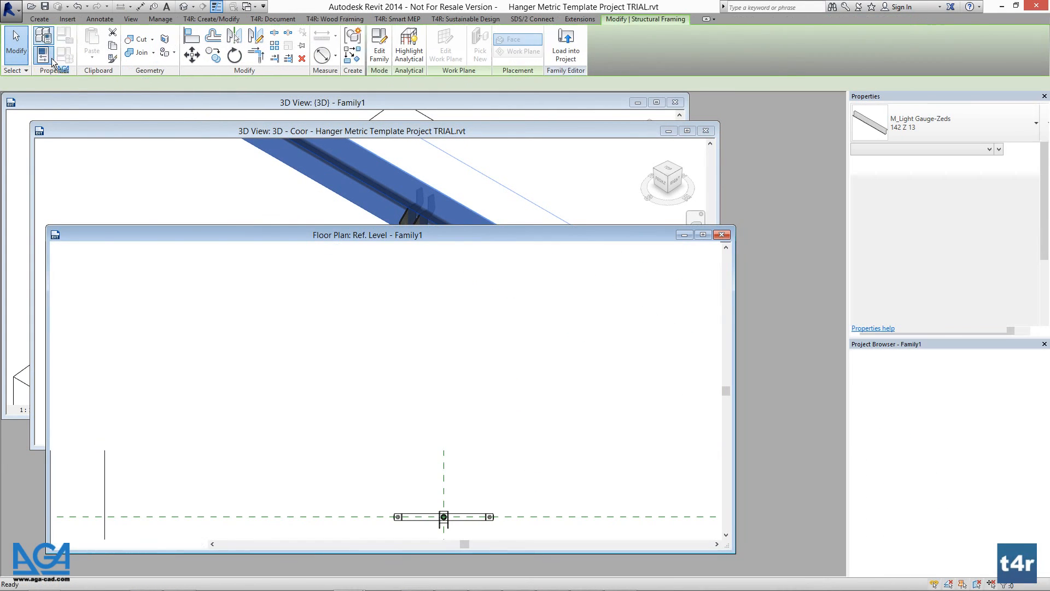
pyautogui.click(43, 56)
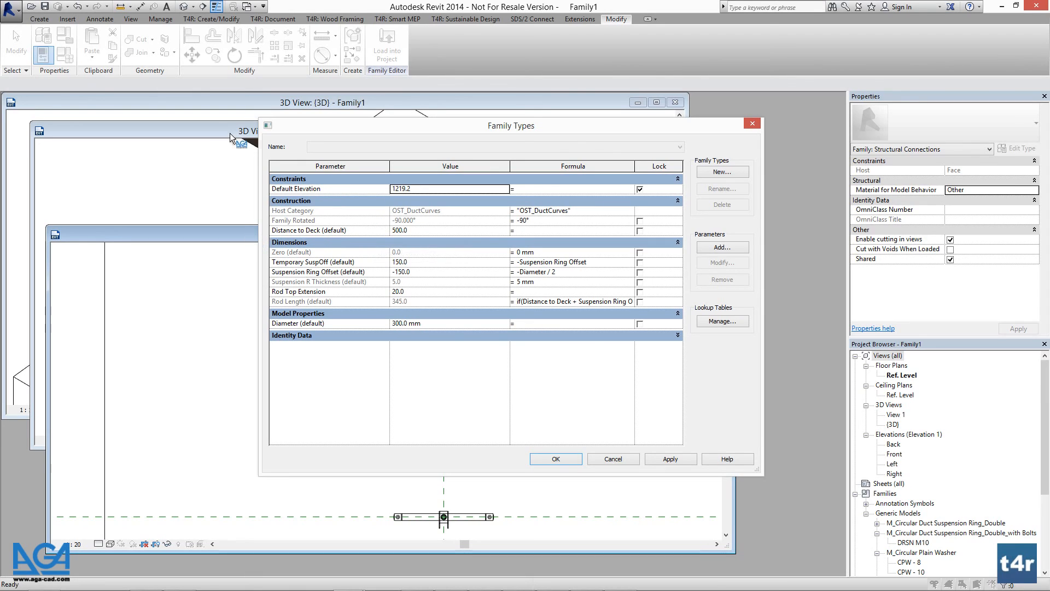
pyautogui.click(606, 462)
pyautogui.moveTo(492, 481); pyautogui.dragTo(462, 408, button='middle')
pyautogui.scroll(4, 440, 449)
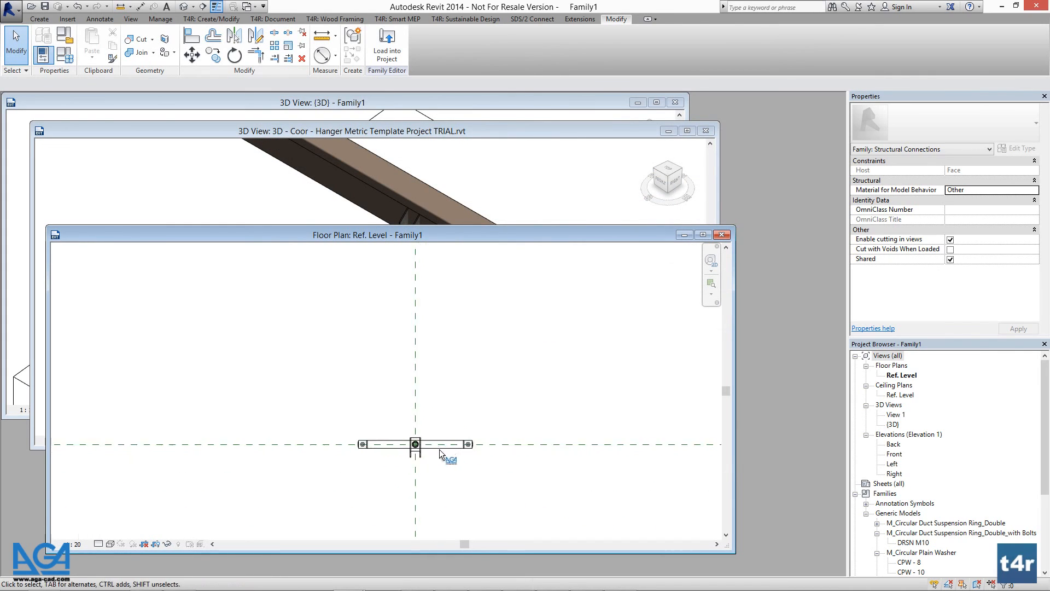
pyautogui.scroll(-3, 527, 441)
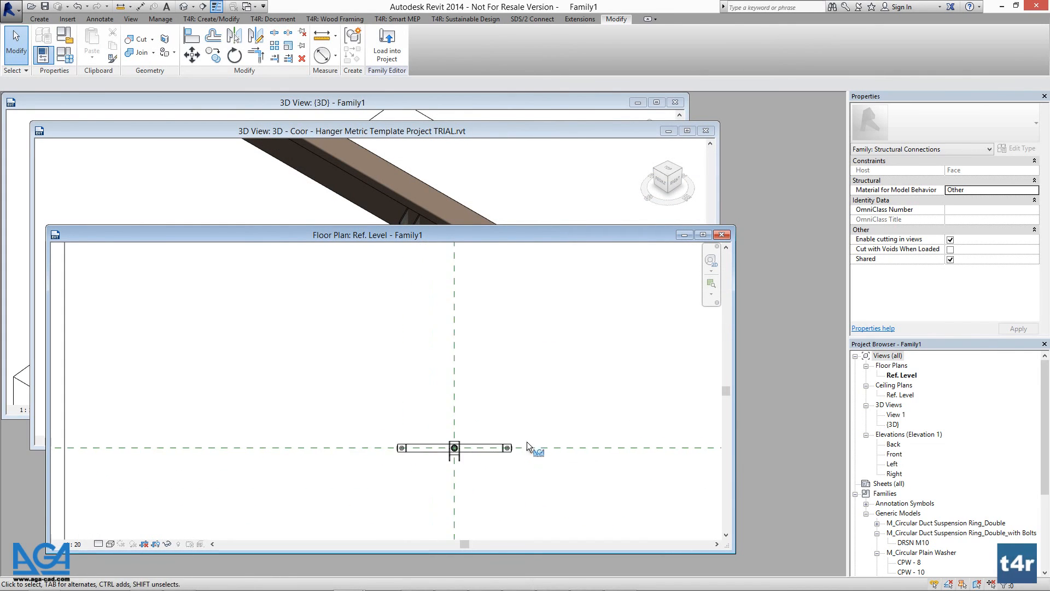
pyautogui.moveTo(527, 442); pyautogui.dragTo(374, 392, button='middle')
# - Inspect the M_Webfix Purlin clip at the hanger's rod end and its fit against the Zed purlin in the project's 3D view
pyautogui.click(365, 189)
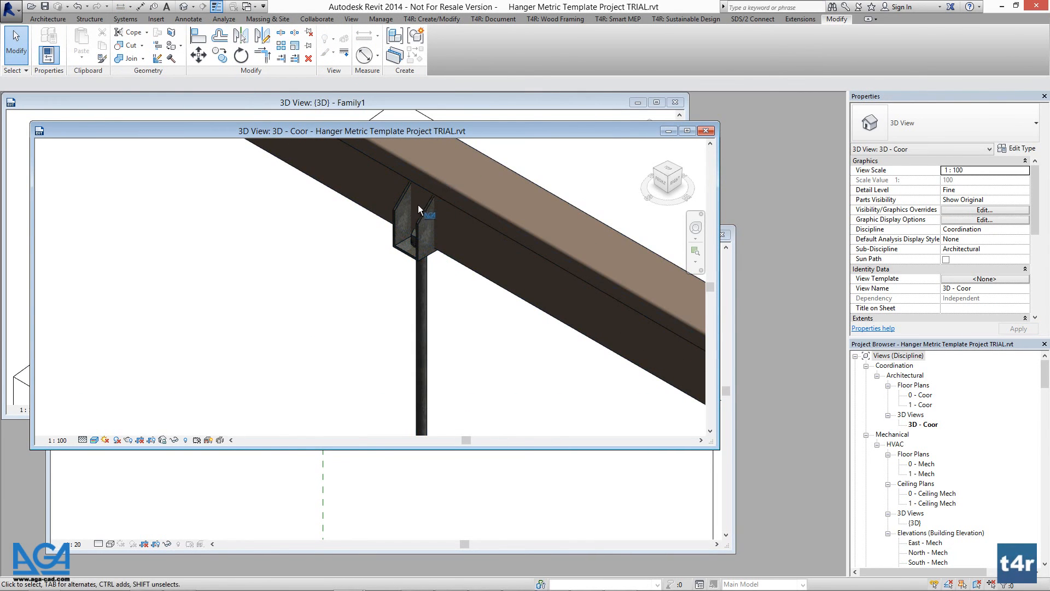
pyautogui.scroll(2, 423, 214)
pyautogui.click(420, 275)
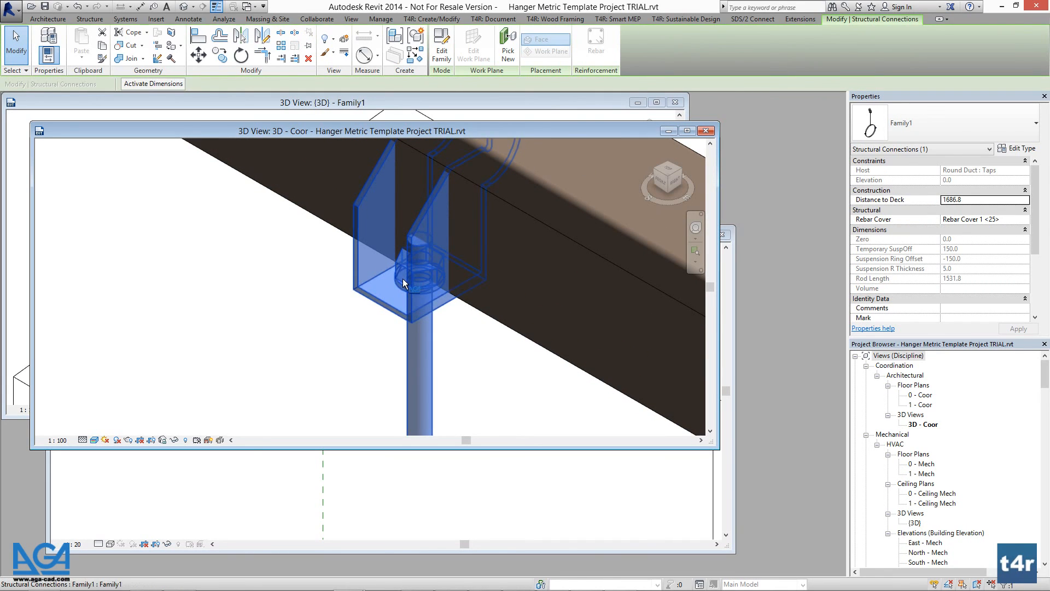
pyautogui.click(306, 296)
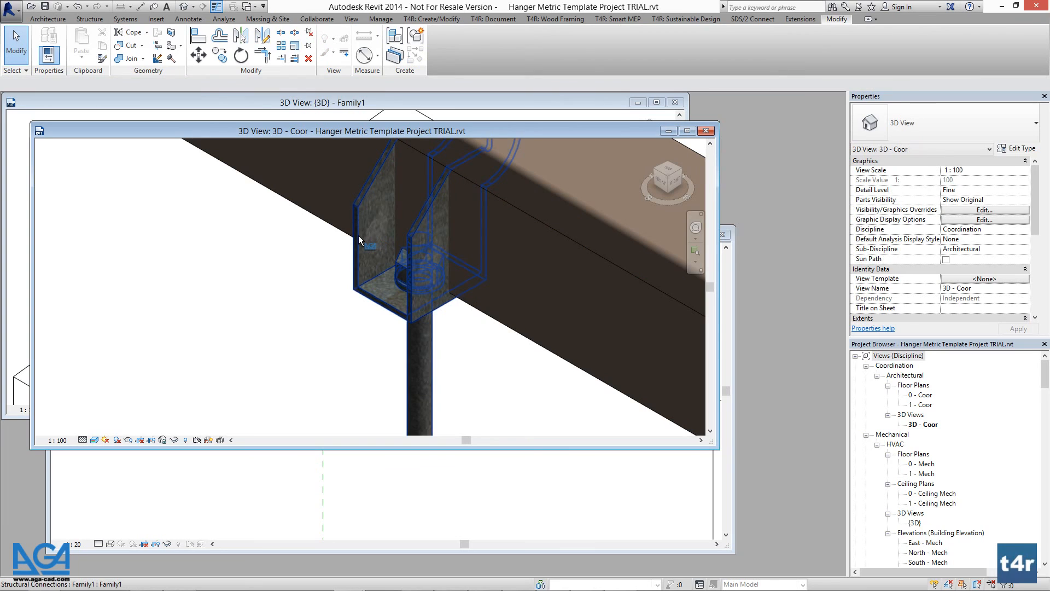
pyautogui.click(359, 236)
pyautogui.keyDown('shift'); pyautogui.moveTo(346, 331); pyautogui.dragTo(487, 228, button='middle'); pyautogui.keyUp('shift')
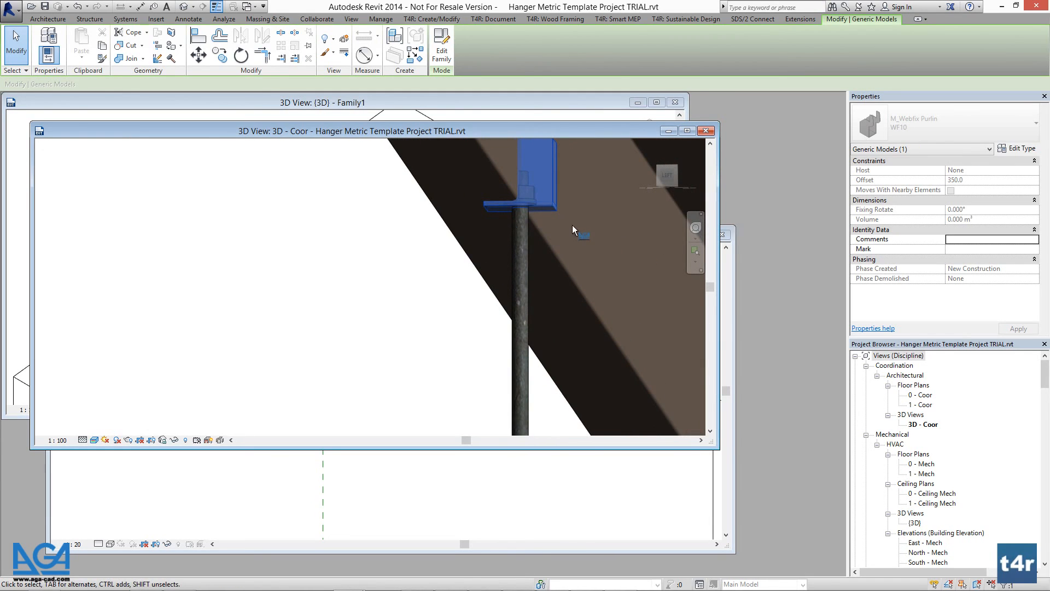
pyautogui.keyDown('shift'); pyautogui.moveTo(494, 301); pyautogui.dragTo(466, 453, button='middle'); pyautogui.keyUp('shift')
# - Draw a horizontal reference plane just above the Center (Front/Back) plane in Family1's maximized Ref. Level plan, extending past both ends of the hanger
pyautogui.click(481, 478)
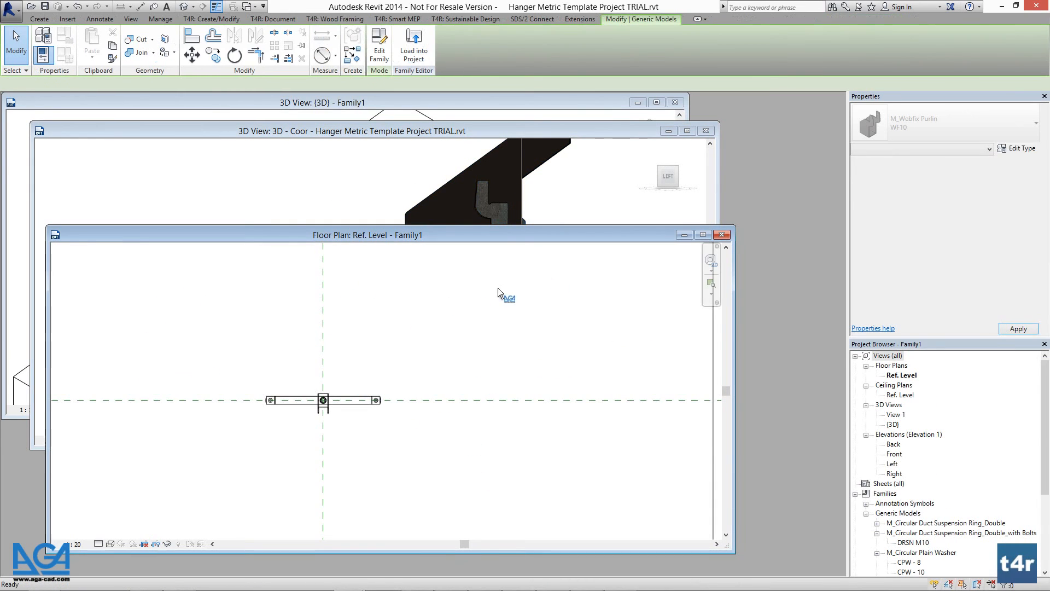
pyautogui.click(702, 234)
pyautogui.moveTo(472, 322); pyautogui.dragTo(651, 395, button='middle')
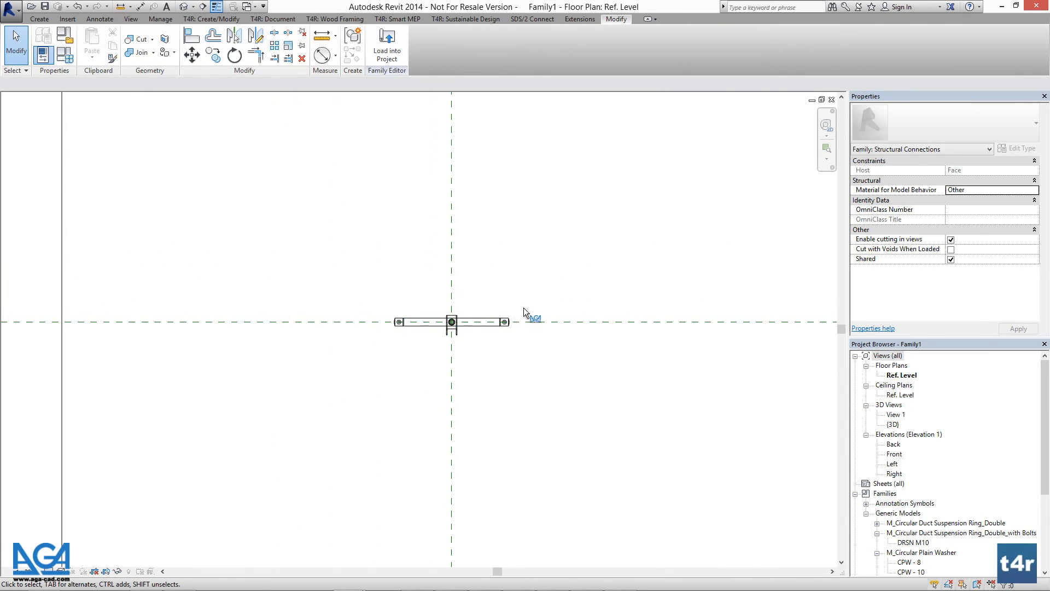
pyautogui.scroll(2, 452, 321)
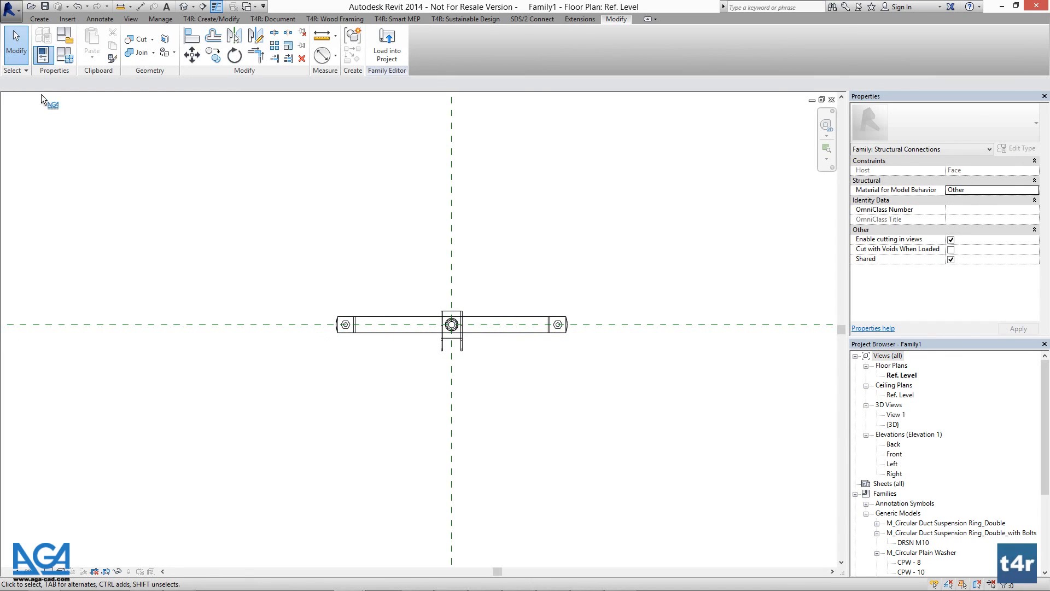
pyautogui.click(39, 19)
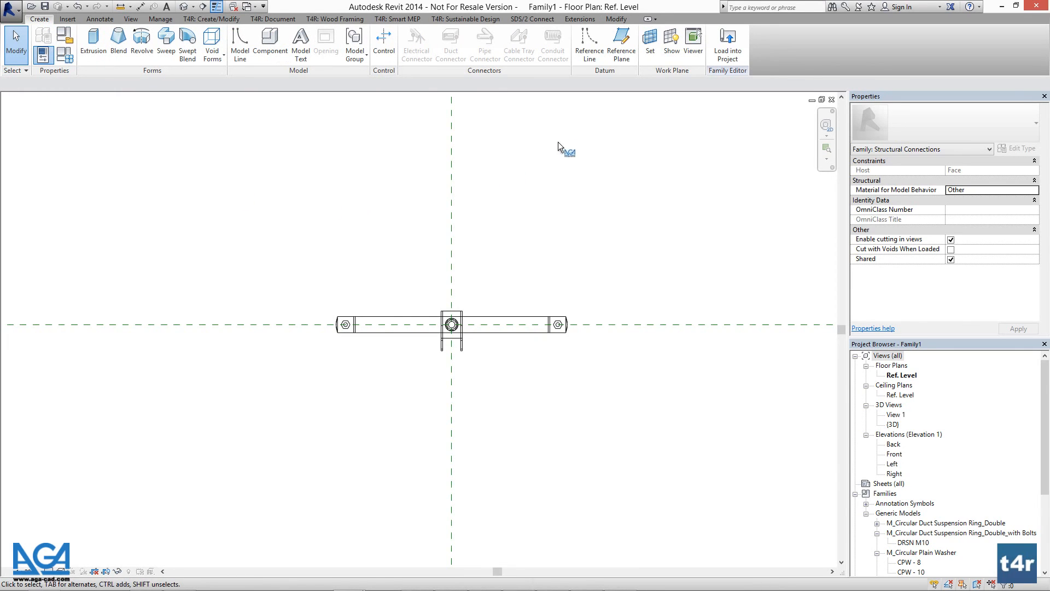
pyautogui.click(625, 58)
pyautogui.click(224, 317)
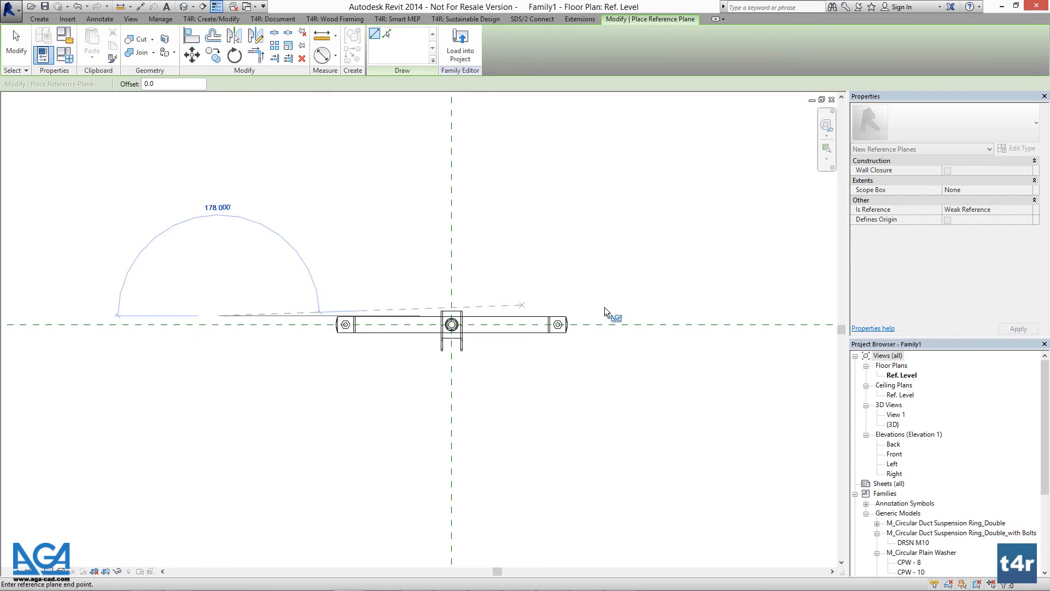
pyautogui.click(766, 315)
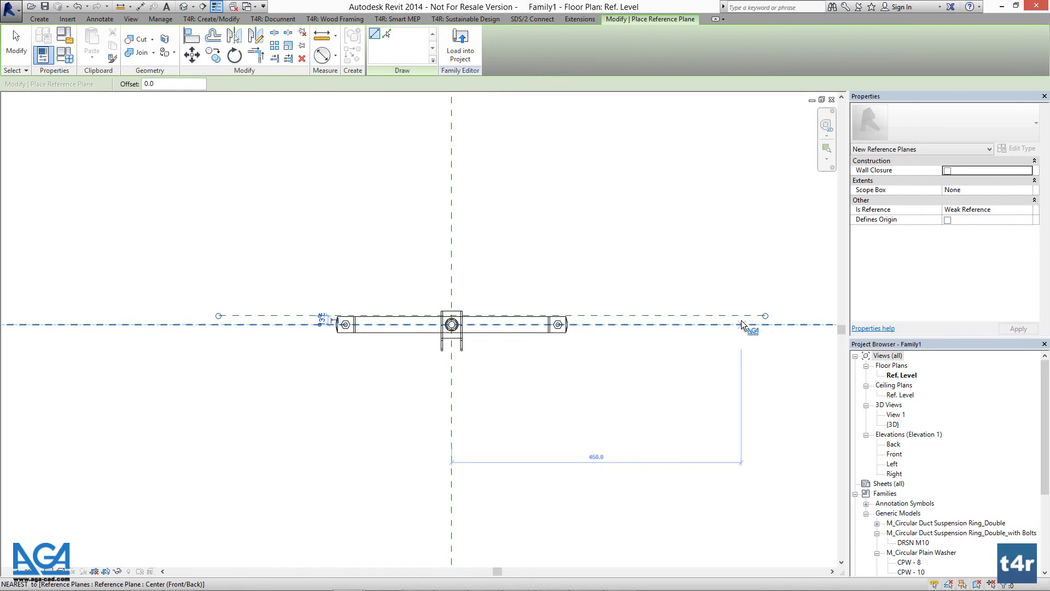
pyautogui.press('Escape')
pyautogui.press('Escape')
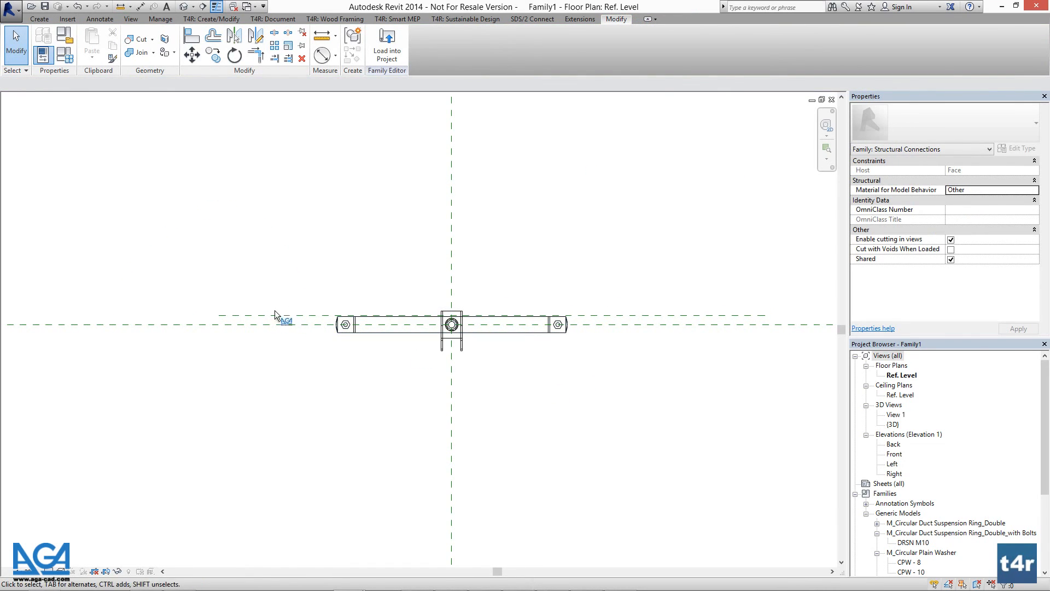
# - Examine the new reference plane against the purlin clip in plan, and return to the project's 3D - Coor view in its separate window
pyautogui.scroll(2, 275, 325)
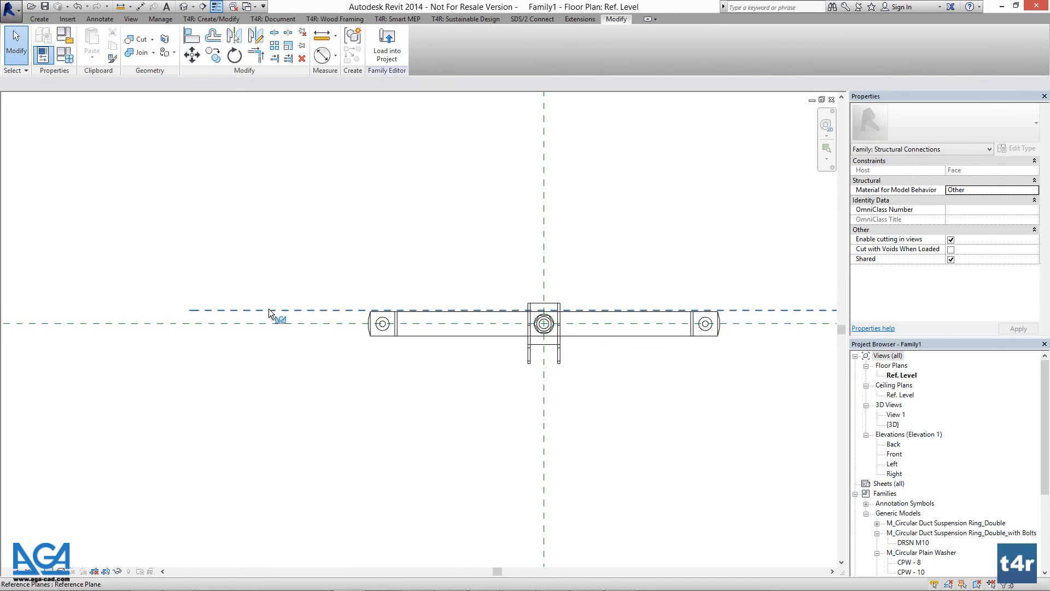
pyautogui.scroll(-2, 270, 321)
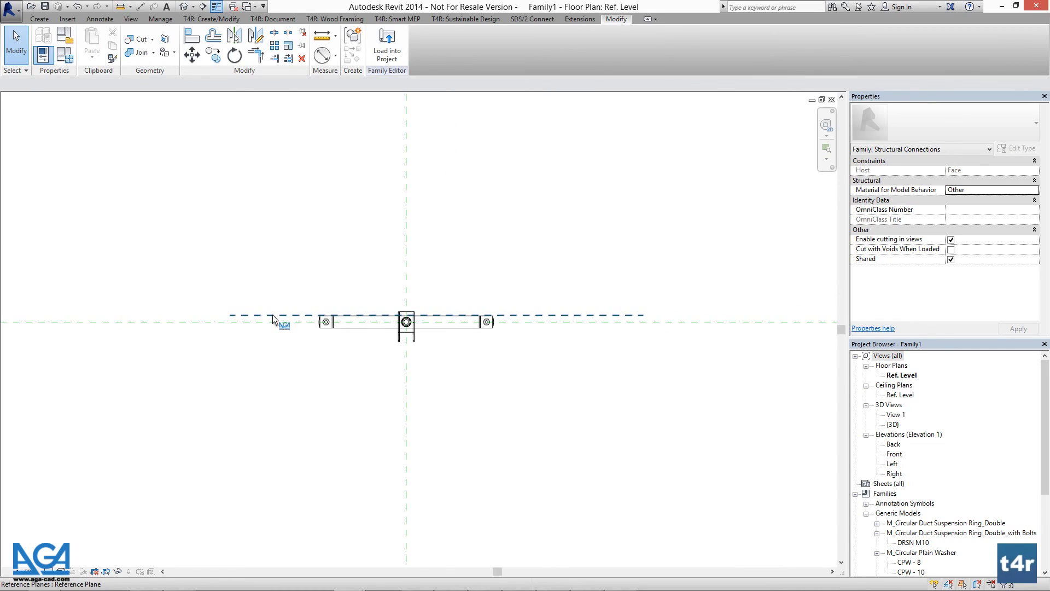
pyautogui.scroll(2, 348, 323)
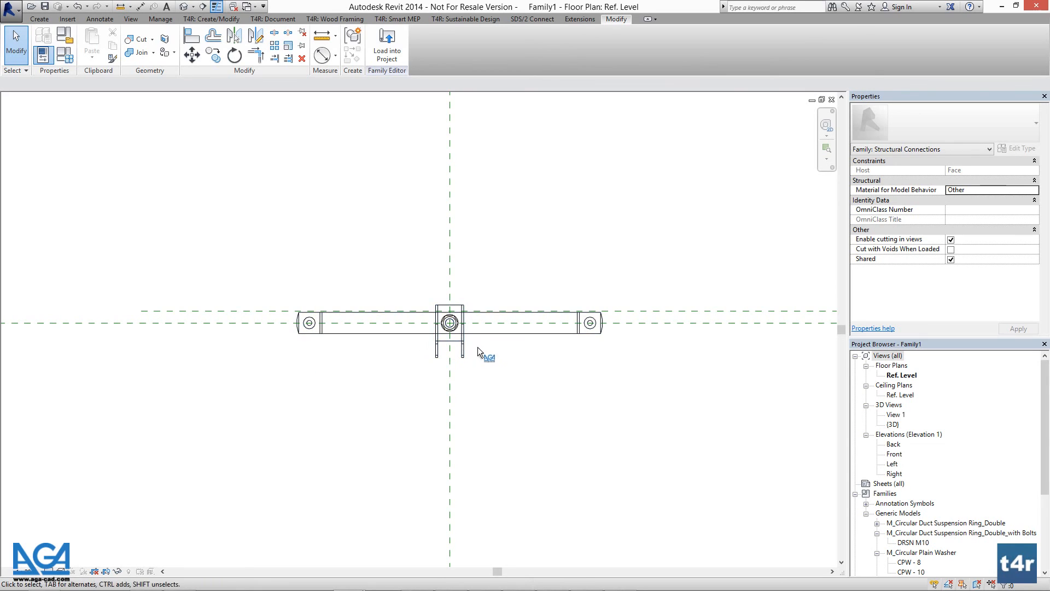
pyautogui.scroll(2, 461, 358)
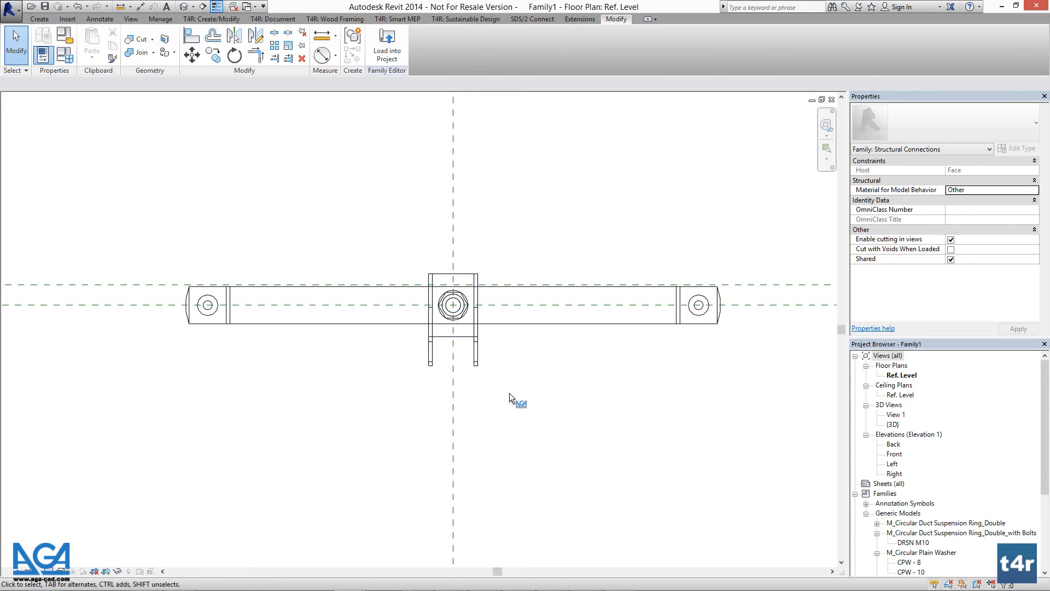
pyautogui.scroll(-2, 498, 380)
pyautogui.moveTo(498, 380); pyautogui.dragTo(451, 377, button='middle')
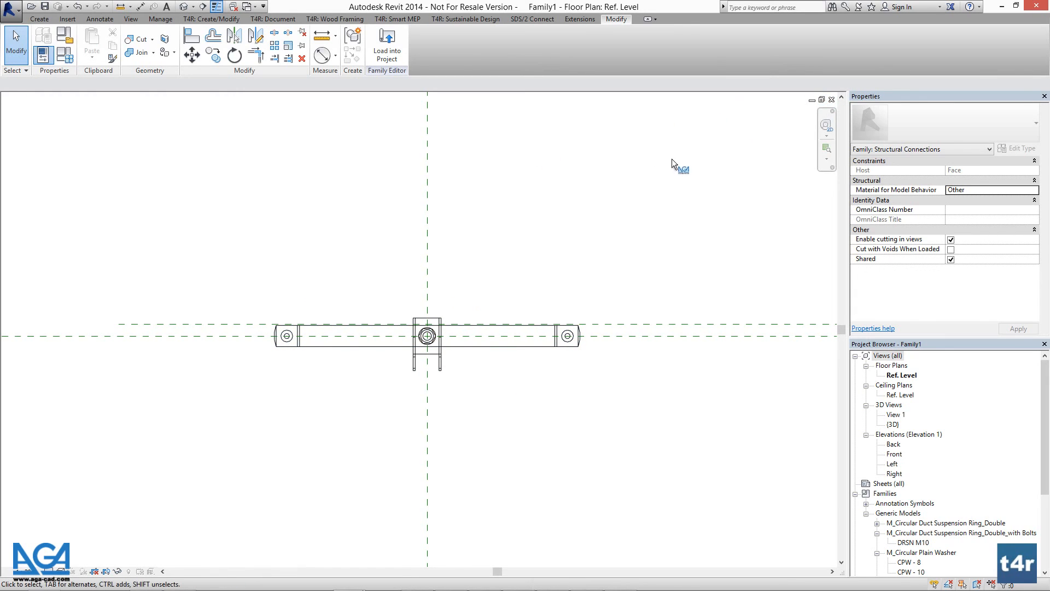
pyautogui.scroll(-3, 582, 221)
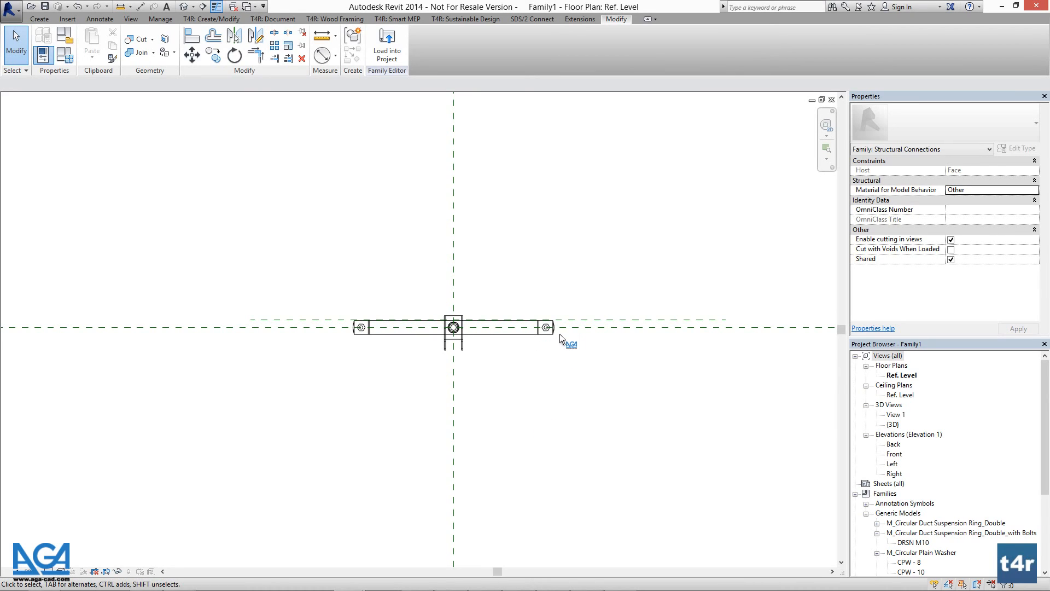
pyautogui.click(822, 99)
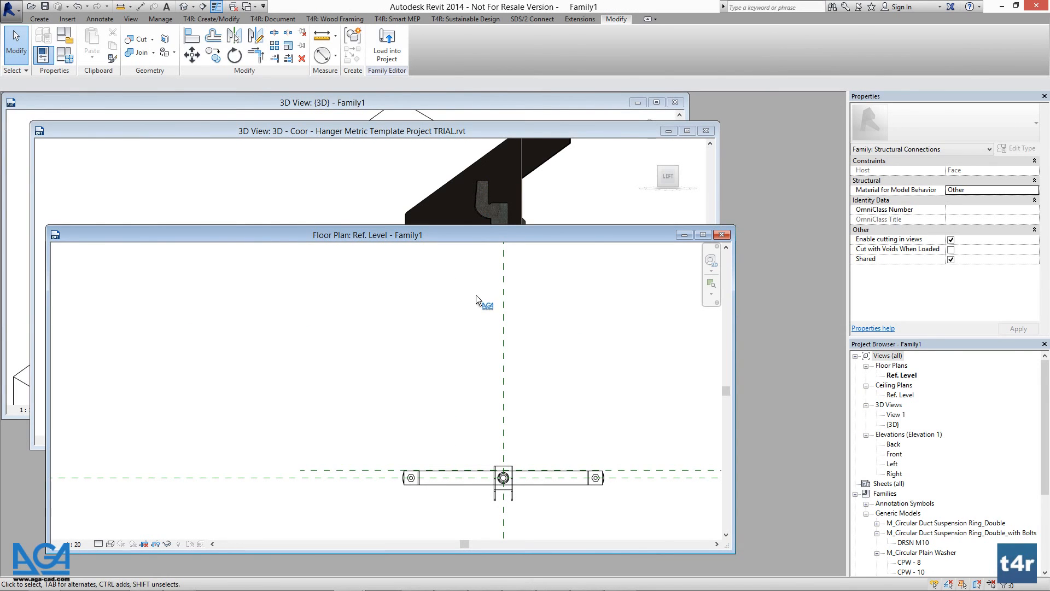
pyautogui.click(469, 130)
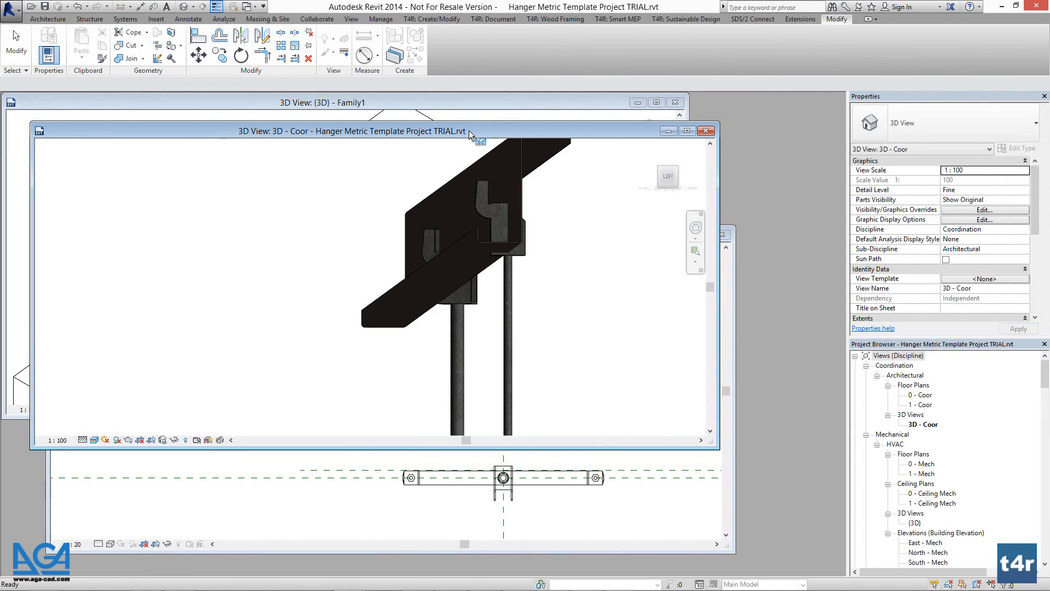